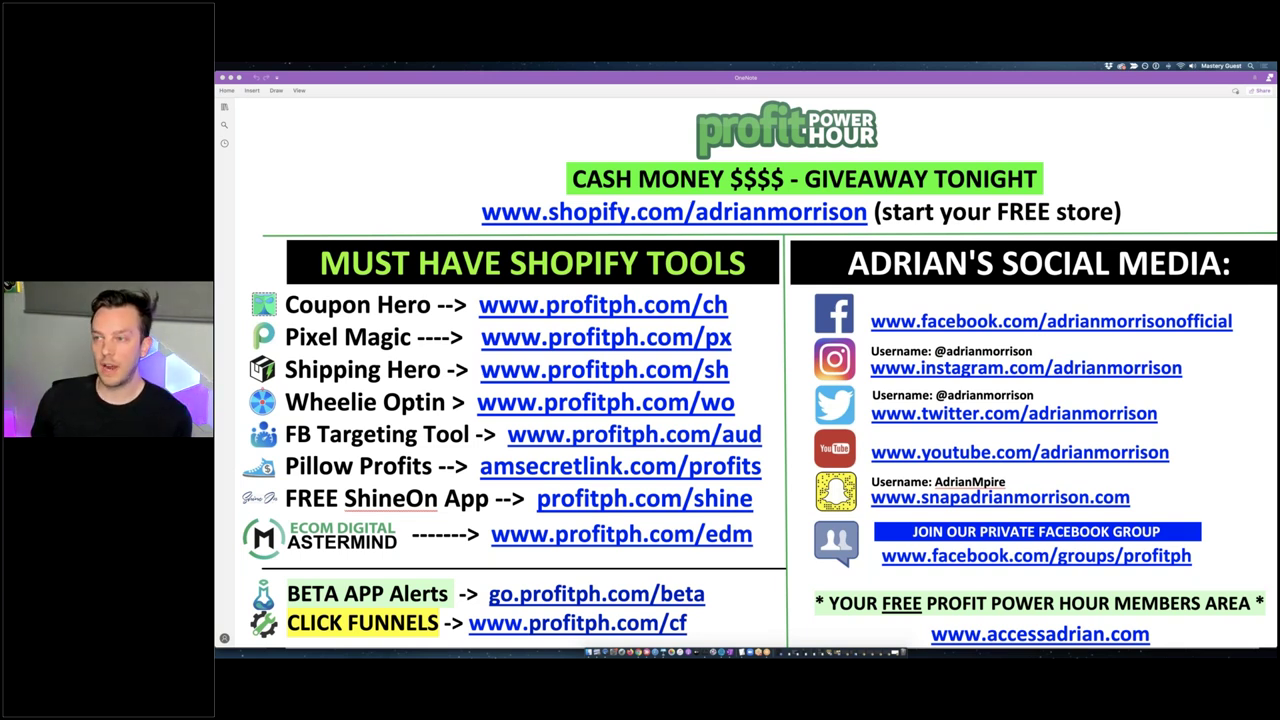
Open the Profit Power Hour Current Replays page headed by the July 7, 2020 replay
key("super+Tab")
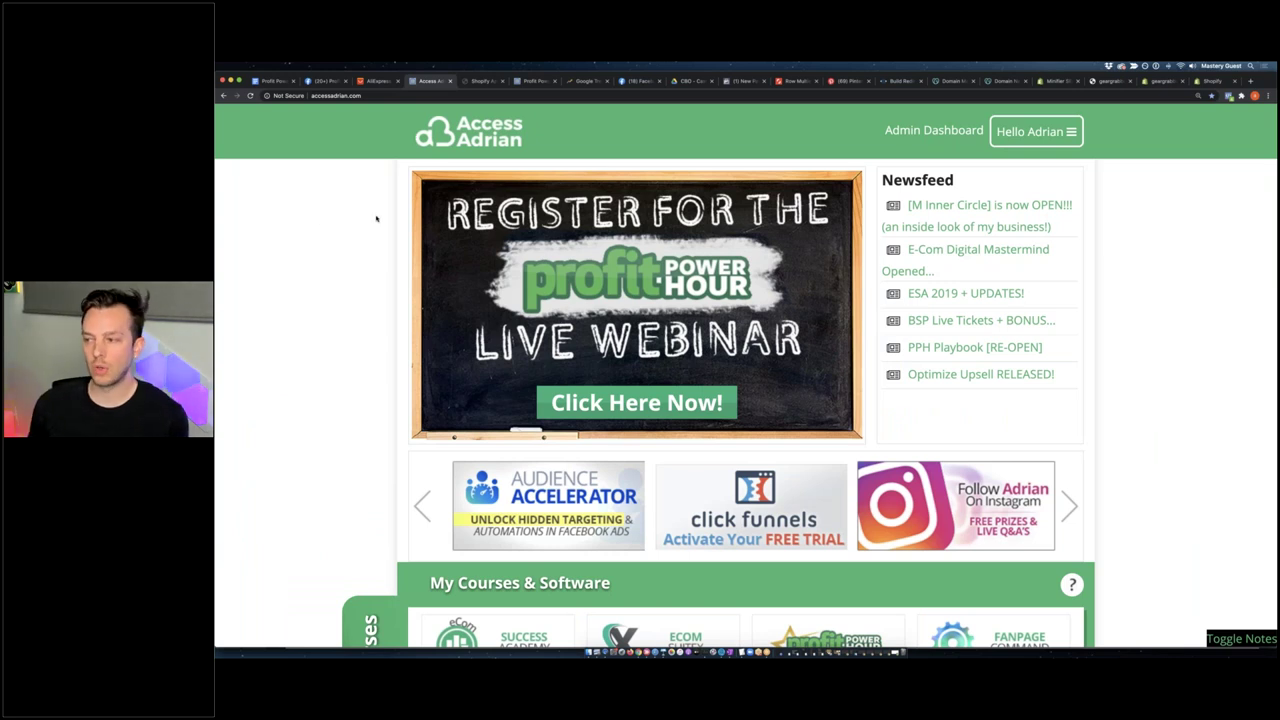
scroll(376, 218, "down", 5)
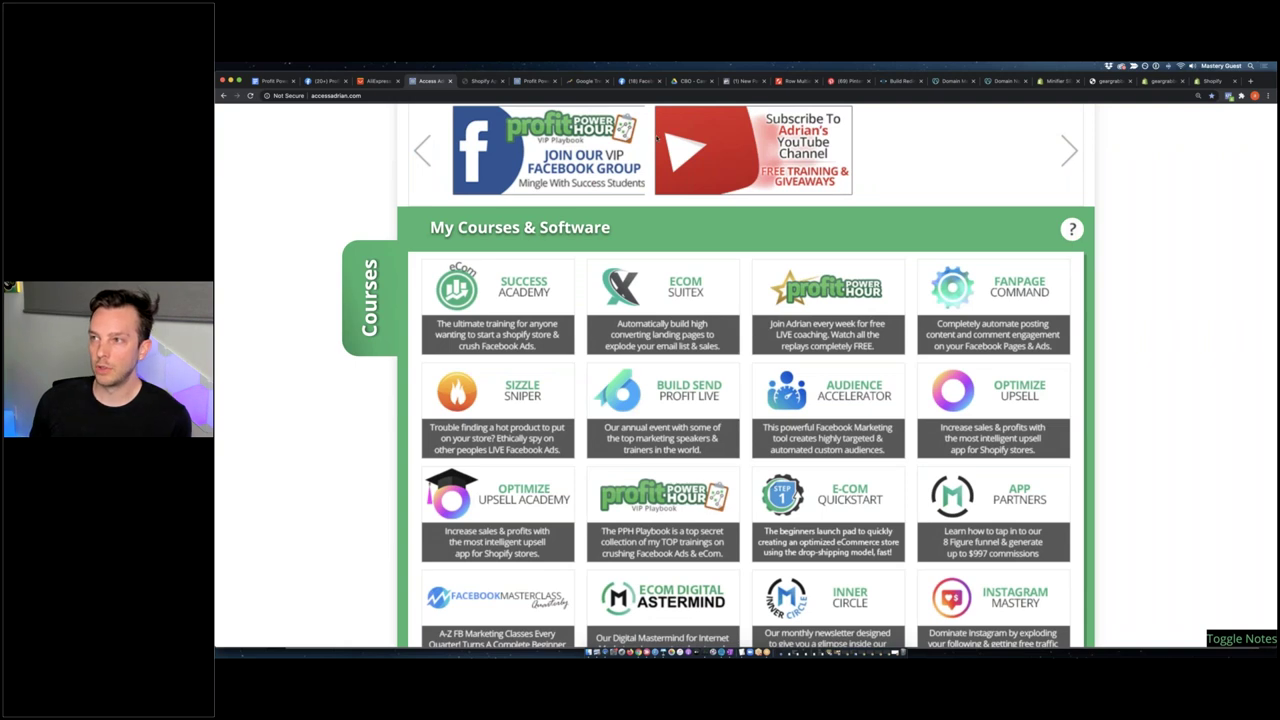
left_click(832, 305)
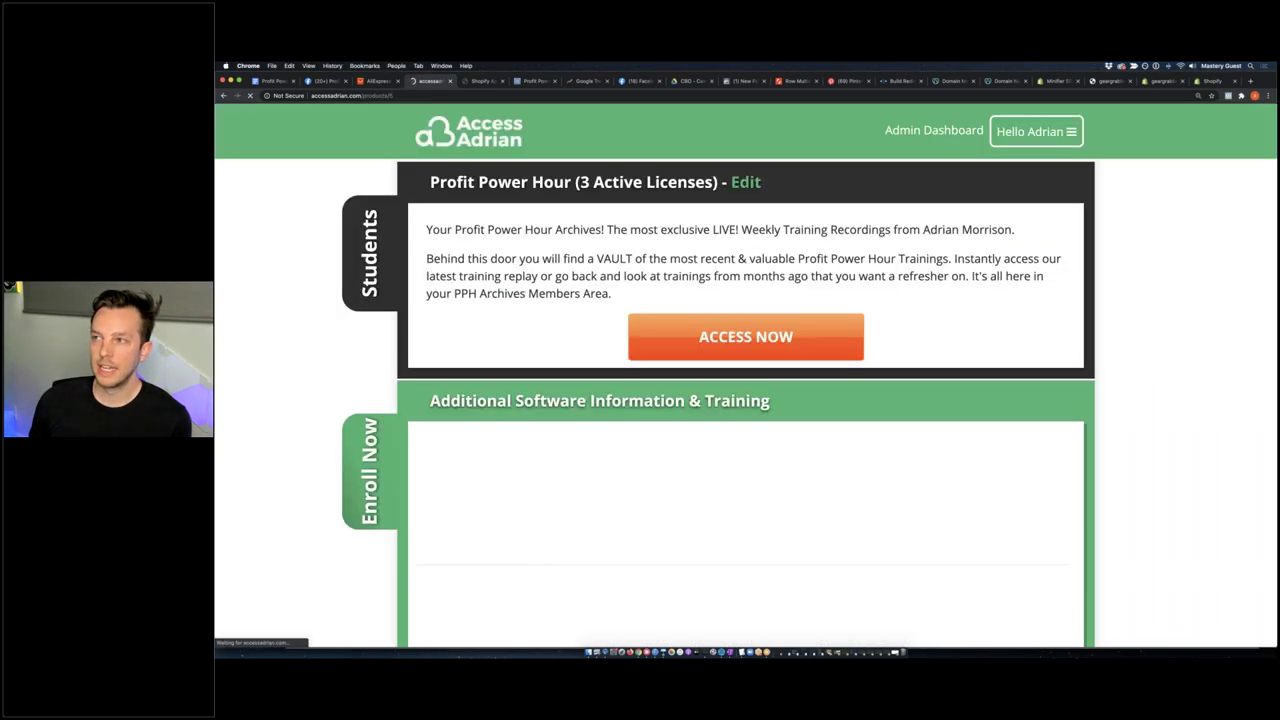
left_click(527, 82)
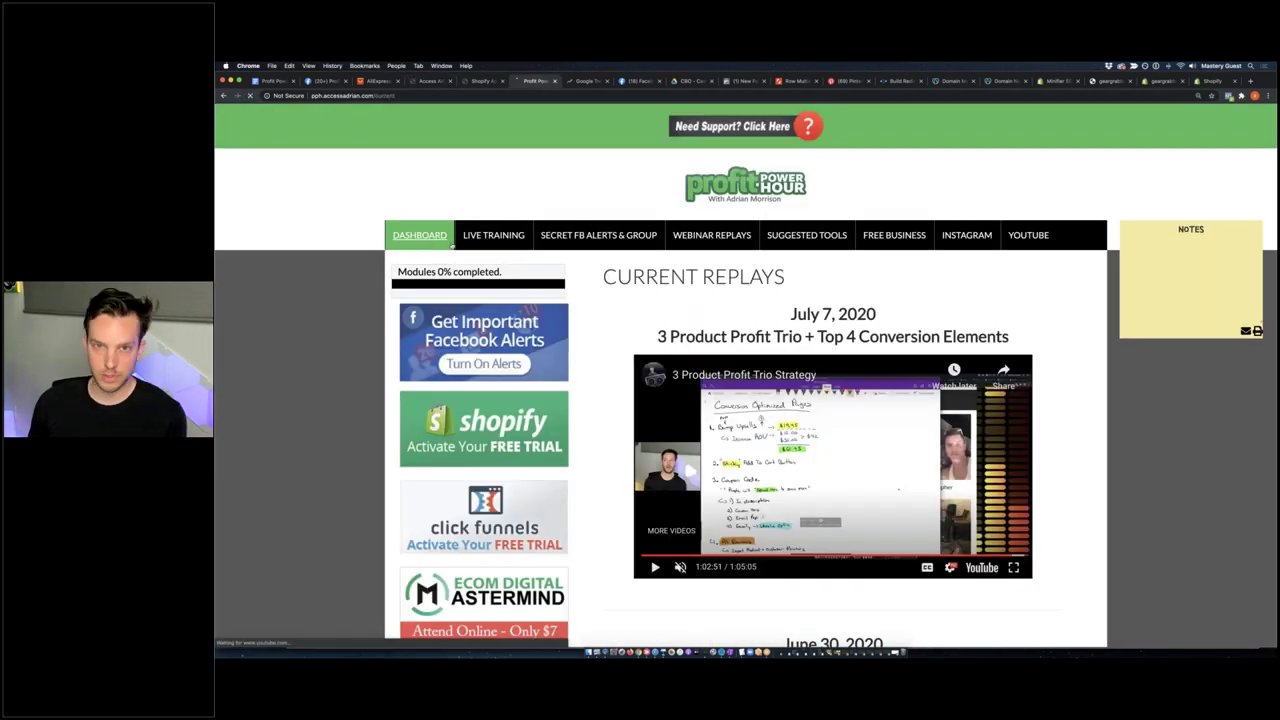
left_click(737, 247)
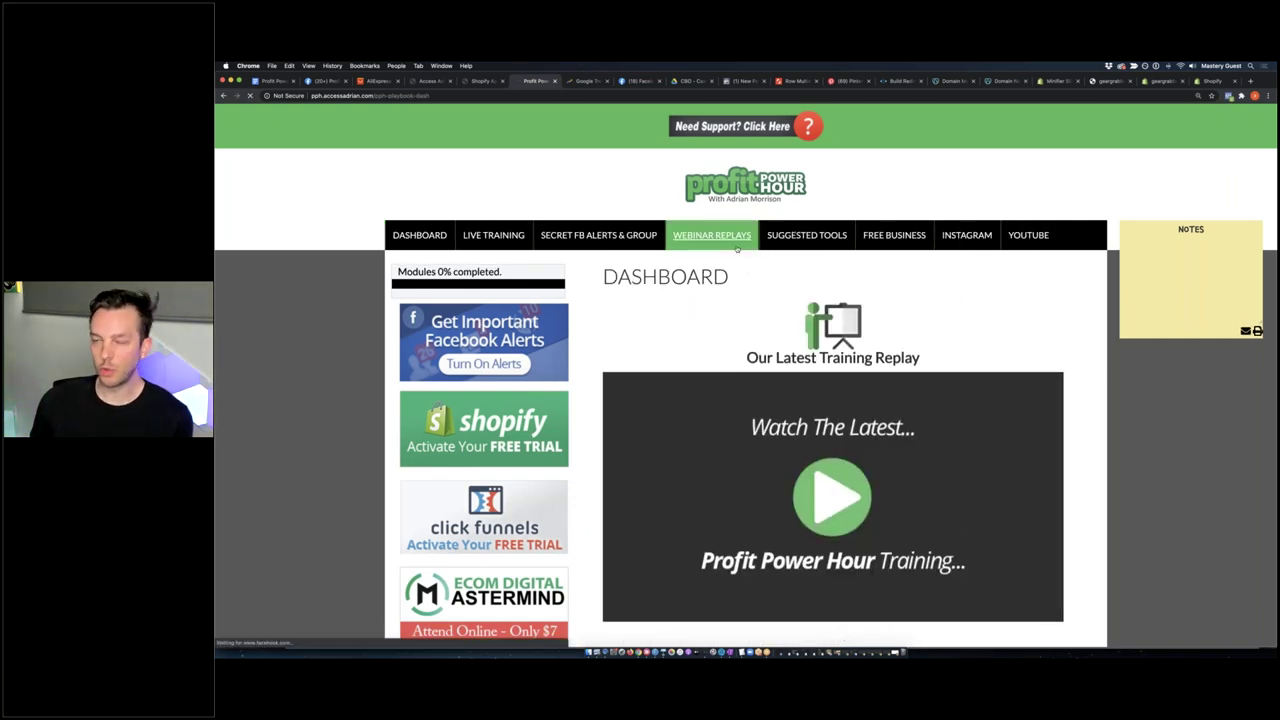
left_click(820, 340)
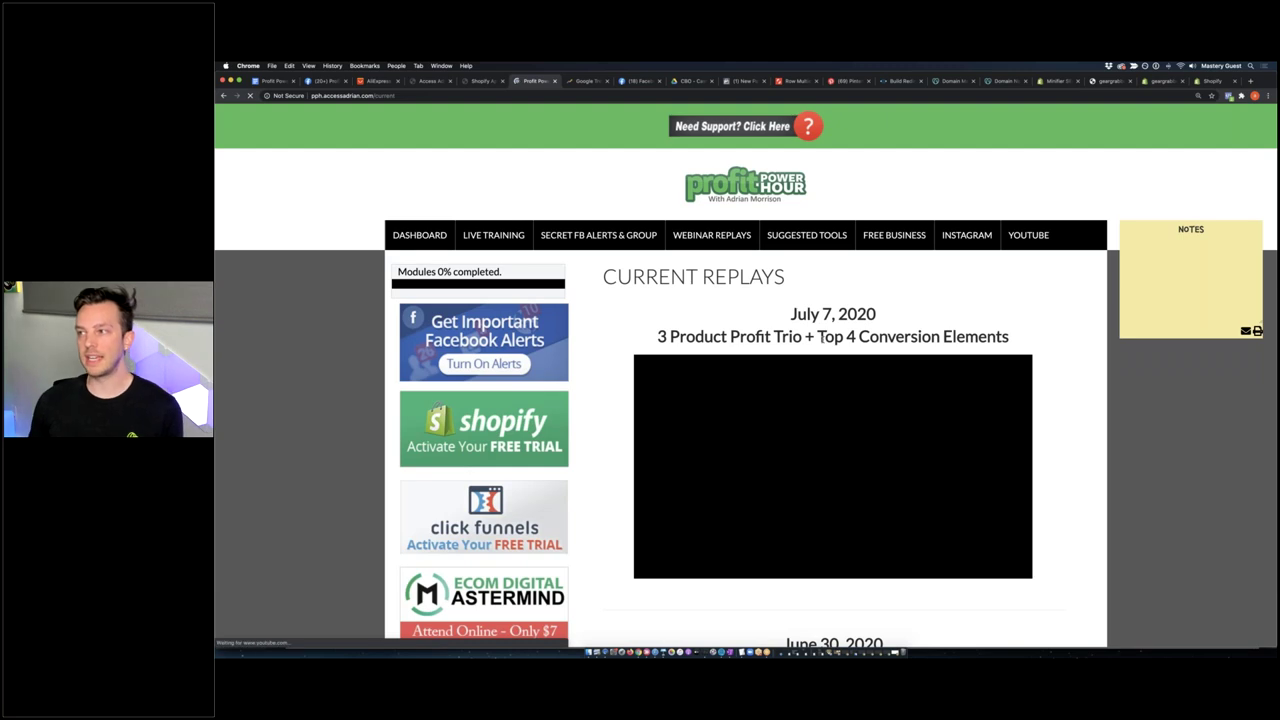
Play the July 7 replay, skim ahead, and pause at 57:56 on the sticky add-to-cart notes
scroll(830, 375, "down", 2)
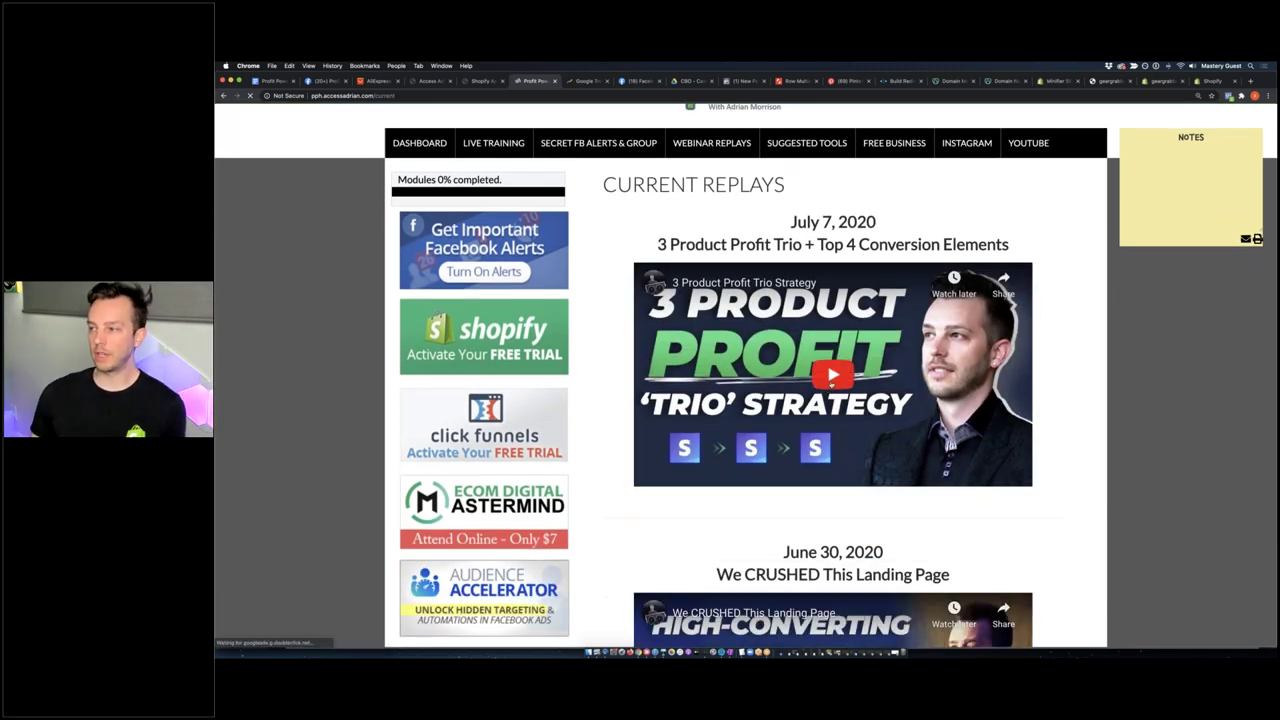
left_click(832, 376)
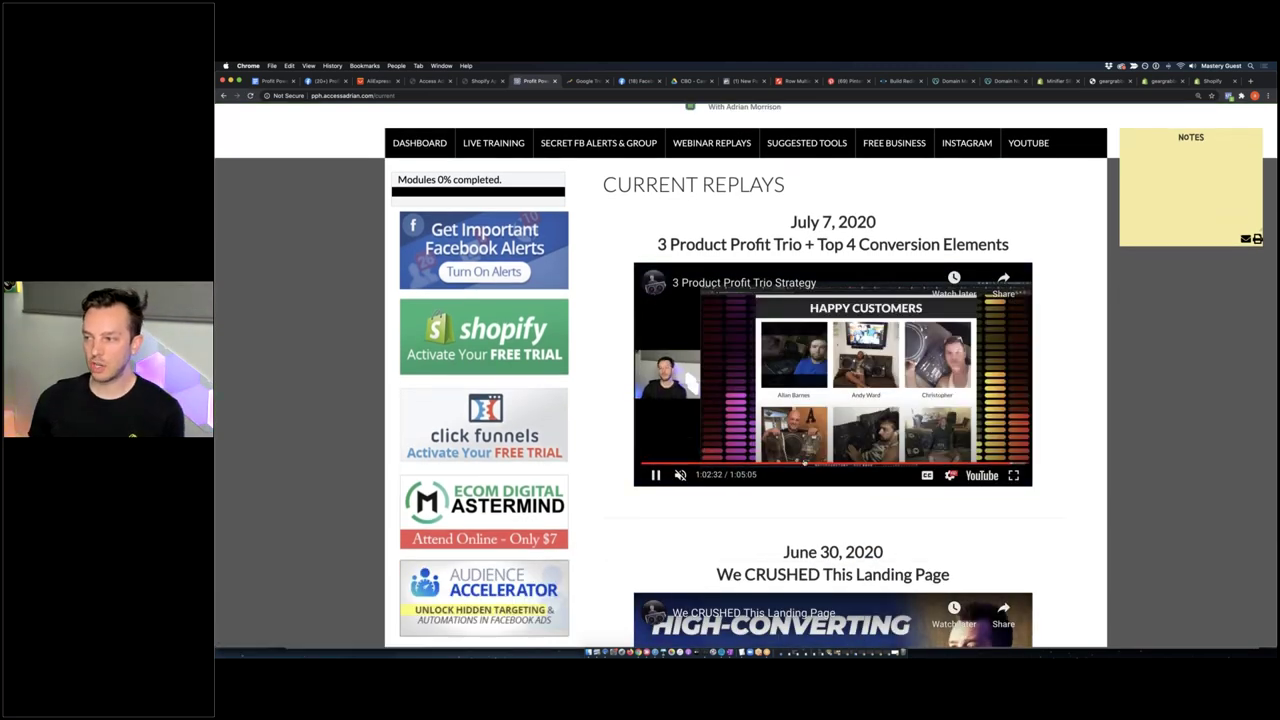
left_click(804, 463)
left_click(873, 463)
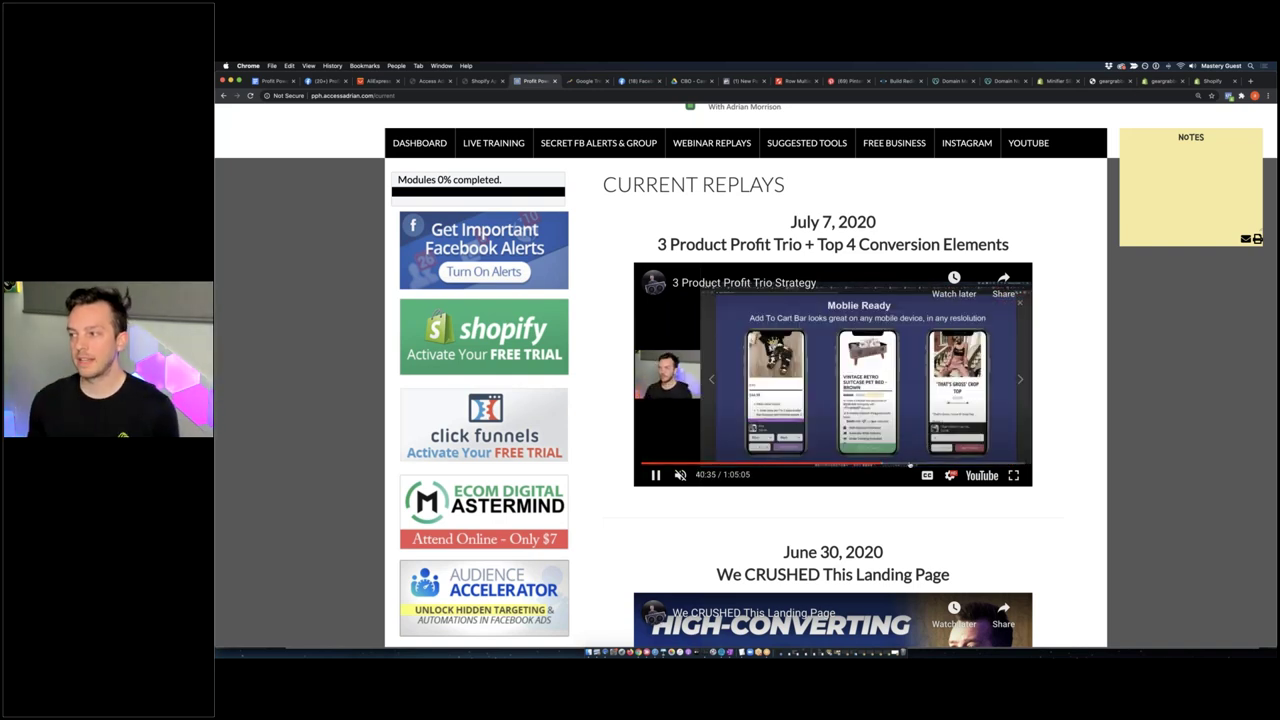
left_click(908, 463)
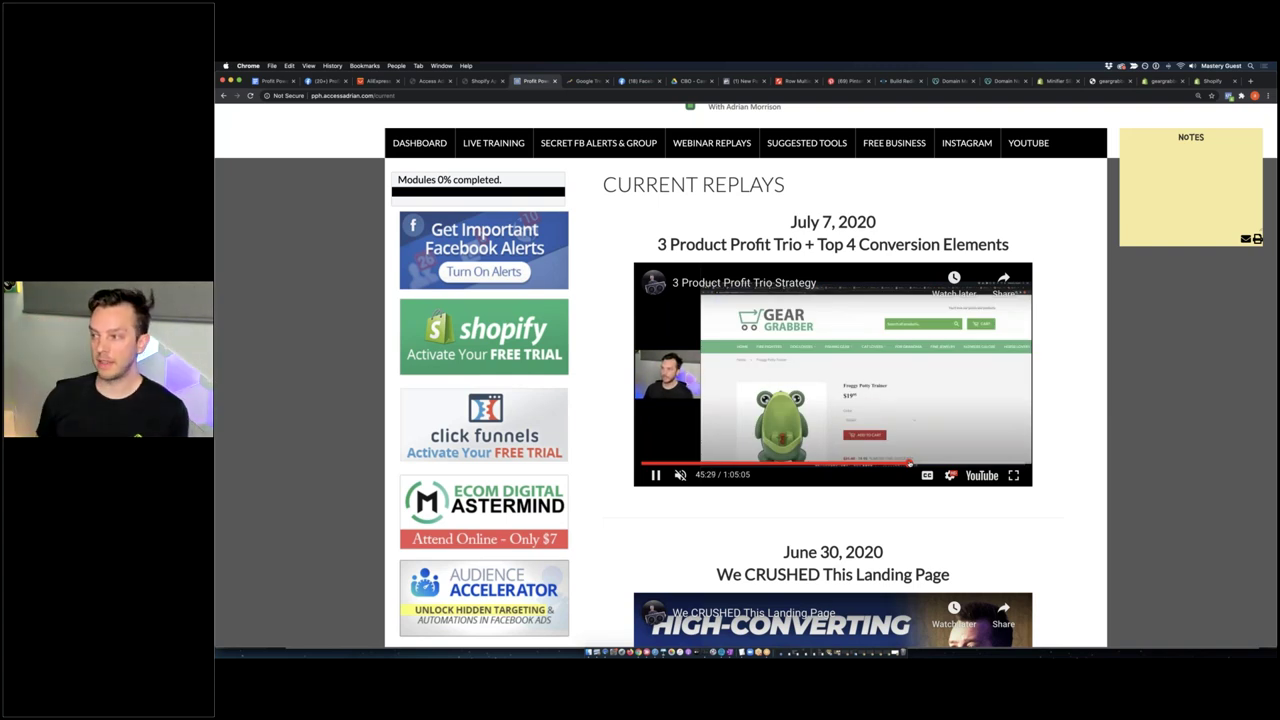
left_click(960, 463)
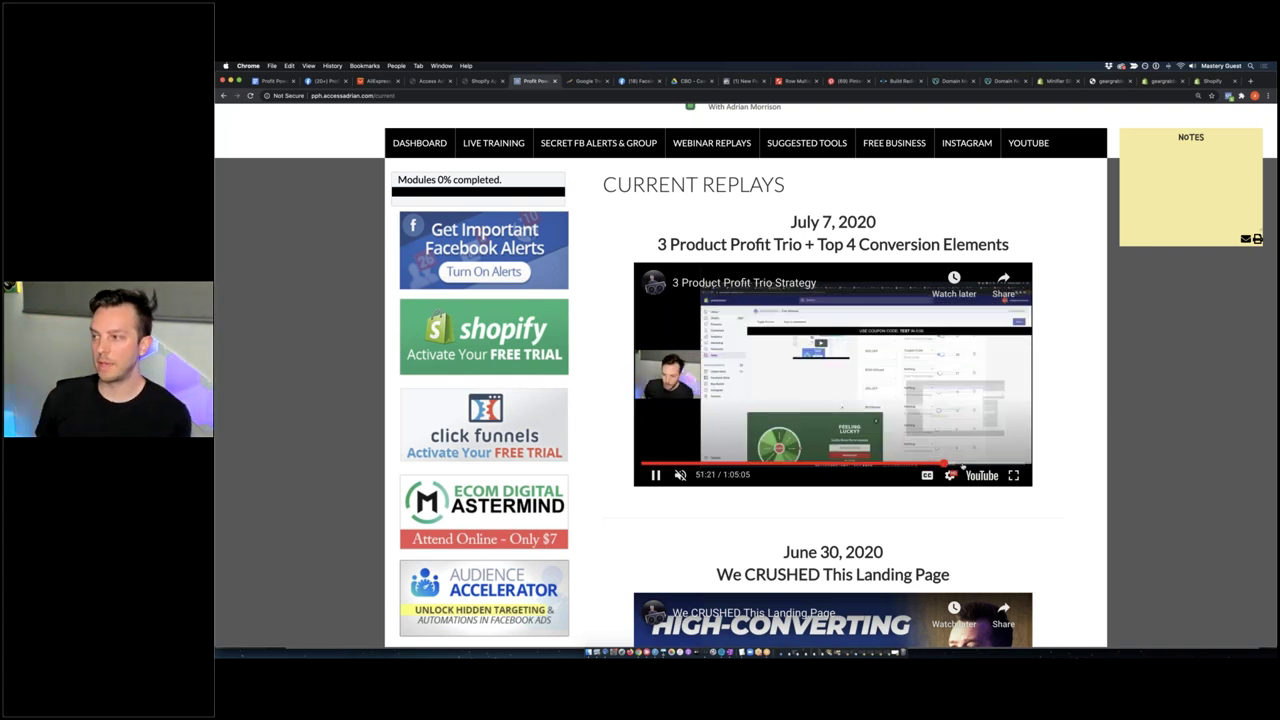
left_click(984, 463)
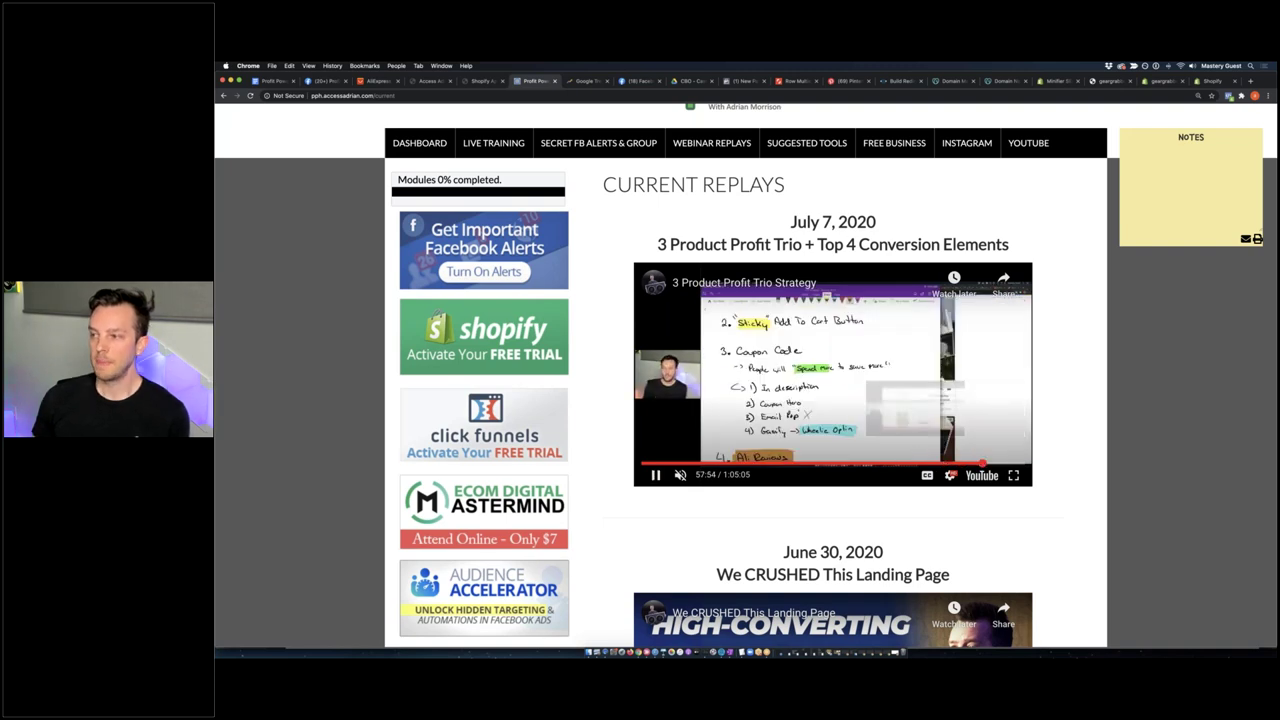
left_click(654, 475)
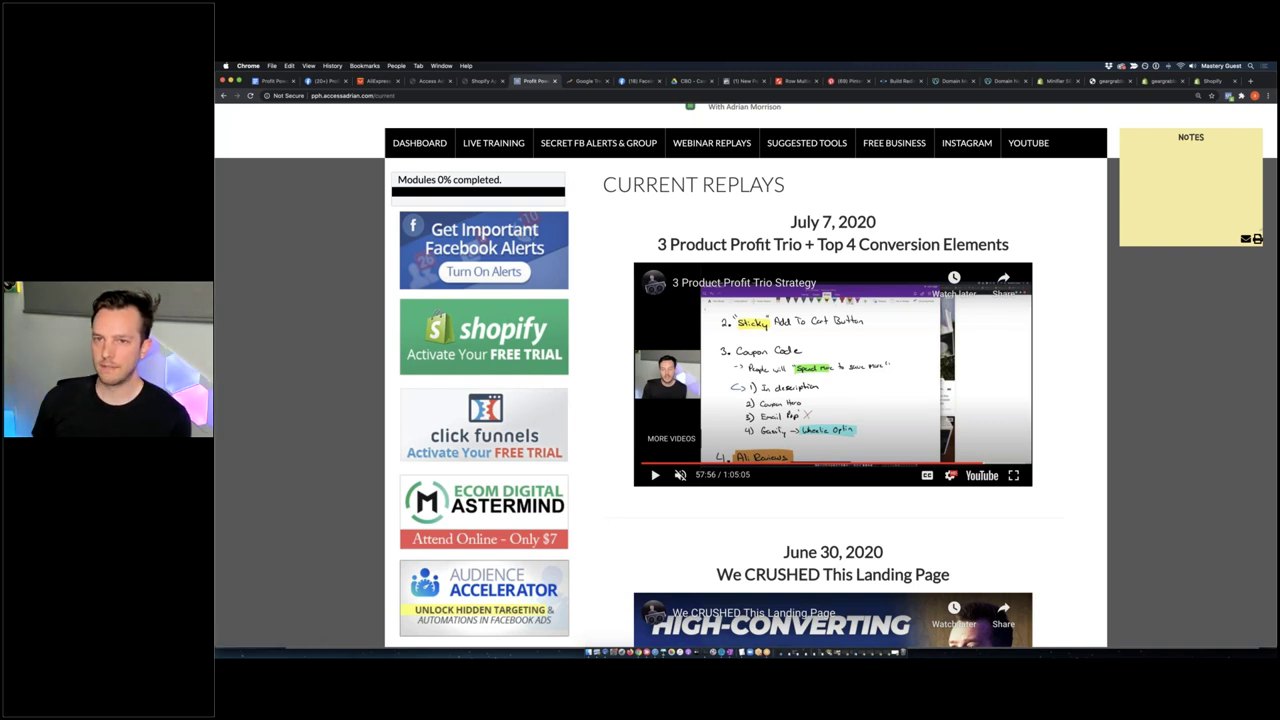
key("super+Tab")
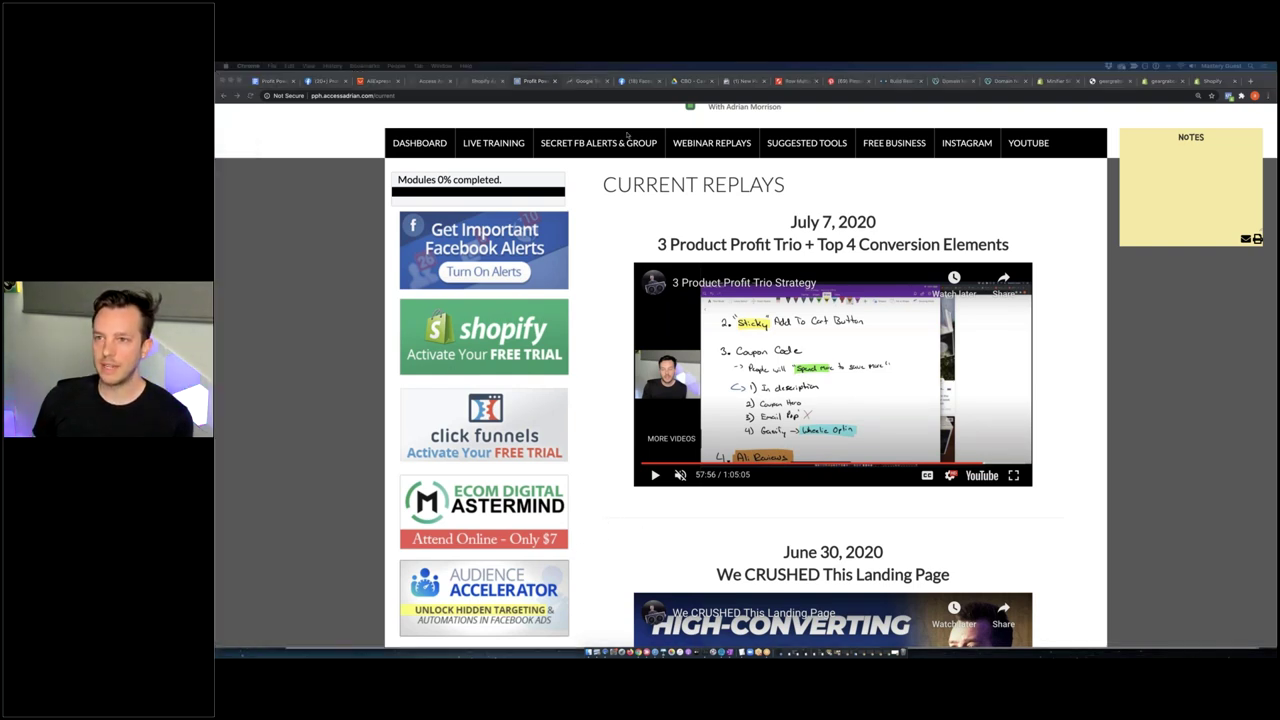
Show the mirrored OneNote Conversion Optimized Pages notes full screen
left_click(399, 121)
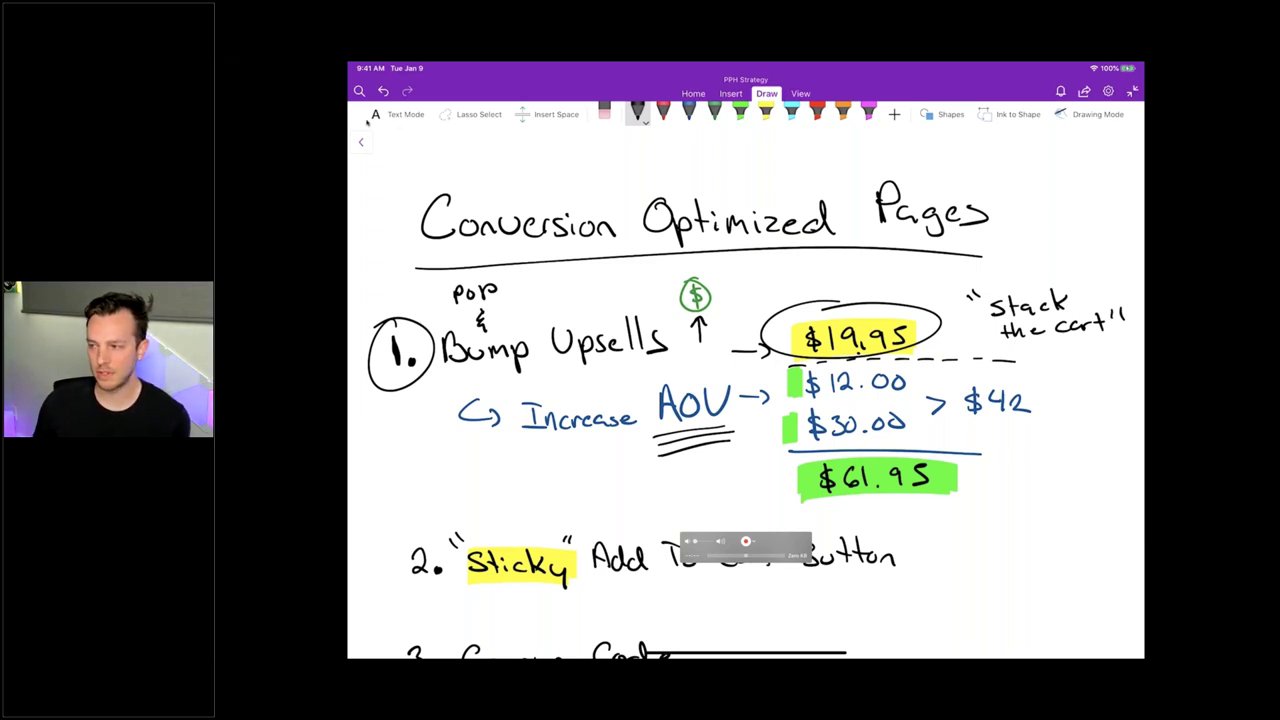
Scroll down to the Coupon Code list and circle the '2.' beside Sticky Add To Cart Button
left_click_drag(769, 540, 1197, 618)
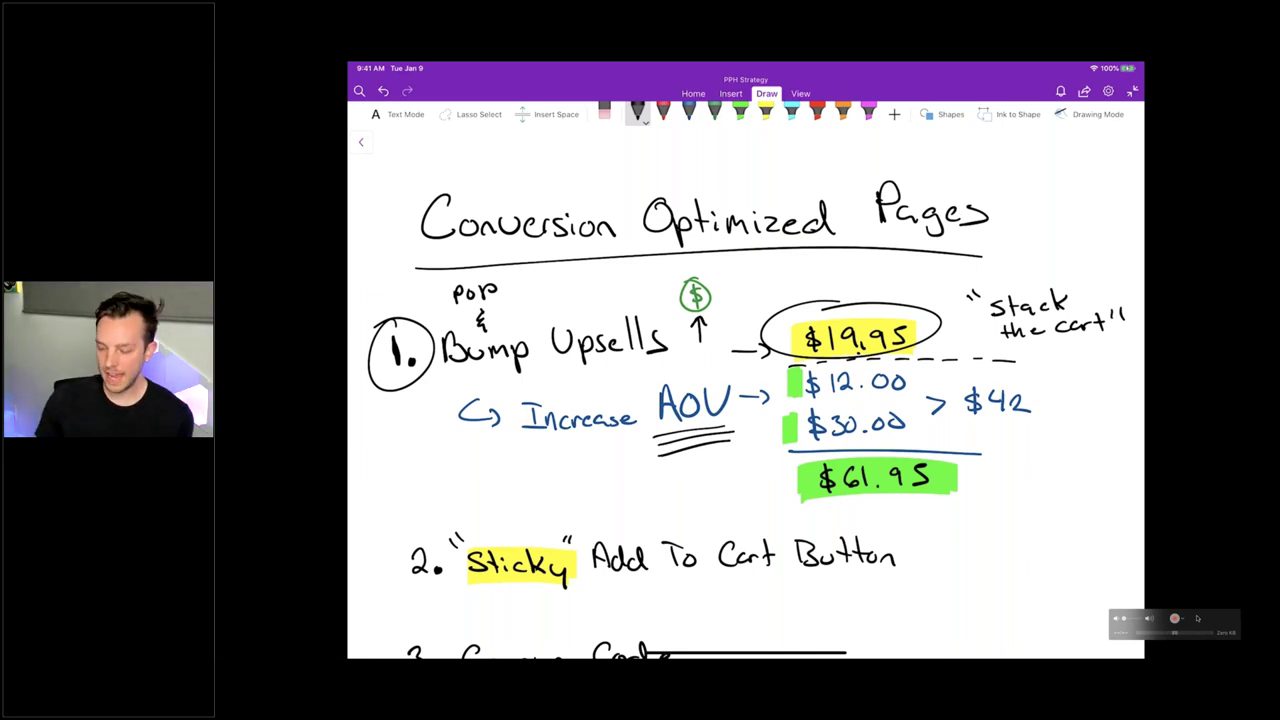
scroll(745, 400, "down", 5)
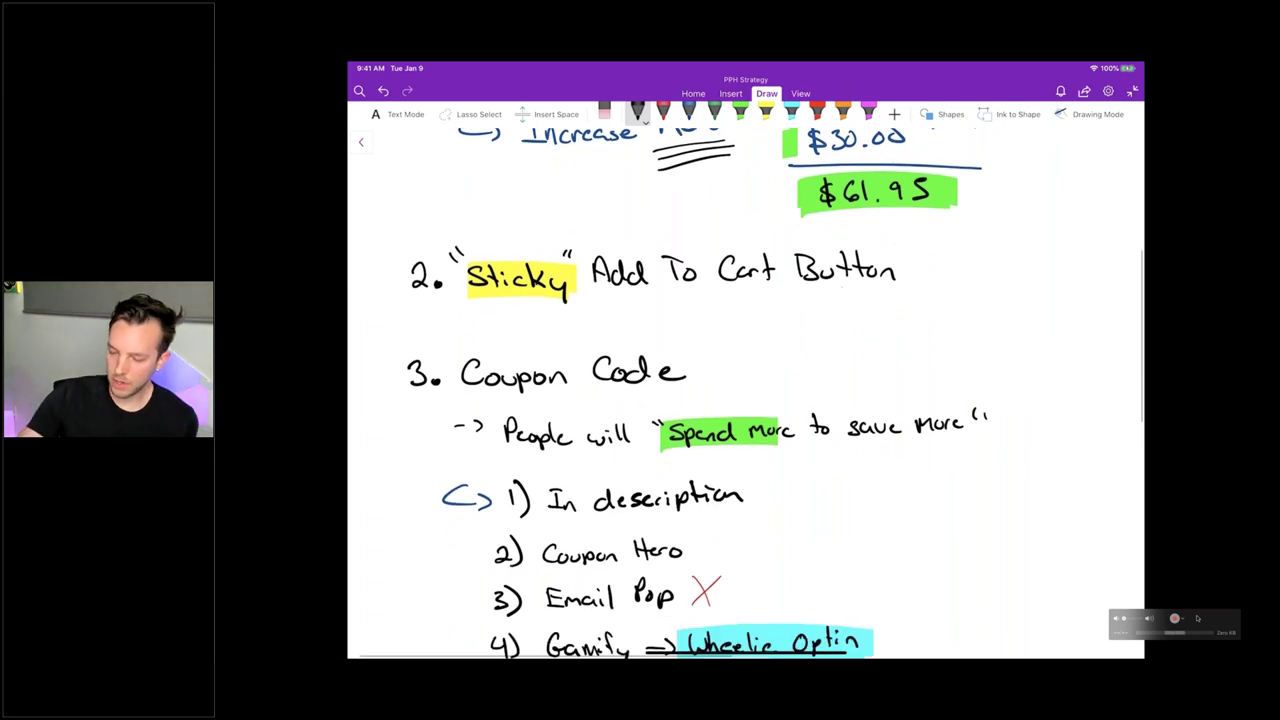
left_click_drag(440, 250, 445, 255)
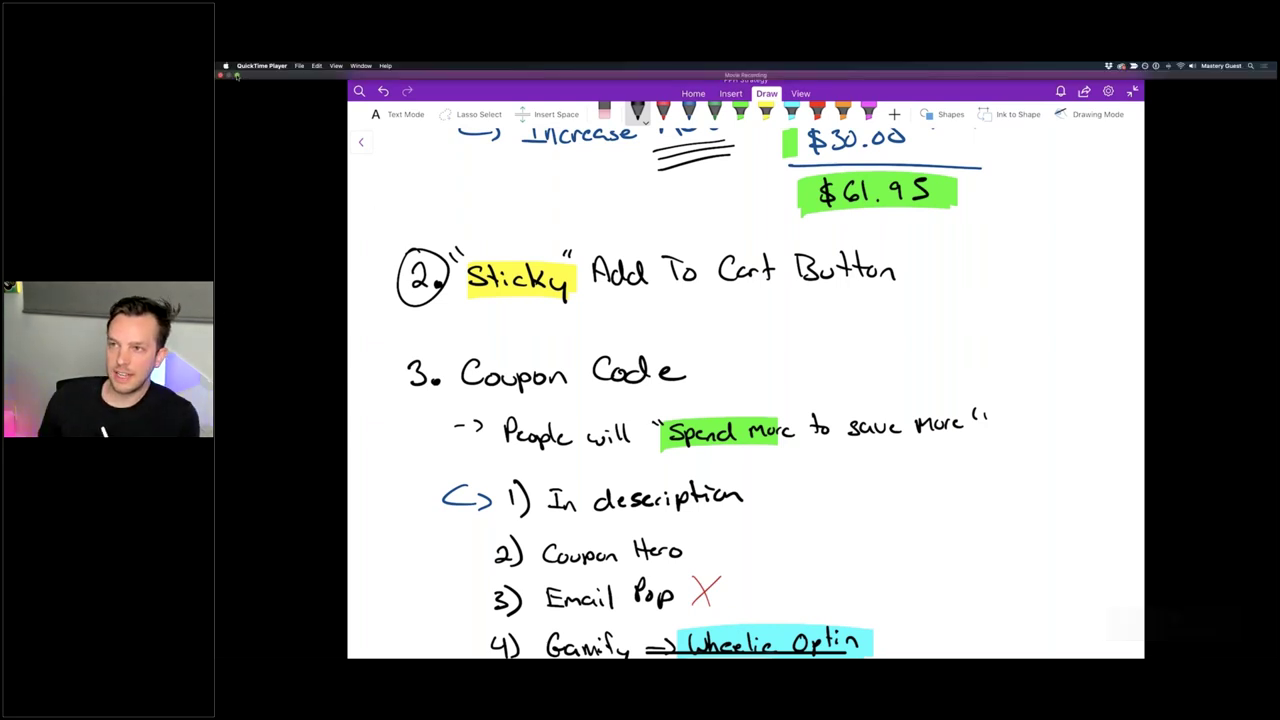
Close the notes recording and reload the Gear Grabber storefront's Cat Lovers collection page
left_click(237, 75)
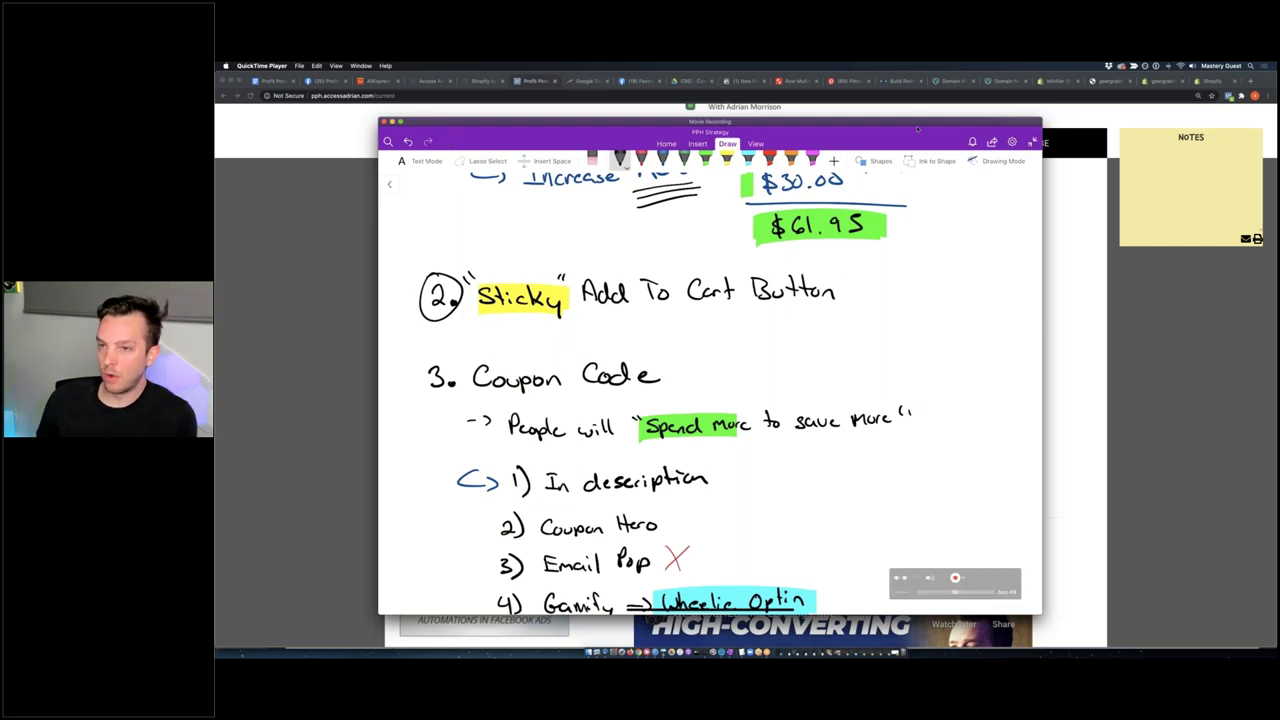
key("super+w")
left_click(703, 210)
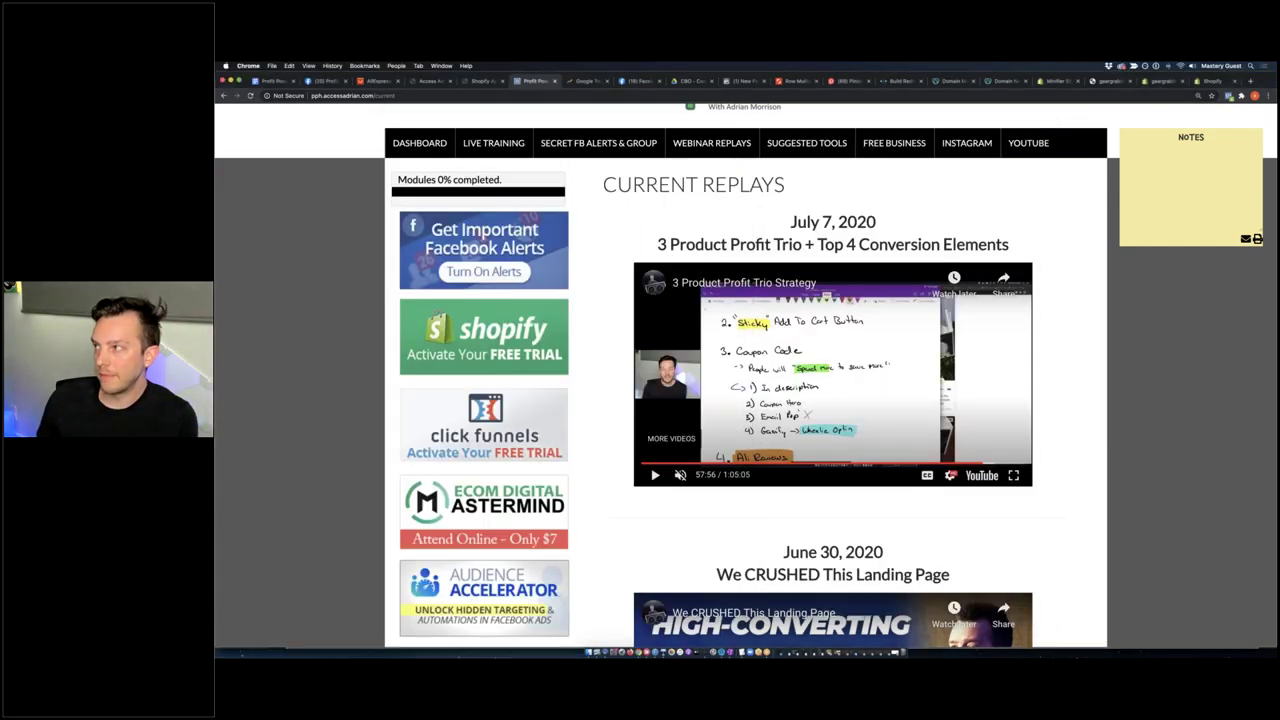
left_click(1112, 81)
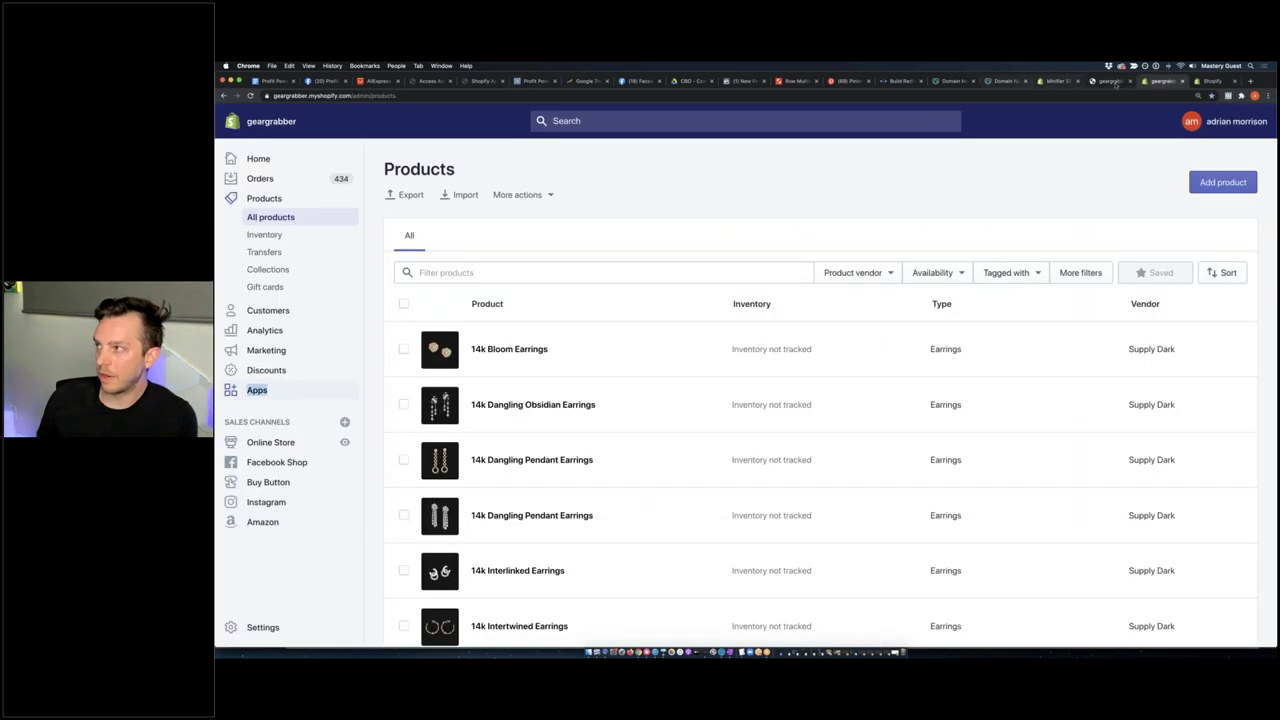
left_click(1160, 81)
key("super+r")
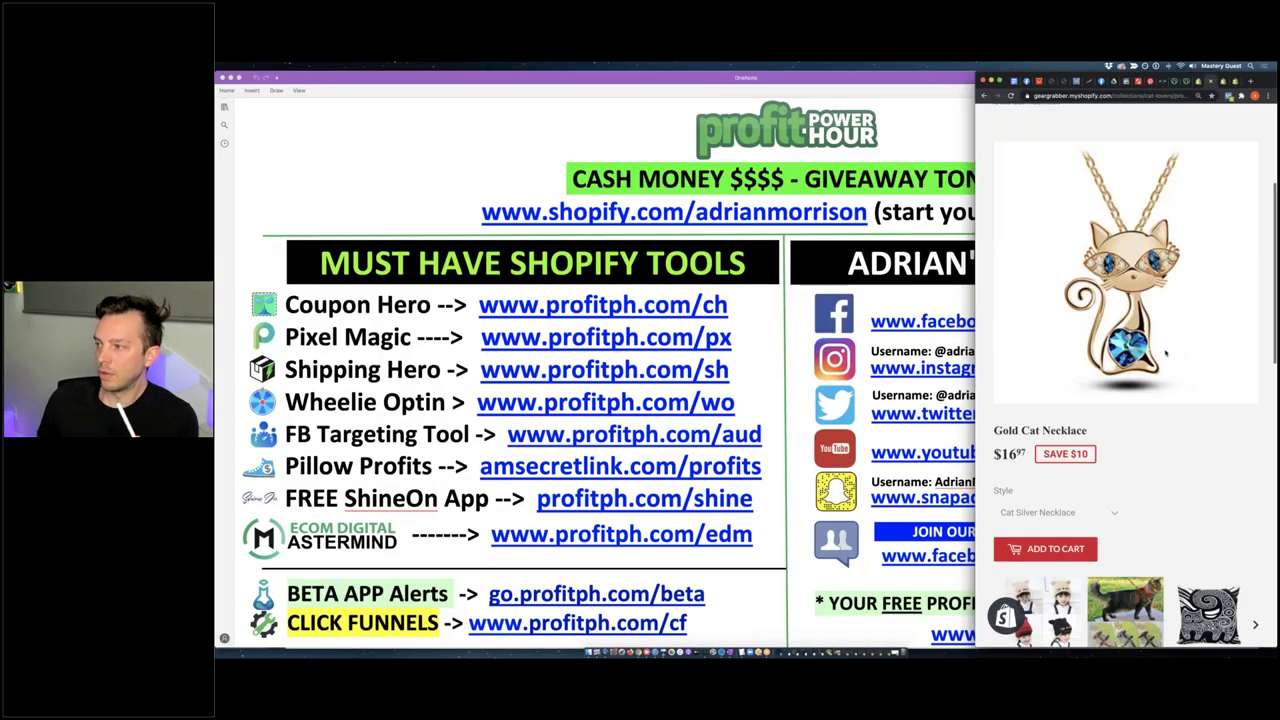
Scroll the phone-width Gold Cat Necklace page showing $16.97 with Cat Harness and Cat Pillow add-ons
scroll(1125, 375, "down", 5)
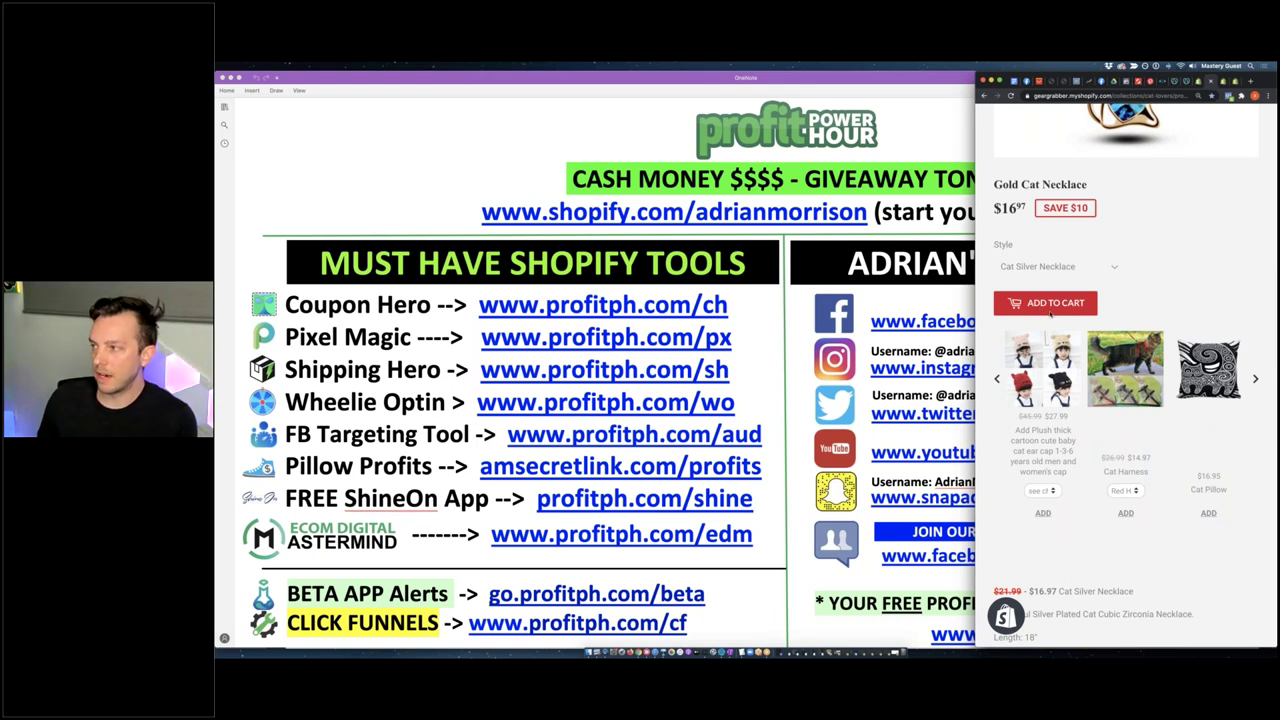
Review the Gold Cat Necklace page, then bring its window forward at full desktop width
scroll(1050, 314, "up", 3)
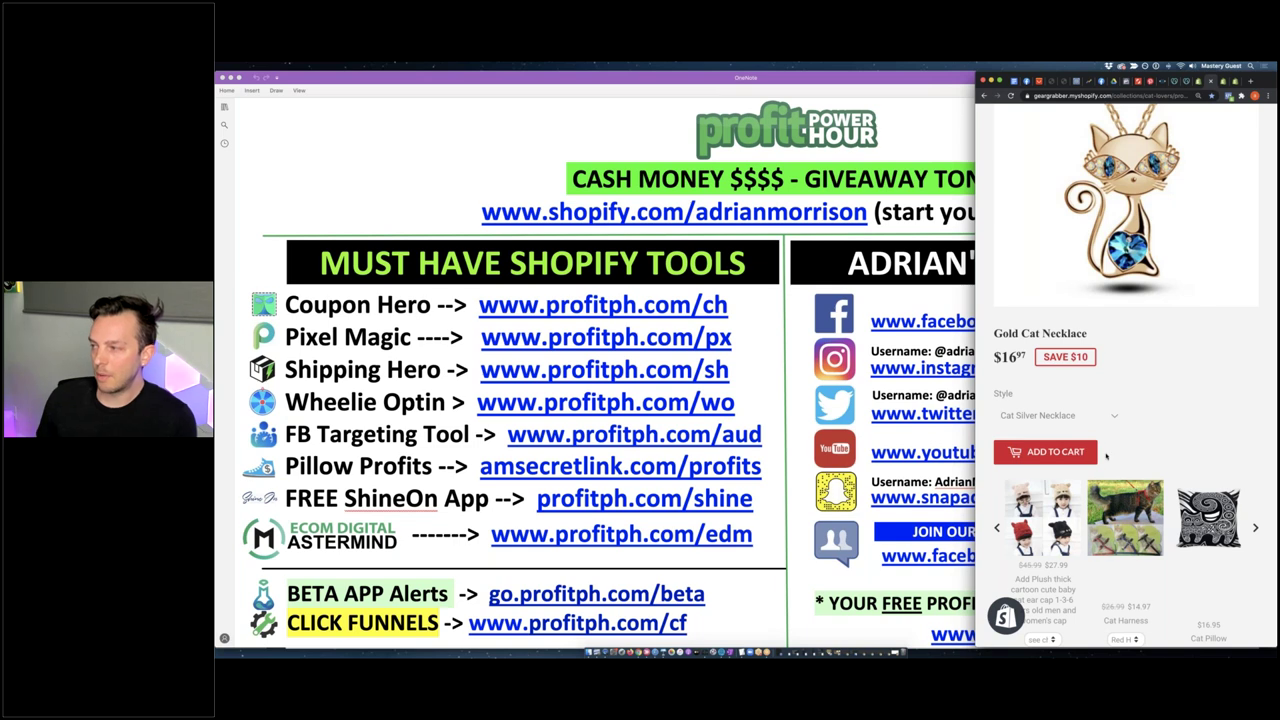
scroll(1106, 455, "down", 4)
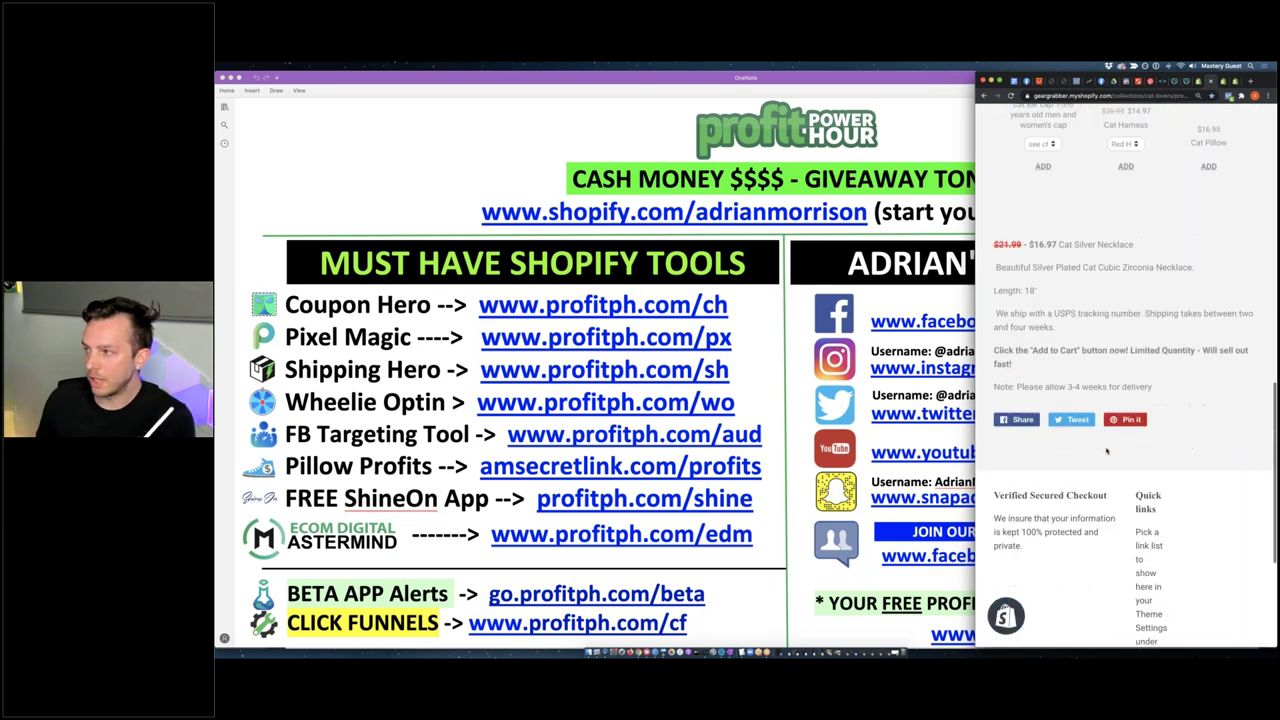
scroll(1106, 453, "up", 10)
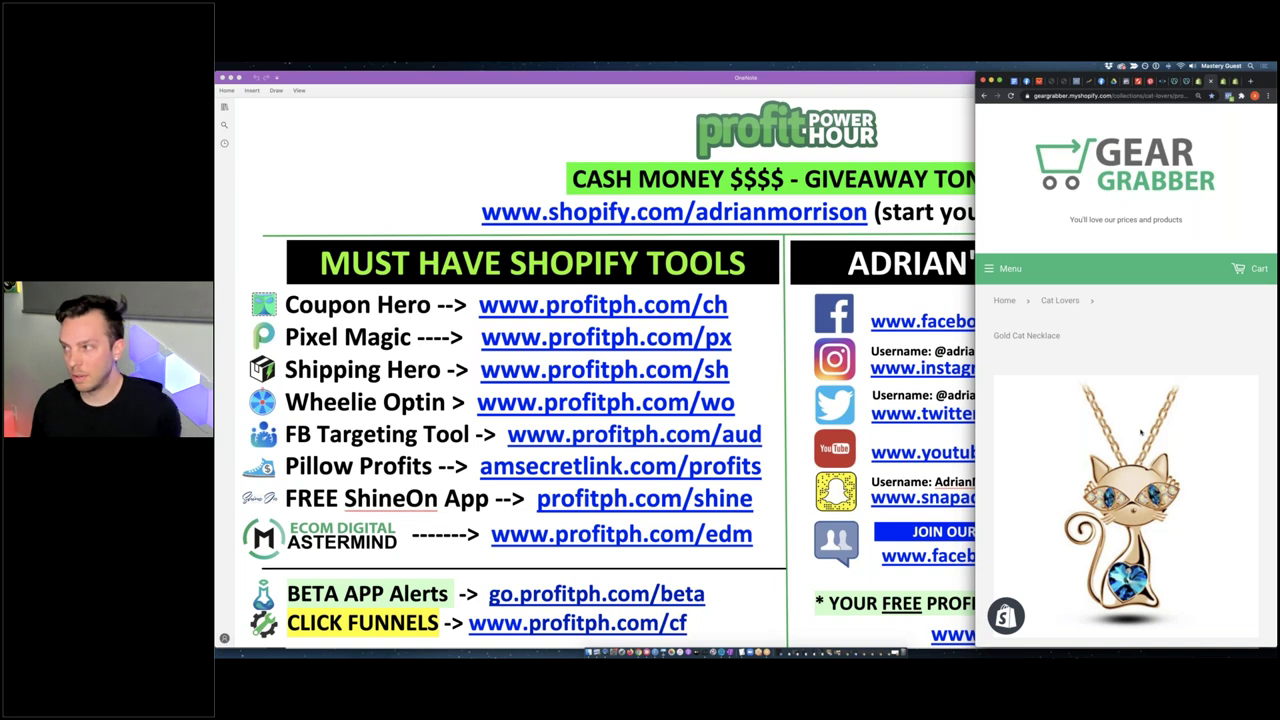
scroll(1142, 433, "down", 1)
scroll(1141, 431, "down", 5)
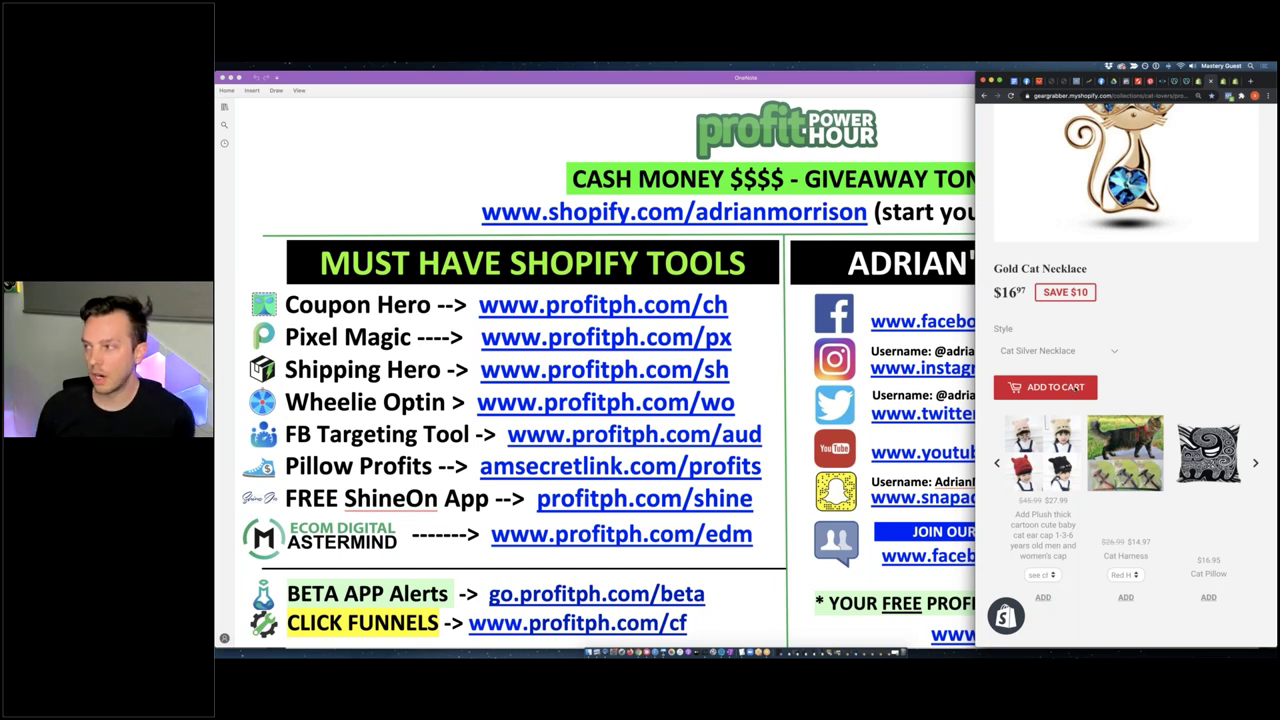
left_click(1073, 387)
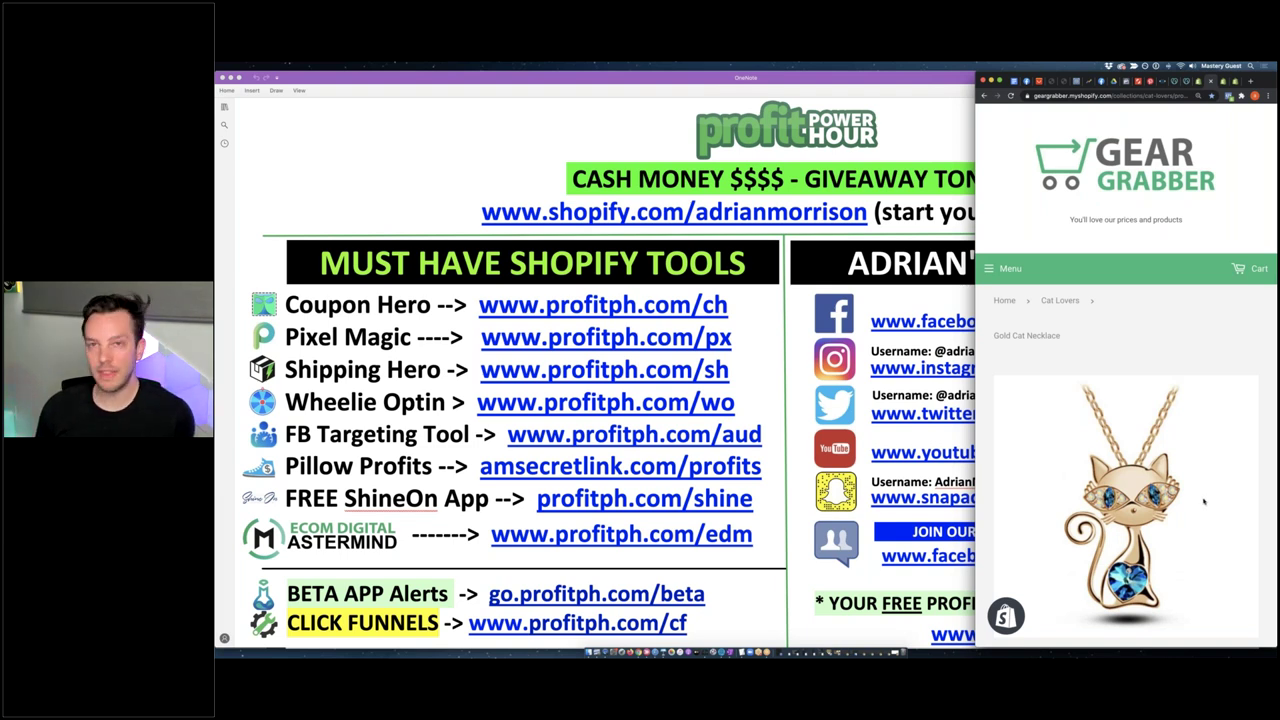
scroll(1203, 501, "down", 15)
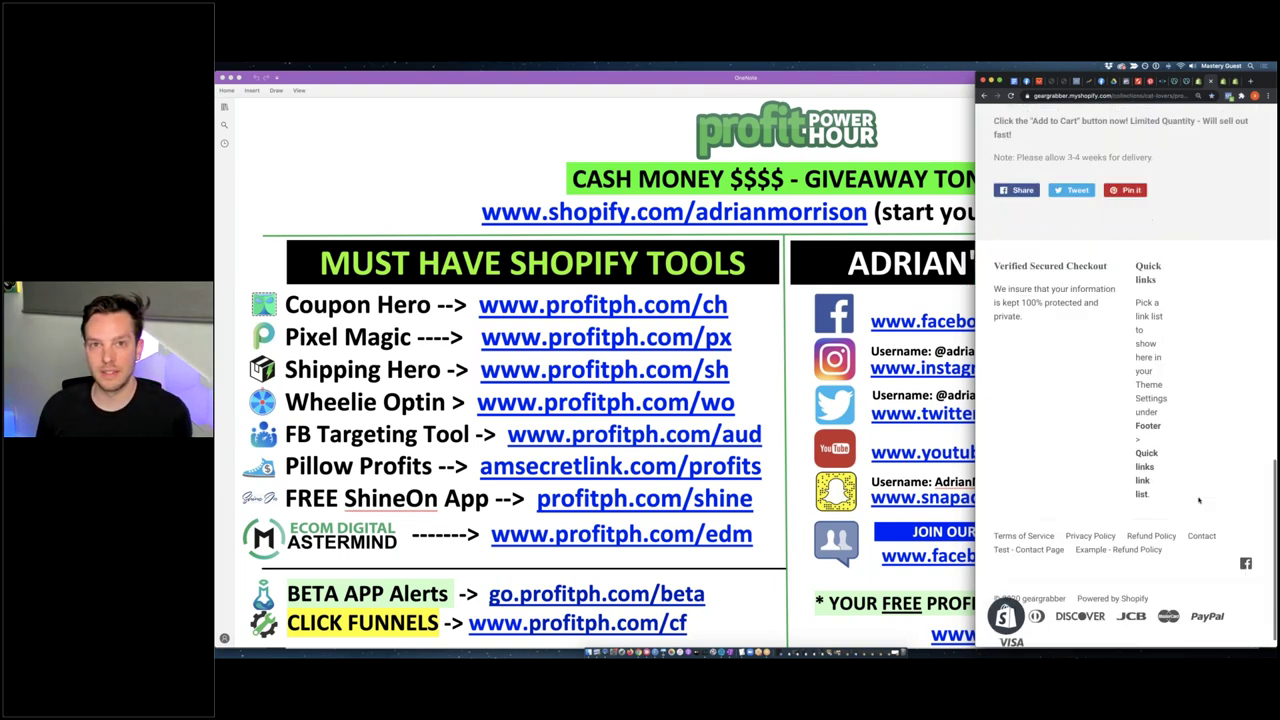
scroll(1199, 500, "down", 1)
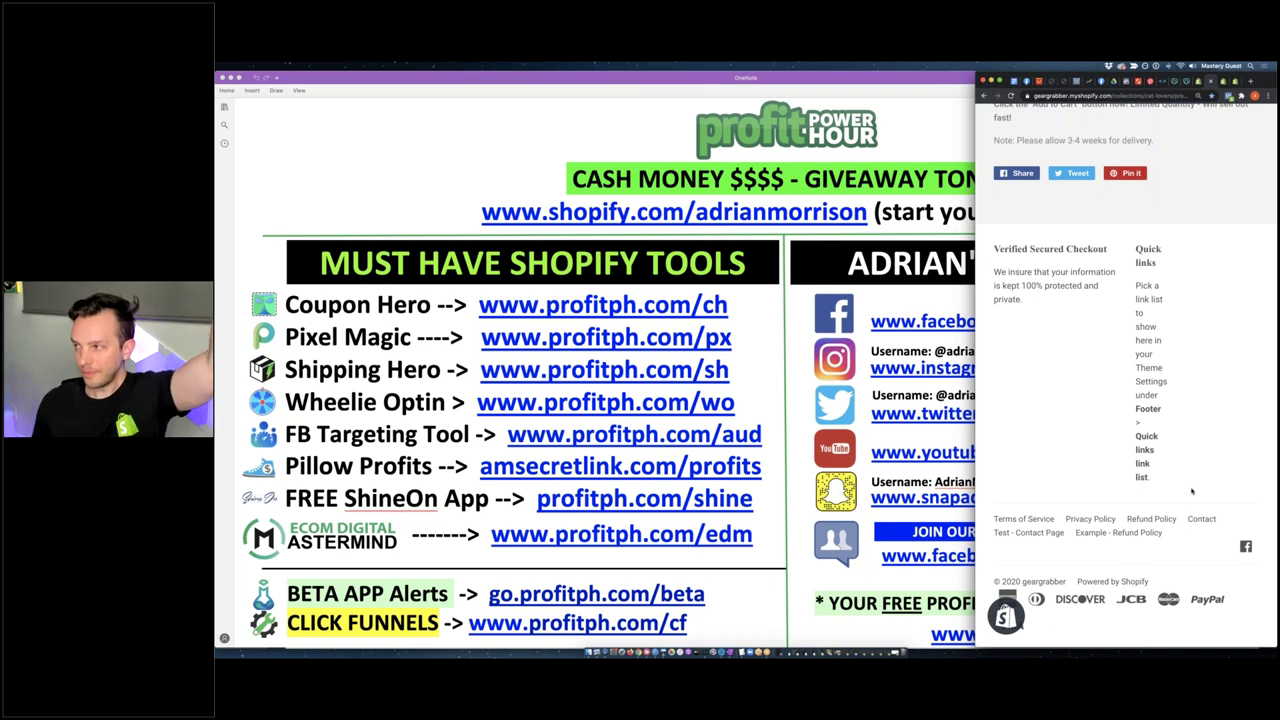
scroll(1191, 490, "up", 10)
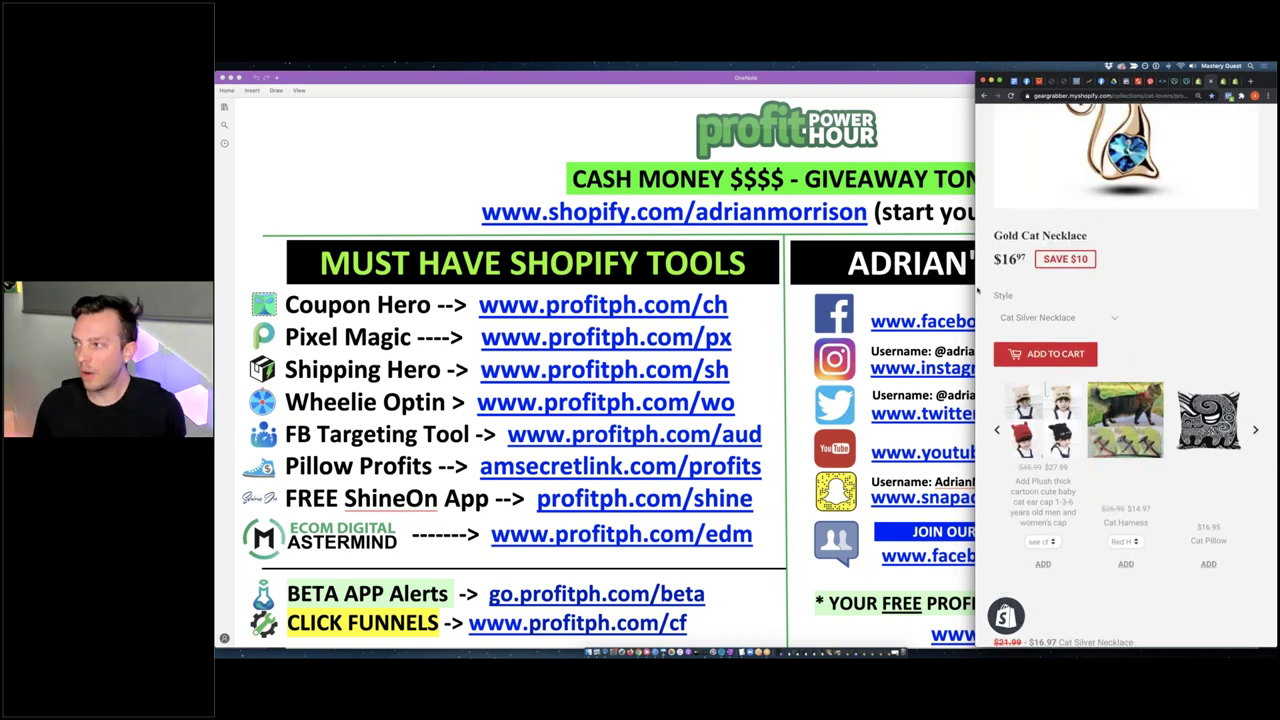
left_click(979, 290)
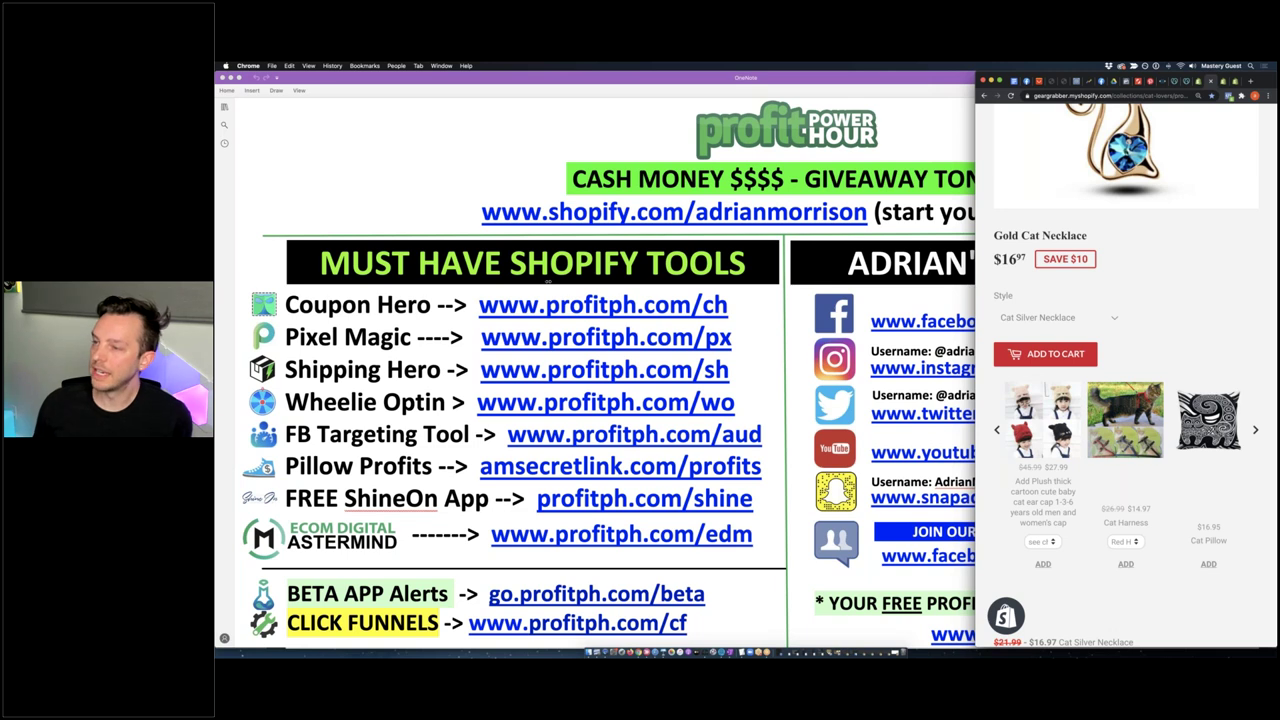
key("ctrl+alt+Return")
Add the Cat Toy Laser Pointer and Gold Cat Necklace to the cart, subtotal $31.94
scroll(517, 323, "up", 10)
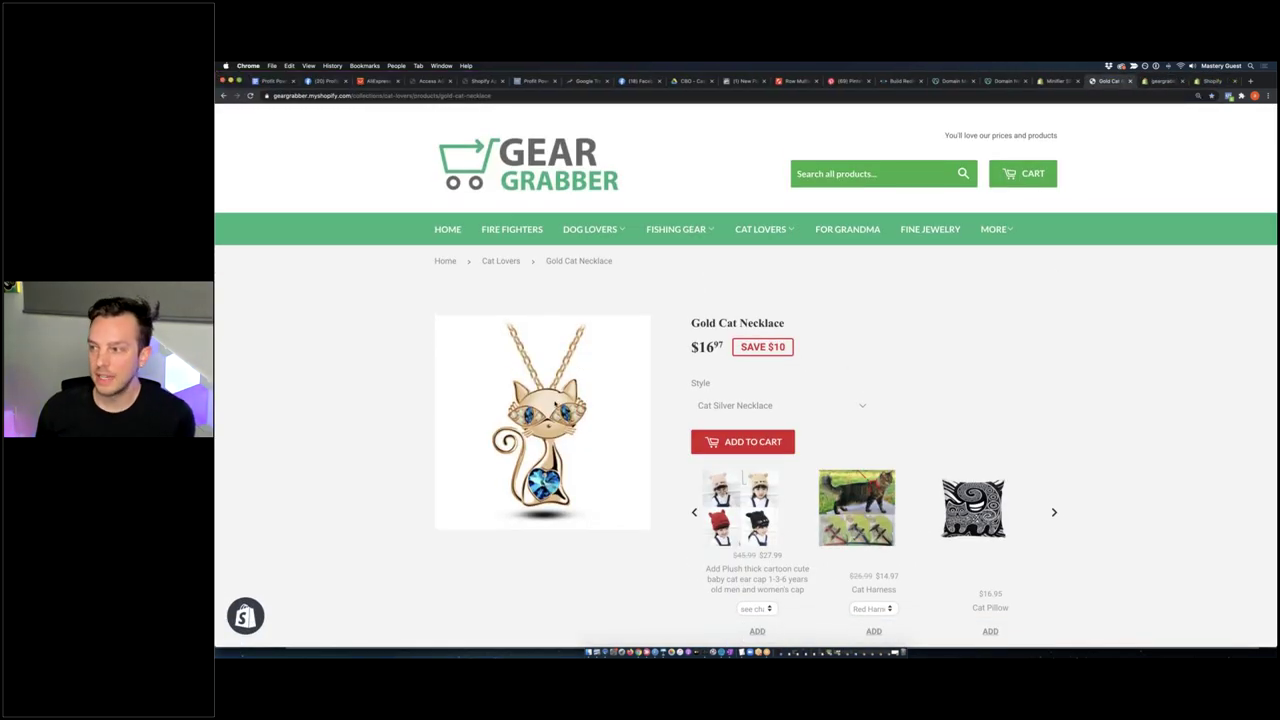
scroll(770, 538, "down", 1)
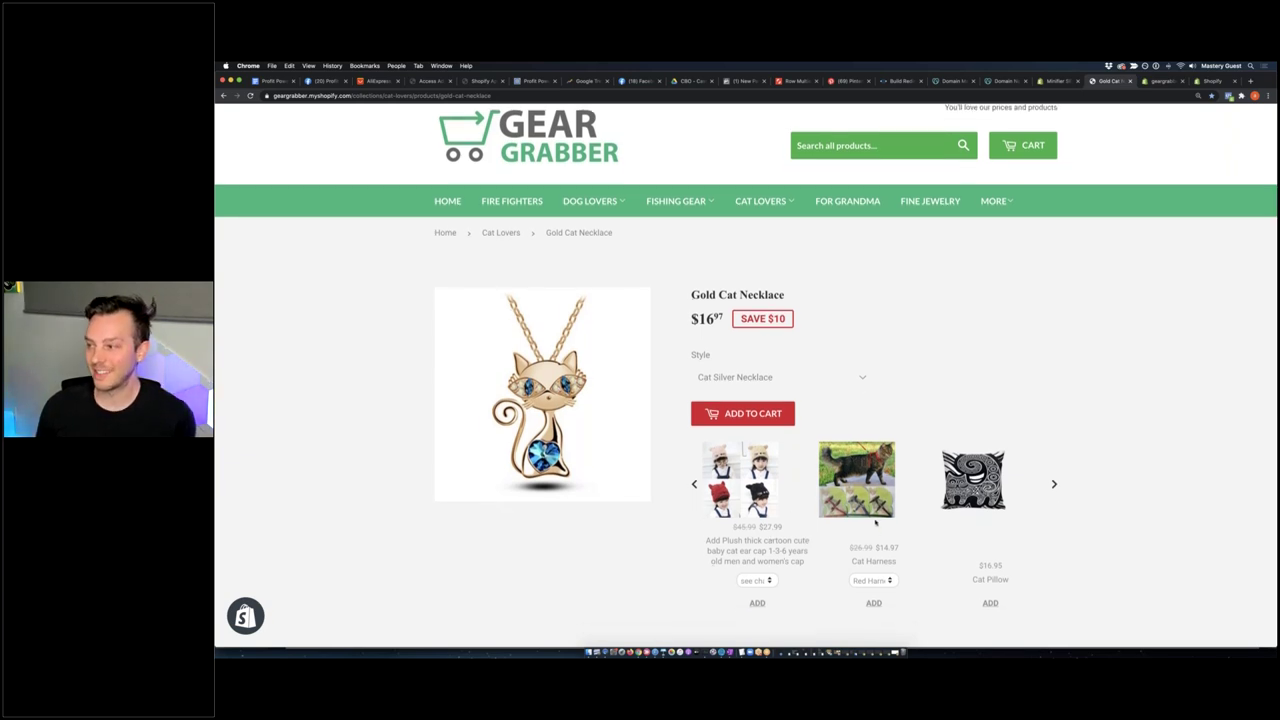
left_click(1056, 485)
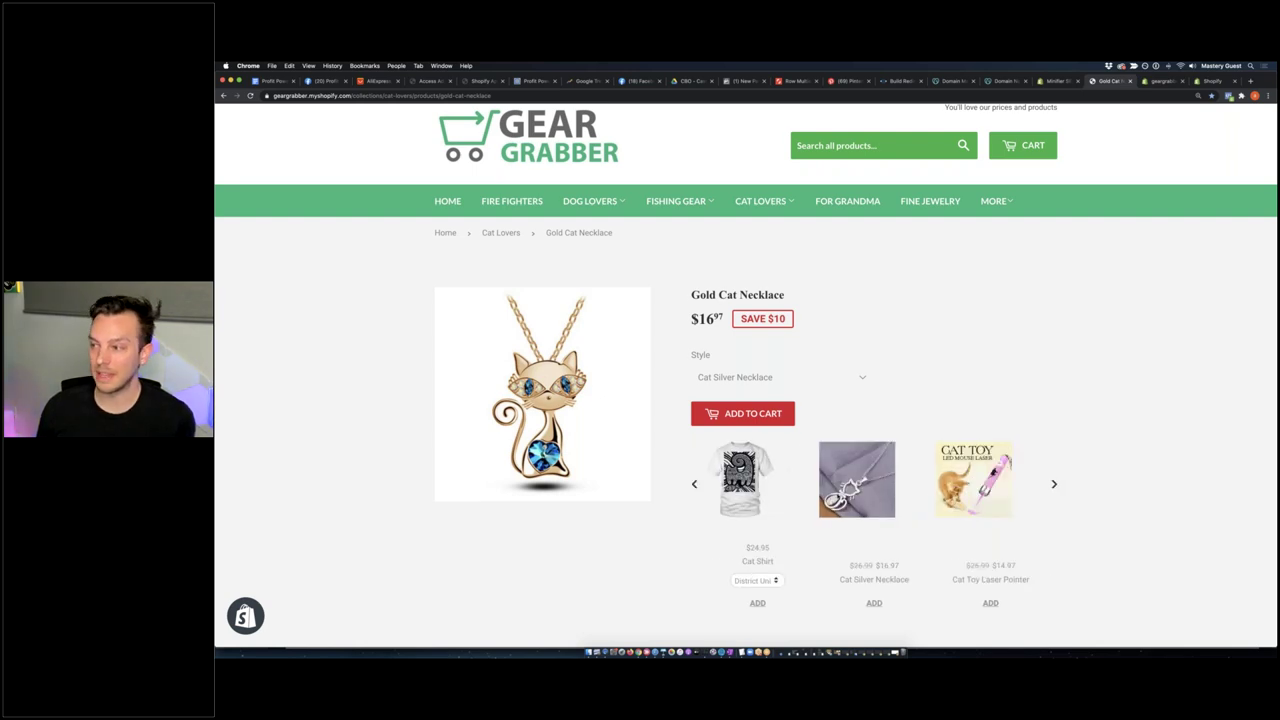
scroll(861, 518, "down", 1)
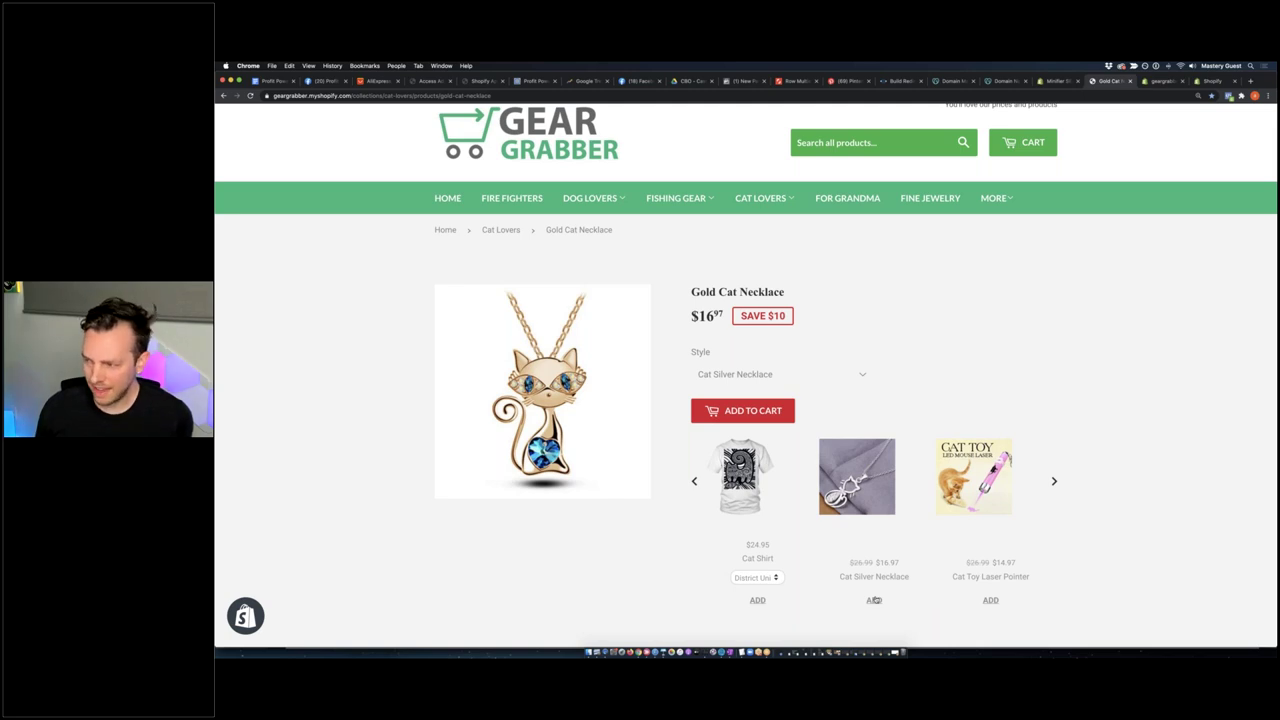
left_click(990, 600)
scroll(1044, 535, "down", 1)
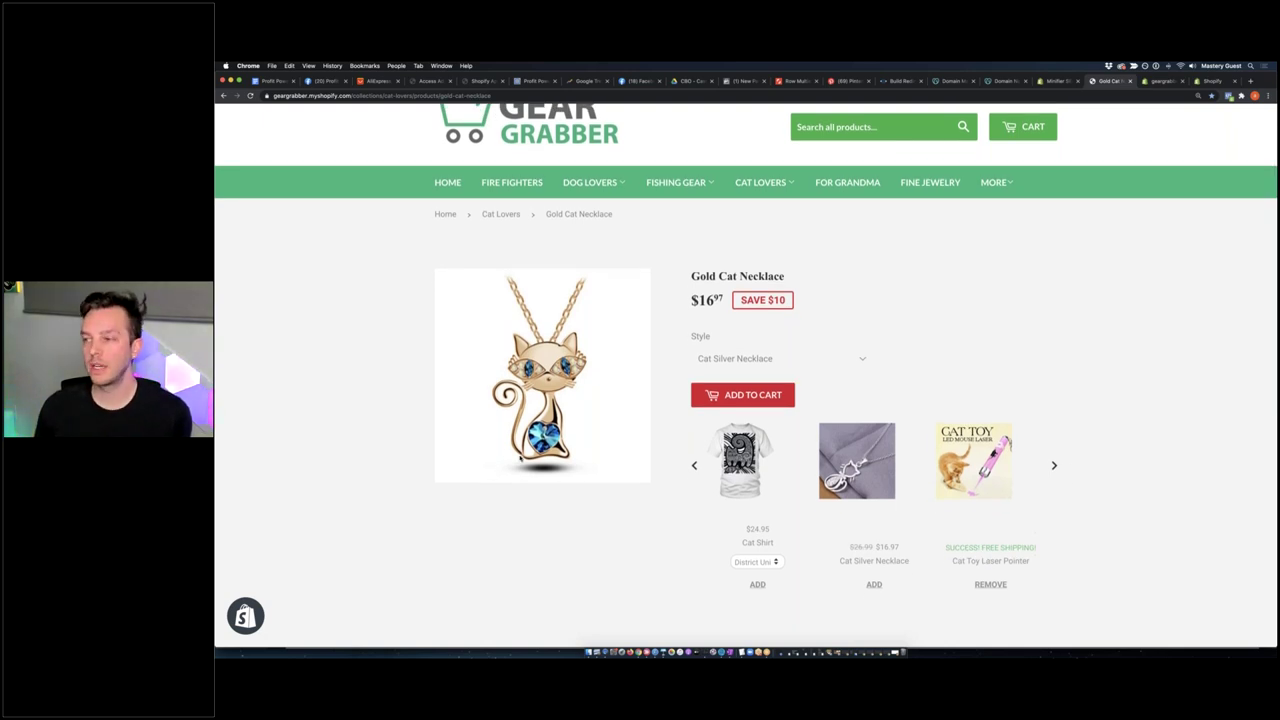
left_click(731, 398)
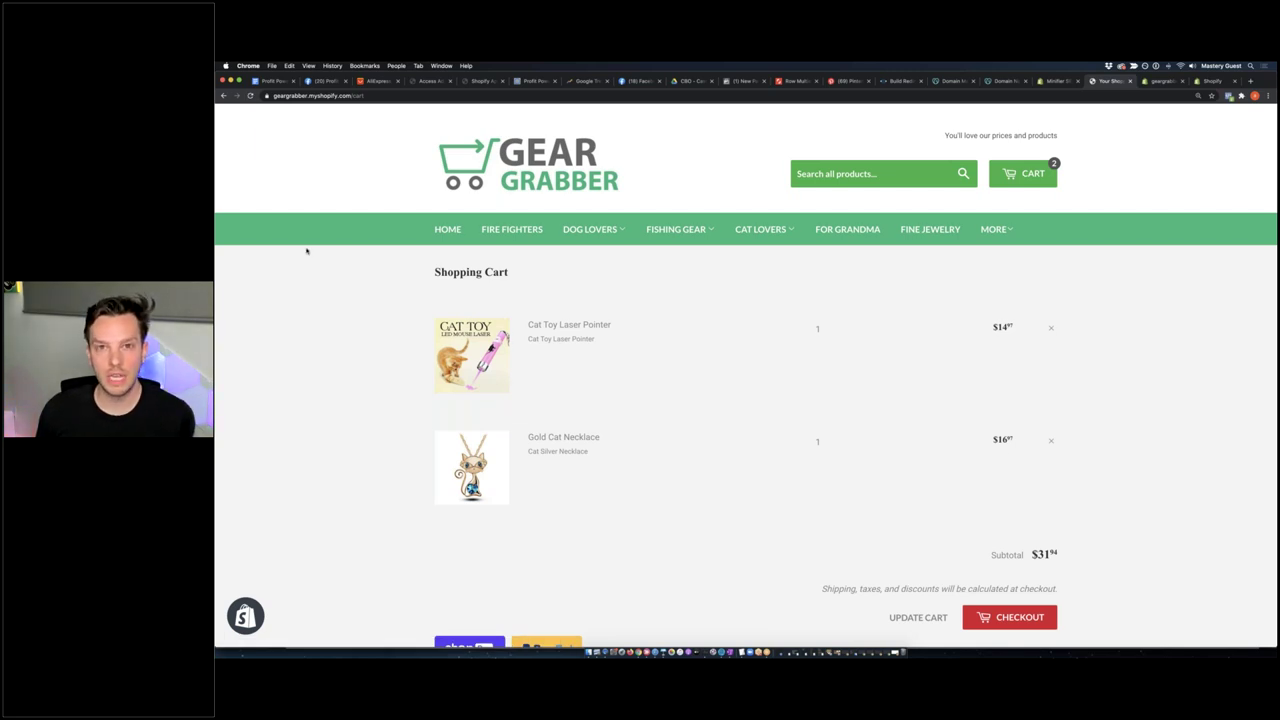
Bring the mirrored OneNote notes window forward and move it up and right over the cart
key("super+Tab")
left_click_drag(707, 150, 757, 141)
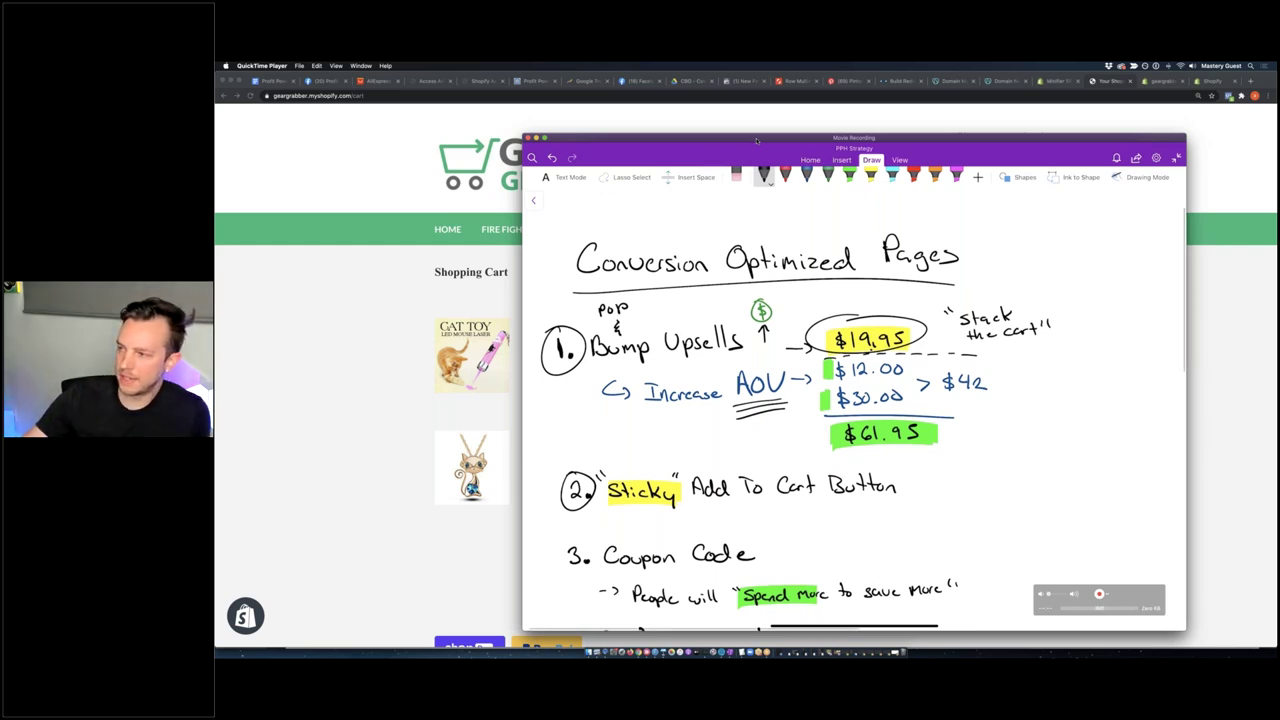
Write '4.2% Conversion' under the $60 Basic offer and highlight it yellow
left_click(544, 138)
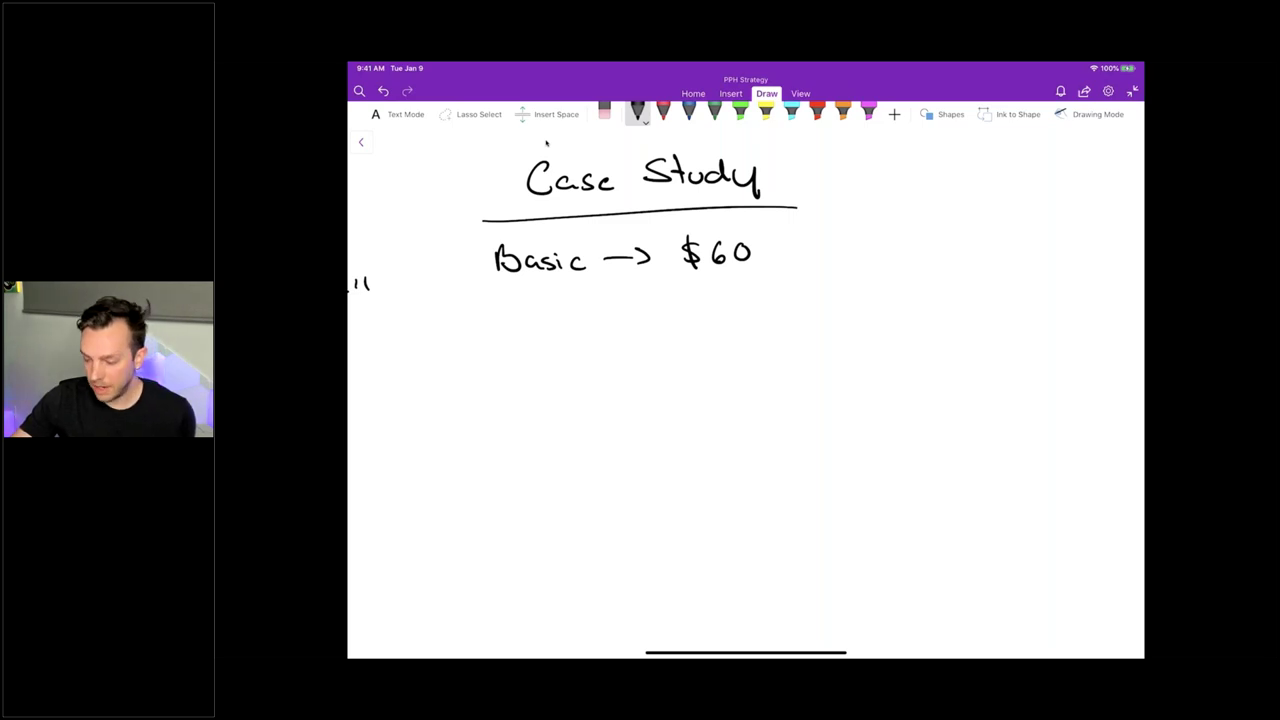
mouse_move(737, 283)
left_mouse_down()
mouse_move(774, 307)
mouse_move(890, 302)
left_mouse_up()
left_click(828, 305)
mouse_move(890, 298)
left_mouse_down()
mouse_move(898, 310)
mouse_move(954, 294)
left_mouse_up()
mouse_move(962, 294)
left_mouse_down()
mouse_move(973, 306)
mouse_move(988, 291)
left_mouse_up()
left_click_drag(992, 296, 1012, 292)
left_click_drag(1020, 292, 1027, 300)
left_click_drag(1038, 292, 1064, 304)
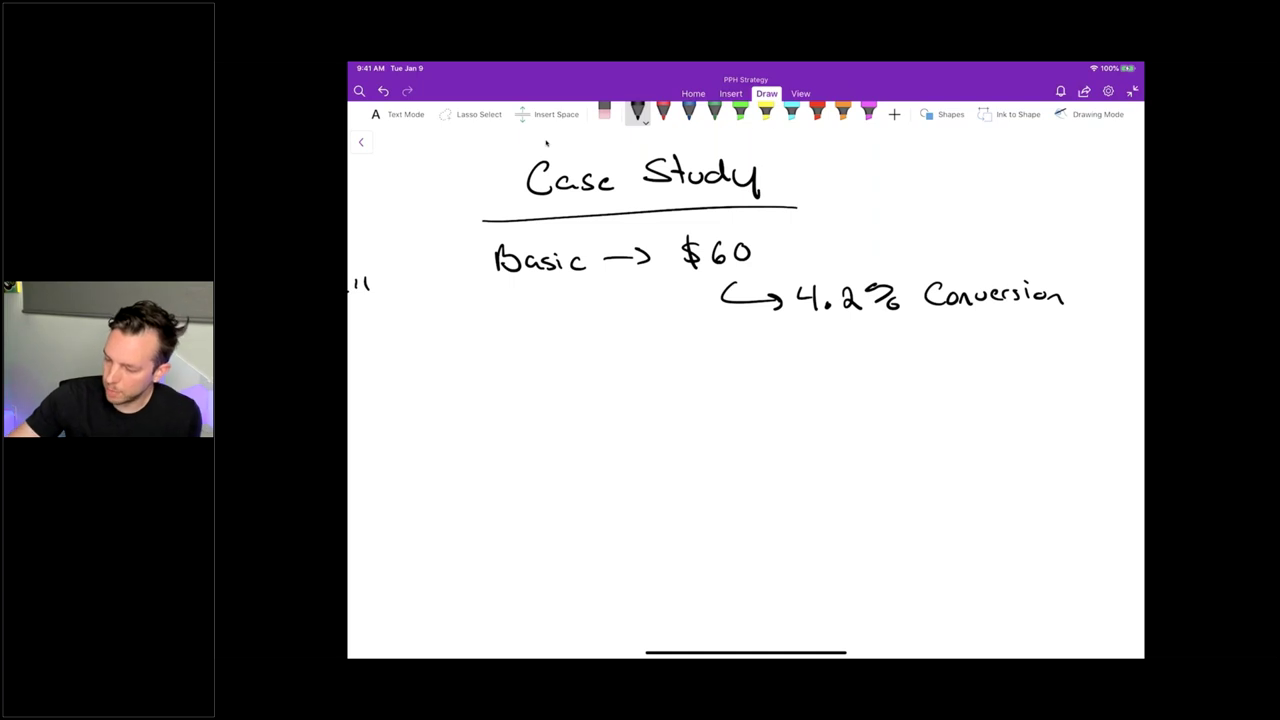
left_click(765, 111)
left_click_drag(796, 300, 1070, 298)
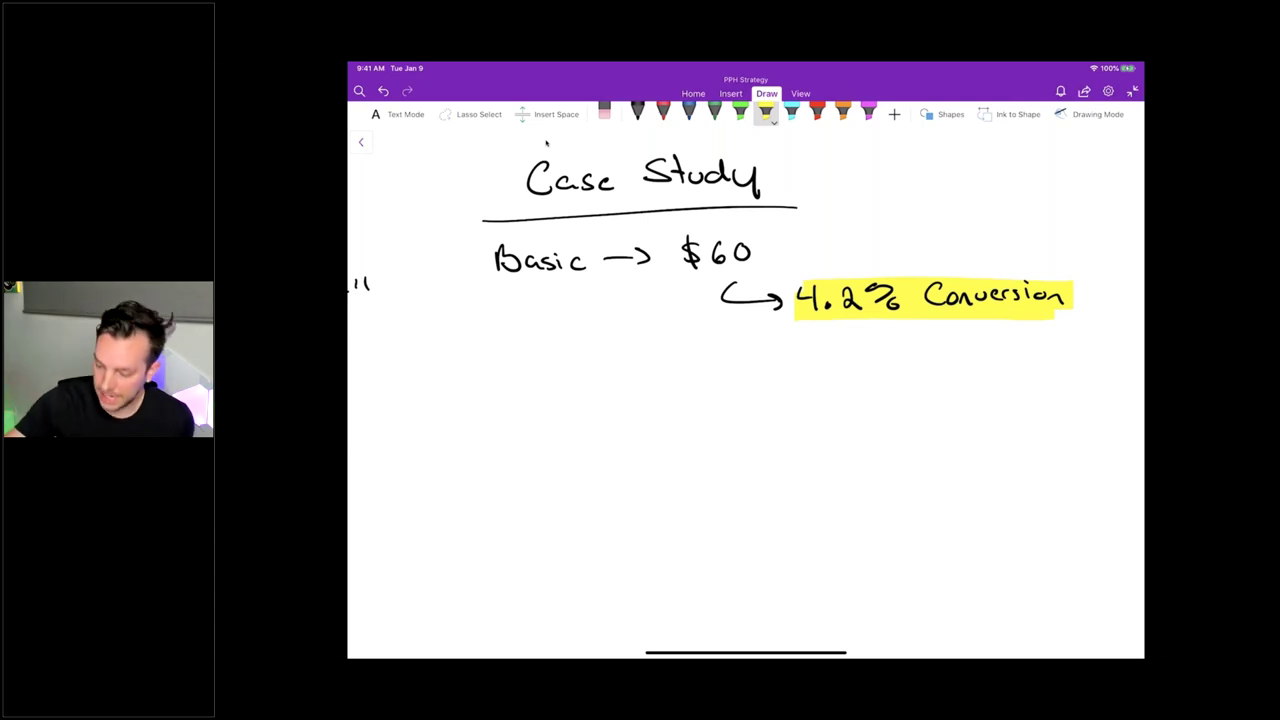
In black pen, write '100 visitors → 4 sales' below Basic
left_click(637, 111)
left_click_drag(516, 345, 516, 366)
mouse_move(530, 347)
left_mouse_down()
mouse_move(524, 364)
mouse_move(530, 347)
left_mouse_up()
mouse_move(549, 347)
left_mouse_down()
mouse_move(582, 362)
mouse_move(592, 350)
left_mouse_up()
left_click_drag(597, 352, 608, 360)
left_click_drag(623, 352, 638, 360)
left_click_drag(652, 350, 668, 349)
left_click_drag(678, 350, 670, 360)
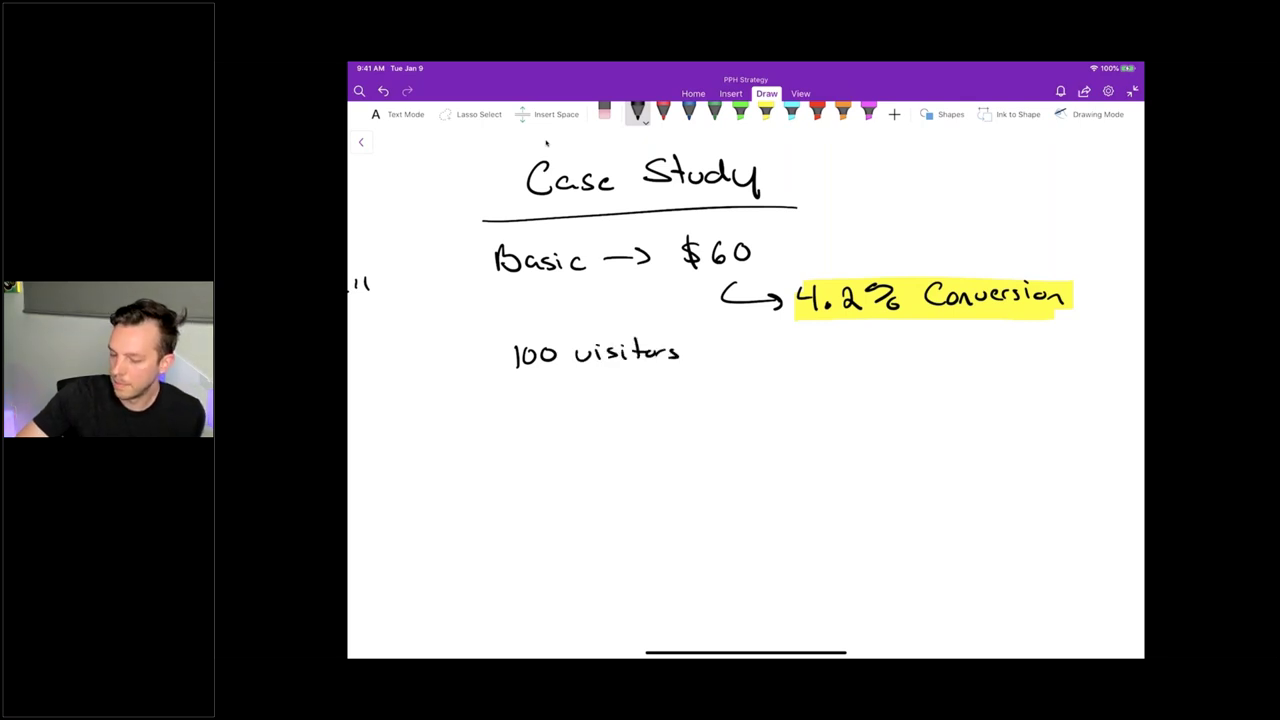
mouse_move(543, 389)
left_mouse_down()
mouse_move(546, 412)
mouse_move(560, 412)
left_mouse_up()
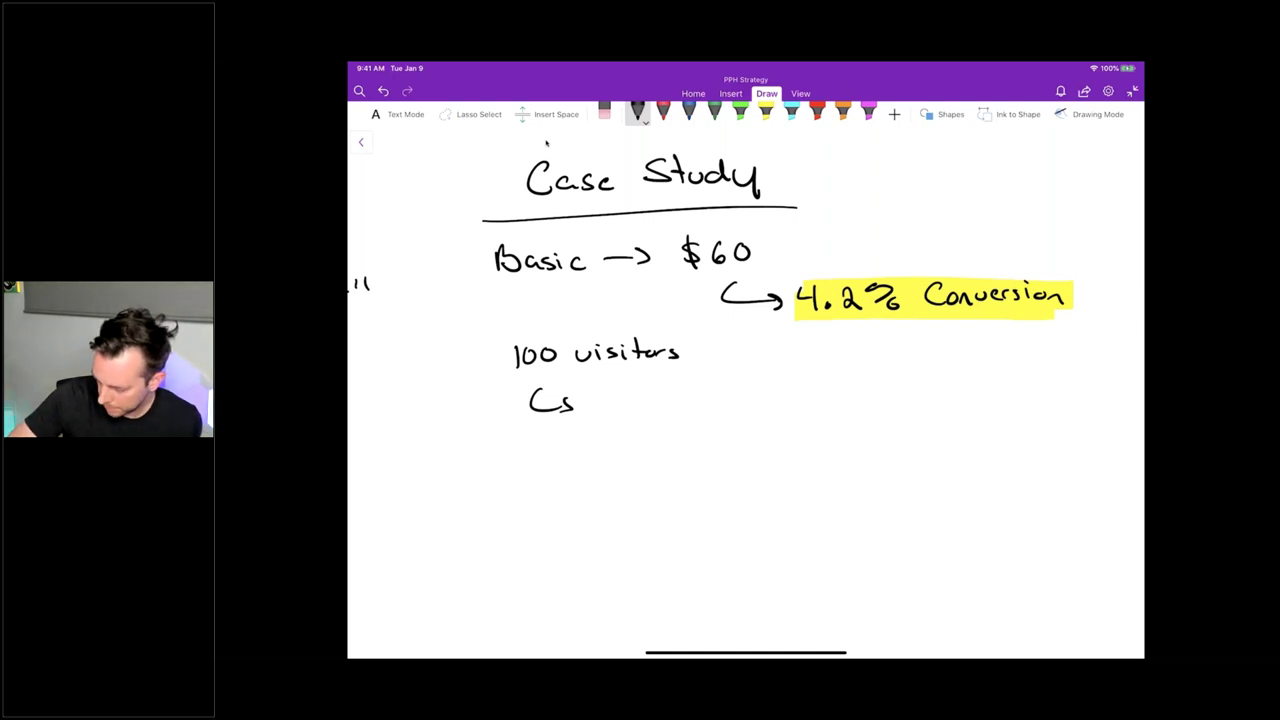
mouse_move(598, 393)
left_mouse_down()
mouse_move(607, 415)
mouse_move(632, 414)
left_mouse_up()
mouse_move(646, 416)
left_mouse_down()
mouse_move(658, 404)
mouse_move(664, 414)
left_mouse_up()
left_click_drag(670, 392, 672, 414)
left_click_drag(678, 408, 690, 414)
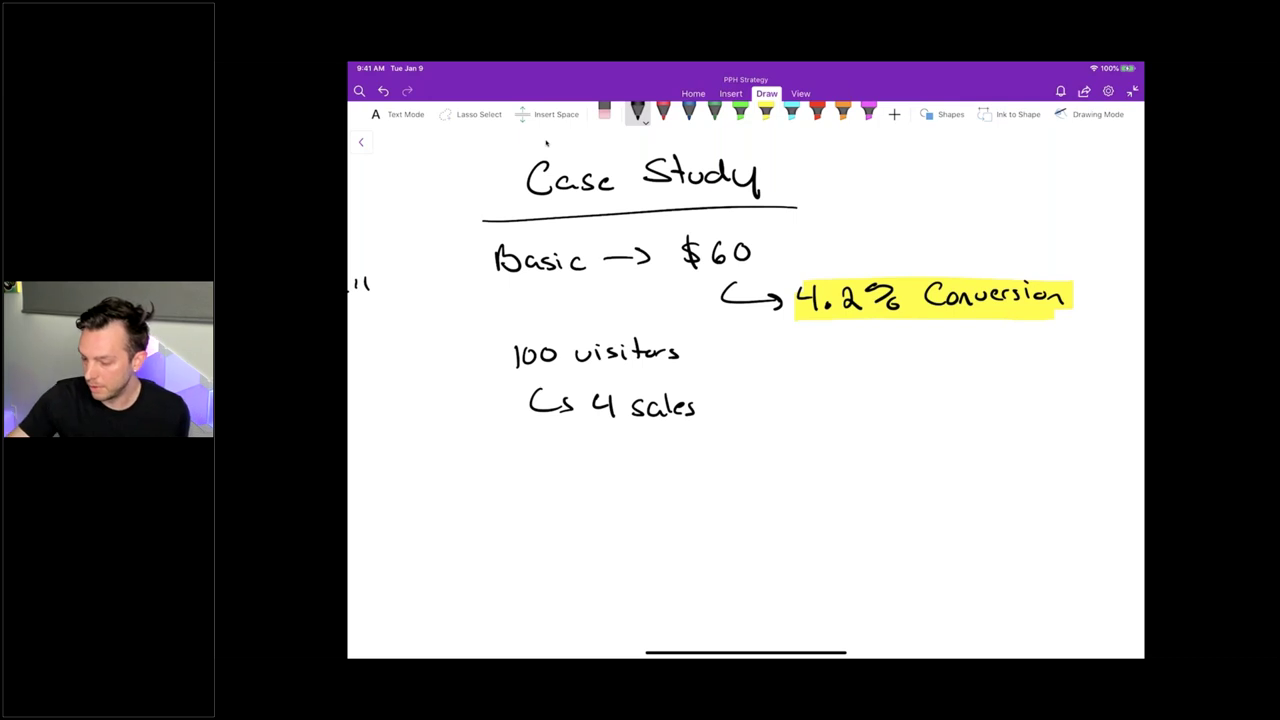
Add an arrow after 4 sales leading to an underlined $240 total
scroll(849, 167, "up", 2)
left_click_drag(706, 455, 742, 455)
left_click_drag(740, 442, 742, 463)
mouse_move(811, 437)
left_mouse_down()
mouse_move(791, 461)
mouse_move(868, 450)
mouse_move(864, 460)
left_mouse_up()
mouse_move(888, 434)
left_mouse_down()
mouse_move(880, 458)
mouse_move(890, 434)
left_mouse_up()
left_click_drag(788, 484, 917, 482)
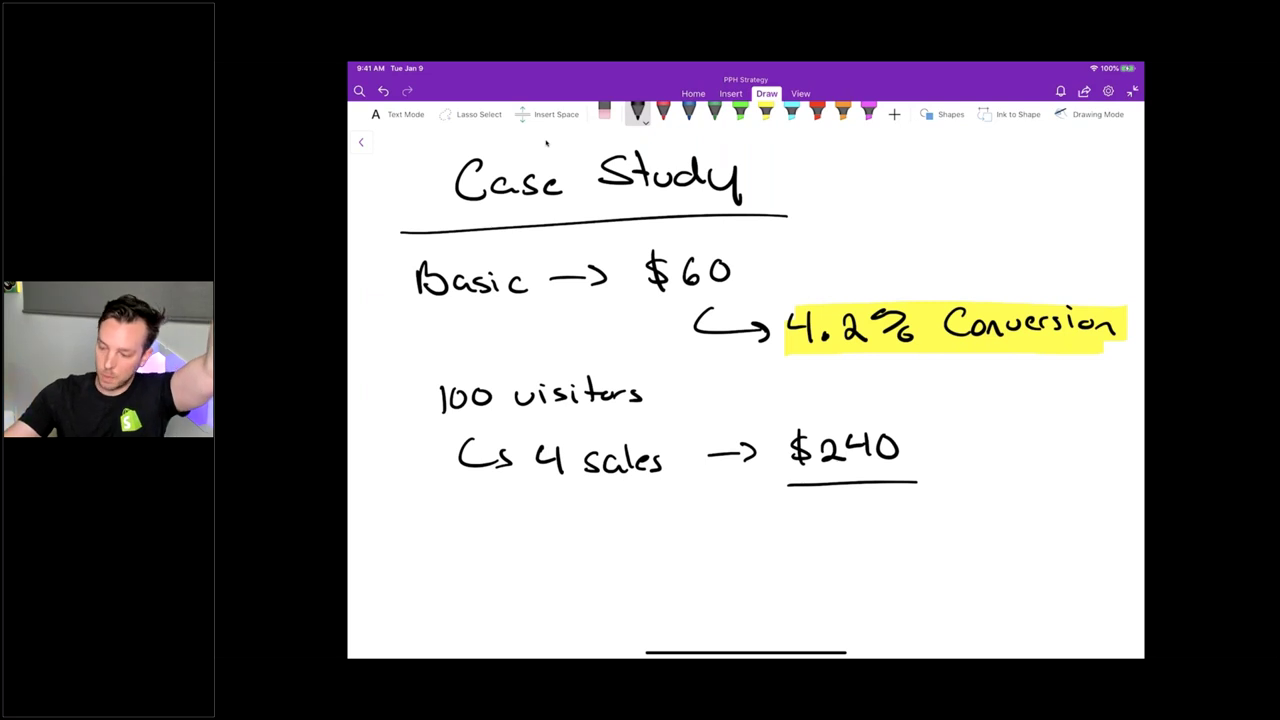
Highlight the $240 total in yellow and the word Basic in orange
left_click(765, 110)
left_click_drag(782, 458, 918, 440)
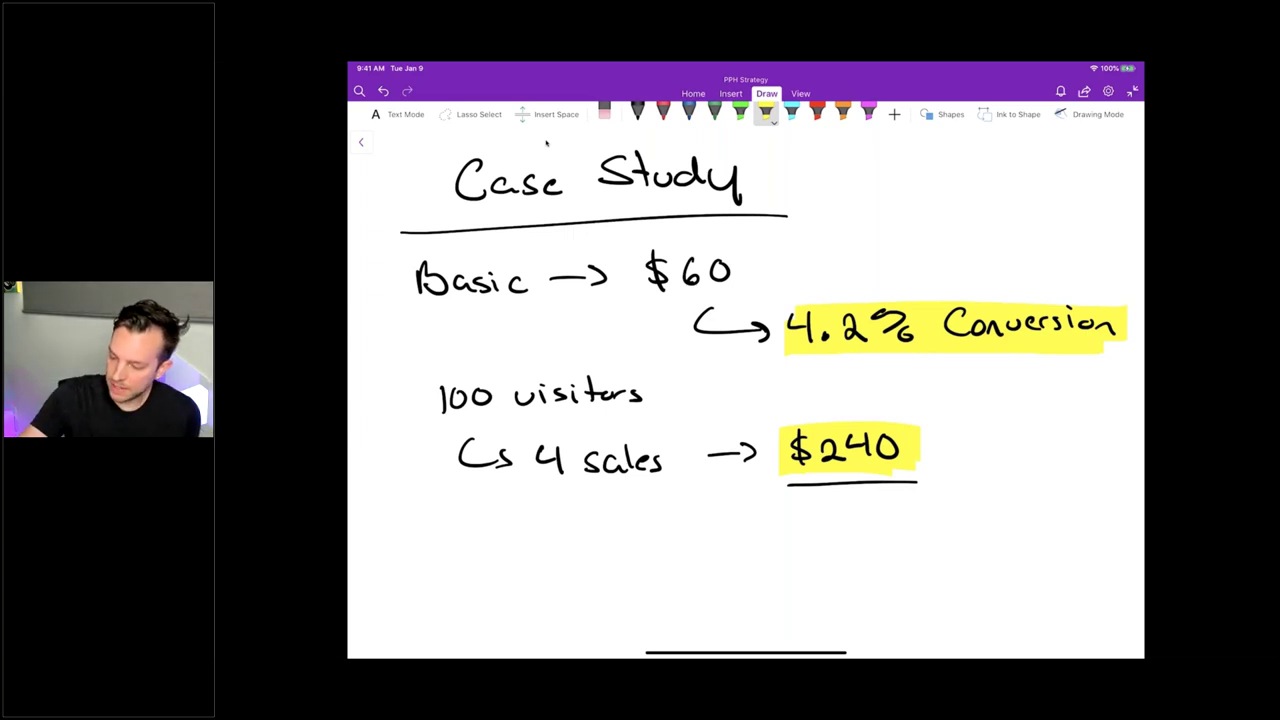
left_click(843, 110)
left_click_drag(399, 285, 541, 286)
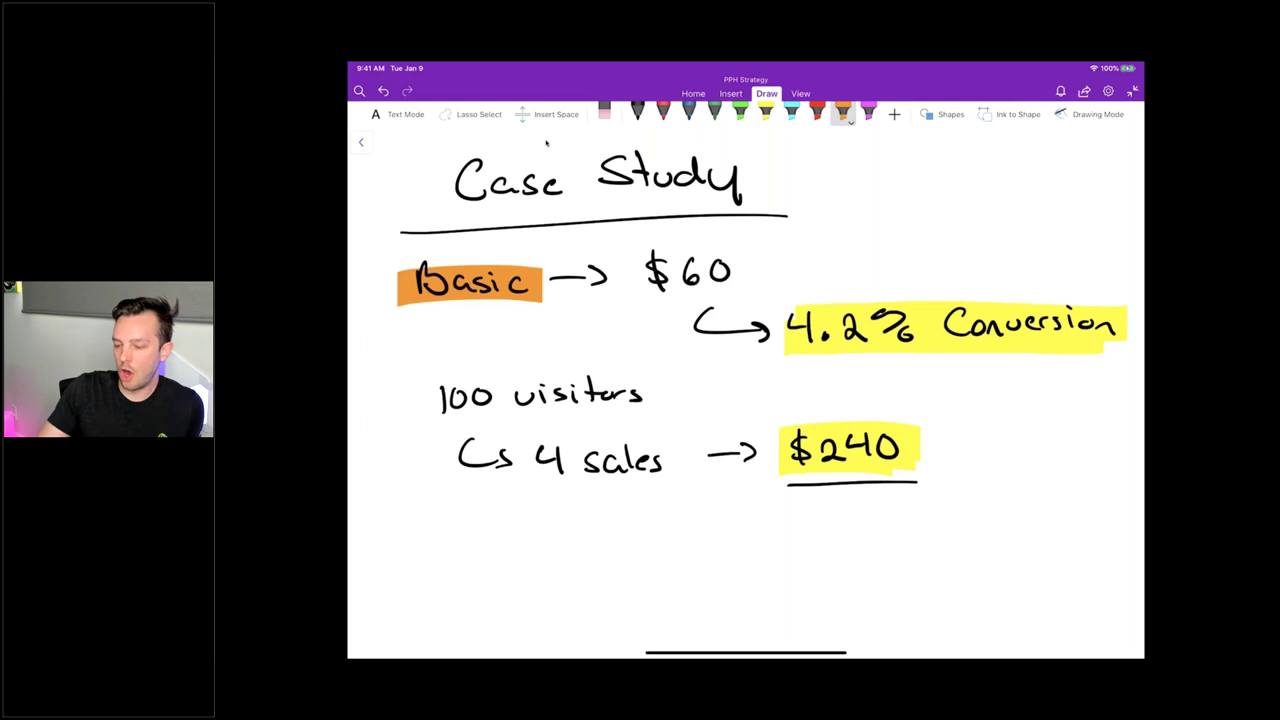
left_click_drag(398, 268, 562, 270)
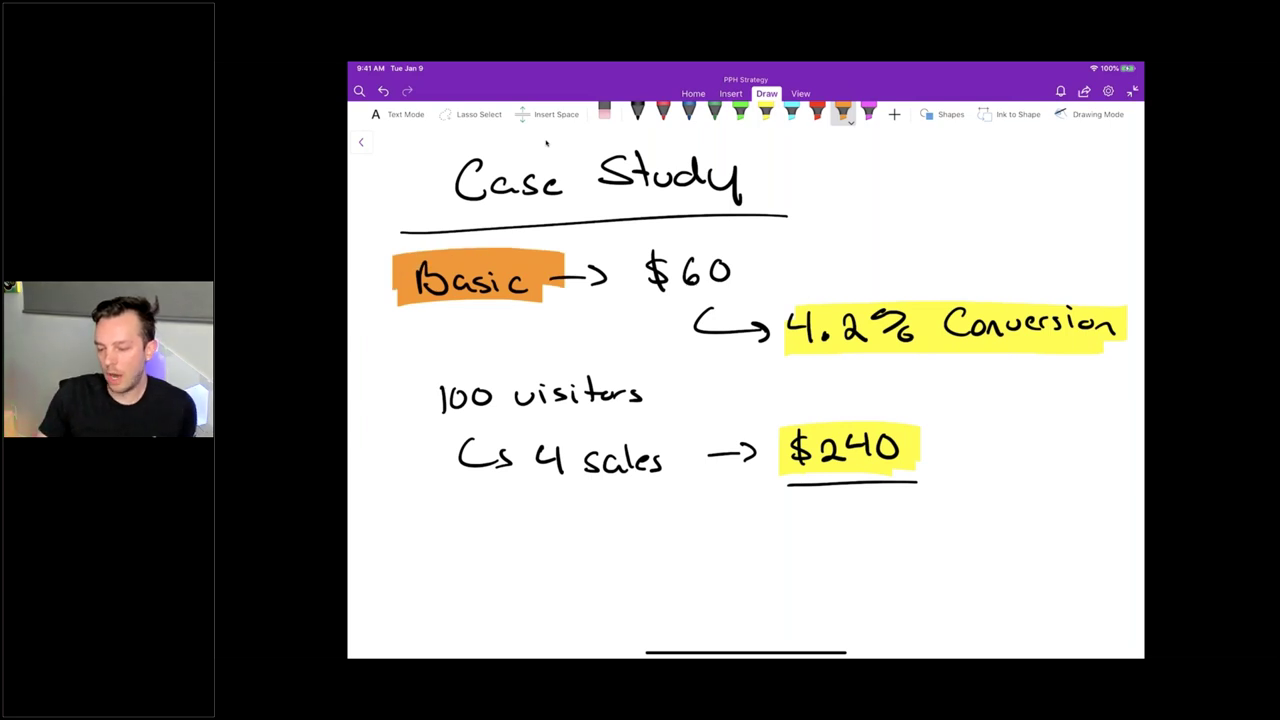
left_click_drag(400, 305, 556, 306)
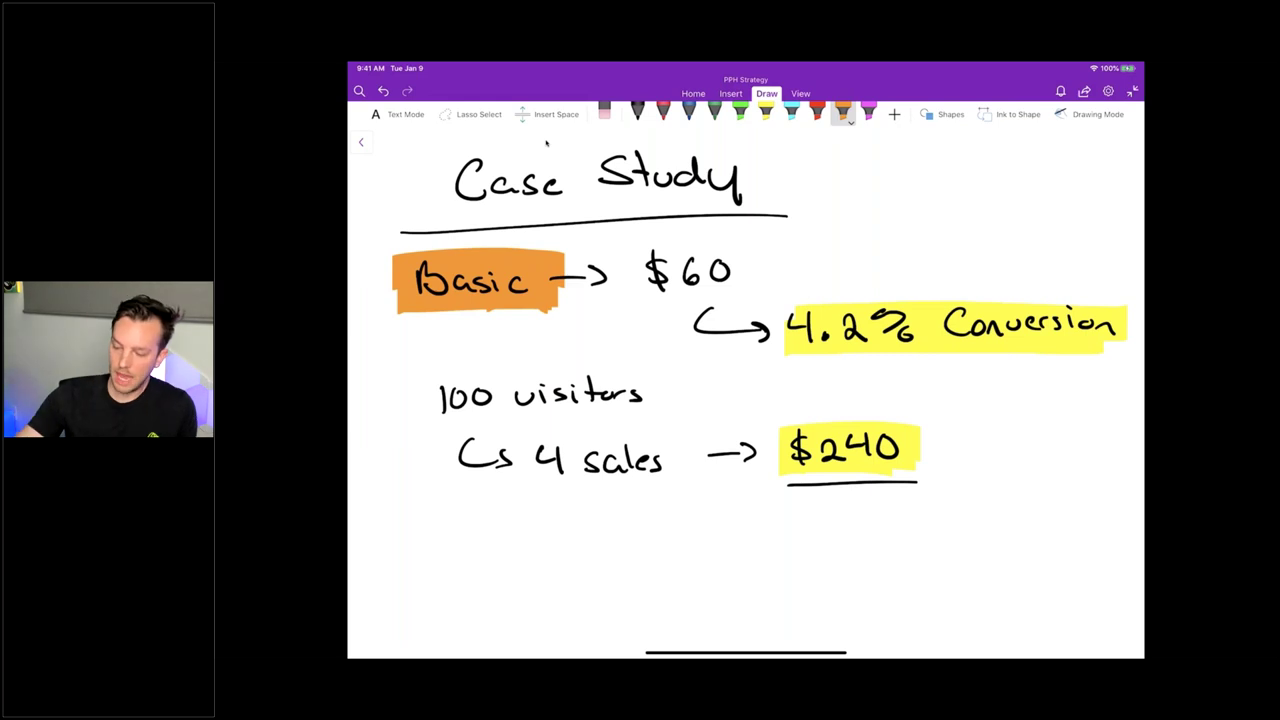
scroll(546, 143, "down", 2)
left_click(637, 112)
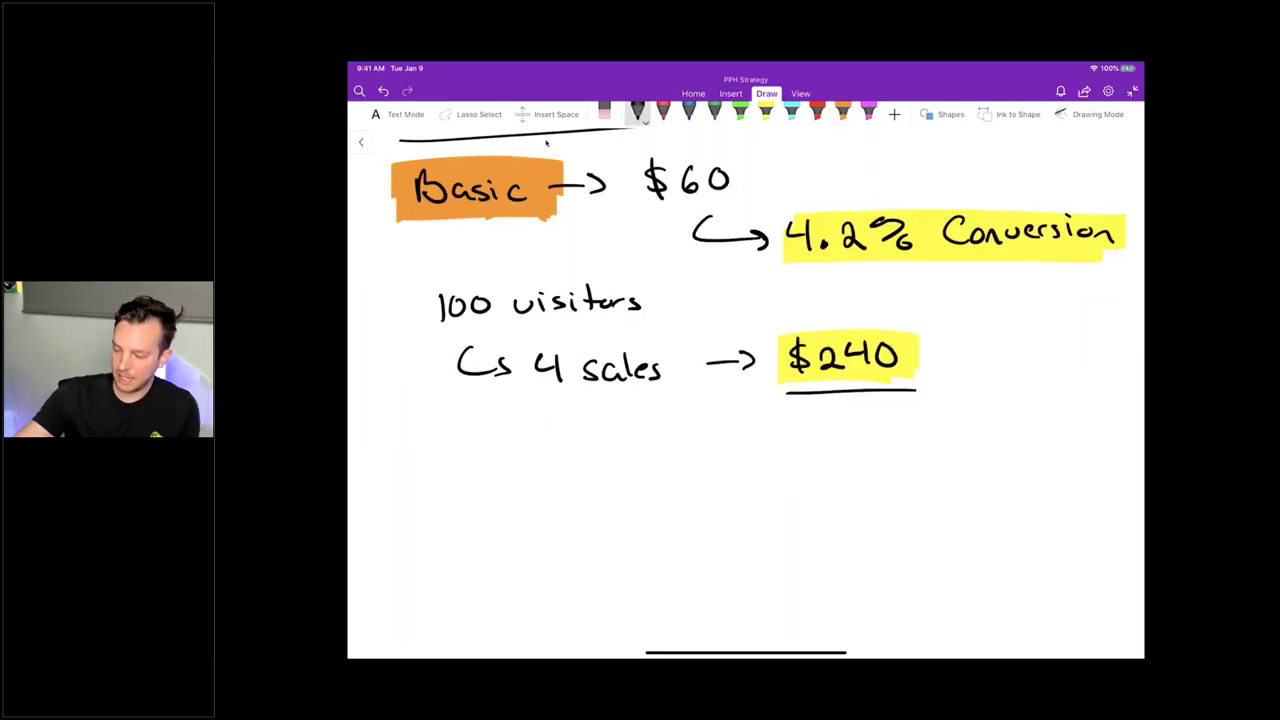
Write and underline the heading 'Optimization Conversions!' in dark green below 4 sales
left_click(714, 112)
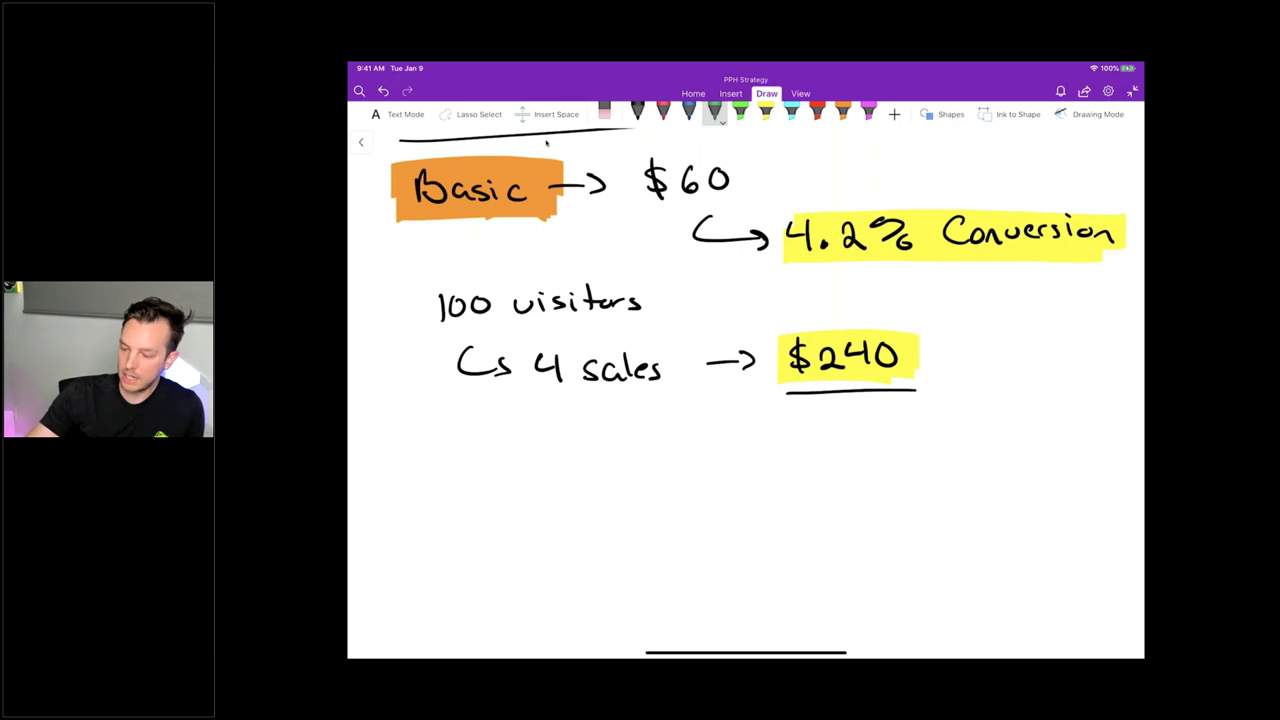
mouse_move(444, 440)
left_mouse_down()
mouse_move(428, 460)
mouse_move(444, 438)
mouse_move(478, 460)
left_mouse_up()
mouse_move(470, 448)
left_mouse_down()
mouse_move(492, 464)
mouse_move(508, 446)
mouse_move(524, 460)
left_mouse_up()
mouse_move(528, 448)
left_mouse_down()
mouse_move(530, 460)
mouse_move(550, 446)
mouse_move(560, 460)
left_mouse_up()
left_click_drag(578, 450, 578, 460)
mouse_move(590, 430)
left_mouse_down()
mouse_move(588, 446)
mouse_move(610, 450)
left_mouse_up()
mouse_move(624, 458)
left_mouse_down()
mouse_move(746, 440)
mouse_move(758, 452)
left_mouse_up()
mouse_move(764, 452)
left_mouse_down()
mouse_move(770, 438)
mouse_move(774, 452)
left_mouse_up()
mouse_move(790, 438)
left_mouse_down()
mouse_move(790, 450)
mouse_move(806, 440)
left_mouse_up()
left_click_drag(818, 448, 832, 448)
mouse_move(852, 432)
left_mouse_down()
mouse_move(836, 448)
mouse_move(864, 440)
left_mouse_up()
left_click(875, 445)
left_click_drag(410, 484, 902, 478)
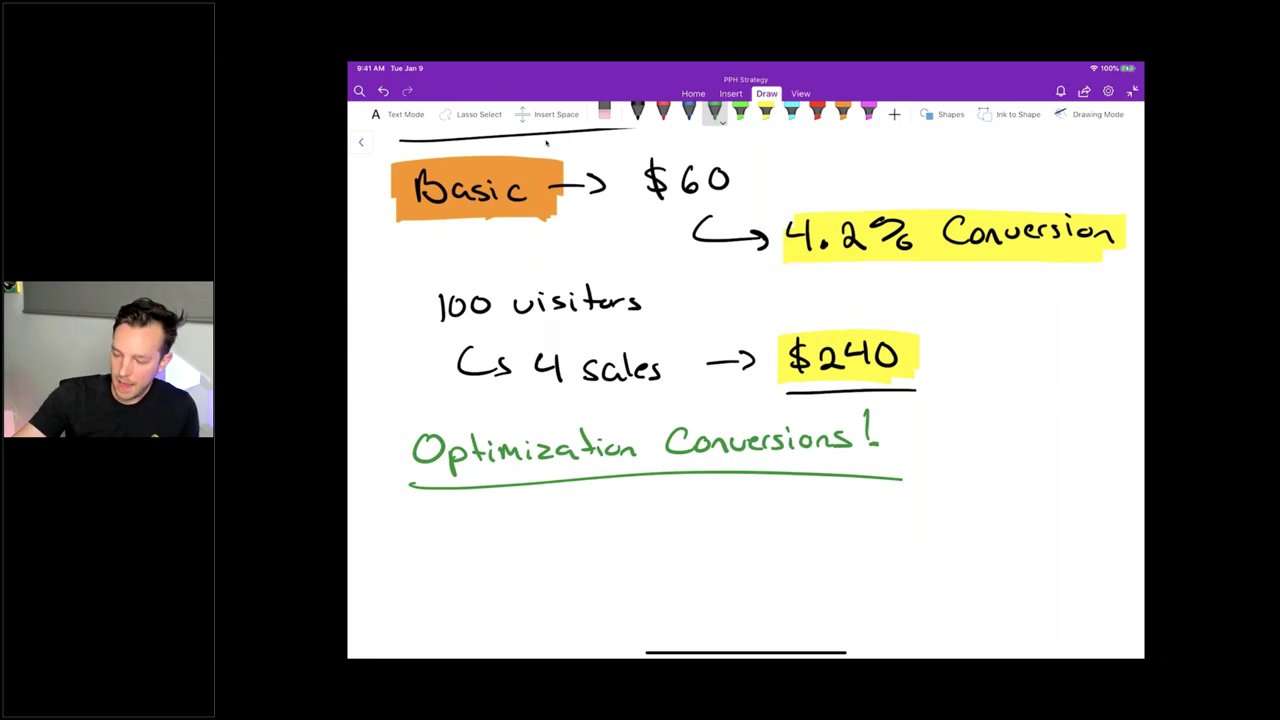
scroll(745, 400, "down", 3)
Write '1. Upsell' in black with a curved arrow to the $150.00 value
left_click(637, 110)
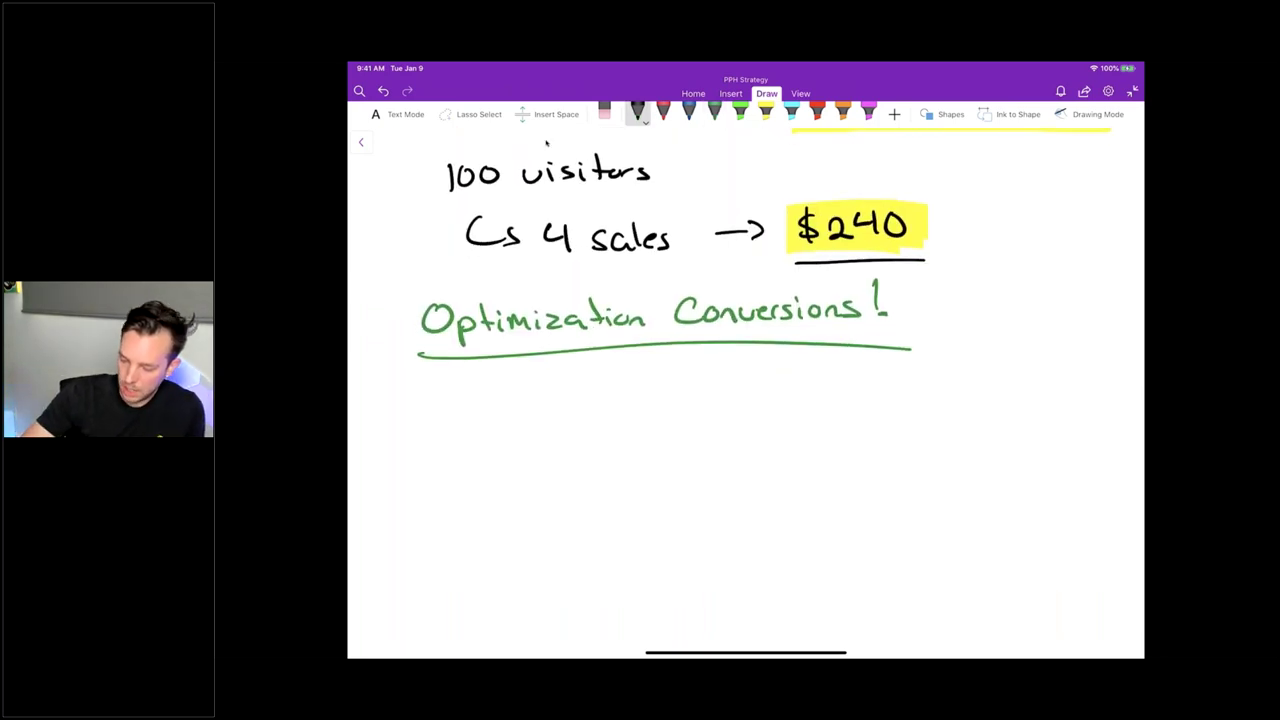
mouse_move(395, 393)
left_mouse_down()
mouse_move(398, 421)
mouse_move(456, 397)
mouse_move(504, 420)
left_mouse_up()
left_click_drag(510, 388, 510, 420)
left_click_drag(520, 386, 522, 422)
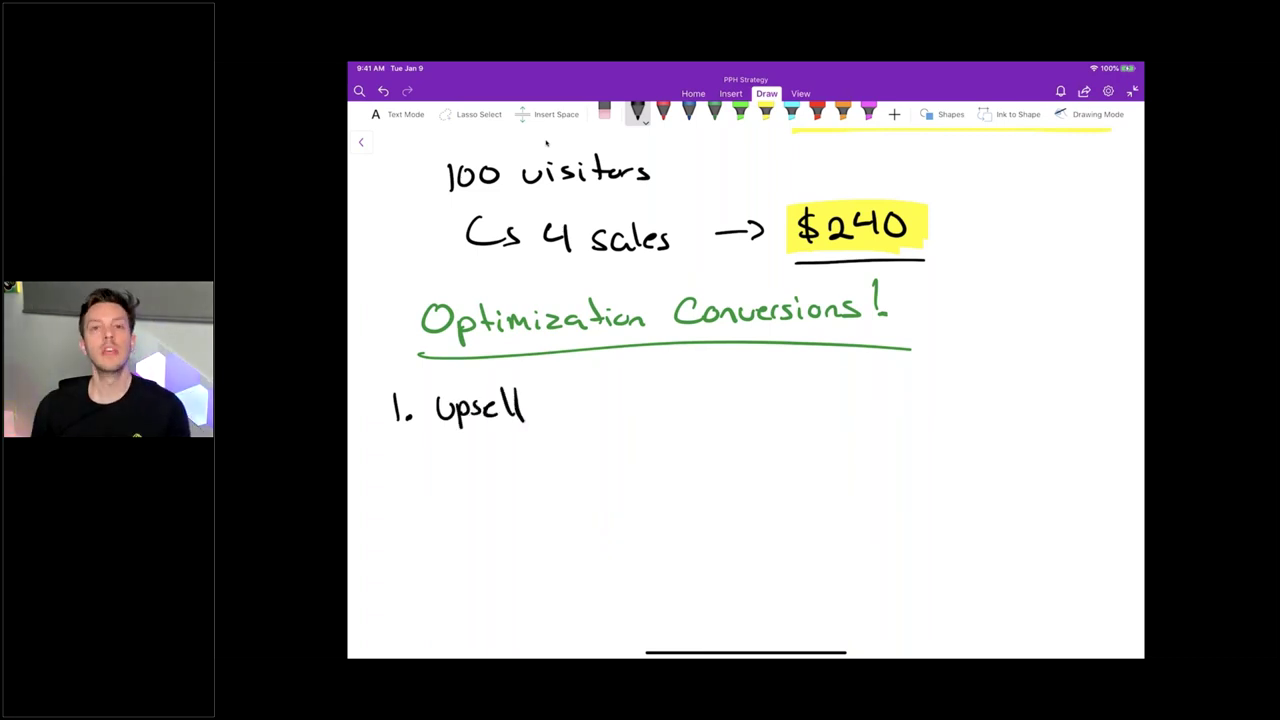
left_click(604, 110)
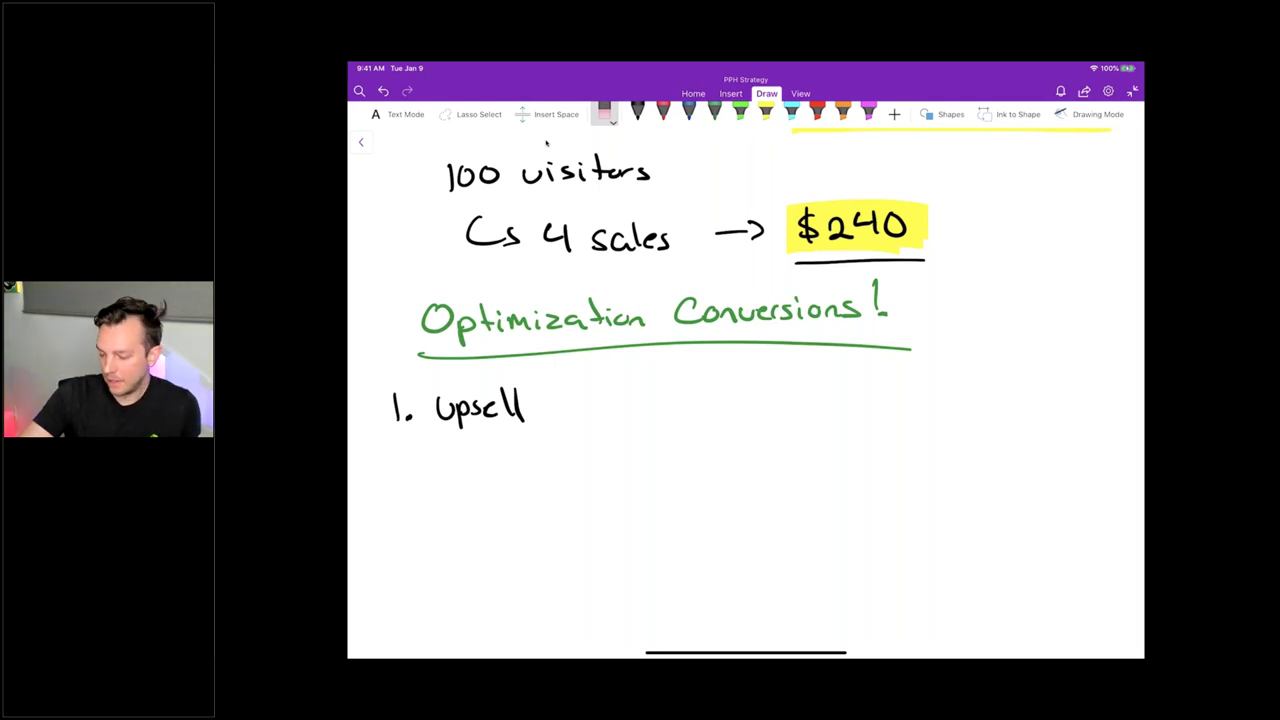
left_click(637, 110)
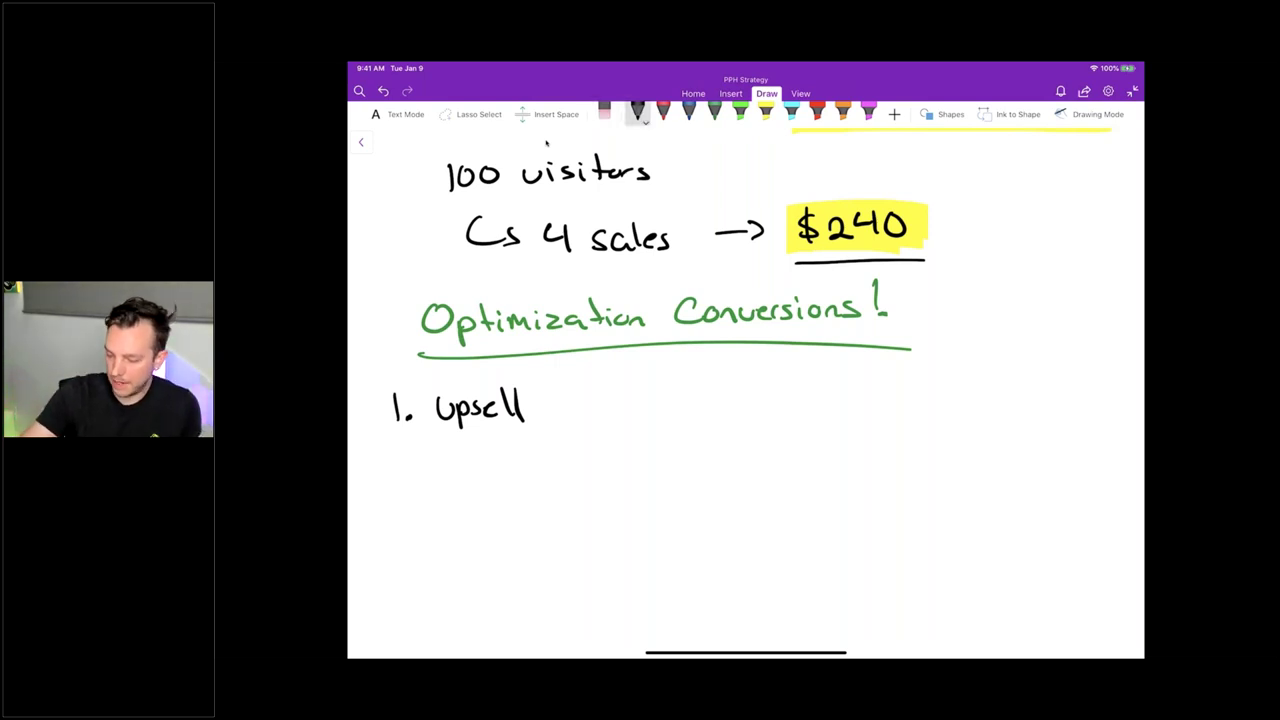
mouse_move(537, 404)
left_mouse_down()
mouse_move(603, 440)
mouse_move(592, 452)
left_mouse_up()
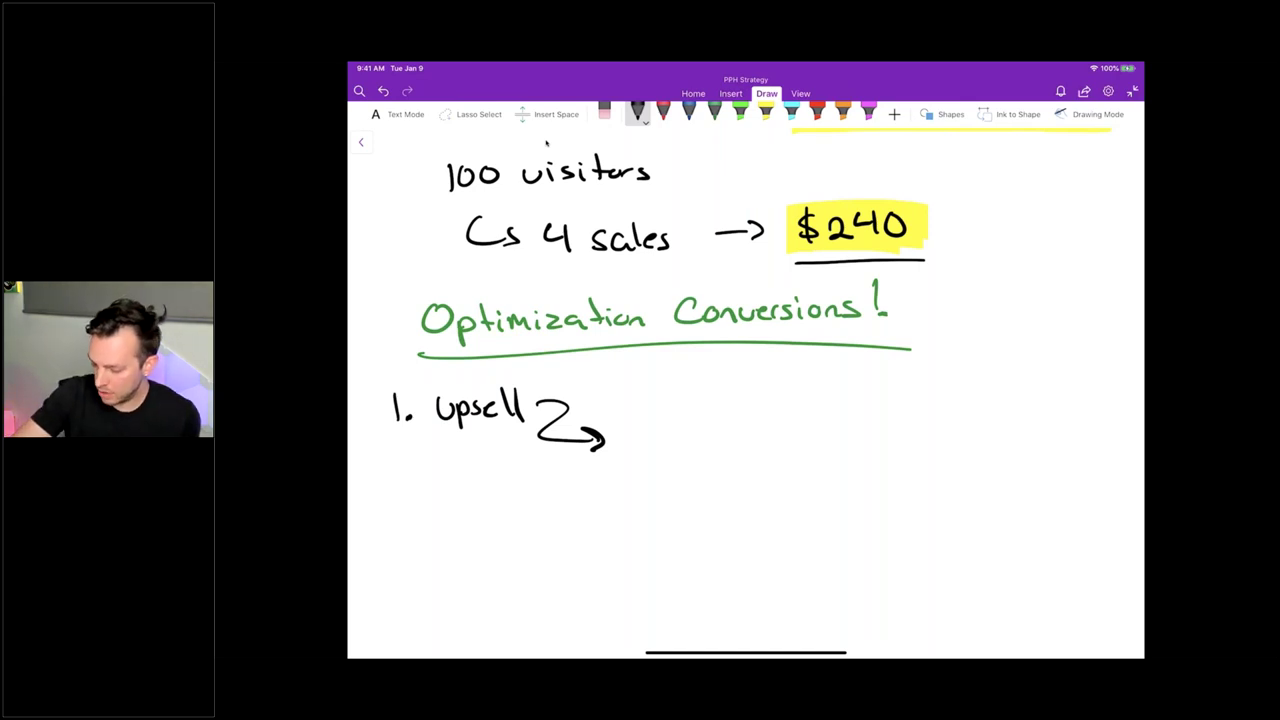
left_click_drag(656, 421, 640, 446)
mouse_move(648, 408)
left_mouse_down()
mouse_move(648, 452)
mouse_move(720, 420)
mouse_move(790, 419)
left_mouse_up()
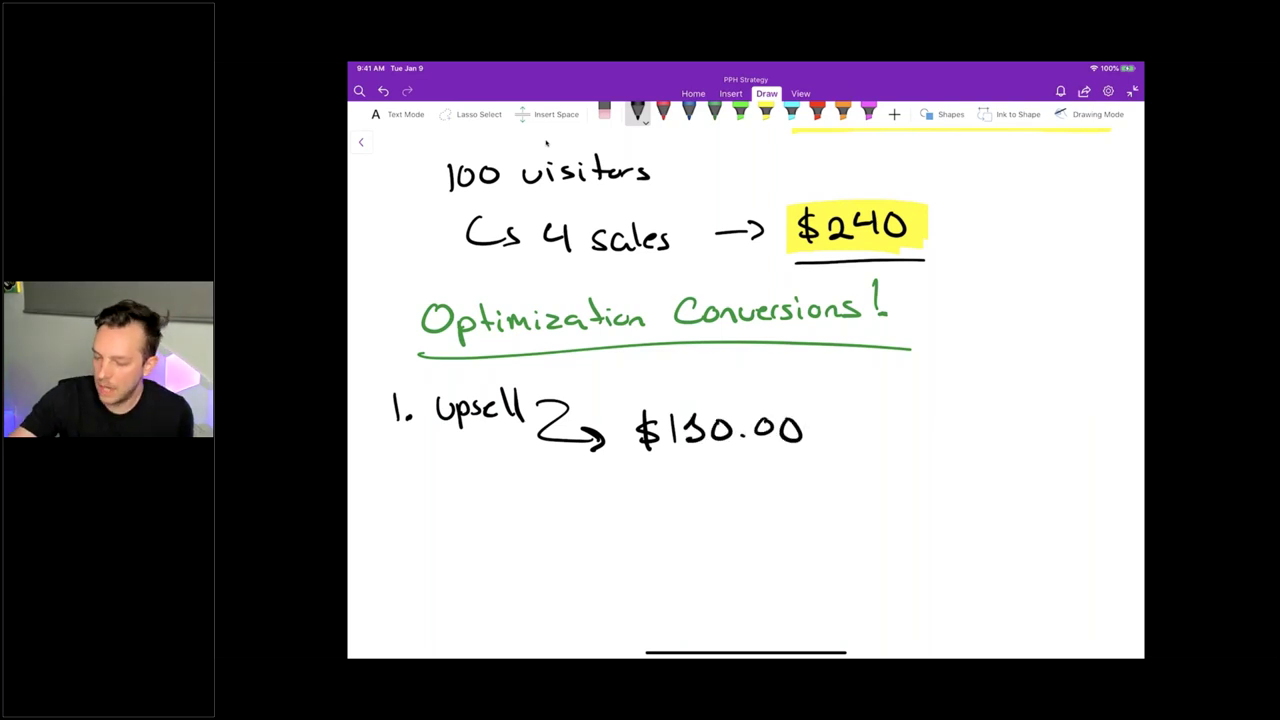
Highlight the $150.00 upsell value in green
left_click(740, 111)
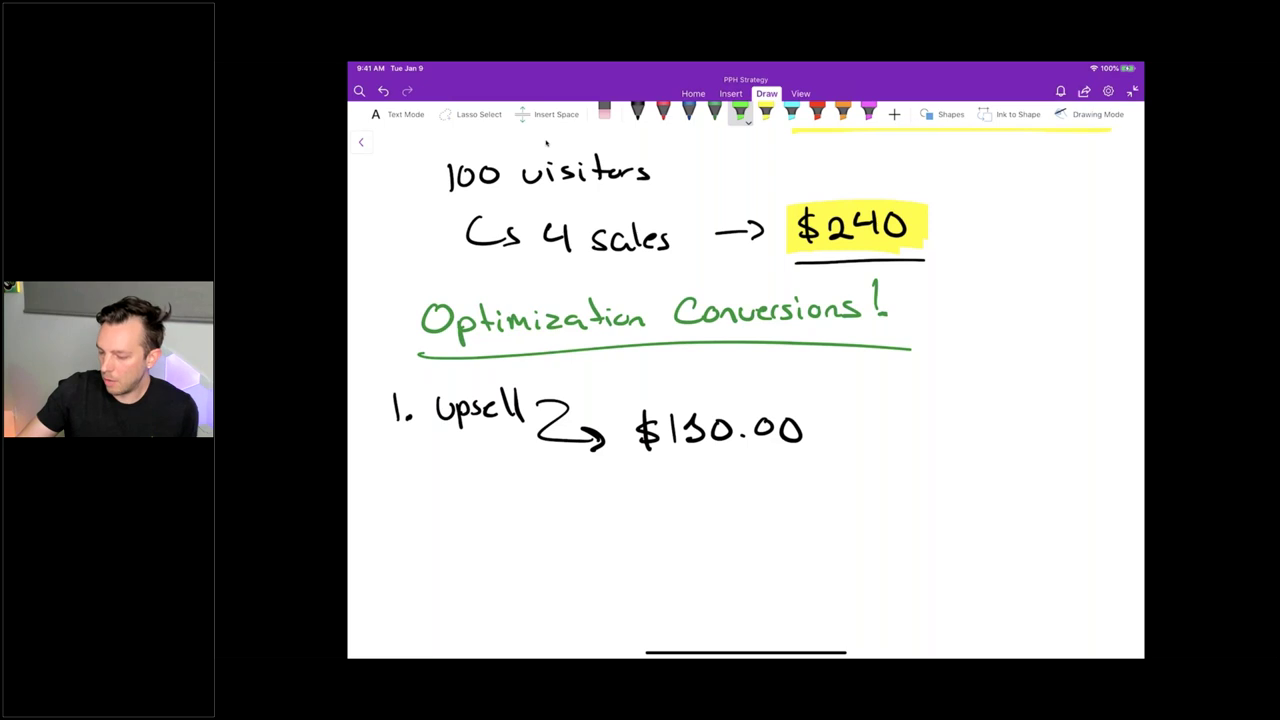
mouse_move(628, 450)
left_mouse_down()
mouse_move(836, 445)
mouse_move(628, 412)
left_mouse_up()
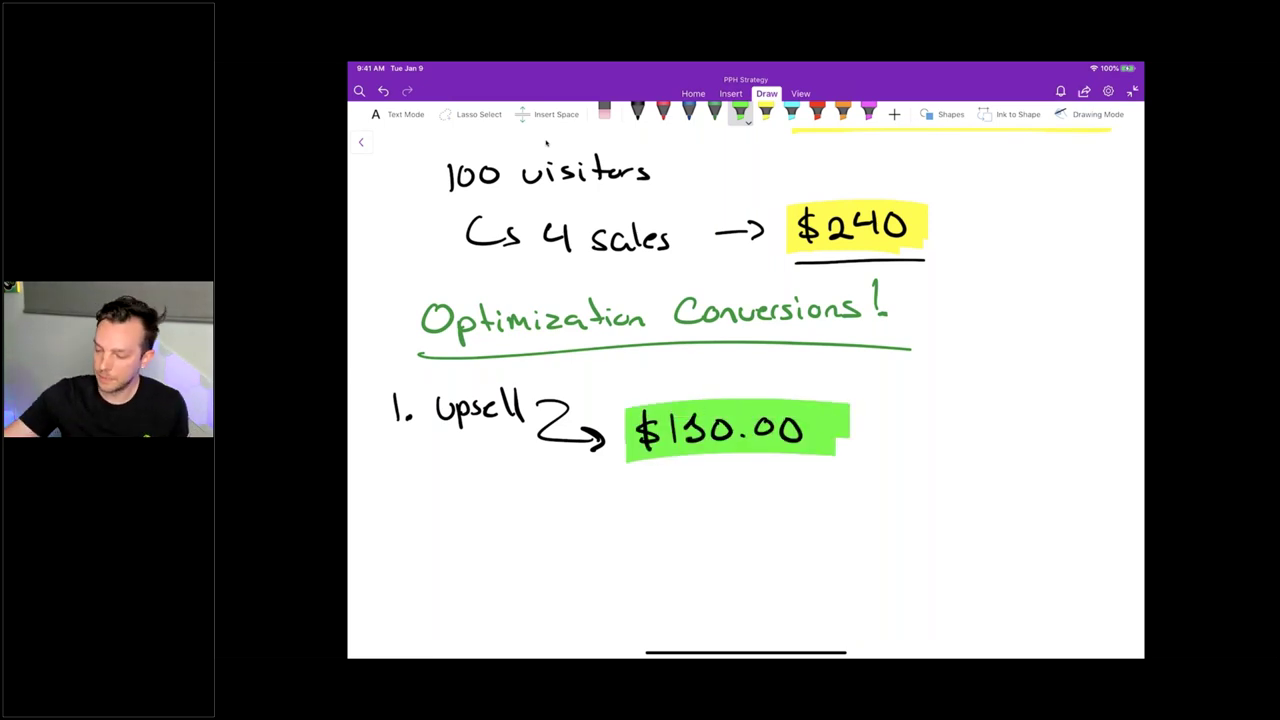
scroll(546, 143, "up", 3)
scroll(546, 143, "up", 2)
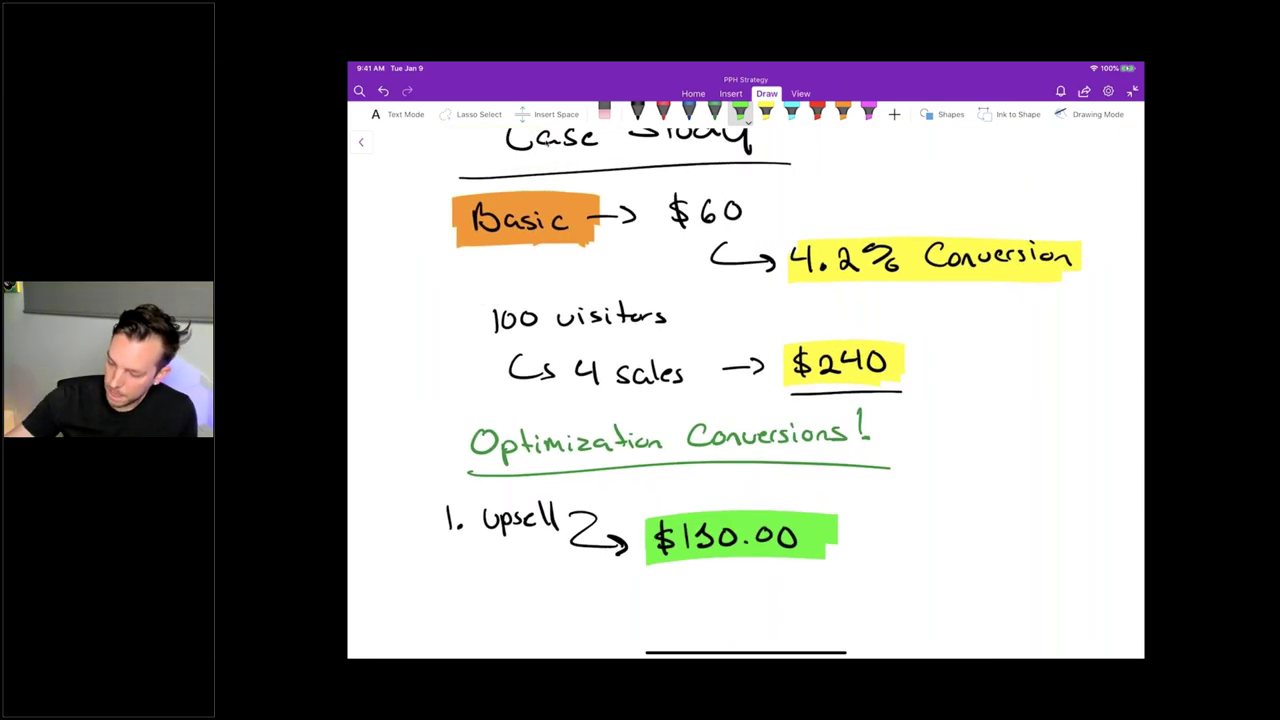
scroll(745, 390, "up", 1)
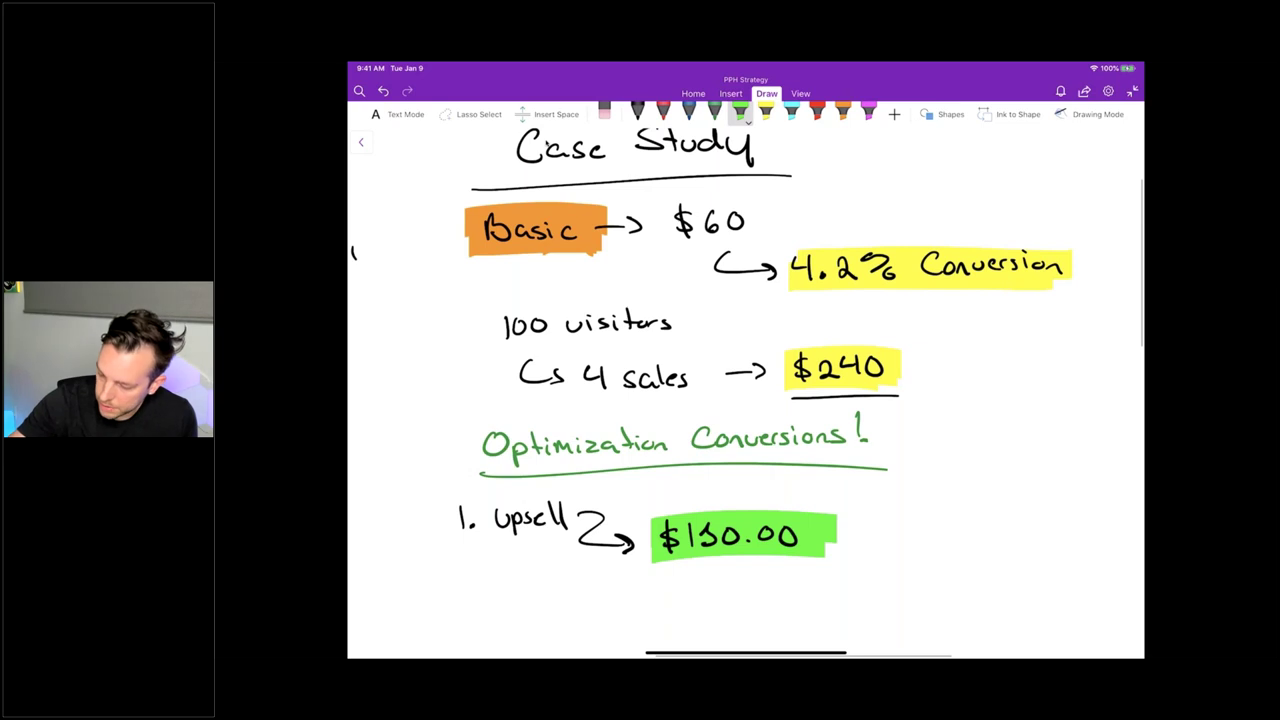
Circle the $60 basic price in dark blue and draw an arrow to $150.00
left_click(689, 112)
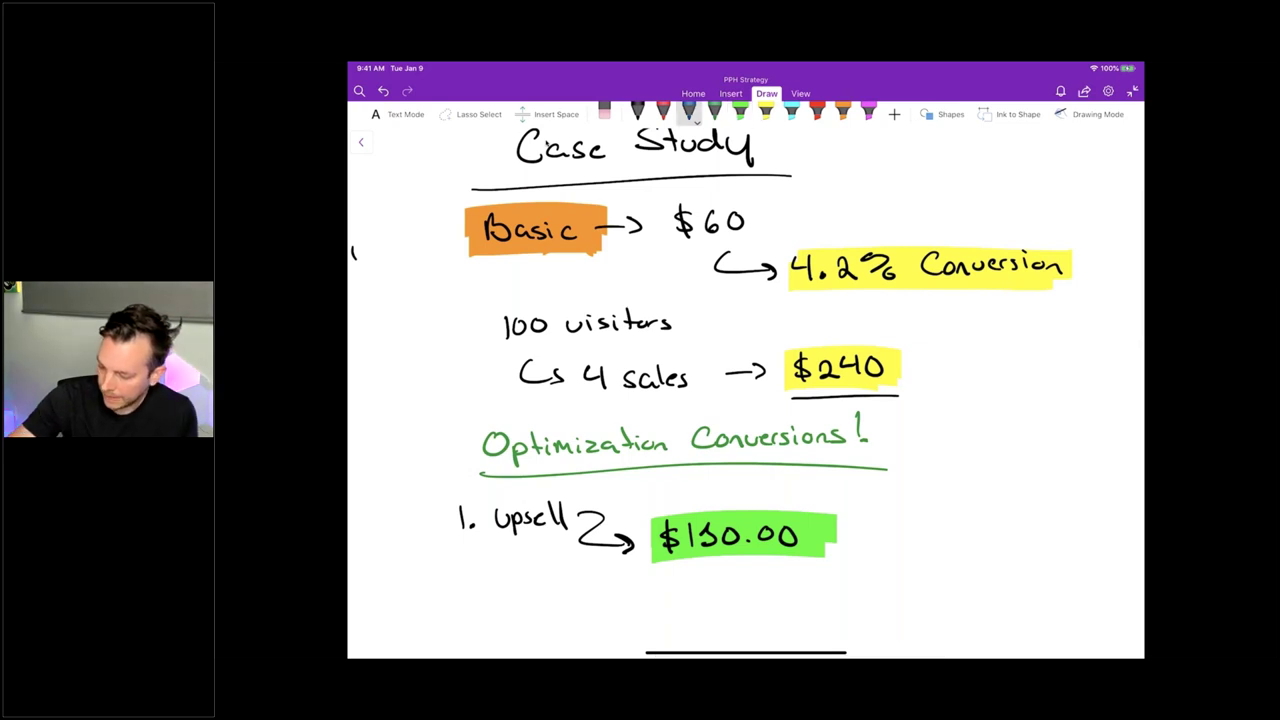
left_click_drag(728, 190, 700, 190)
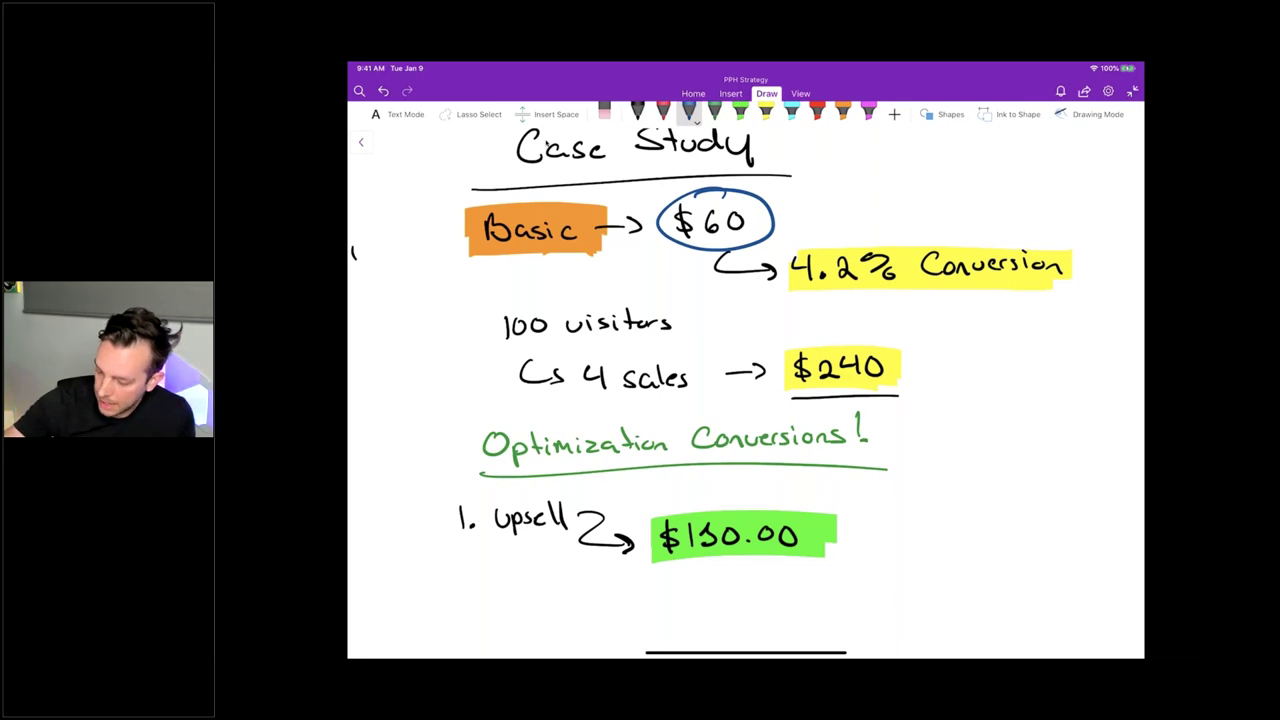
mouse_move(772, 212)
left_mouse_down()
mouse_move(1040, 204)
mouse_move(918, 488)
mouse_move(854, 515)
mouse_move(868, 526)
left_mouse_up()
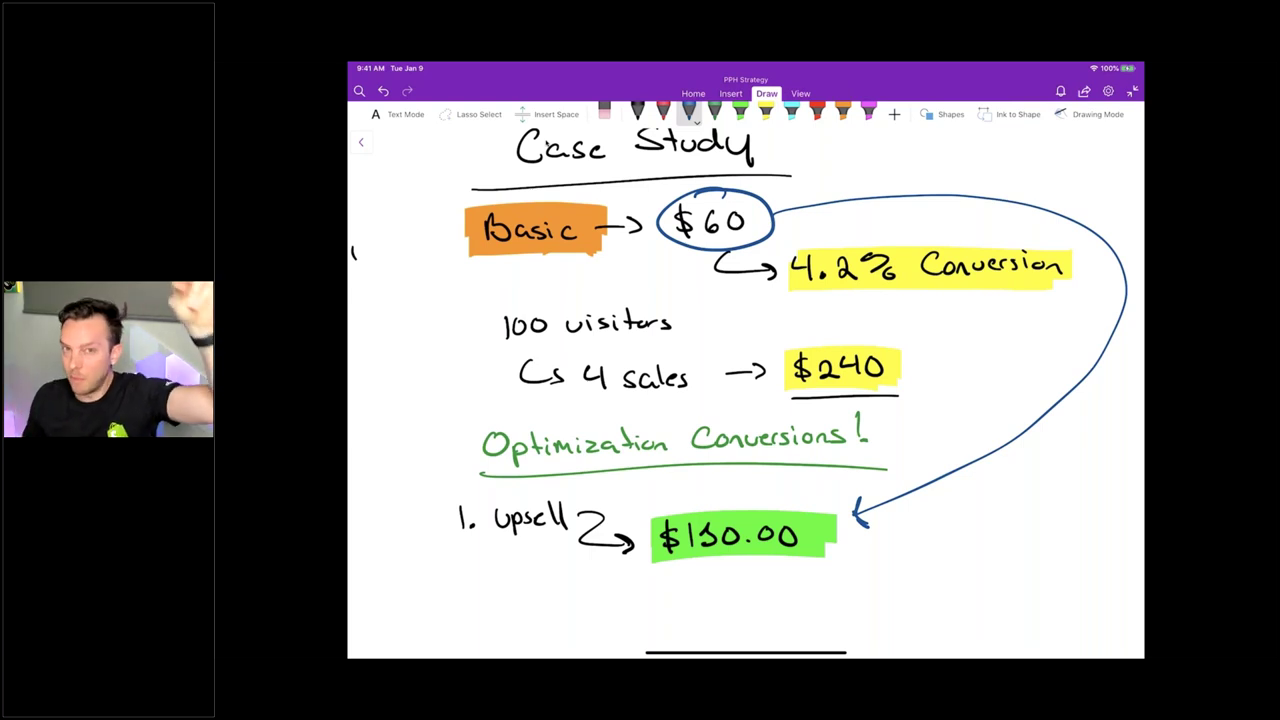
Write the second point '2. Buy Button' in black ink
scroll(745, 390, "down", 3)
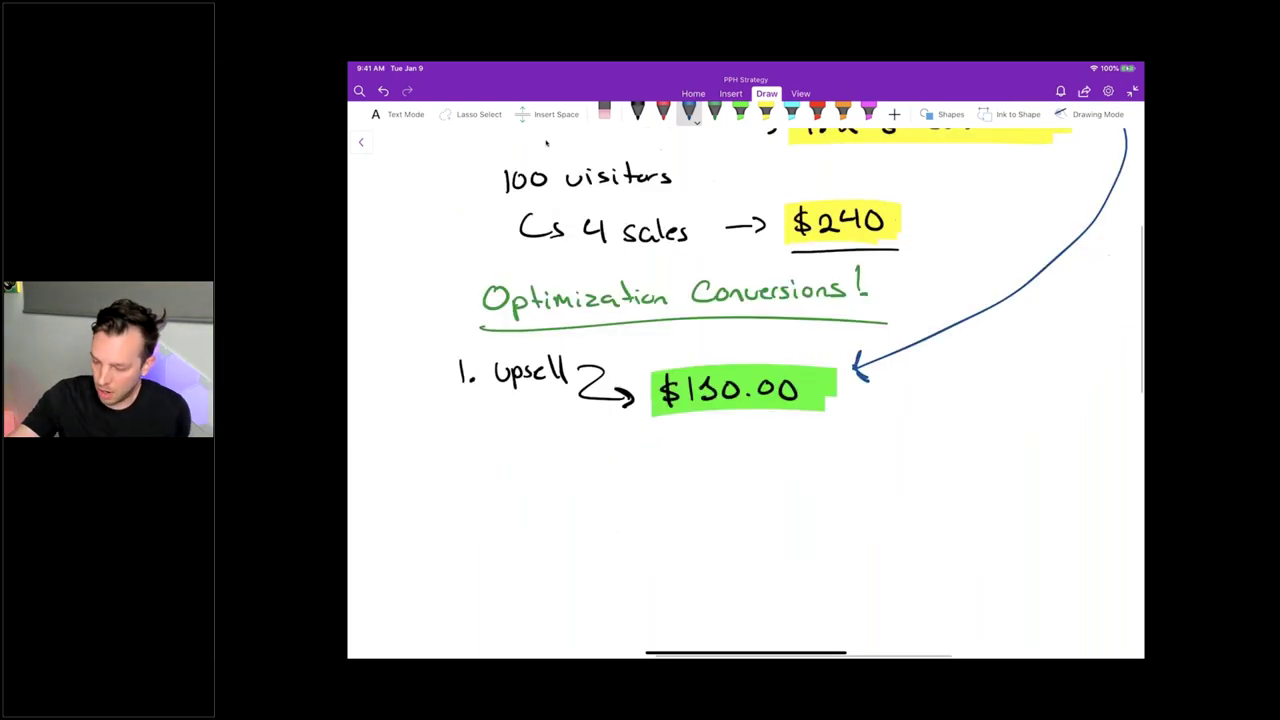
left_click(637, 110)
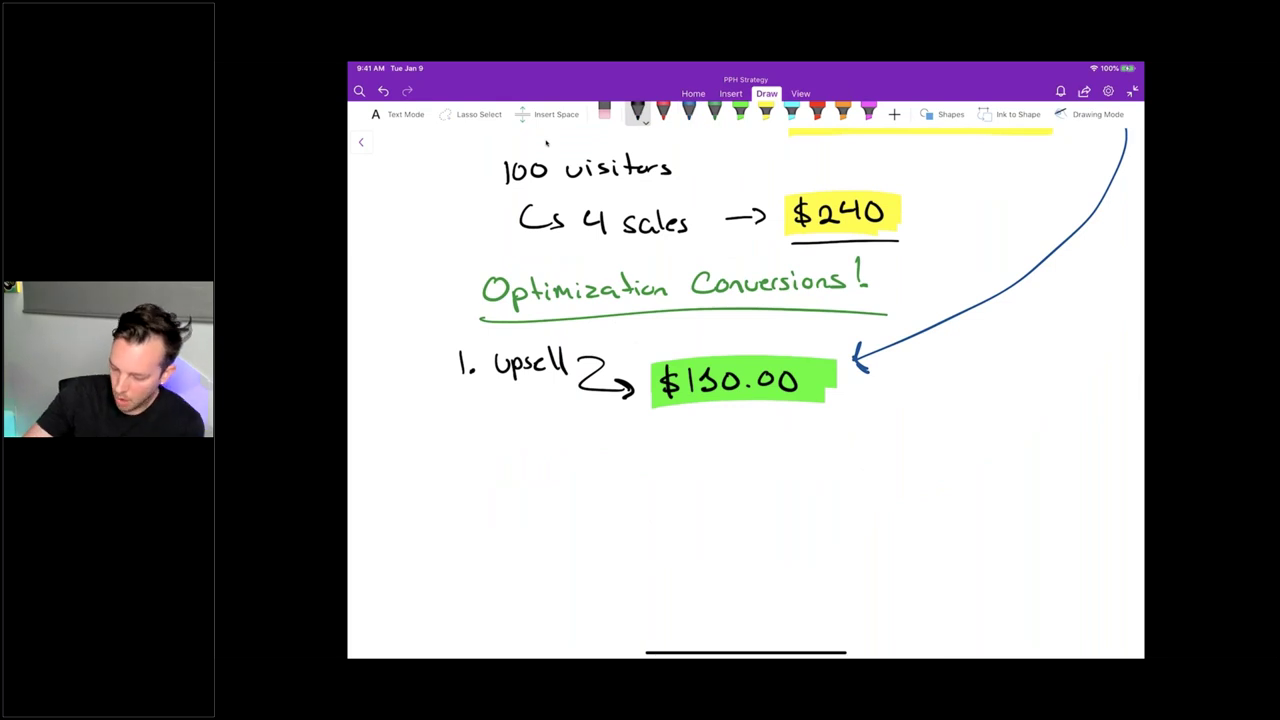
mouse_move(445, 455)
left_mouse_down()
mouse_move(466, 476)
mouse_move(546, 474)
mouse_move(561, 498)
left_mouse_up()
left_click(472, 473)
left_click_drag(586, 442, 586, 472)
mouse_move(588, 443)
left_mouse_down()
mouse_move(590, 471)
mouse_move(630, 470)
left_mouse_up()
mouse_move(641, 438)
left_mouse_down()
mouse_move(642, 472)
mouse_move(670, 458)
mouse_move(662, 470)
left_mouse_up()
left_click_drag(684, 456, 674, 460)
mouse_move(688, 470)
left_mouse_down()
mouse_move(698, 458)
mouse_move(708, 472)
left_mouse_up()
Add a sub-point arrow under Buy Button followed by 'RED' in red ink
mouse_move(498, 511)
left_mouse_down()
mouse_move(497, 534)
mouse_move(575, 543)
mouse_move(592, 521)
mouse_move(588, 533)
left_mouse_up()
left_click(663, 110)
left_click_drag(572, 544, 604, 546)
left_click_drag(604, 518, 604, 546)
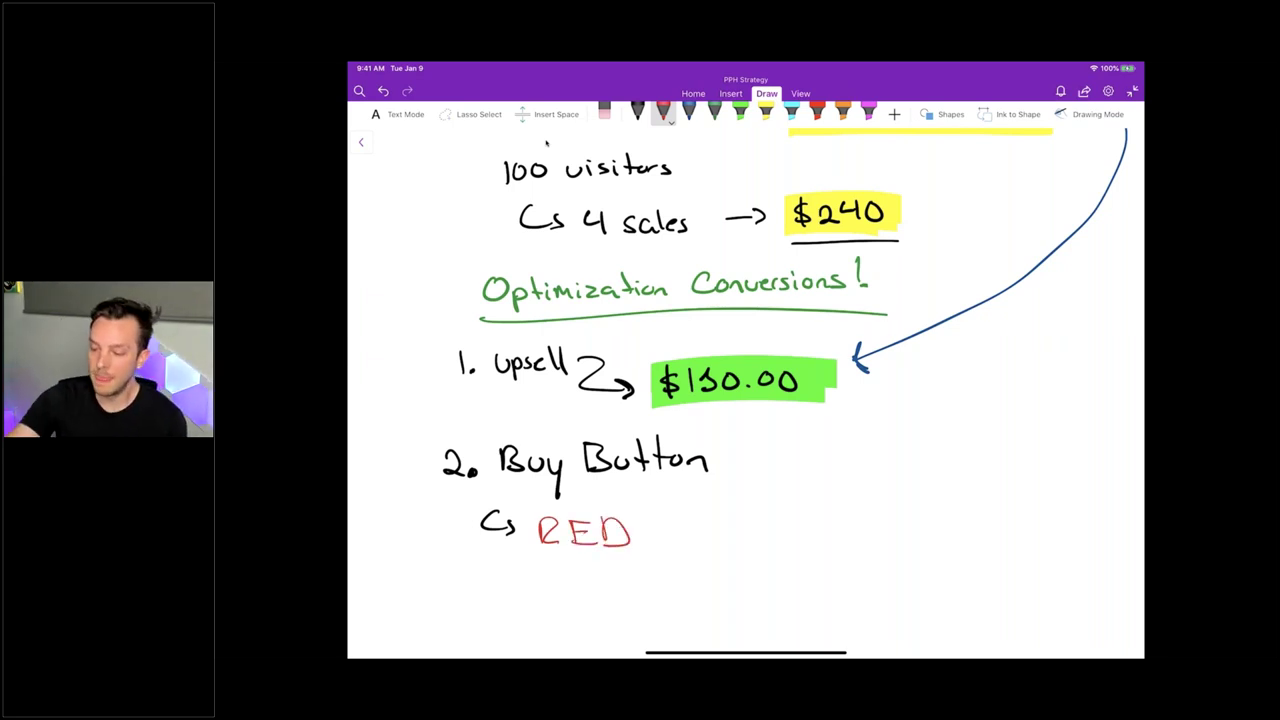
Add a second sub-point arrow with 'Sticky!' in black ink
left_click(637, 110)
mouse_move(470, 570)
left_mouse_down()
mouse_move(470, 590)
mouse_move(502, 588)
left_mouse_up()
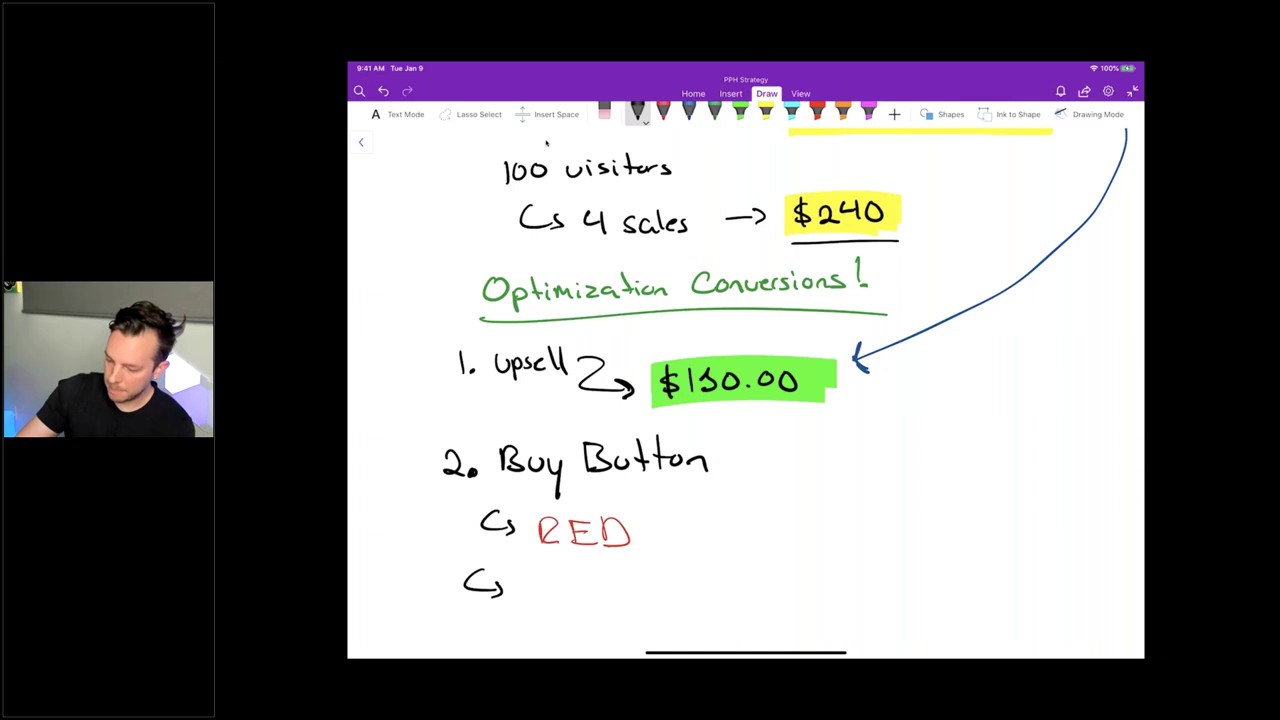
mouse_move(552, 580)
left_mouse_down()
mouse_move(530, 598)
mouse_move(572, 588)
left_mouse_up()
left_click_drag(584, 586, 603, 597)
left_click_drag(614, 584, 638, 610)
left_click_drag(658, 558, 660, 586)
left_click(663, 593)
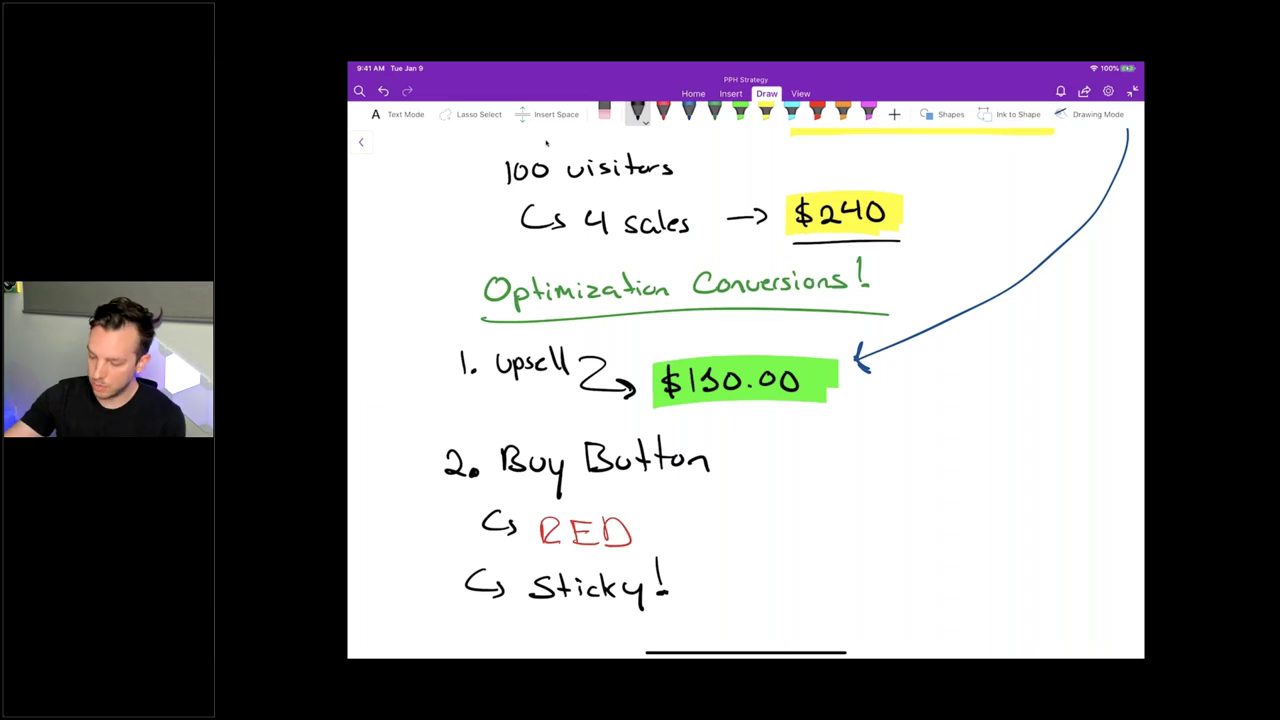
Draw a curved arrow from Buy Button leading to 5%
scroll(546, 143, "down", 2)
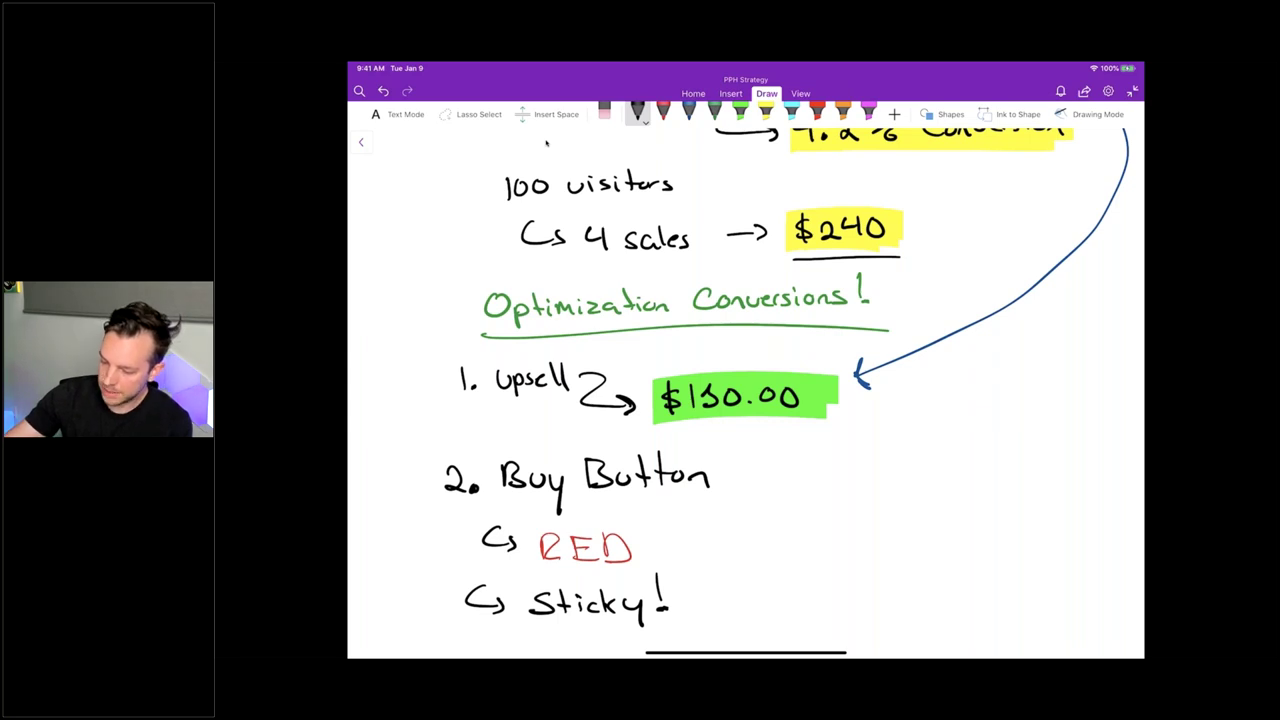
scroll(546, 143, "up", 4)
scroll(546, 143, "down", 5)
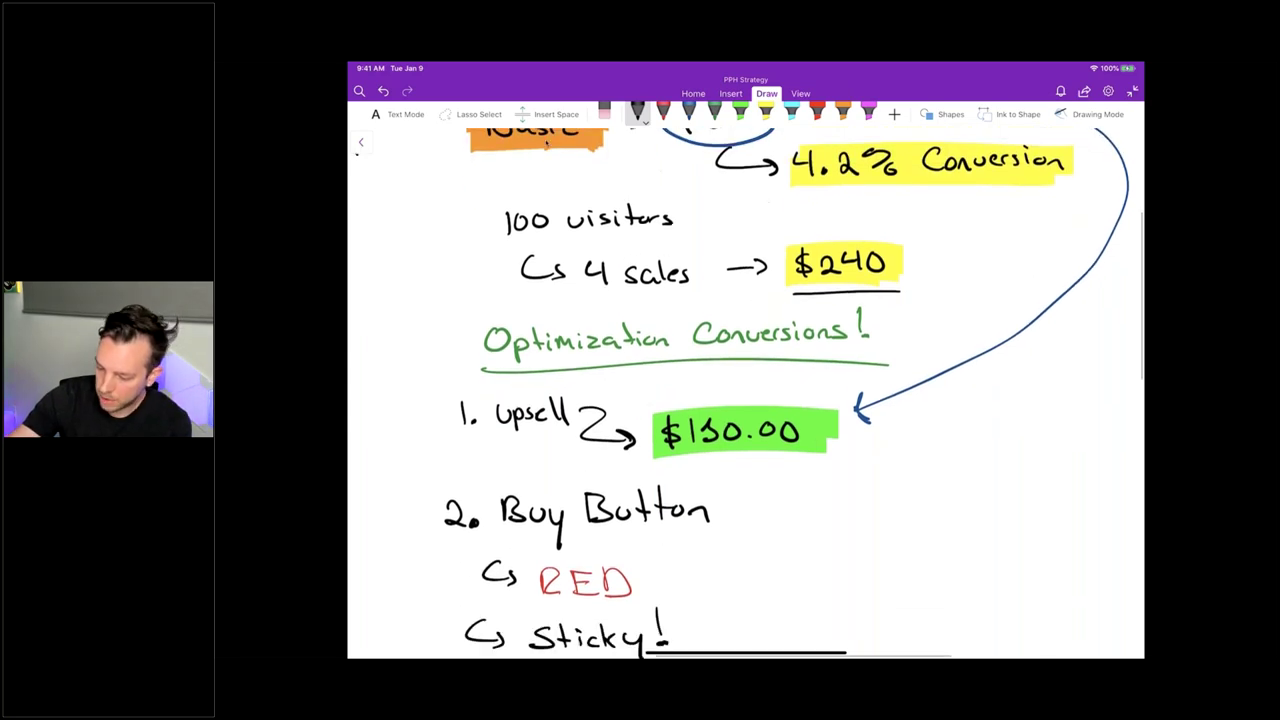
mouse_move(764, 424)
left_mouse_down()
mouse_move(748, 460)
mouse_move(826, 467)
mouse_move(824, 482)
mouse_move(890, 450)
mouse_move(886, 470)
mouse_move(863, 478)
mouse_move(910, 450)
mouse_move(906, 478)
left_mouse_up()
left_click_drag(932, 469, 930, 470)
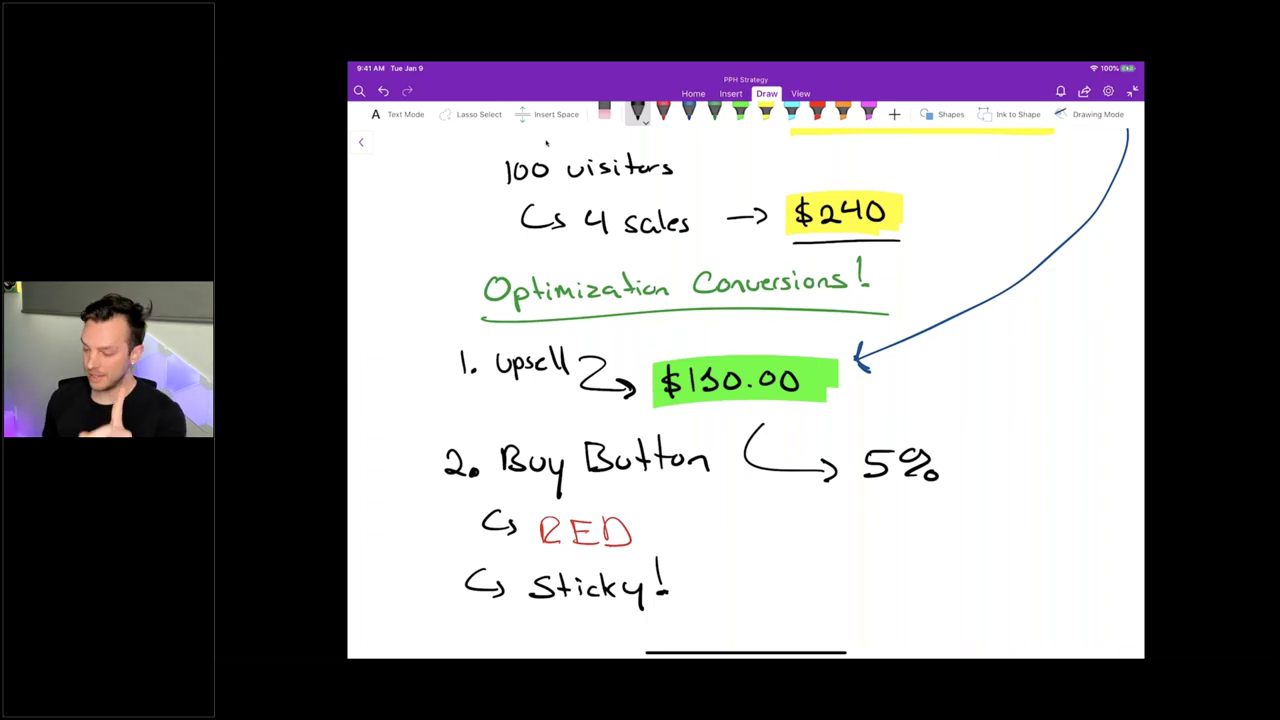
Below 5%, write '100 visitors → 5 sales' with an arrow beneath it
scroll(546, 143, "down", 4)
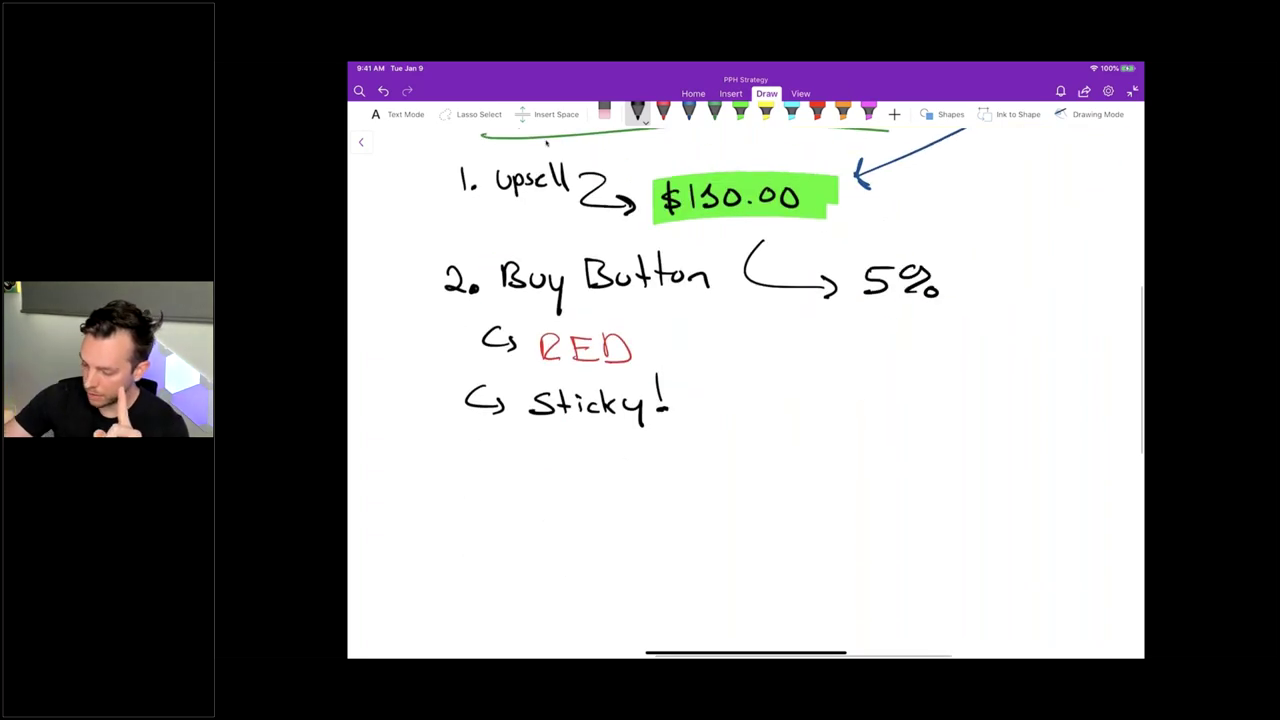
mouse_move(895, 316)
left_mouse_down()
mouse_move(896, 352)
mouse_move(914, 340)
left_mouse_up()
left_click_drag(804, 390, 805, 414)
mouse_move(818, 393)
left_mouse_down()
mouse_move(905, 410)
mouse_move(1026, 408)
left_mouse_up()
scroll(745, 400, "right", 4)
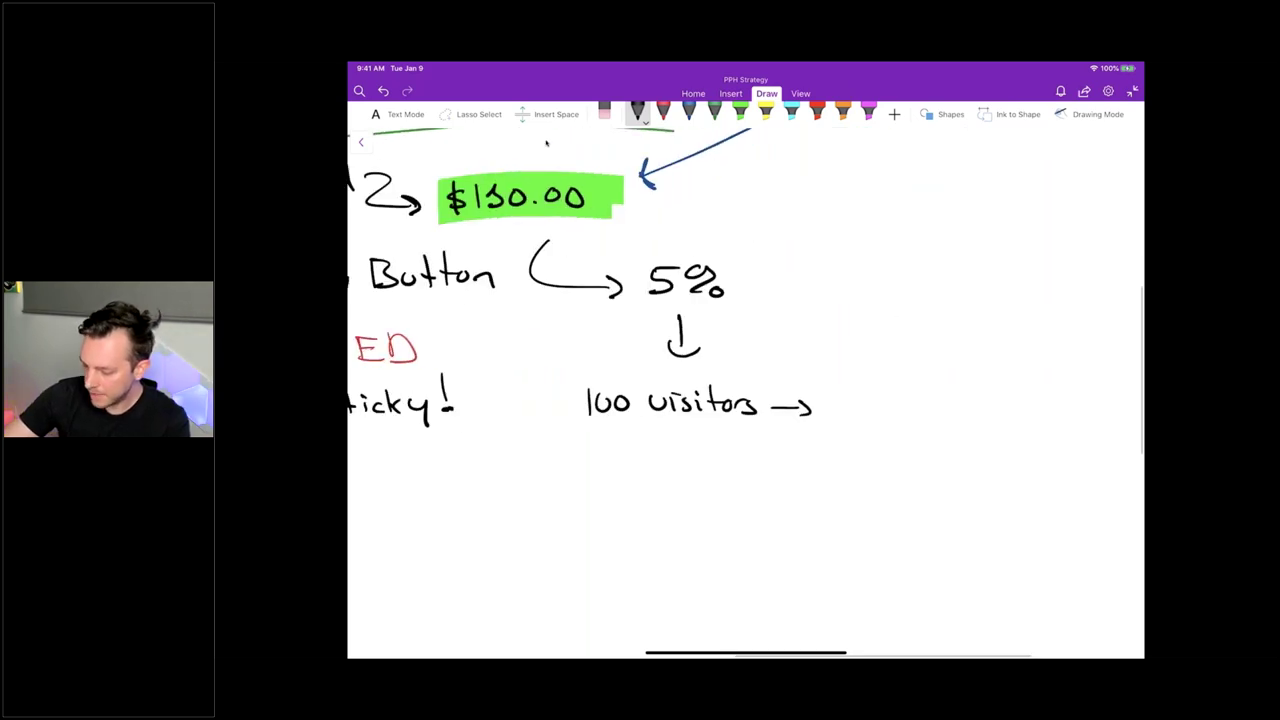
mouse_move(862, 386)
left_mouse_down()
mouse_move(838, 408)
mouse_move(922, 408)
left_mouse_up()
mouse_move(930, 378)
left_mouse_down()
mouse_move(928, 406)
mouse_move(952, 406)
left_mouse_up()
left_click_drag(968, 394, 956, 406)
mouse_move(852, 430)
left_mouse_down()
mouse_move(842, 454)
mouse_move(886, 451)
left_mouse_up()
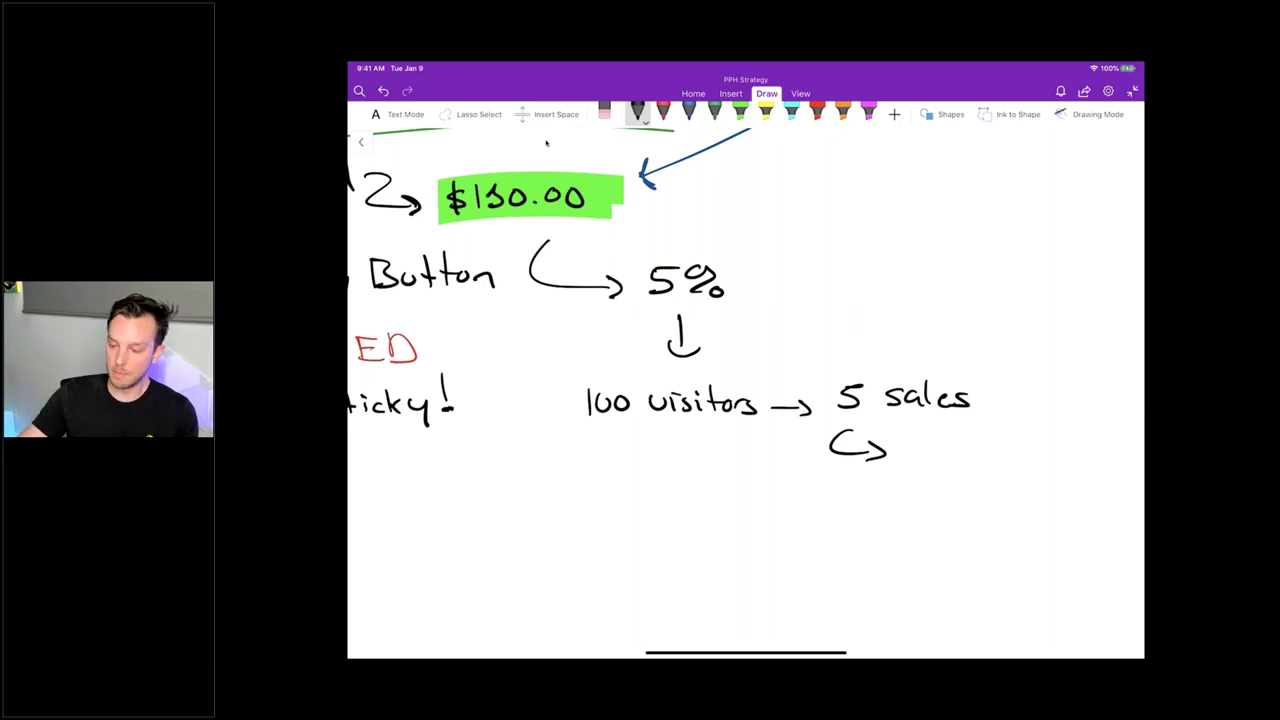
scroll(546, 142, "down", 5)
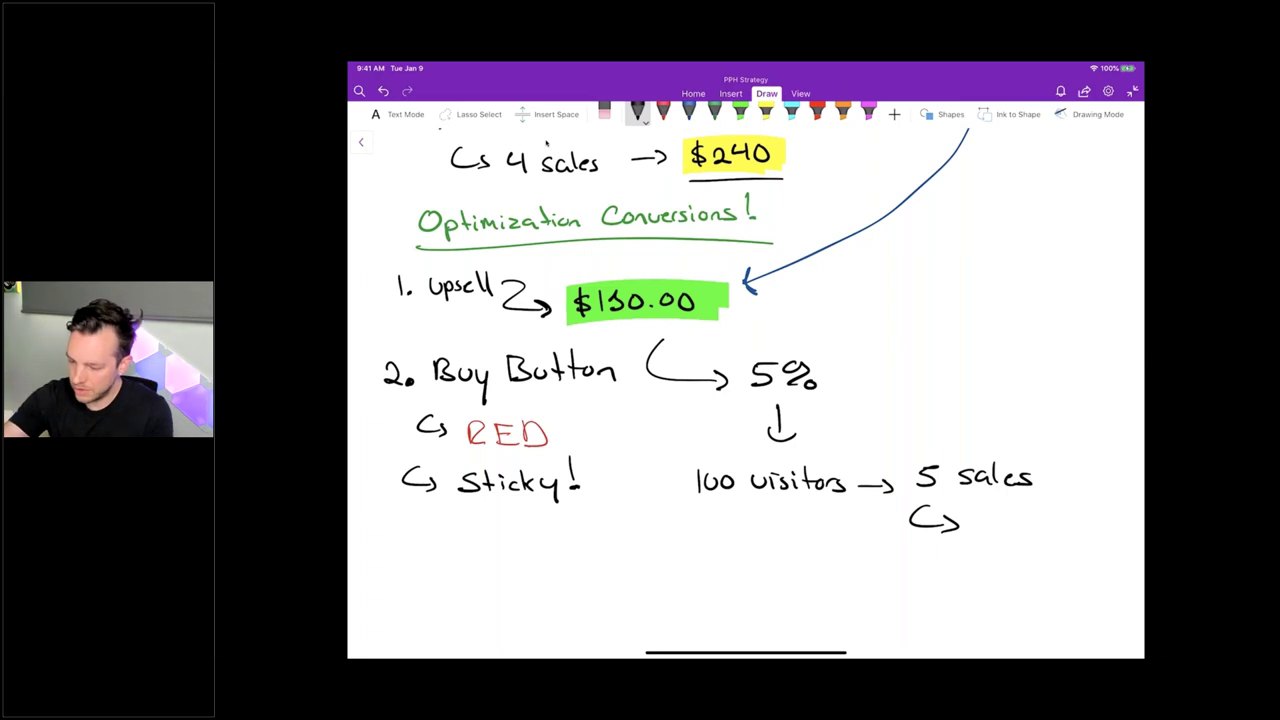
Write '$650' in green and circle it
left_click(714, 110)
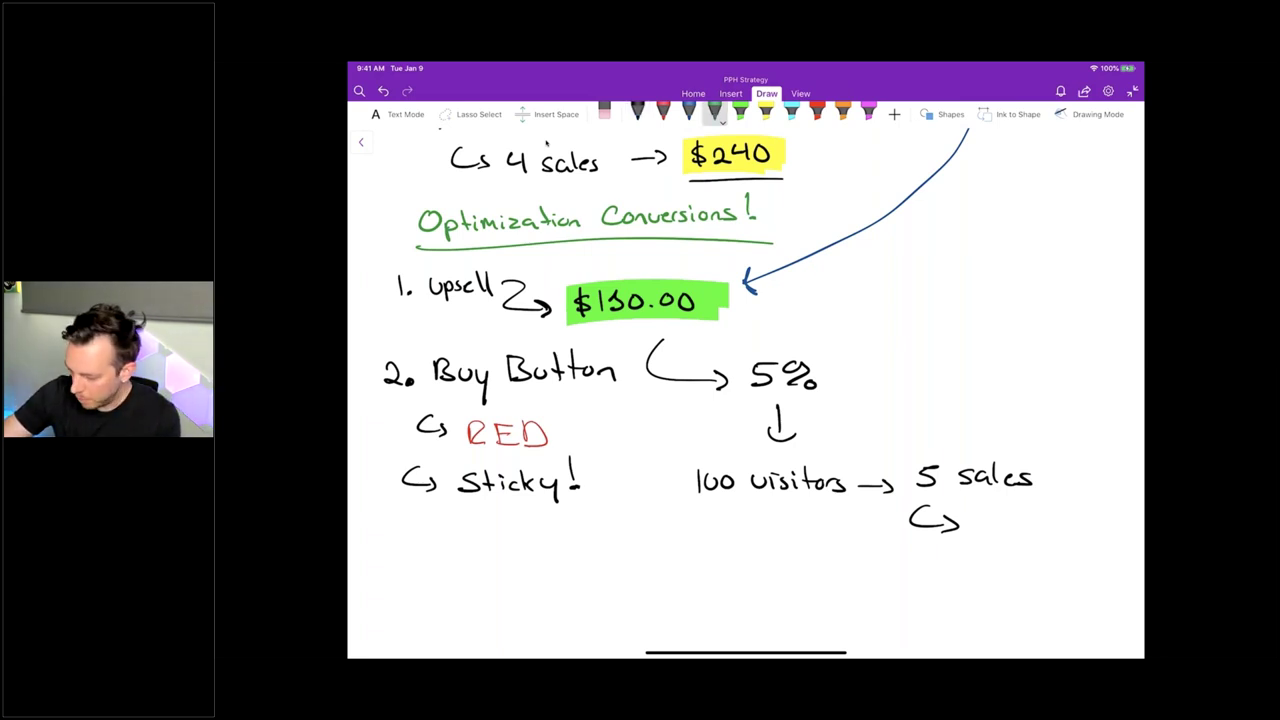
mouse_move(994, 514)
left_mouse_down()
mouse_move(979, 533)
mouse_move(1012, 524)
left_mouse_up()
mouse_move(1034, 510)
left_mouse_down()
mouse_move(1048, 509)
mouse_move(1028, 530)
left_mouse_up()
mouse_move(1066, 514)
left_mouse_down()
mouse_move(1058, 532)
mouse_move(1066, 514)
mouse_move(1104, 522)
mouse_move(1030, 496)
left_mouse_up()
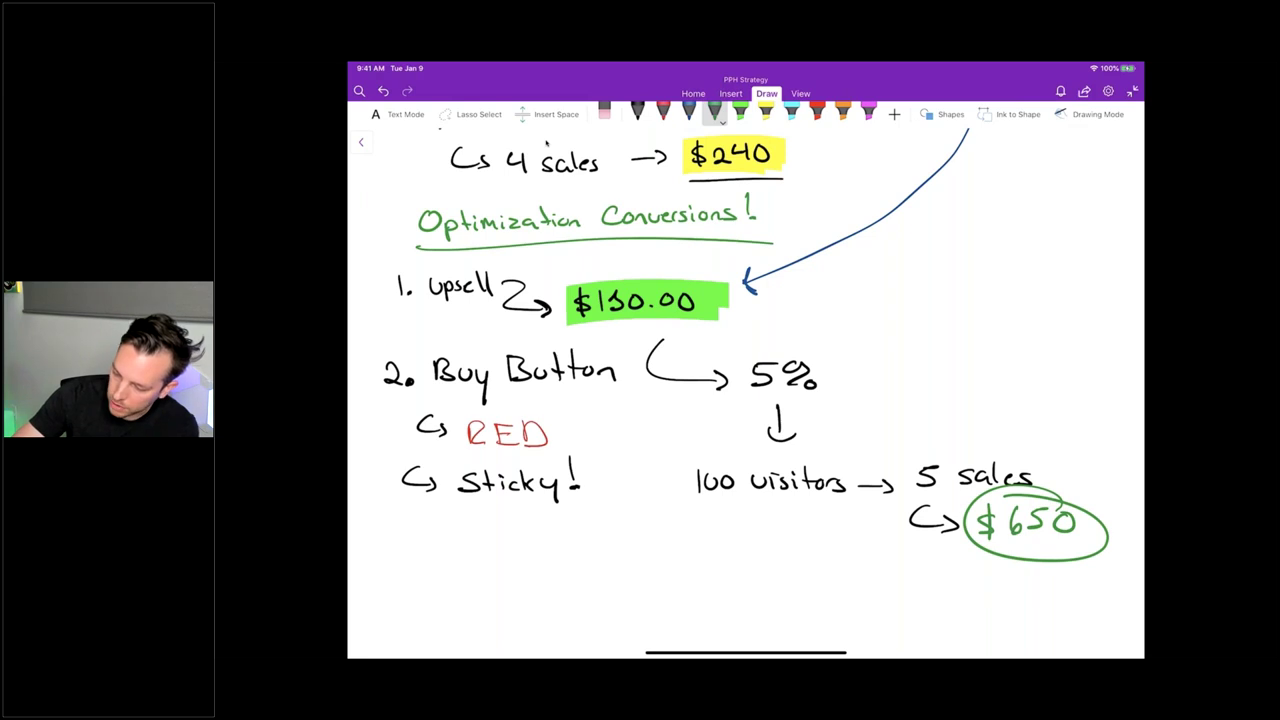
Highlight 100 visitors in light blue and the circled $650 in green
left_click(791, 112)
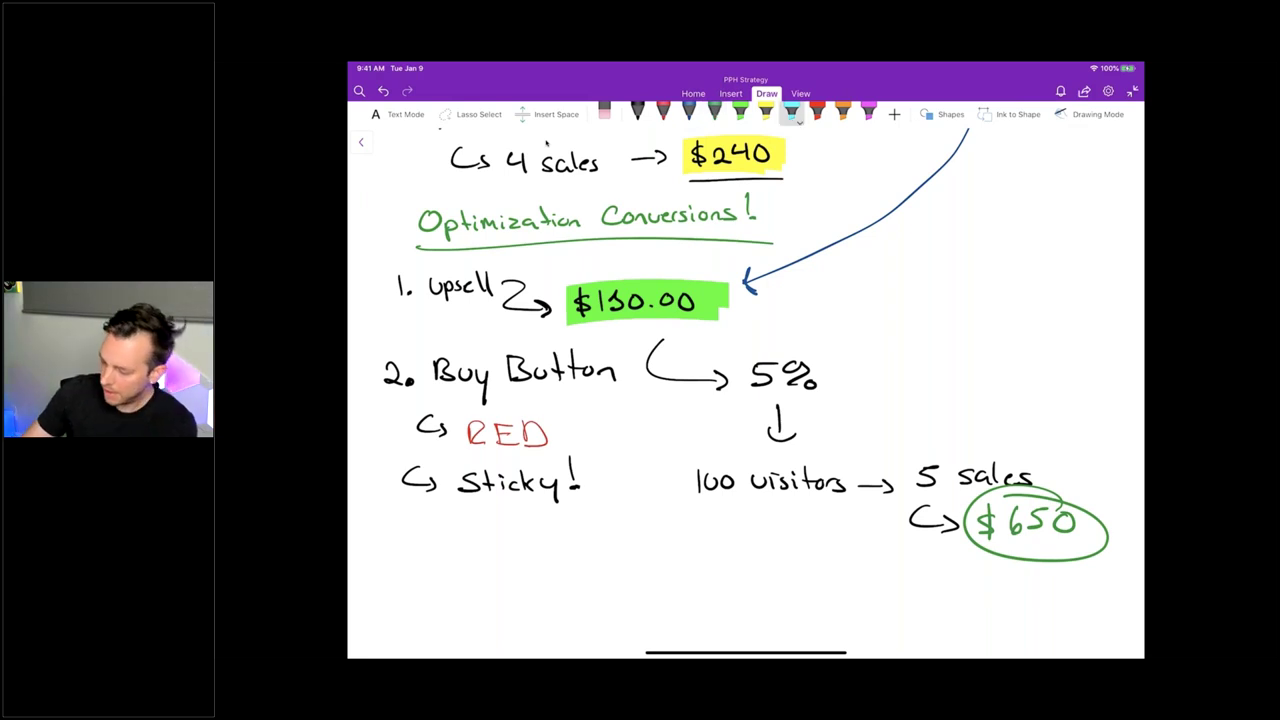
left_click_drag(682, 484, 862, 486)
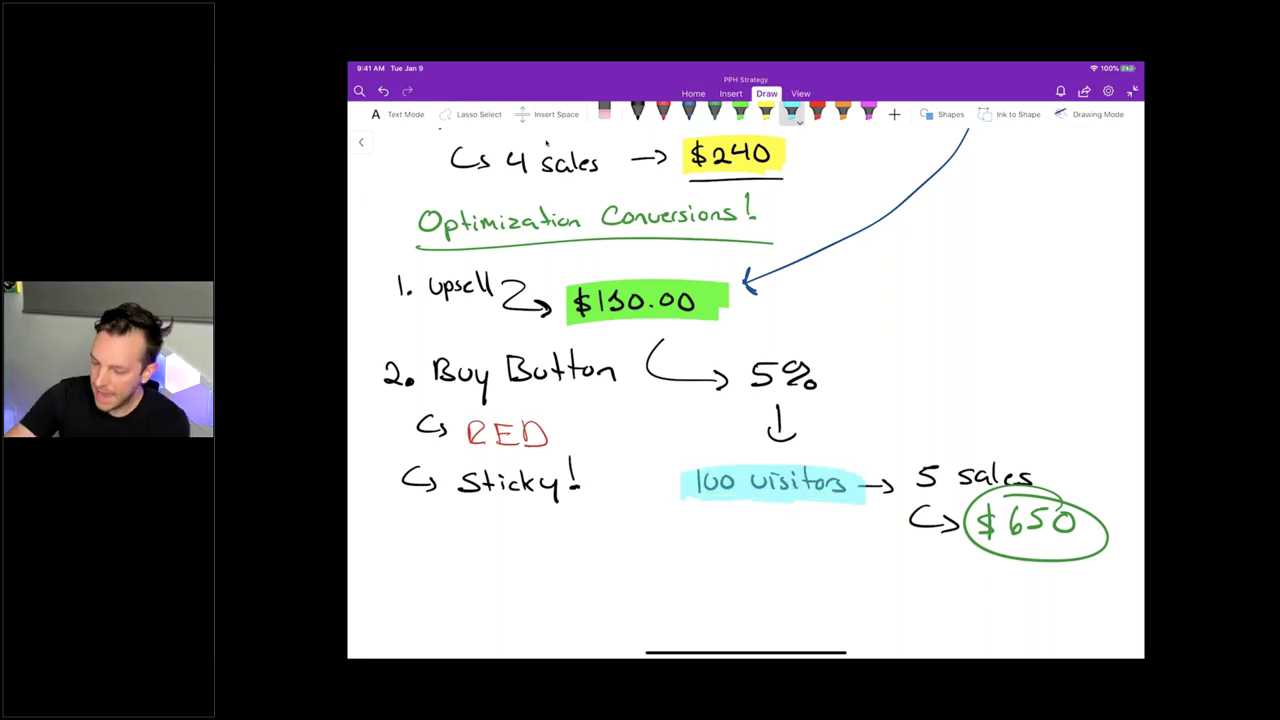
left_click(740, 112)
mouse_move(962, 545)
left_mouse_down()
mouse_move(1100, 530)
mouse_move(958, 515)
mouse_move(1100, 512)
left_mouse_up()
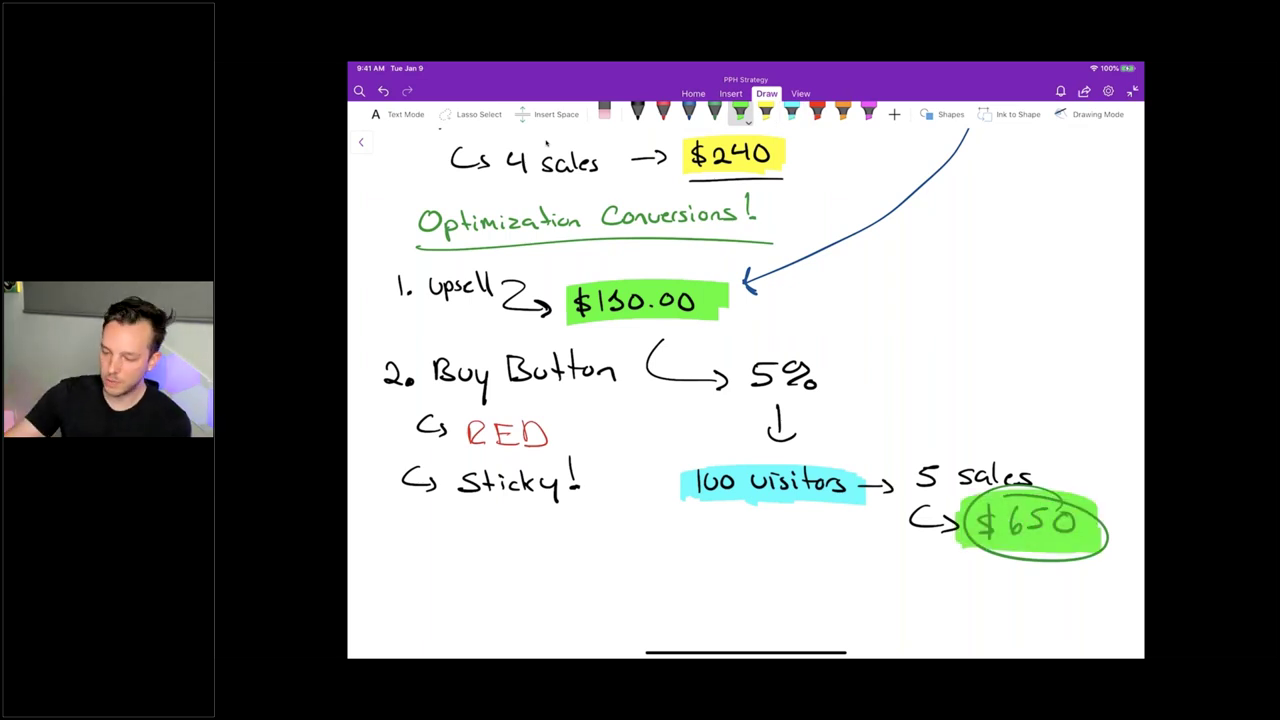
scroll(546, 143, "up", 5)
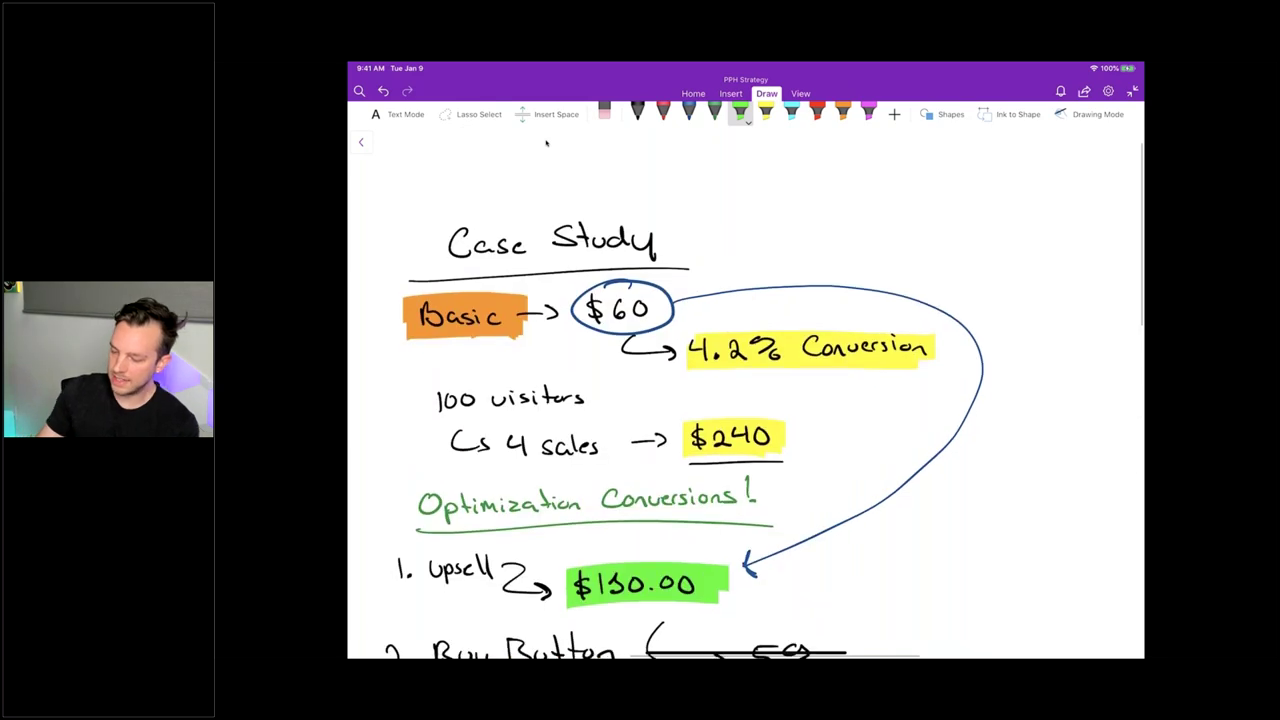
Highlight the original '100 visitors' line in green and mark beside $240 in green
mouse_move(428, 402)
left_mouse_down()
mouse_move(588, 392)
mouse_move(430, 414)
left_mouse_up()
mouse_move(796, 428)
left_mouse_down()
mouse_move(826, 450)
mouse_move(798, 452)
left_mouse_up()
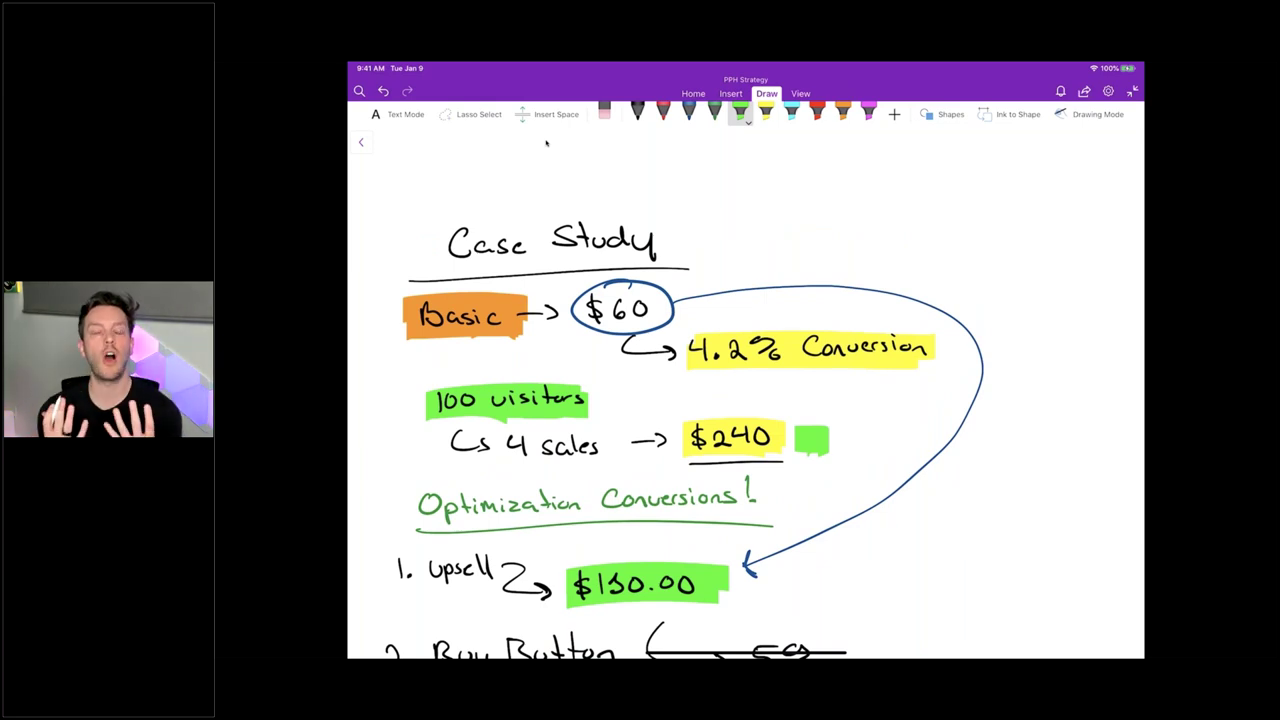
scroll(745, 400, "down", 5)
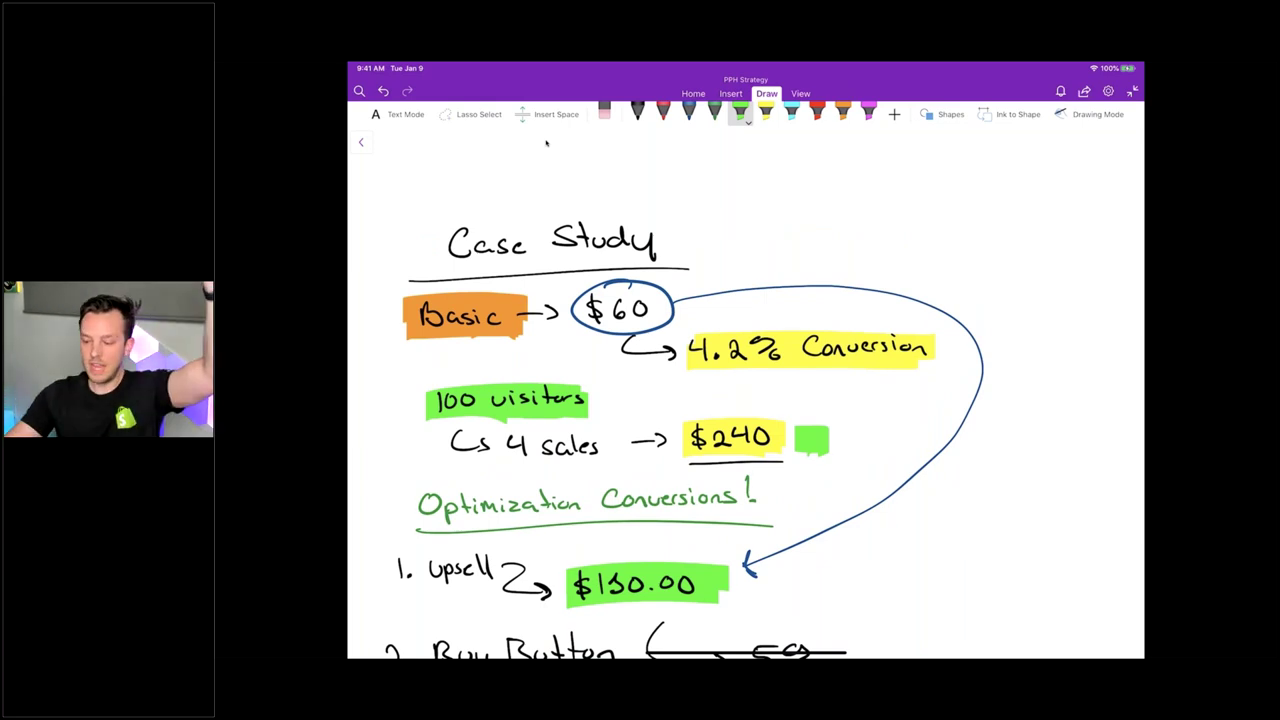
scroll(745, 400, "down", 2)
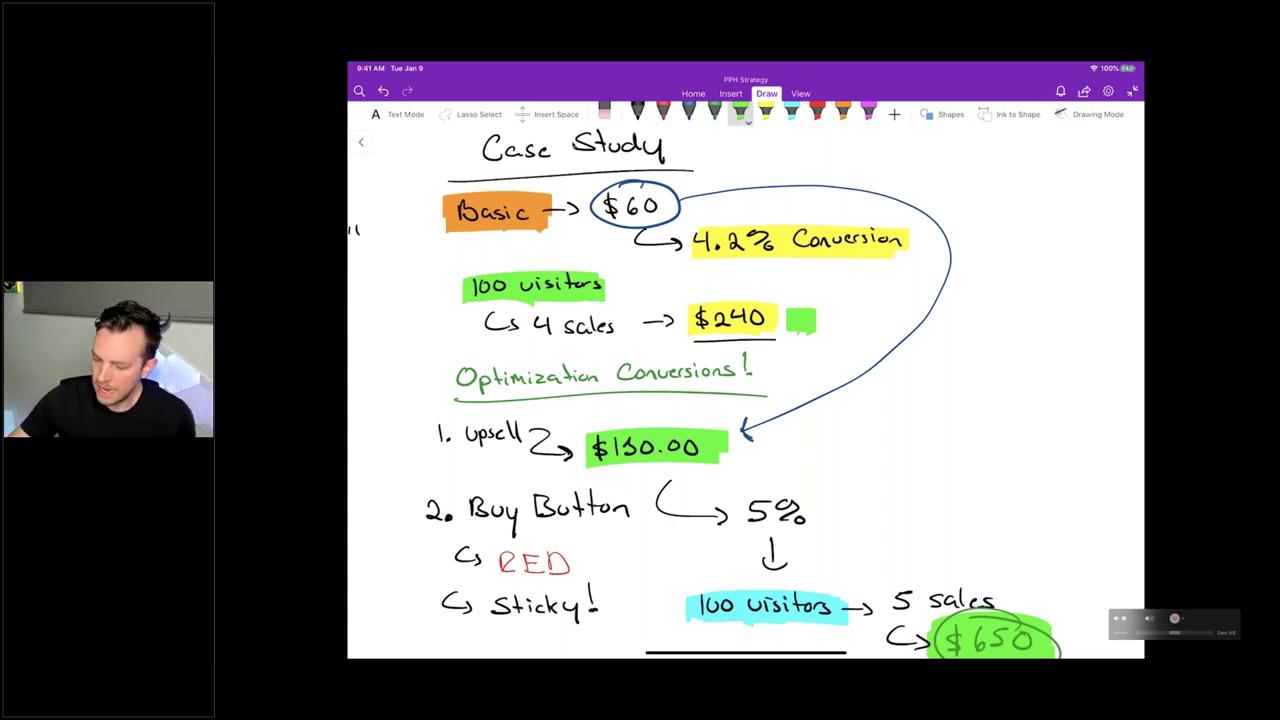
Scroll around the OneNote canvas to view the whole PPH Strategy page
scroll(745, 395, "left", 10)
scroll(745, 395, "down", 5)
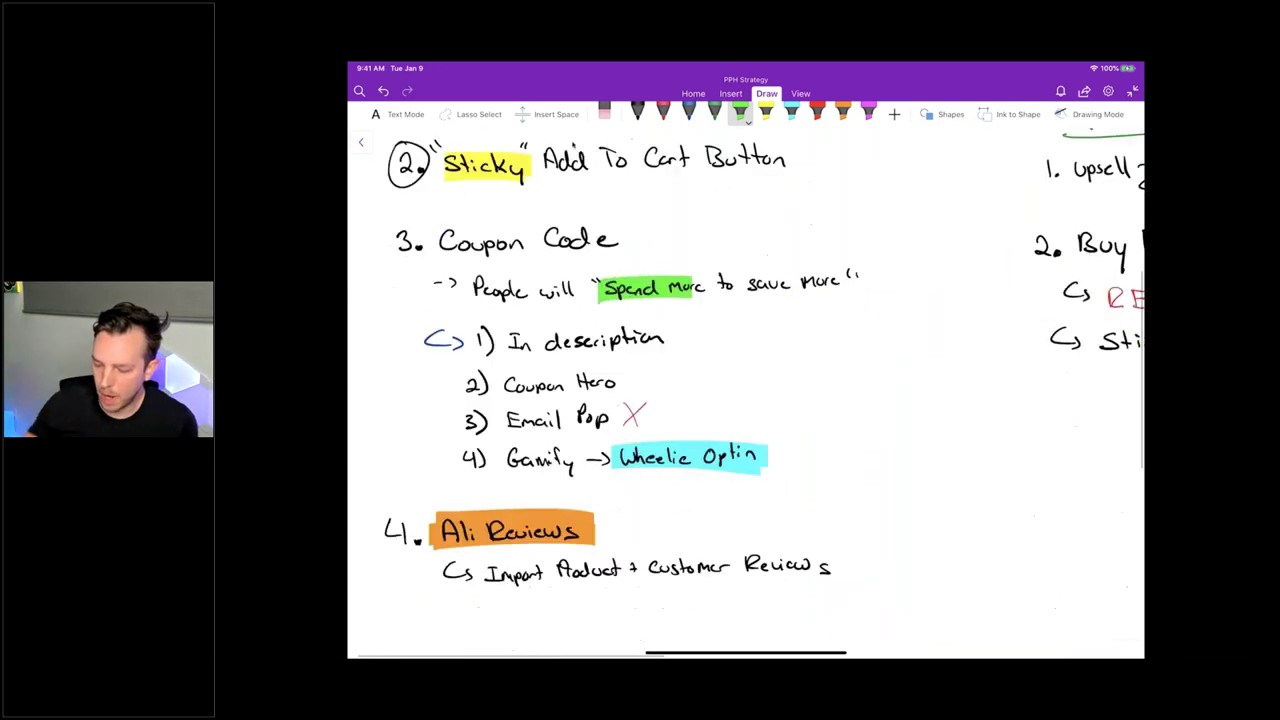
scroll(460, 610, "up", 2)
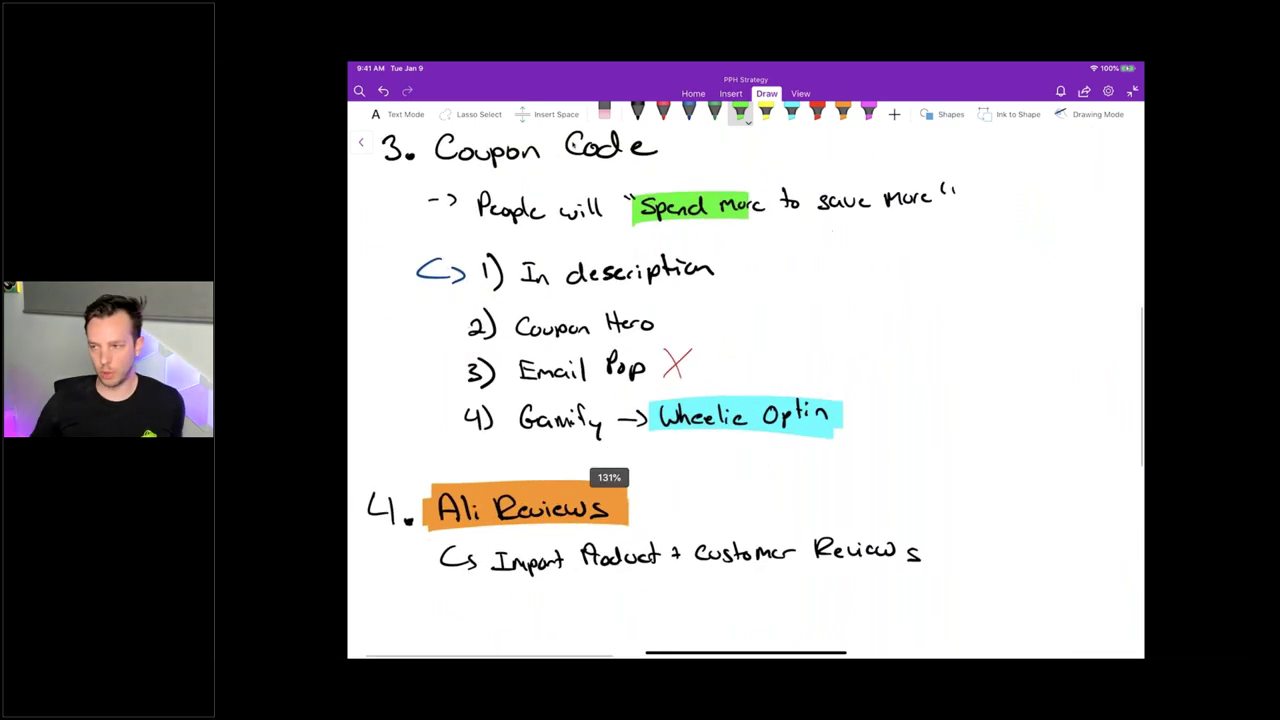
scroll(650, 400, "up", 1)
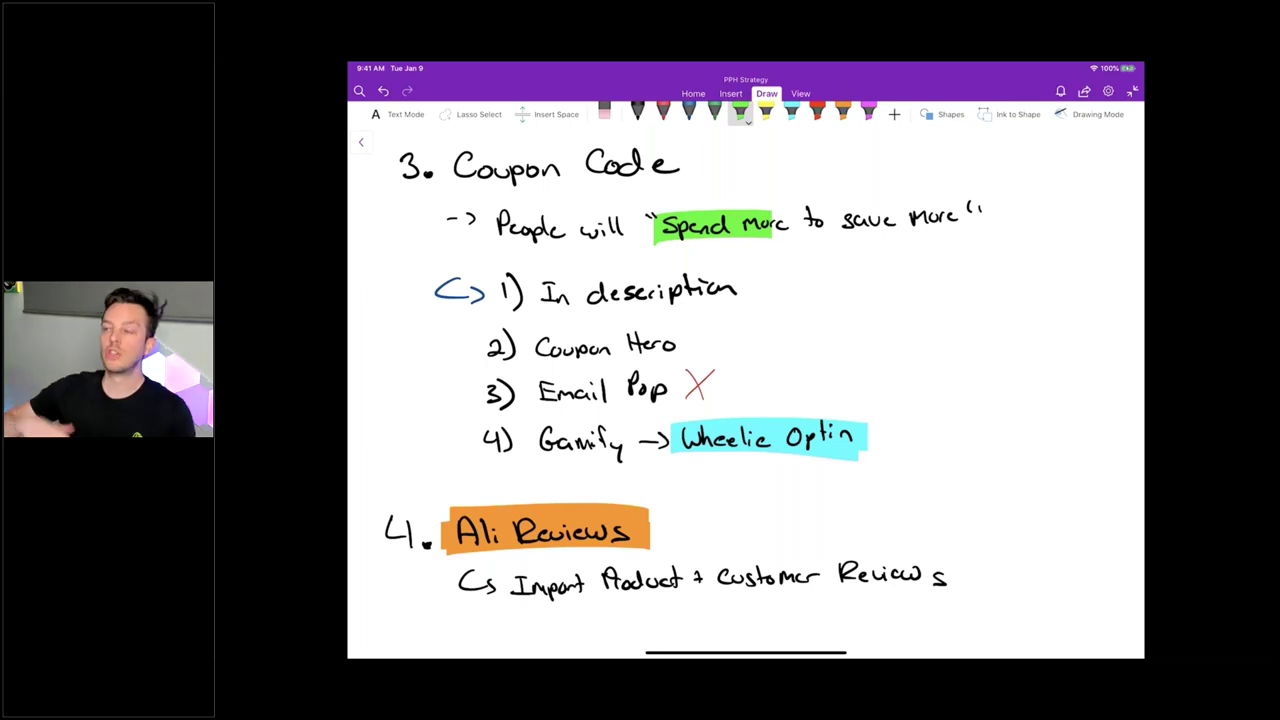
scroll(745, 390, "down", 5)
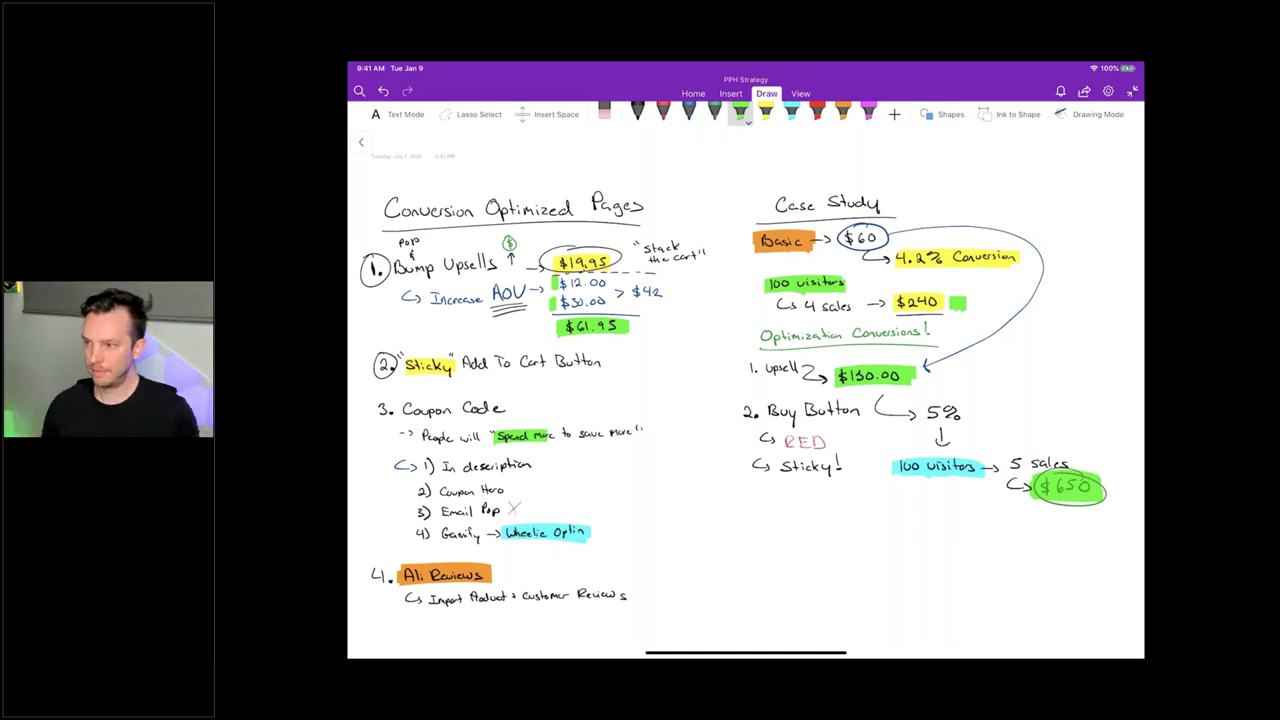
Exit full screen on the notes recording window
left_click(237, 76)
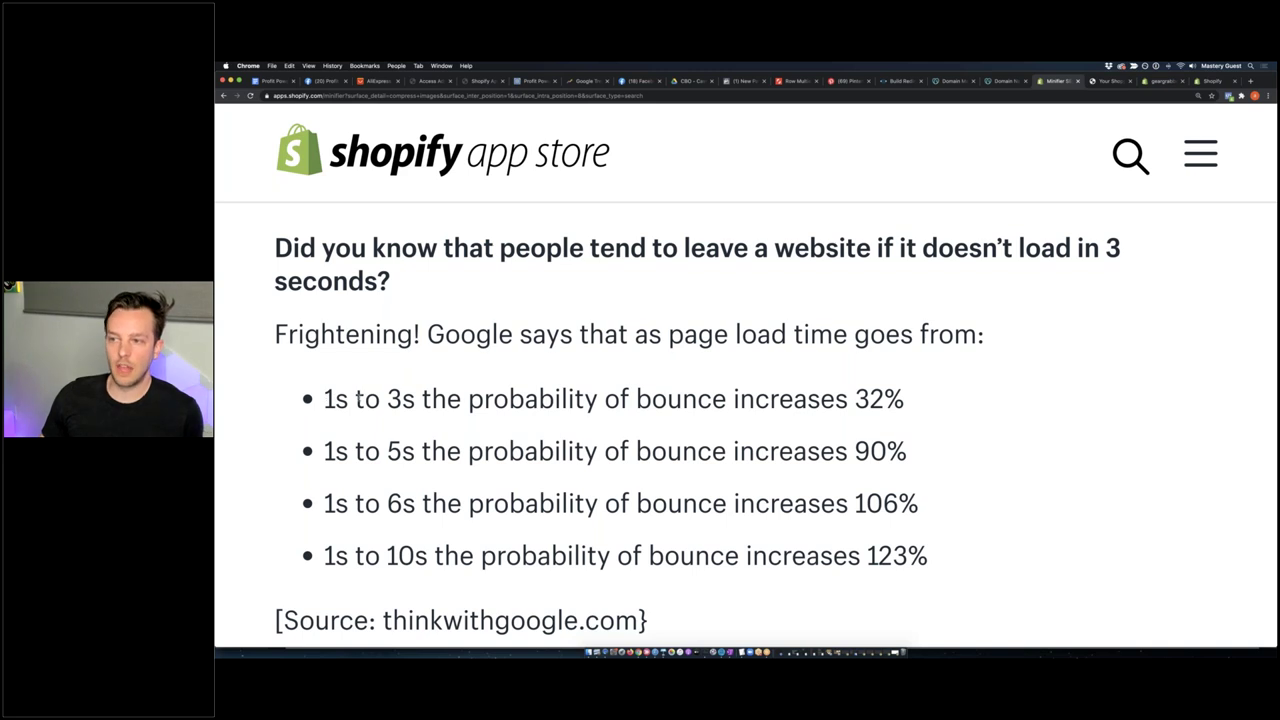
Select the '1s to 3s' and '5s ... 90%' bounce-rate bullets in Google's statistics
left_click_drag(324, 399, 905, 399)
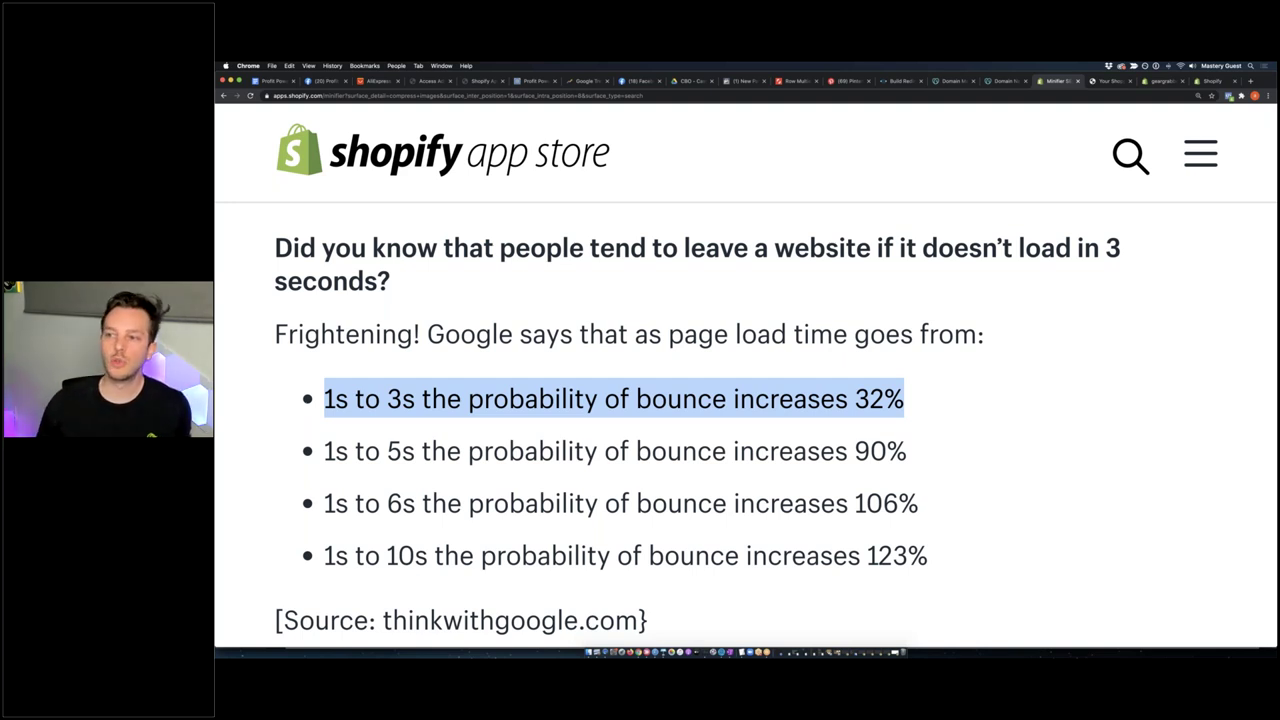
left_click_drag(386, 453, 906, 452)
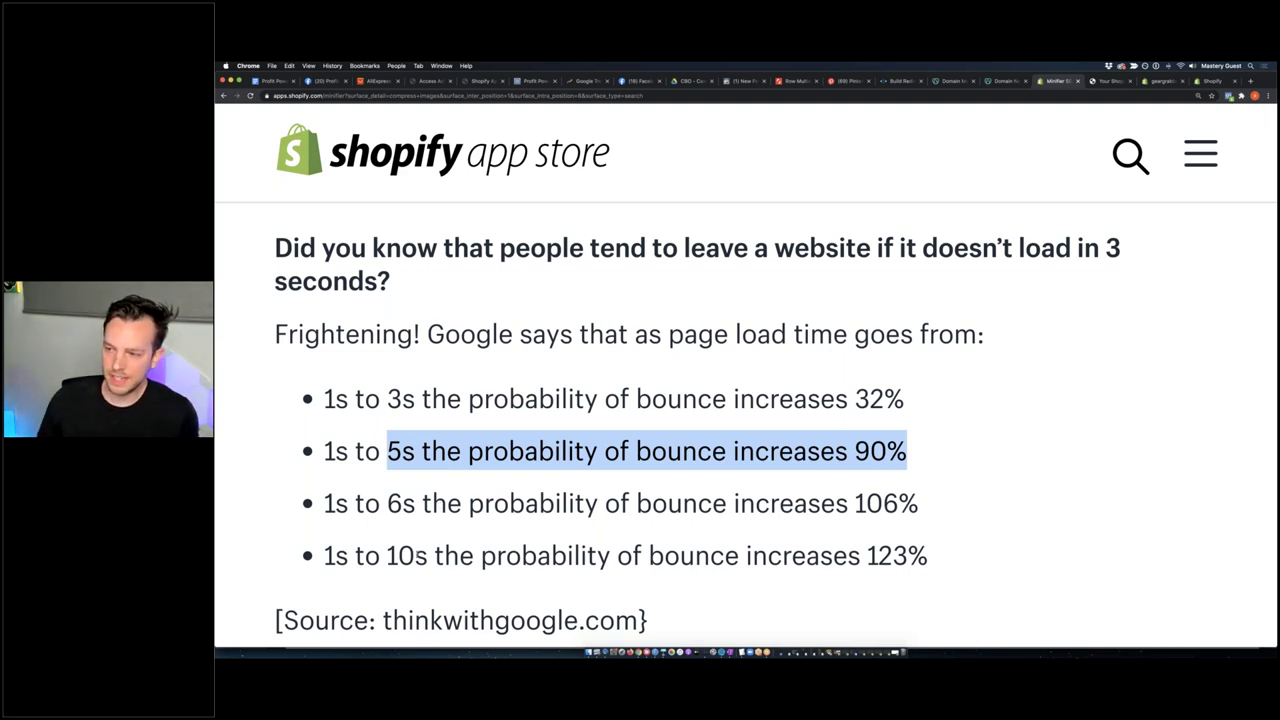
Select the '10s ... 123%' bounce-rate bullet
left_click_drag(414, 556, 950, 557)
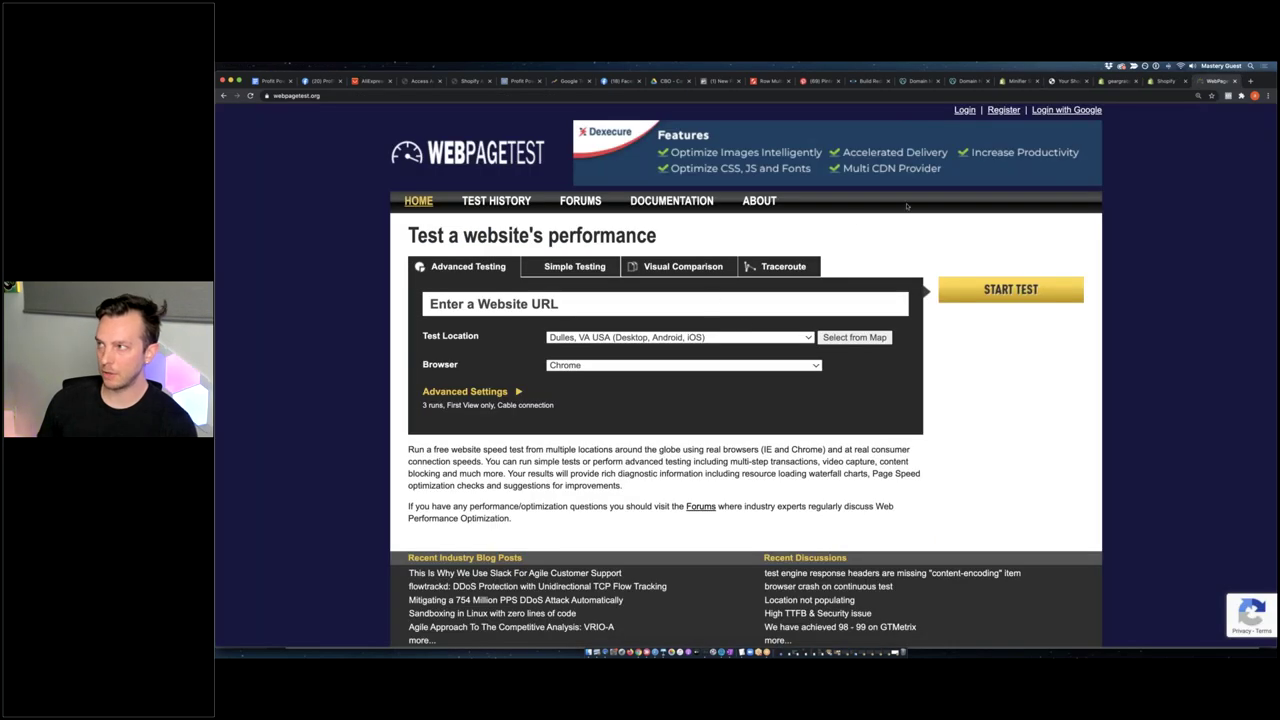
Open the Gear Grabber Gold Cat Necklace product page from the store's tabs
left_click(1160, 82)
left_click(1112, 81)
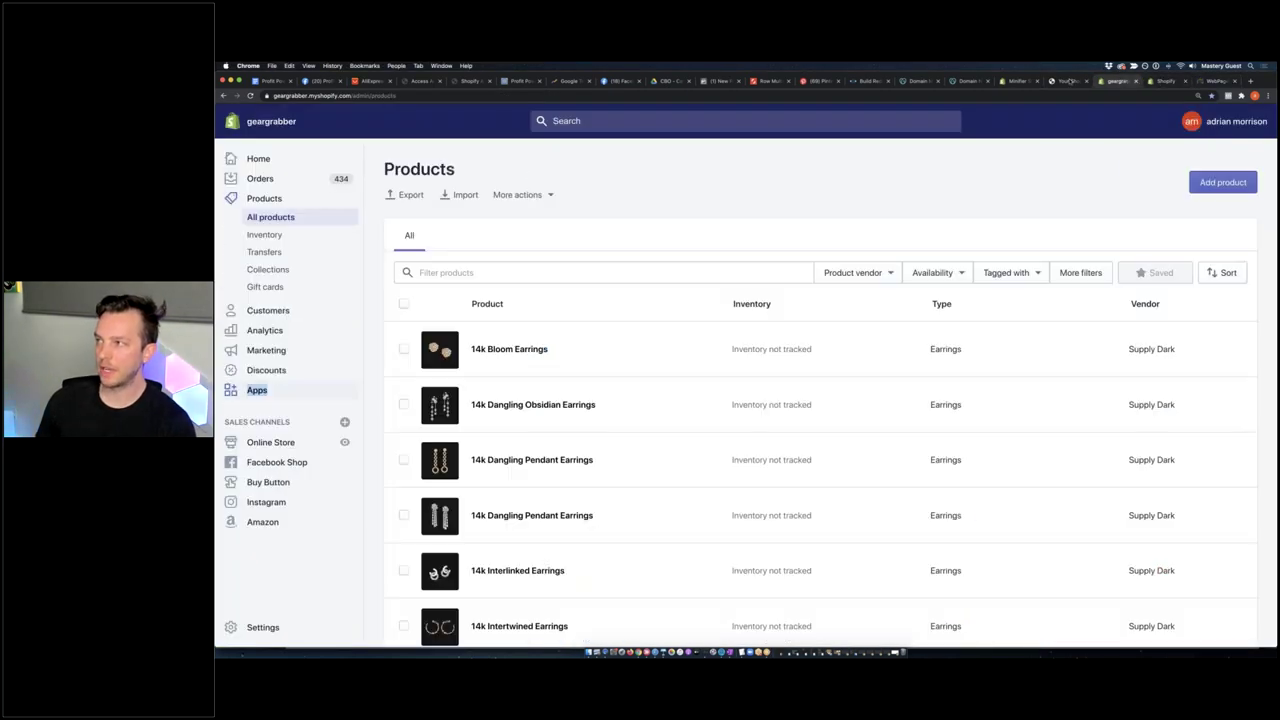
left_click(1065, 81)
left_click(1017, 81)
left_click(1065, 81)
left_click(466, 437)
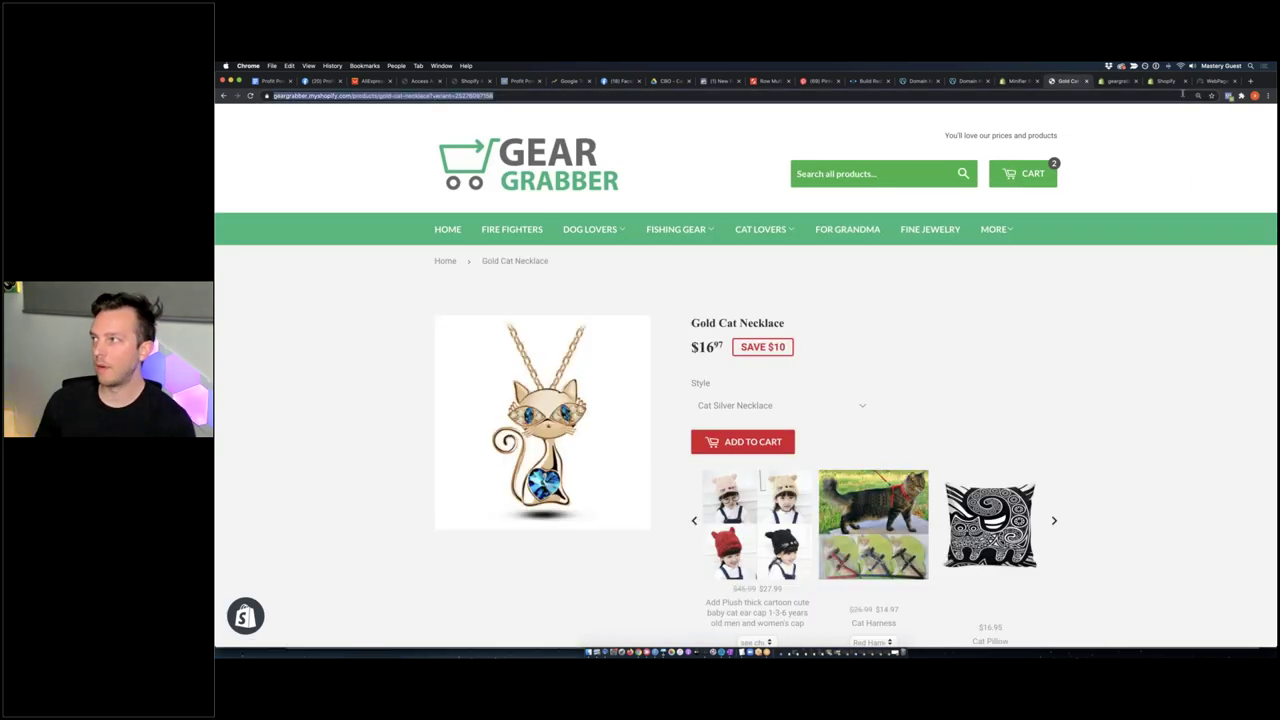
Paste the product page URL into WebPageTest and start the performance test
left_click(1213, 81)
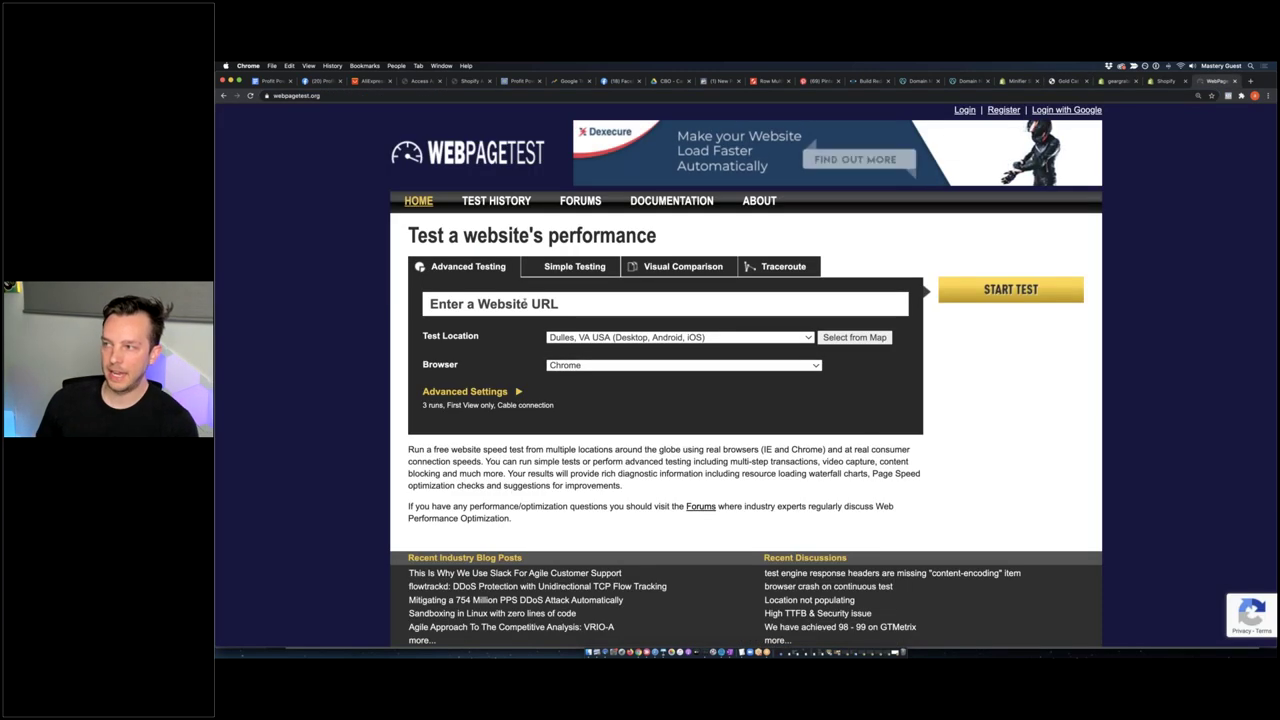
left_click(550, 304)
key("super+v")
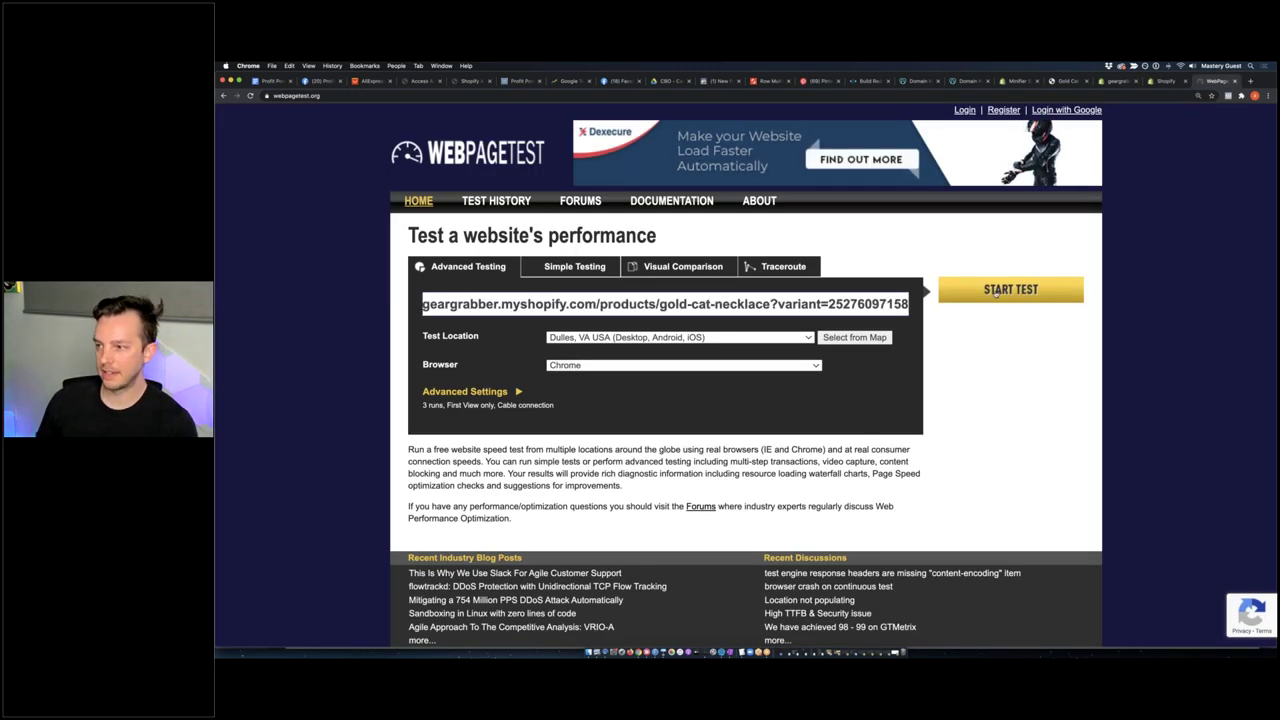
key("Return")
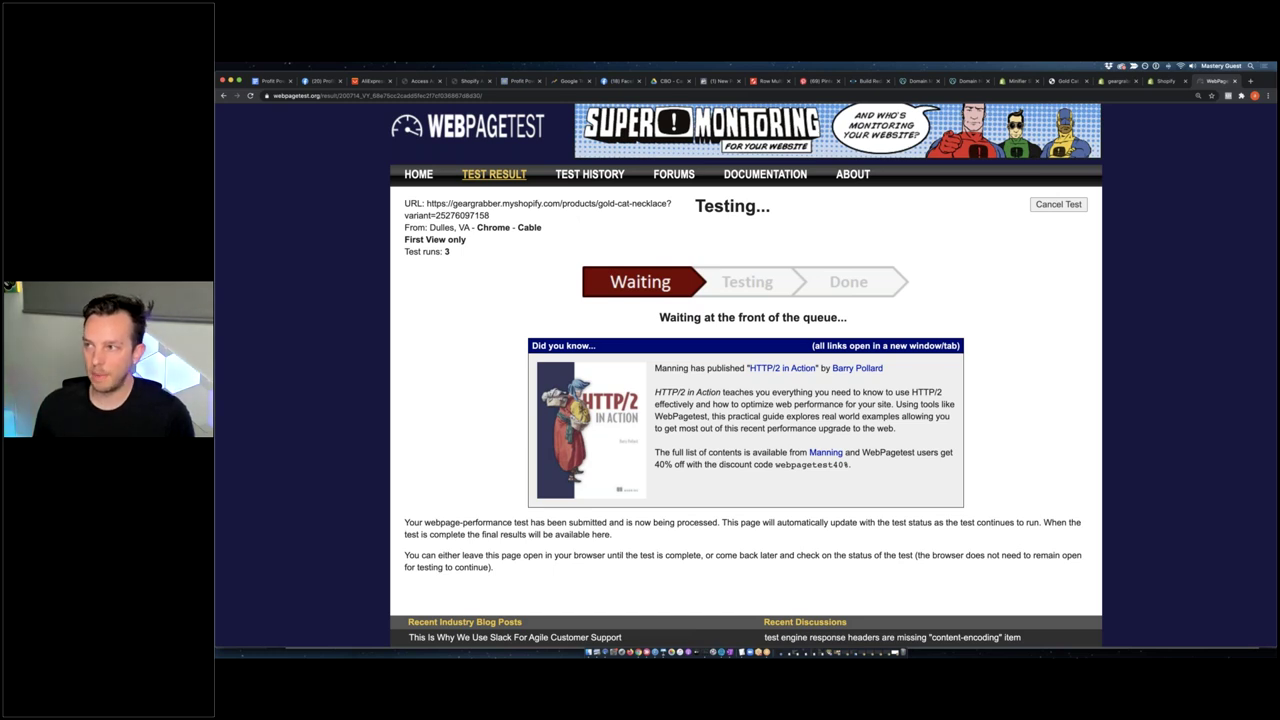
Scroll through the Run 1–3 WebPageTest results, highlighting Run 3's pending result line
scroll(512, 271, "down", 5)
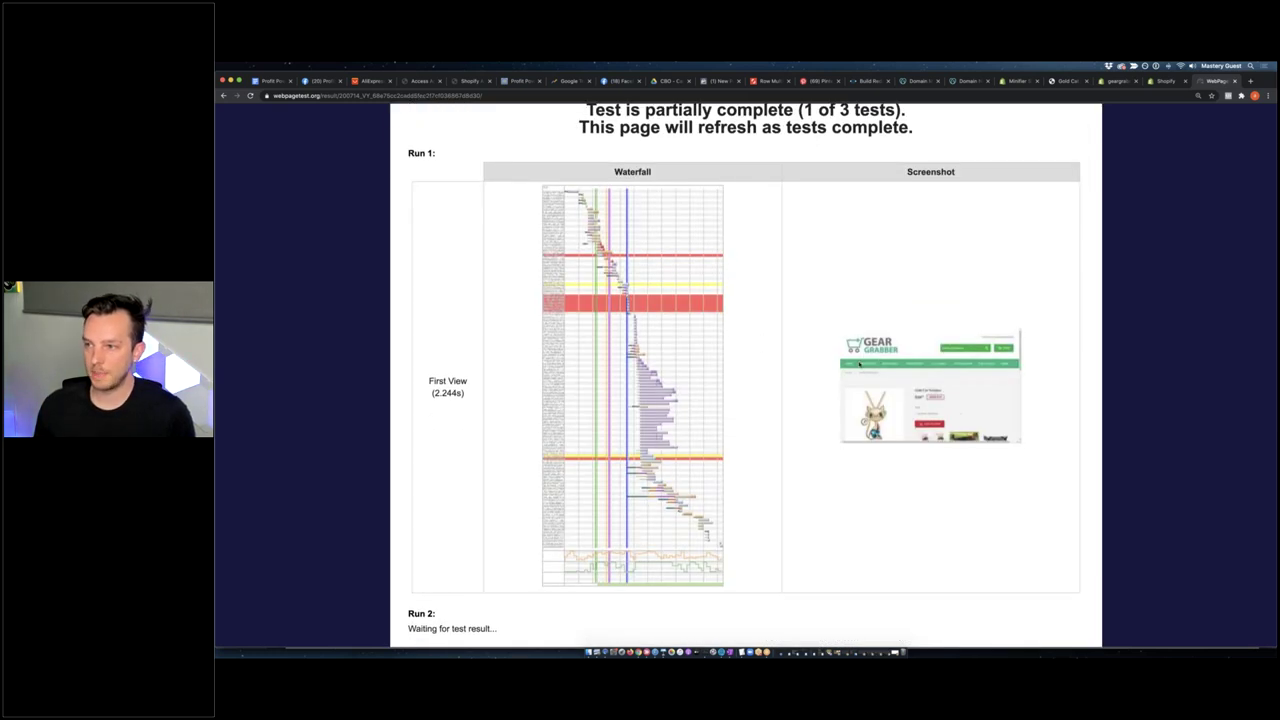
scroll(437, 390, "down", 1)
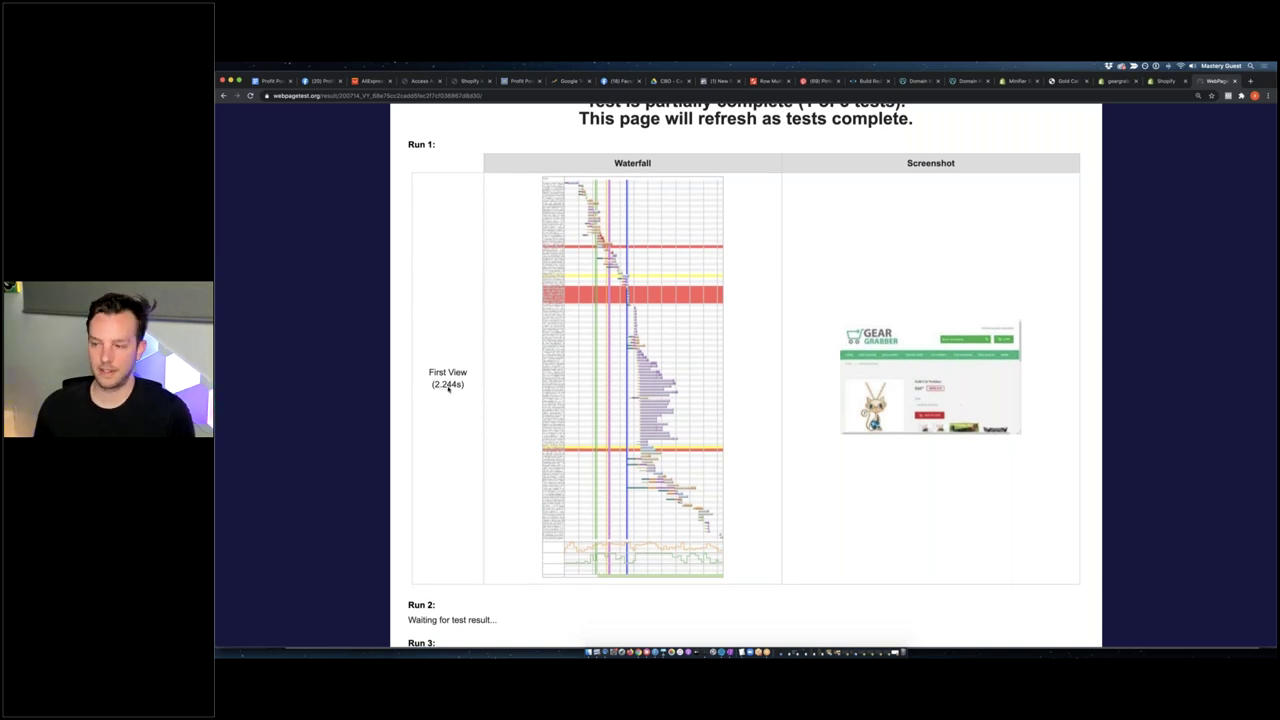
scroll(448, 388, "down", 4)
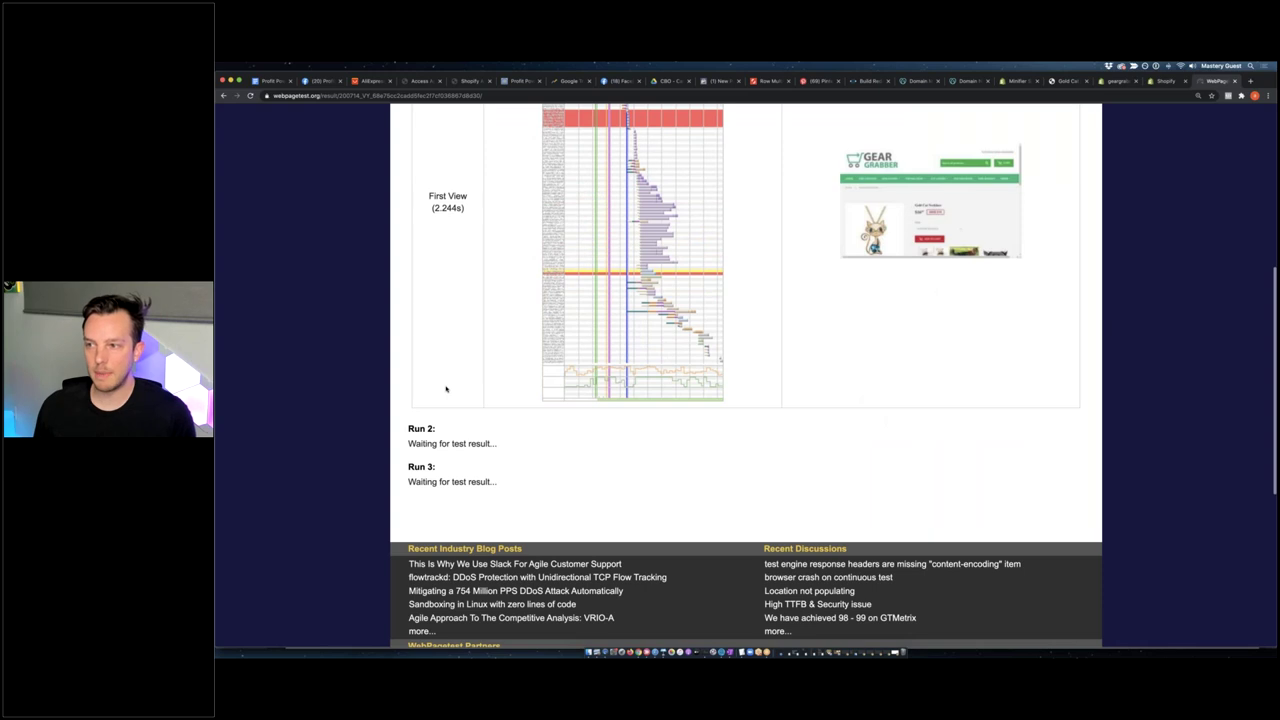
triple_click(491, 481)
left_click(543, 451)
Review the finished runs and highlight Run 3's 1.944s First View load time
scroll(543, 455, "up", 2)
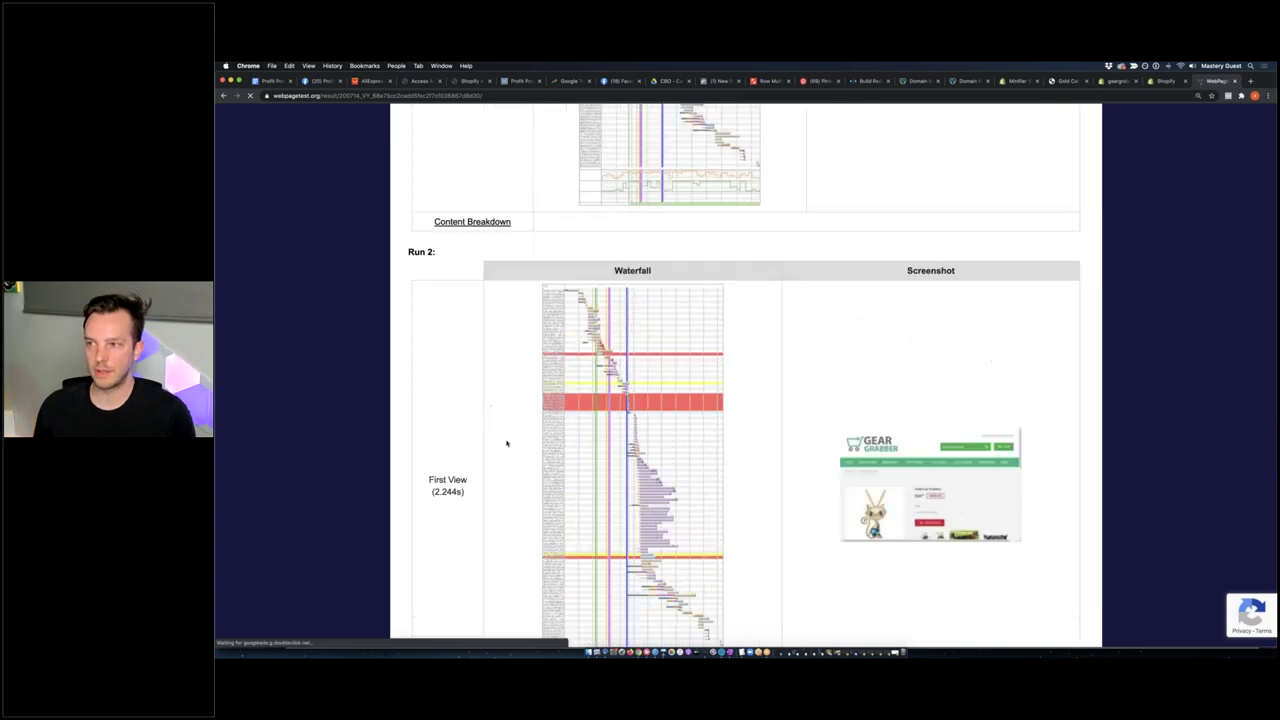
scroll(506, 443, "down", 3)
scroll(451, 334, "down", 4)
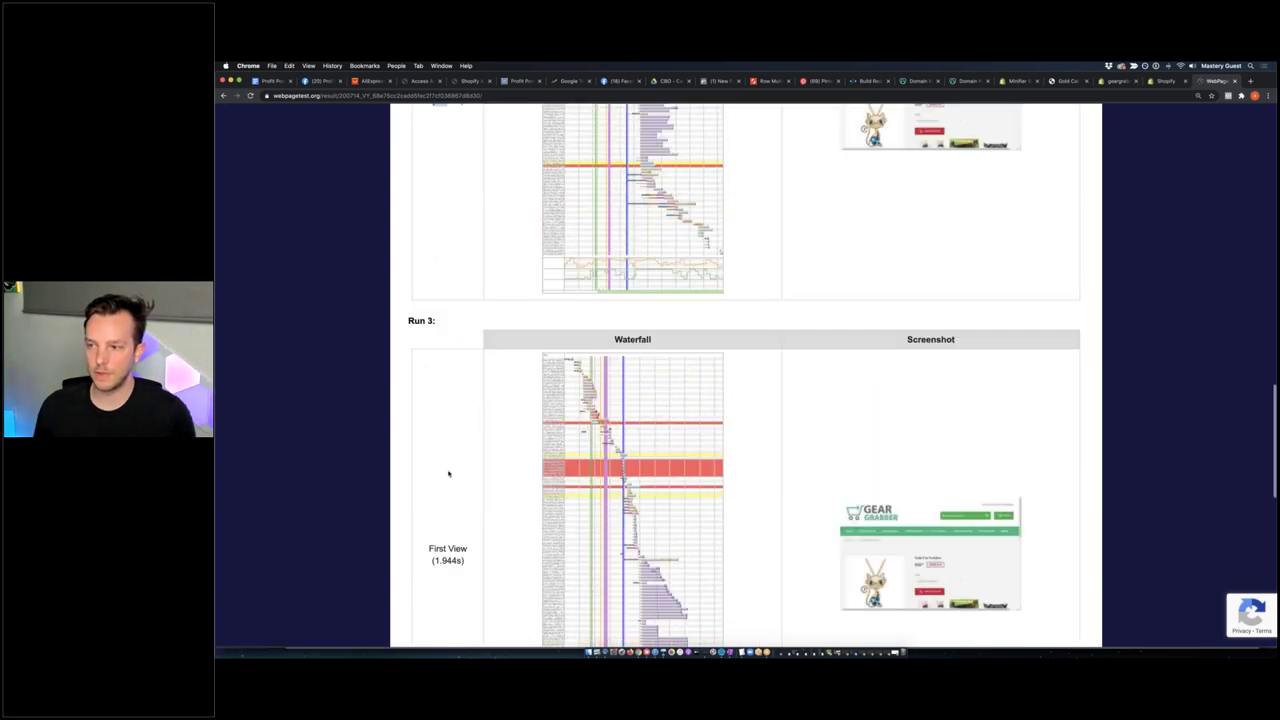
scroll(448, 474, "down", 1)
double_click(446, 492)
scroll(463, 486, "down", 5)
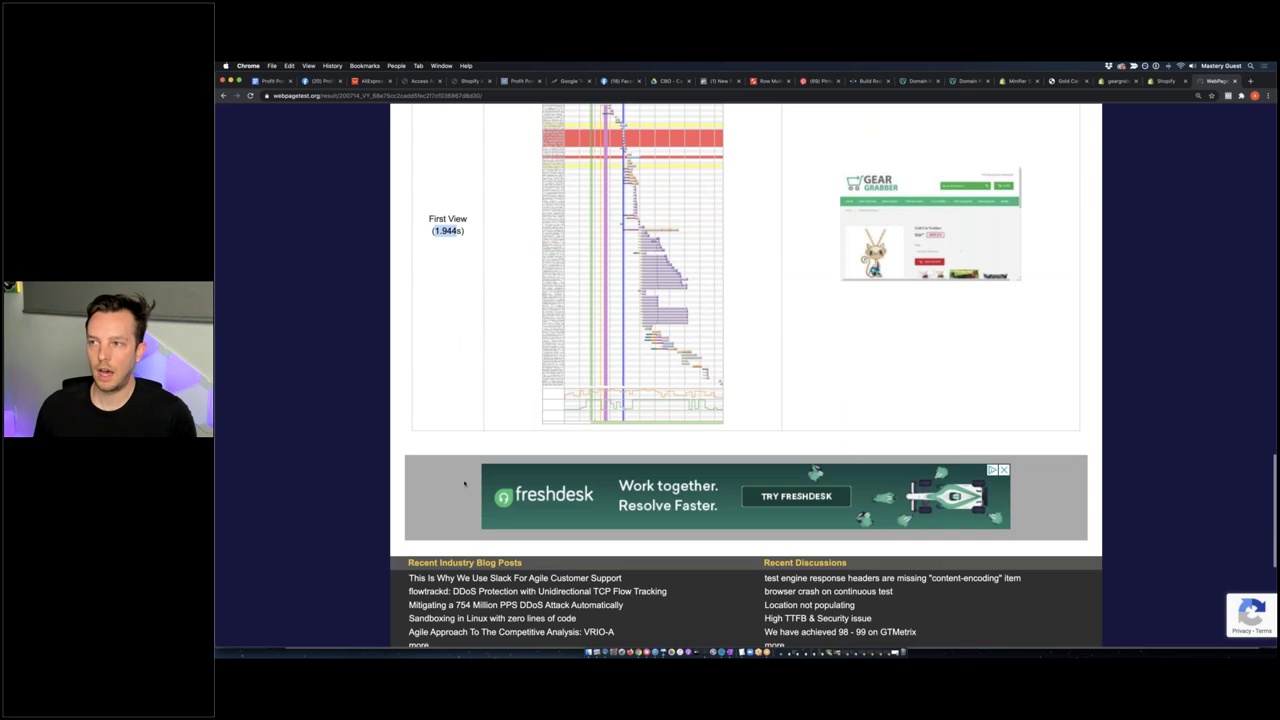
scroll(464, 484, "up", 4)
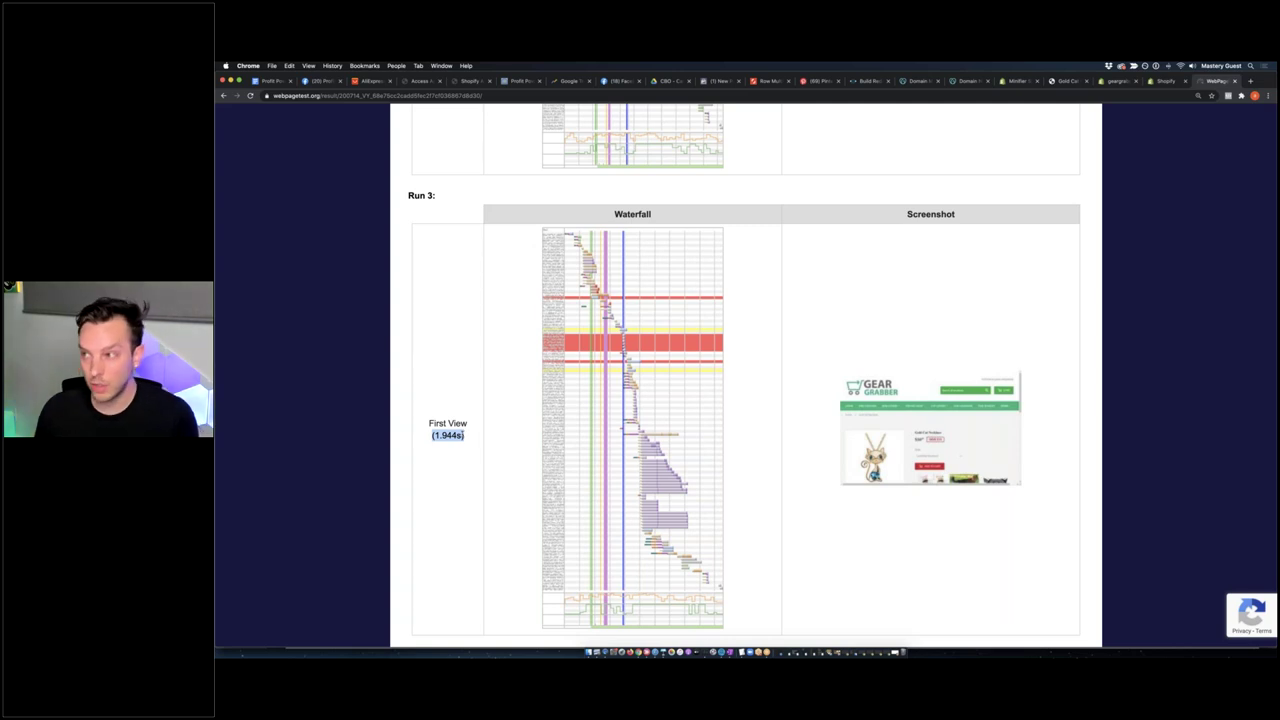
scroll(463, 432, "down", 1)
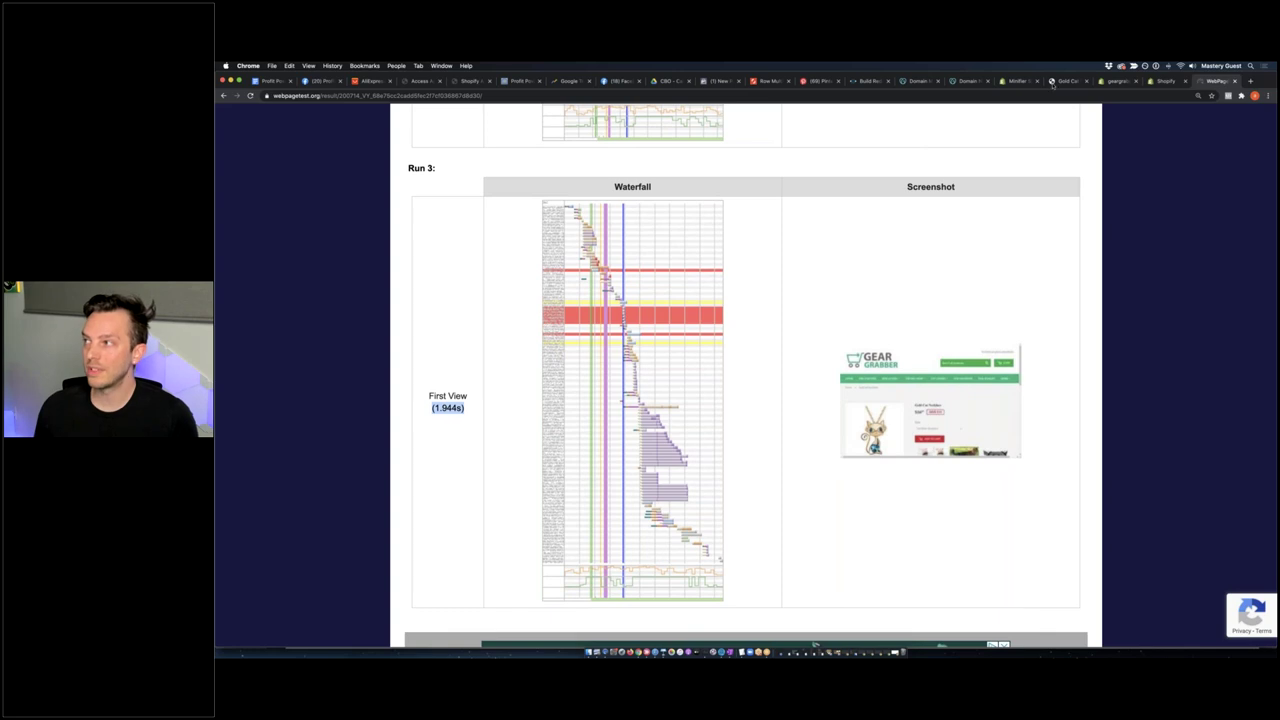
On the Minifier listing, highlight the 1s-to-3s load time, 32% bounce probability statistic
left_click(1016, 81)
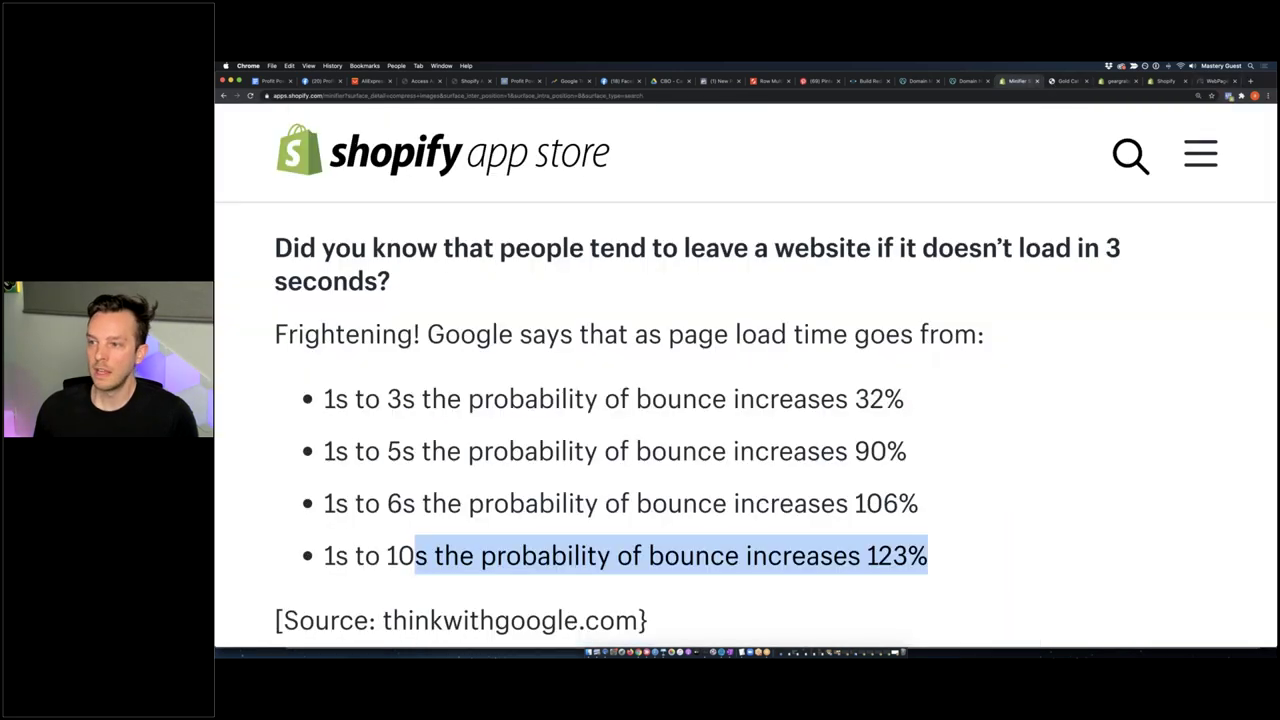
left_click_drag(335, 399, 422, 399)
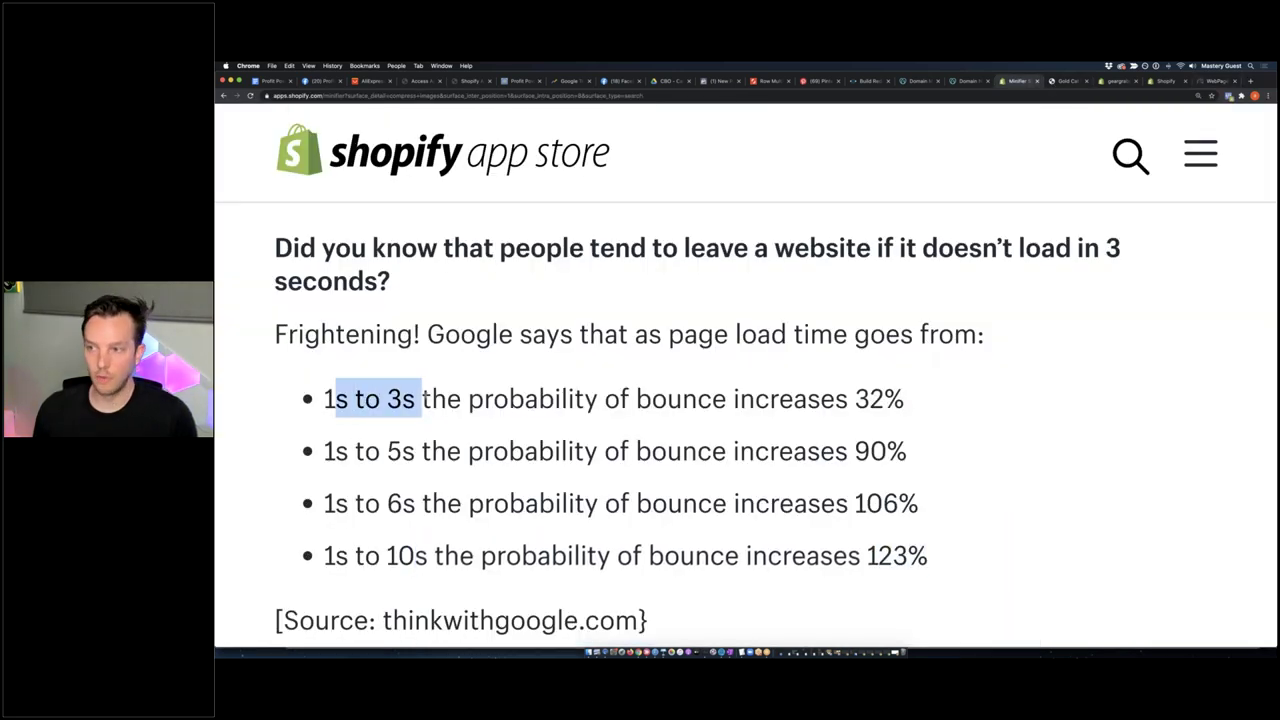
left_click(464, 396)
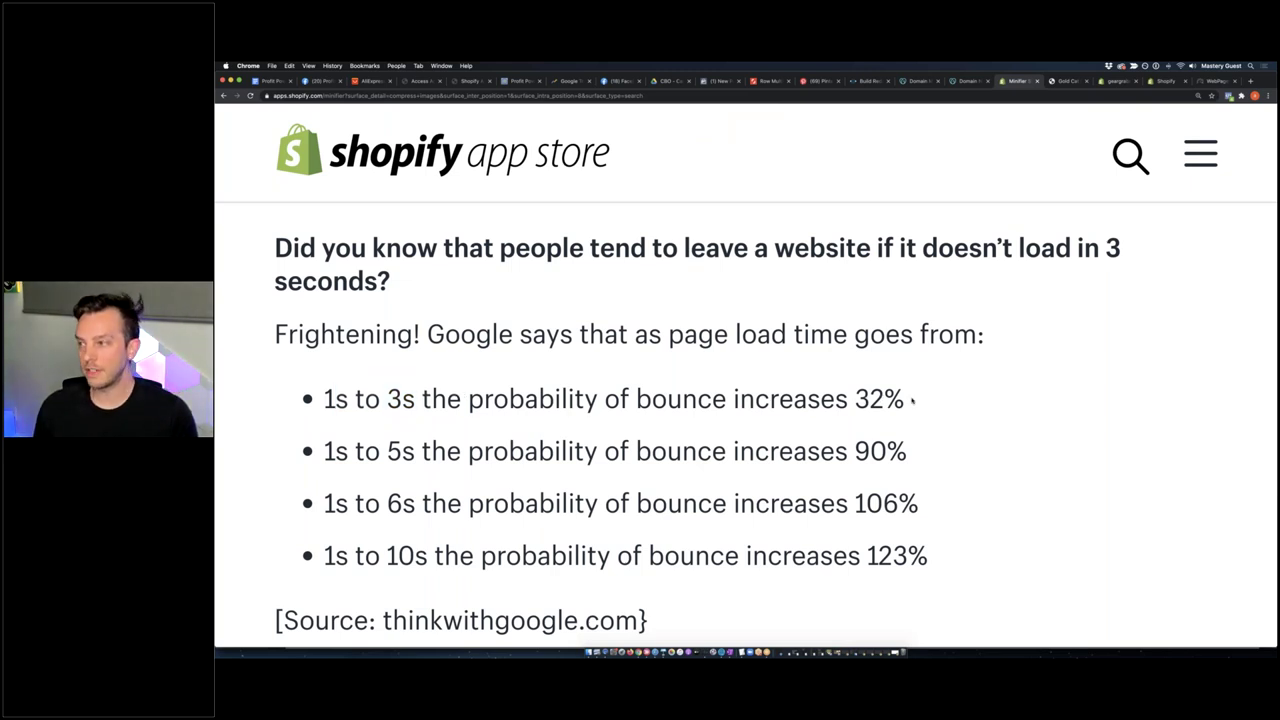
left_click_drag(869, 399, 905, 399)
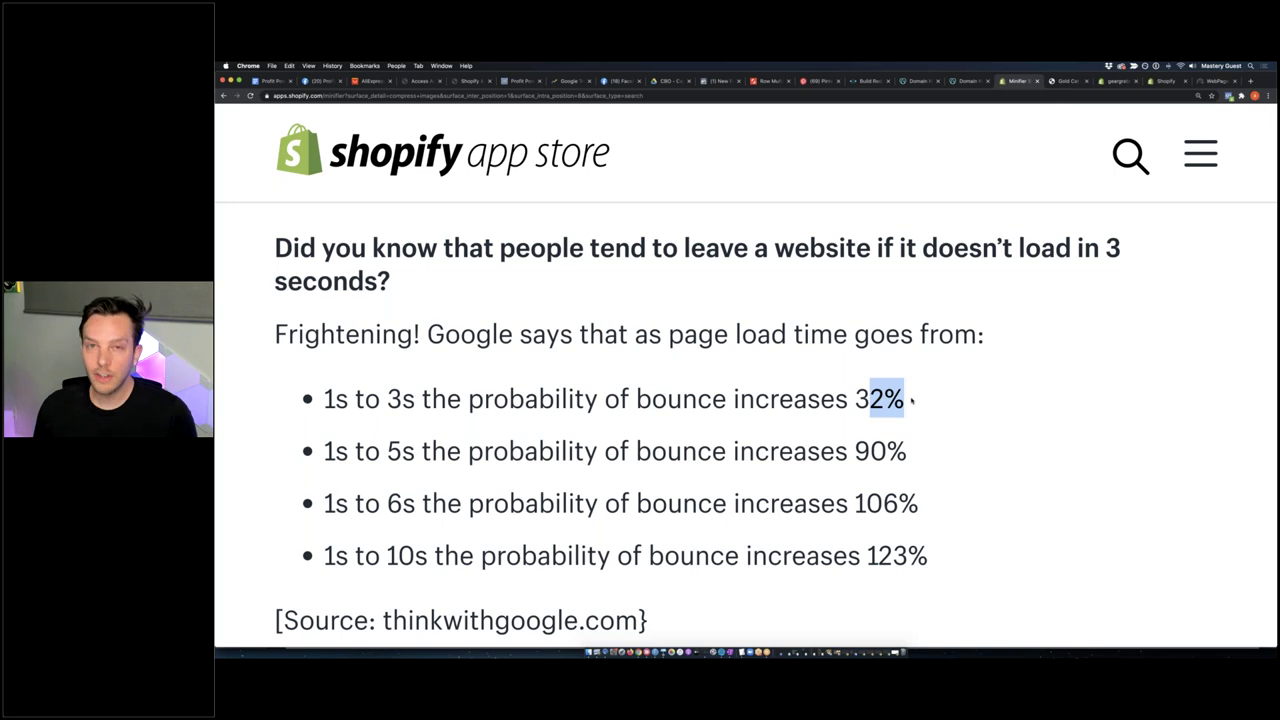
left_click_drag(908, 400, 415, 399)
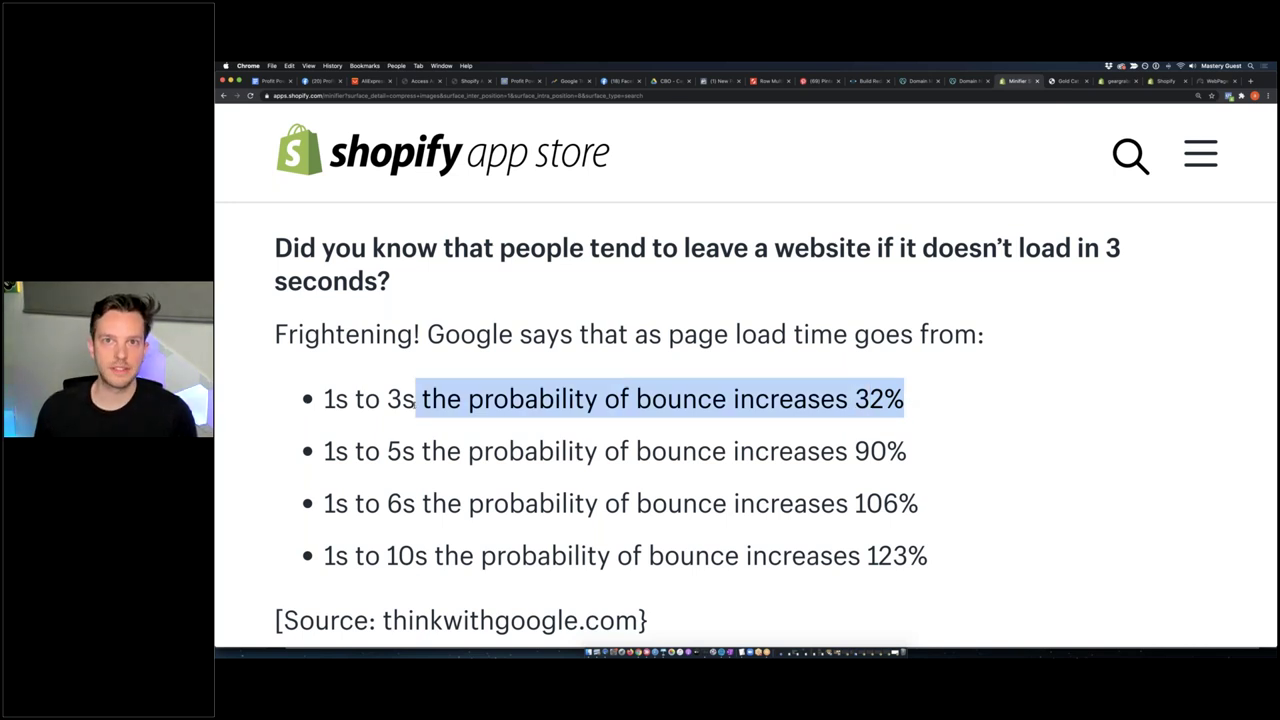
left_click_drag(338, 390, 917, 404)
left_click(847, 397)
left_click(330, 399)
left_click(912, 403)
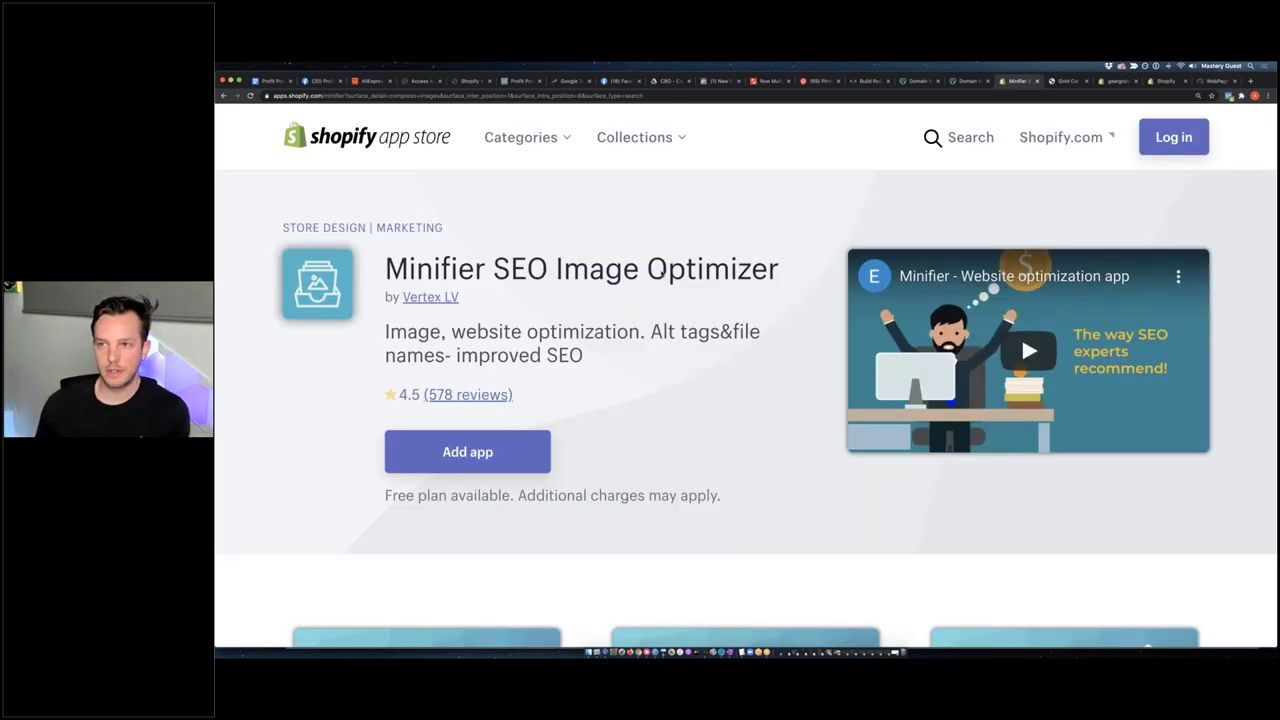
scroll(620, 315, "down", 3)
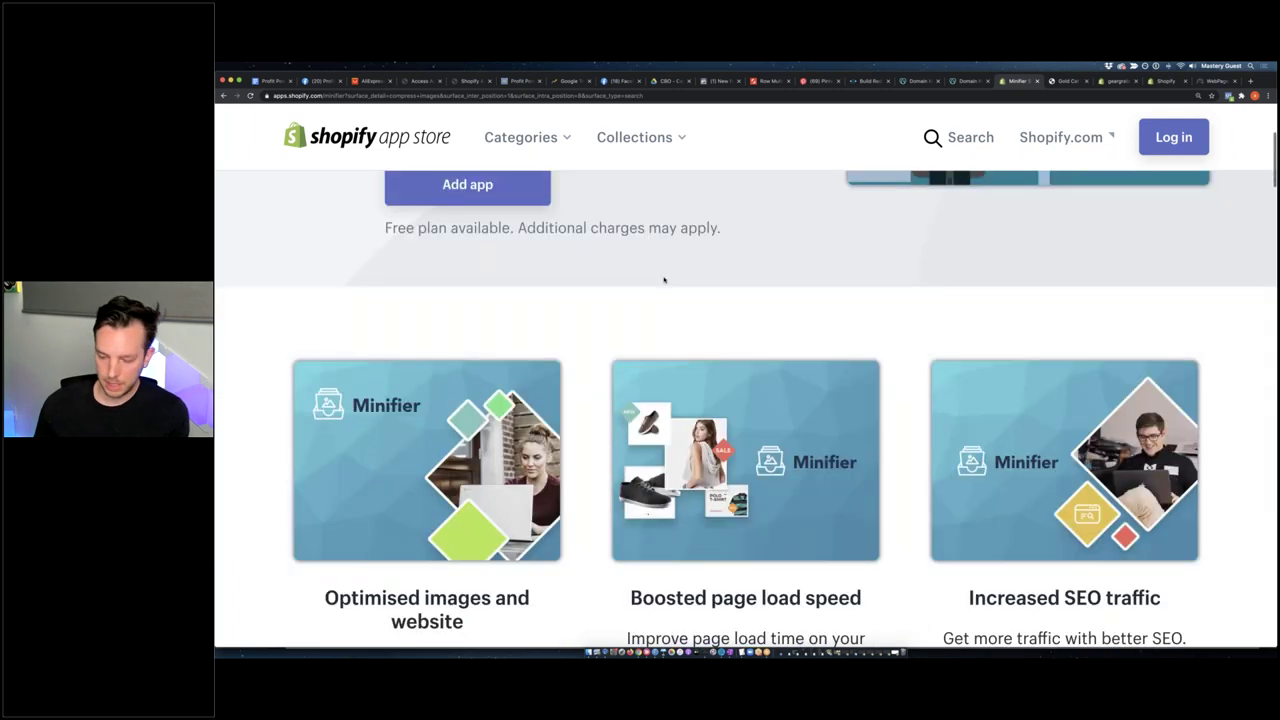
scroll(600, 330, "up", 3)
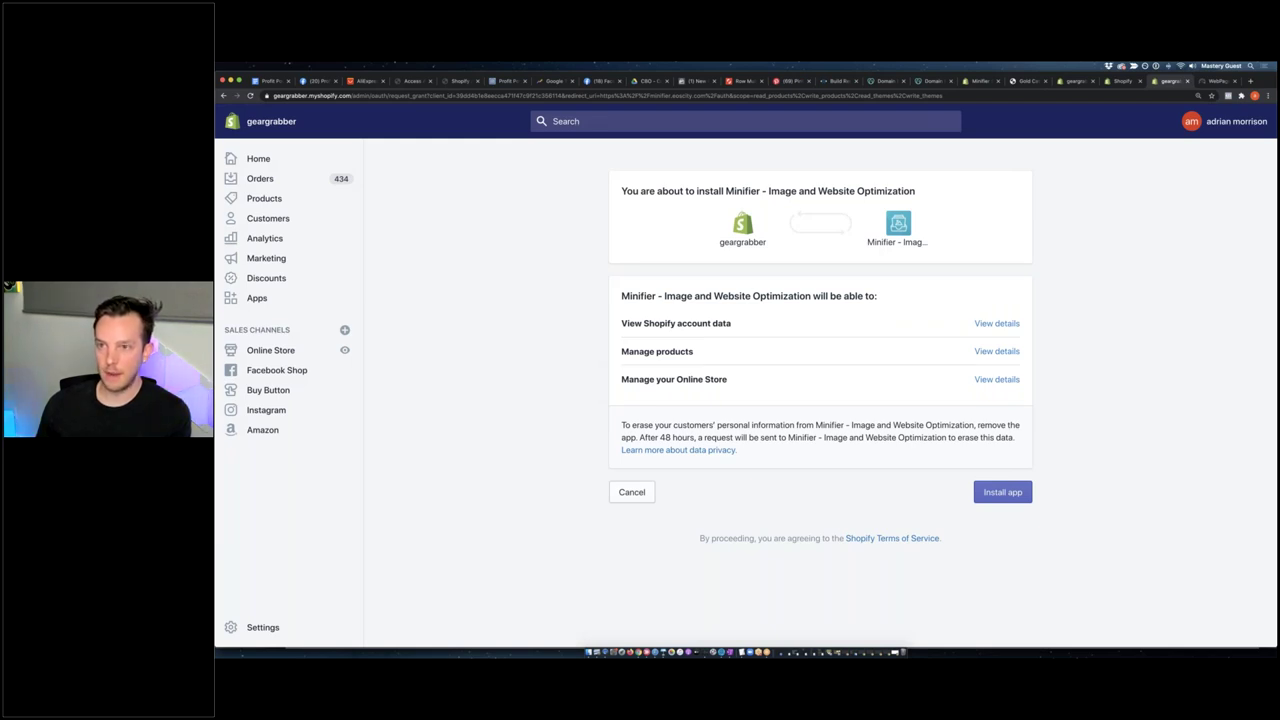
Install the Minifier app on the Gear Grabber store
left_click(1002, 491)
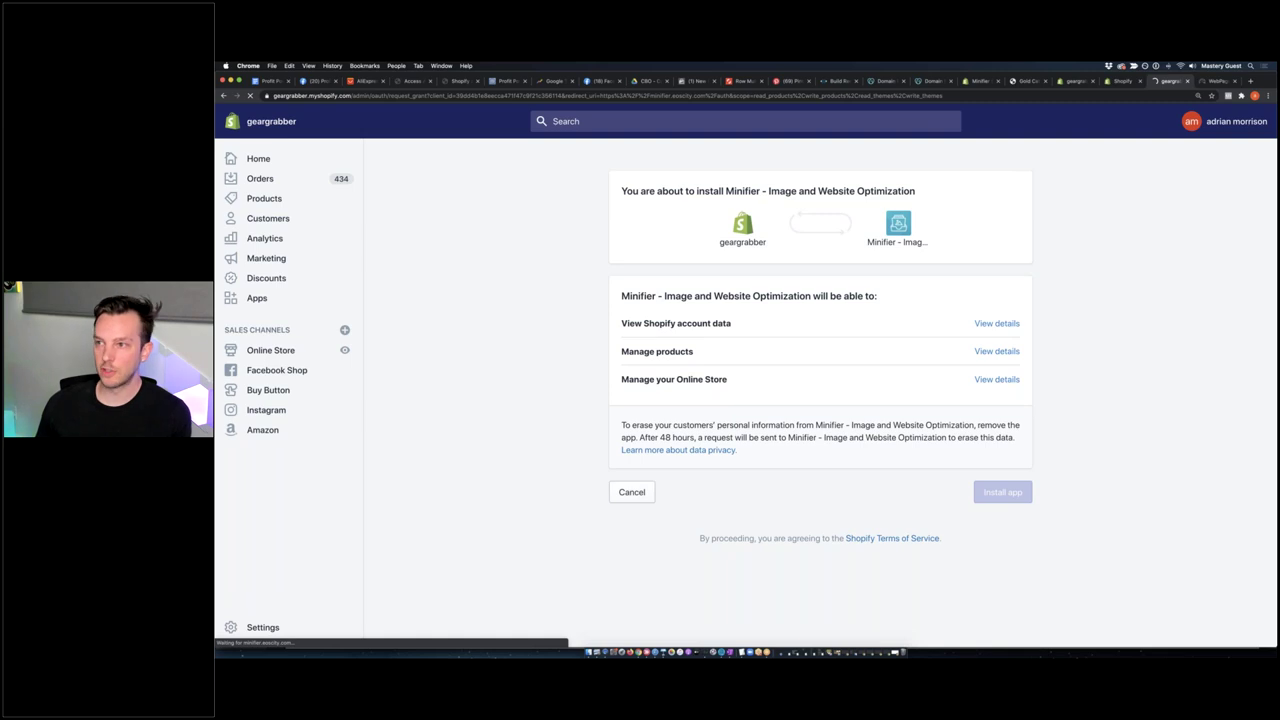
Review Minifier's pricing plans, highlighting the annual plan's $0.004 per-image price
scroll(678, 357, "down", 2)
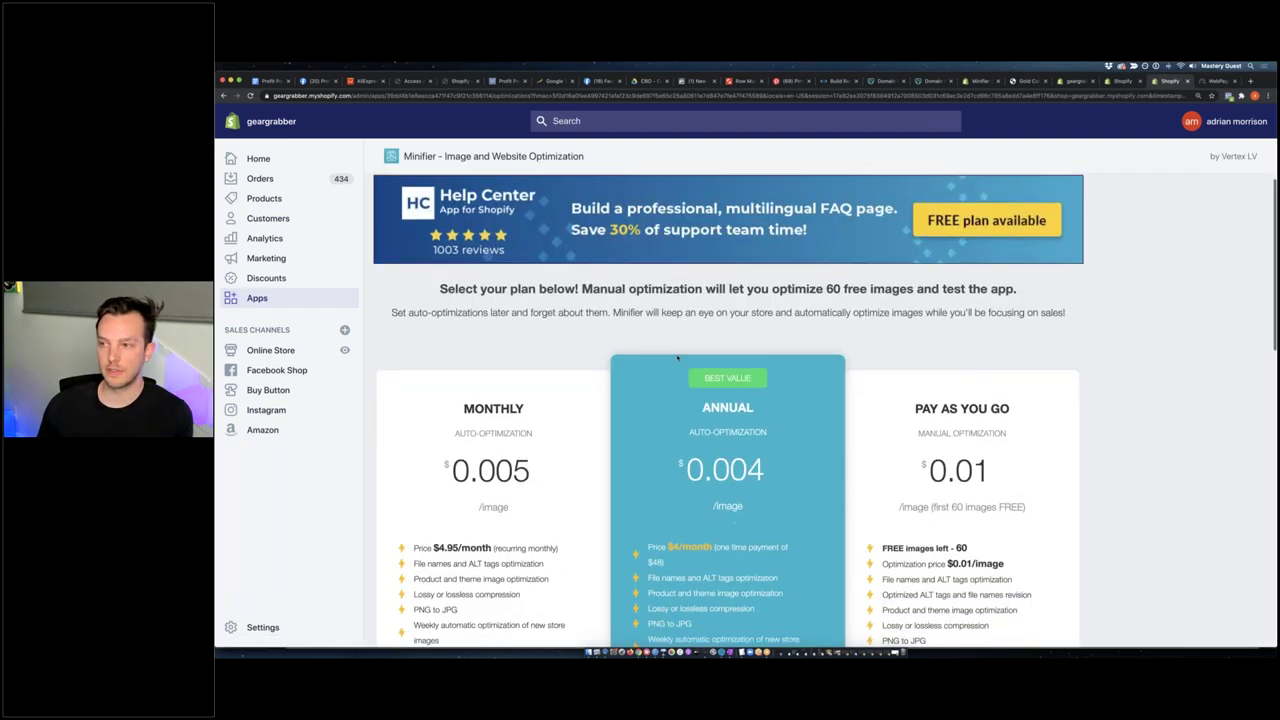
scroll(678, 357, "down", 3)
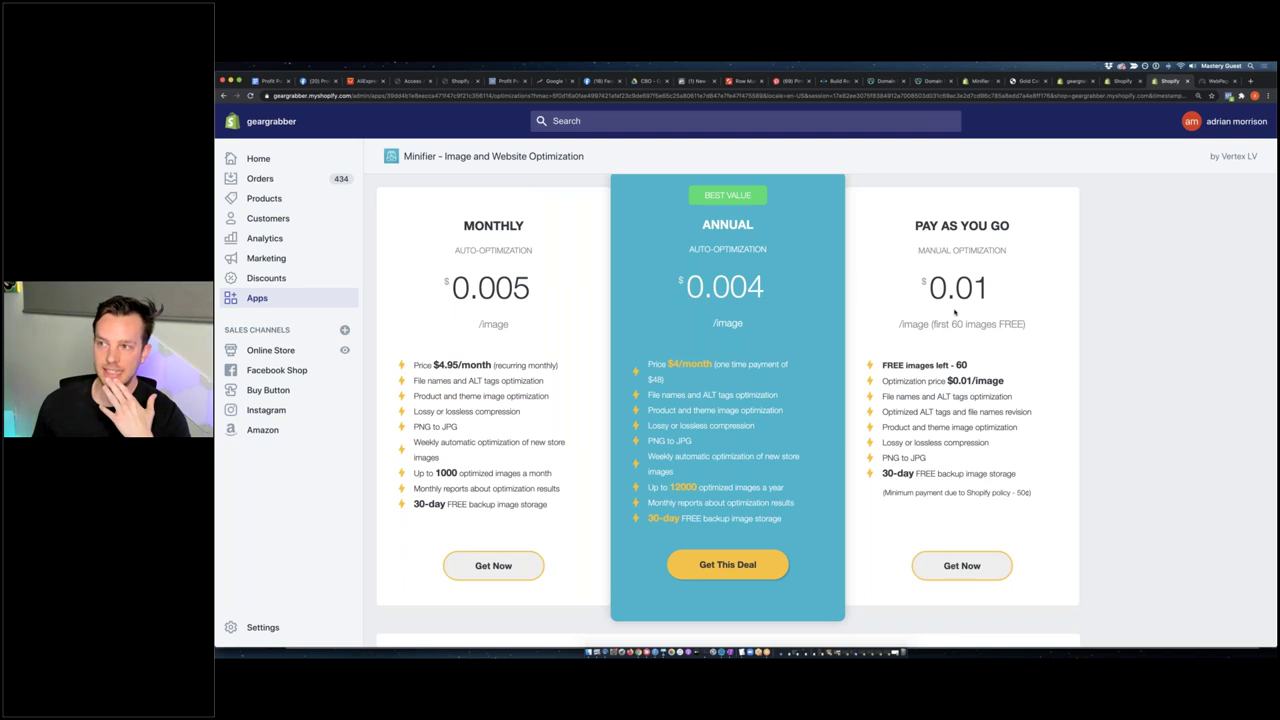
scroll(955, 313, "up", 1)
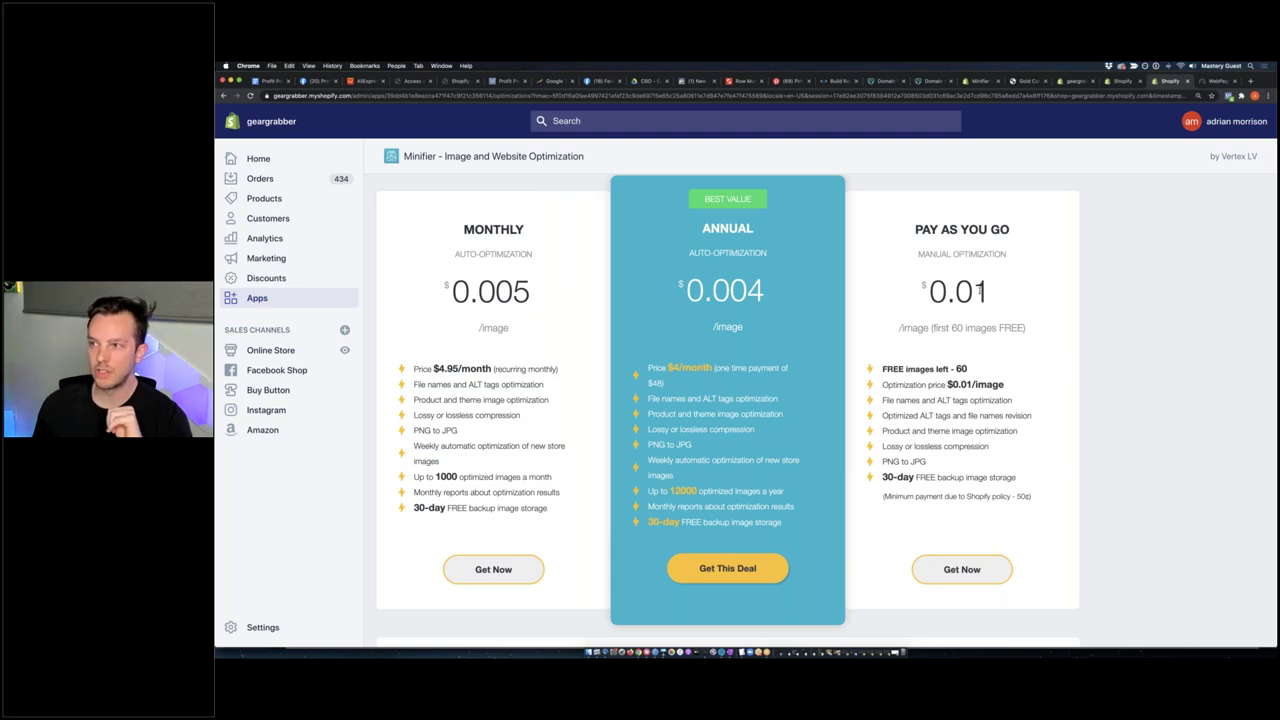
left_click_drag(679, 284, 786, 294)
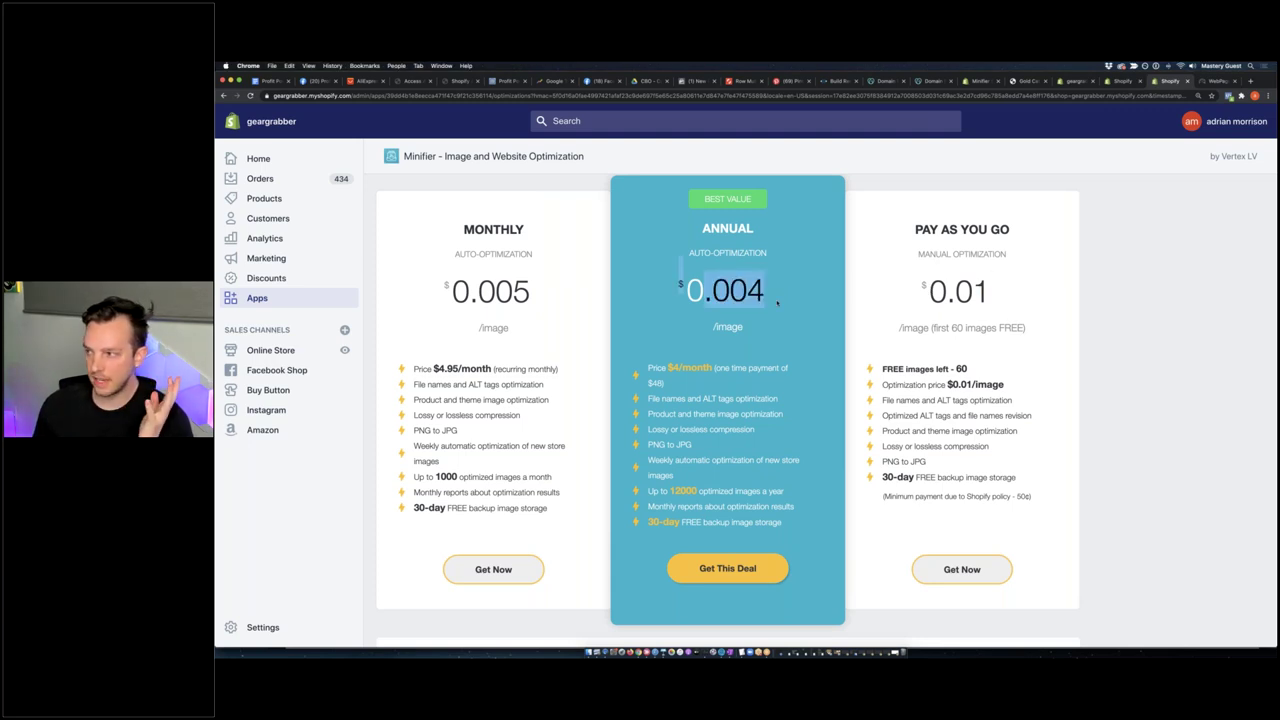
left_click(1158, 392)
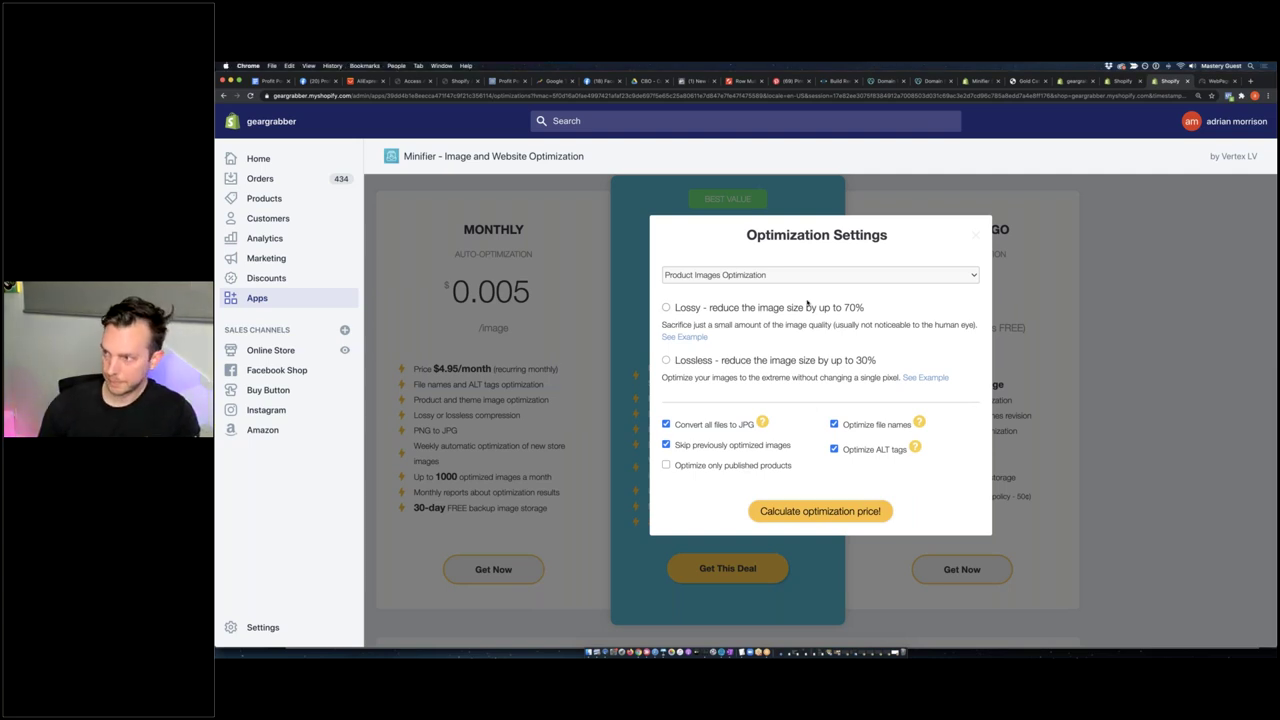
Zoom in and compare Lossy (up to 70%) with Lossless (up to 30%) compression
key("super+equal")
key("super+equal")
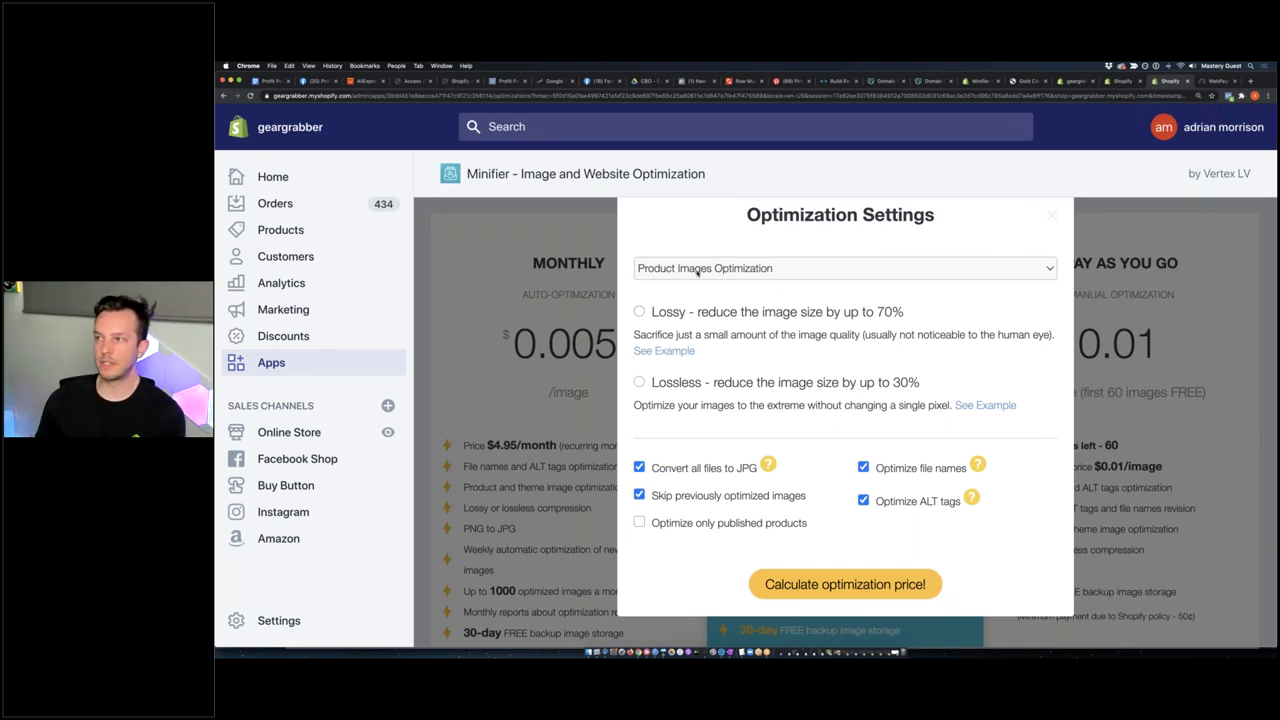
left_click(703, 315)
left_click(721, 386)
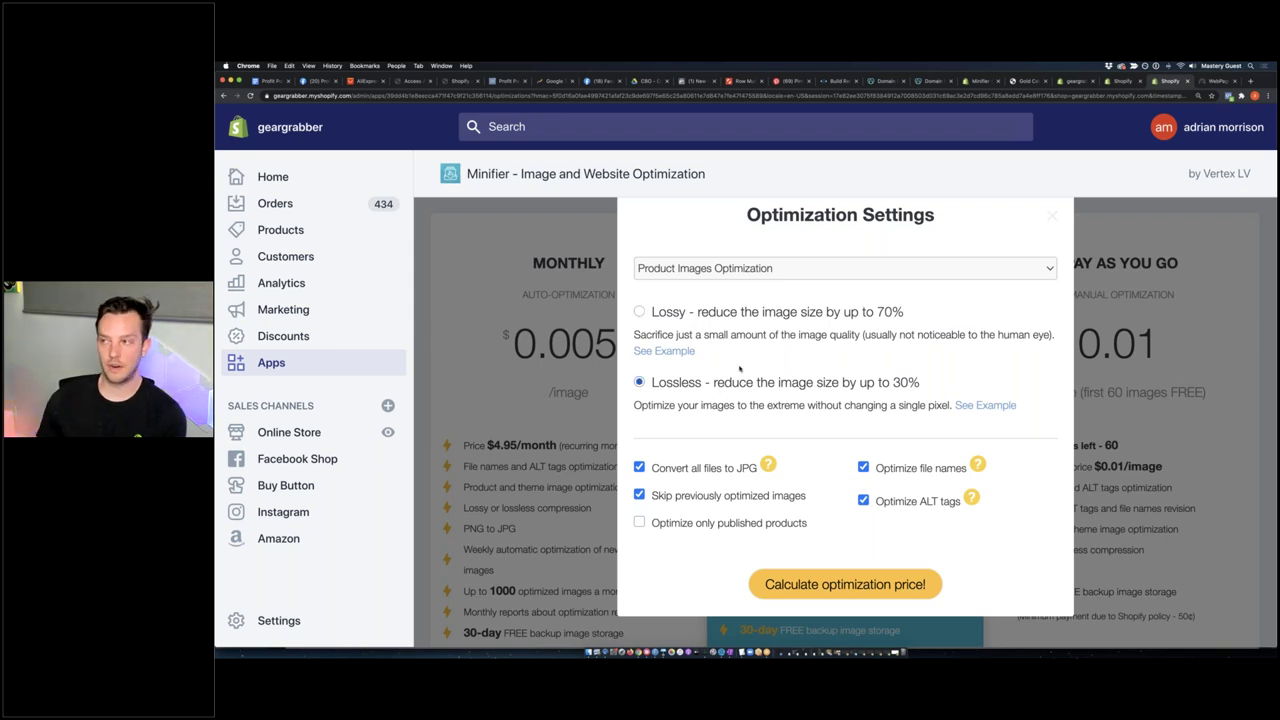
left_click(697, 314)
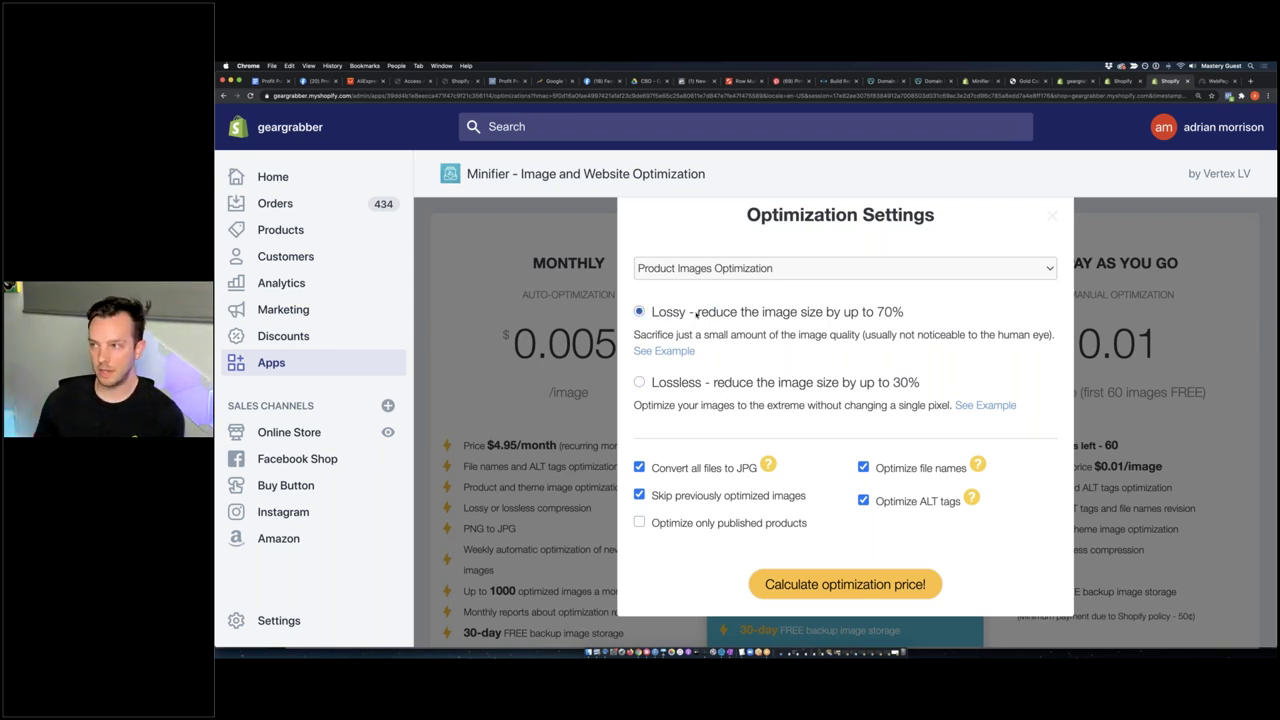
left_click_drag(810, 313, 874, 313)
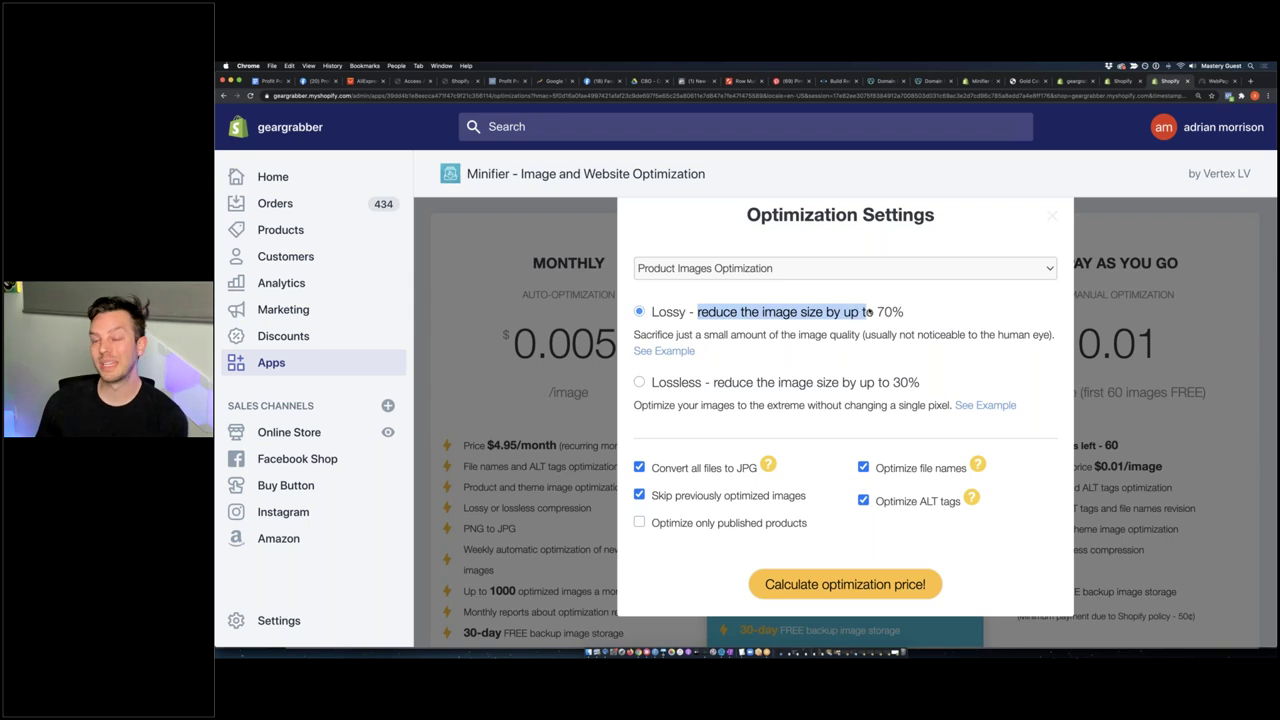
left_click(874, 313)
left_click_drag(679, 382, 919, 382)
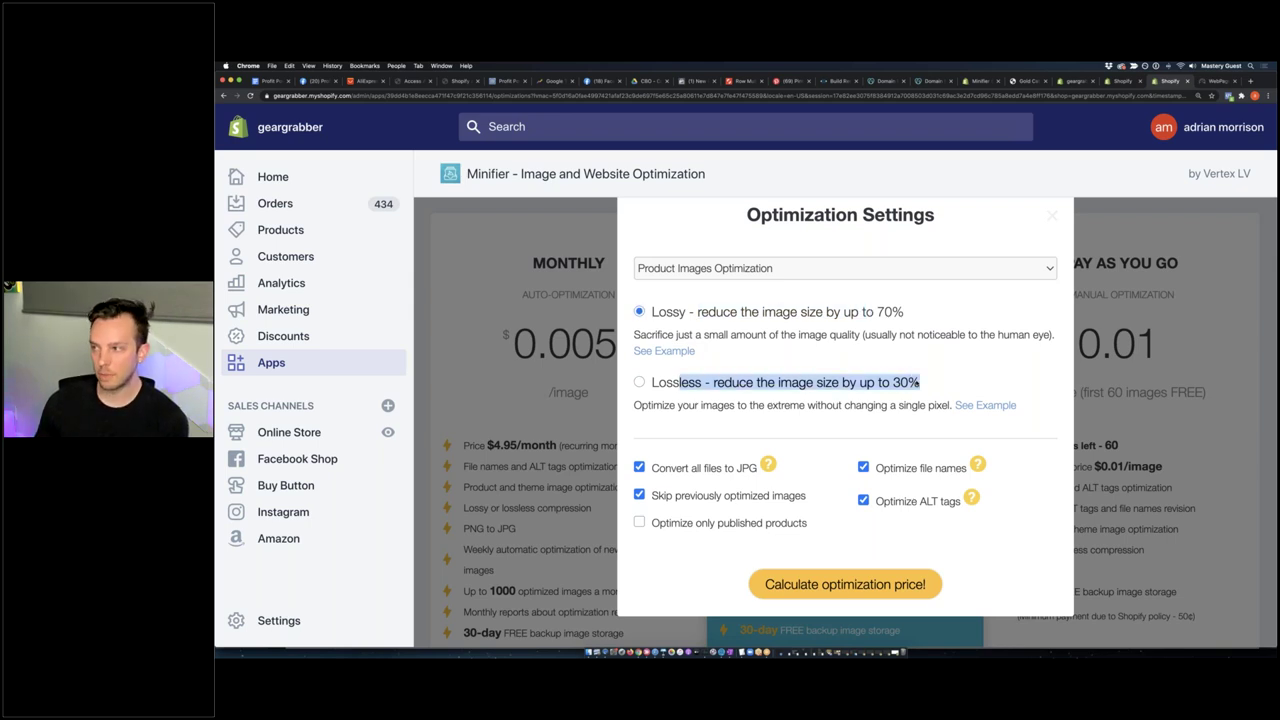
left_click(919, 382)
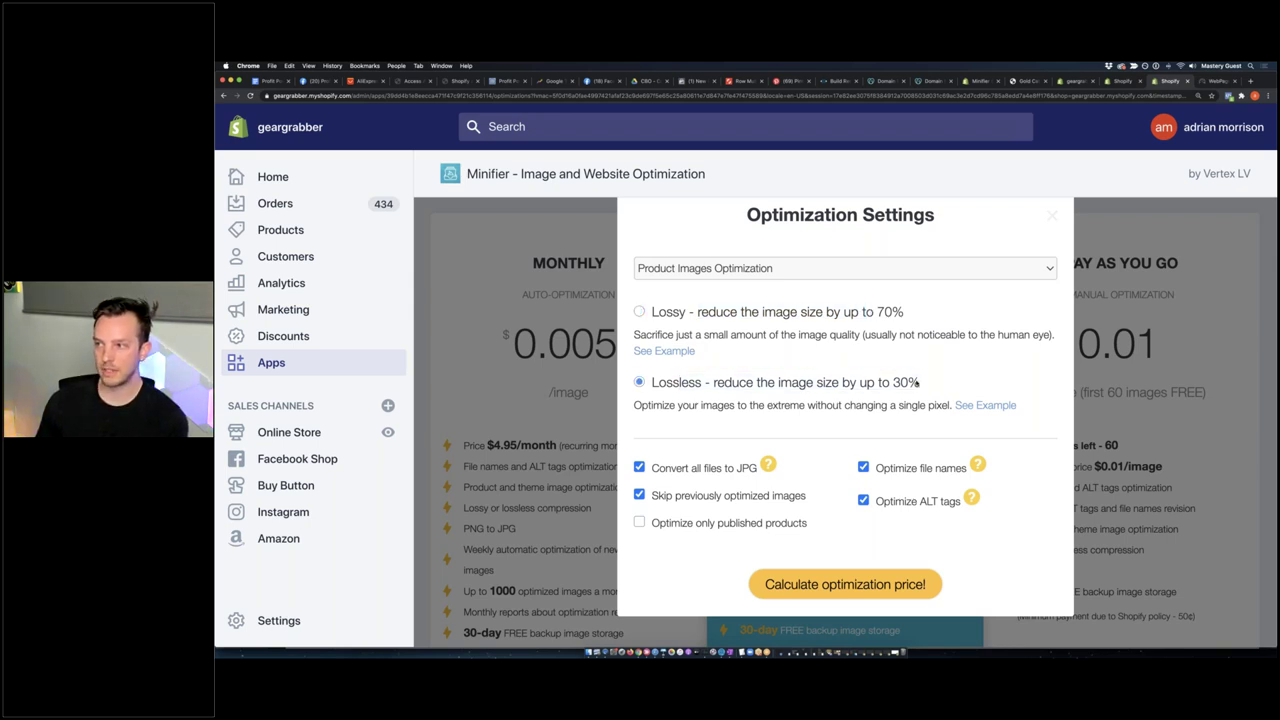
Settle on Lossy compression after reviewing its quality trade-off, then calculate the optimization price
left_click_drag(696, 335, 745, 335)
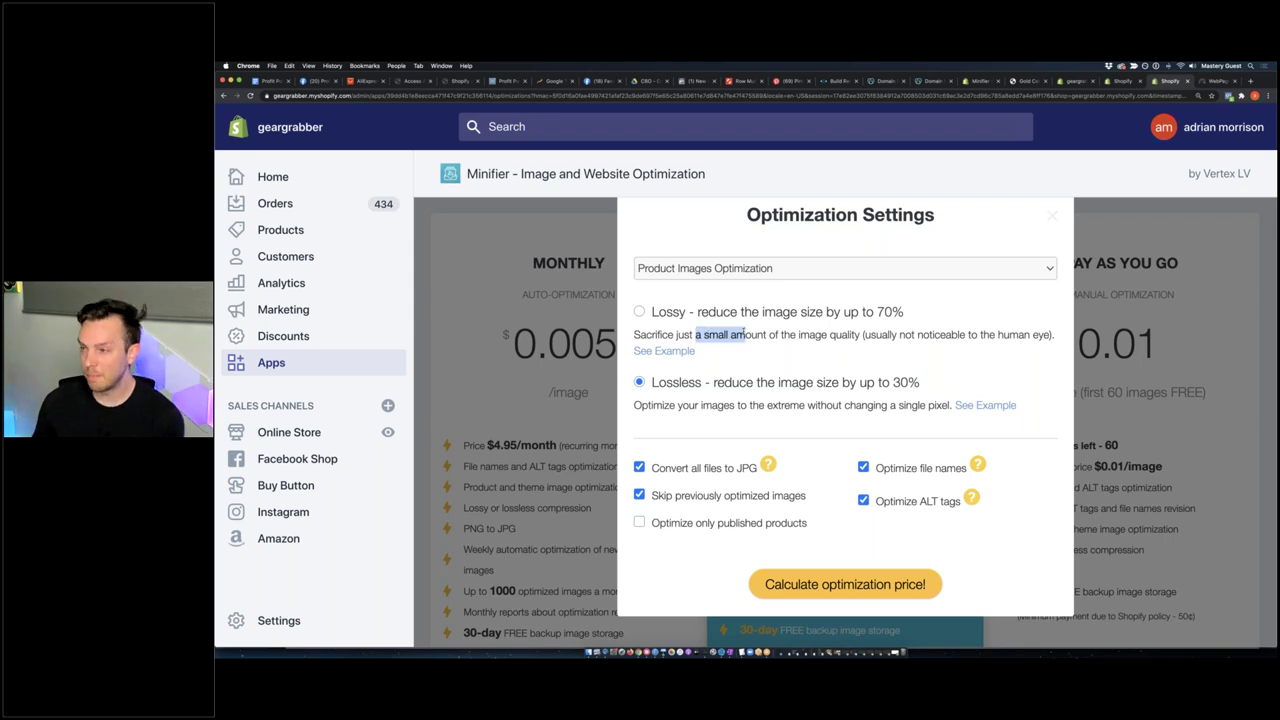
left_click_drag(634, 335, 862, 336)
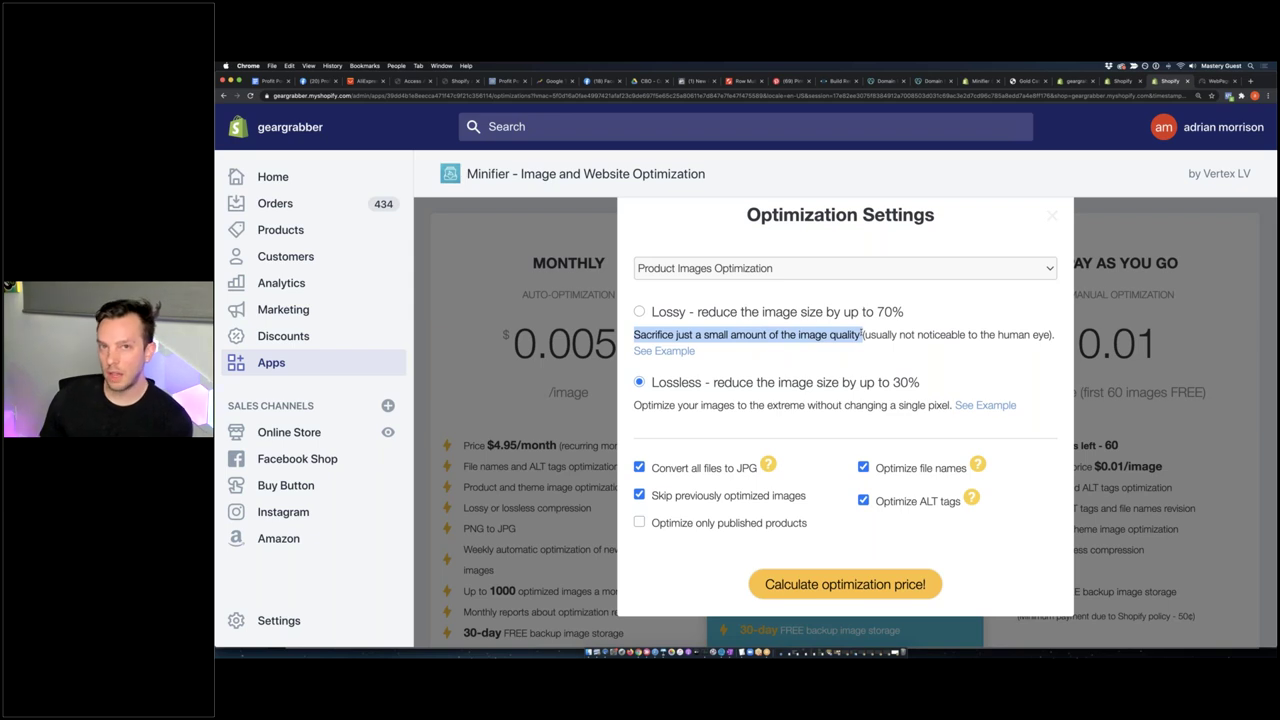
left_click_drag(752, 316, 860, 312)
left_click(764, 314)
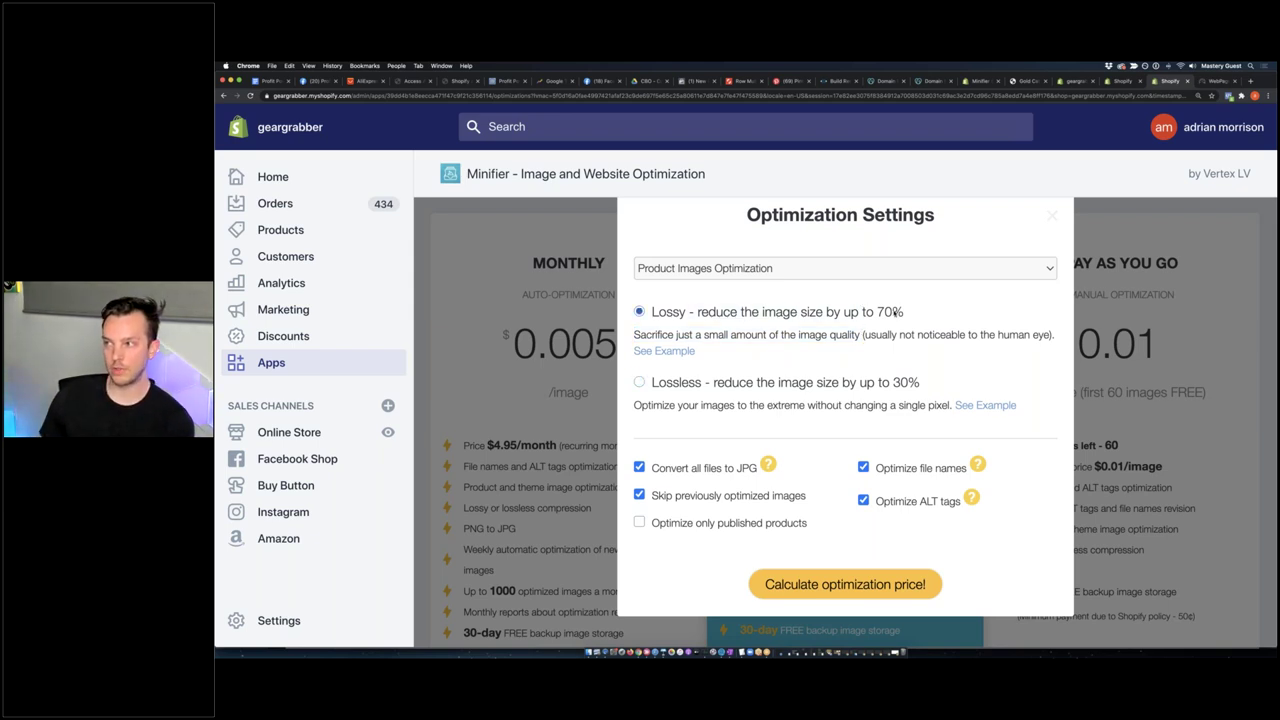
left_click_drag(740, 312, 908, 313)
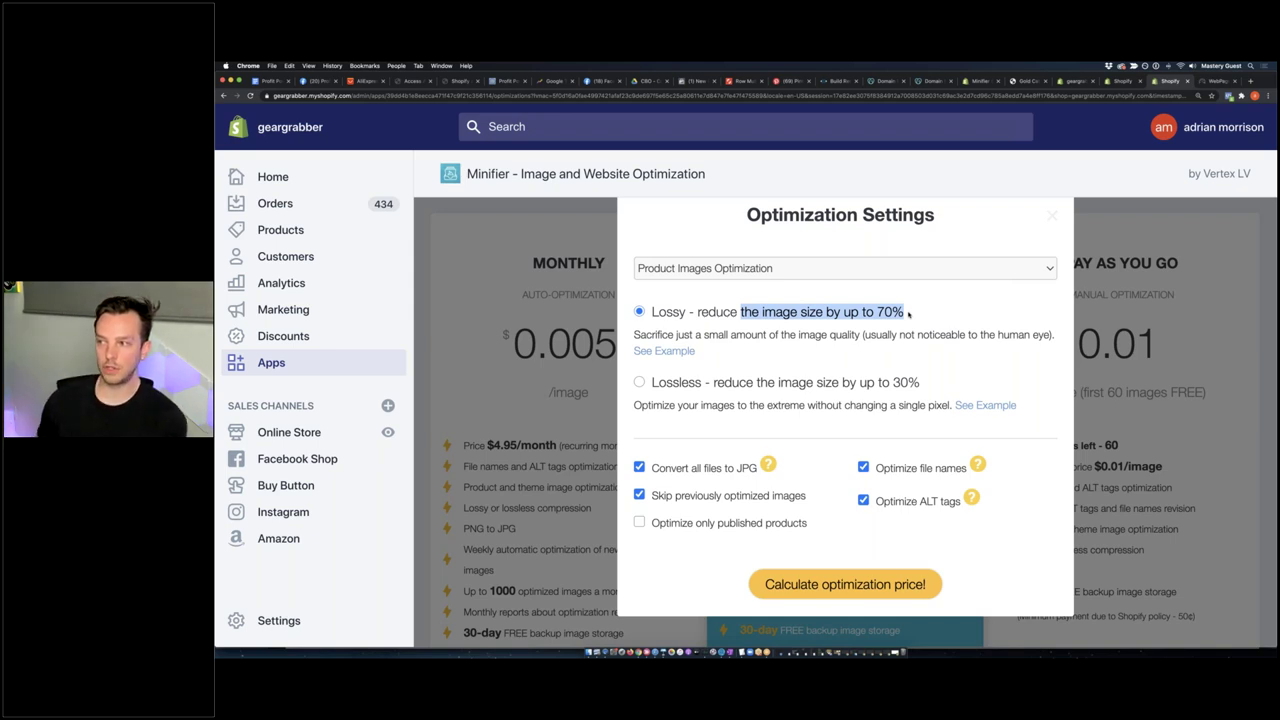
left_click(795, 382)
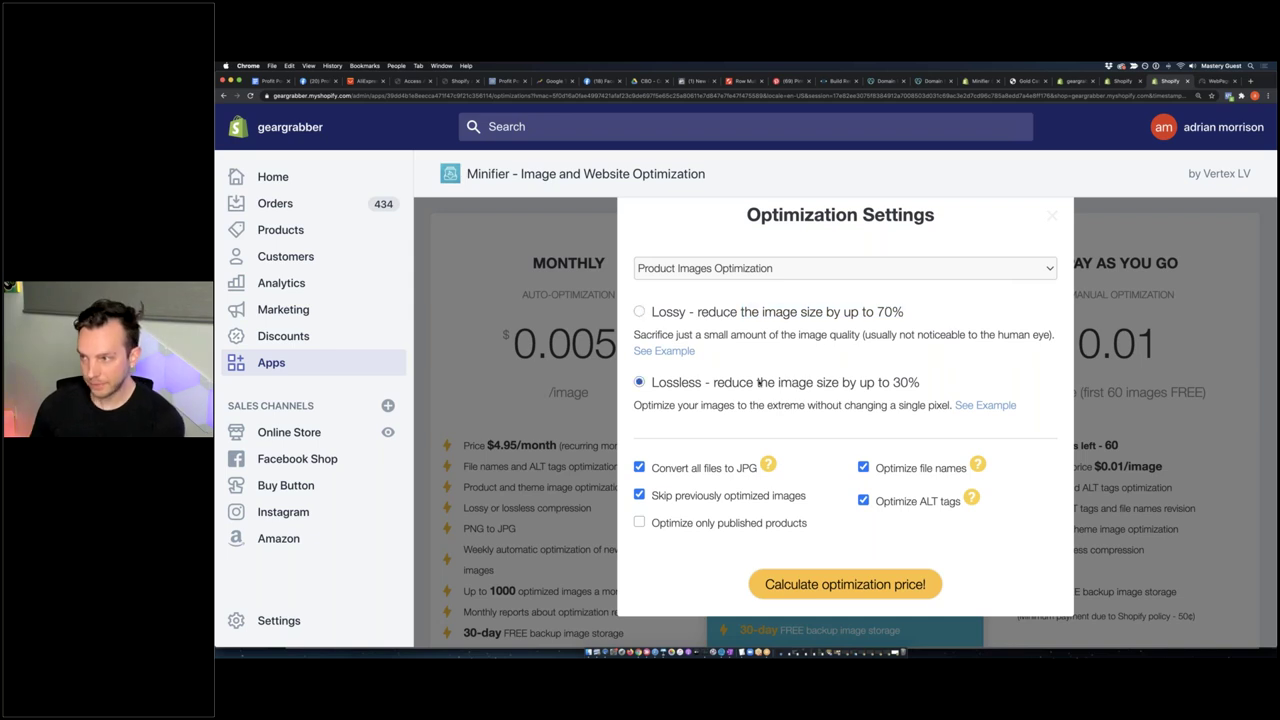
left_click(640, 312)
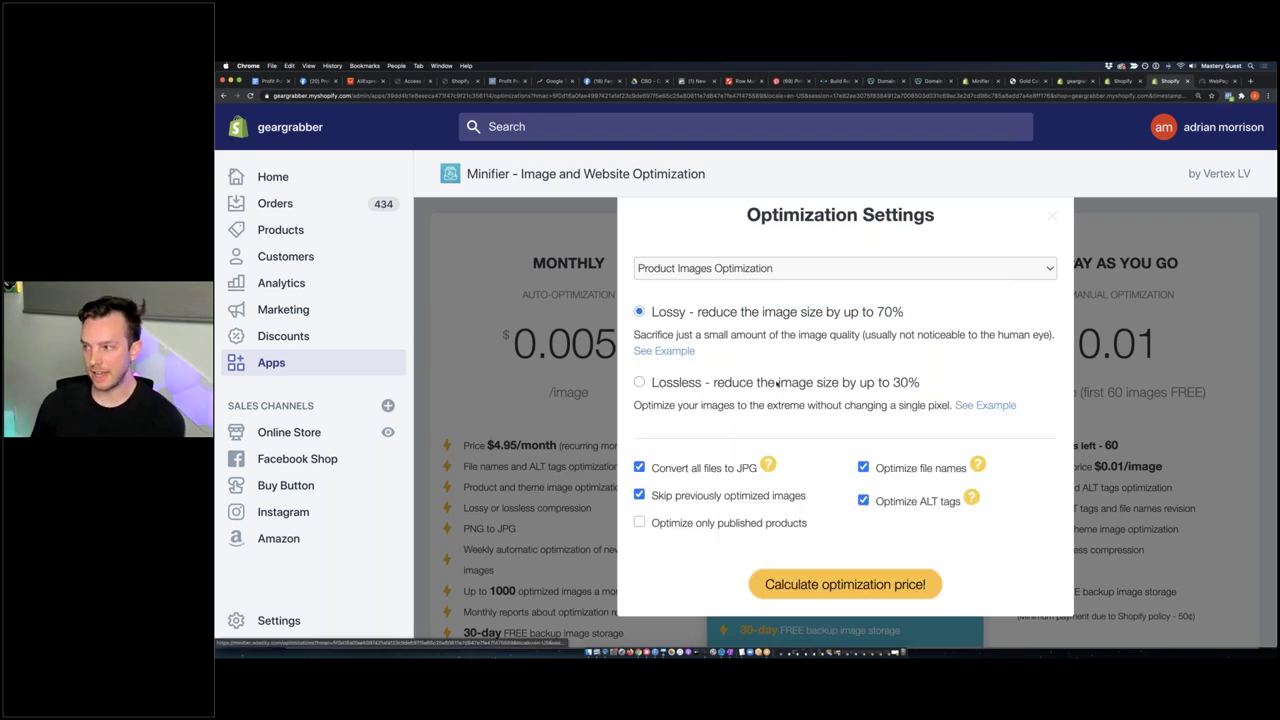
mouse_move(639, 351)
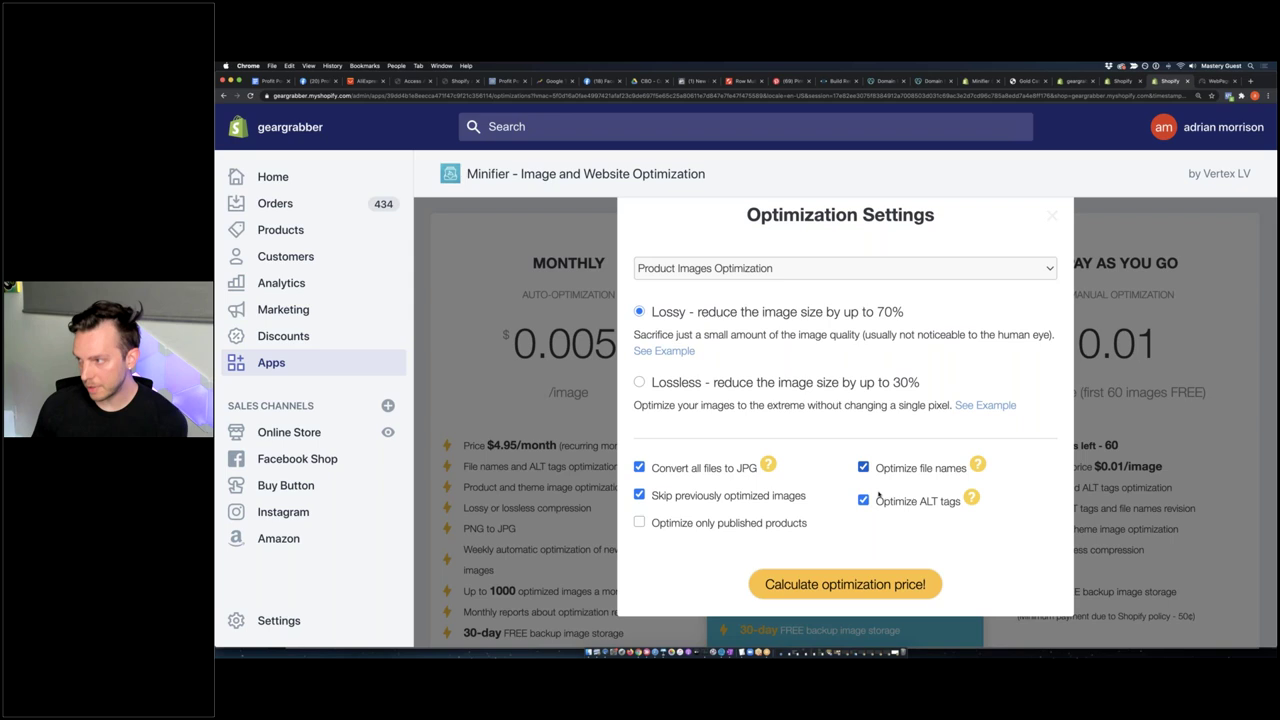
left_click(784, 588)
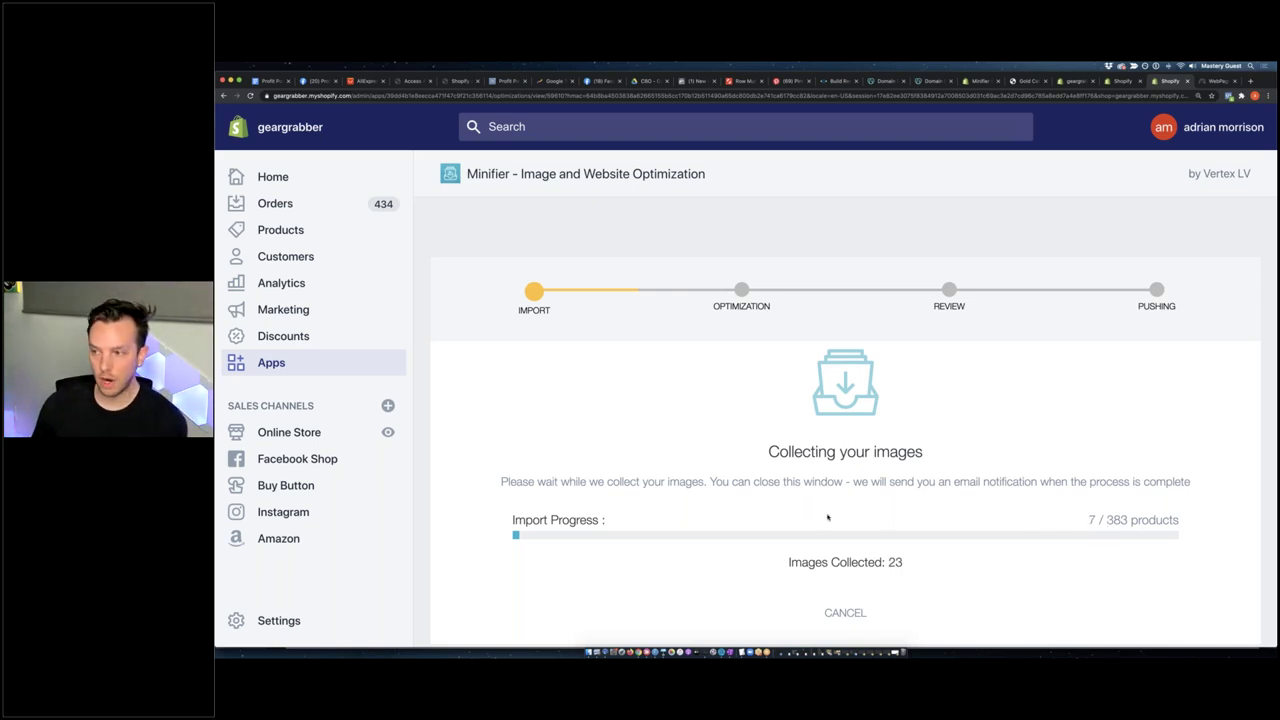
Watch Minifier collect the store's images until 53 of 383 products are imported
scroll(686, 514, "down", 2)
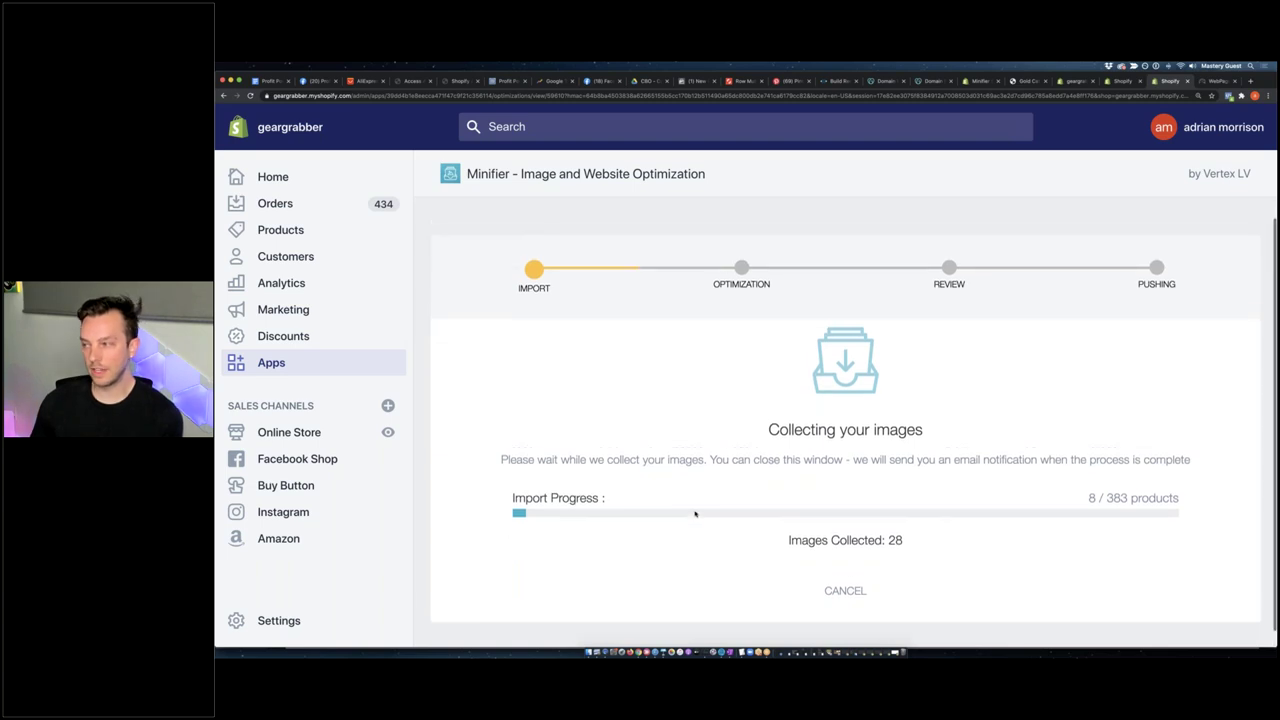
scroll(691, 514, "up", 1)
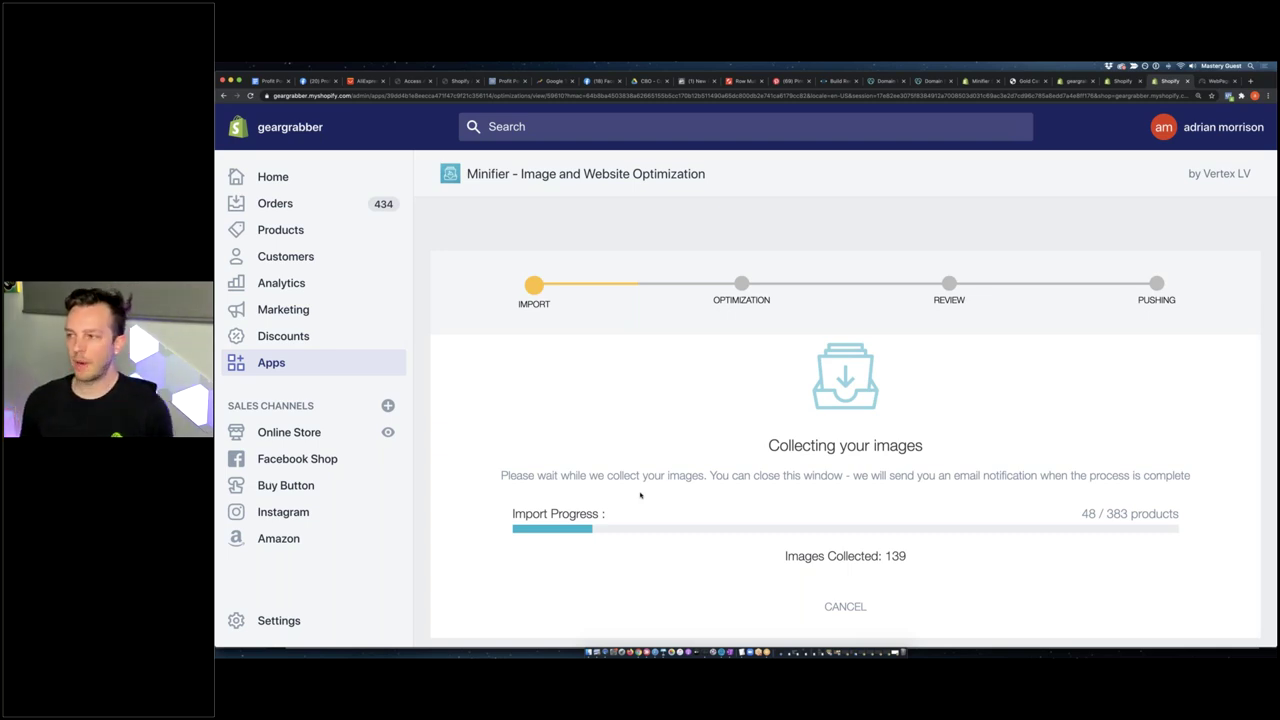
scroll(712, 465, "down", 1)
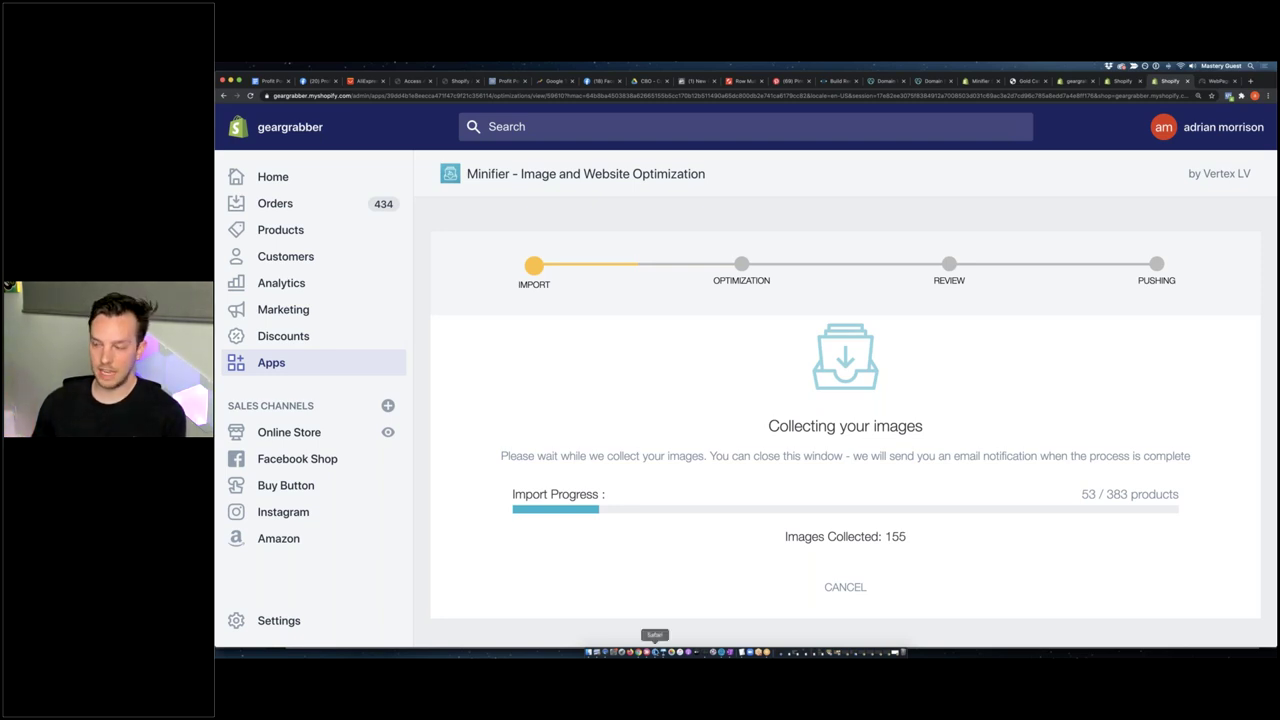
In OneNote, add a green-highlighted note to reduce product image size using the Minifier App
left_click(604, 651)
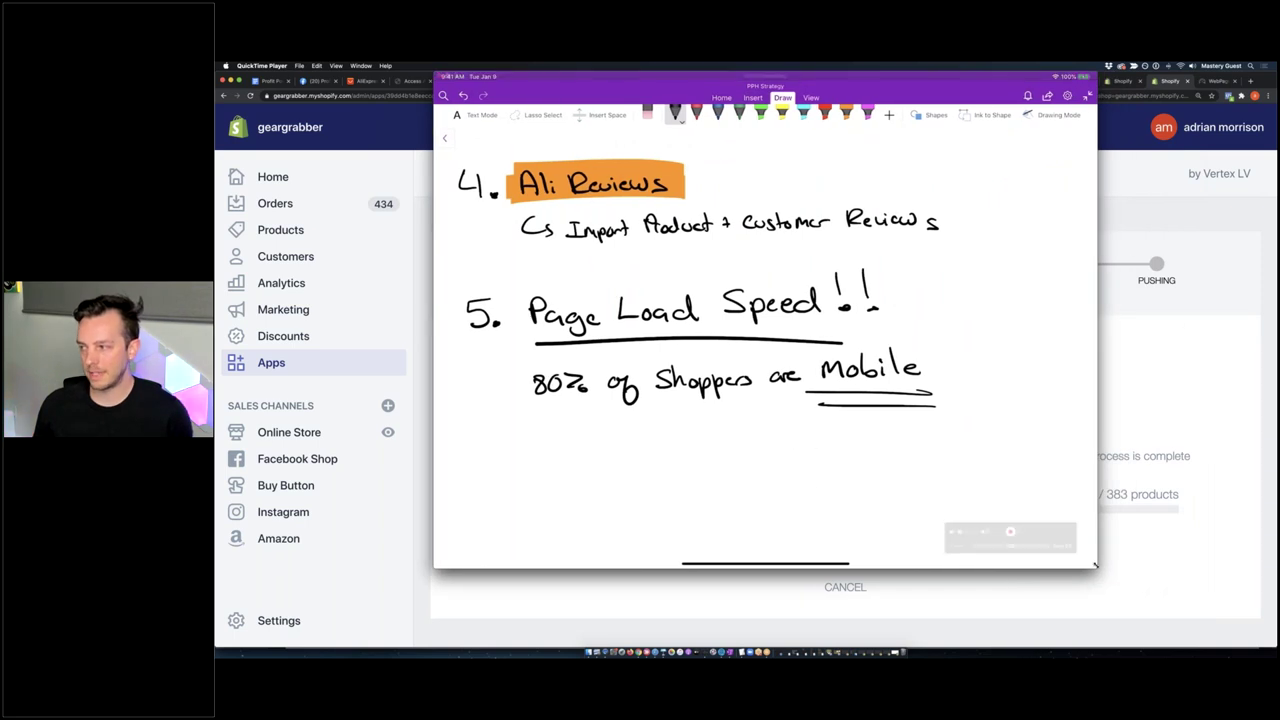
left_click_drag(1110, 570, 1155, 635)
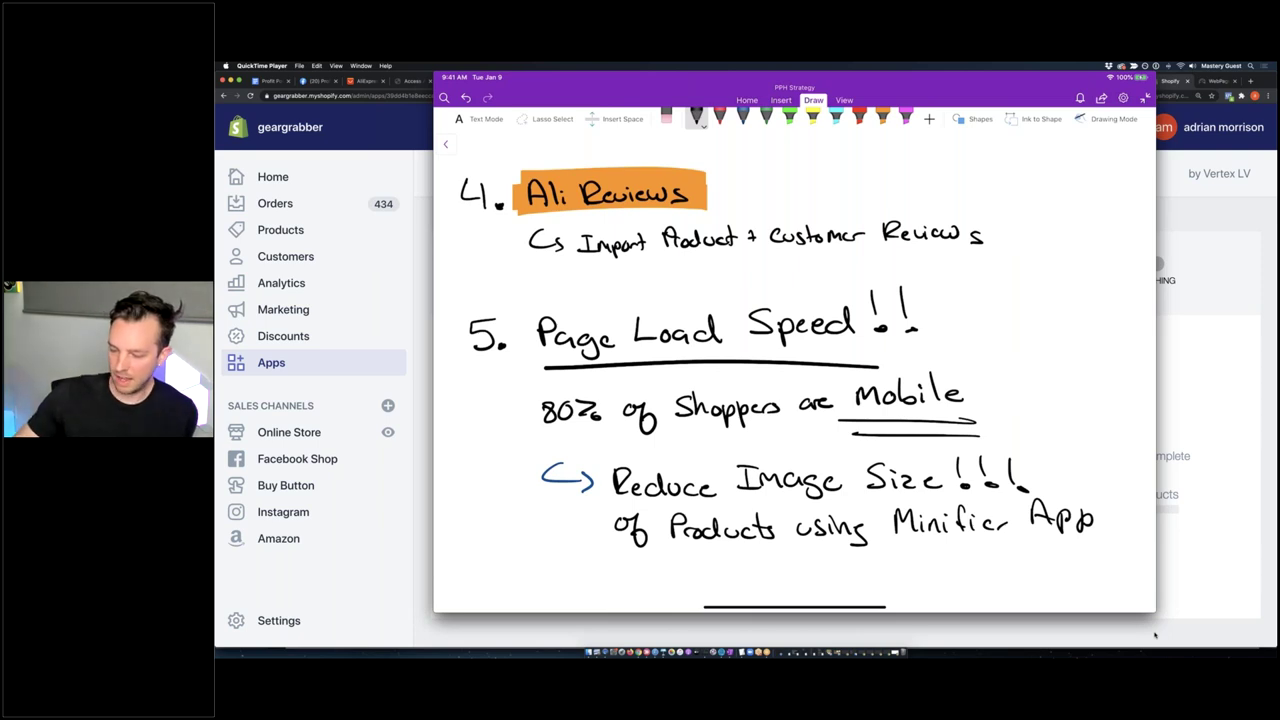
scroll(777, 380, "down", 3)
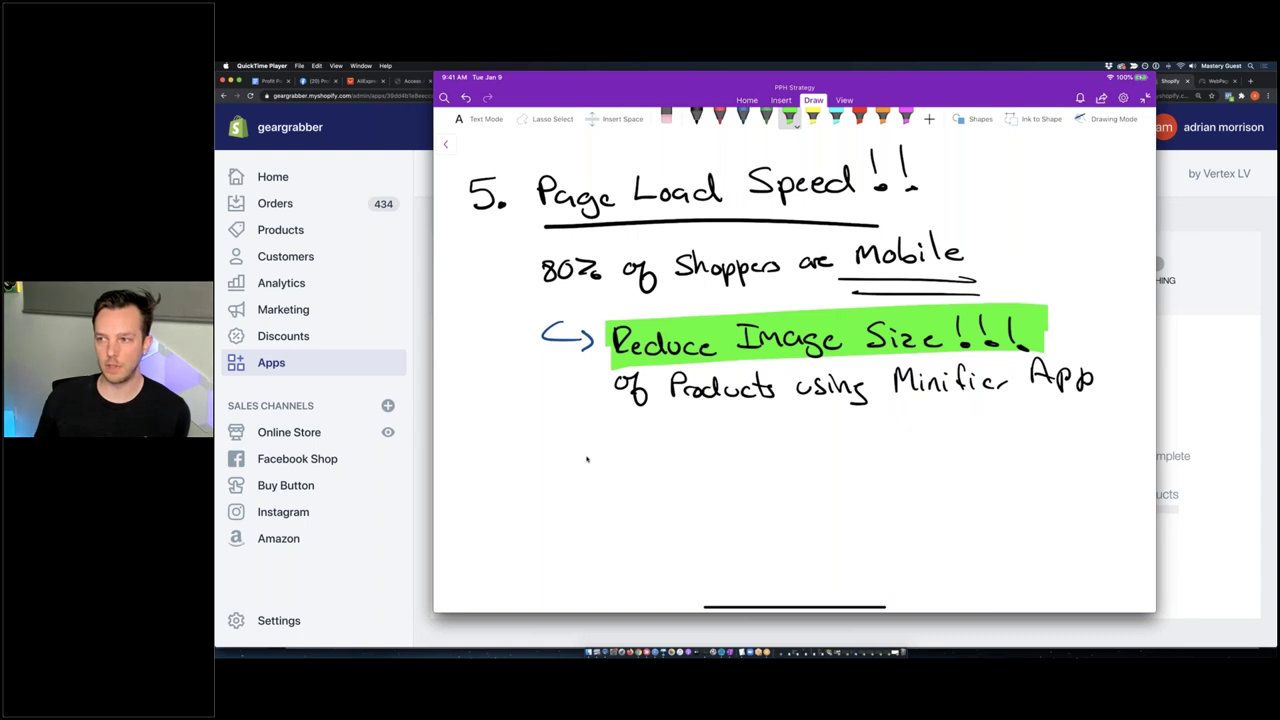
left_click(418, 423)
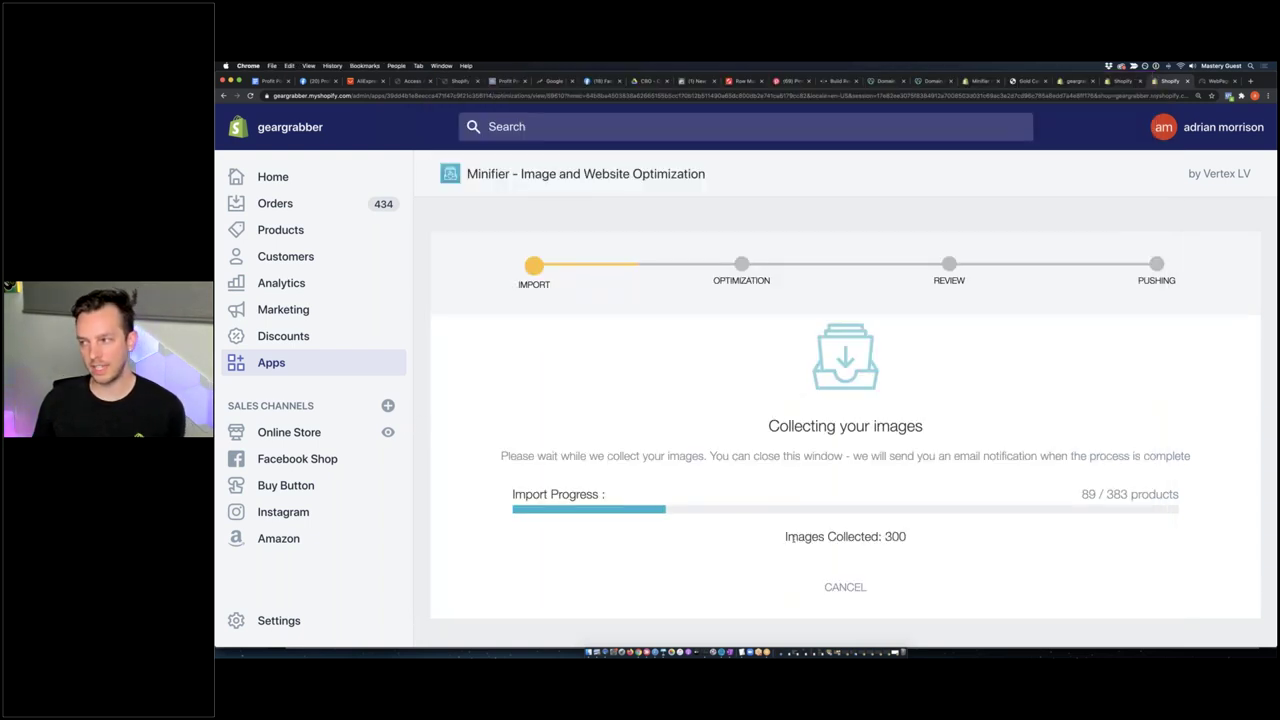
Check the import at 105 of 383 products and 338 images, then return to OneNote
triple_click(893, 536)
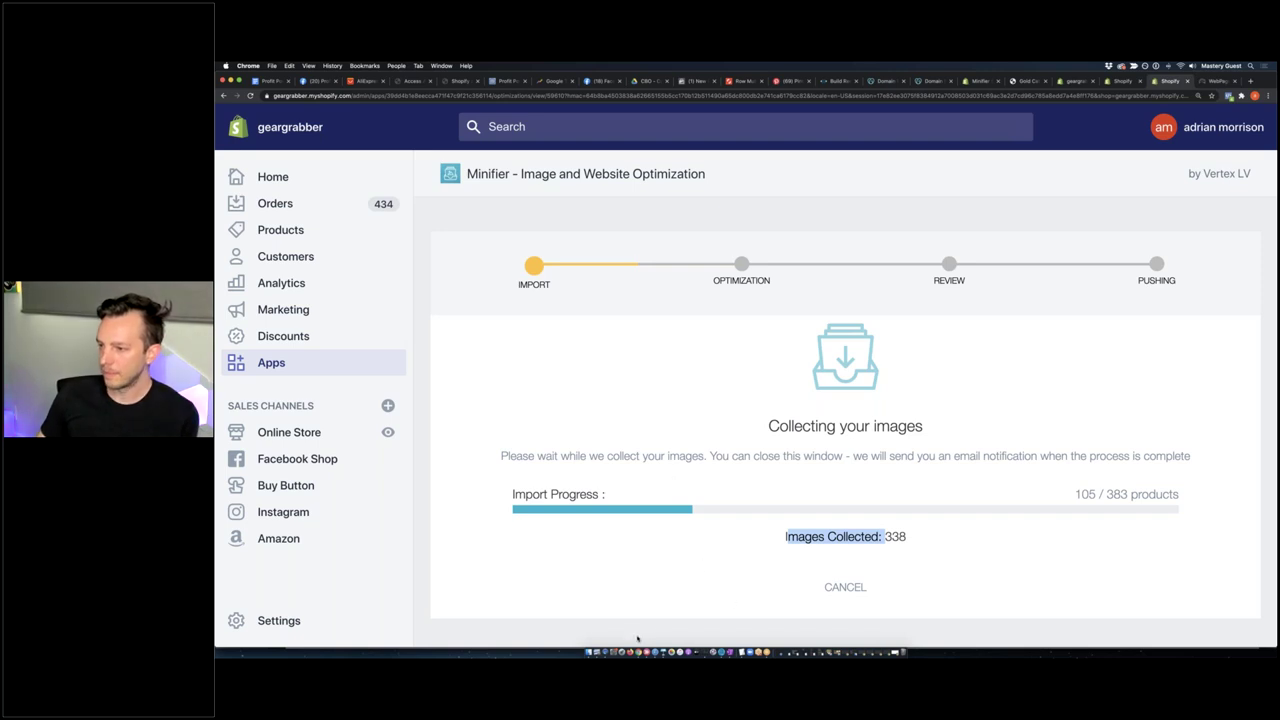
left_click(606, 651)
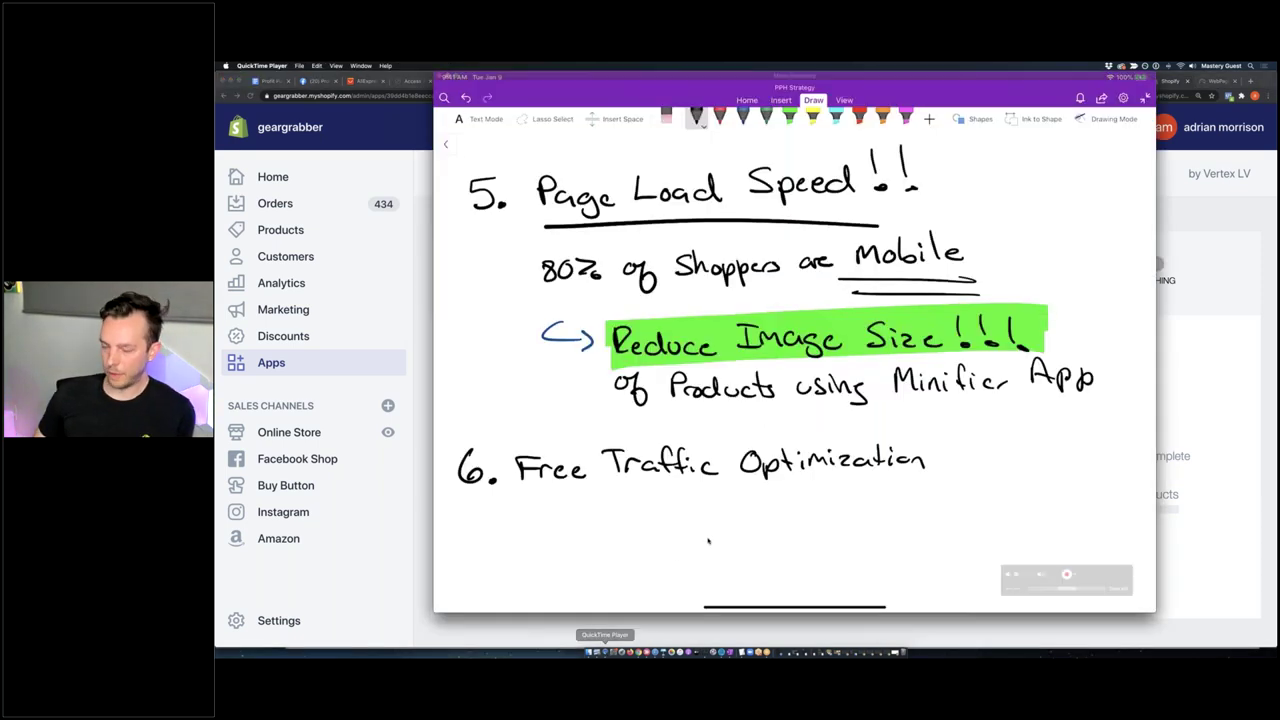
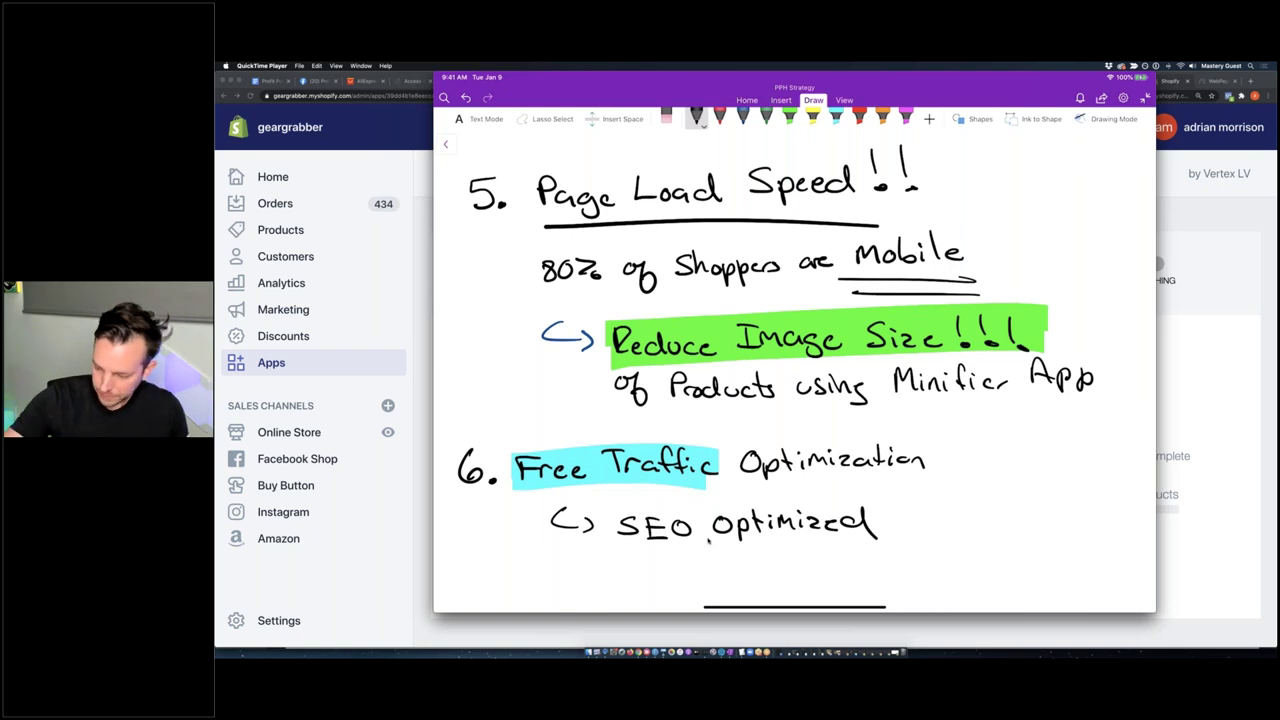
Set up a thicker red pen in OneNote, erasing the trial mark beside Optimization
left_click(720, 116)
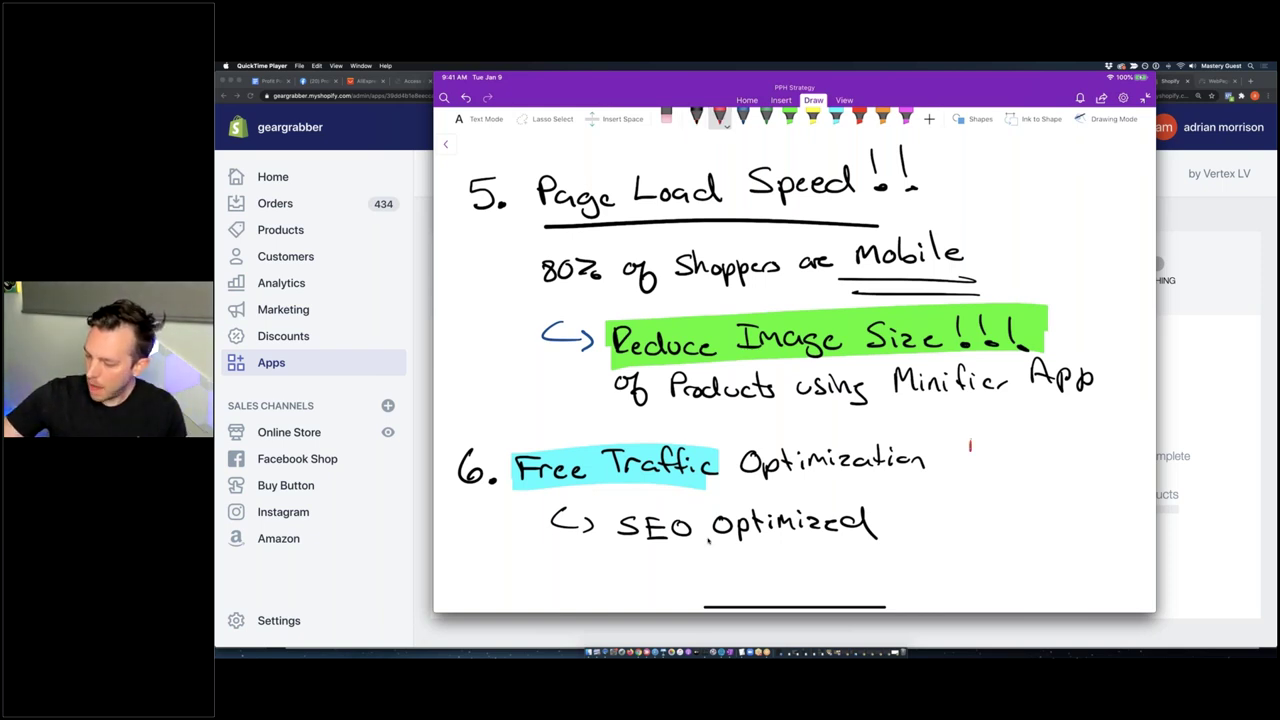
left_click_drag(971, 434, 987, 436)
left_click(720, 116)
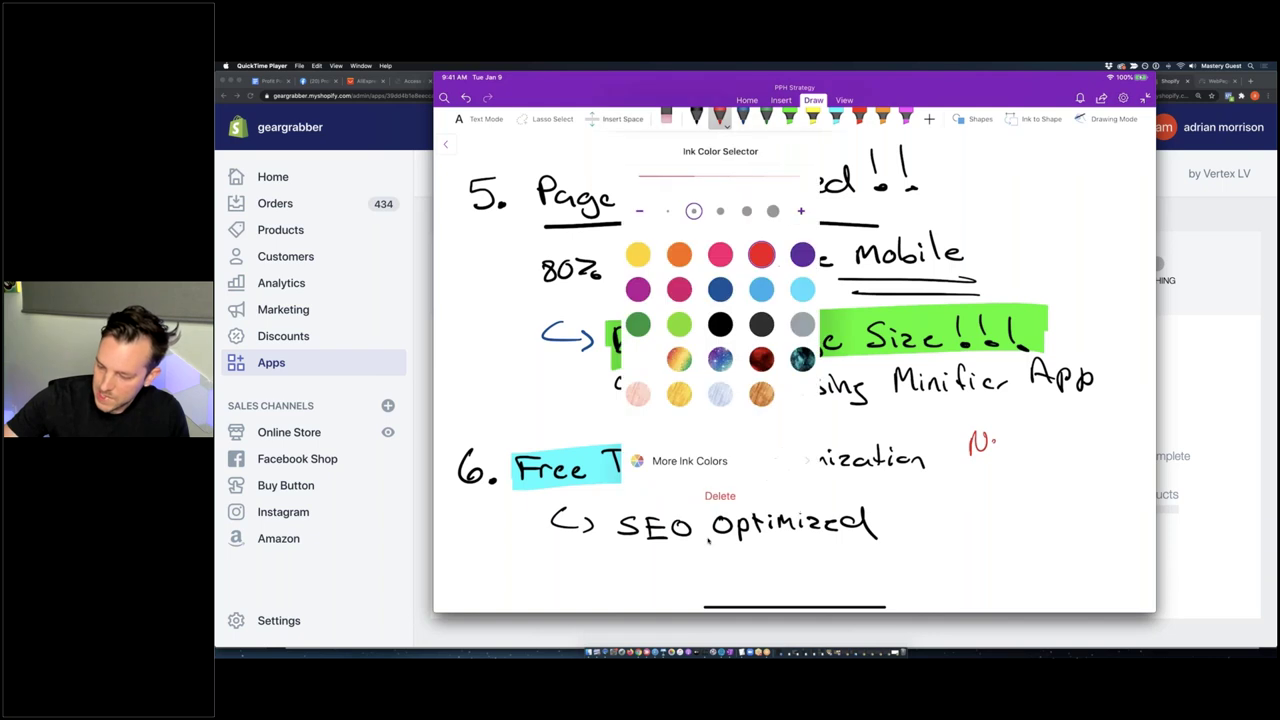
left_click(746, 210)
left_click(720, 116)
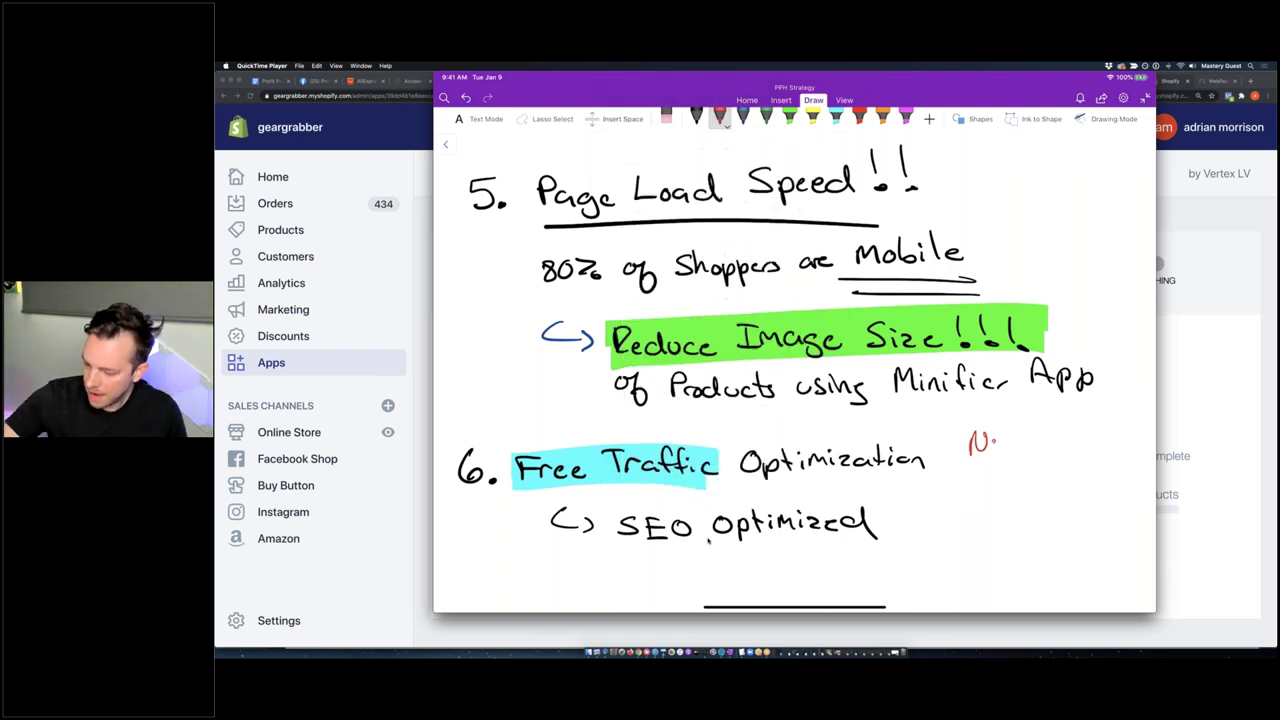
left_click(666, 116)
left_click(978, 443)
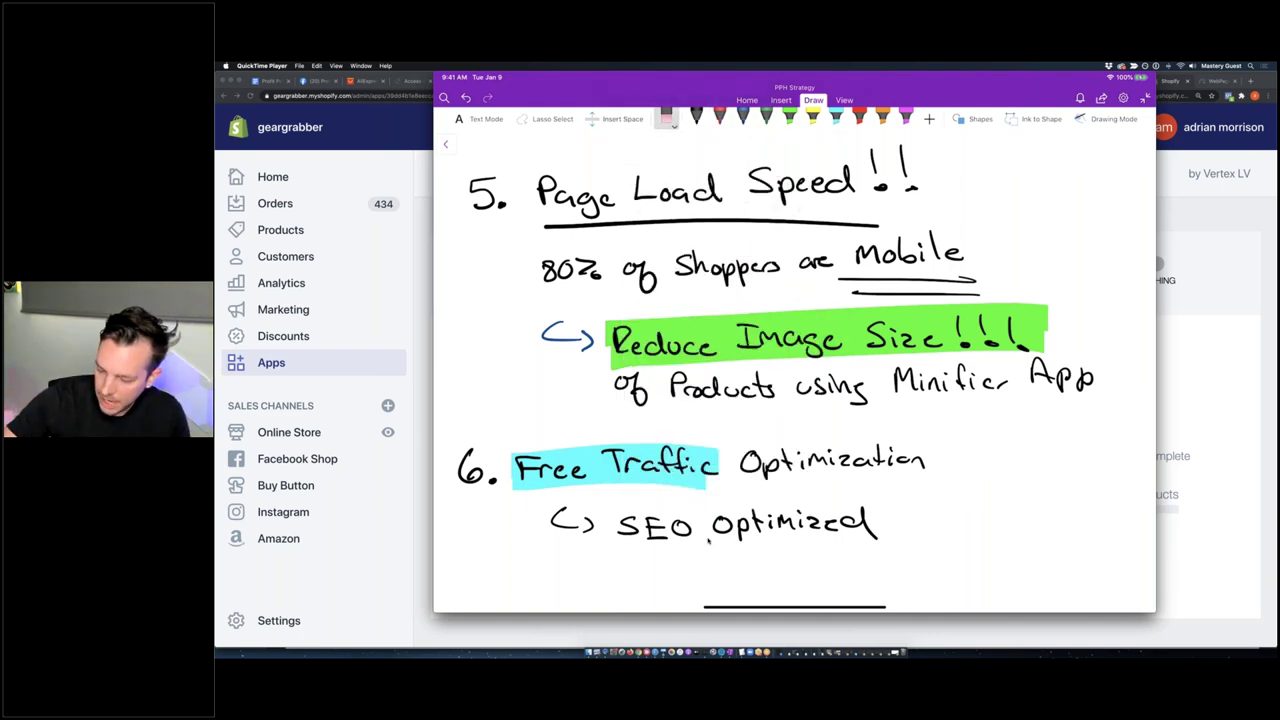
left_click(720, 116)
Handwrite 'Netflix Example!!' in red right of Optimization and undo the stray ink dot
mouse_move(968, 434)
left_mouse_down()
mouse_move(968, 452)
mouse_move(988, 428)
mouse_move(1030, 452)
mouse_move(1044, 424)
mouse_move(1040, 444)
left_mouse_up()
mouse_move(1052, 440)
left_mouse_down()
mouse_move(1055, 426)
mouse_move(1096, 456)
left_mouse_up()
mouse_move(970, 472)
left_mouse_down()
mouse_move(1000, 496)
mouse_move(1046, 488)
mouse_move(1052, 500)
mouse_move(1074, 468)
mouse_move(1092, 486)
mouse_move(1116, 480)
left_mouse_up()
left_click(1108, 489)
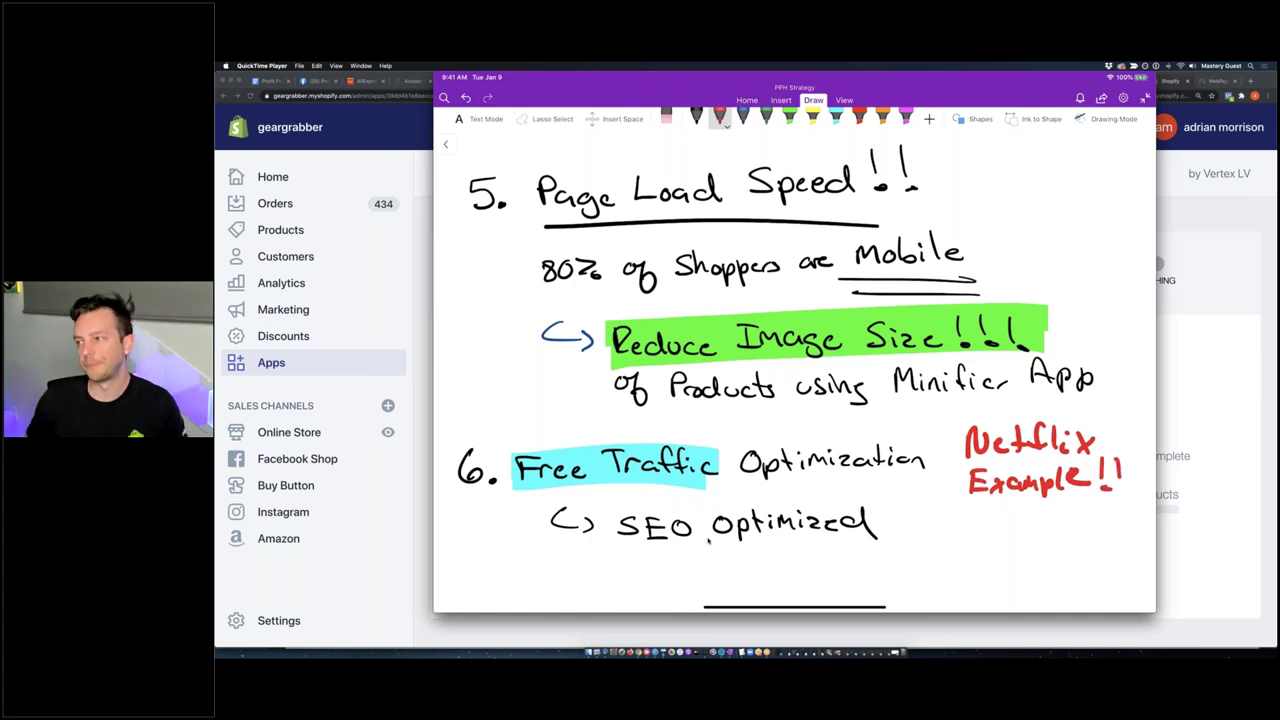
left_click(1122, 488)
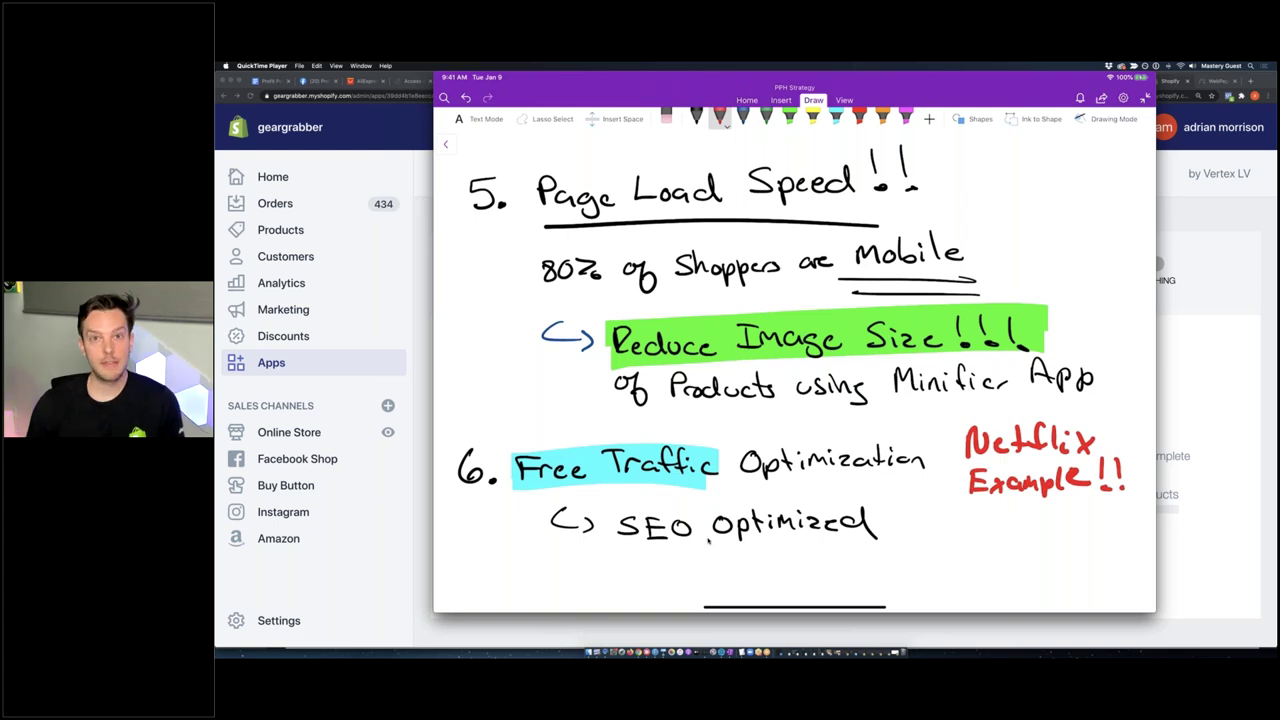
key("ctrl+z")
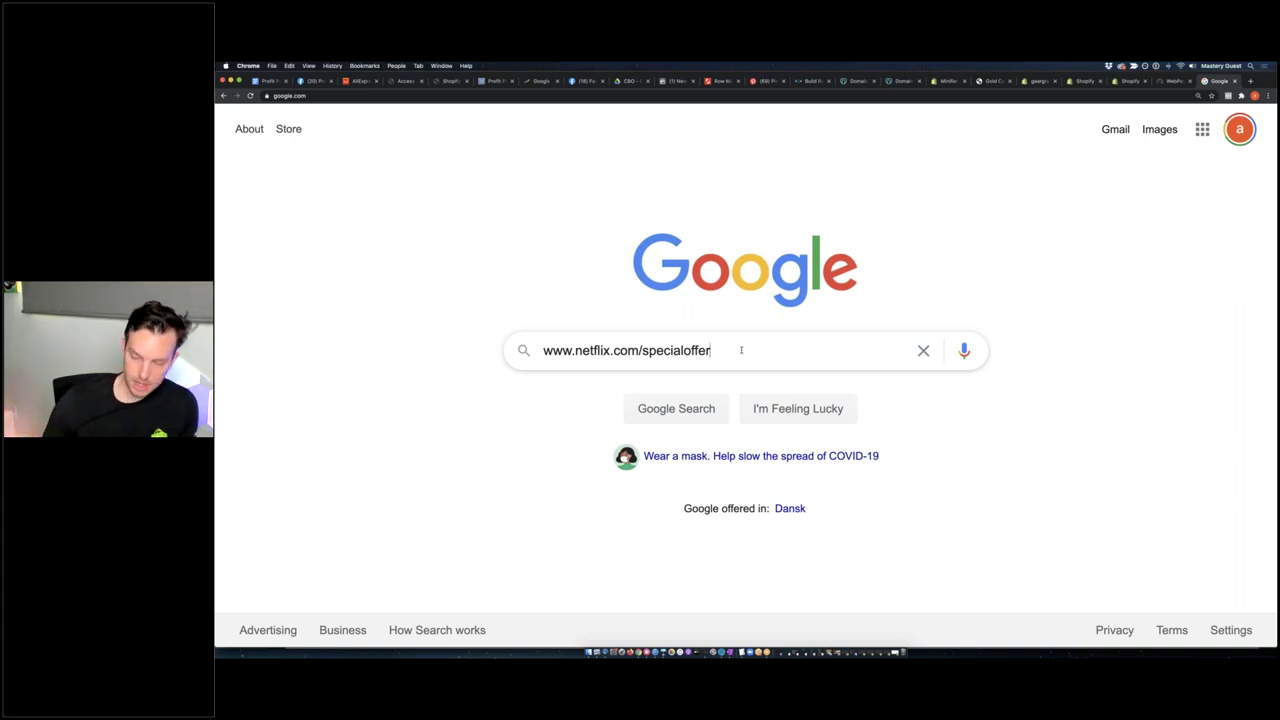
key("Return")
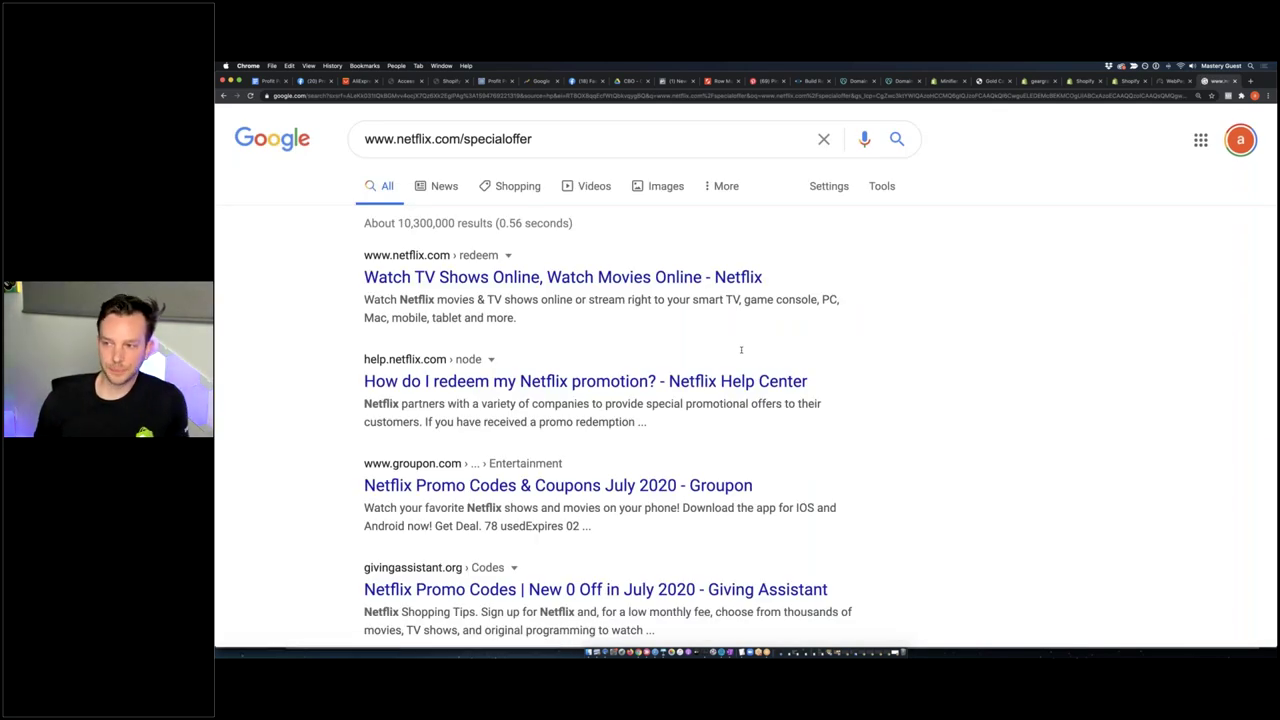
scroll(363, 334, "down", 3)
scroll(362, 330, "down", 9)
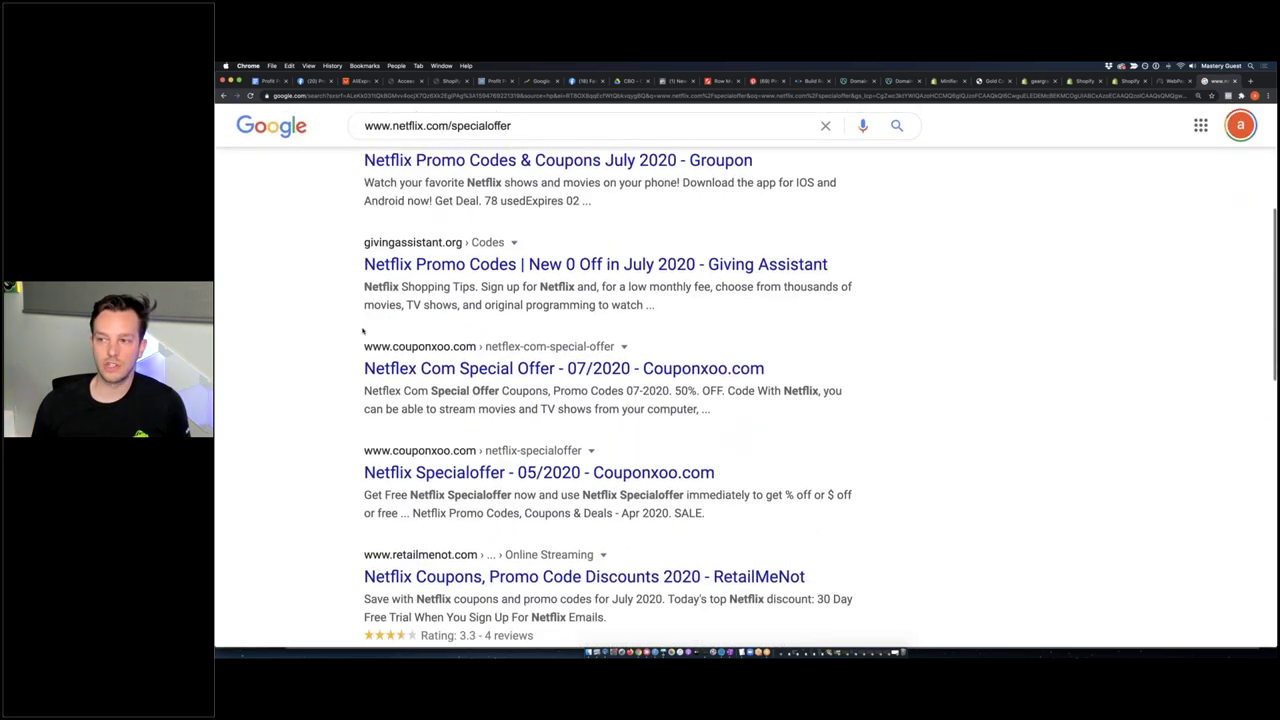
scroll(362, 330, "down", 9)
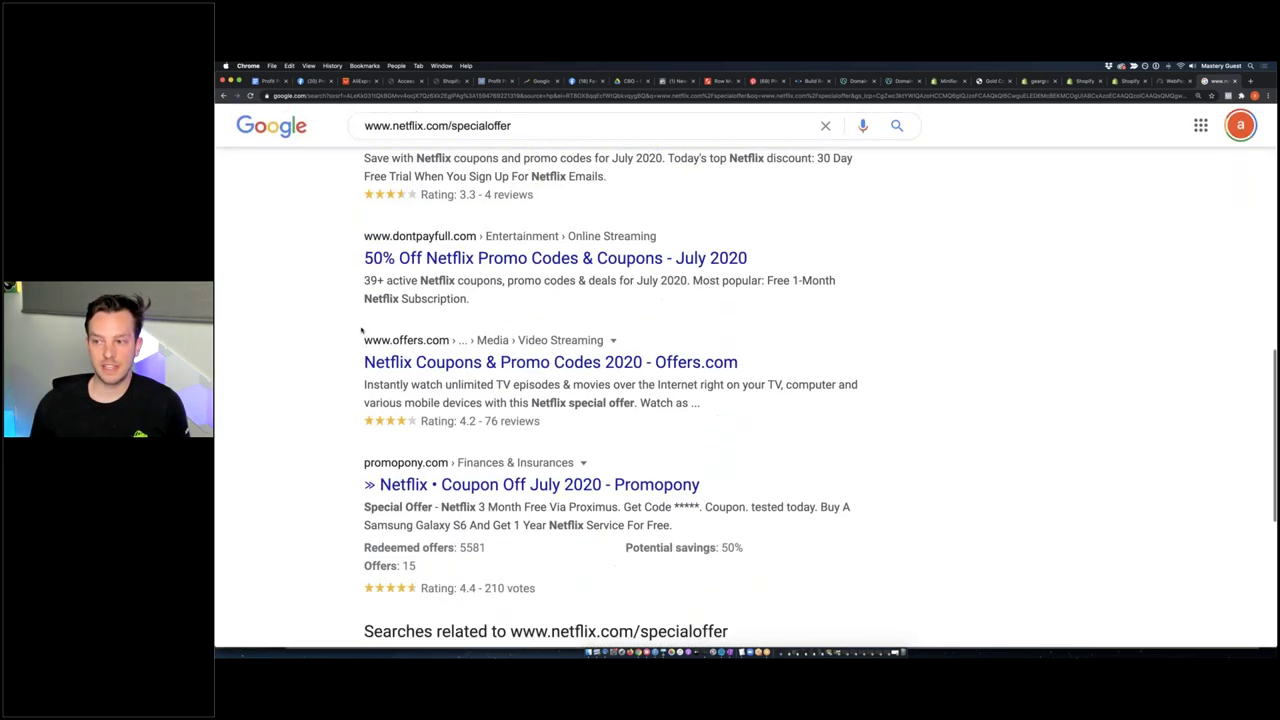
scroll(362, 330, "down", 3)
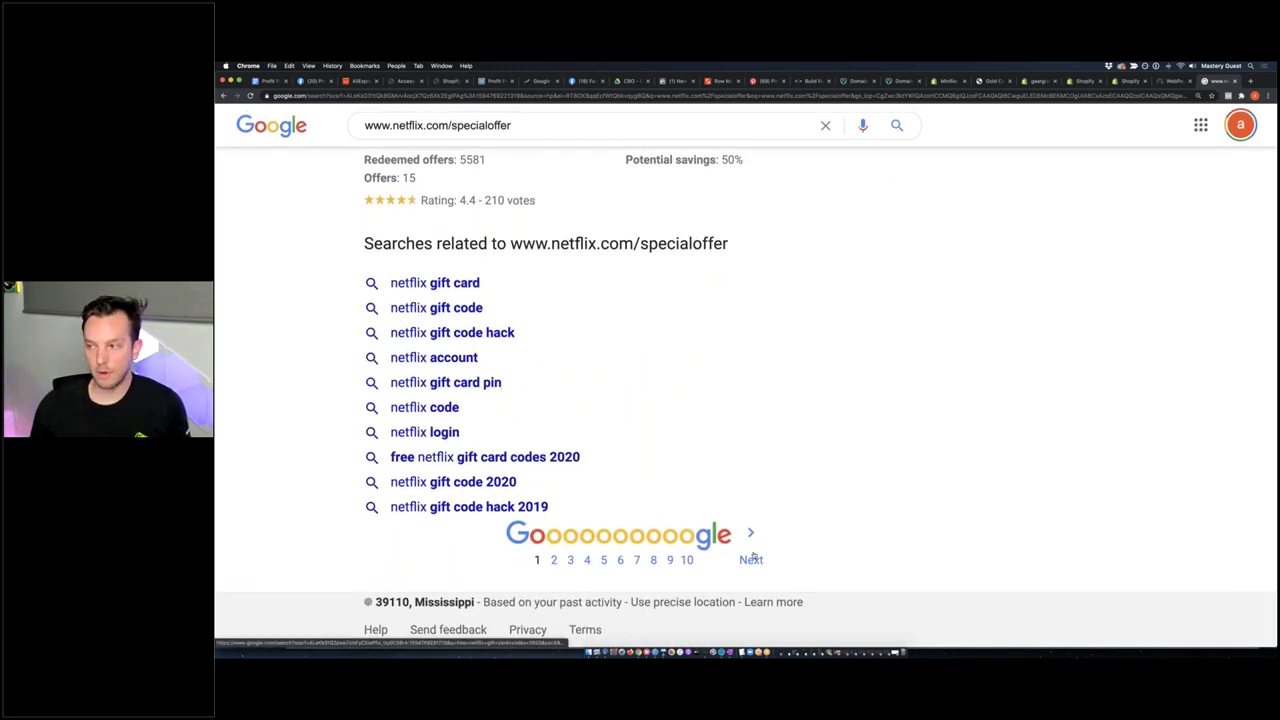
Move to page 2 of the results and scroll through them
left_click(750, 533)
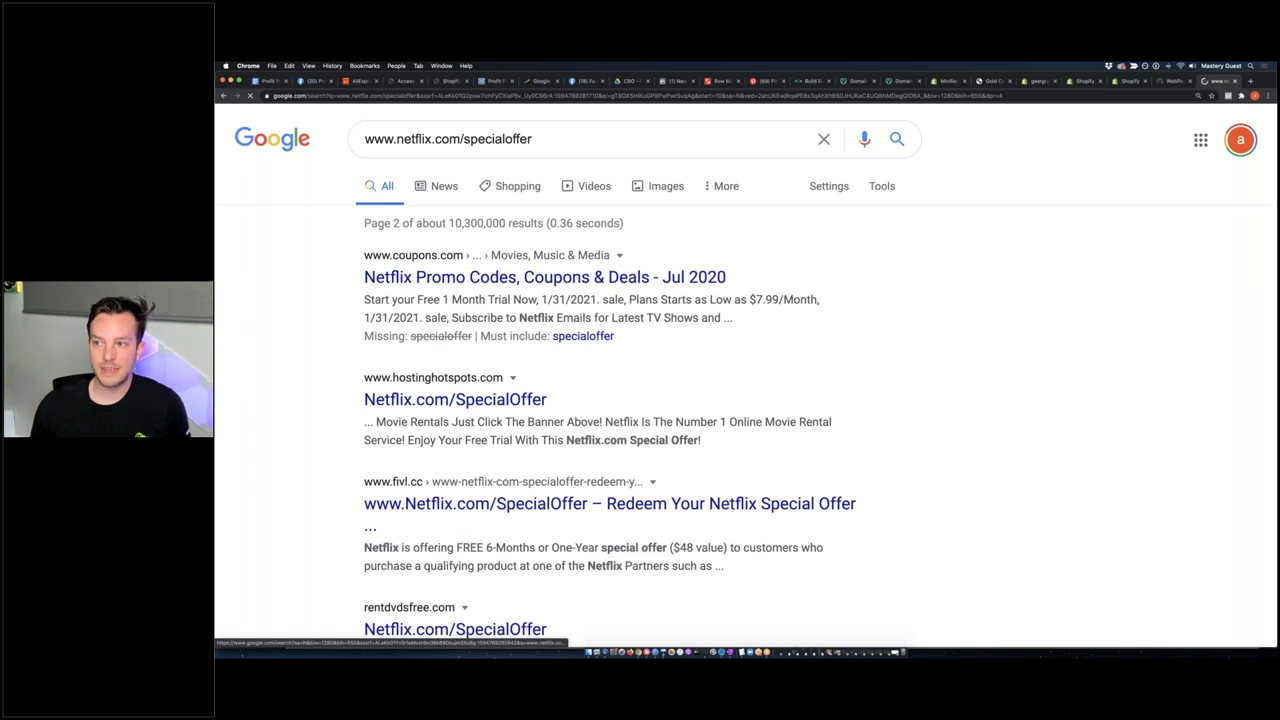
scroll(751, 375, "down", 1)
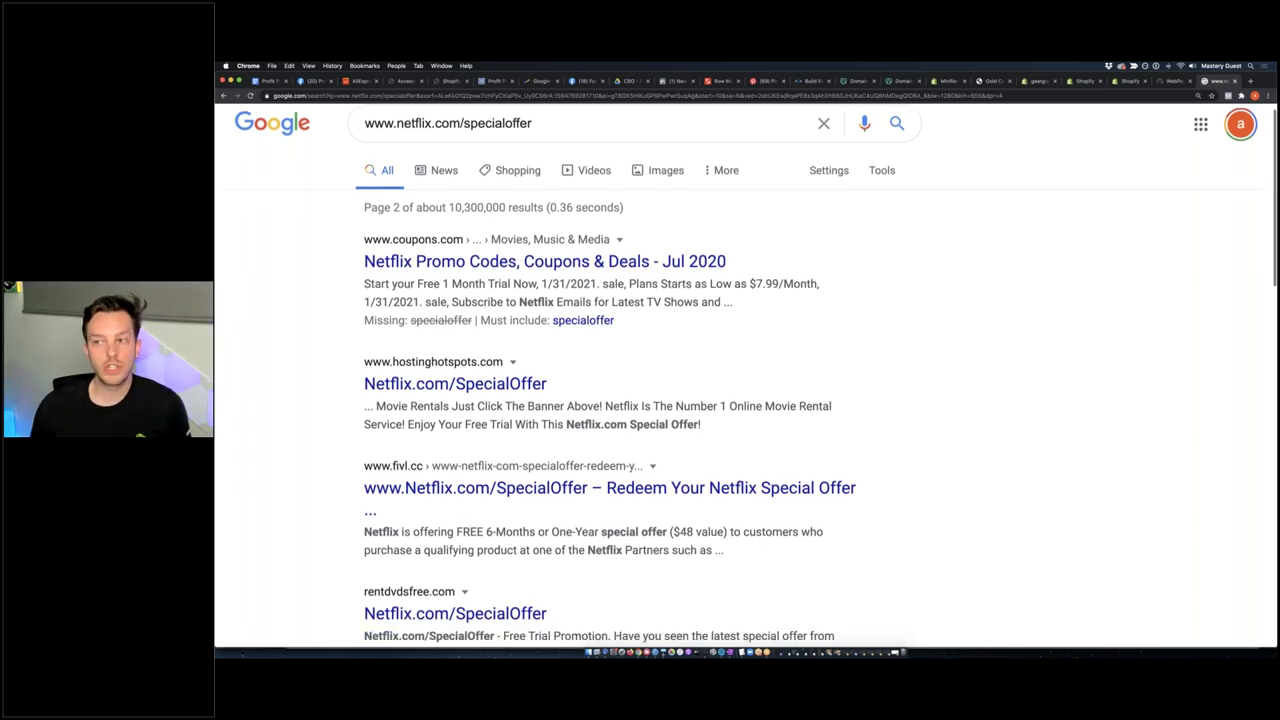
scroll(746, 366, "down", 5)
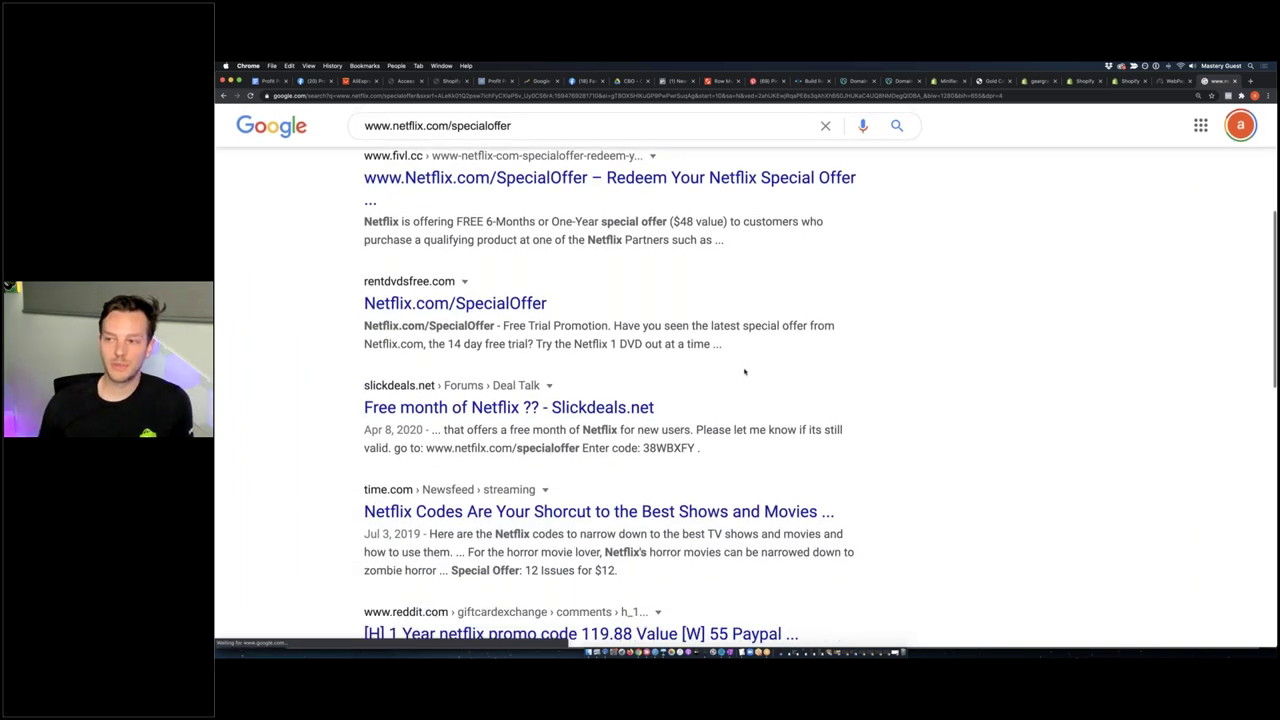
scroll(746, 397, "down", 4)
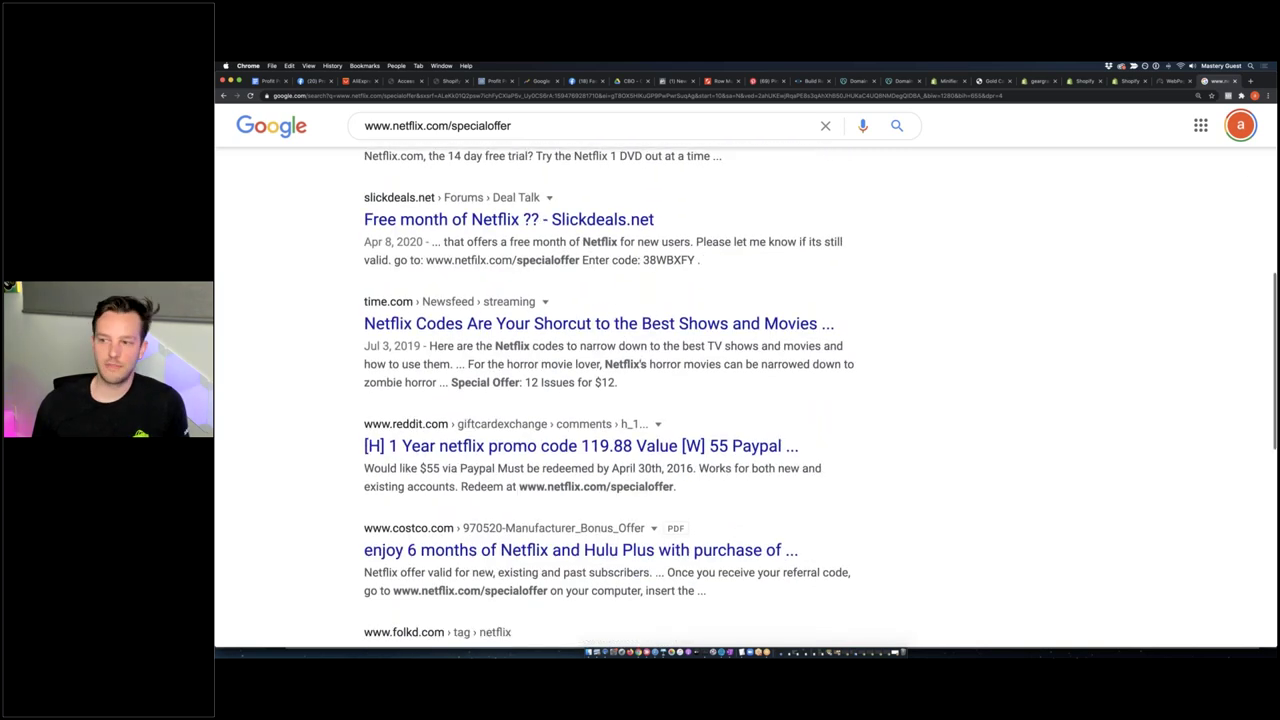
scroll(746, 397, "up", 10)
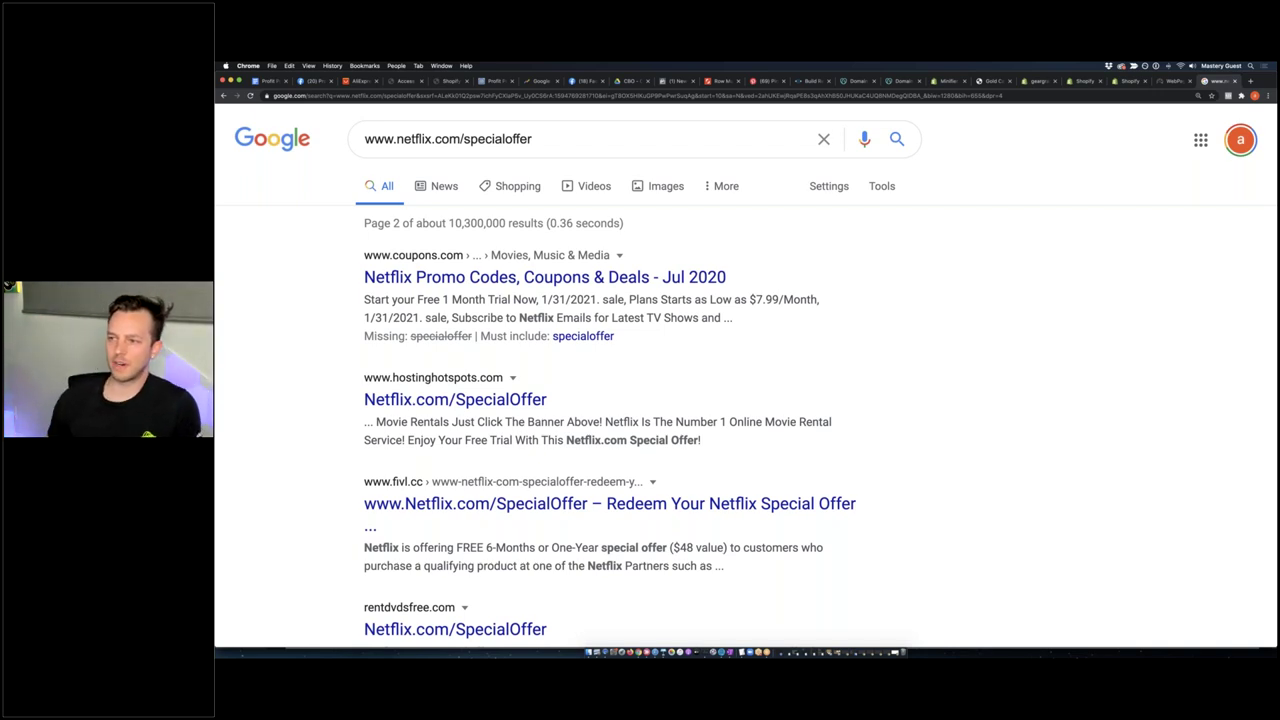
scroll(725, 365, "down", 5)
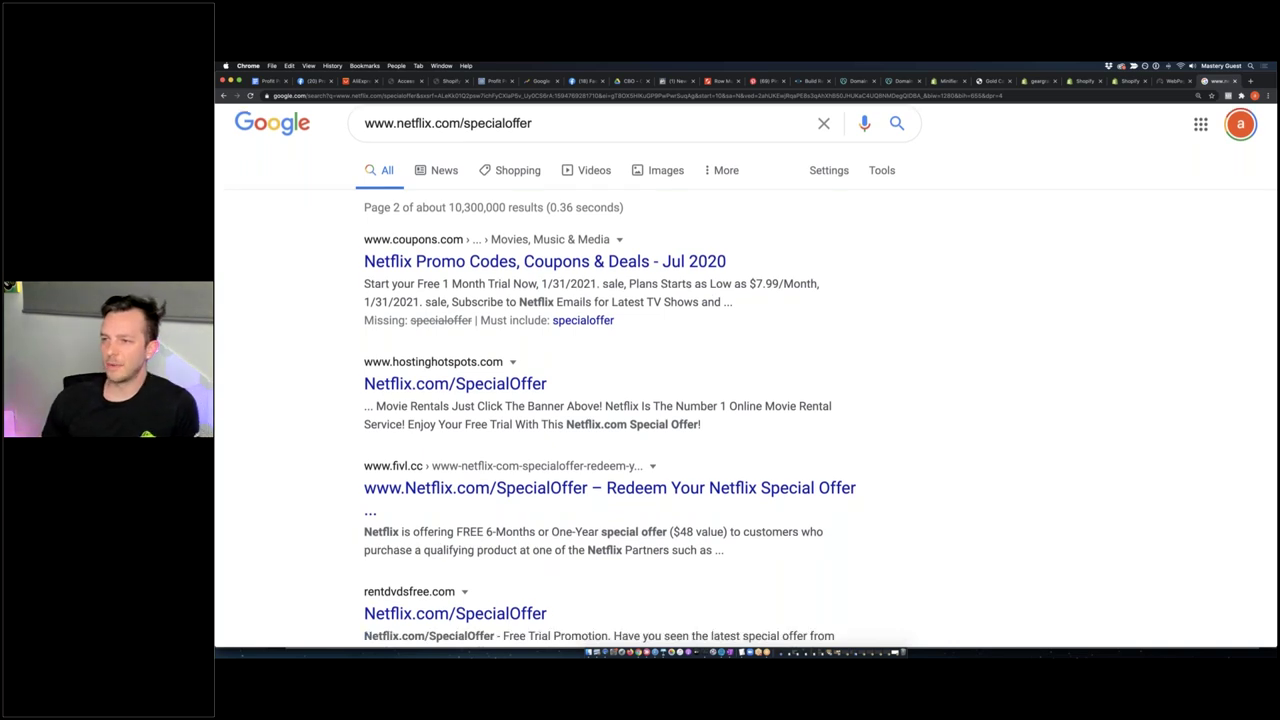
scroll(733, 373, "down", 4)
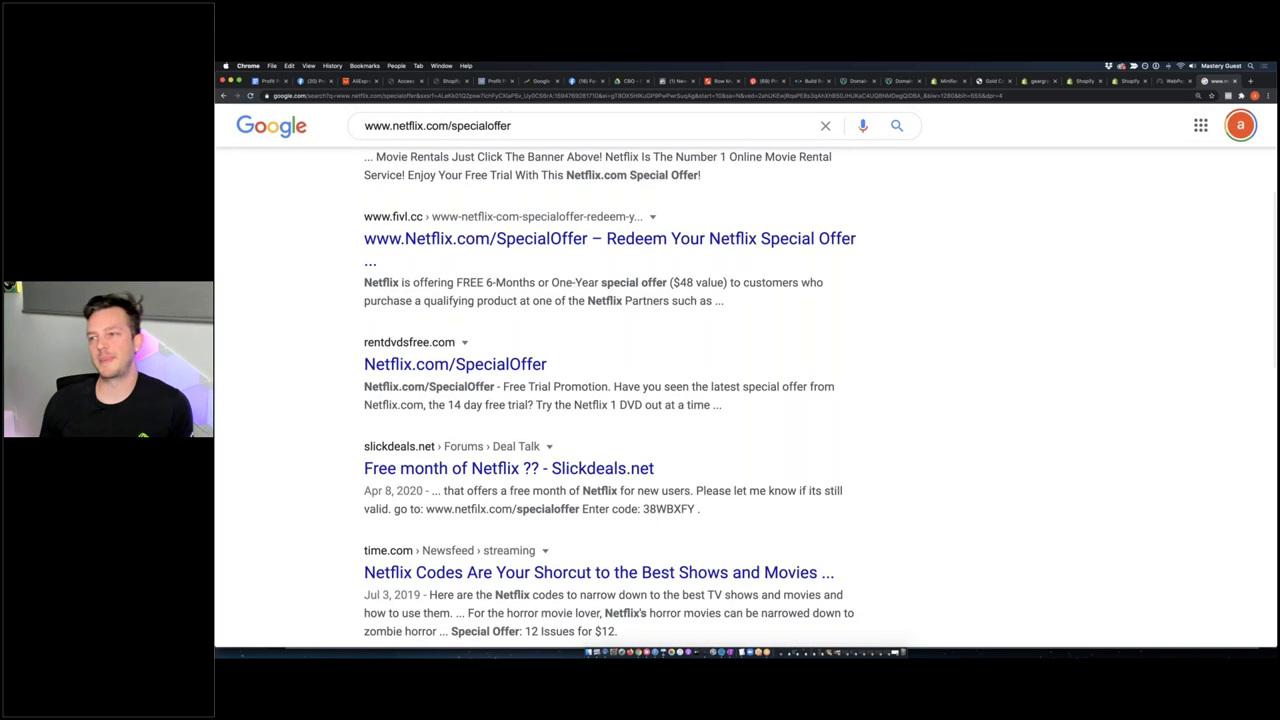
scroll(671, 346, "down", 9)
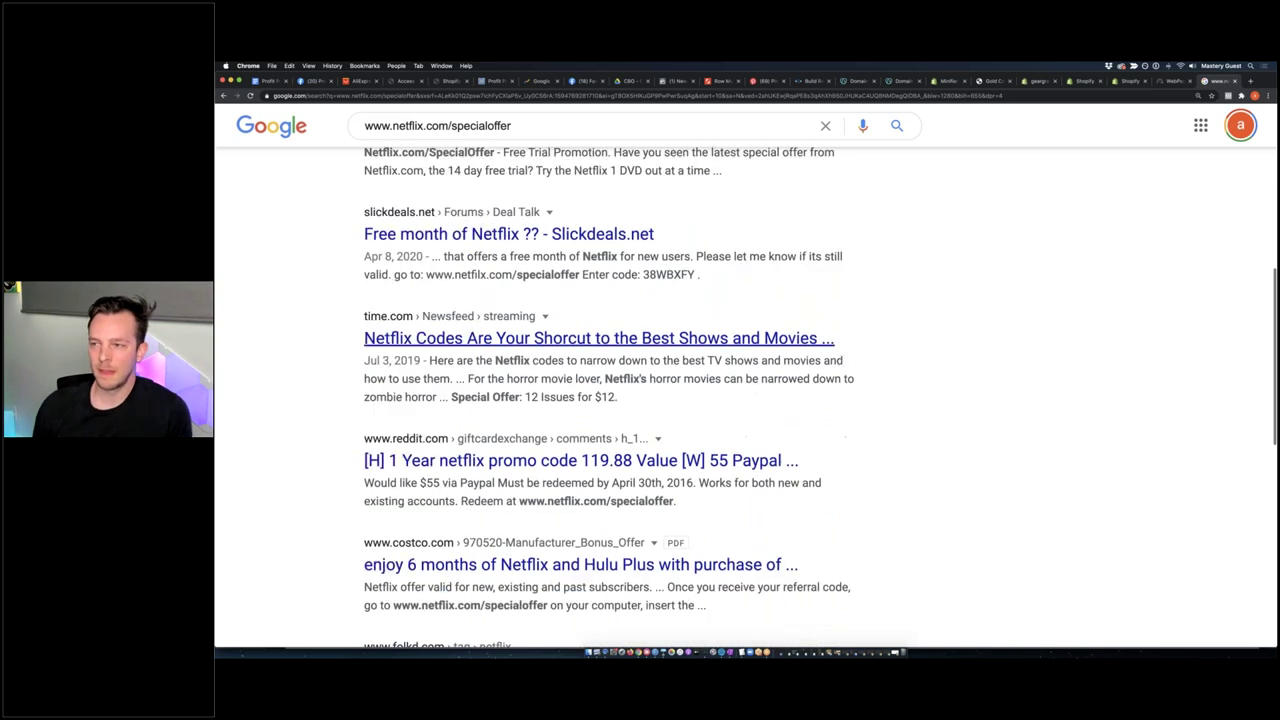
scroll(671, 346, "down", 1)
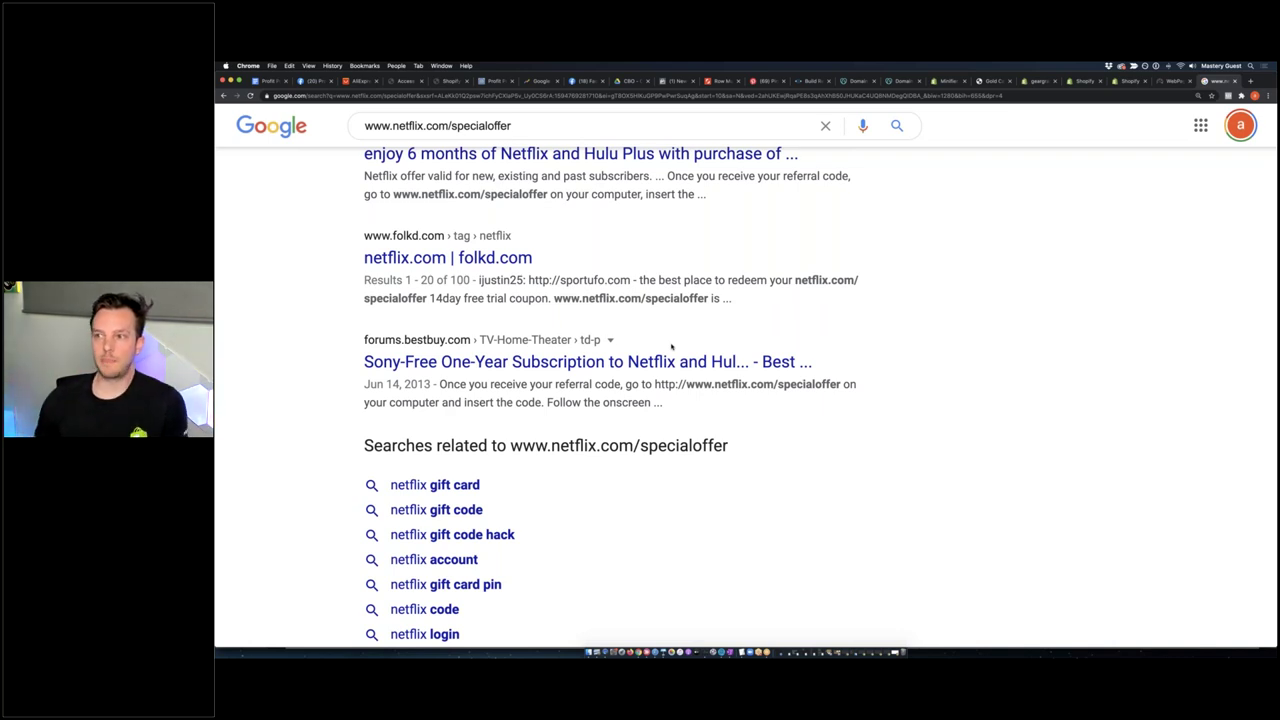
scroll(660, 355, "up", 5)
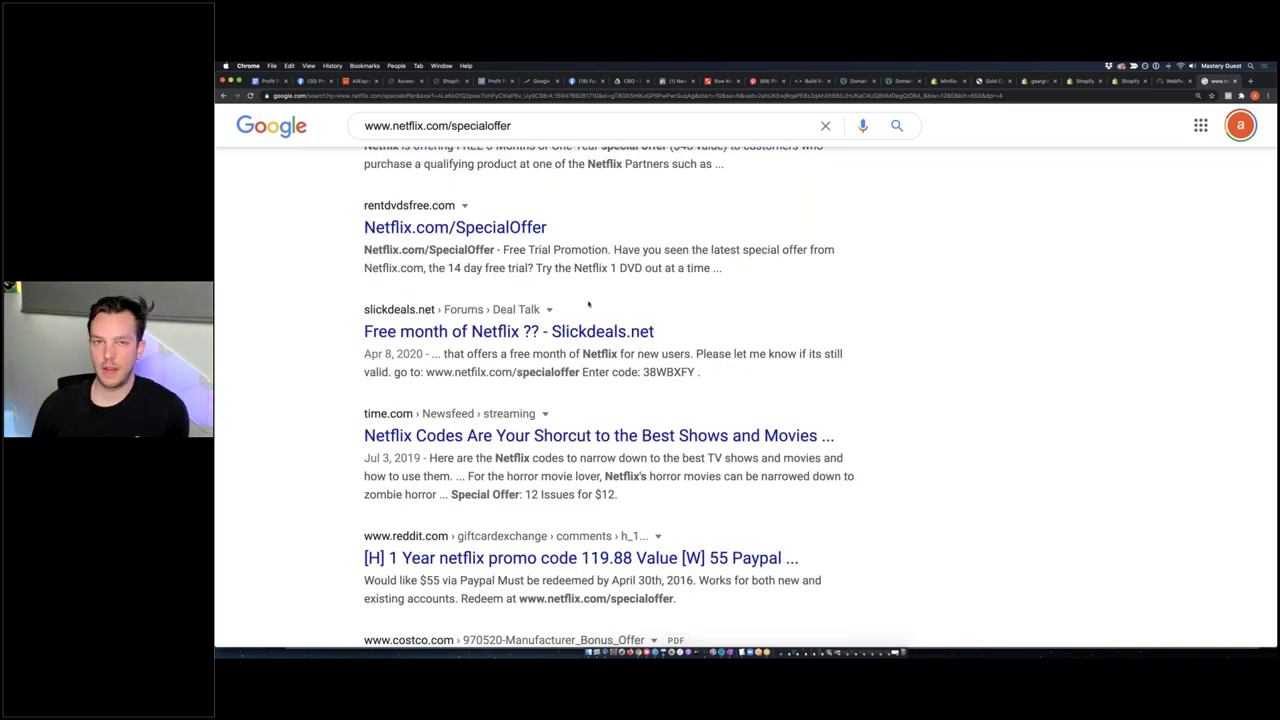
Briefly open the Slickdeals free month of Netflix thread, then return to the results
left_click(548, 331)
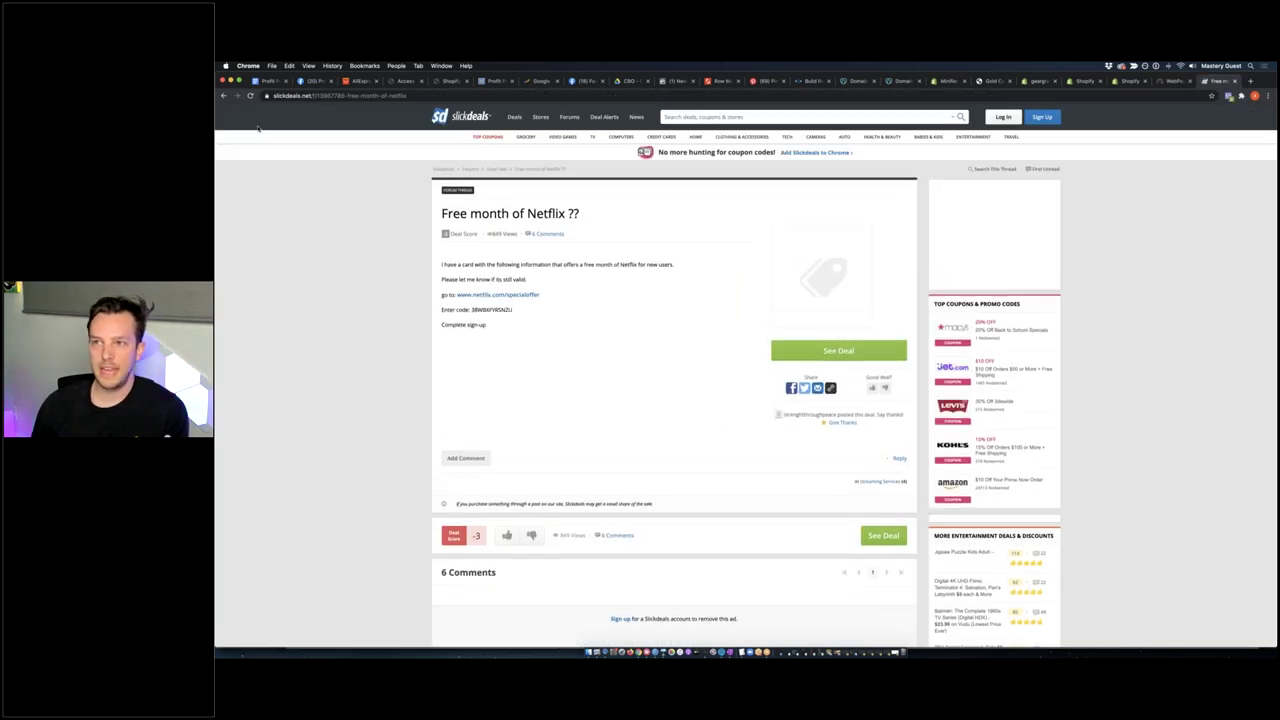
left_click(224, 97)
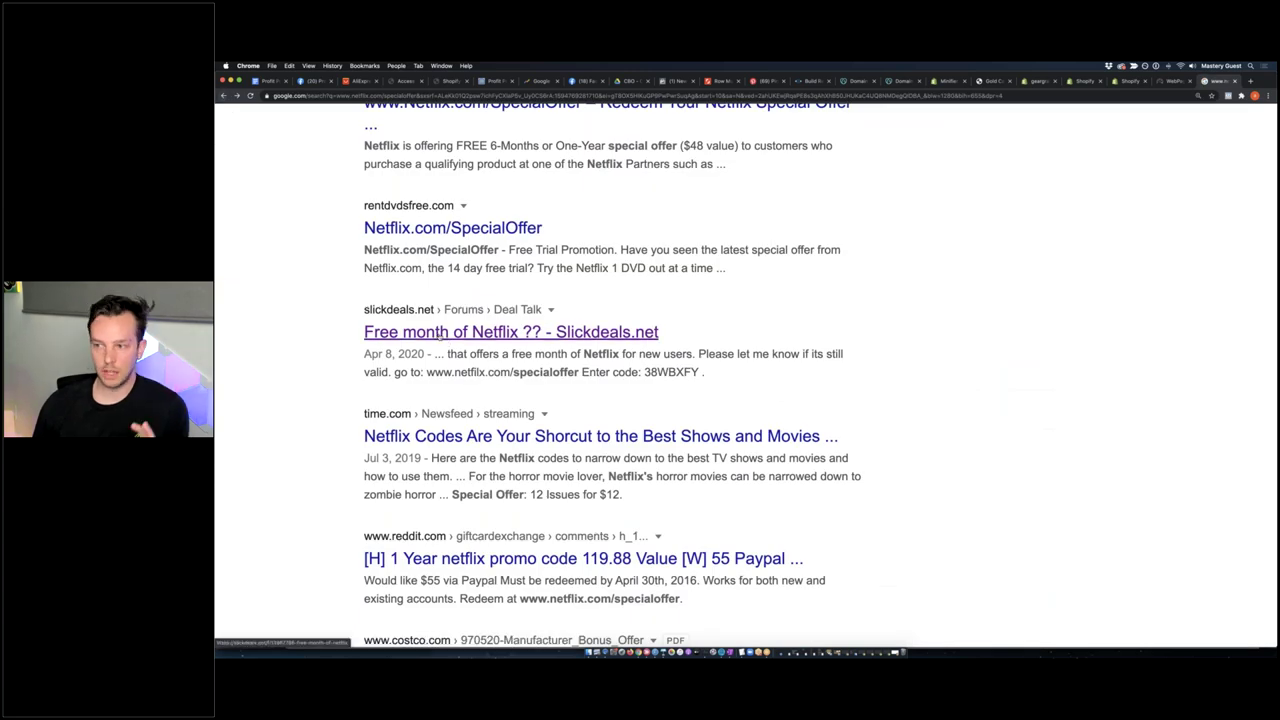
scroll(440, 336, "down", 3)
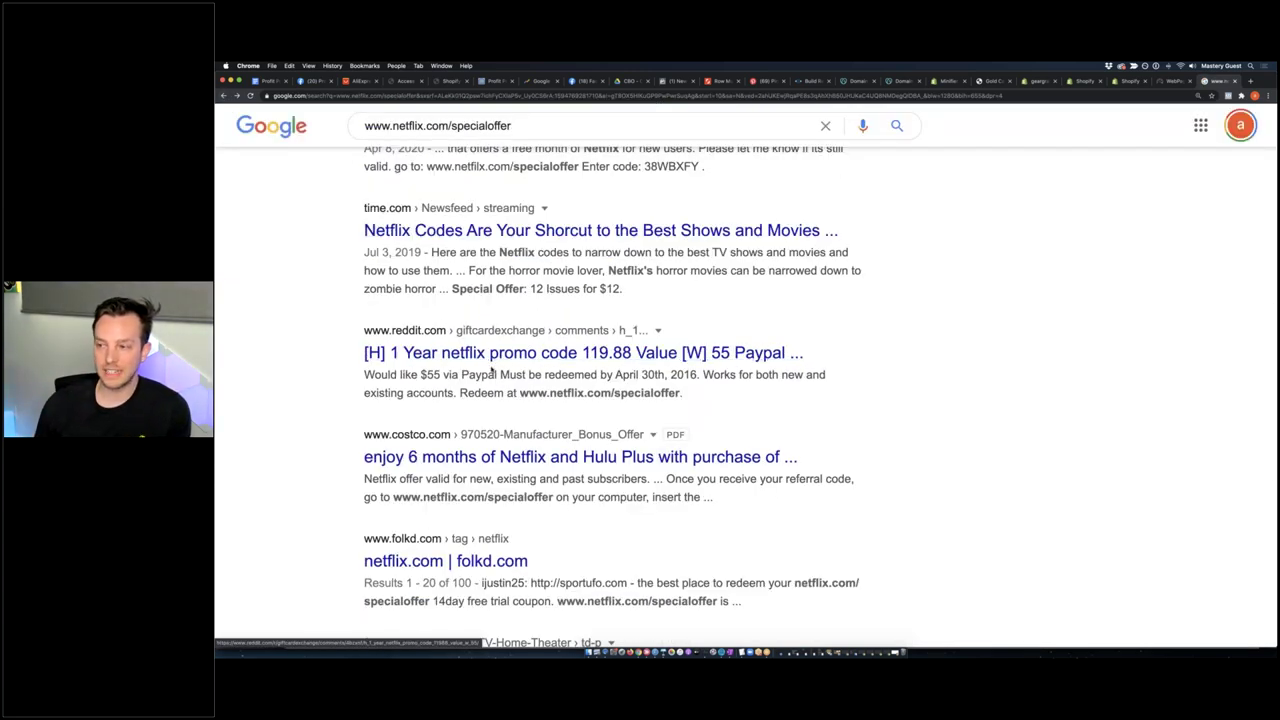
scroll(571, 429, "down", 5)
Page through results 3 and 4 and open the Netflix.com/SpecialOffer result
left_click(784, 560)
scroll(756, 375, "down", 1)
scroll(620, 400, "down", 3)
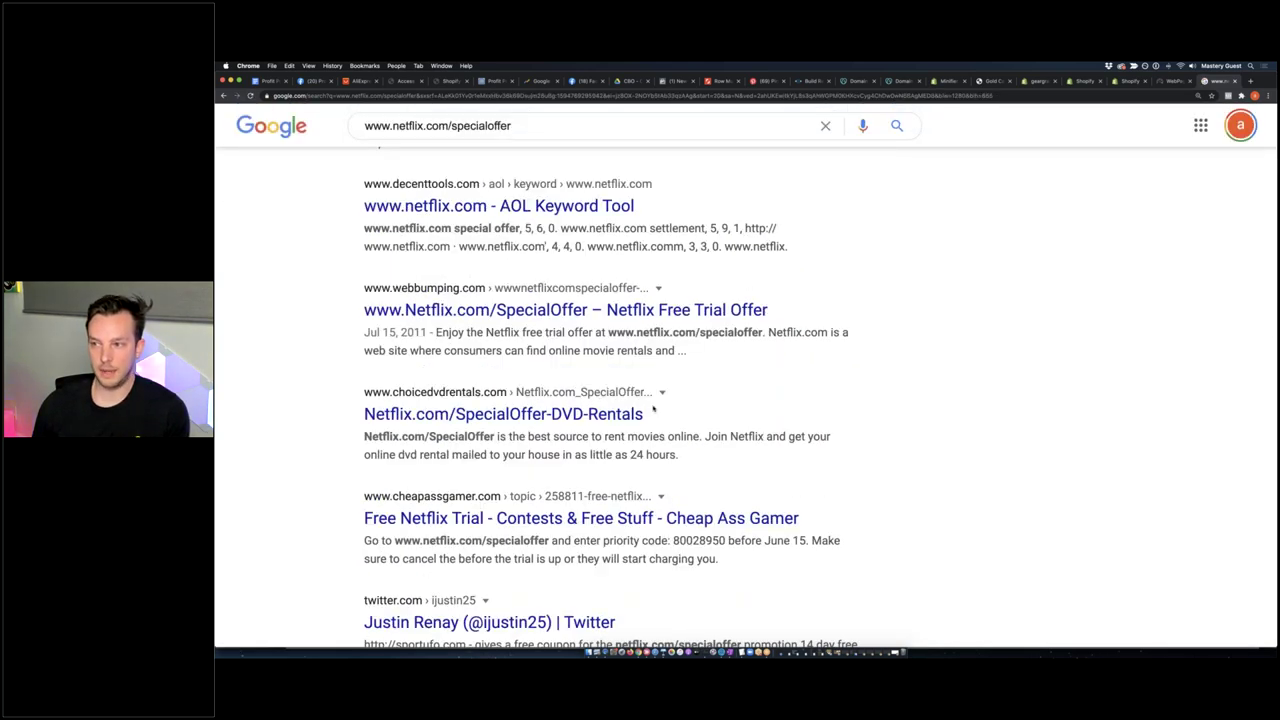
scroll(620, 400, "down", 3)
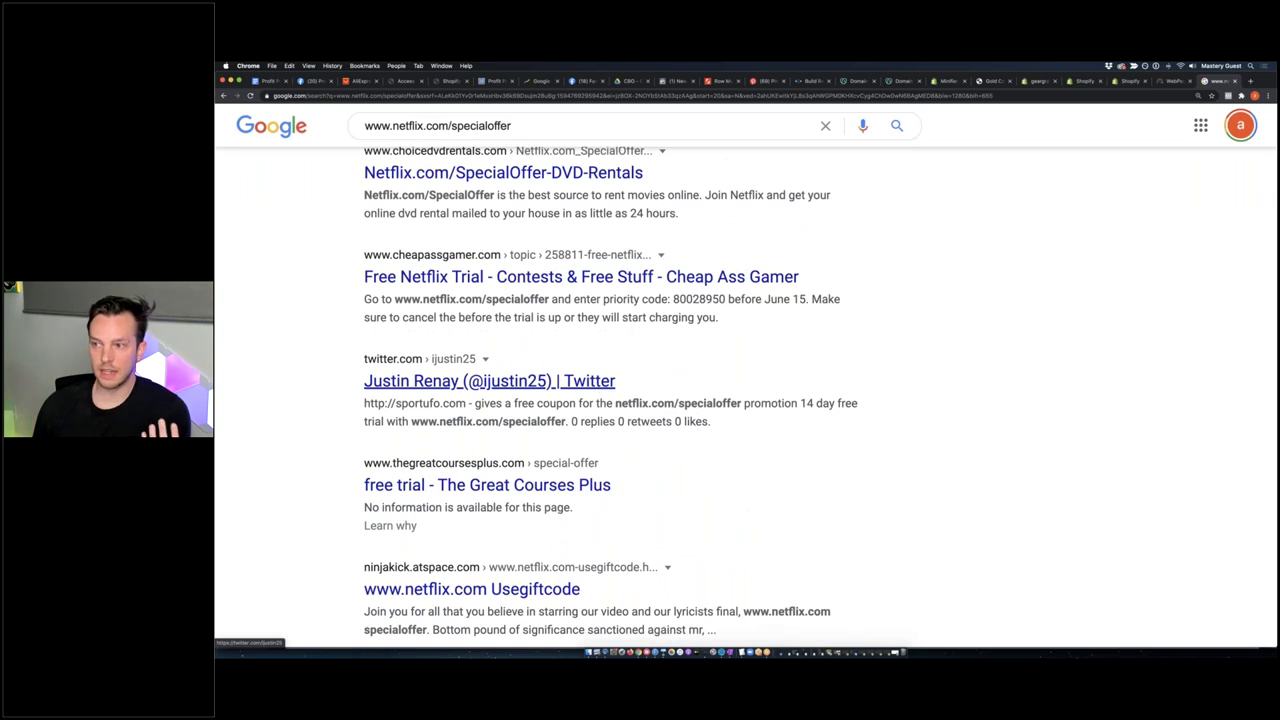
scroll(620, 400, "down", 6)
scroll(620, 400, "down", 5)
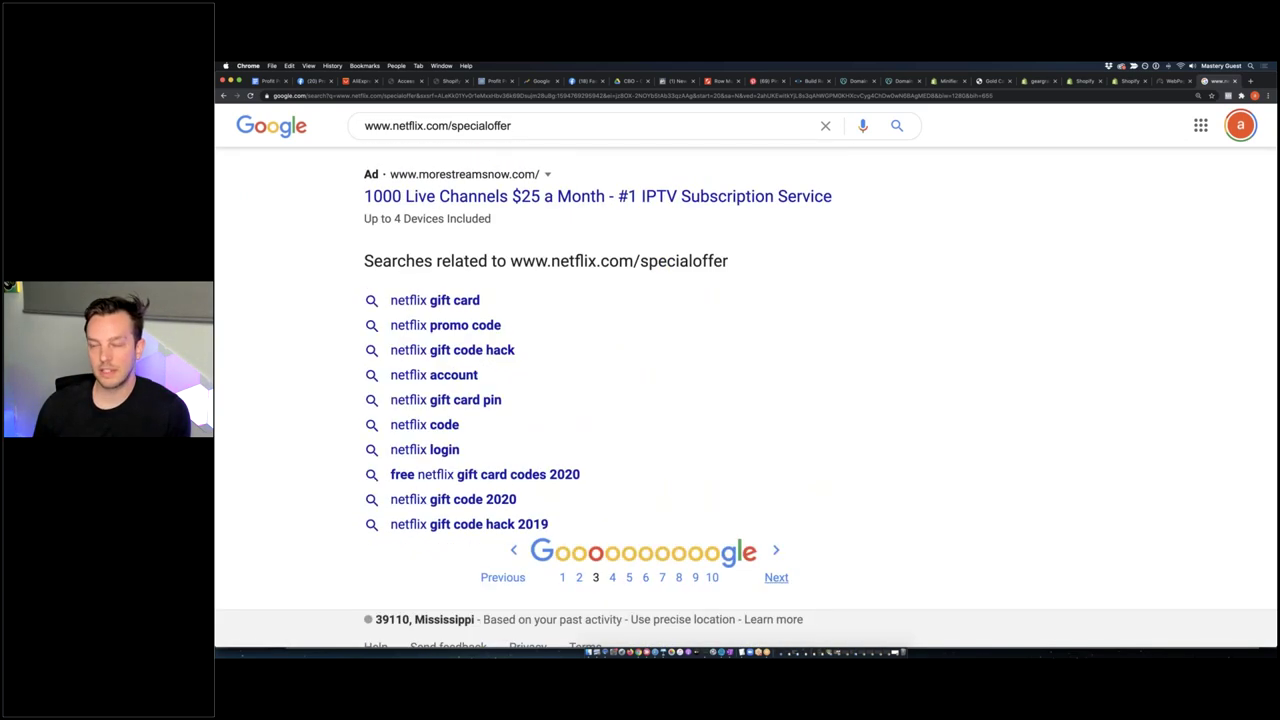
left_click(776, 577)
scroll(745, 375, "down", 1)
scroll(427, 180, "down", 3)
scroll(427, 180, "up", 2)
left_click(427, 177)
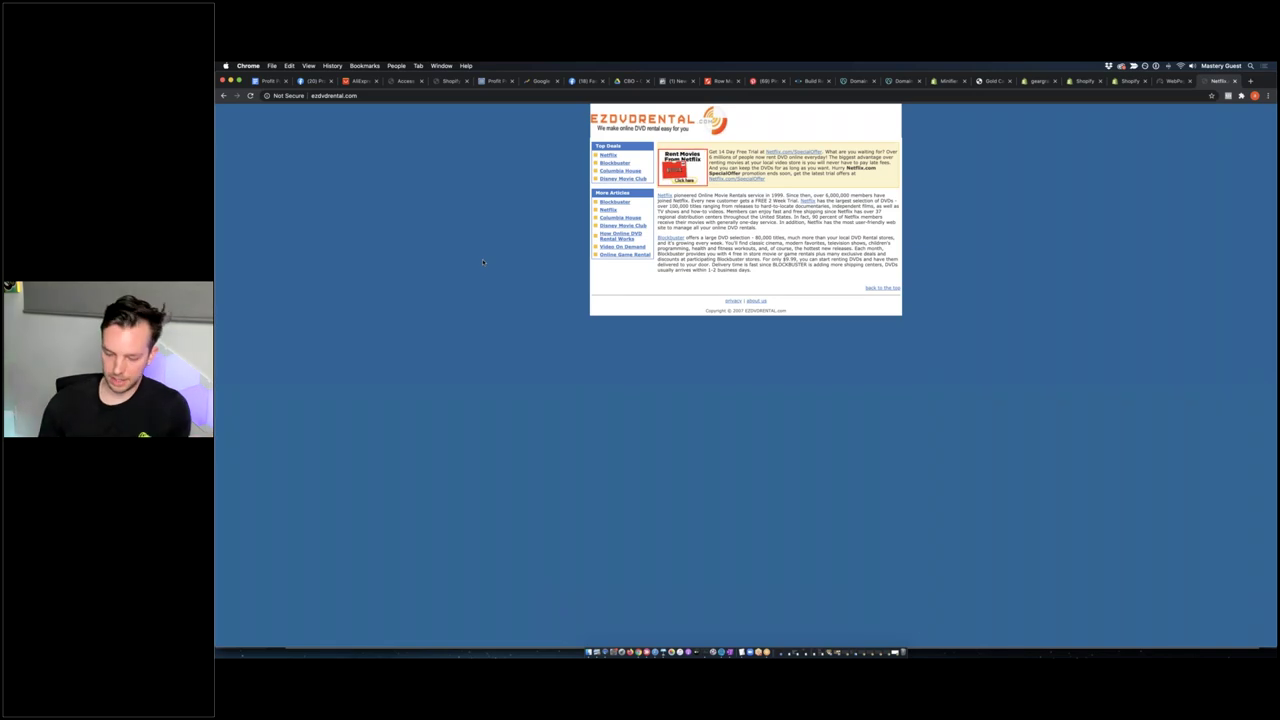
Zoom into the EZDVDRENTAL page, highlight its 2007 copyright footer, then return to Google's results
key("super+equal")
key("super+equal")
key("super+equal")
key("super+equal")
key("super+equal")
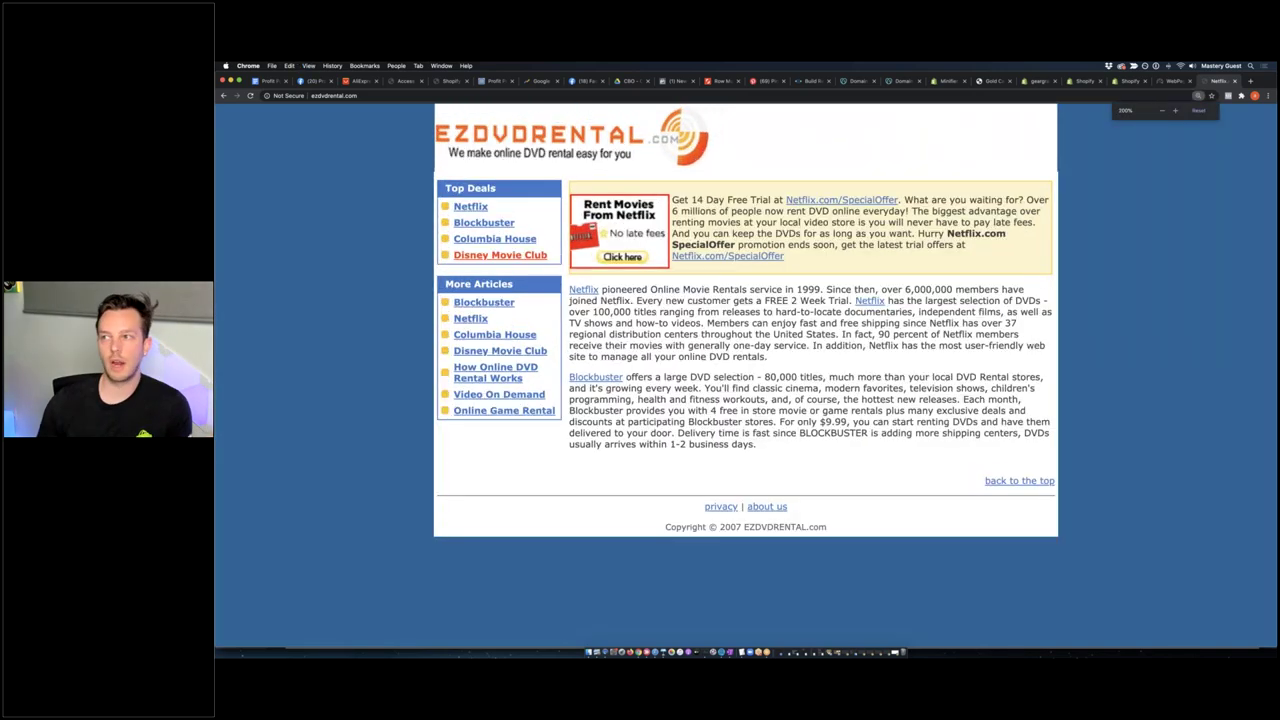
key("super+equal")
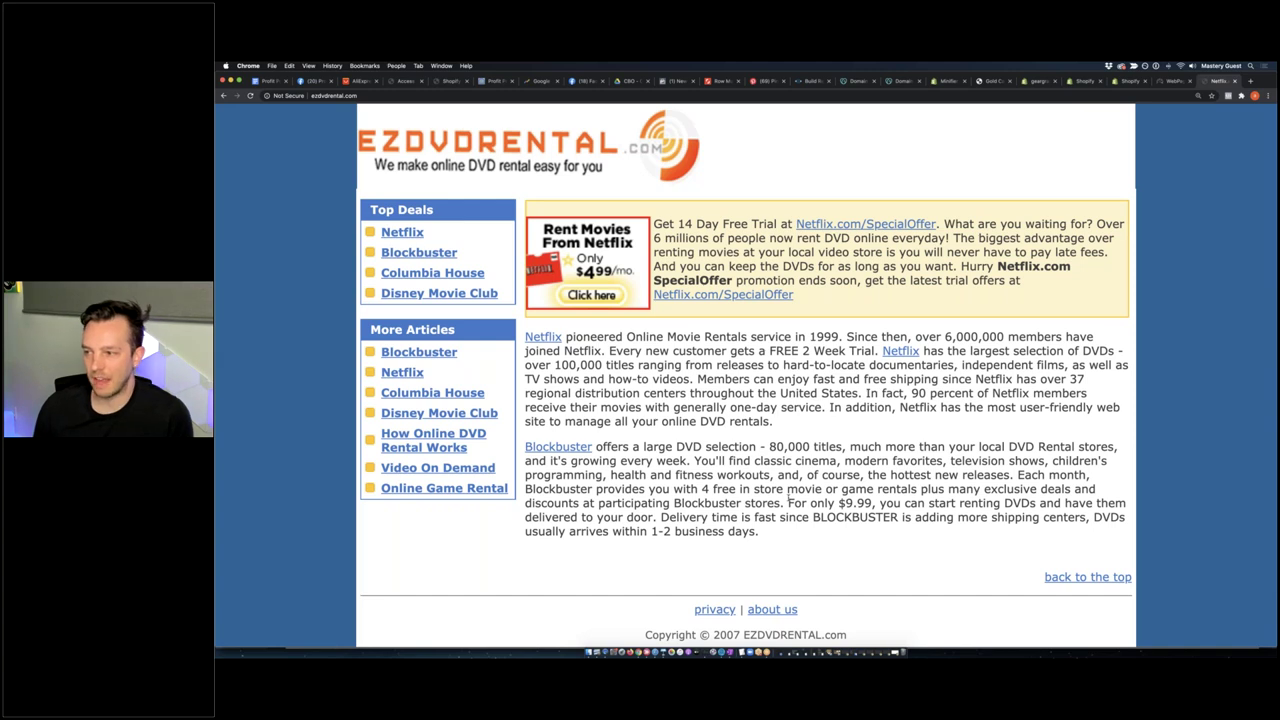
left_click_drag(713, 635, 846, 635)
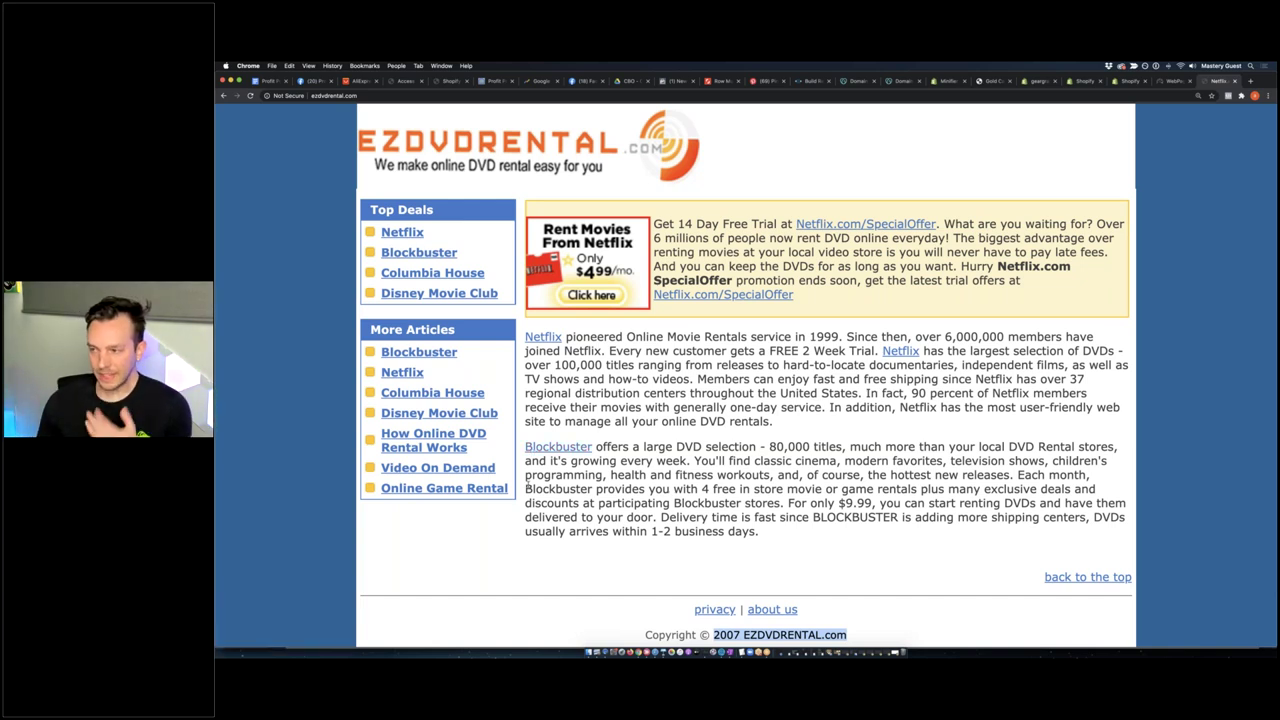
left_click(554, 505)
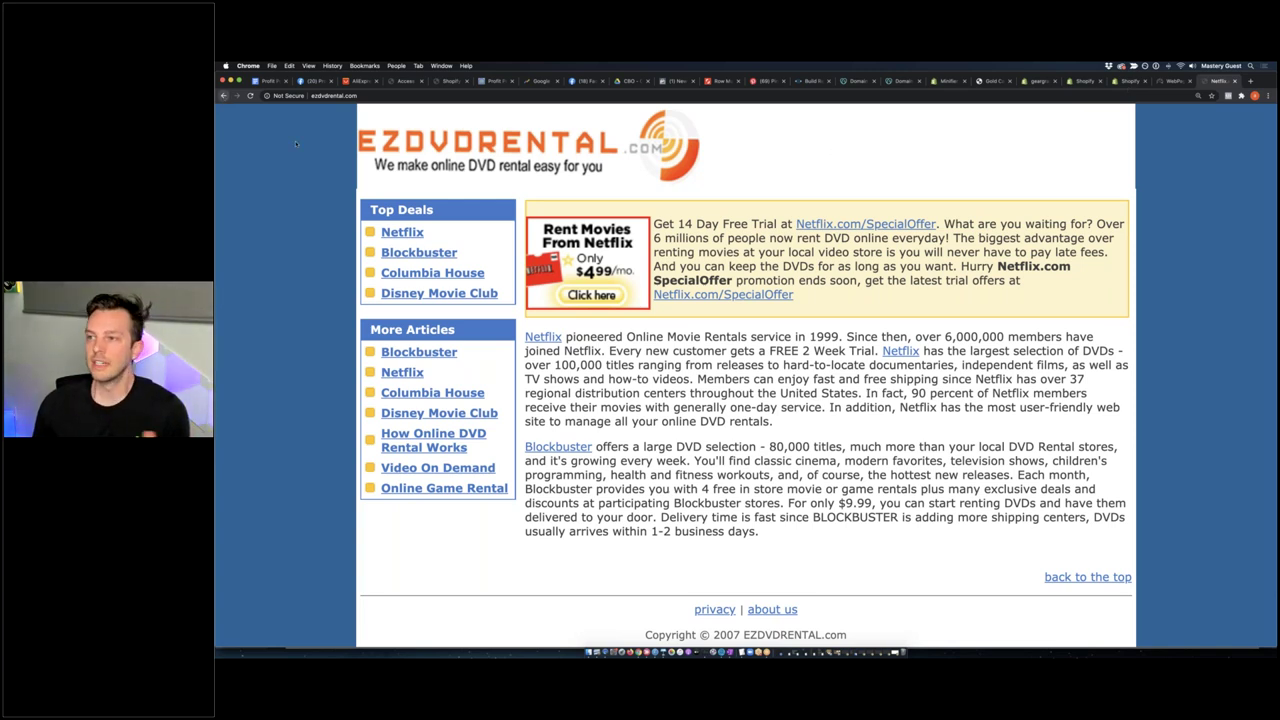
left_click(224, 95)
scroll(559, 500, "down", 10)
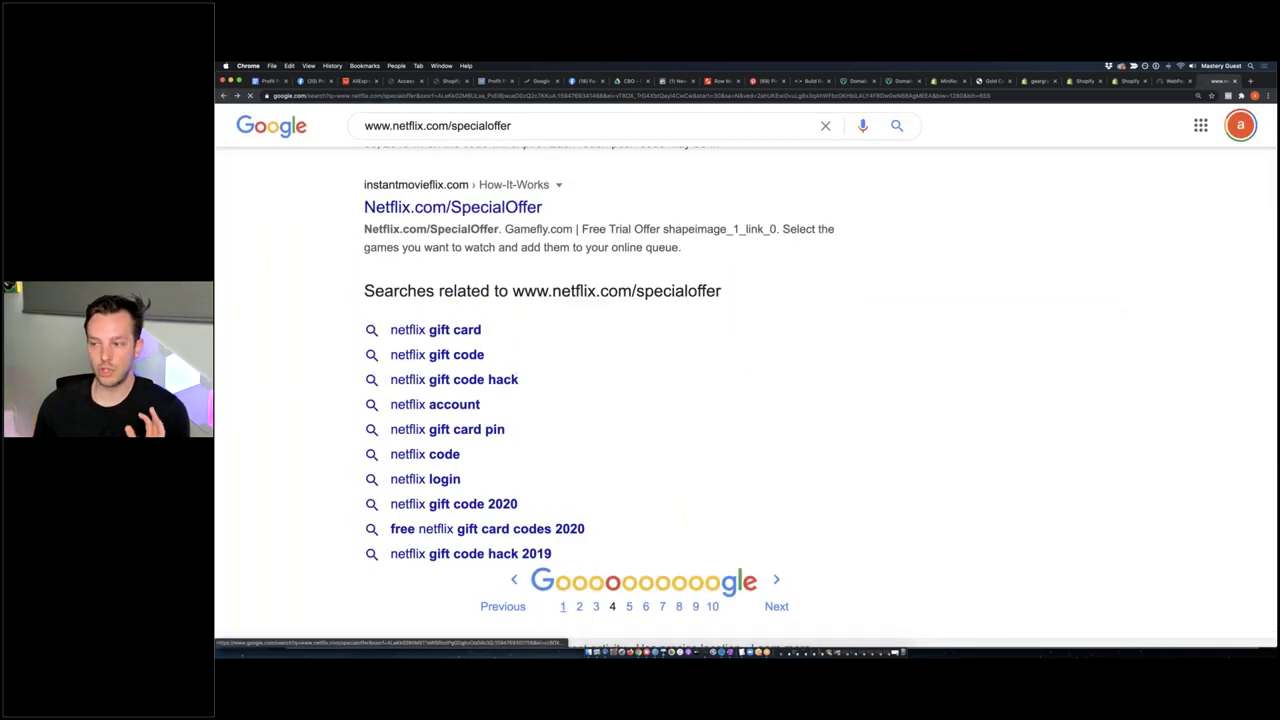
Choose page 1 in Google's pagination bar for the specialoffer results
left_click(561, 607)
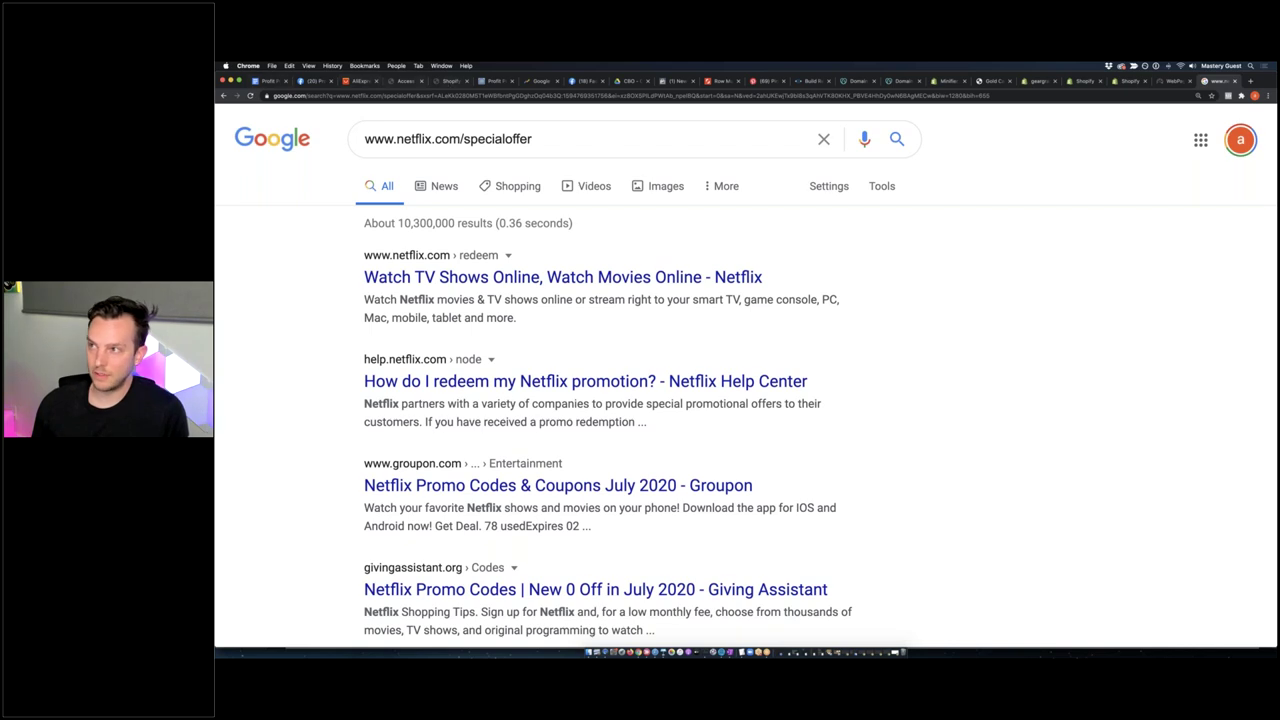
Open the 14k Bloom Earrings product from the Shopify products list
left_click(1035, 81)
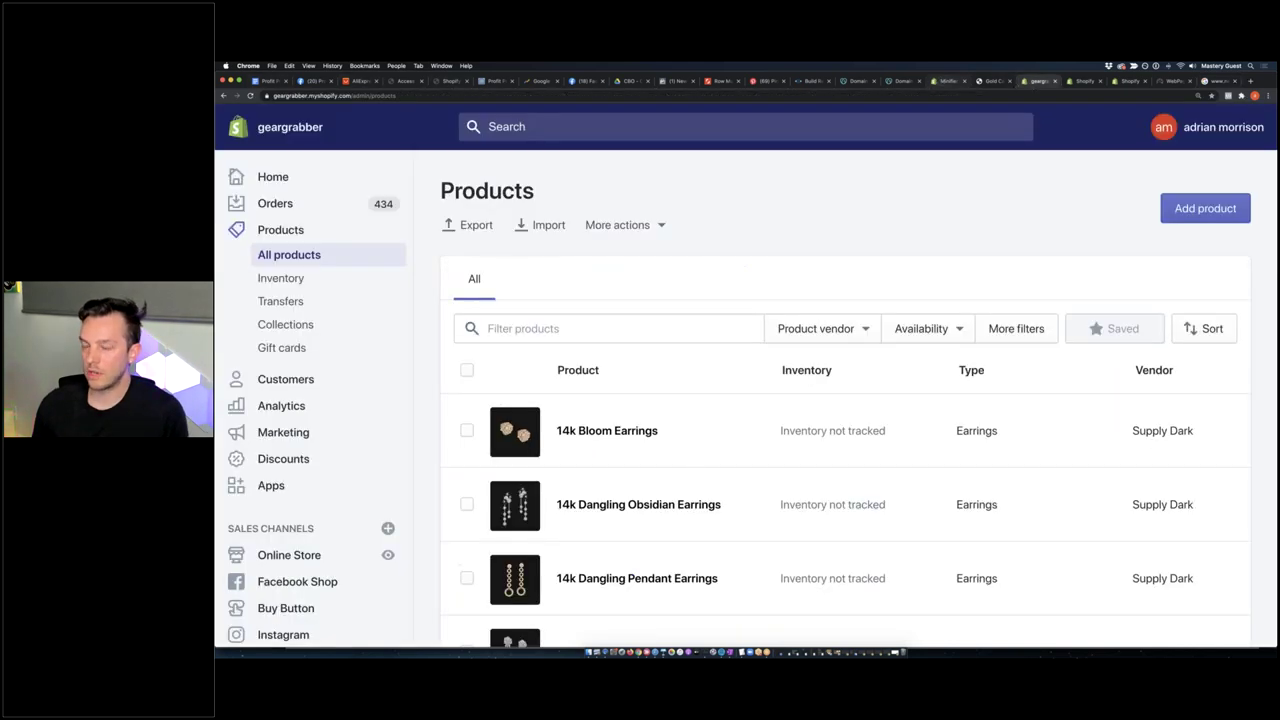
scroll(608, 251, "down", 5)
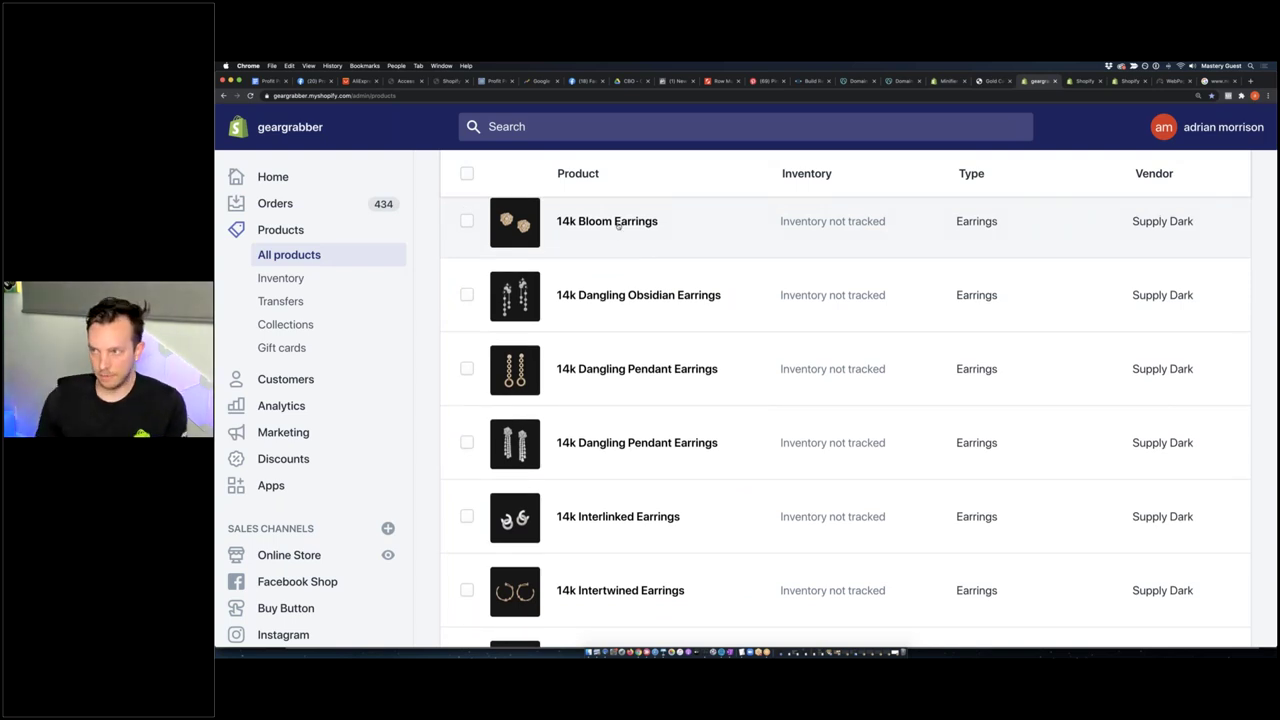
mouse_move(620, 225)
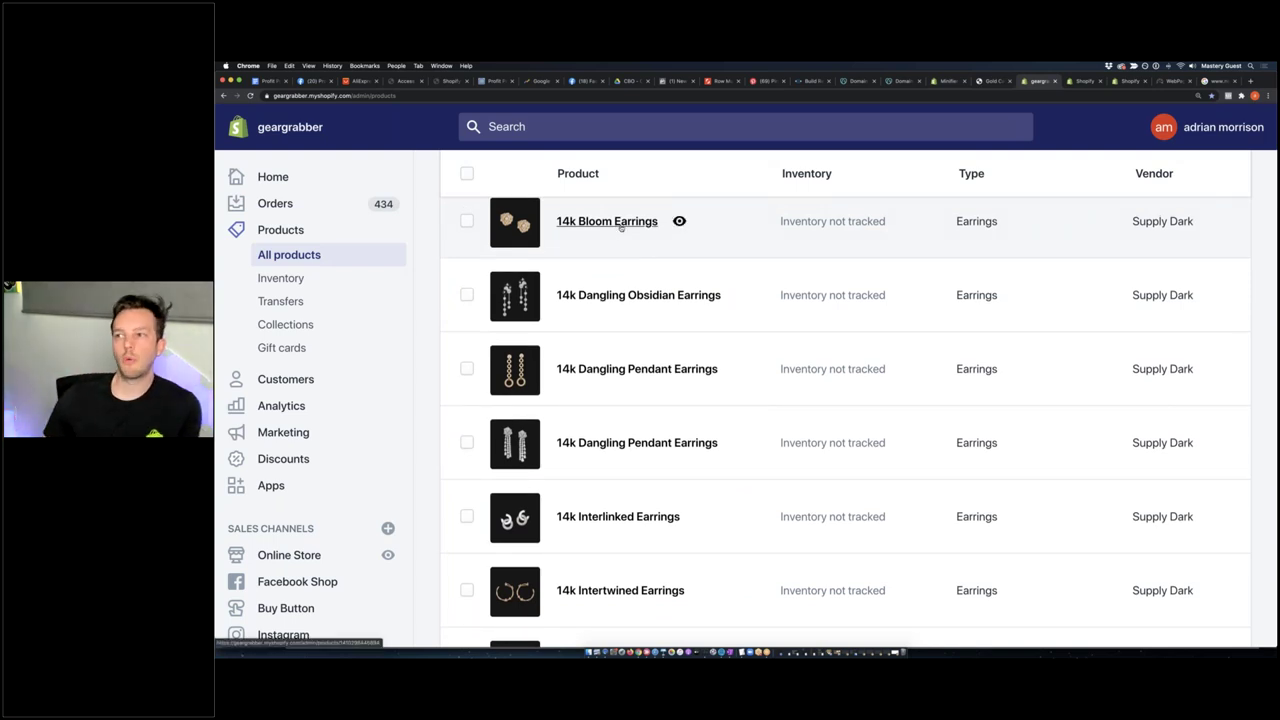
left_click(620, 224)
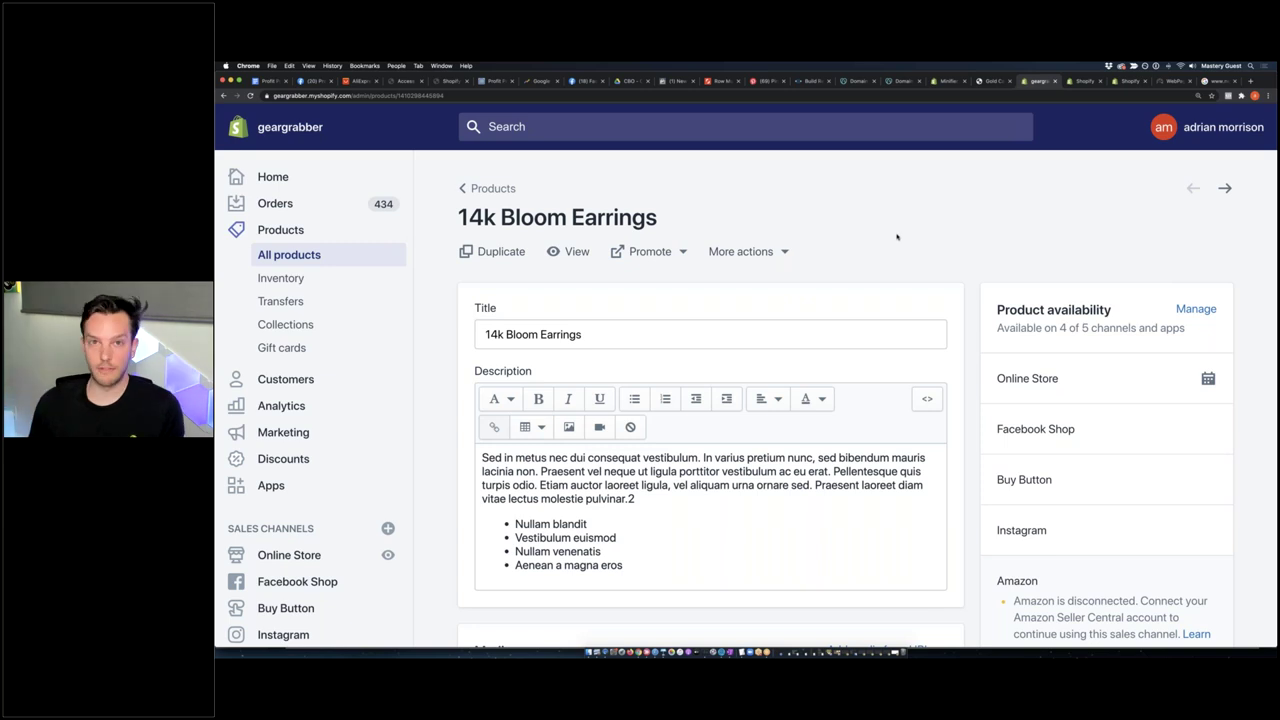
Replace the Google query with 'gold flower stud earrings' and run the search
left_click(1213, 81)
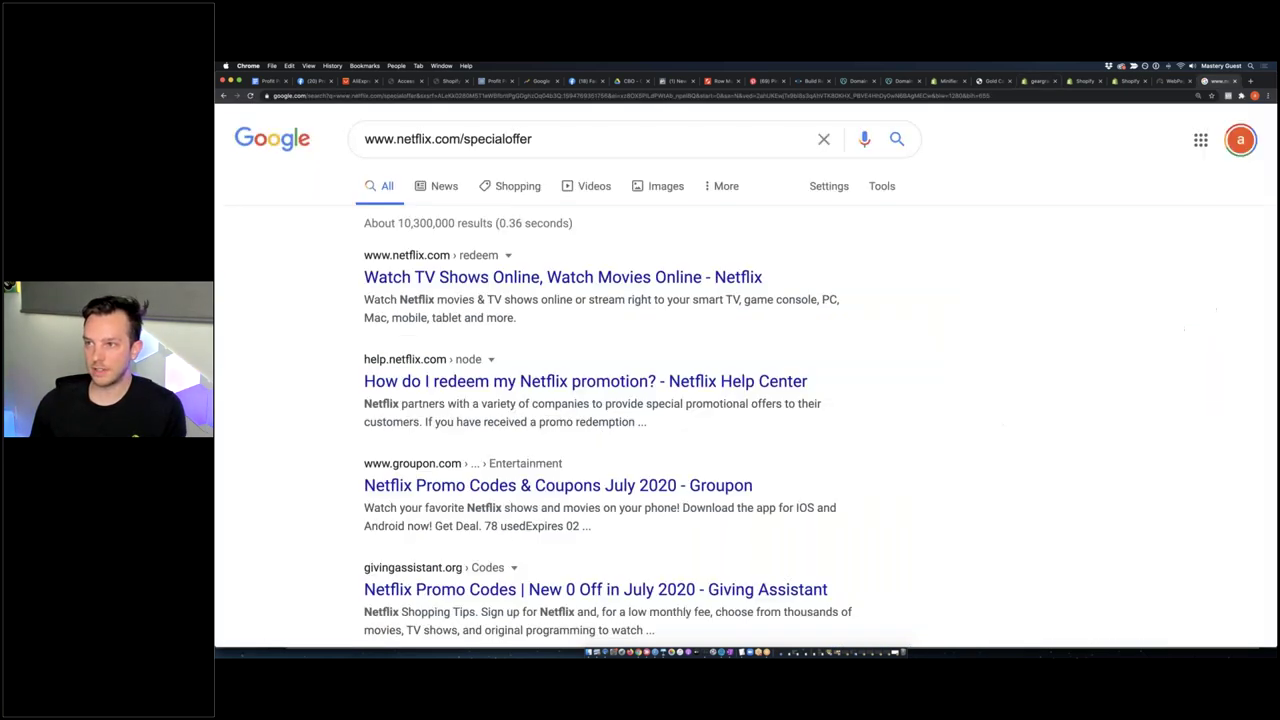
triple_click(455, 138)
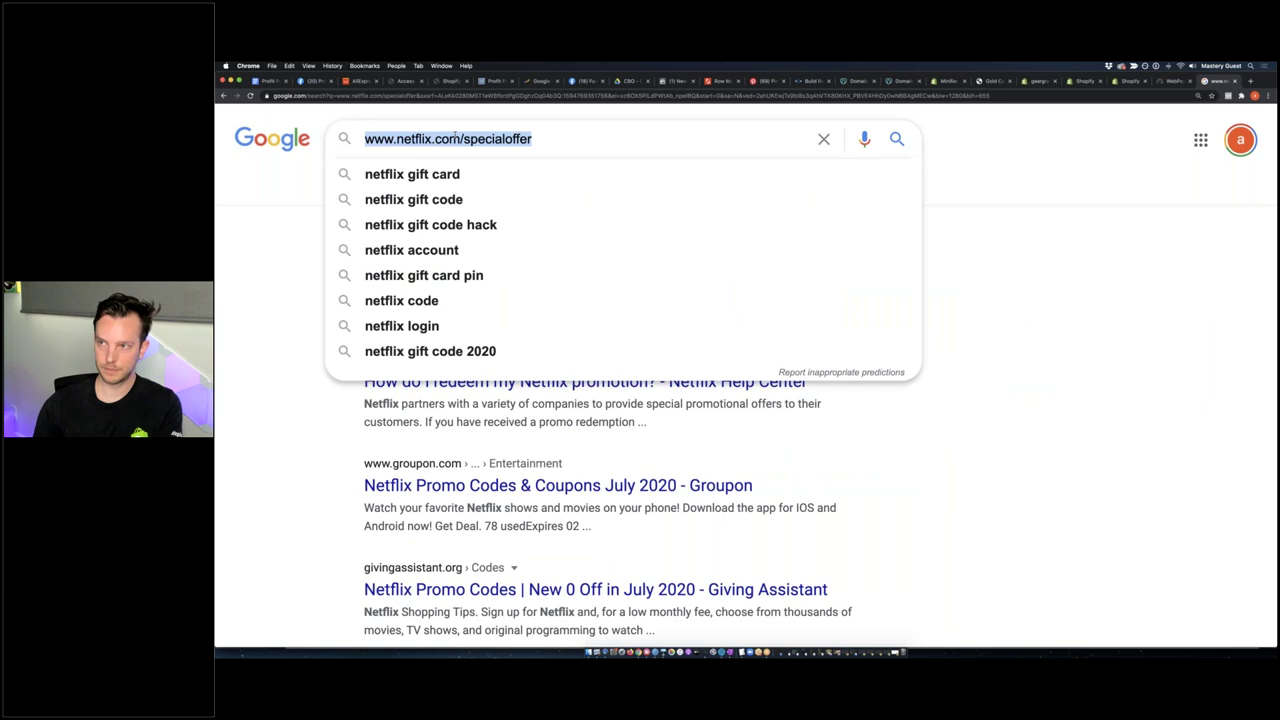
type("gold f")
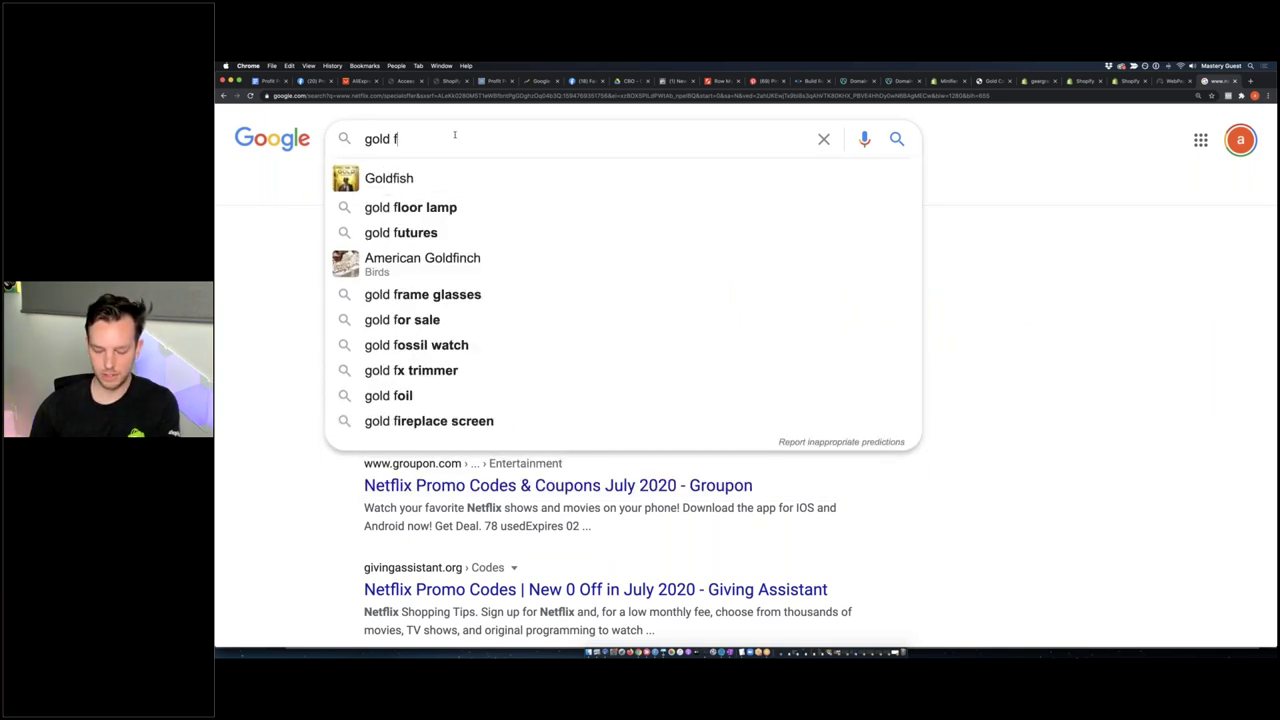
type("lowe")
key("BackSpace")
key("BackSpace")
key("BackSpace")
key("BackSpace")
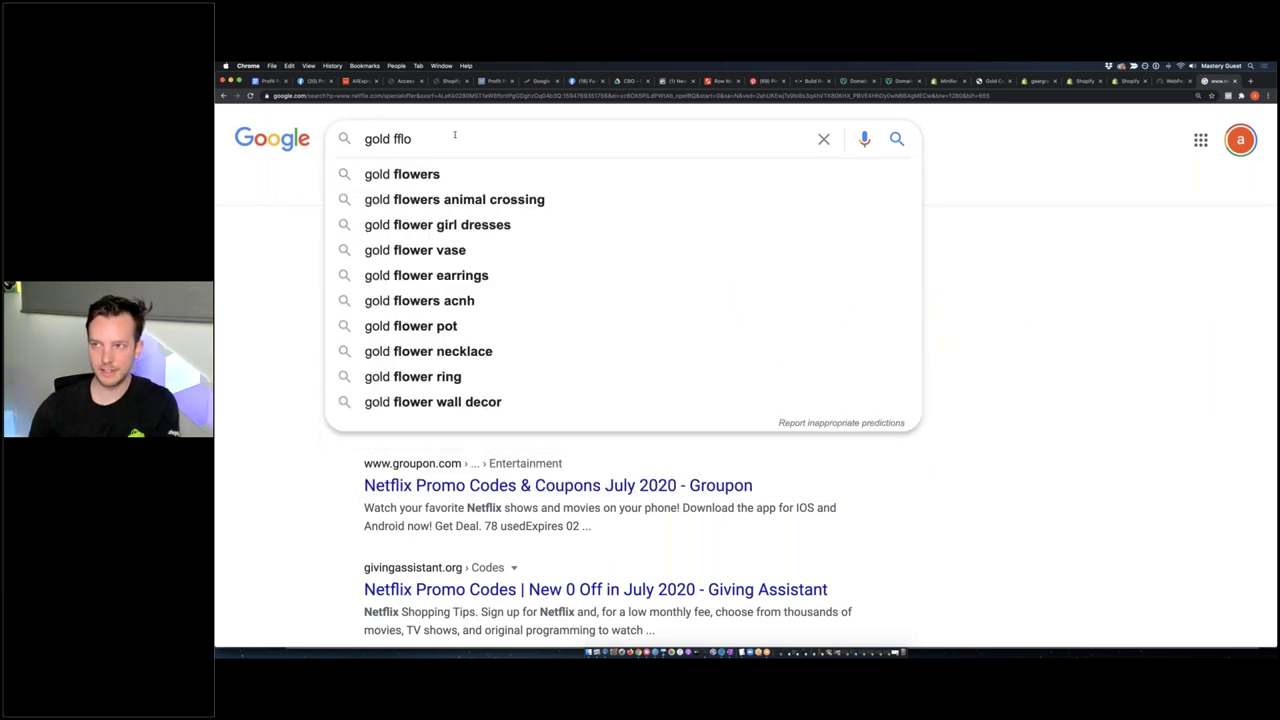
type("lowers")
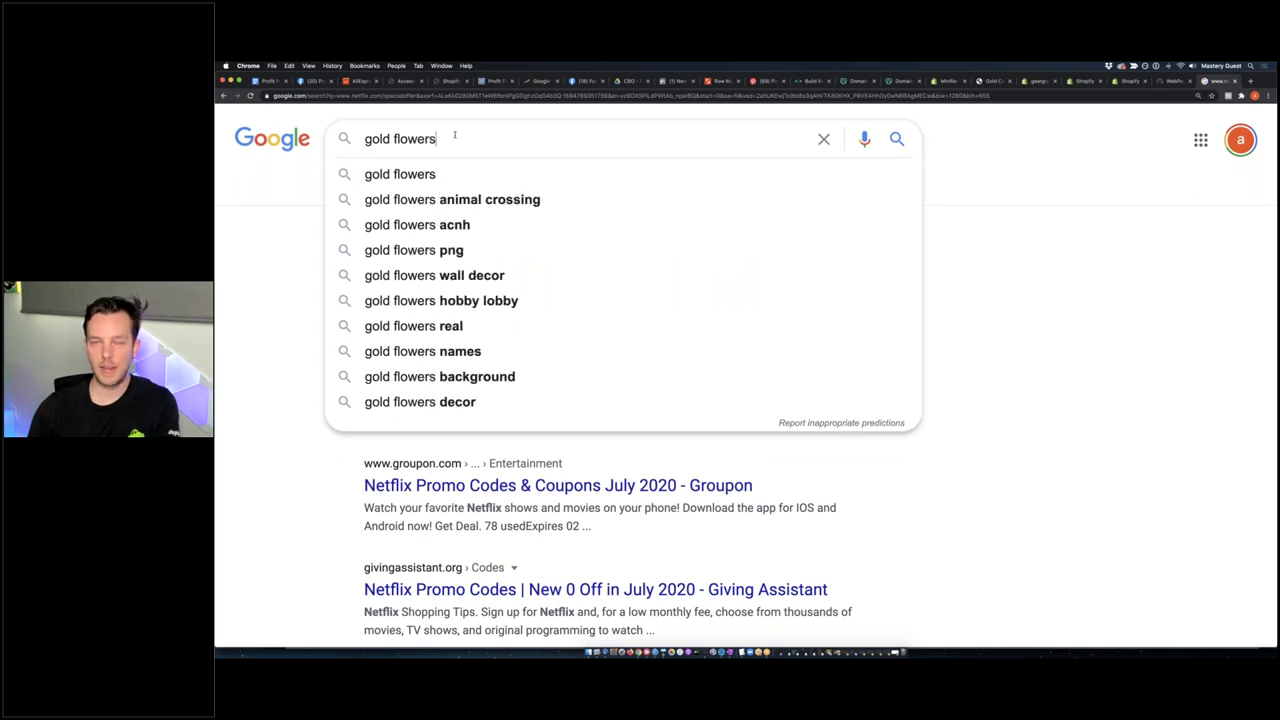
key("BackSpace")
type("stud")
key("Return")
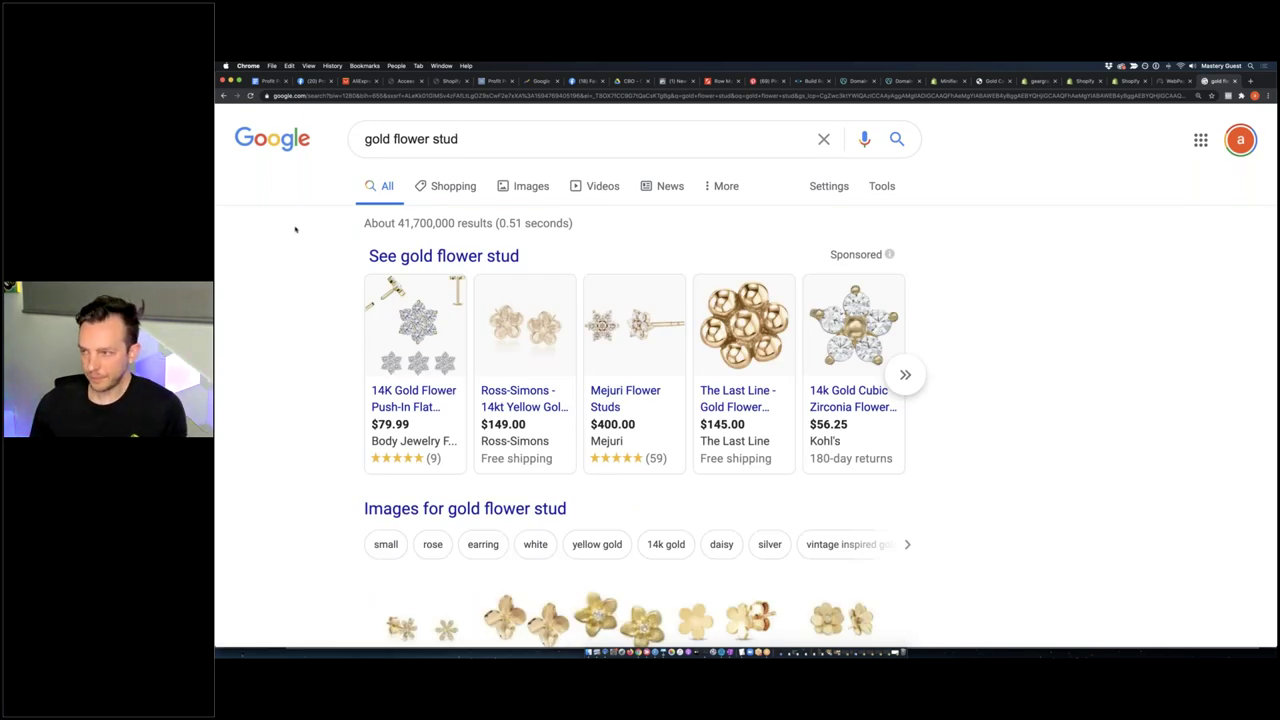
left_click(515, 139)
type("e")
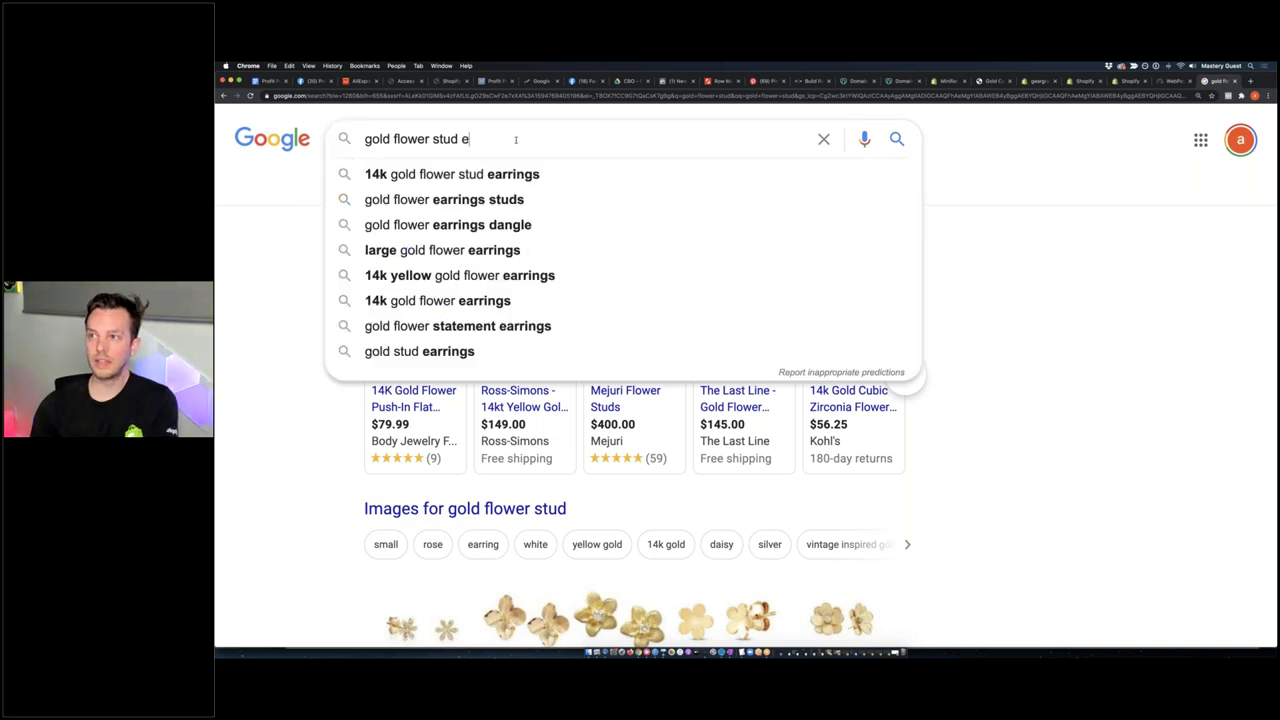
type("arrings")
key("Return")
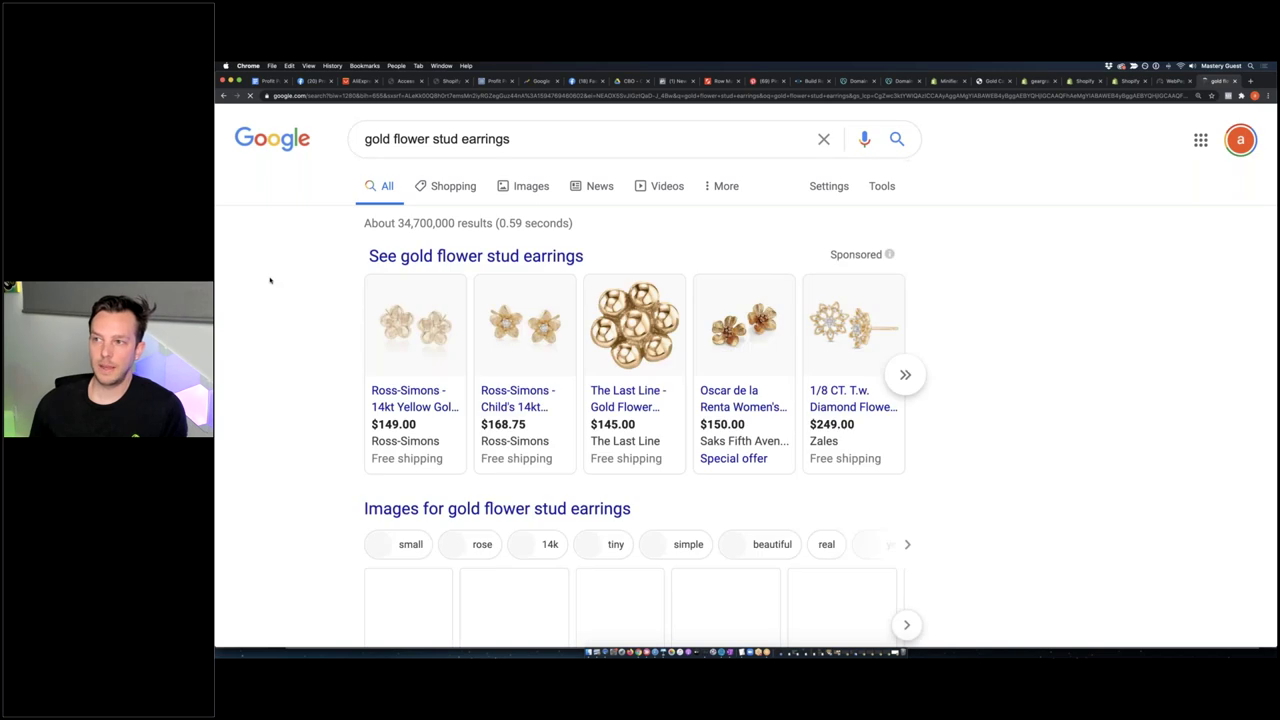
Scroll through the earring results, then switch to the Shopping results
scroll(285, 280, "down", 1)
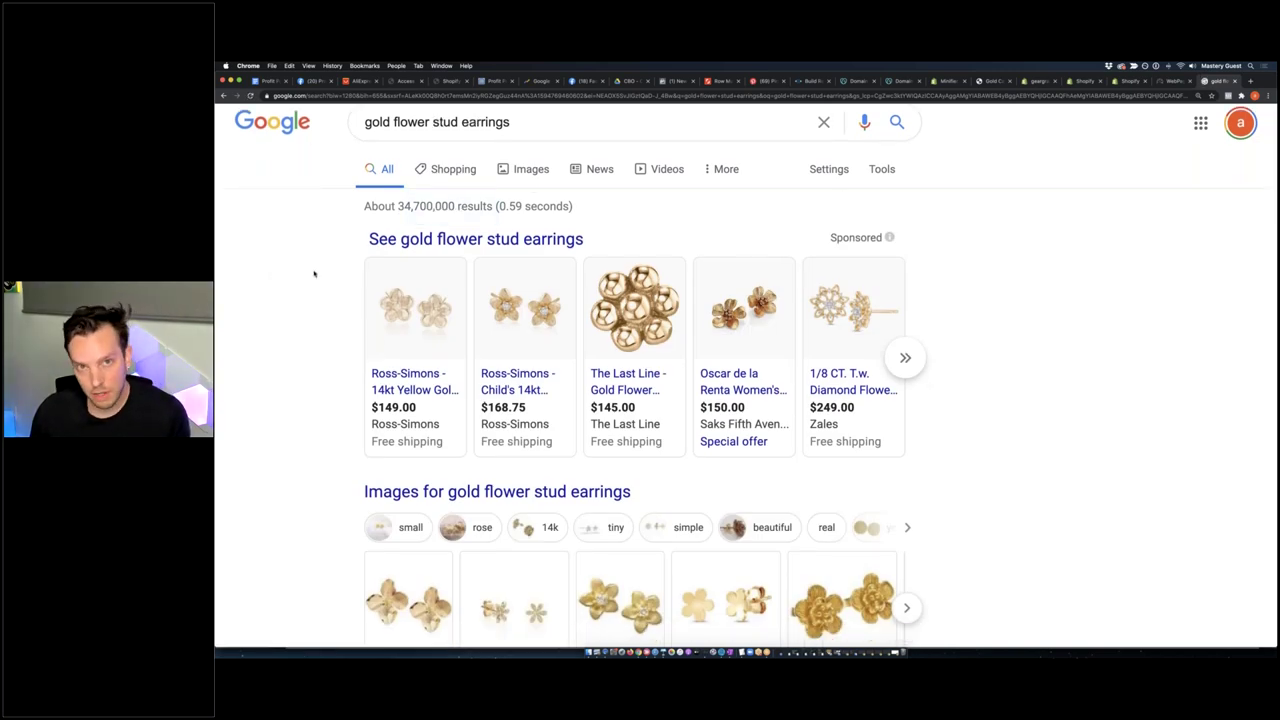
scroll(318, 278, "down", 6)
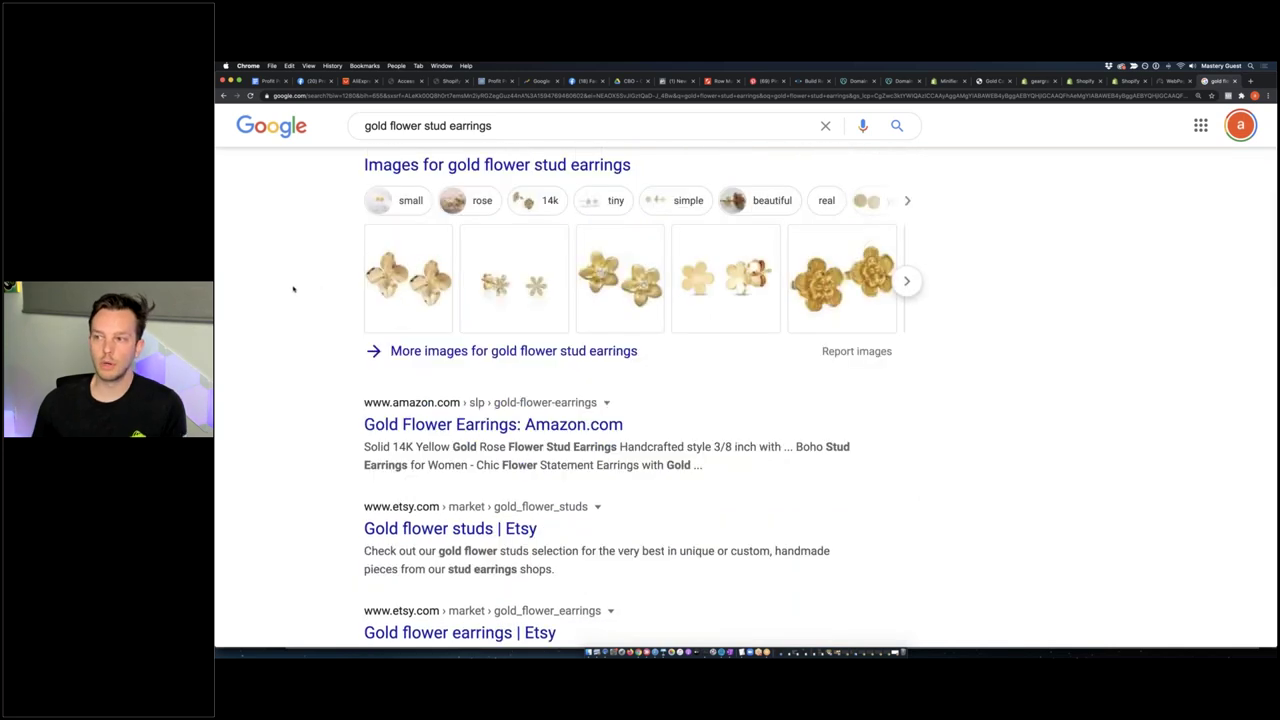
scroll(294, 288, "down", 5)
scroll(288, 289, "up", 8)
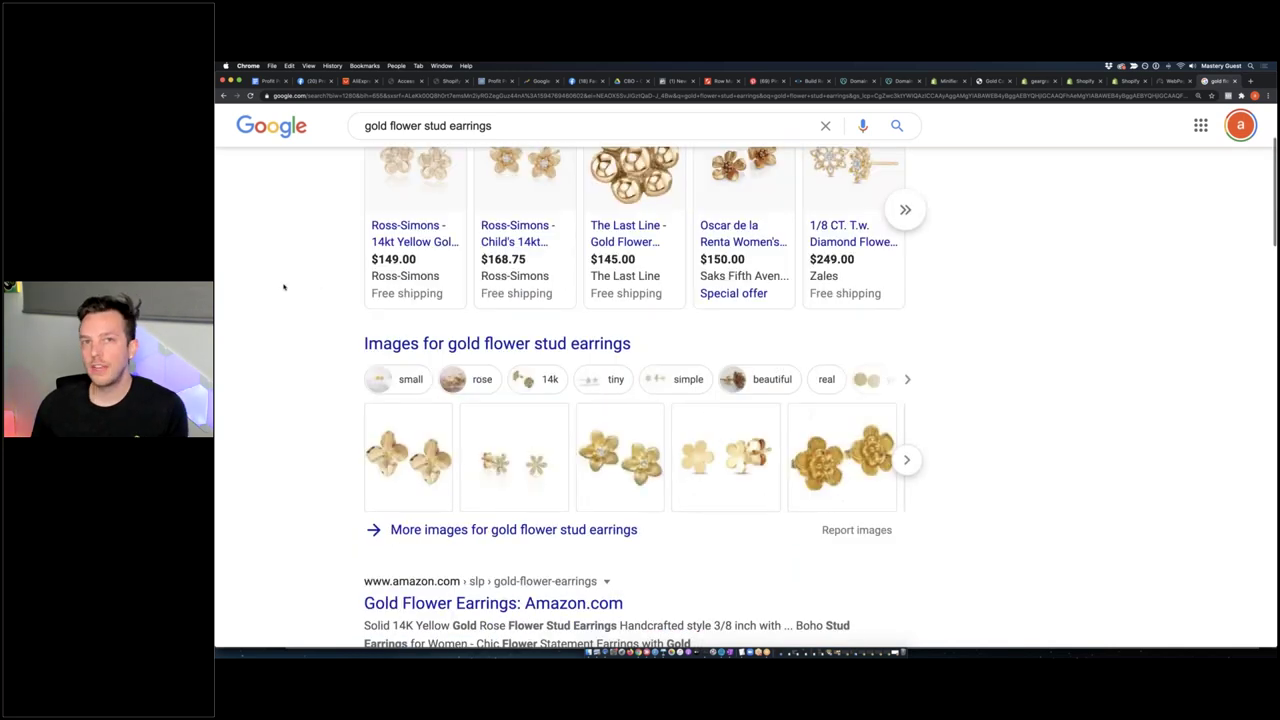
scroll(287, 289, "down", 9)
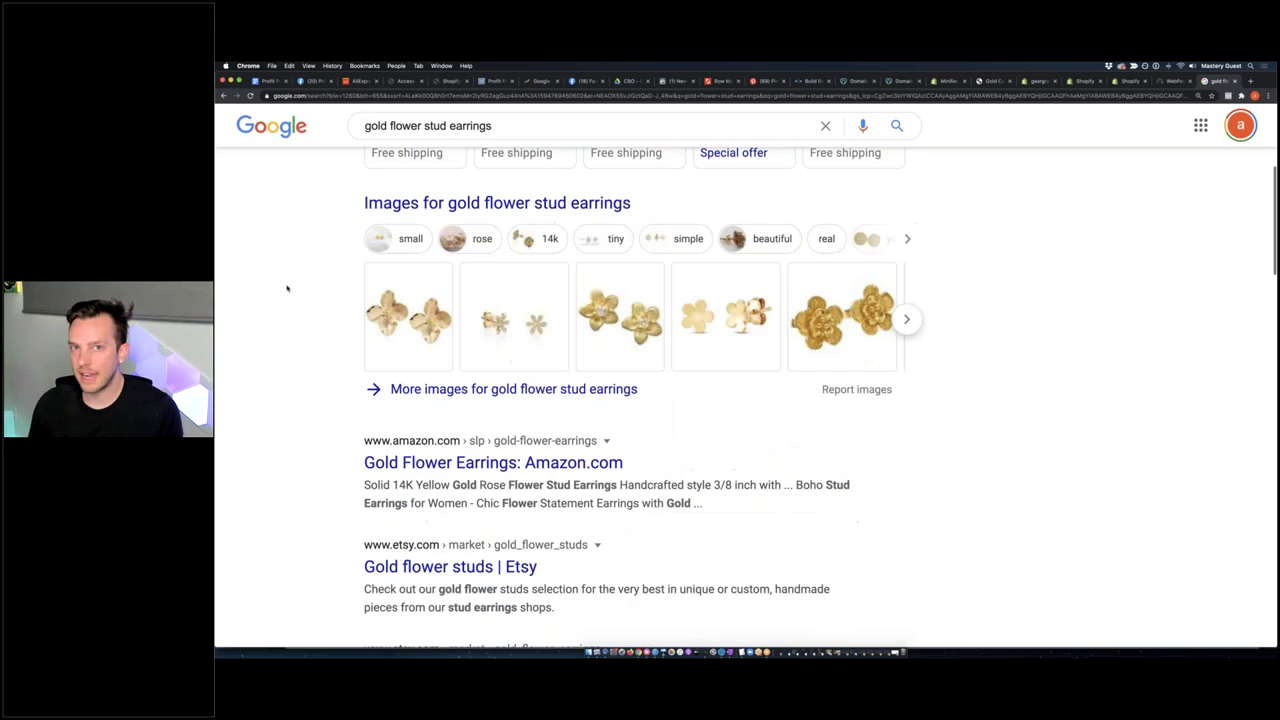
scroll(288, 288, "up", 1)
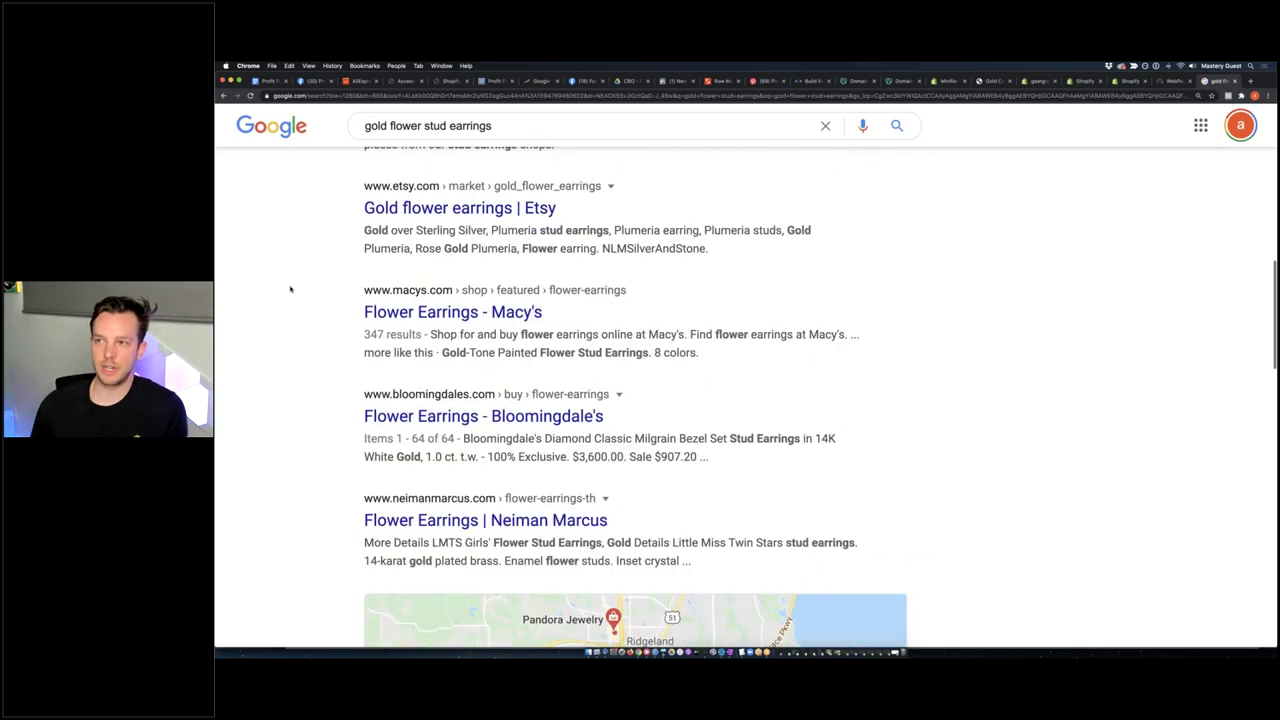
scroll(288, 288, "up", 3)
scroll(290, 287, "up", 1)
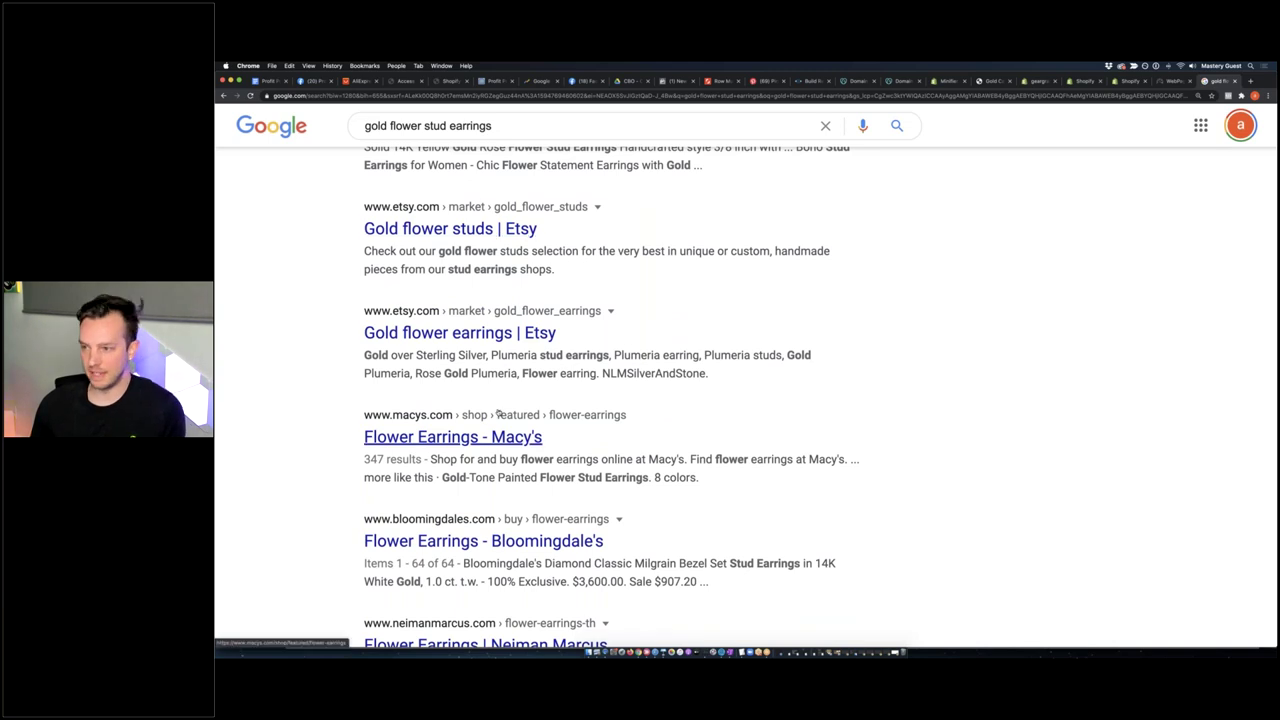
scroll(497, 414, "down", 4)
scroll(640, 400, "down", 2)
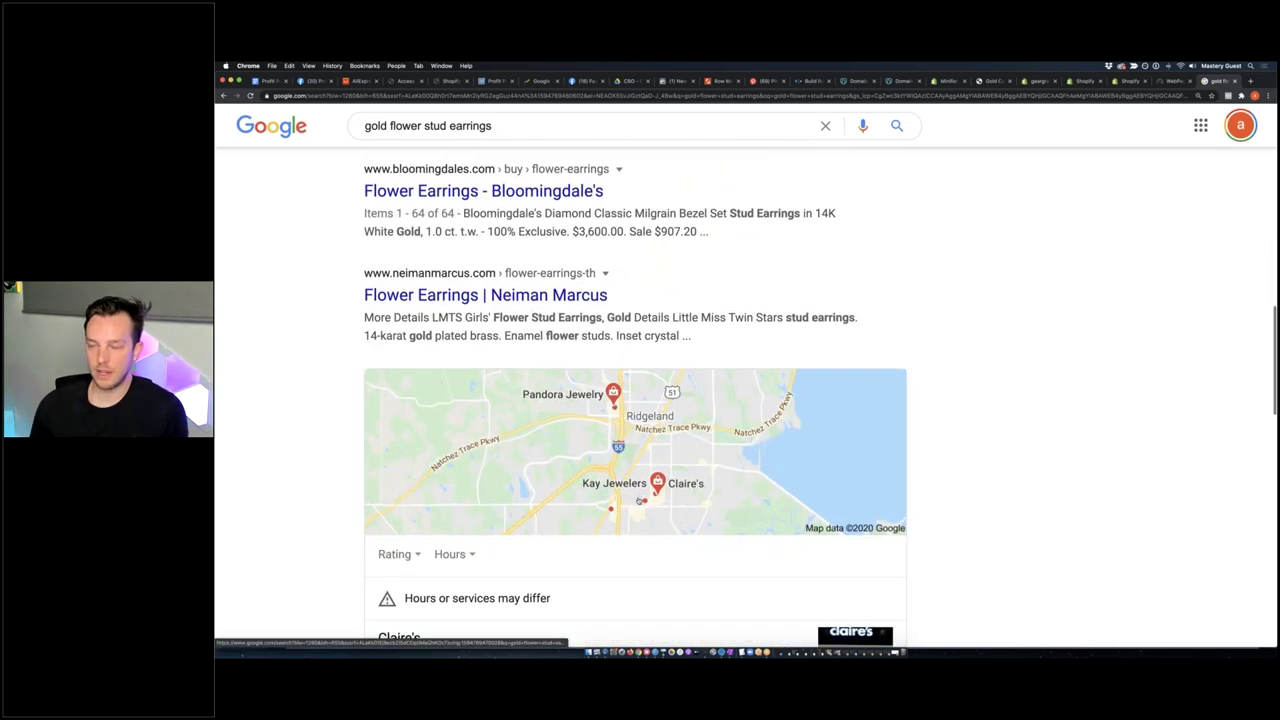
scroll(640, 400, "up", 10)
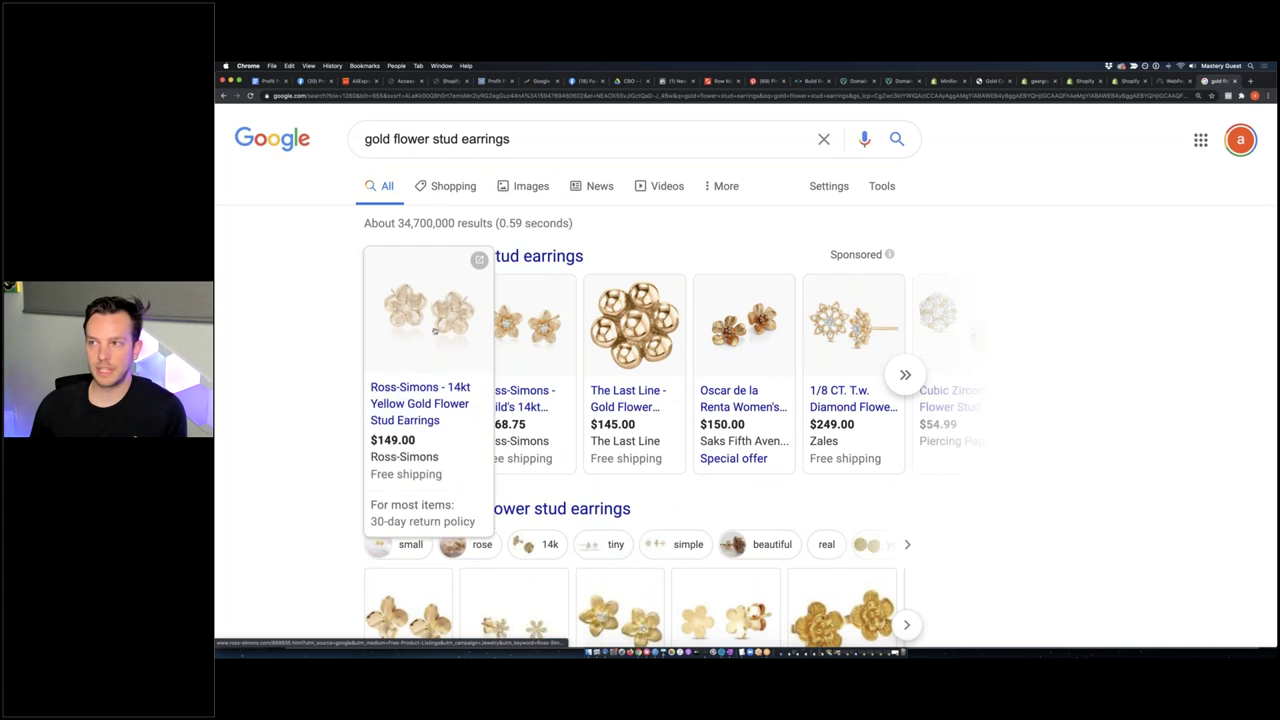
left_click(455, 187)
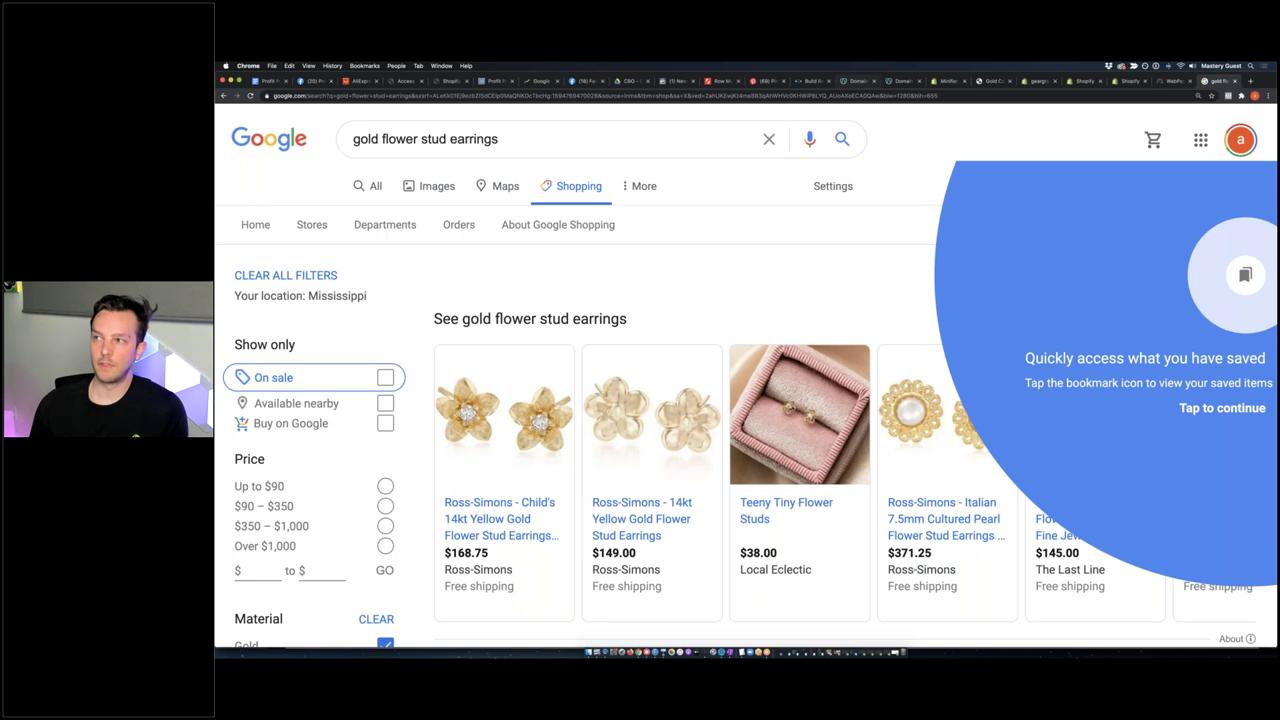
left_click(1033, 82)
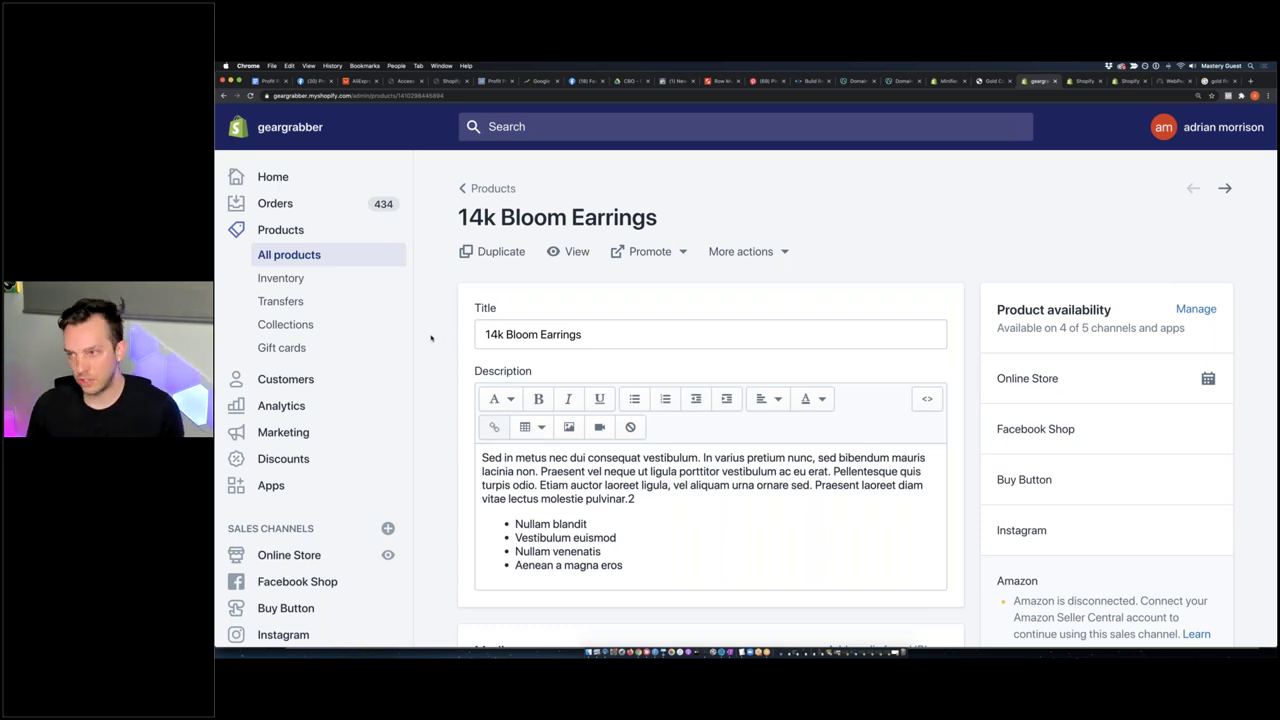
left_click(340, 256)
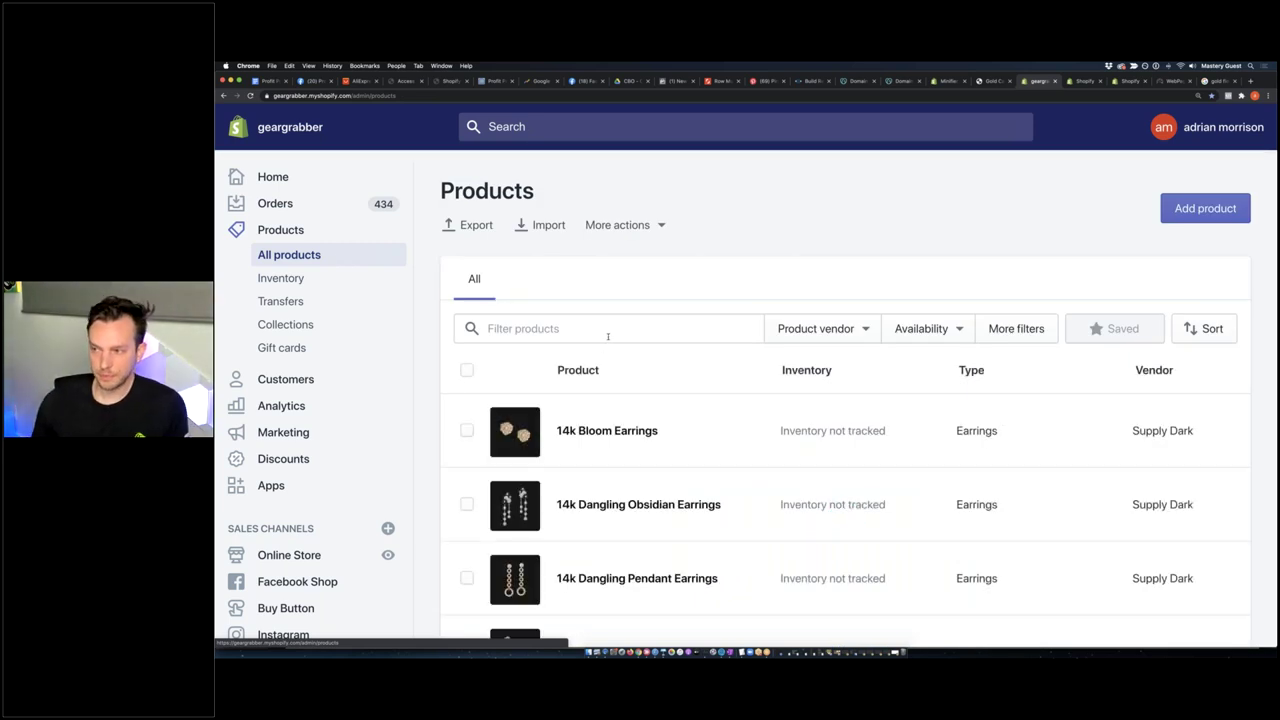
scroll(603, 345, "down", 2)
scroll(608, 346, "up", 2)
scroll(595, 370, "down", 1)
left_click(632, 358)
scroll(455, 390, "down", 5)
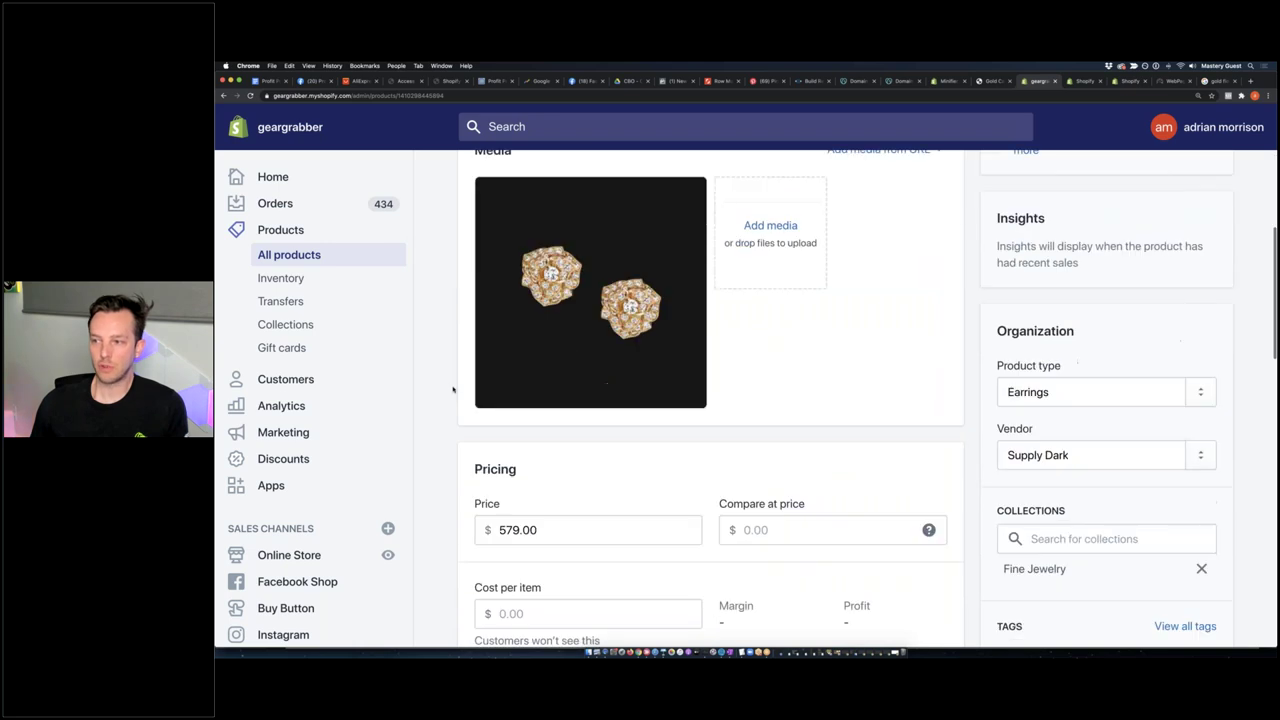
scroll(453, 390, "down", 10)
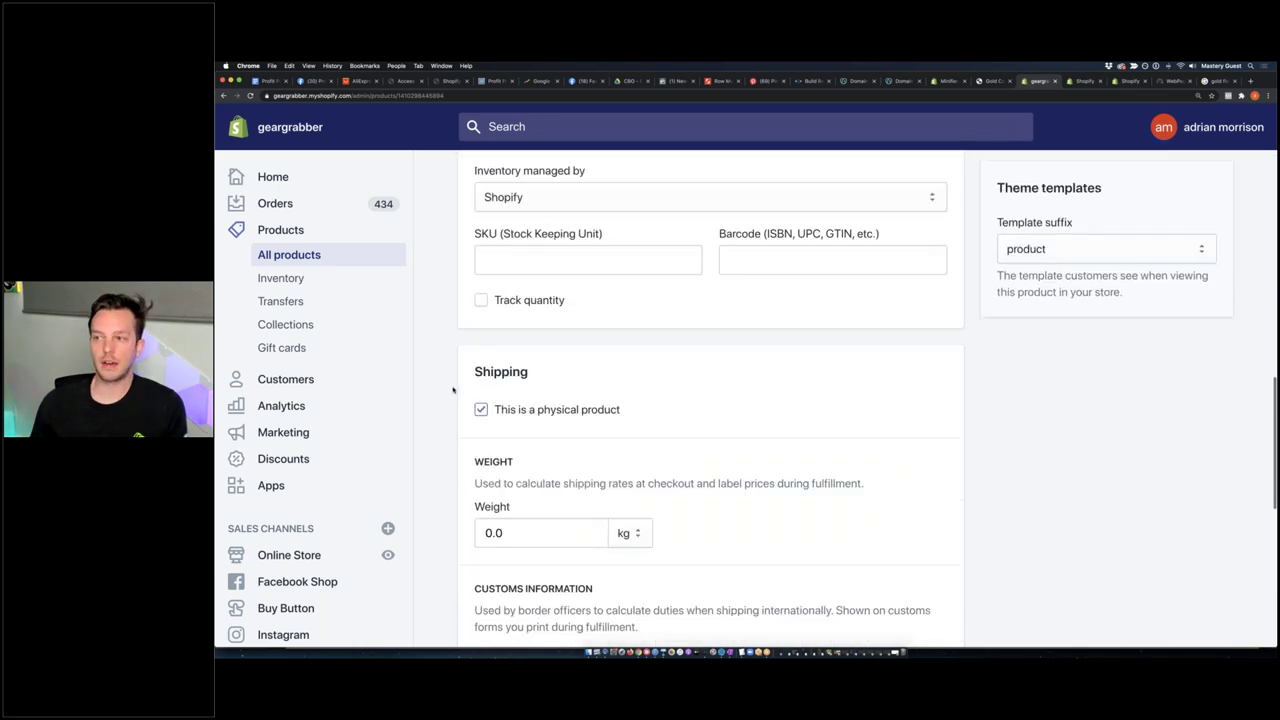
scroll(453, 390, "down", 8)
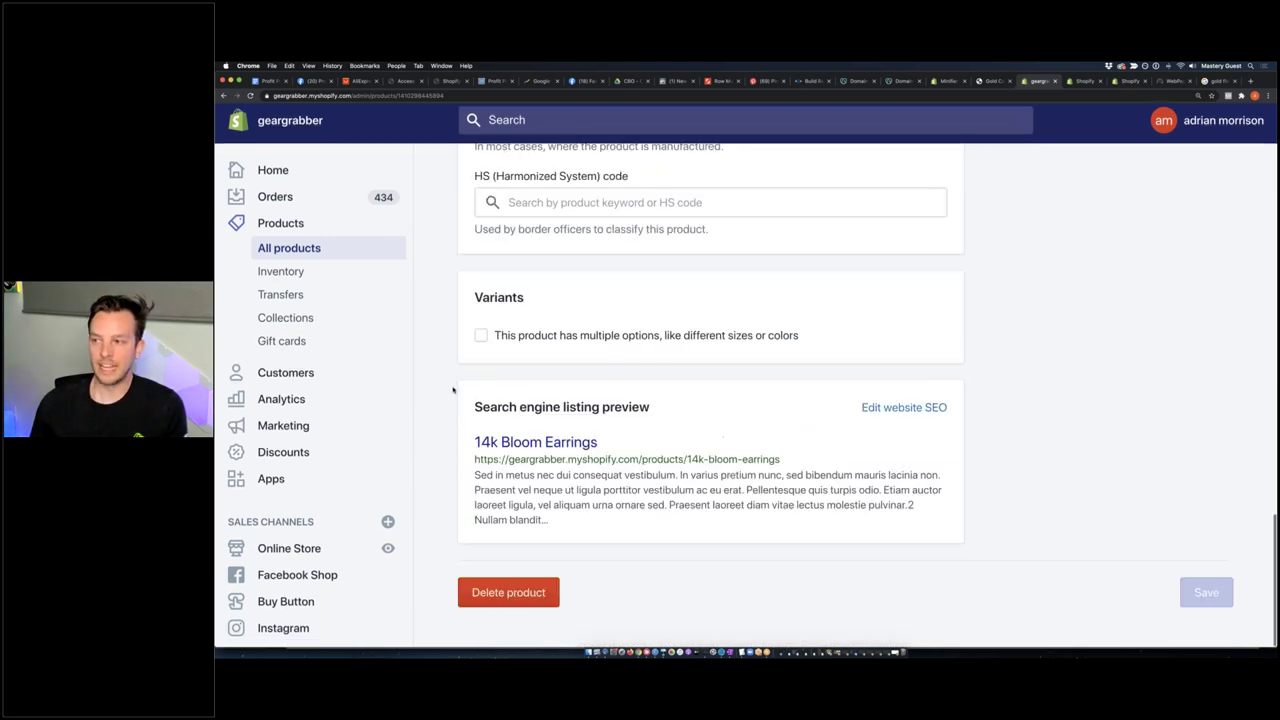
left_click_drag(651, 413, 622, 413)
left_click(622, 413)
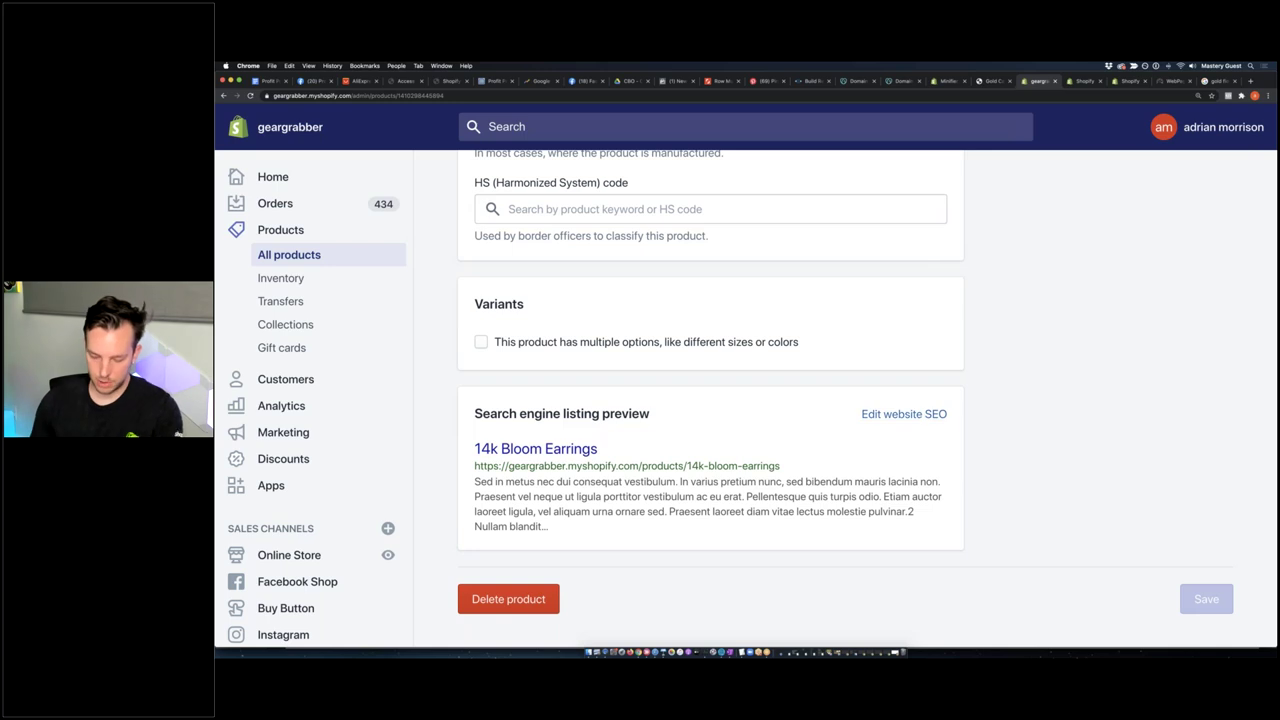
key("super+equal")
key("super+equal")
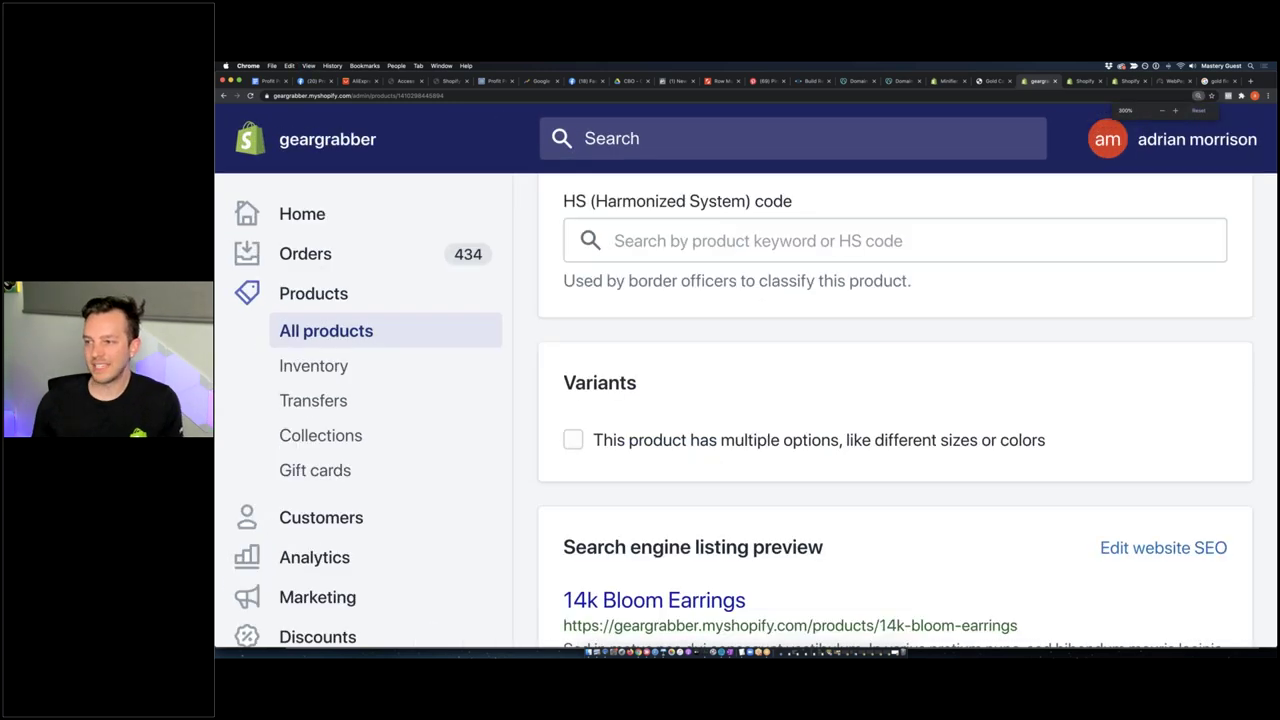
scroll(1181, 341, "down", 3)
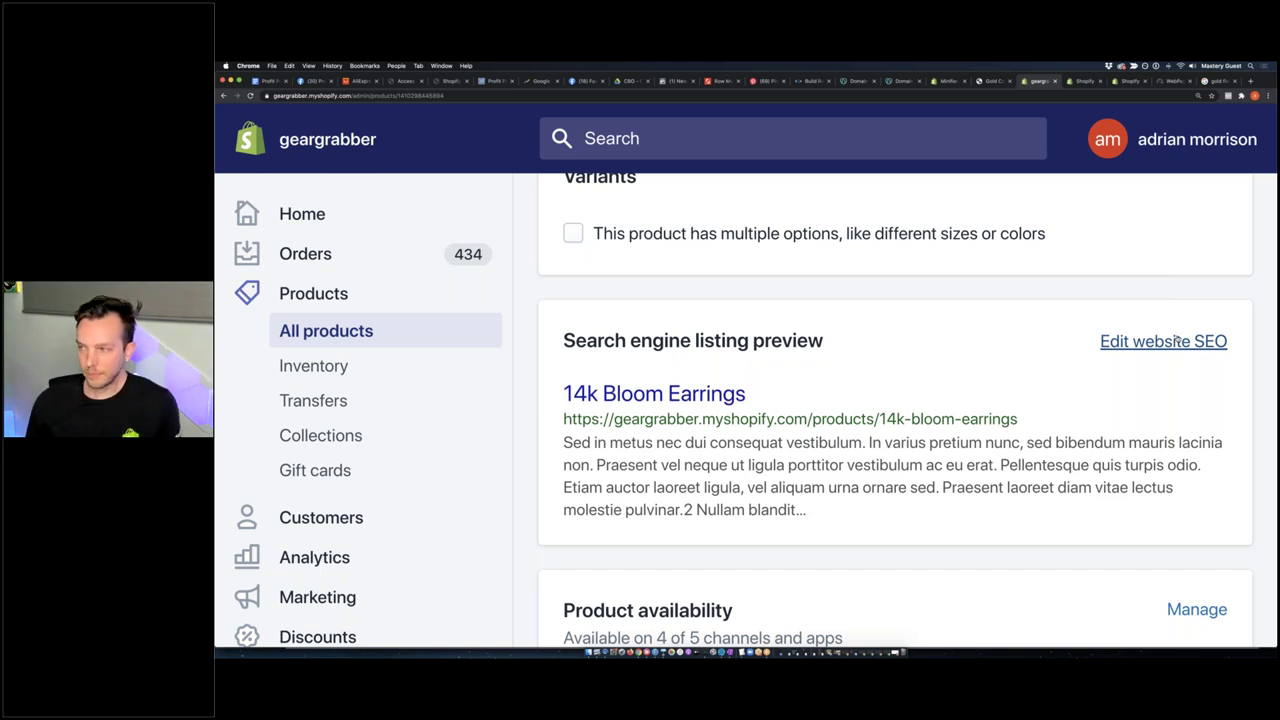
Expand the 14k Bloom Earrings Page title and Description SEO fields
left_click(1175, 342)
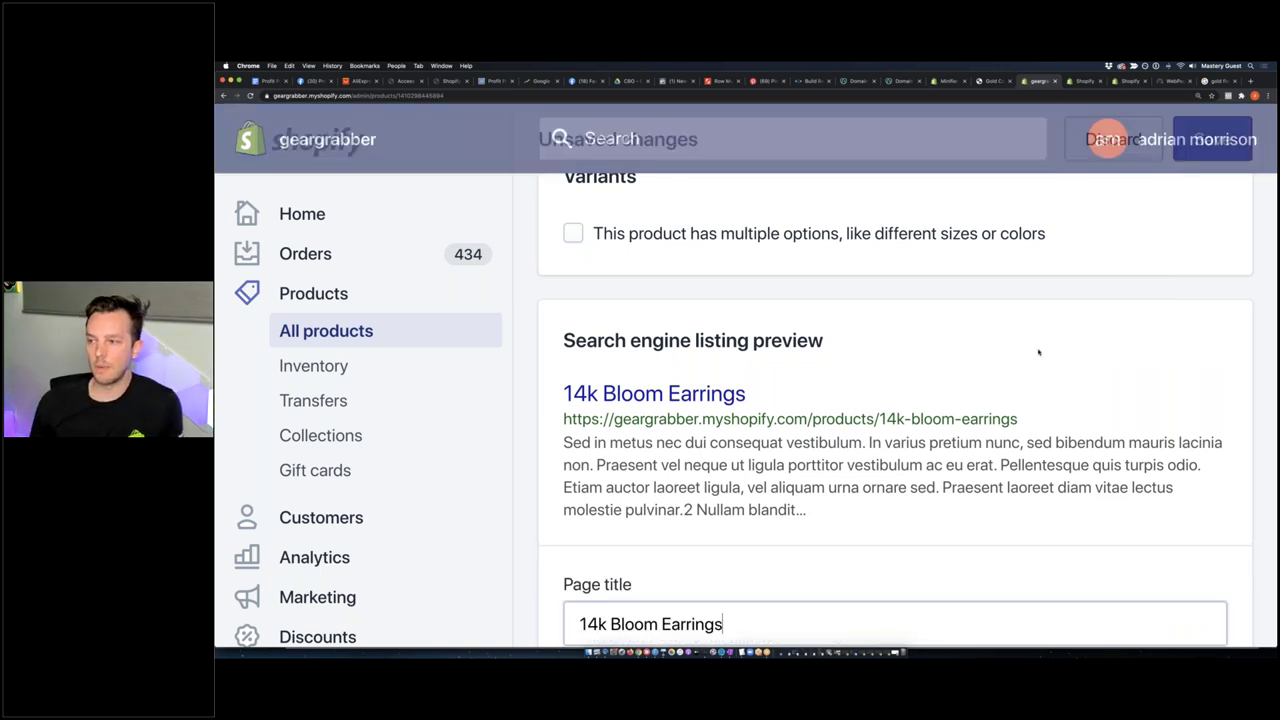
scroll(652, 230, "down", 3)
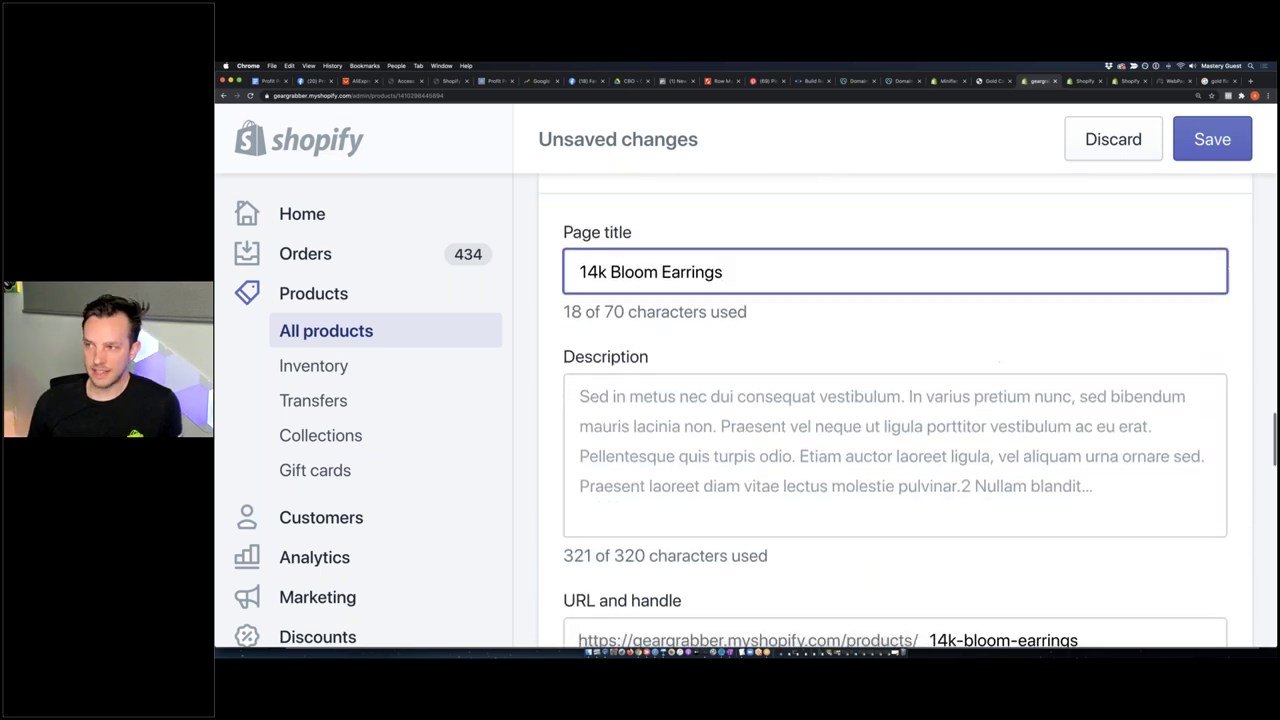
left_click_drag(652, 230, 564, 232)
left_click_drag(655, 357, 695, 387)
scroll(670, 400, "down", 3)
left_click(743, 363)
Review the listing preview description, then go to the gold flower stud earrings Shopping results
scroll(743, 363, "up", 8)
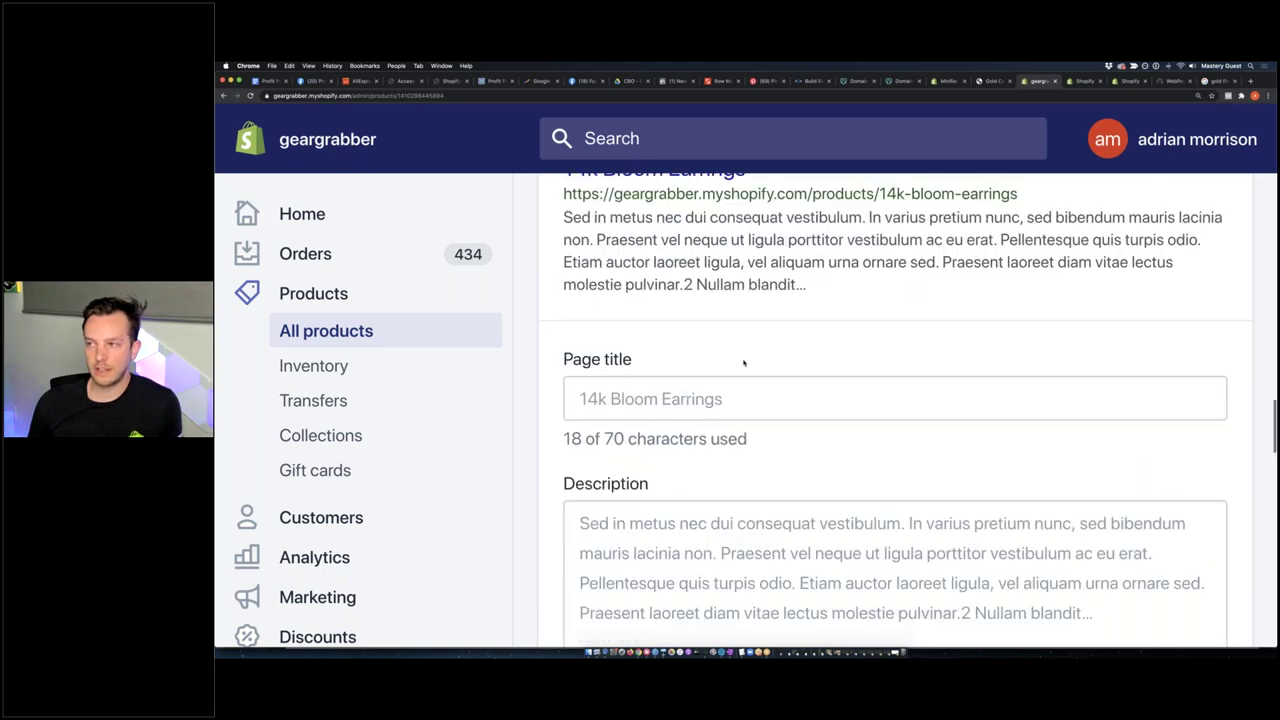
scroll(757, 366, "down", 1)
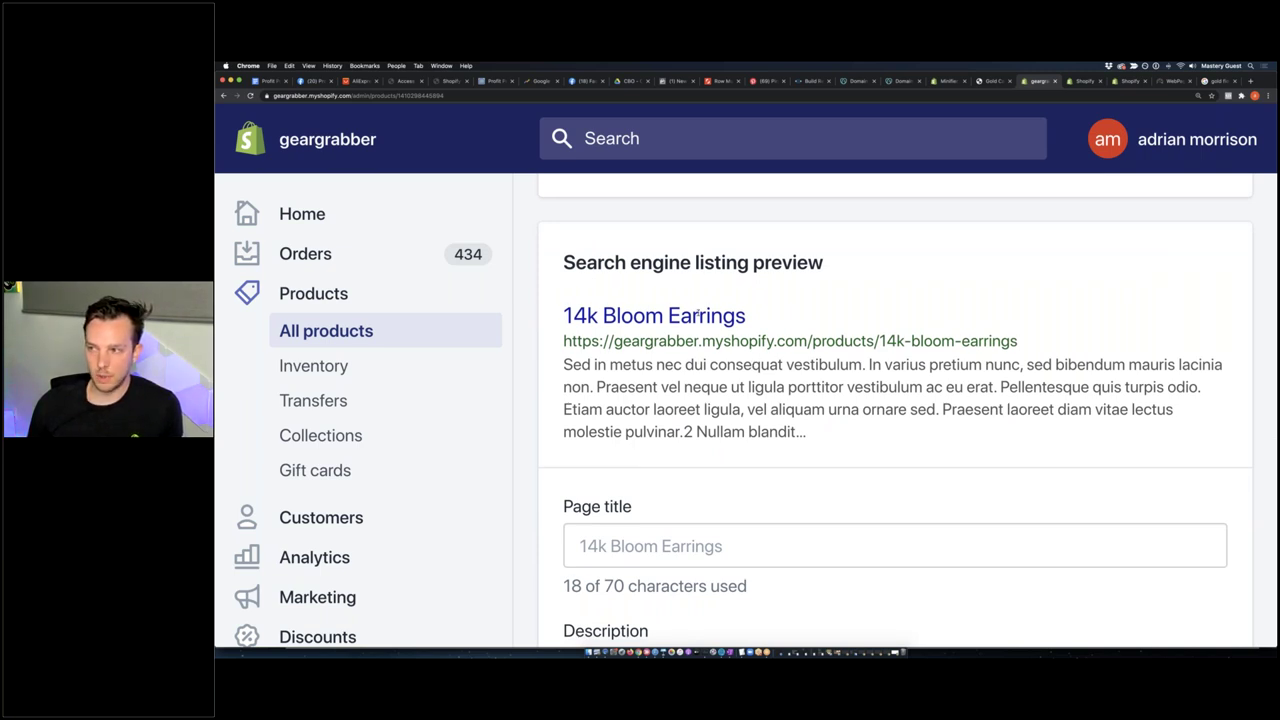
triple_click(805, 386)
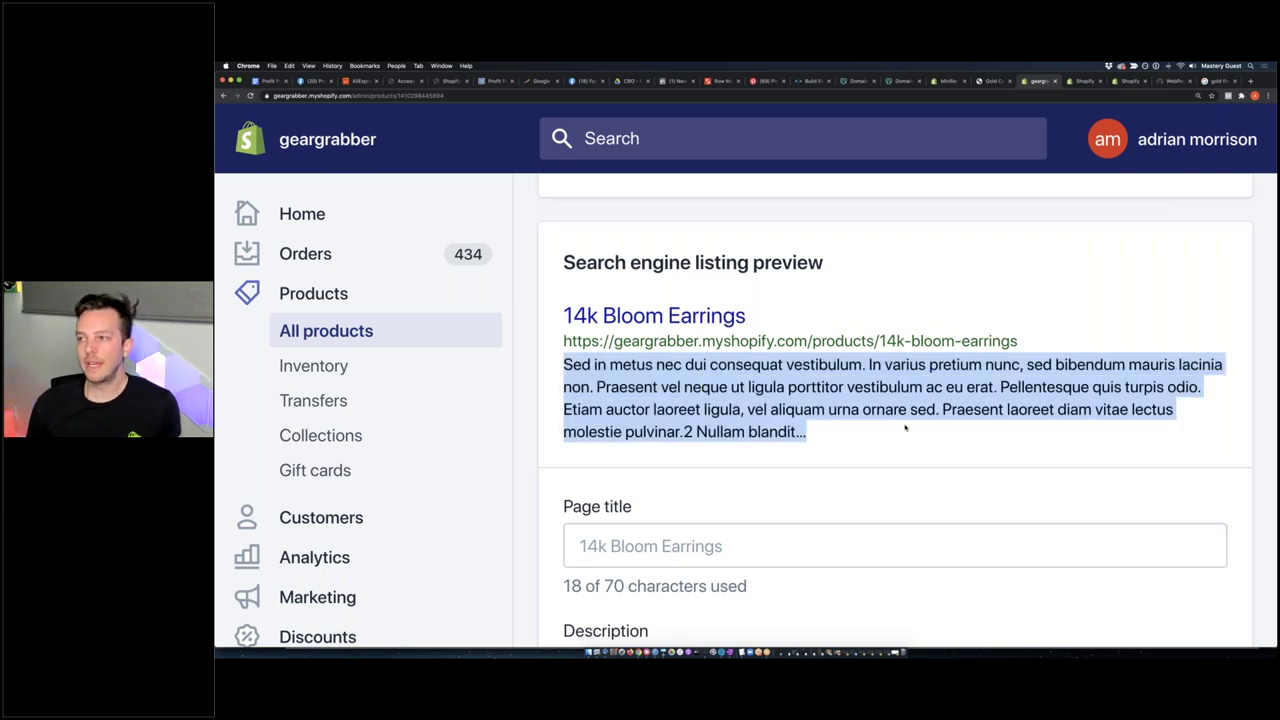
left_click(862, 434)
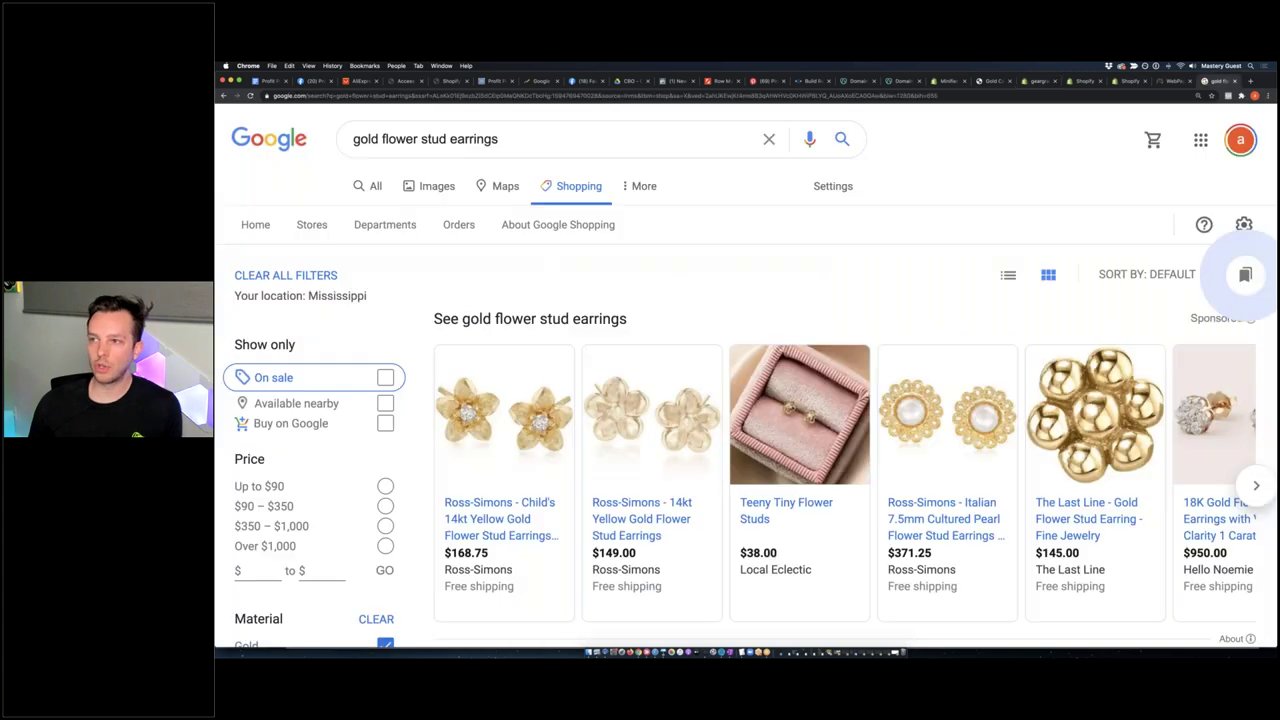
left_click(1218, 80)
Under All results, select the Etsy gold flower studs snippet, then return to the Shopify admin
left_click(375, 186)
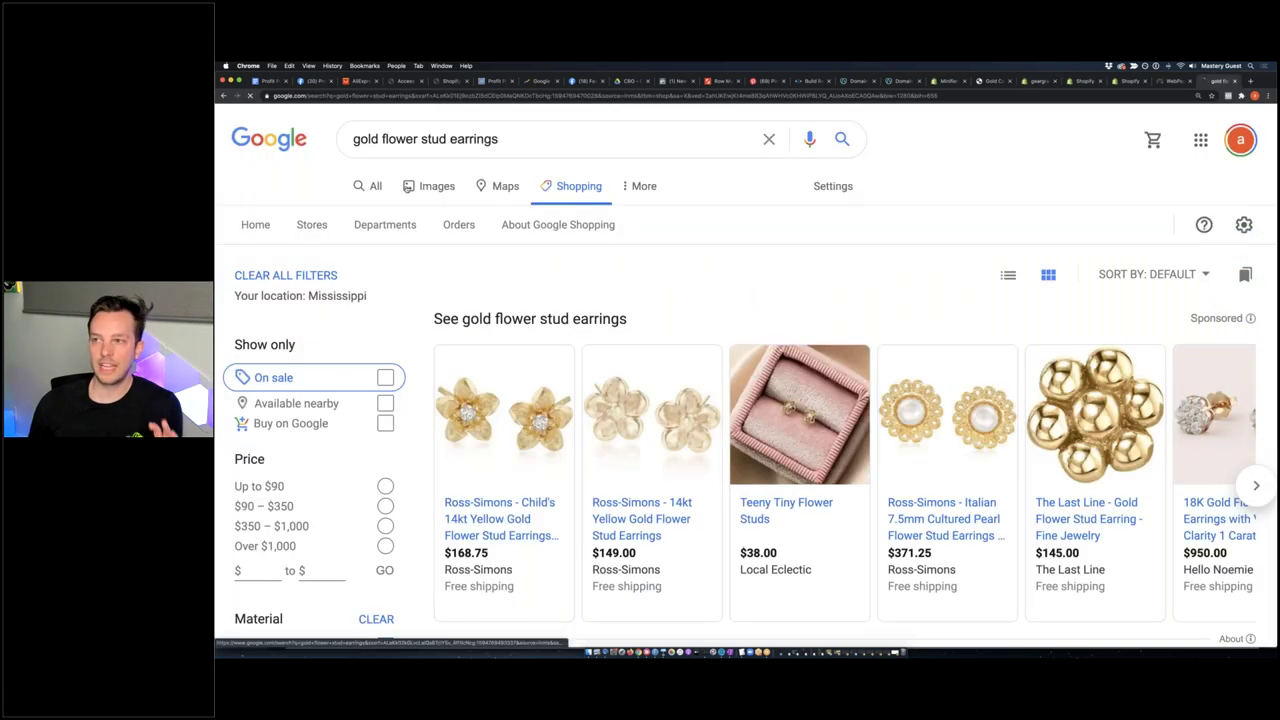
scroll(446, 240, "down", 10)
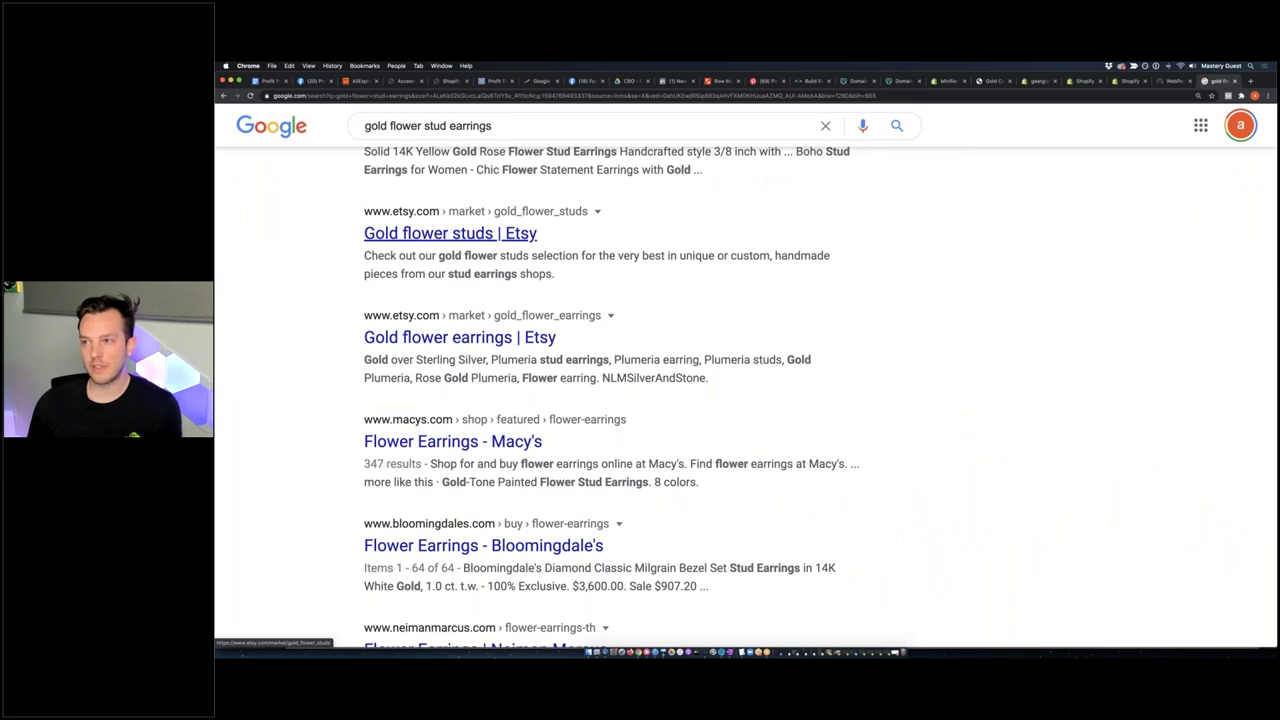
left_click_drag(390, 256, 594, 274)
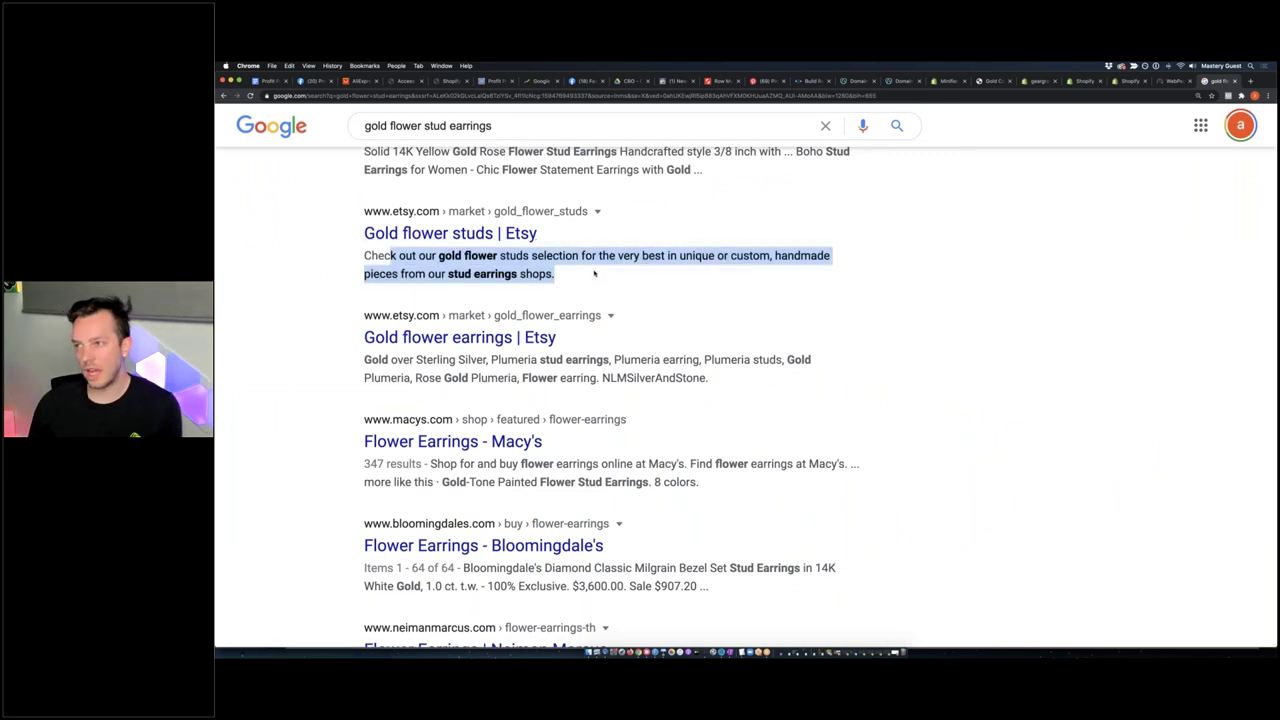
left_click(594, 276)
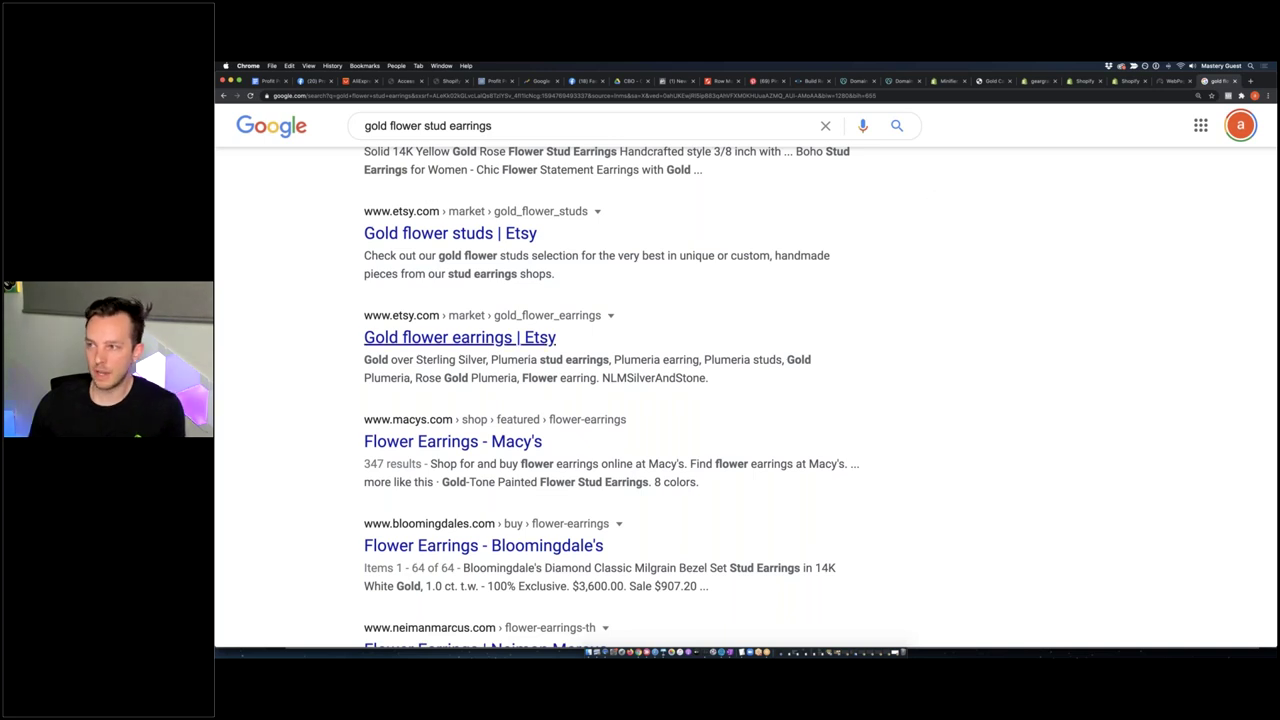
left_click_drag(556, 275, 361, 259)
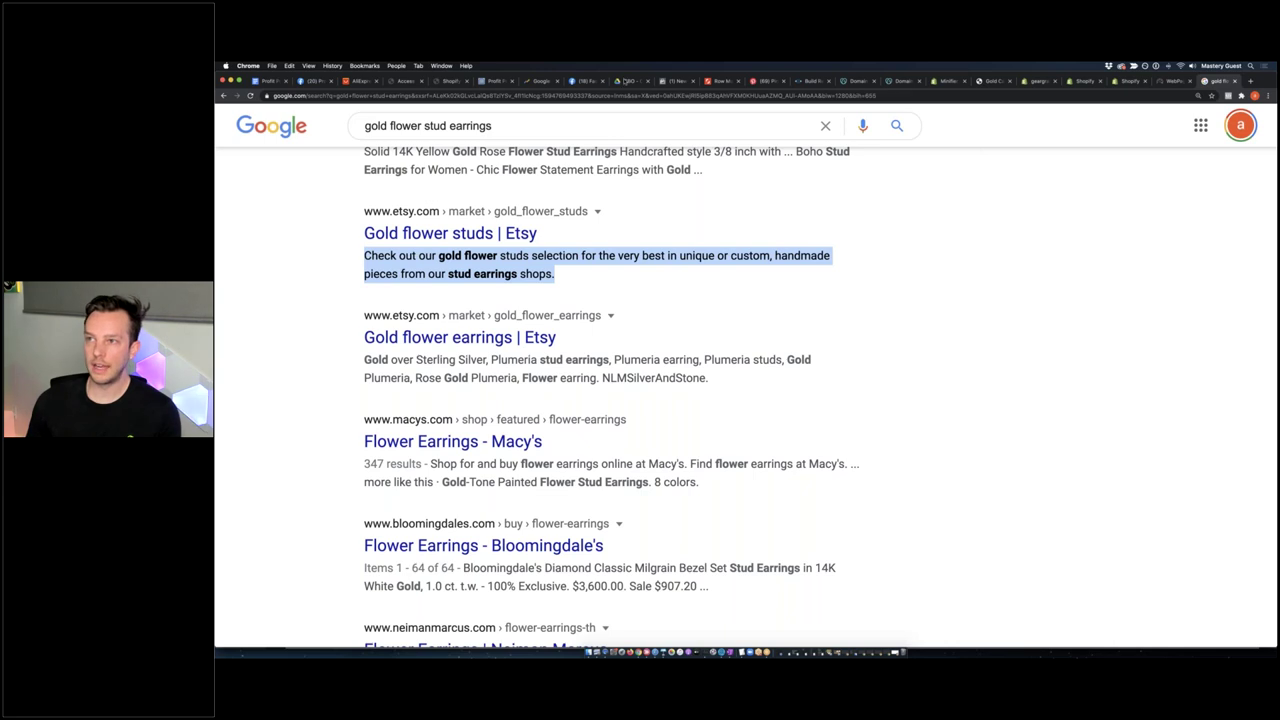
left_click(993, 80)
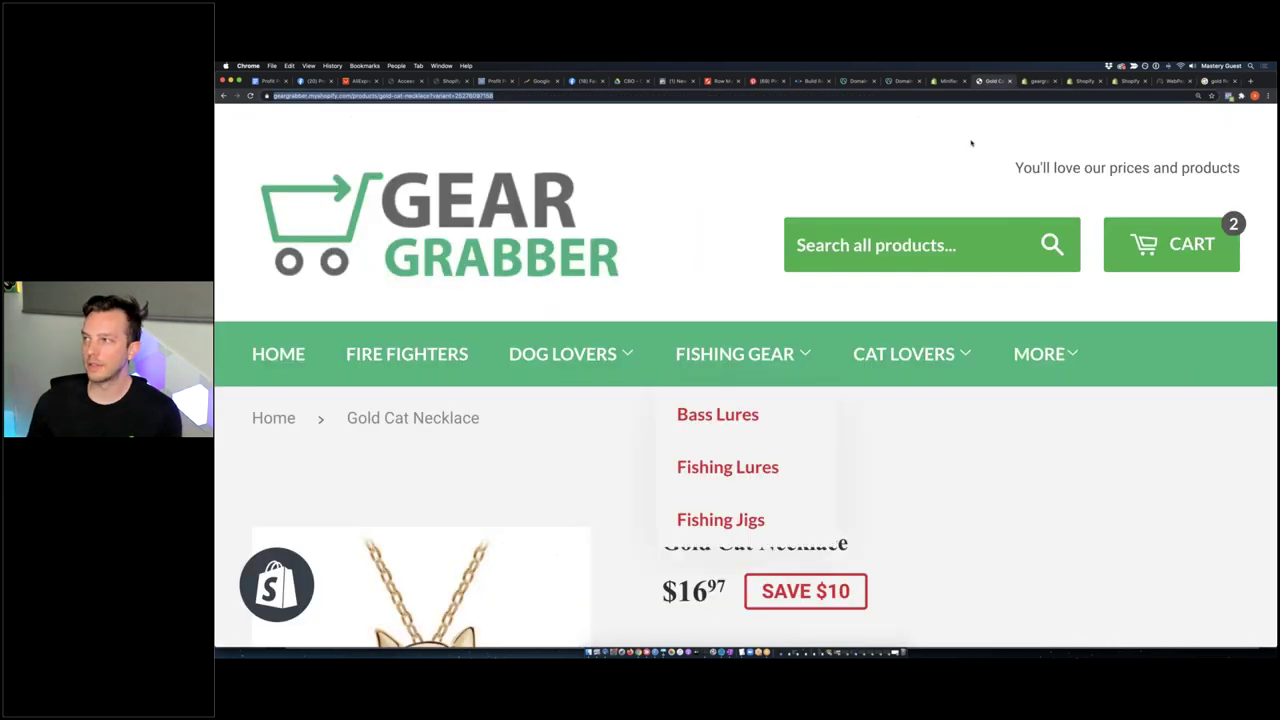
left_click(1037, 80)
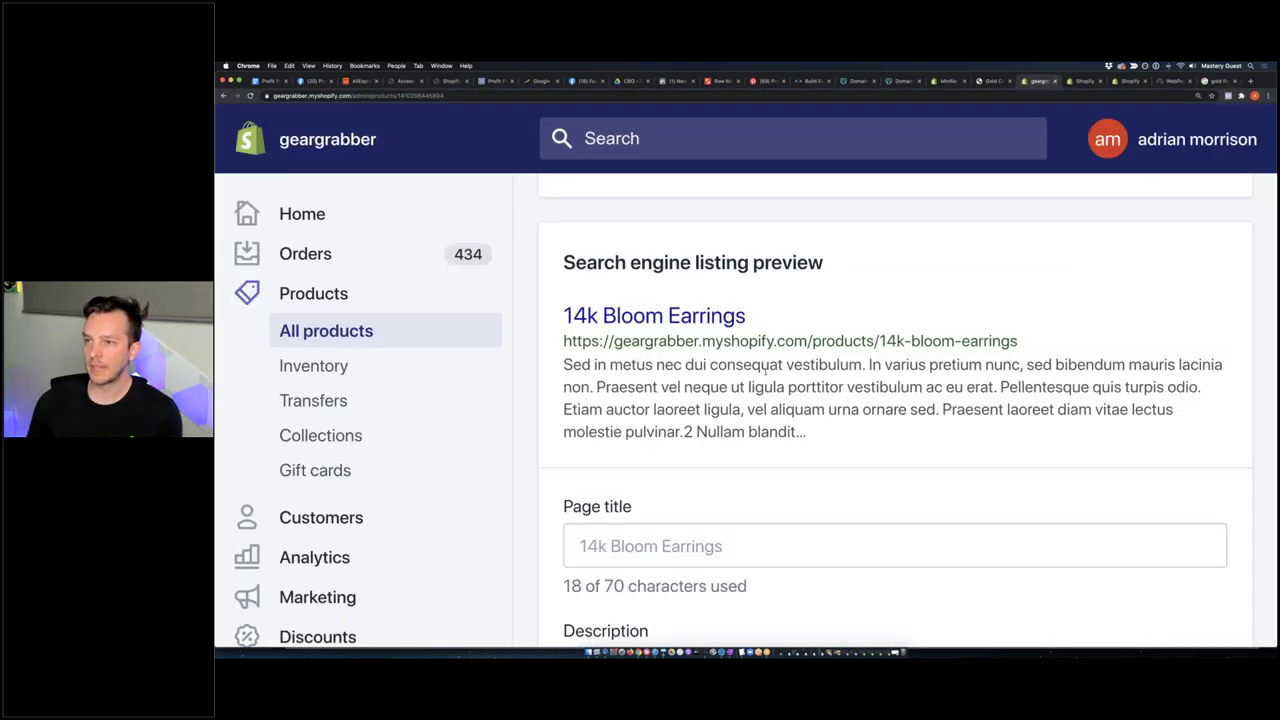
Reopen 14k Bloom Earrings from the All products list
left_click(417, 466)
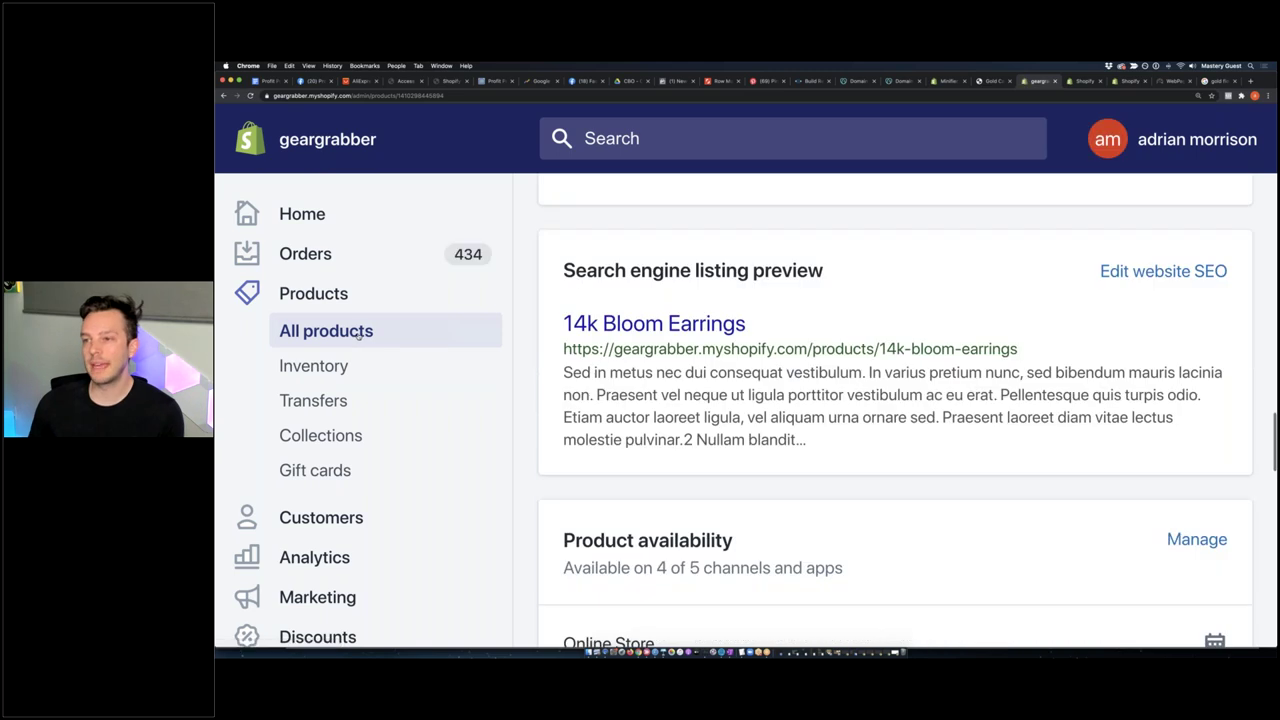
left_click(358, 336)
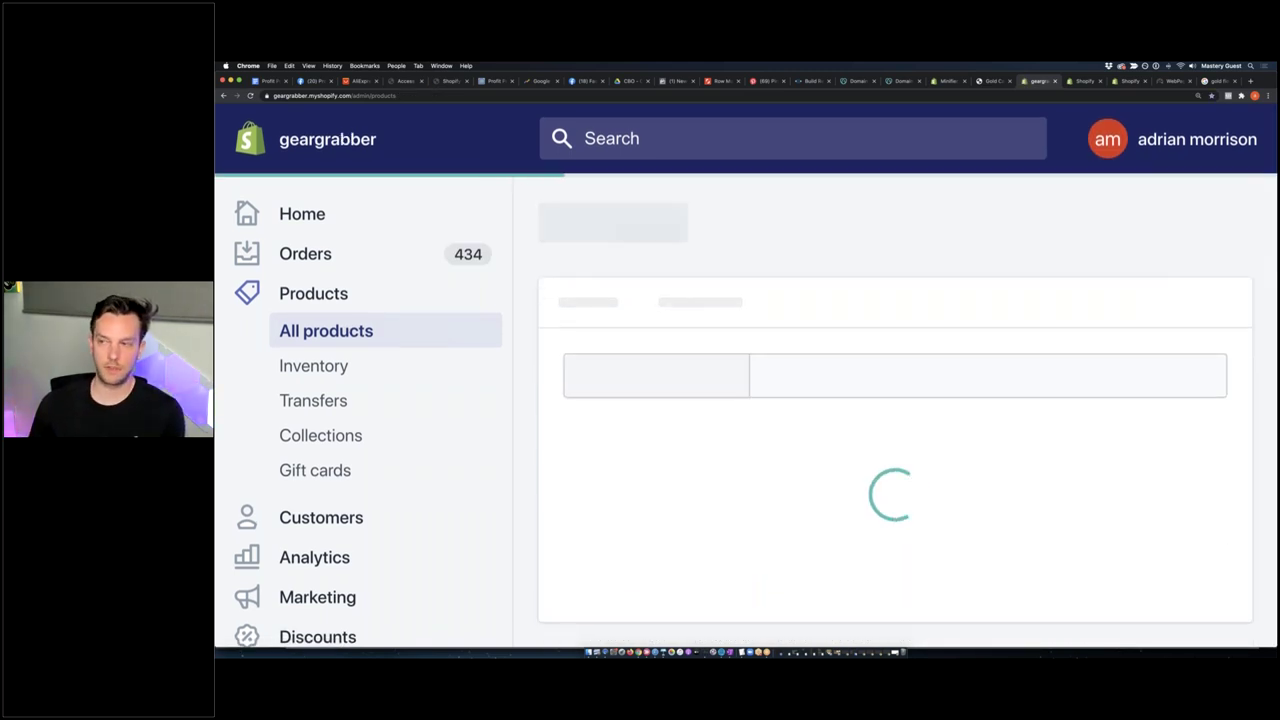
scroll(539, 290, "down", 3)
left_click(786, 394)
Scroll the product page, zoom back out, and return to the Search engine listing preview
scroll(895, 410, "down", 20)
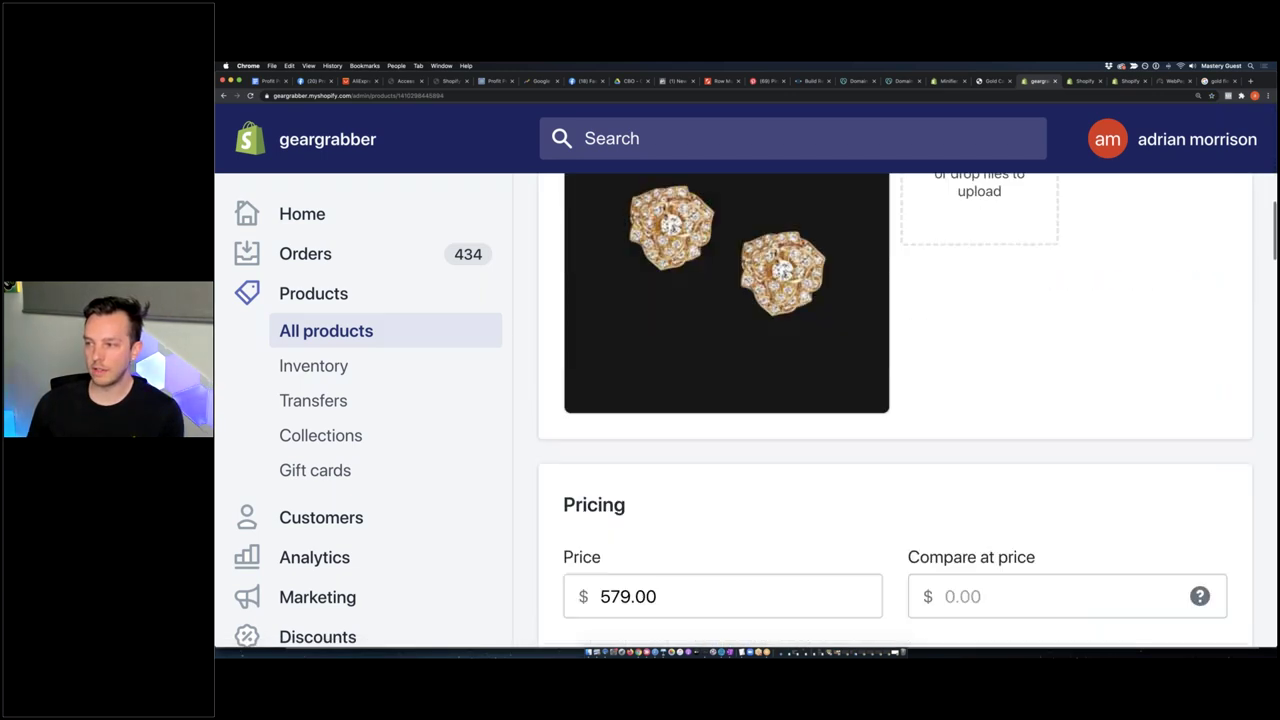
scroll(786, 380, "down", 15)
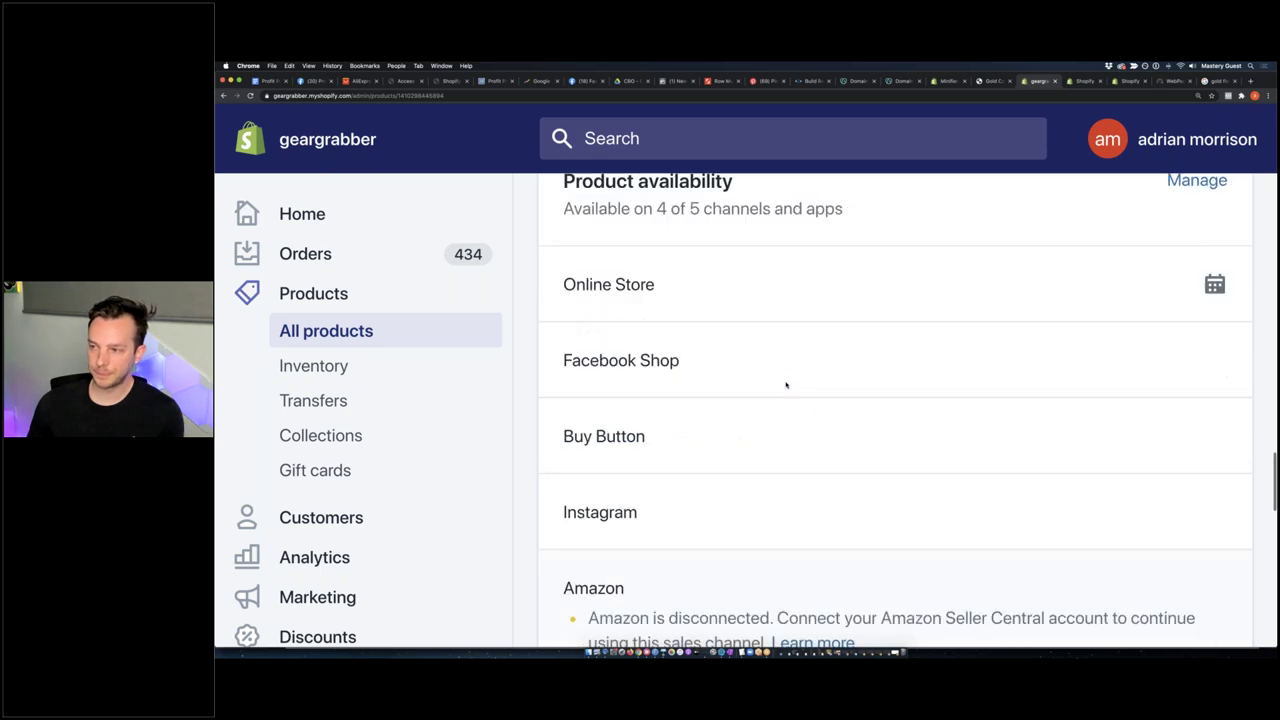
scroll(895, 410, "down", 15)
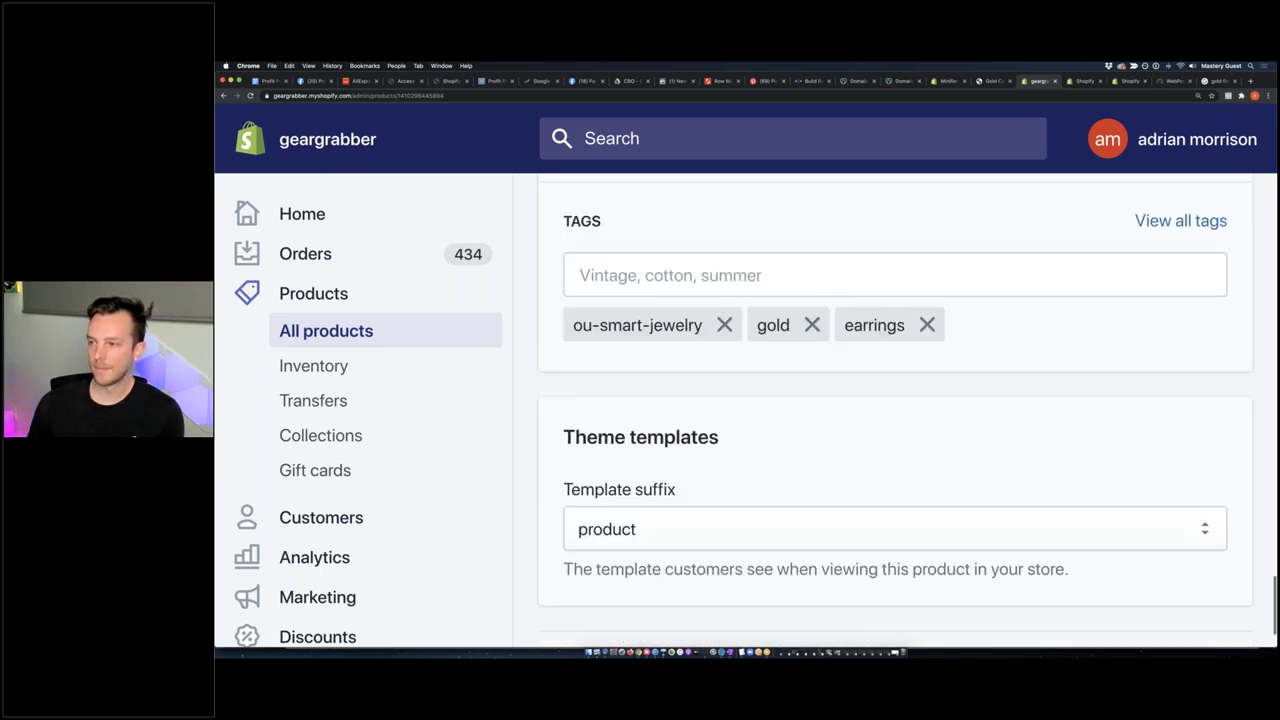
scroll(895, 410, "up", 3)
scroll(895, 410, "up", 2)
scroll(895, 410, "down", 4)
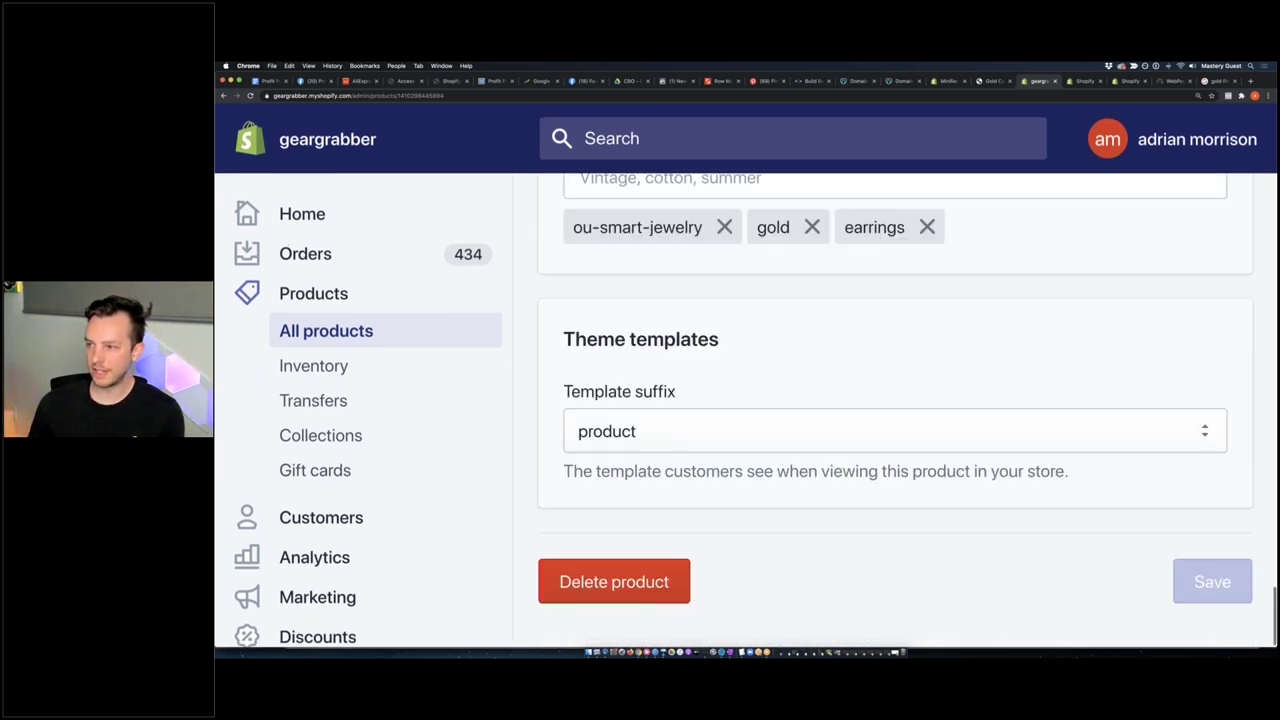
key("super+r")
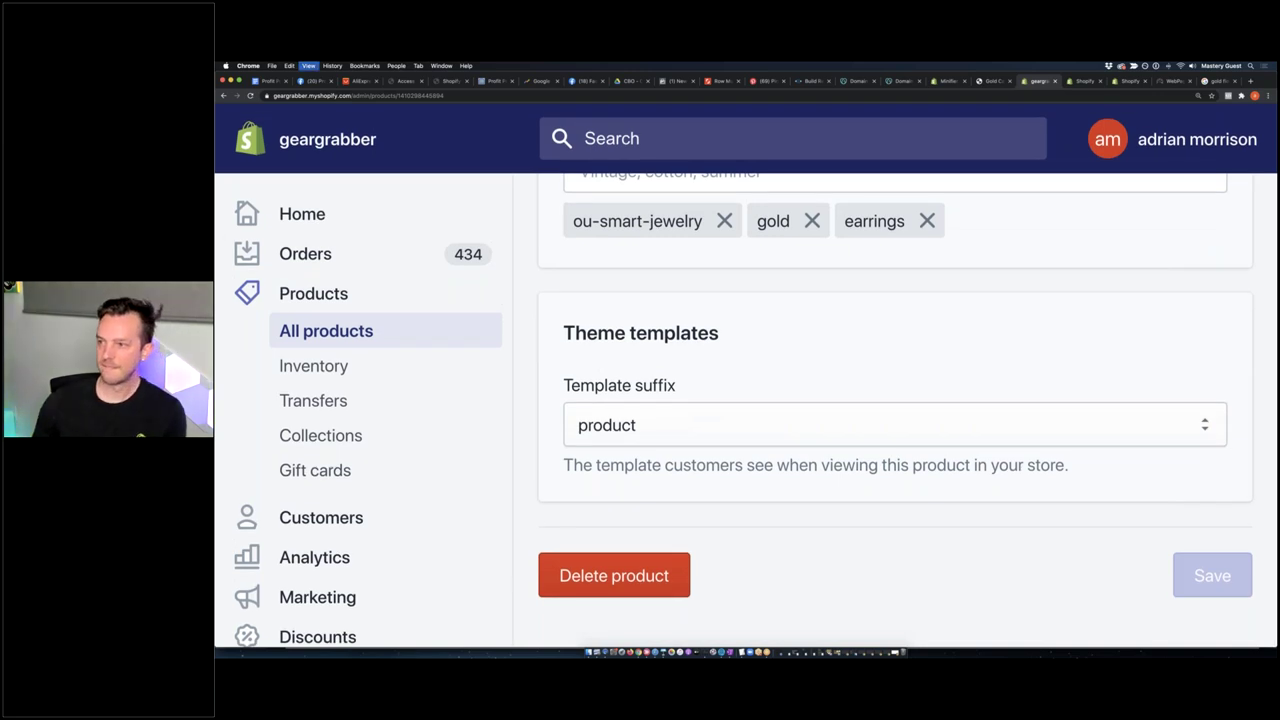
scroll(787, 386, "up", 6)
scroll(787, 386, "up", 8)
scroll(789, 383, "up", 1)
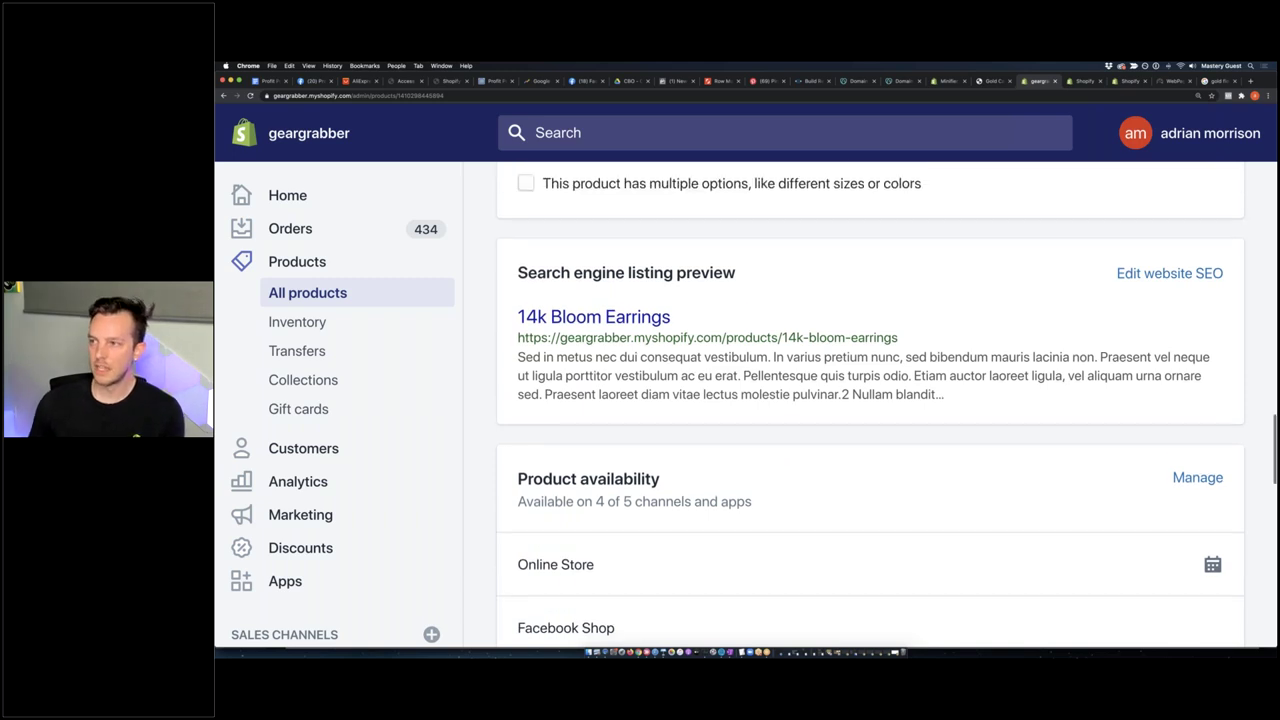
Replace the SEO description with the pasted Etsy gold flower studs snippet
left_click(1127, 277)
scroll(860, 420, "down", 2)
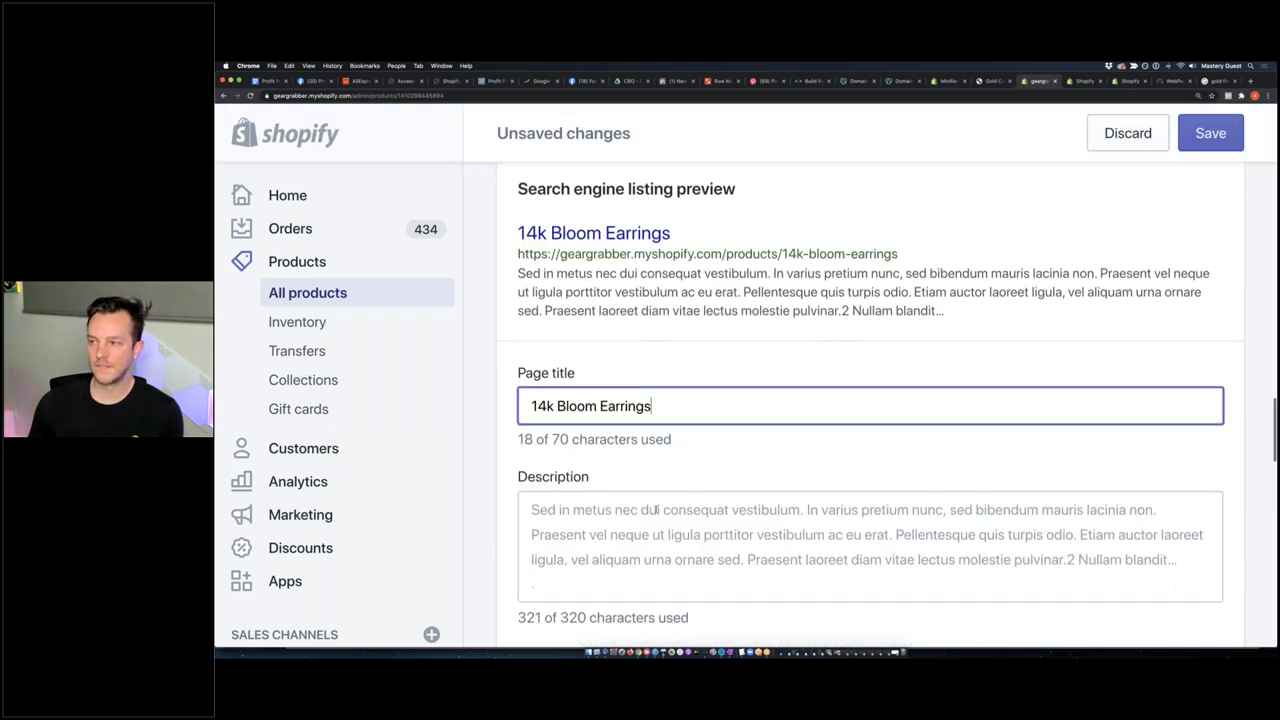
left_click(860, 562)
type("Sed in metus nec dui consequat vestibulum. In varius pretium nunc, sed bibendum mauris lacinia non. Praesent vel neque ut ligula porttitor vestibulum ac eu erat. Pellentesque quis turpis odio. Etiam auctor laoreet ligula, vel aliquam urna ornare sed. Praesent laoreet diam vitae lectus molestie pulvinar.2 Nullam blandit Vestibulum euismod Nullam venenatis Aenean a magna eros")
left_click_drag(917, 561, 508, 483)
type("Check out our gold flower studs selection for the very best in unique or custom, handmade pieces from our stud earrings shops.")
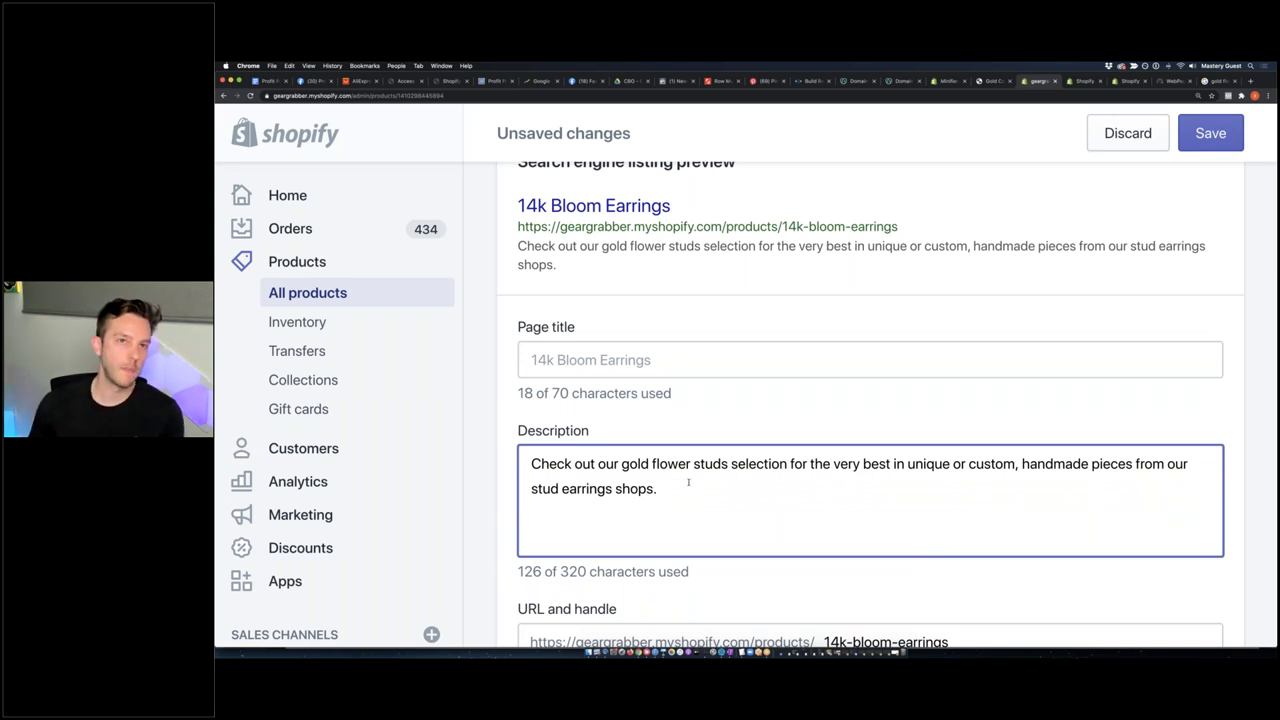
Change 'gold' in the description to 'yellow gold & rose gold' and move to the Page title
left_click(655, 458)
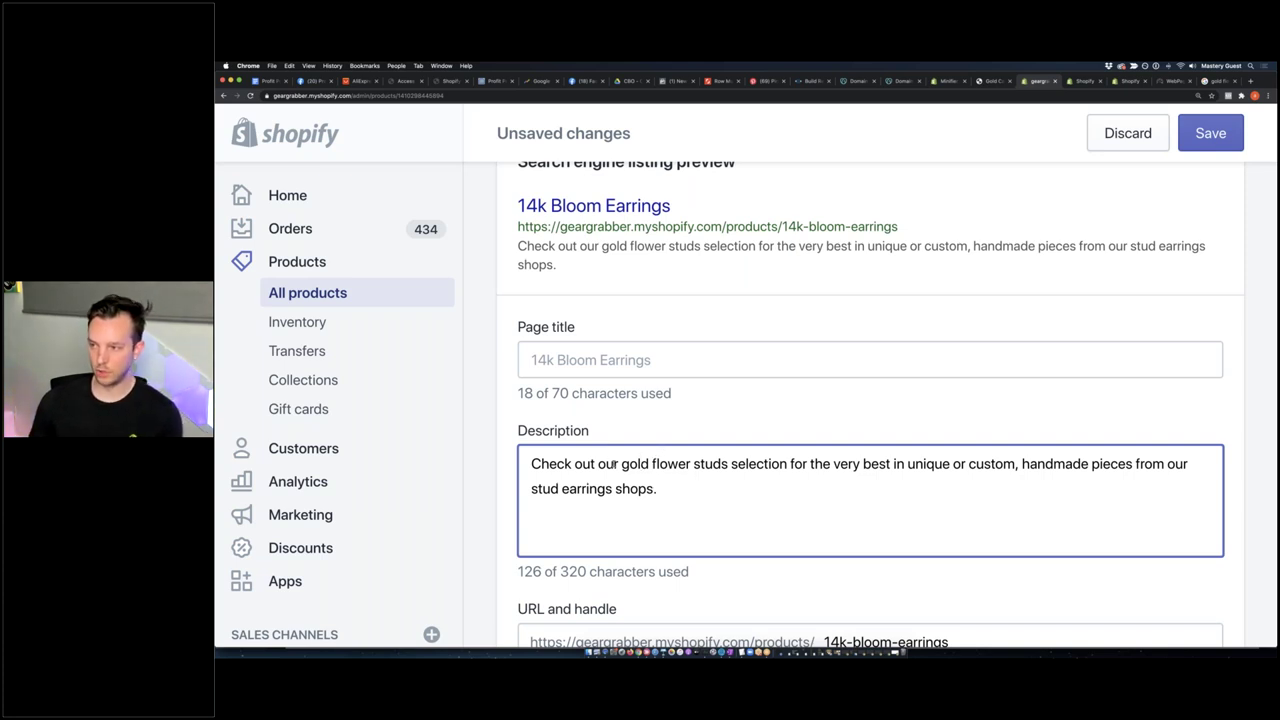
left_click_drag(621, 464, 649, 464)
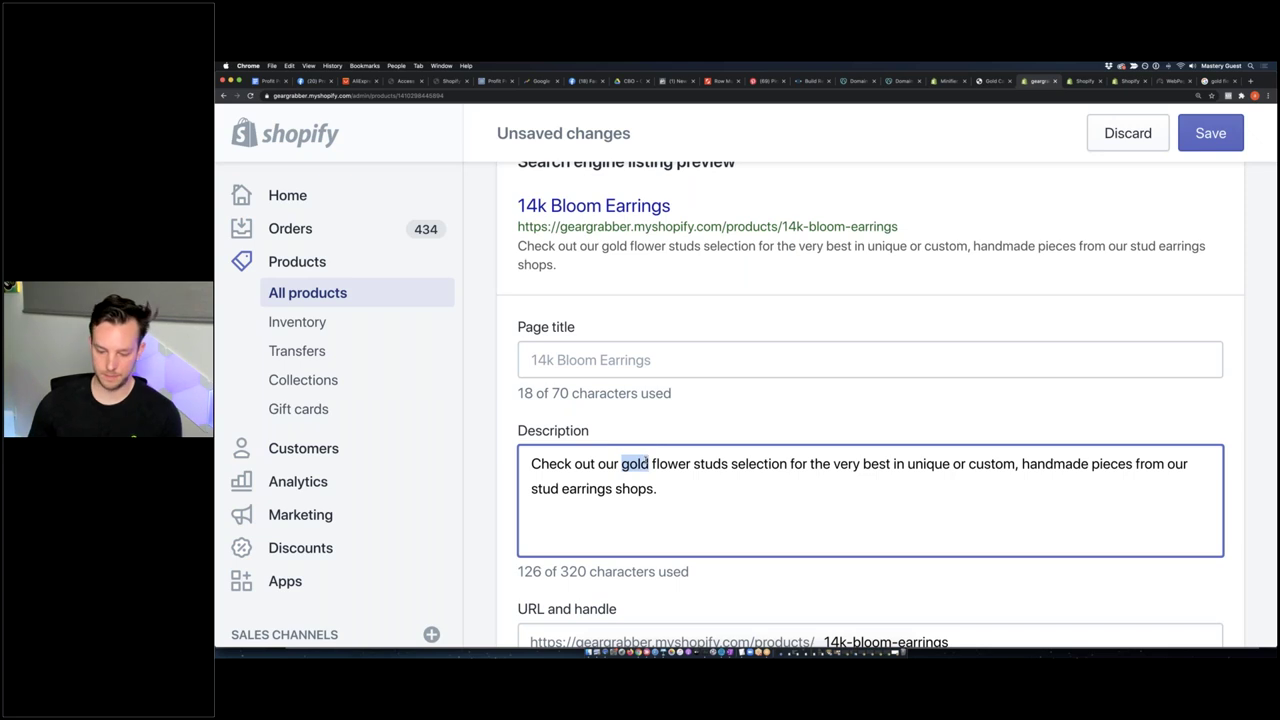
type("yellow gold & rose g")
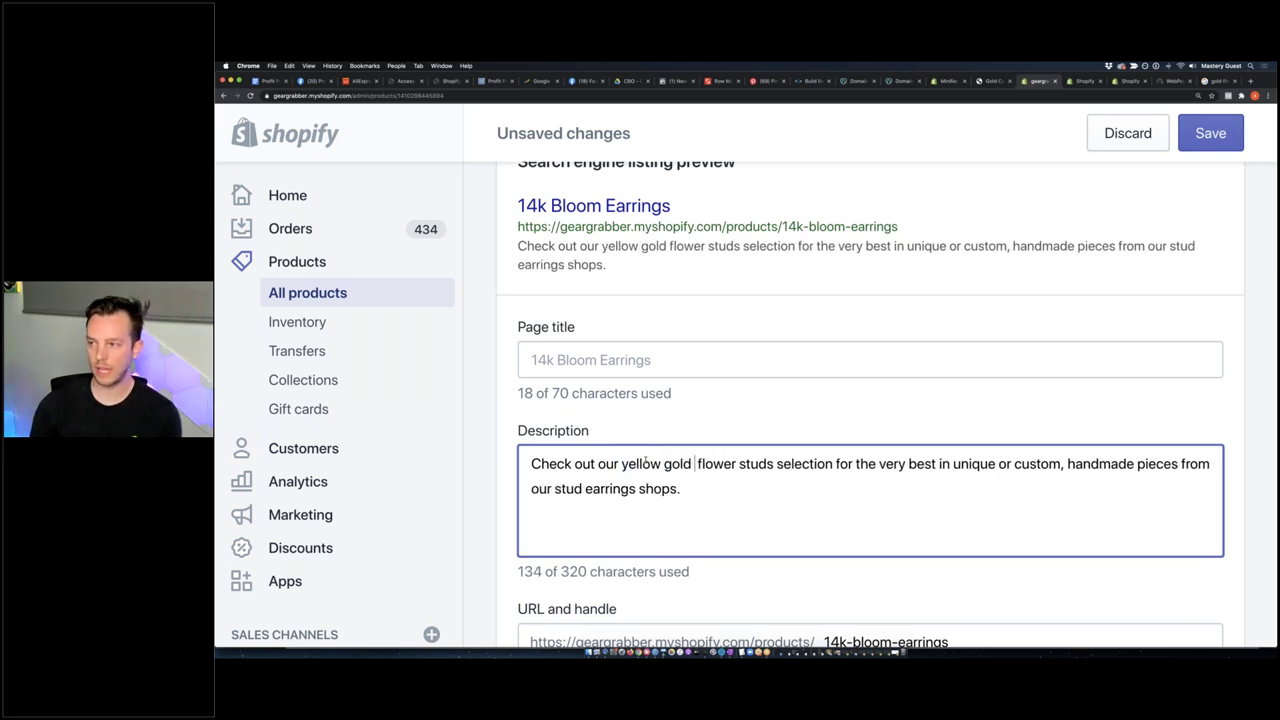
type("old")
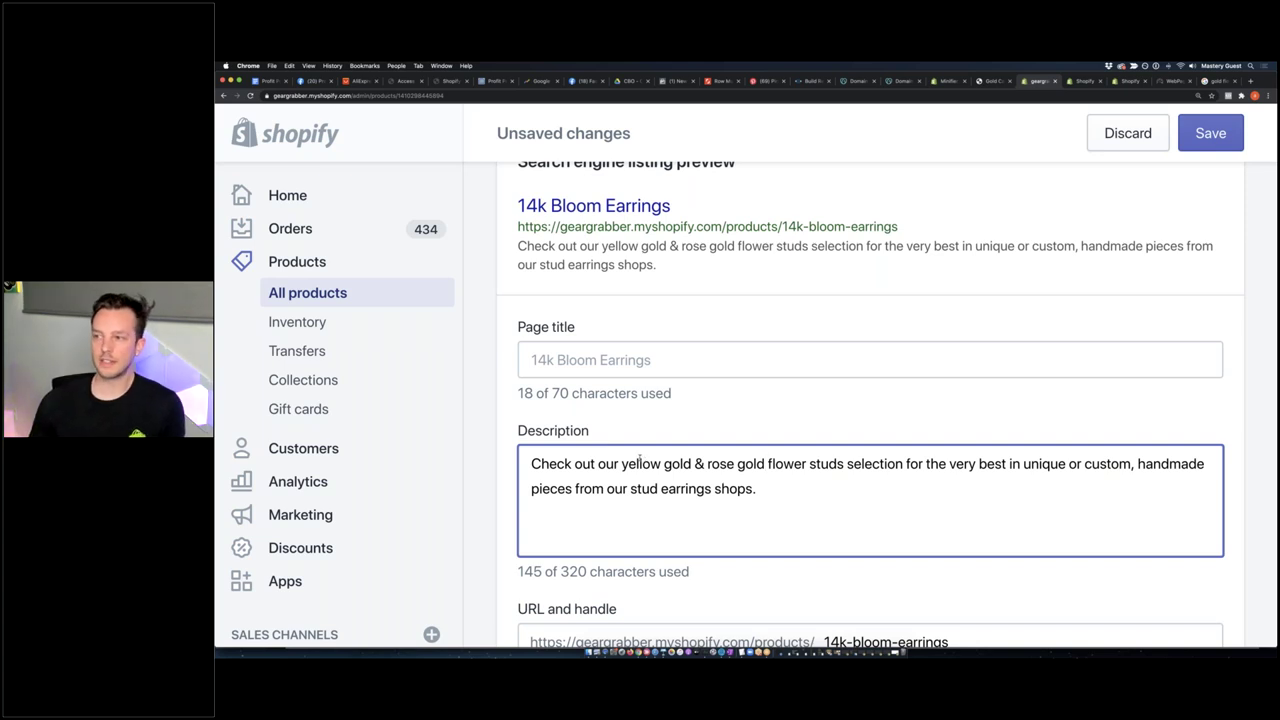
left_click(600, 360)
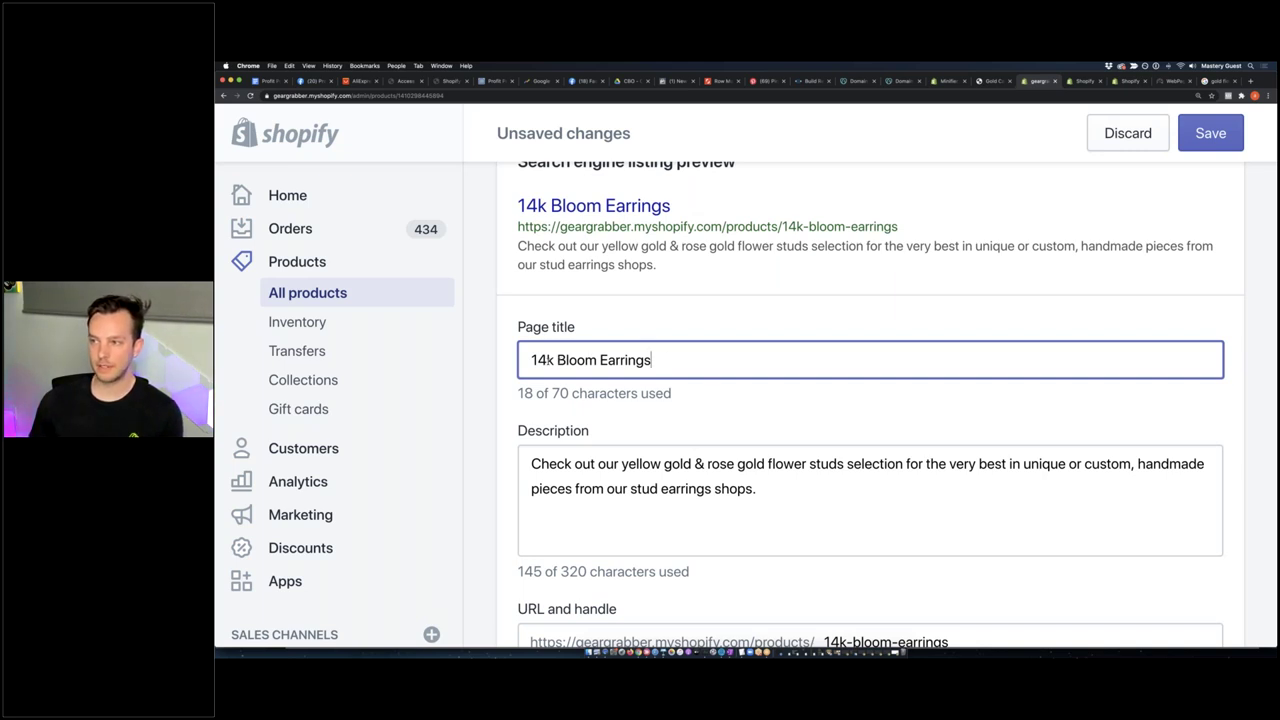
Change the SEO page title to '14k Gold Flower Bloom Earrings [DISCOUNT]'
type("Gold Flower")
left_click(758, 357)
type("[DISCOUNT]")
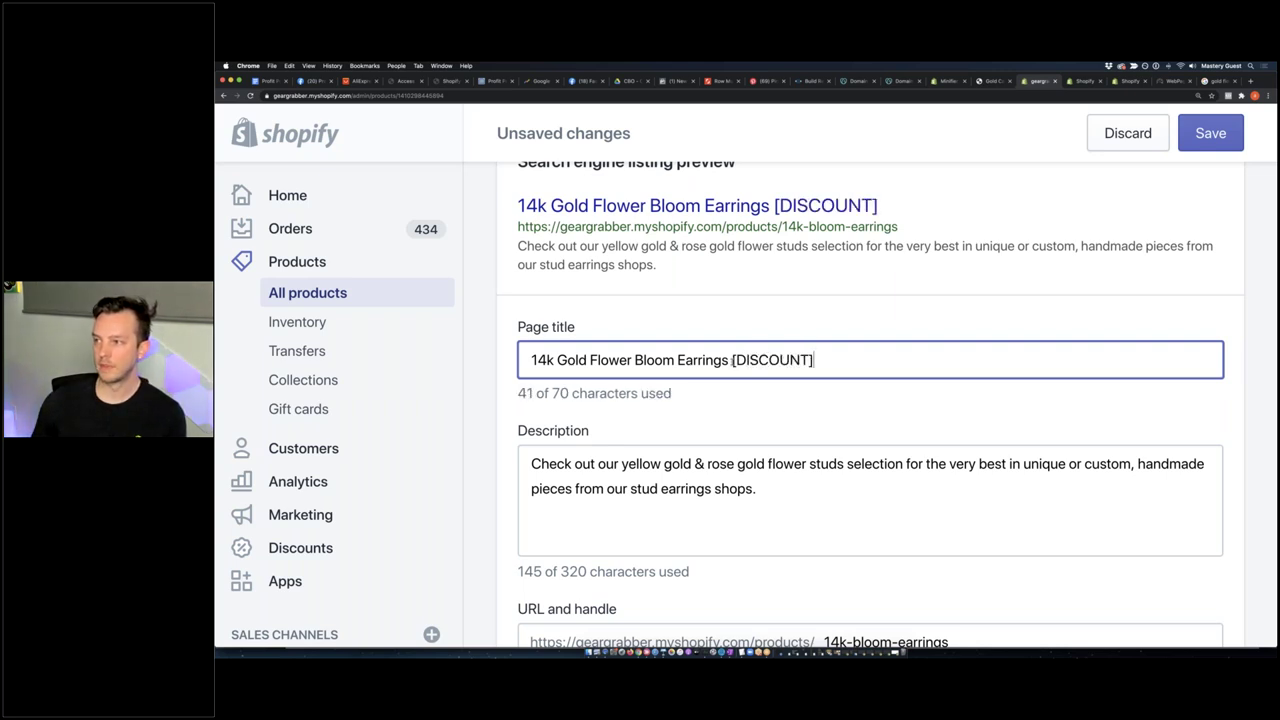
left_click(855, 362, "shift")
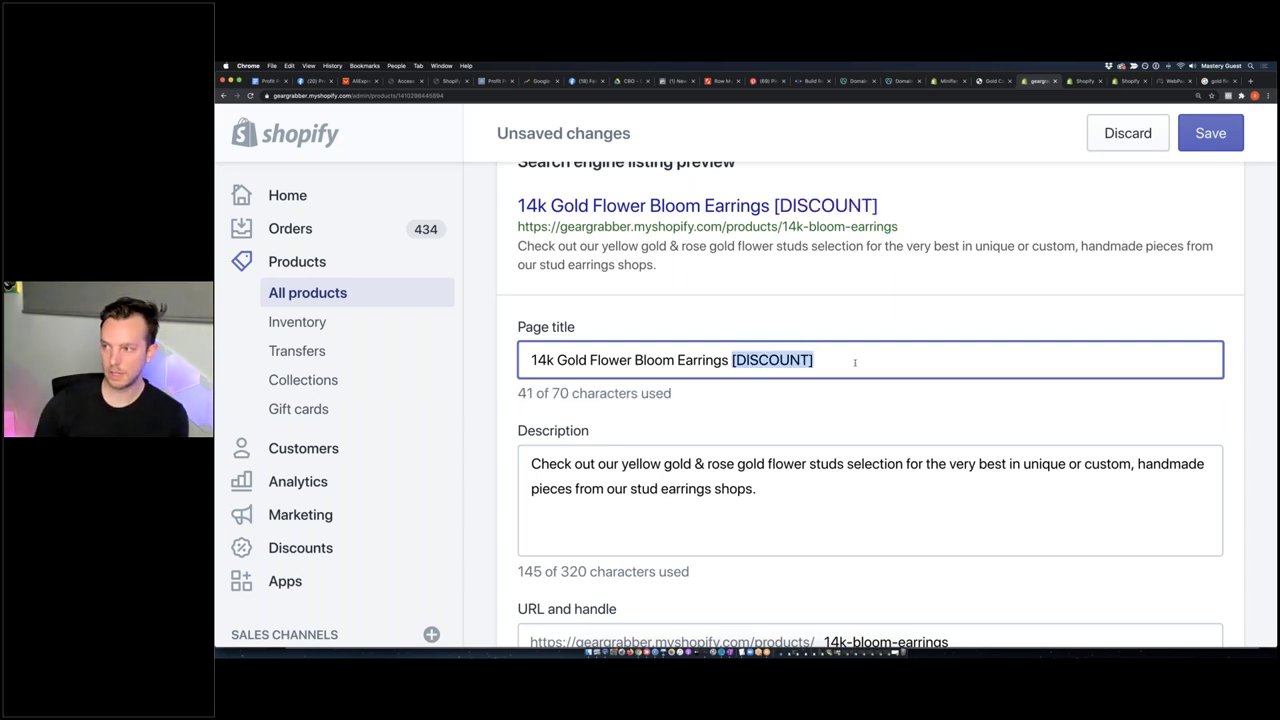
key("BackSpace")
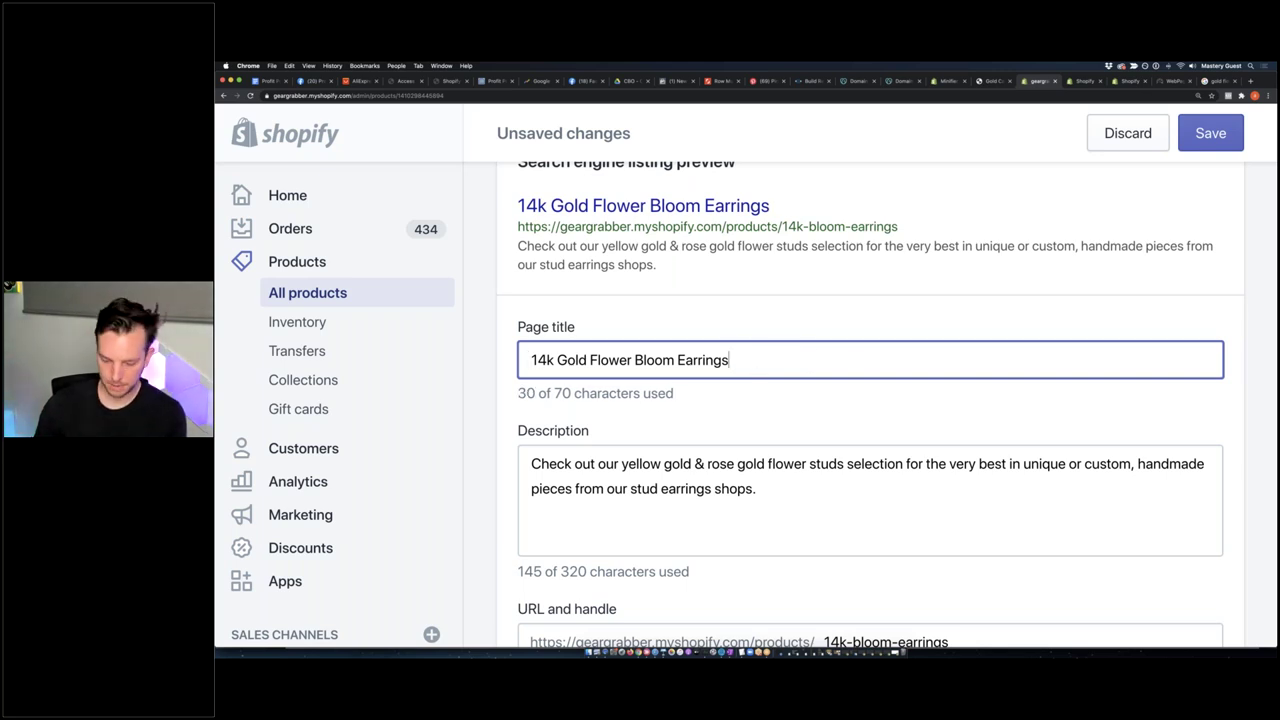
key("super+z")
scroll(737, 266, "up", 2)
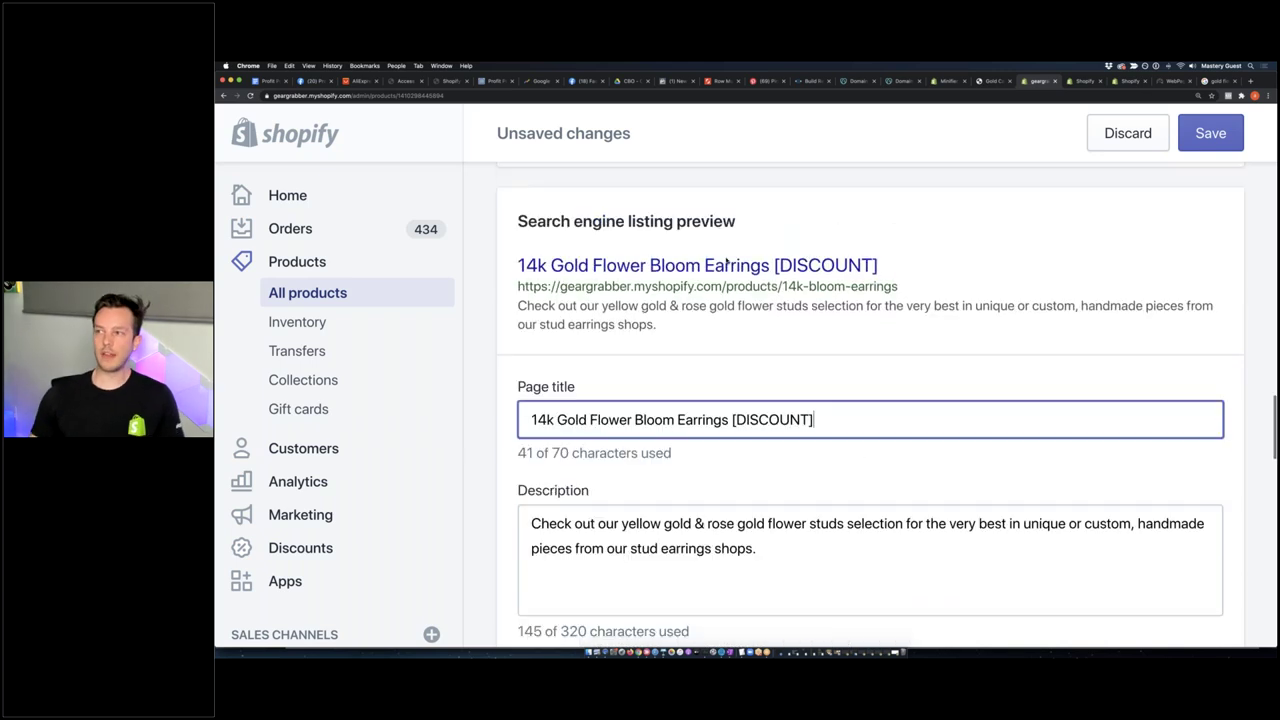
scroll(737, 266, "down", 1)
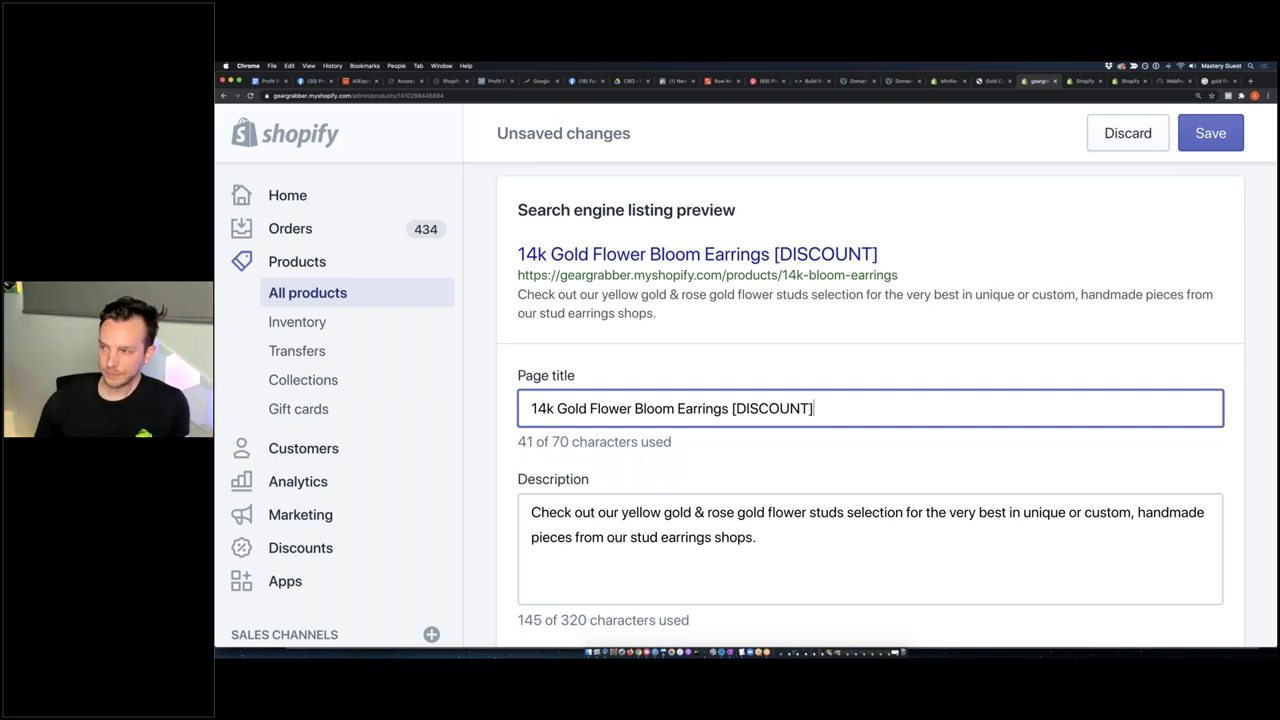
Point out the added 'Gold', 'Flower' and 'DISCOUNT' words, then return to the Google results
left_click_drag(531, 408, 812, 408)
left_click(720, 410)
double_click(572, 408)
left_click(590, 408)
double_click(612, 408)
left_click_drag(628, 408, 632, 408)
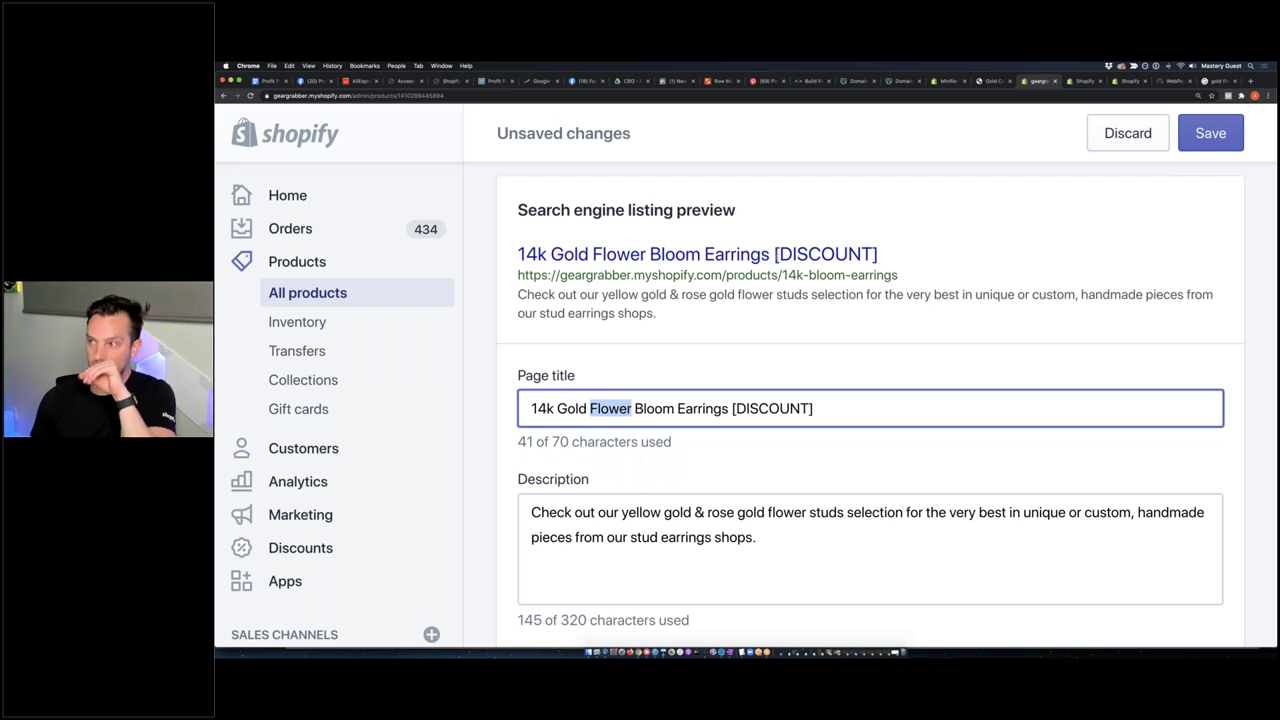
double_click(825, 254)
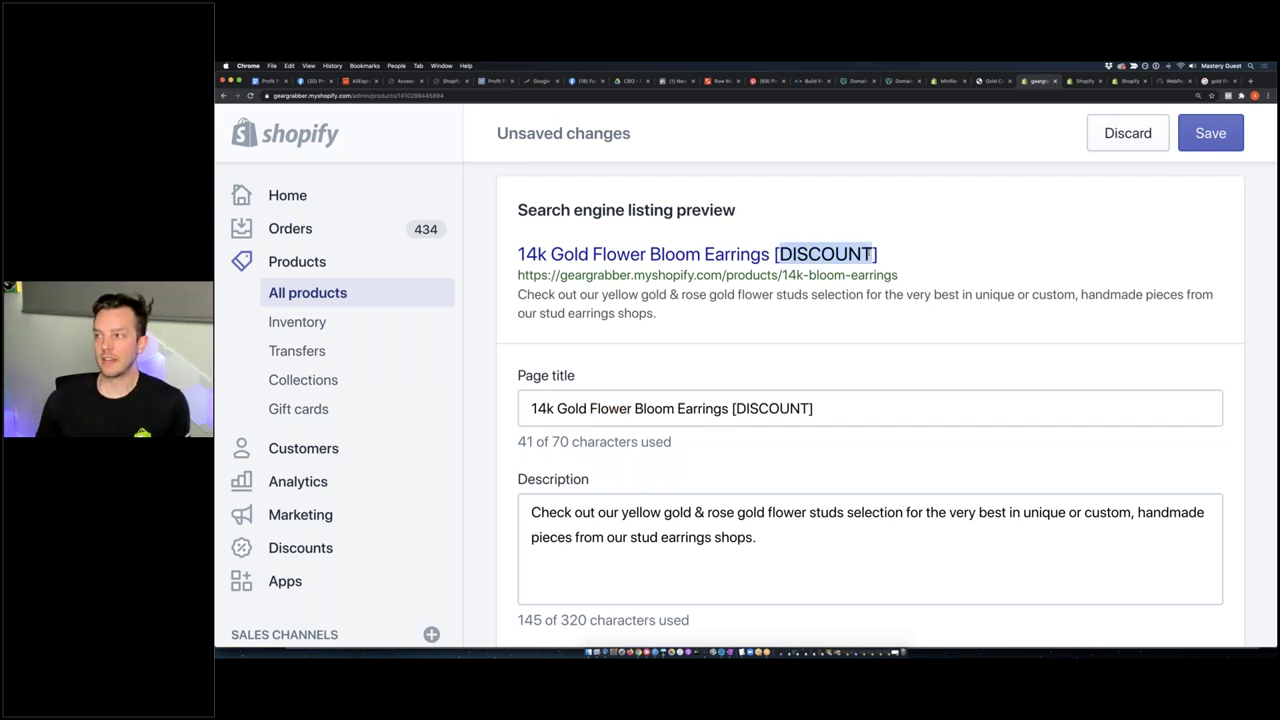
left_click(742, 364)
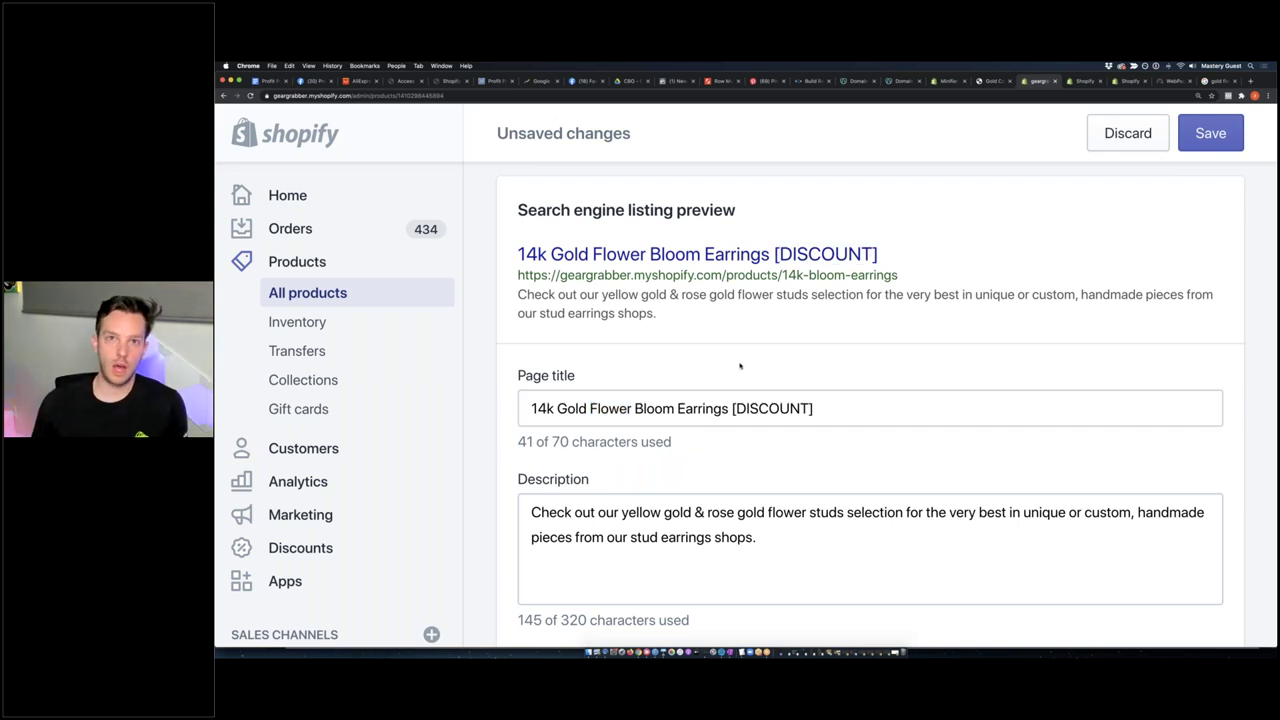
left_click(1216, 80)
Scan the gold flower stud earrings results, then return to the Shopify product editor
scroll(649, 442, "down", 5)
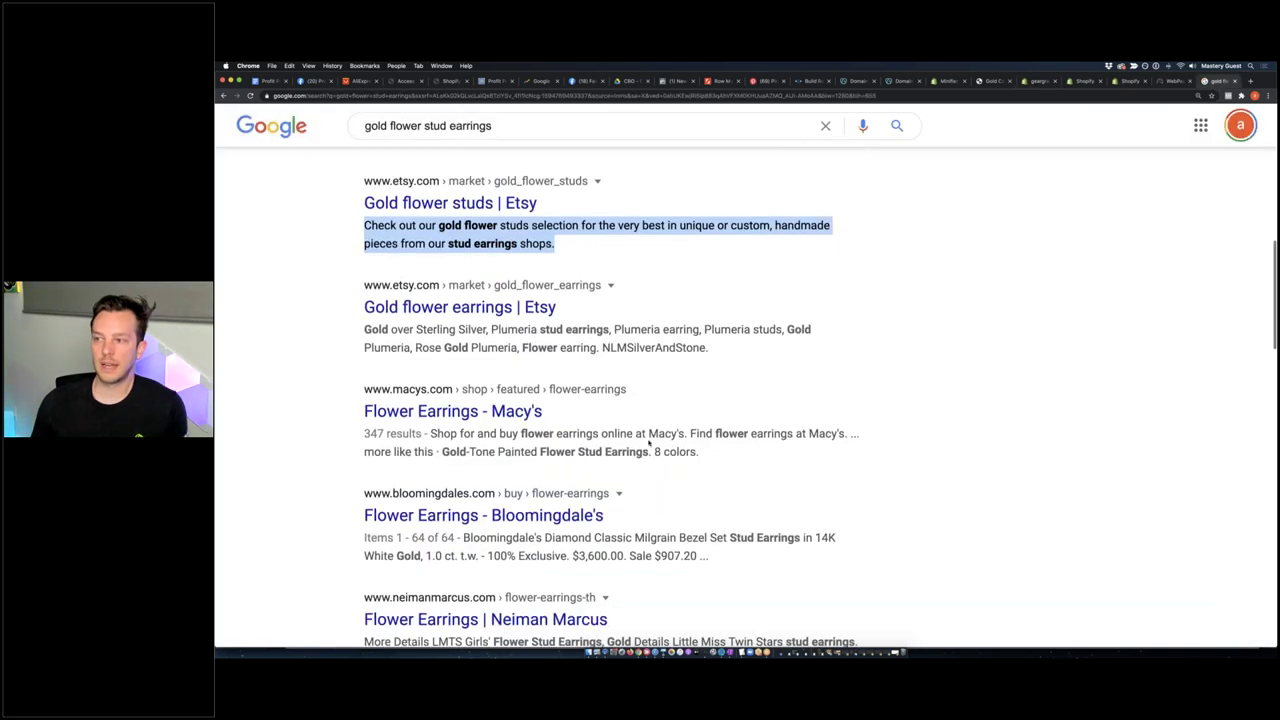
scroll(649, 442, "down", 10)
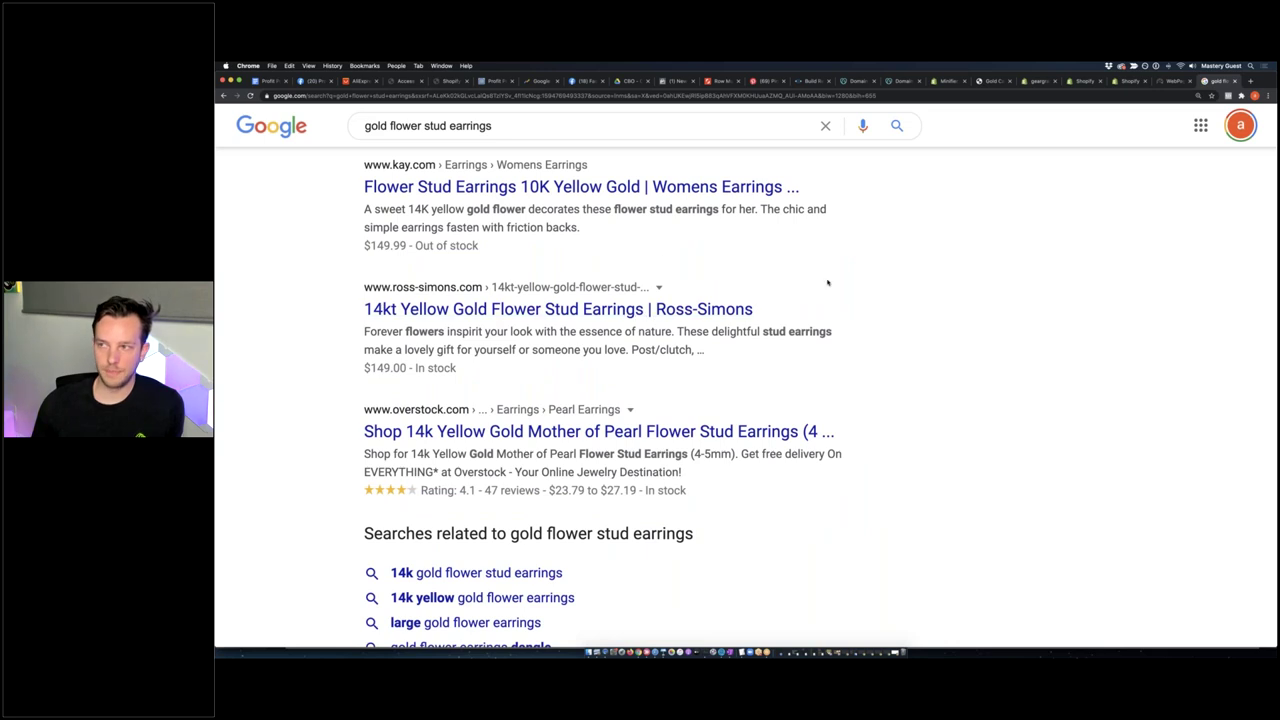
scroll(605, 428, "down", 1)
scroll(605, 420, "up", 3)
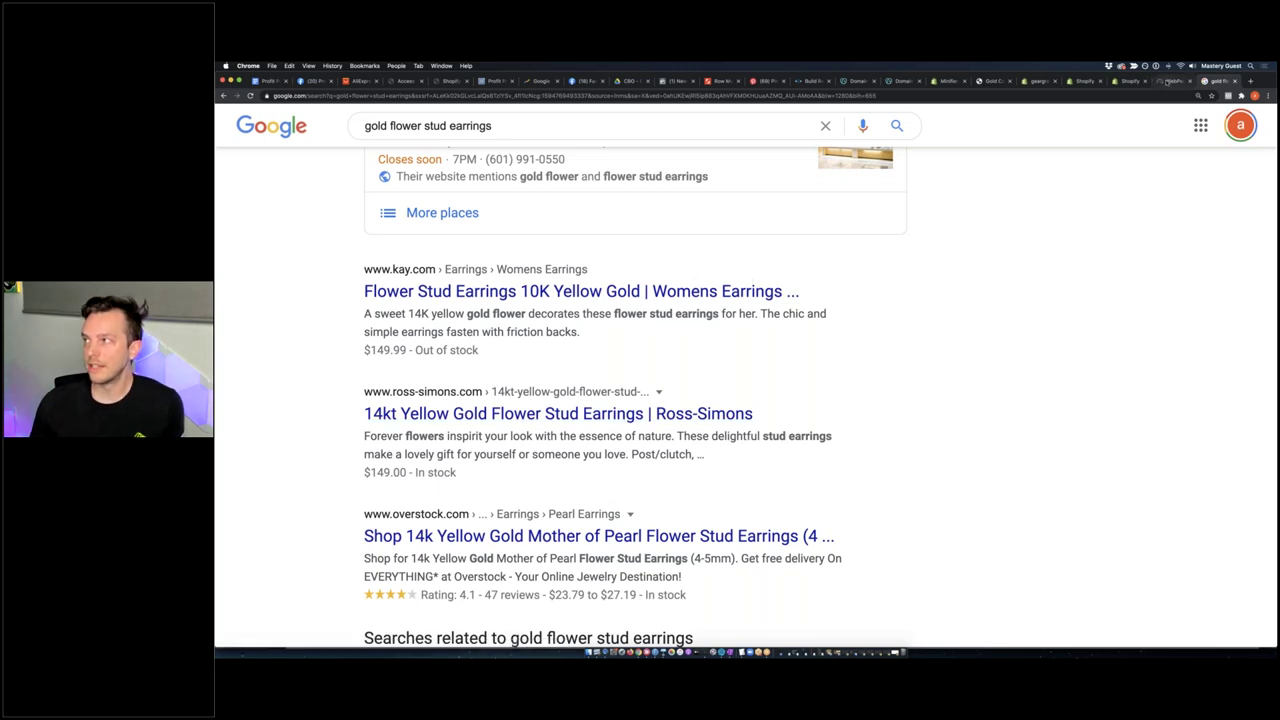
left_click(1128, 81)
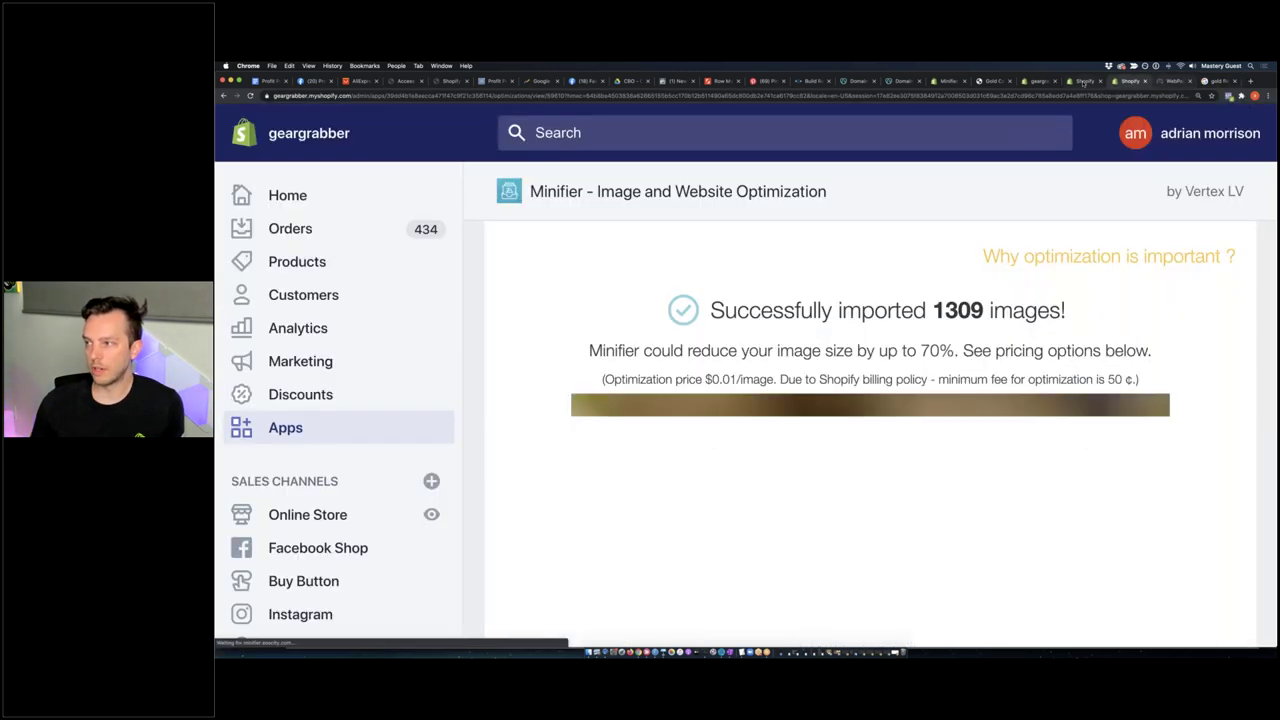
left_click(1085, 81)
left_click(1038, 81)
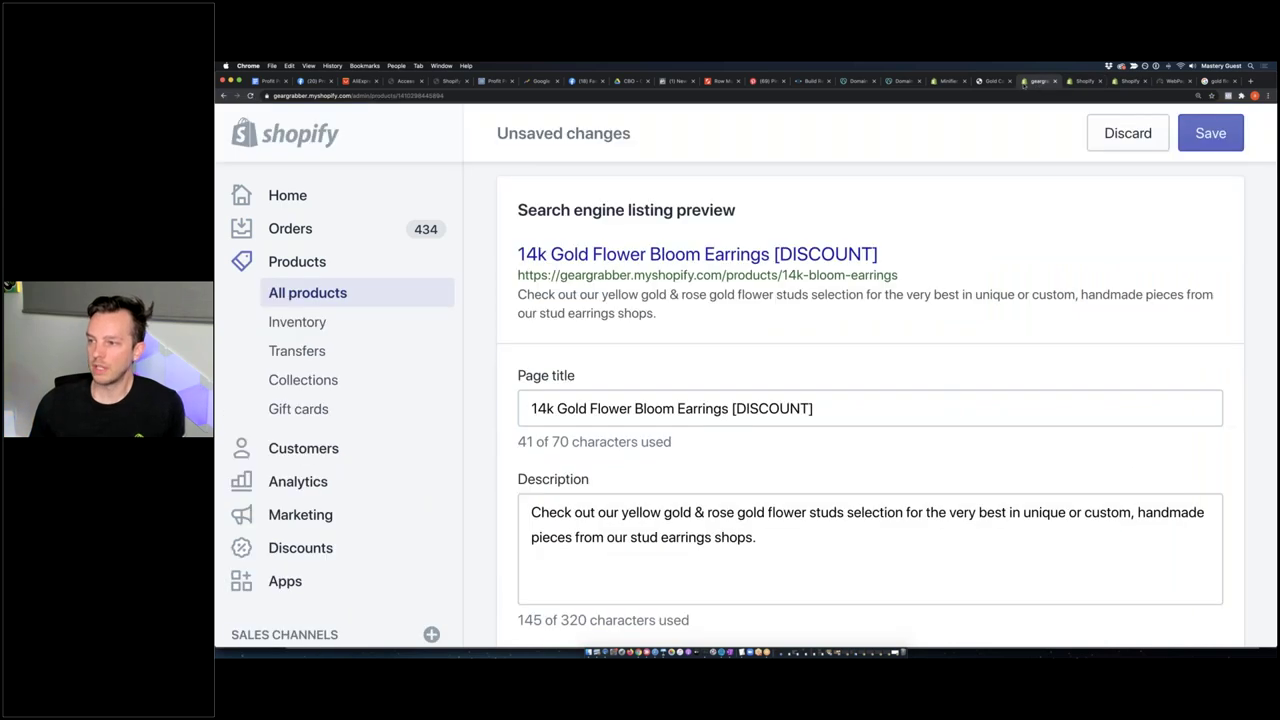
scroll(637, 441, "down", 3)
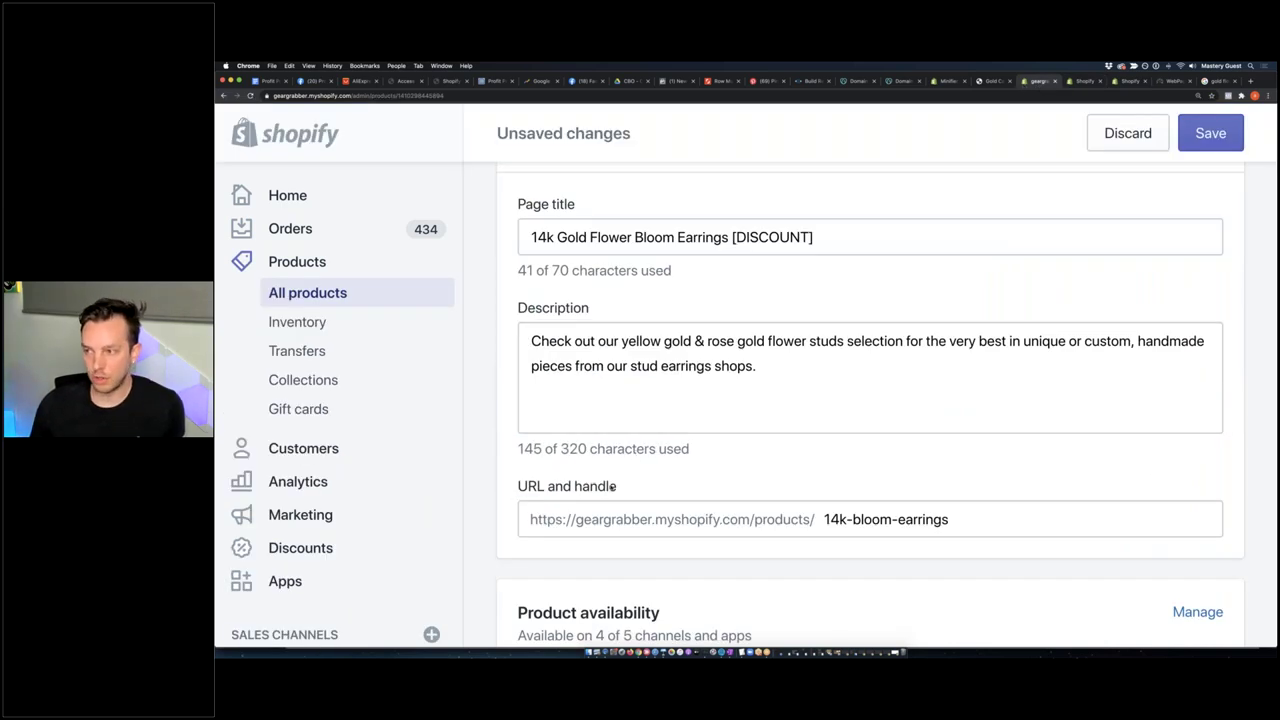
left_click_drag(516, 486, 618, 486)
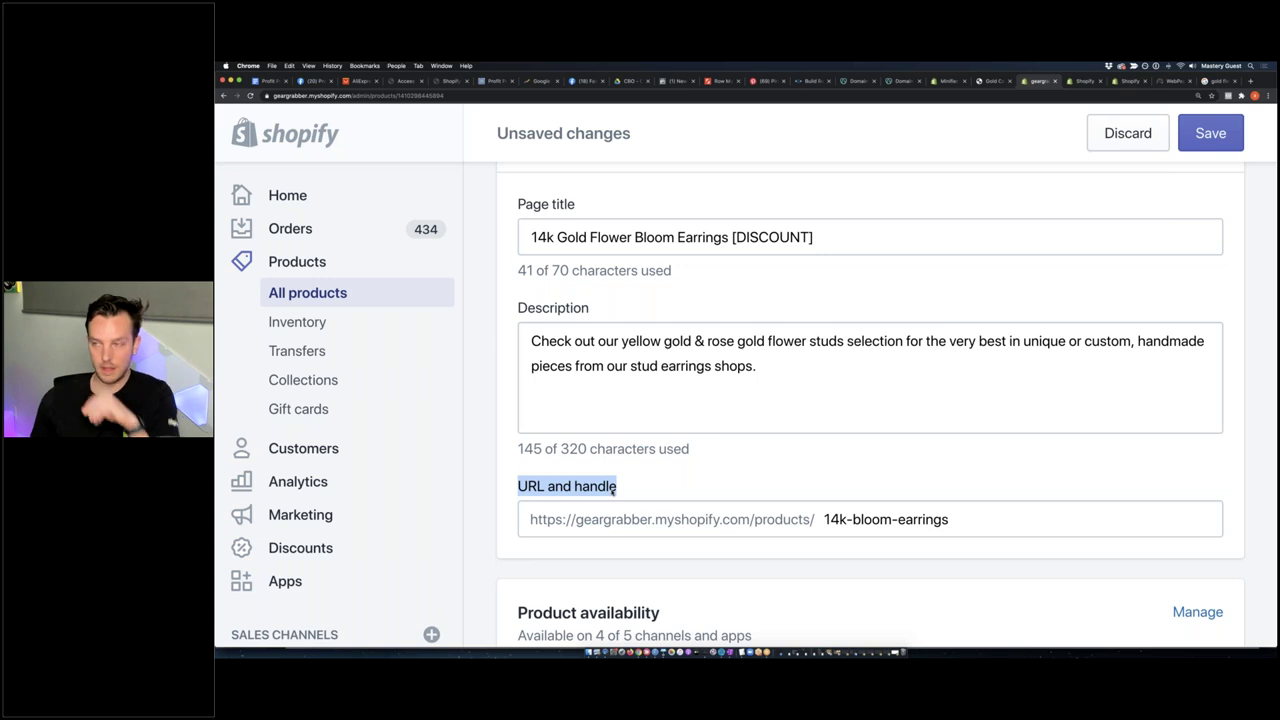
scroll(613, 488, "up", 2)
left_click_drag(517, 281, 594, 285)
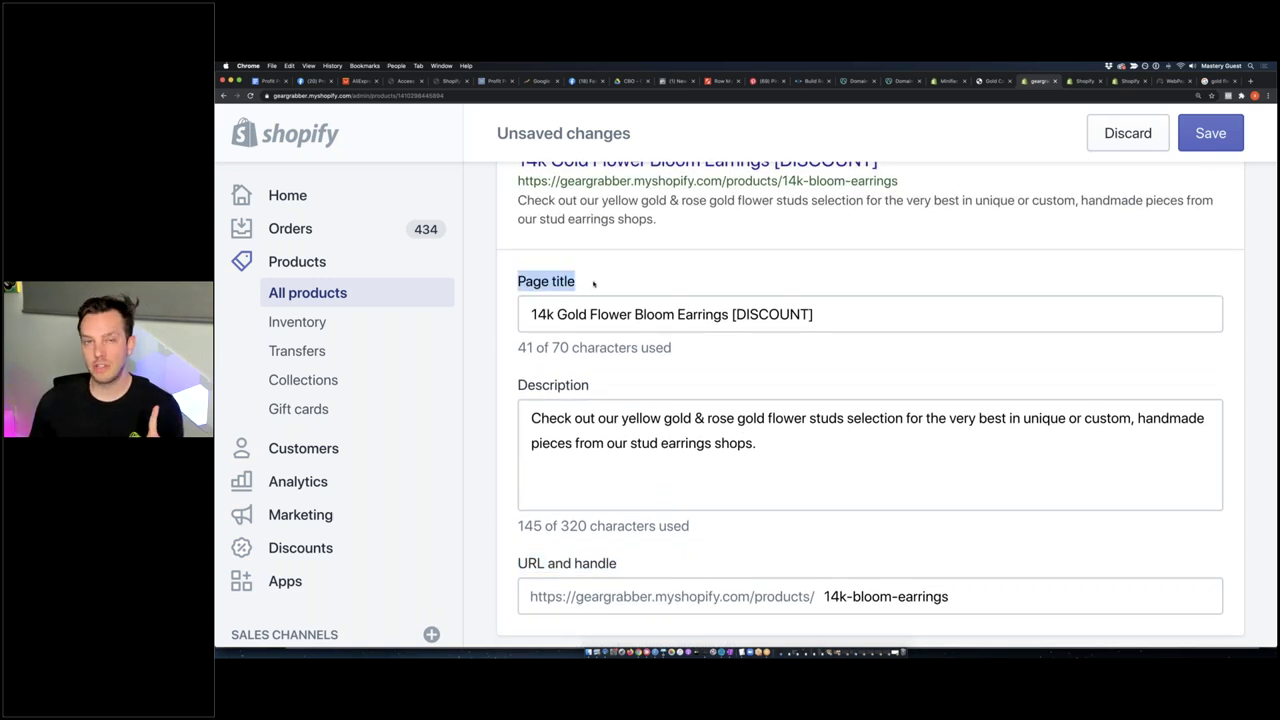
left_click_drag(517, 386, 604, 387)
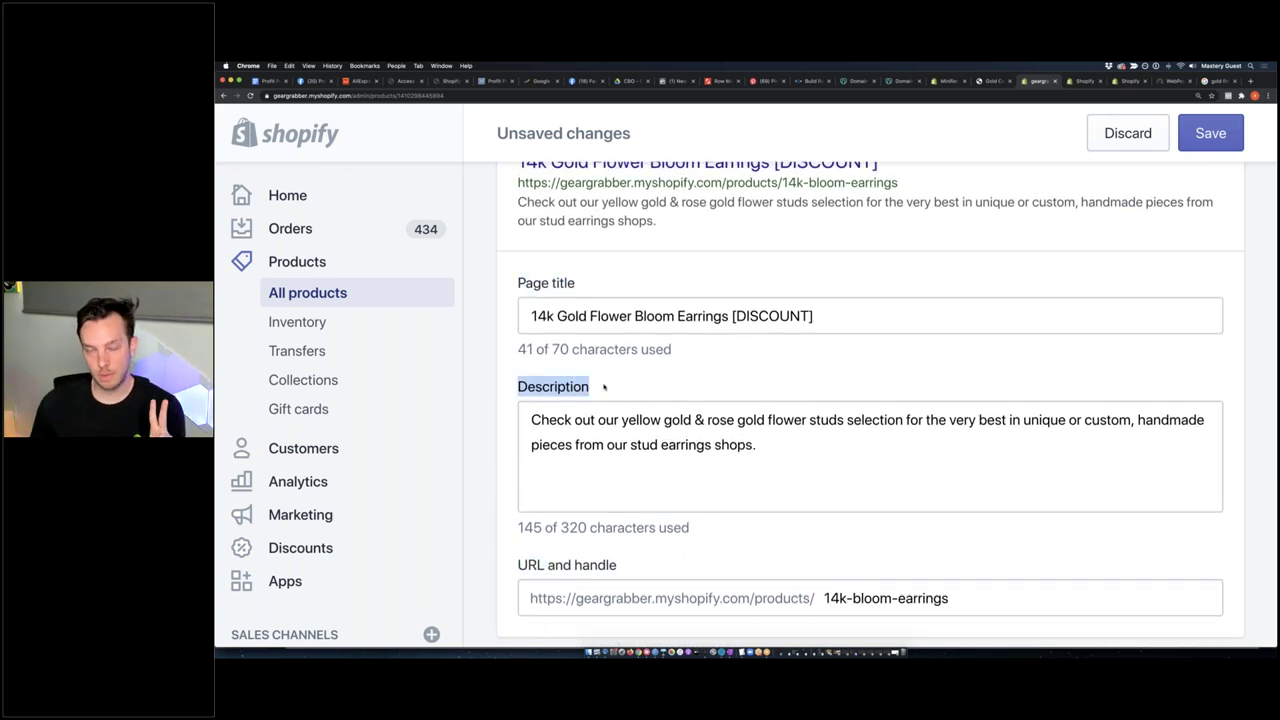
left_click(613, 385)
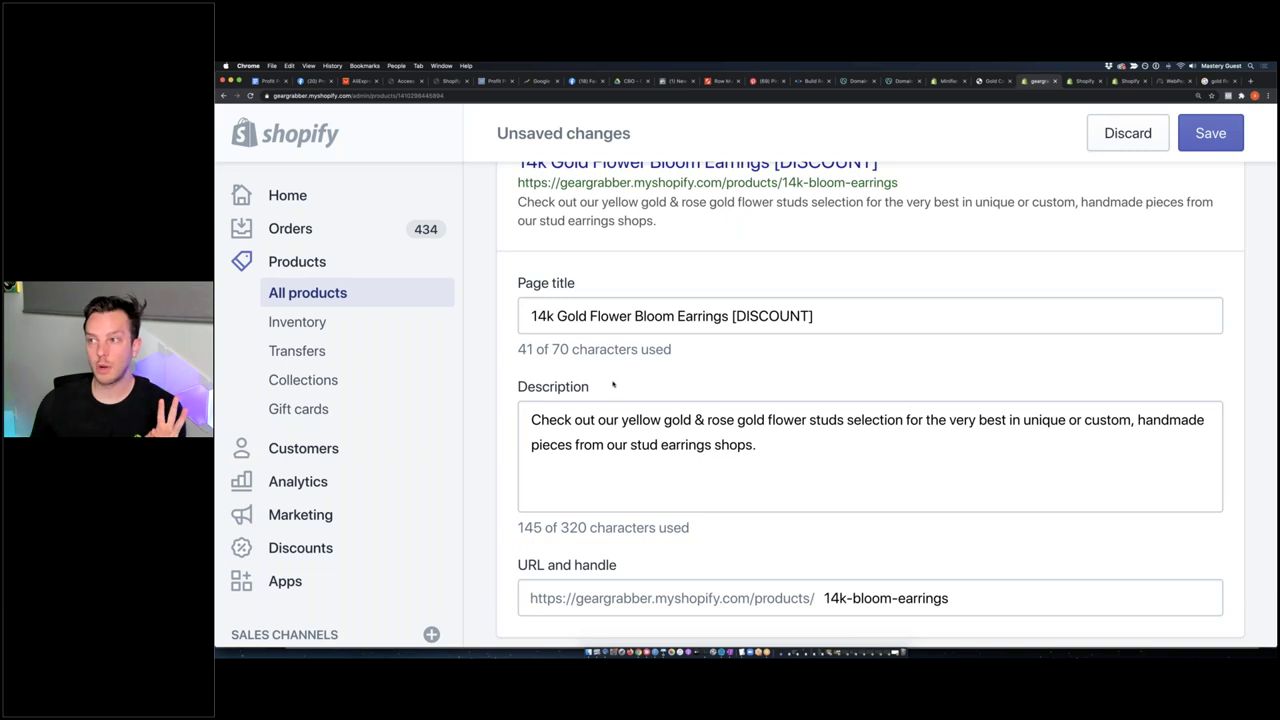
scroll(613, 385, "down", 1)
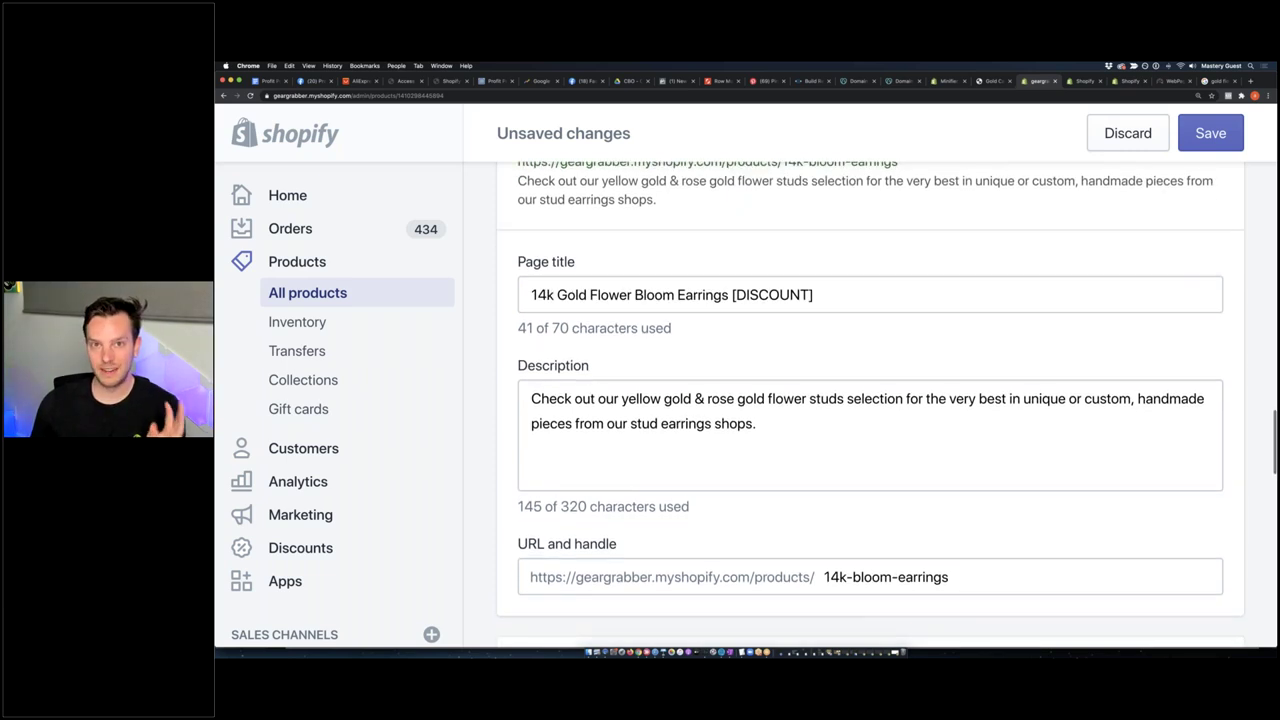
scroll(581, 386, "down", 1)
scroll(581, 386, "up", 1)
scroll(581, 386, "down", 1)
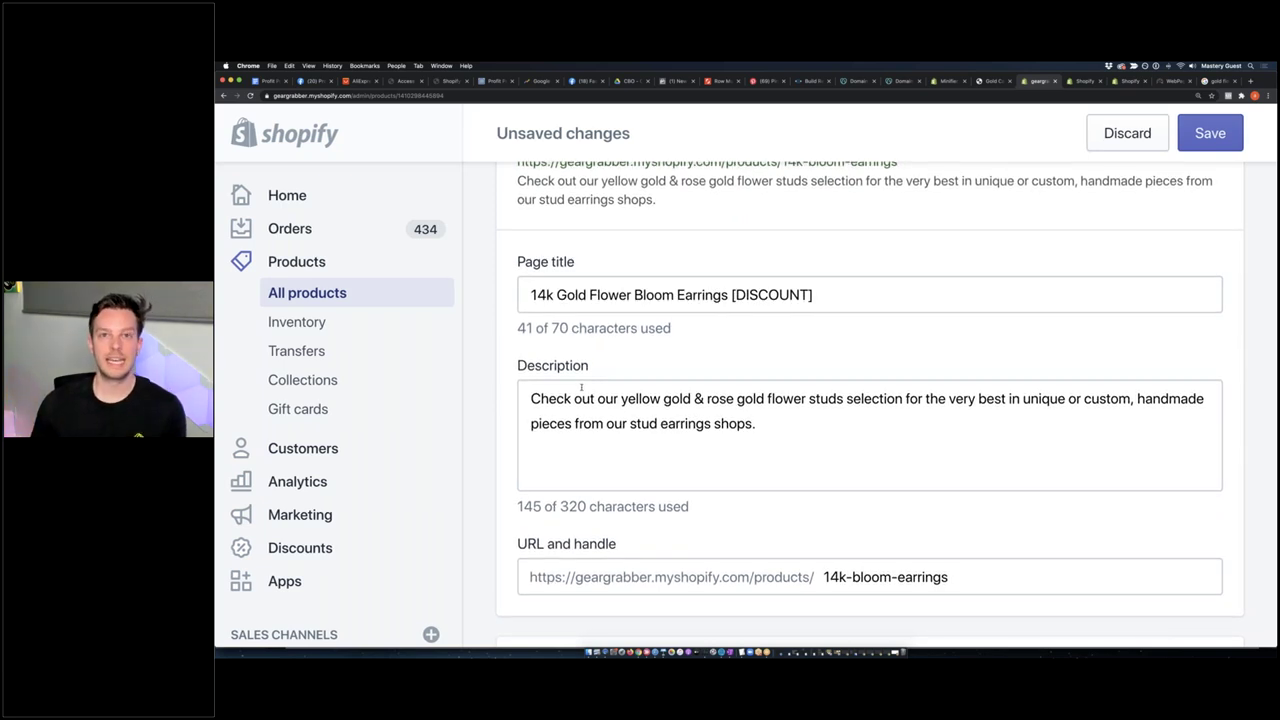
scroll(581, 386, "down", 1)
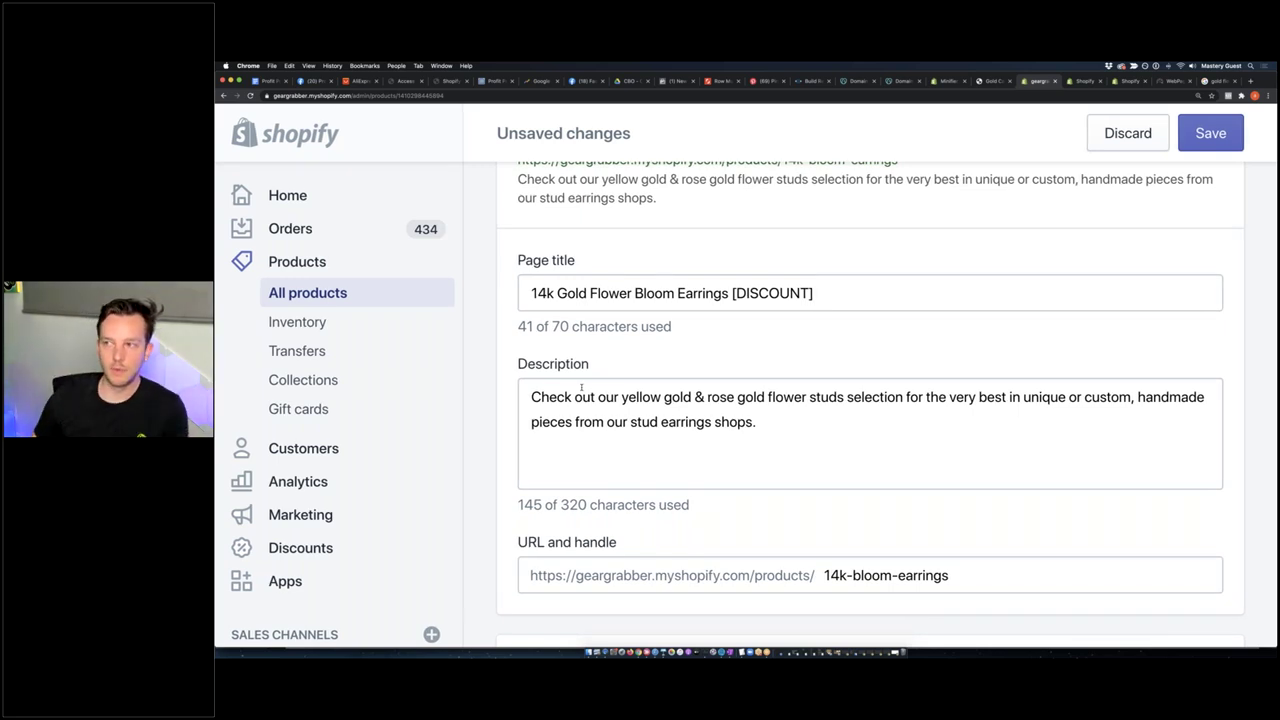
triple_click(586, 265)
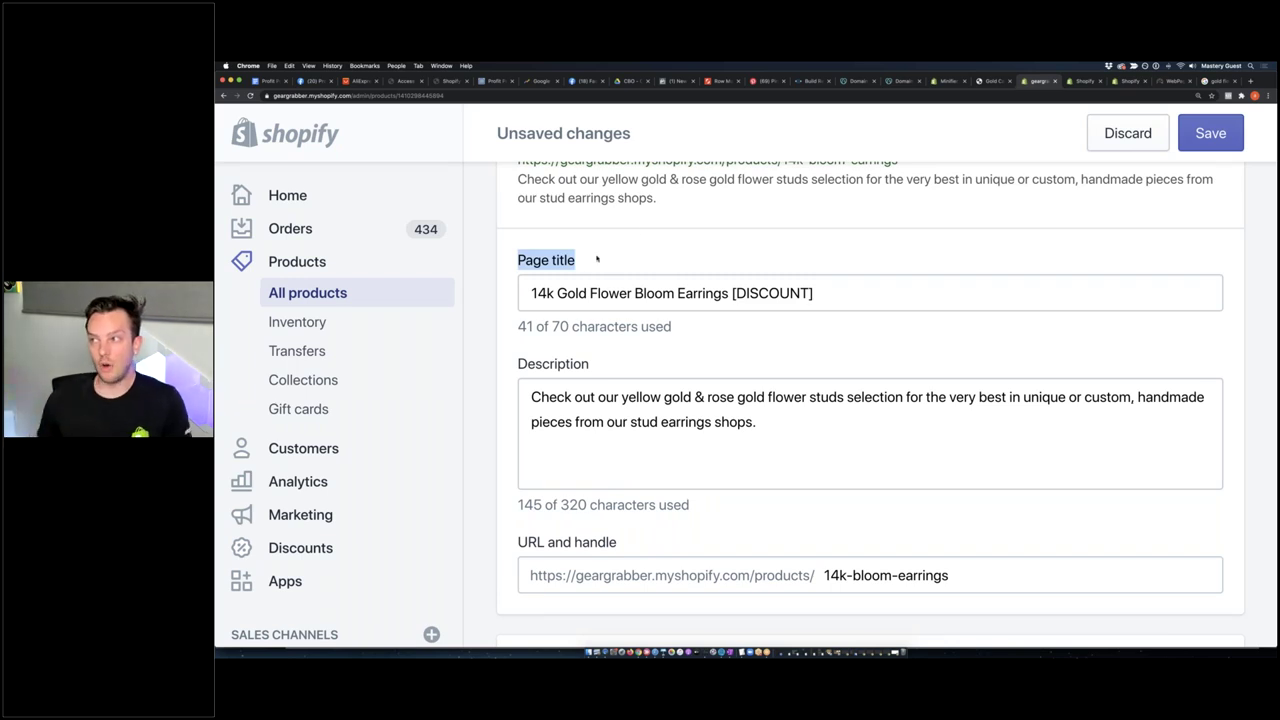
scroll(644, 242, "up", 2)
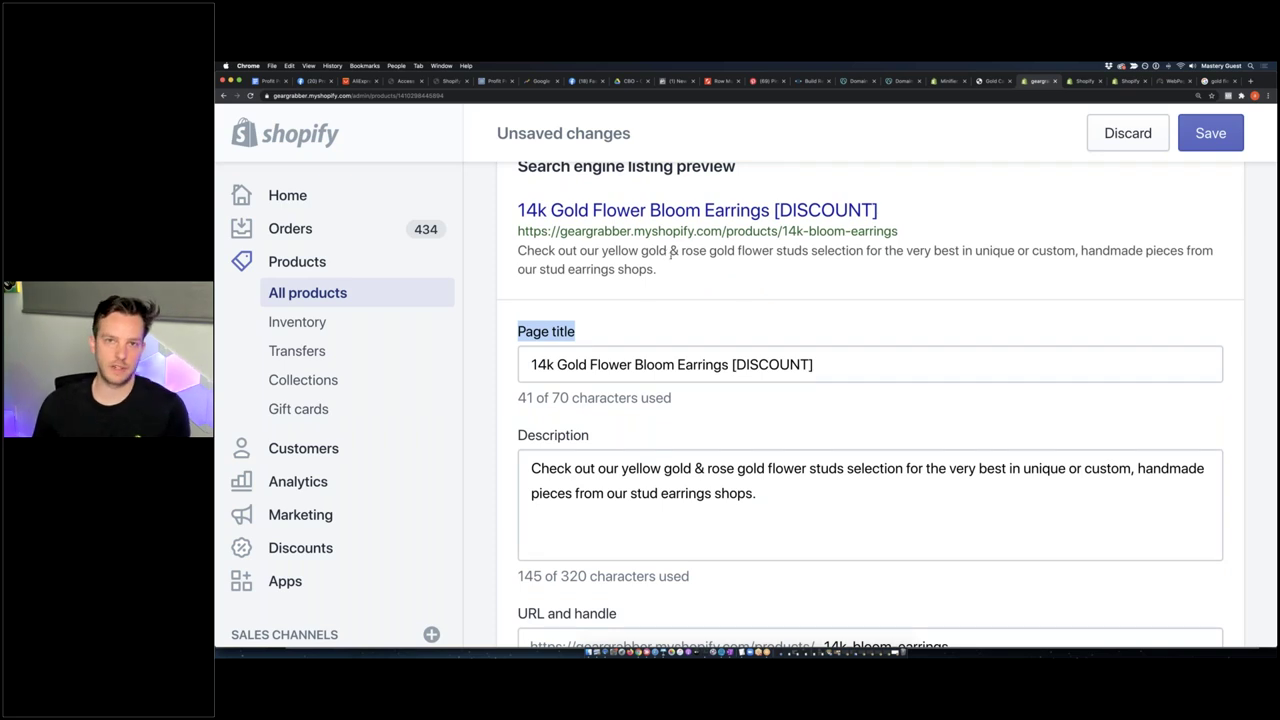
scroll(688, 254, "down", 3)
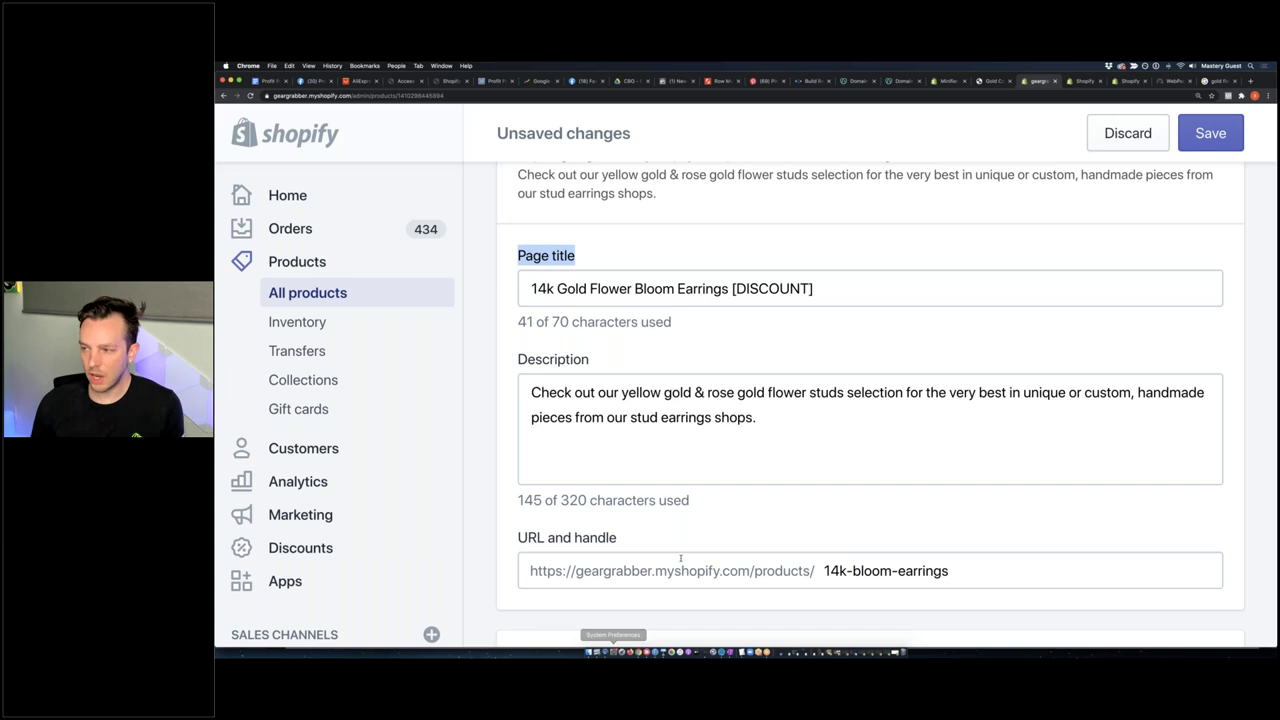
Change the URL handle from 14k-bloom-earrings to 14k-gold-flower-bloom-earrings
left_click(823, 570)
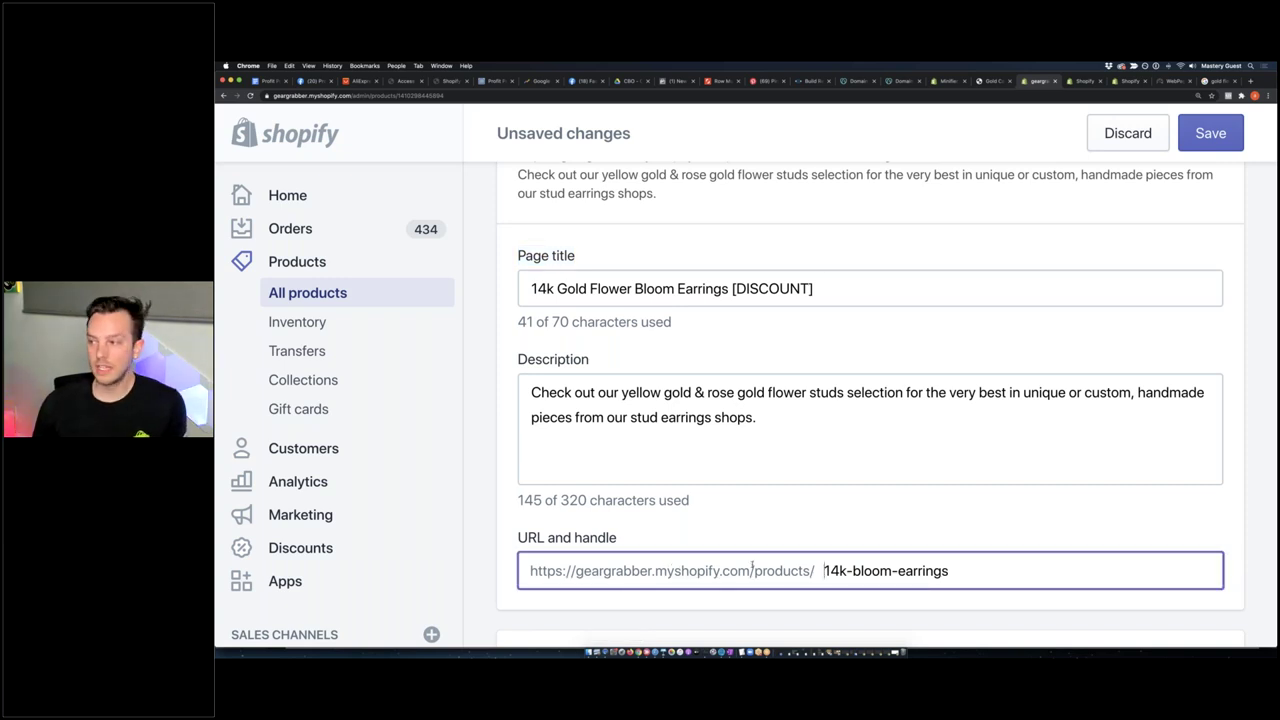
left_click_drag(824, 570, 974, 567)
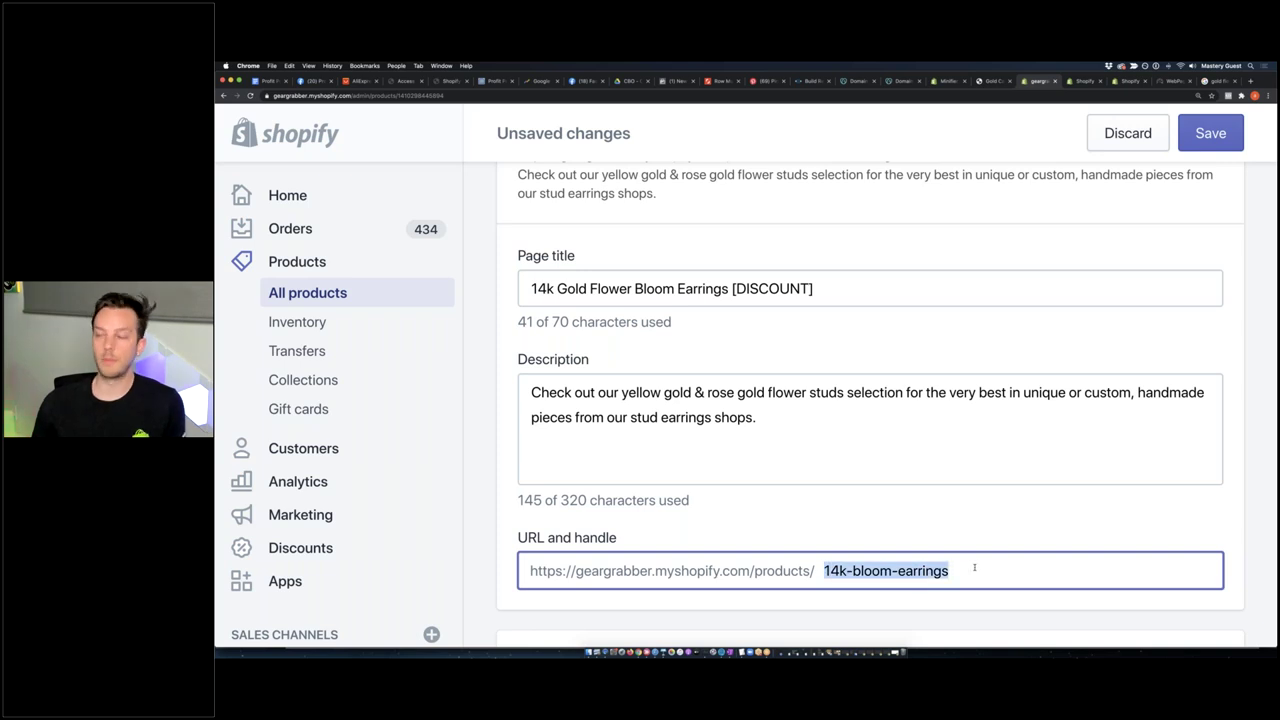
left_click(852, 570)
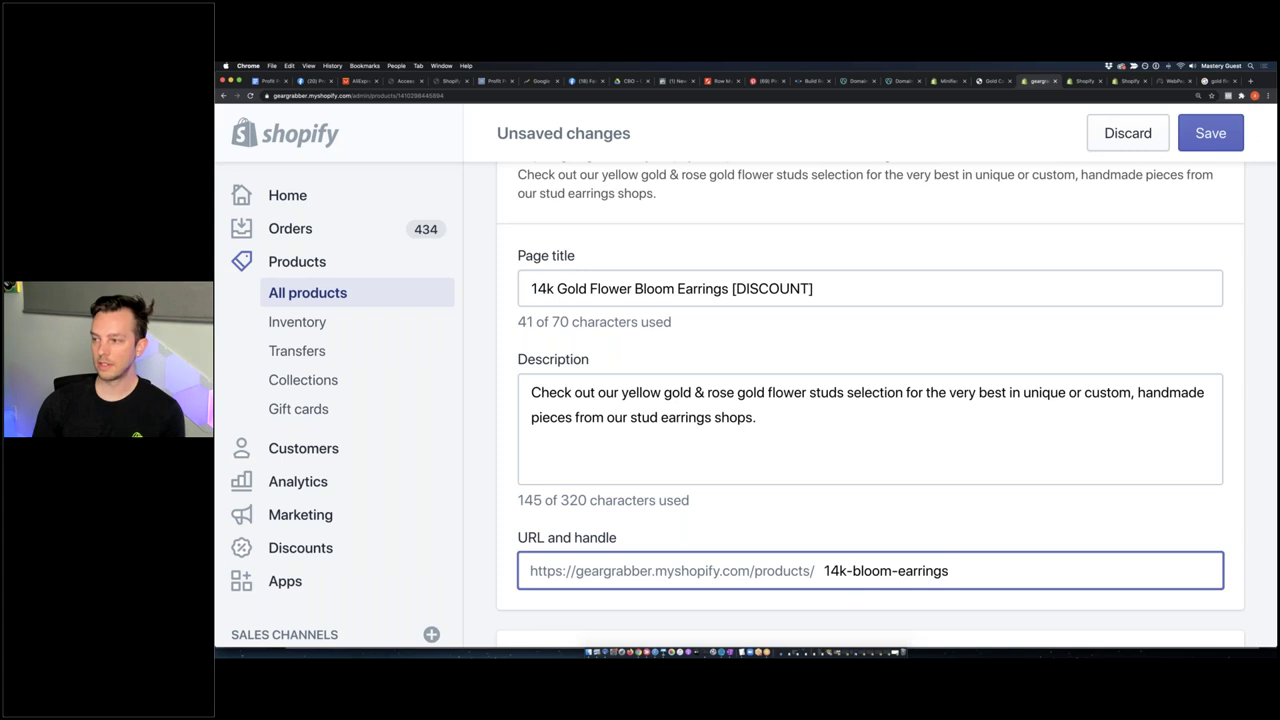
type("gold-flower-")
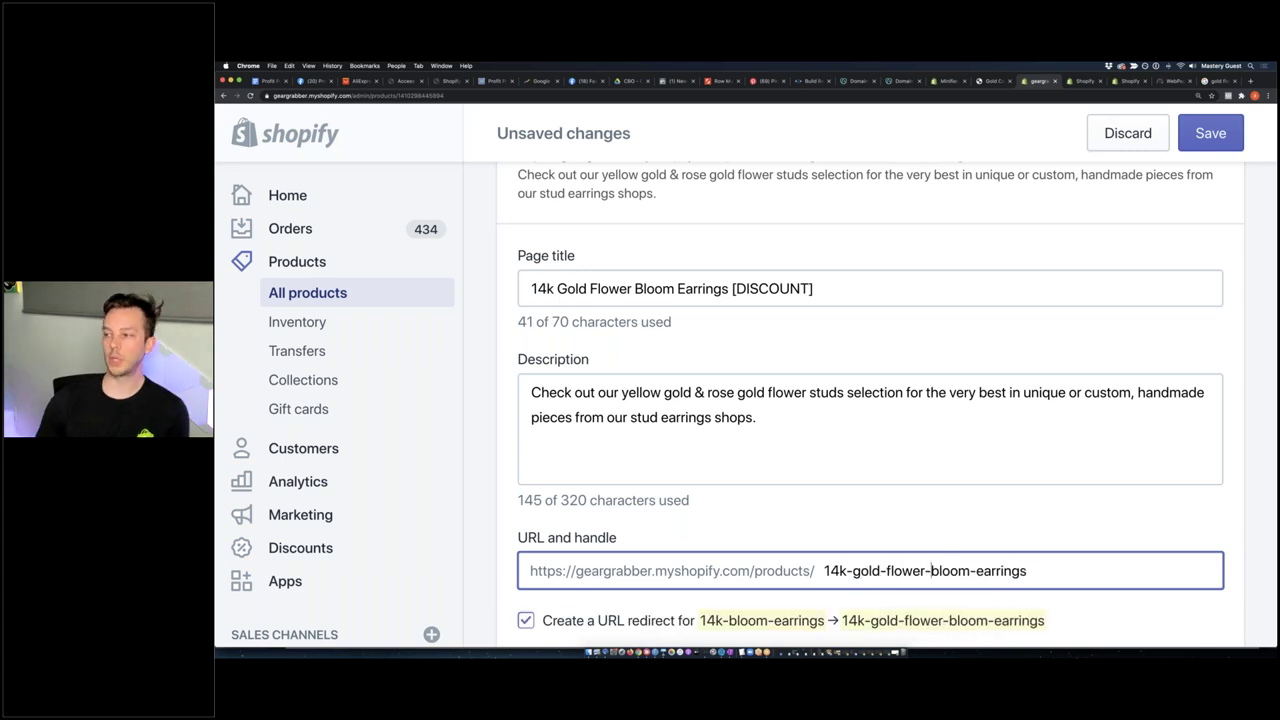
Review the SEO title, description and URL handle fields, then save the product
scroll(830, 524, "down", 2)
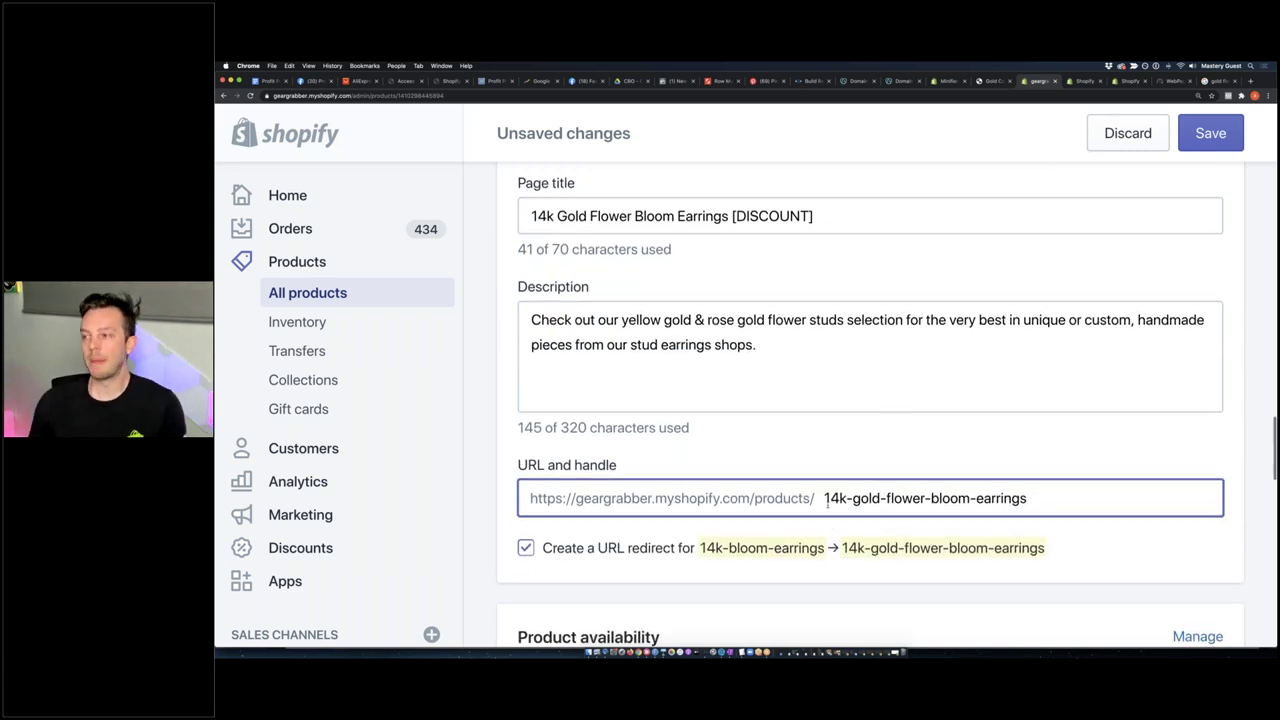
left_click_drag(824, 498, 1028, 496)
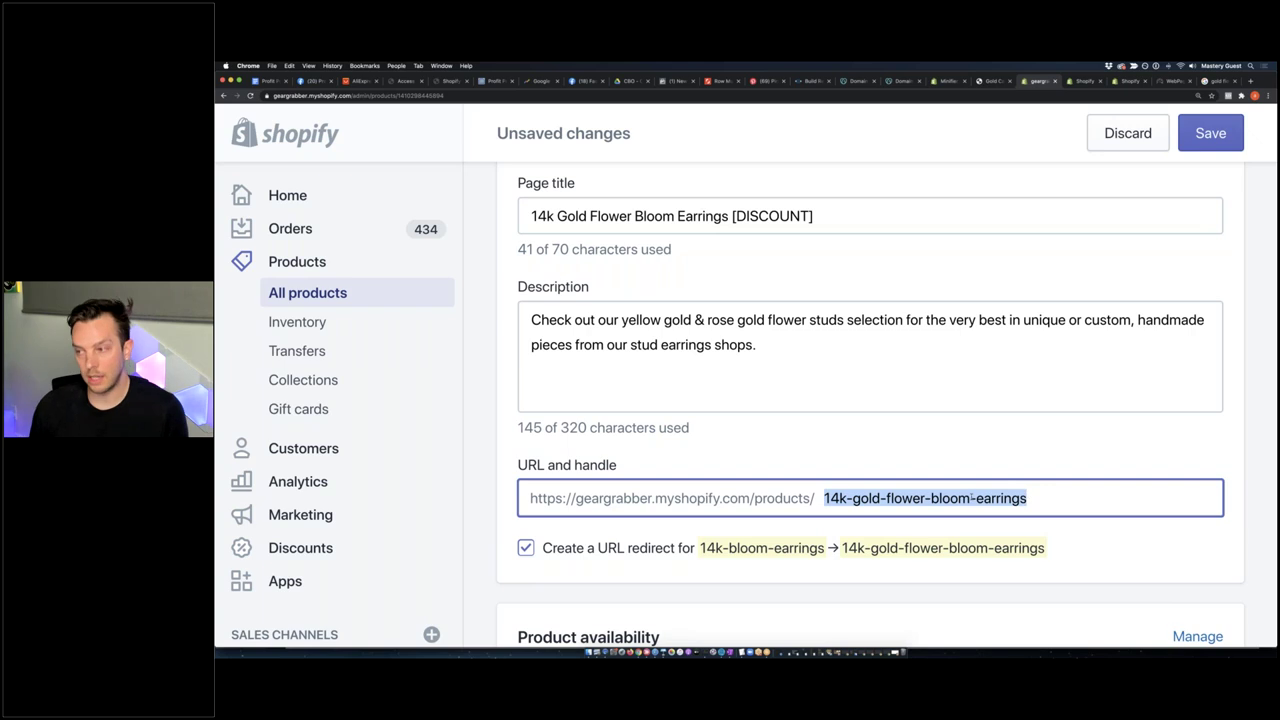
scroll(776, 484, "down", 1)
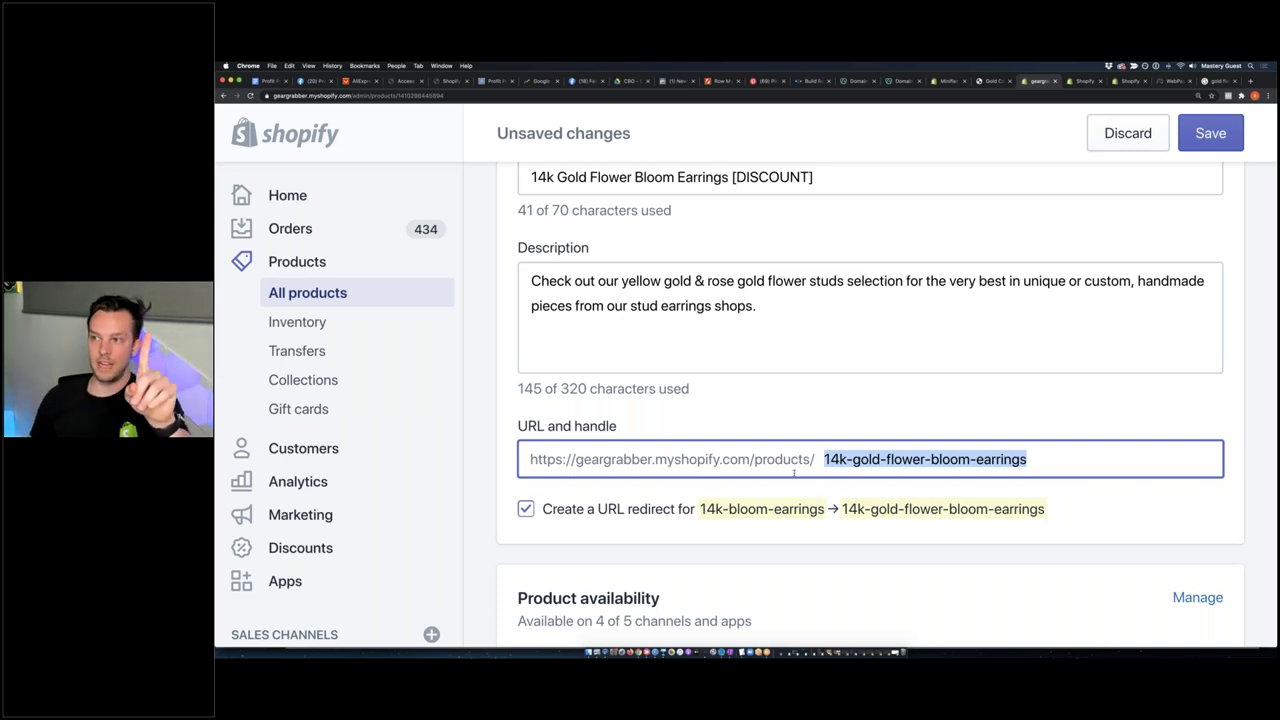
scroll(794, 473, "up", 1)
left_click_drag(517, 197, 576, 197)
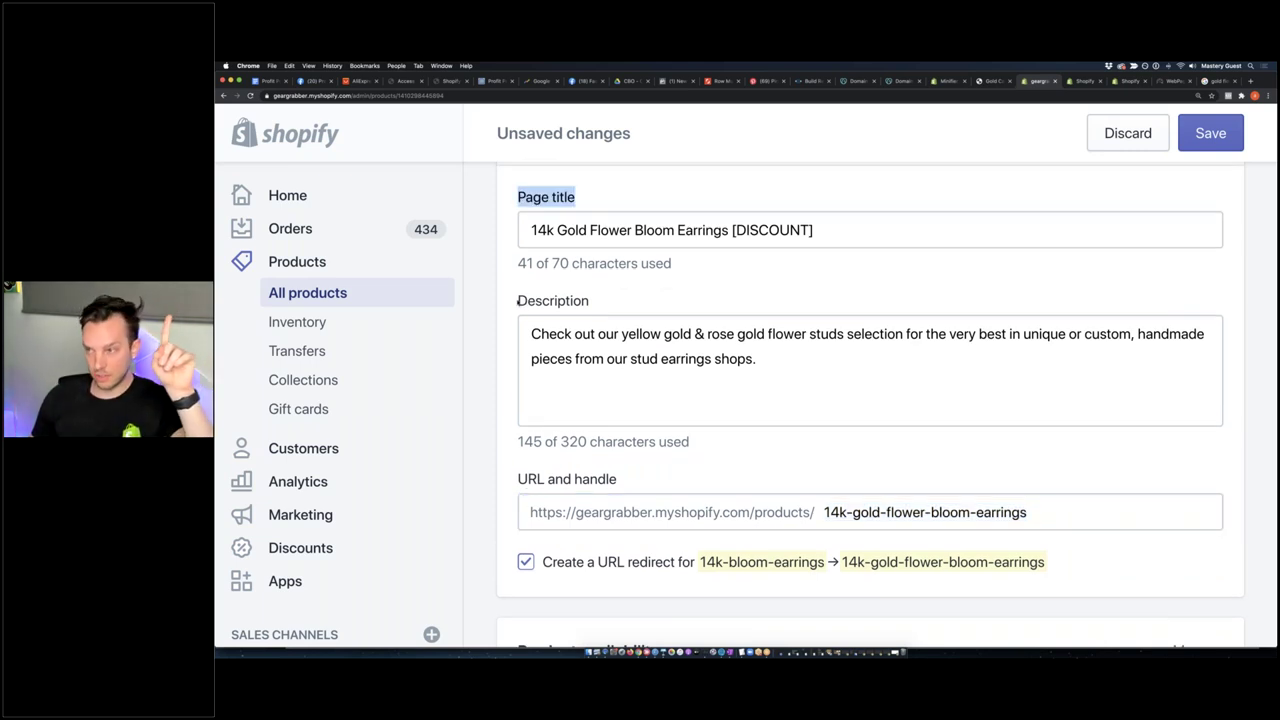
left_click_drag(520, 300, 632, 300)
left_click_drag(518, 479, 618, 481)
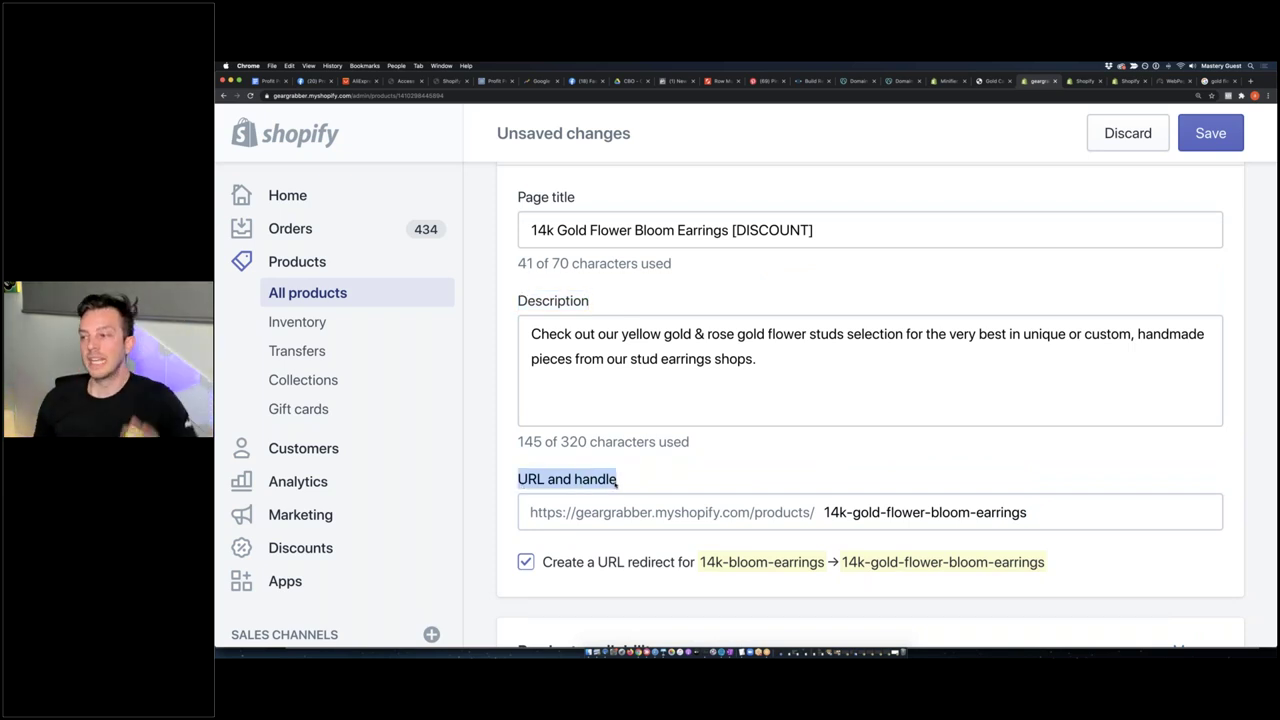
scroll(617, 481, "down", 2)
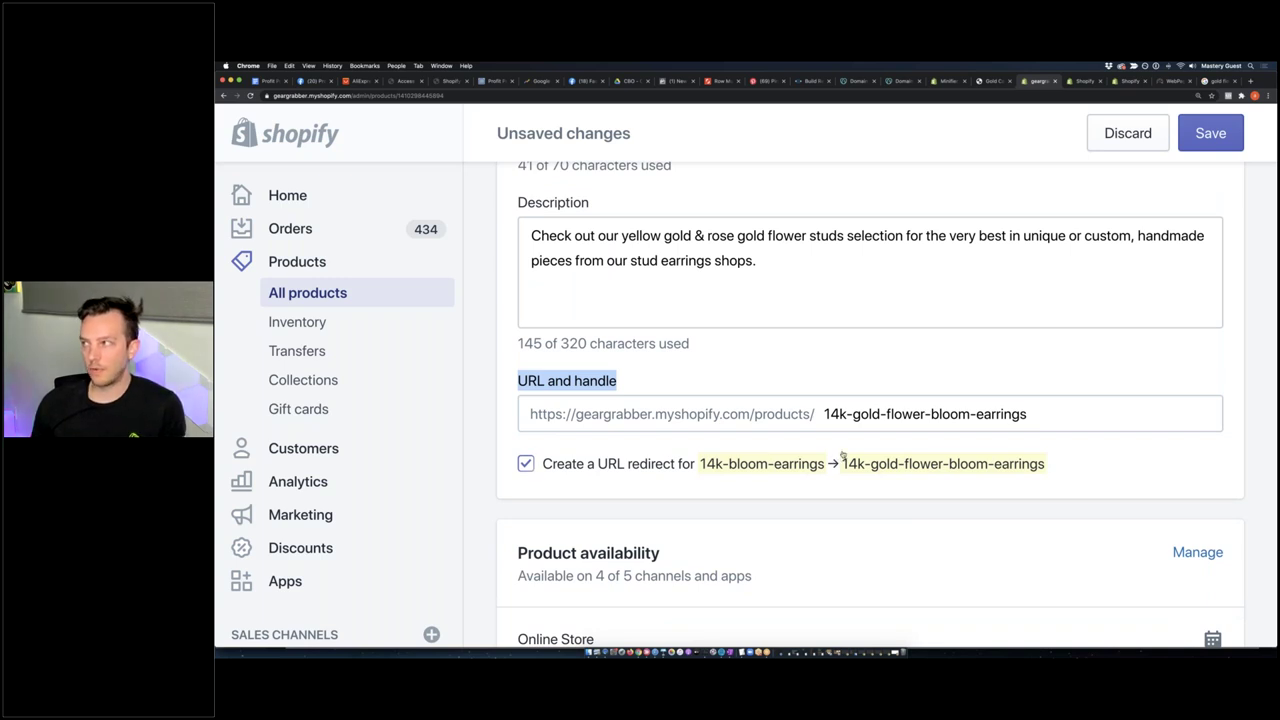
left_click(1209, 135)
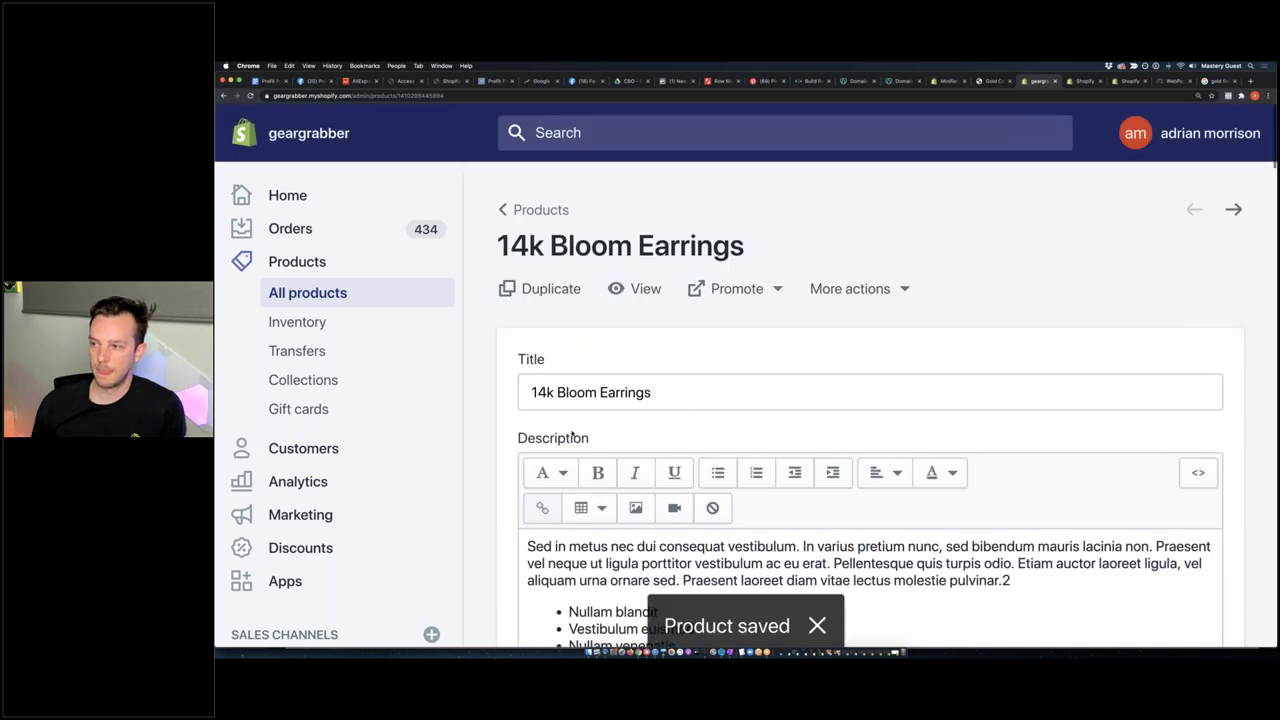
Open the storefront page at /products/14k-gold-flower-bloom-earrings in a separate window
left_click(643, 289)
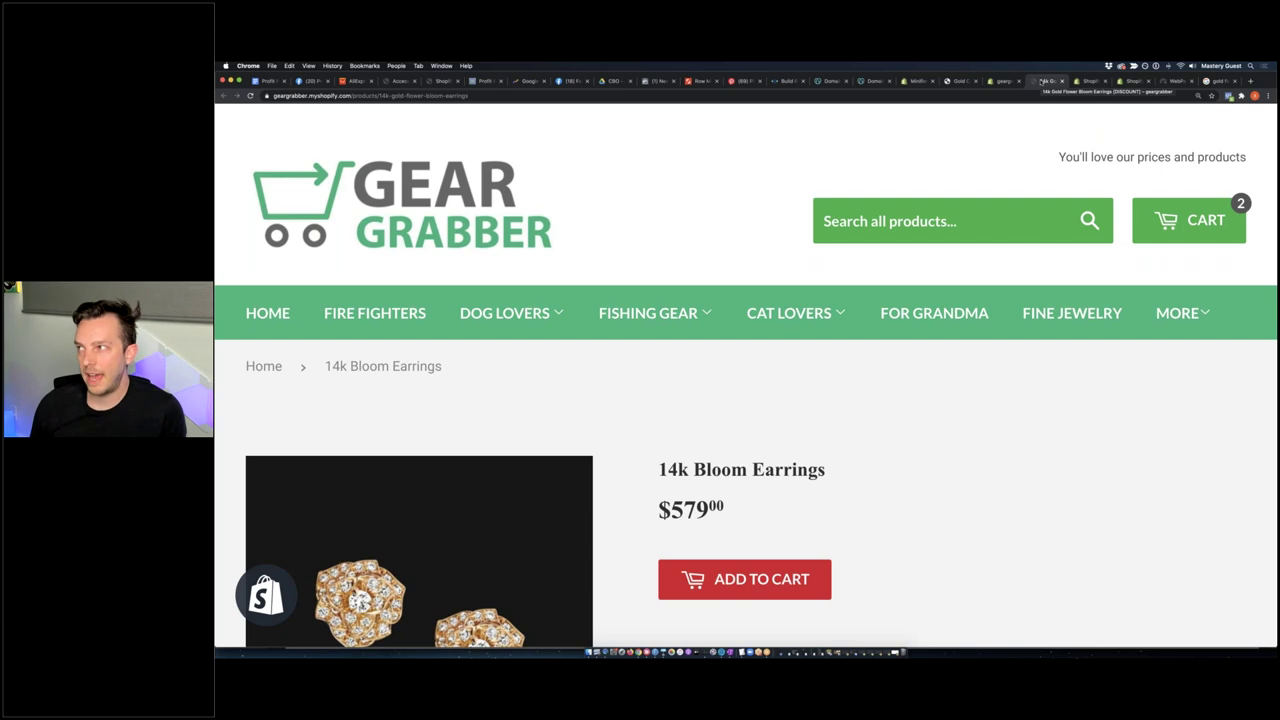
left_click_drag(1045, 80, 421, 103)
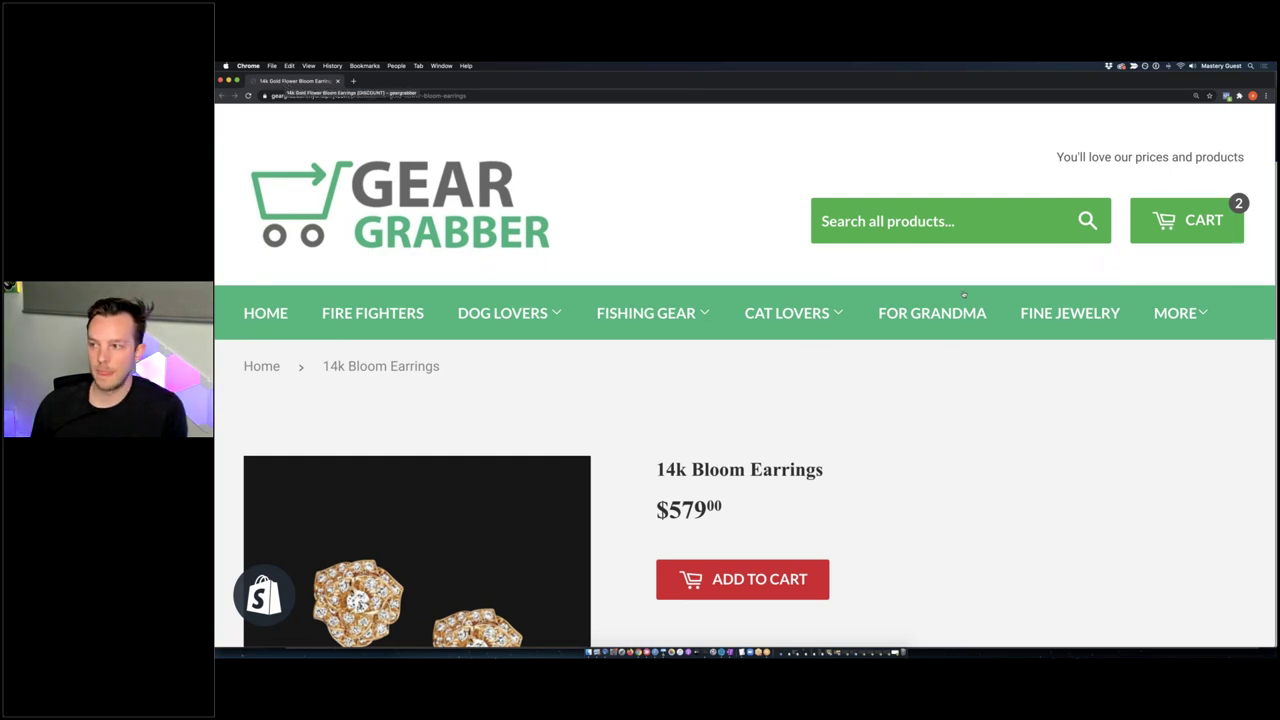
scroll(962, 292, "down", 5)
scroll(900, 370, "up", 5)
scroll(745, 375, "down", 10)
scroll(745, 375, "up", 10)
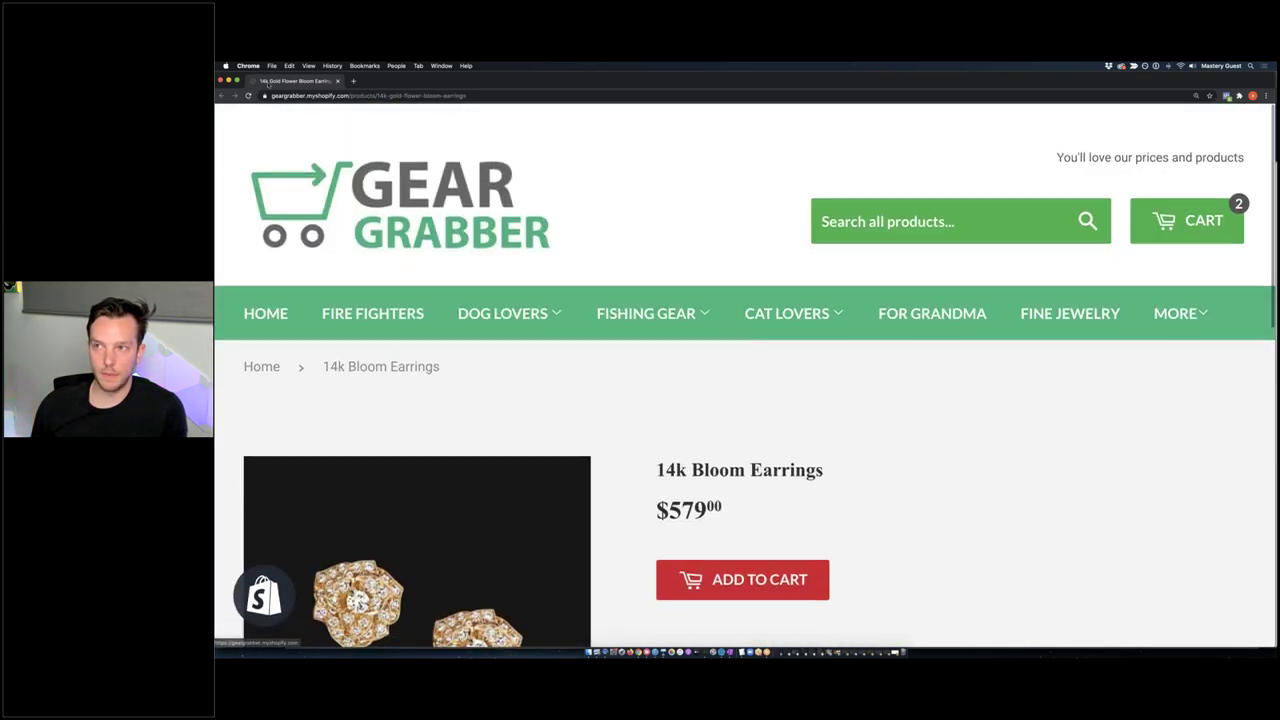
left_click_drag(268, 82, 405, 136)
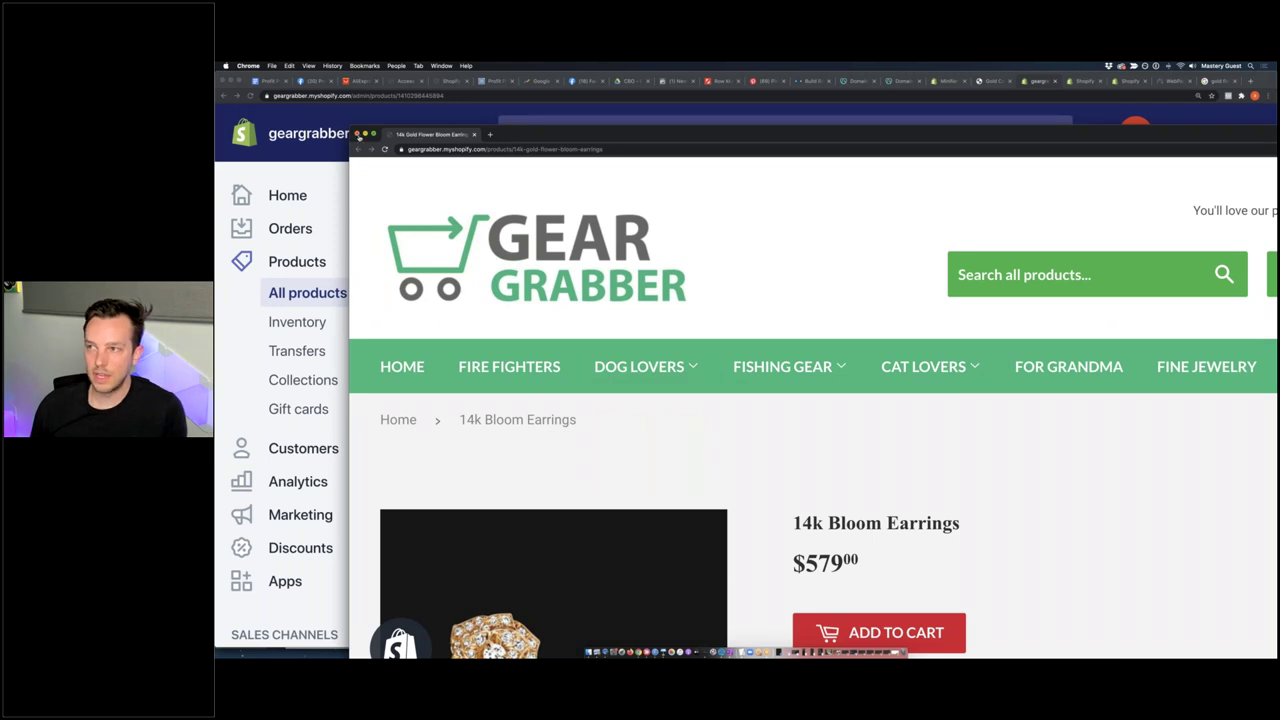
Close the storefront window and scroll through the product editor
left_click(358, 134)
scroll(613, 339, "down", 8)
scroll(613, 339, "down", 20)
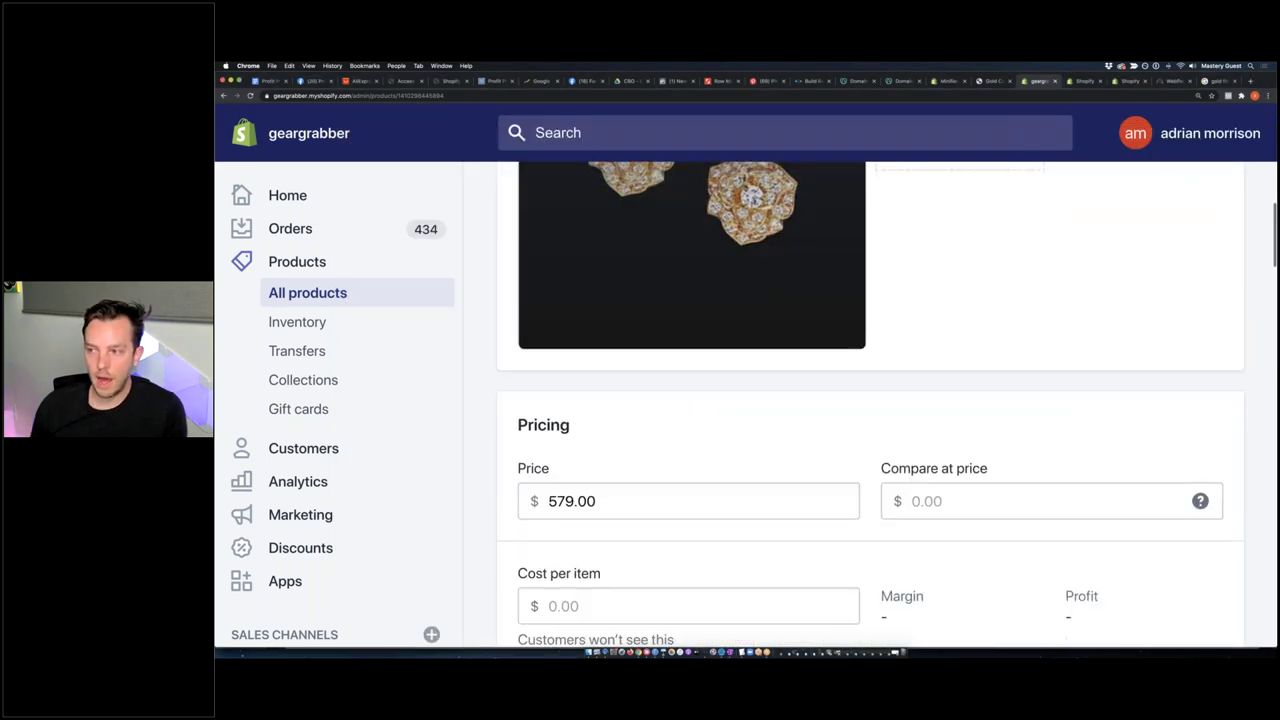
scroll(643, 343, "down", 10)
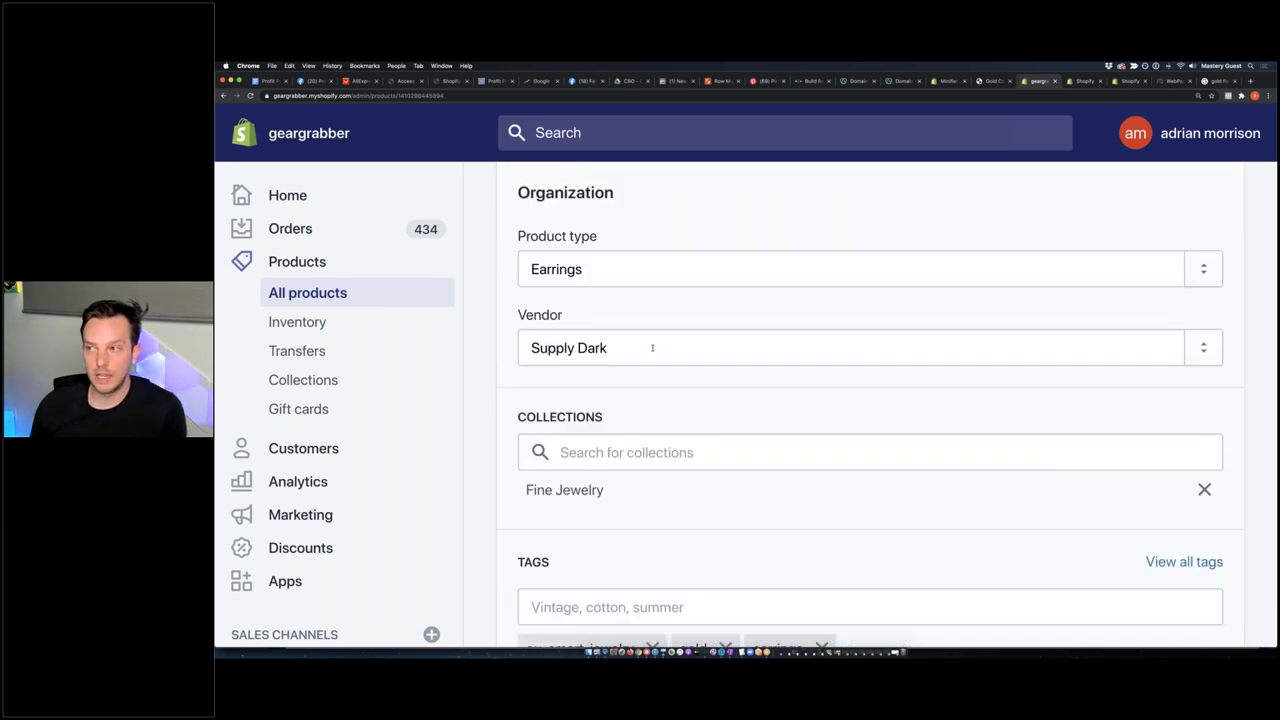
scroll(640, 346, "up", 10)
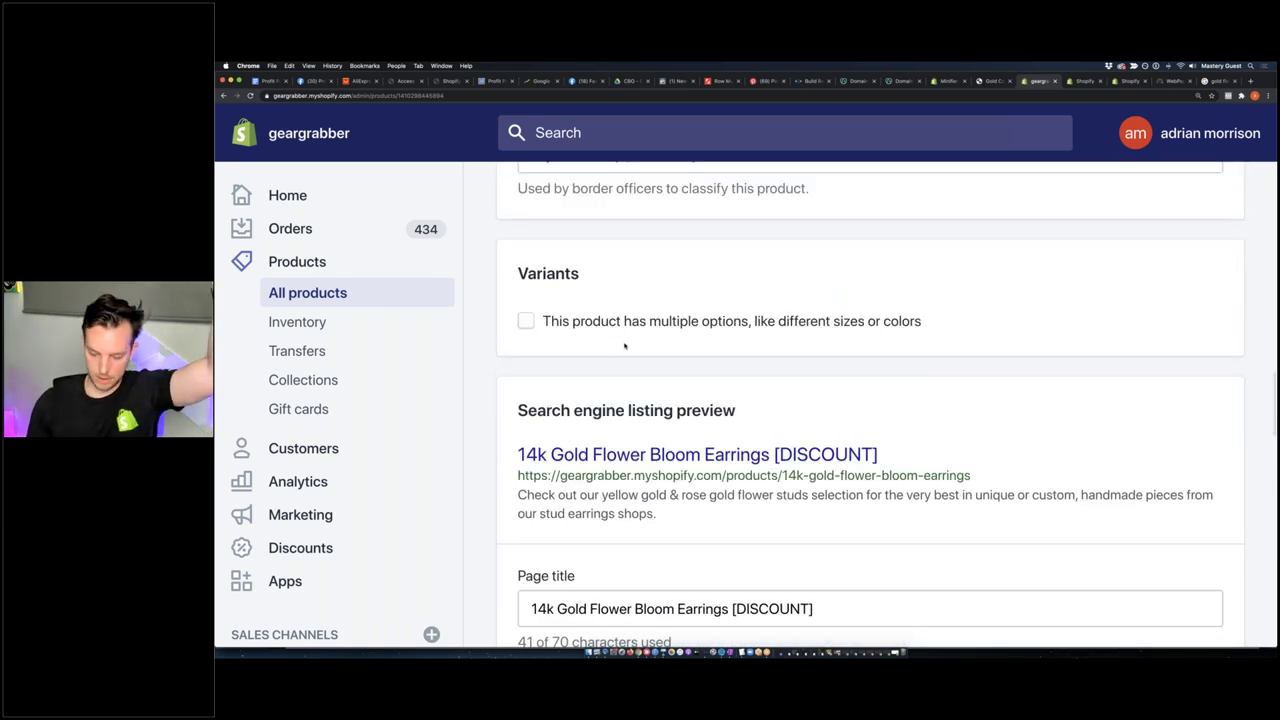
Zoom out to review the editor, then go to the Apps page listing 25 installed apps
key("super+minus")
key("super+minus")
scroll(622, 346, "up", 5)
scroll(471, 354, "up", 15)
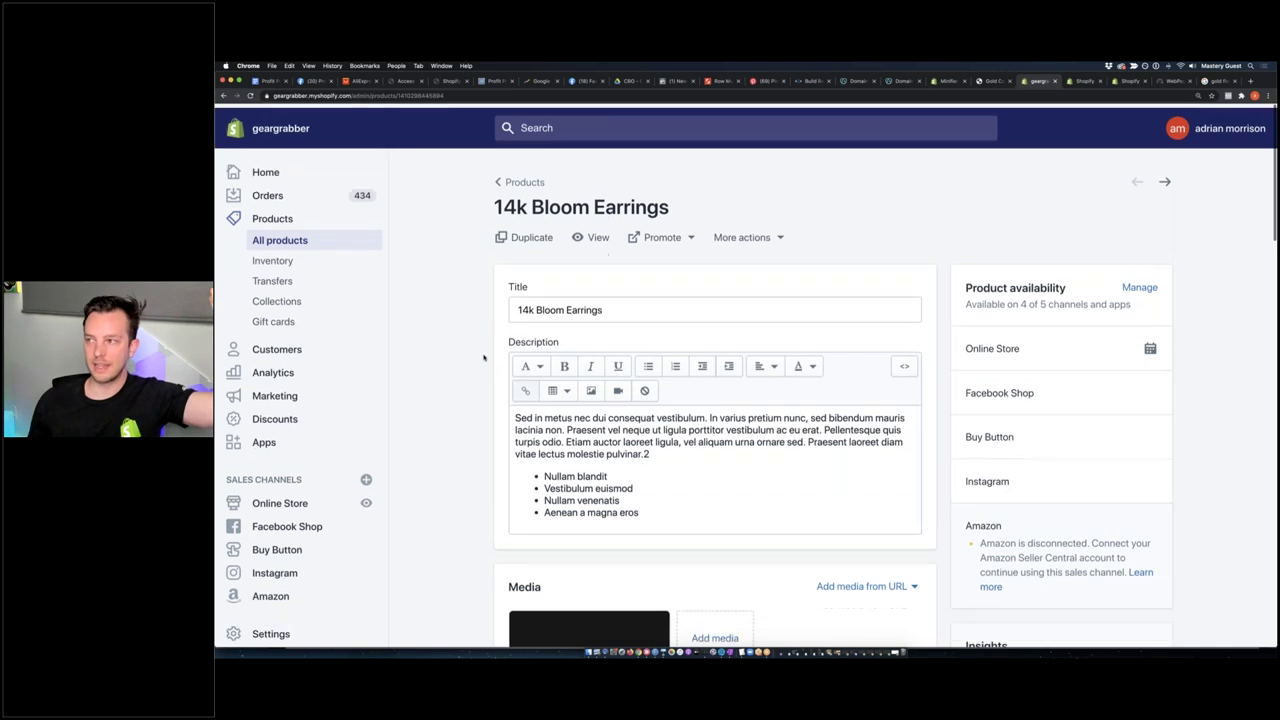
scroll(482, 360, "down", 12)
scroll(485, 352, "down", 8)
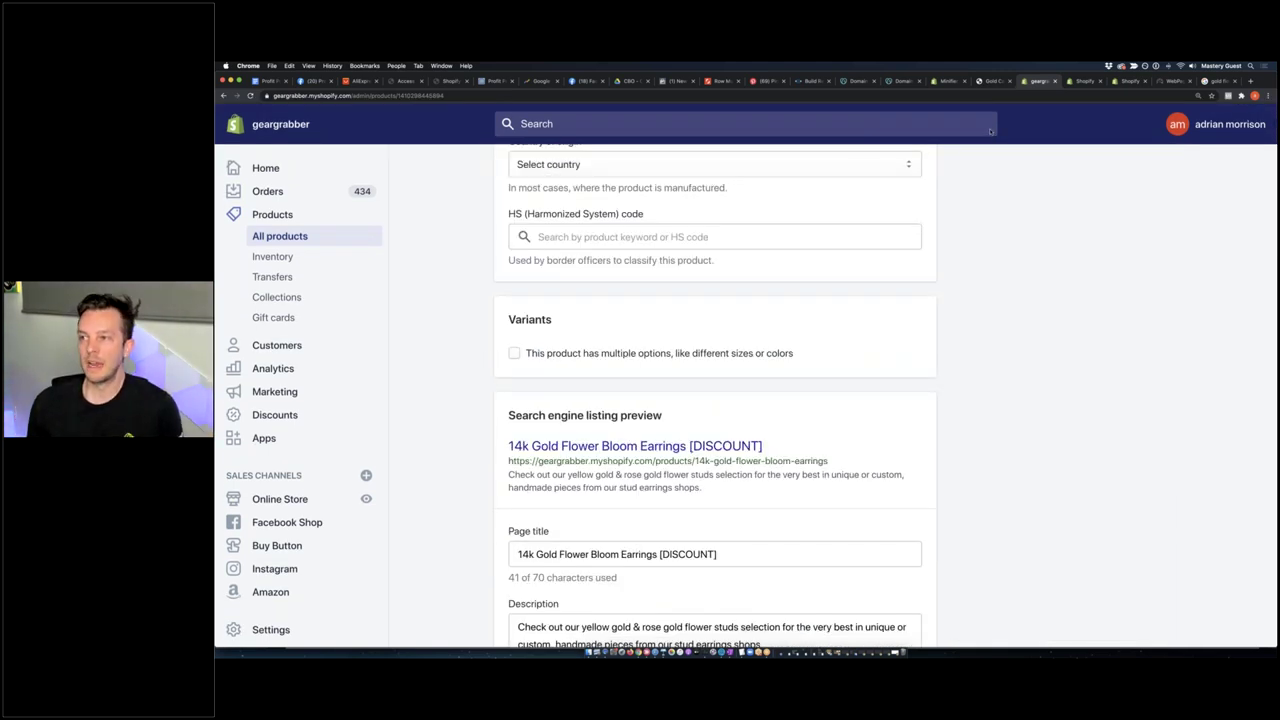
scroll(990, 130, "up", 18)
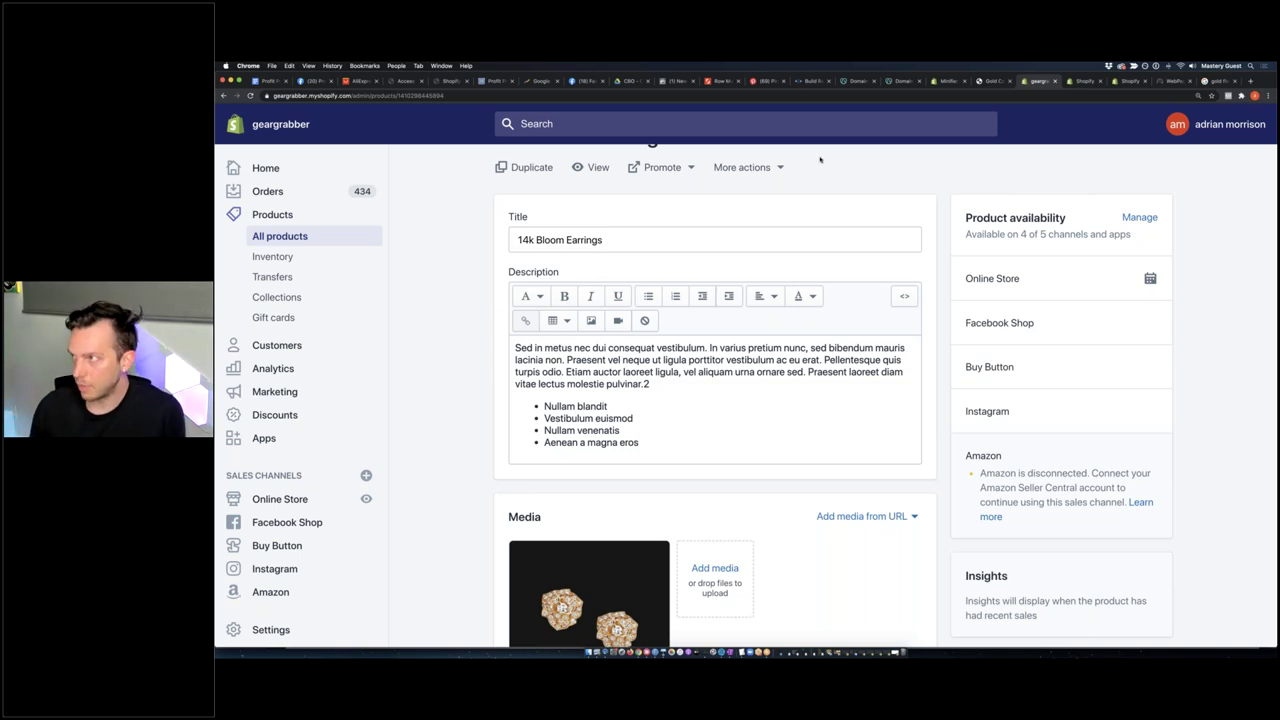
left_click(1082, 81)
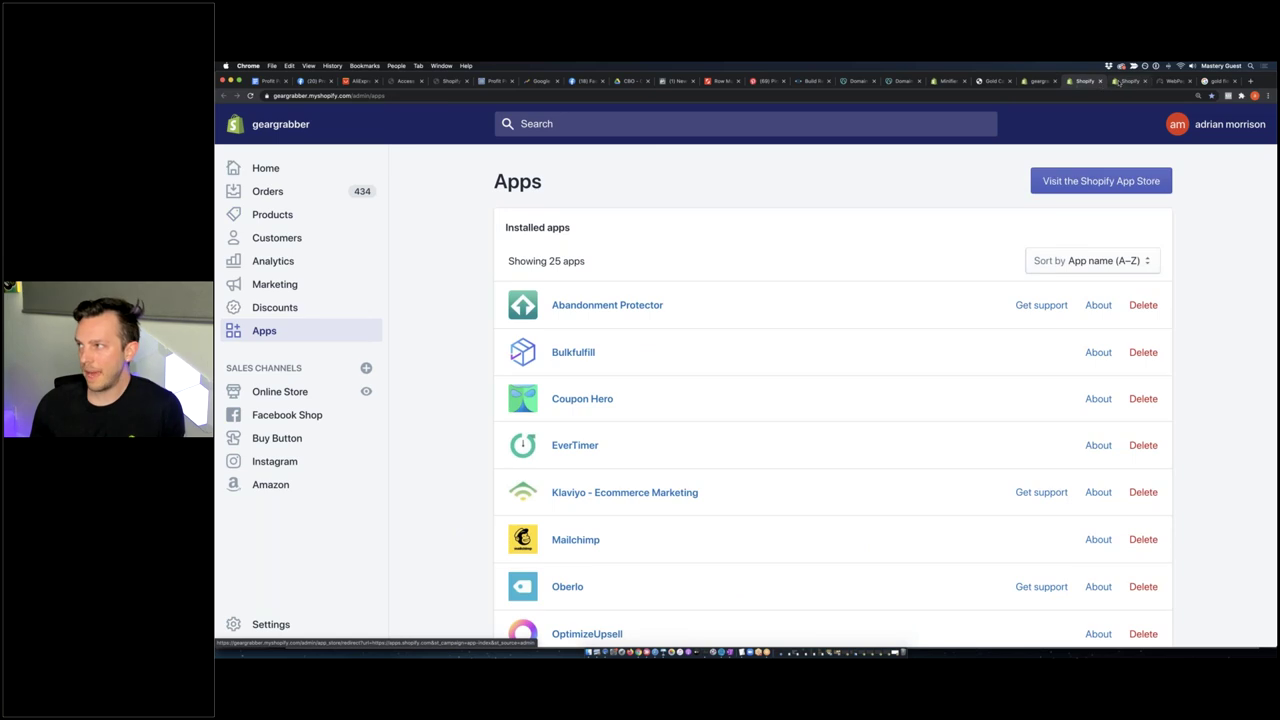
Open Minifier and view its pricing: 60-image free trial, $12.49 pay-as-you-go, $48/year
left_click(1125, 81)
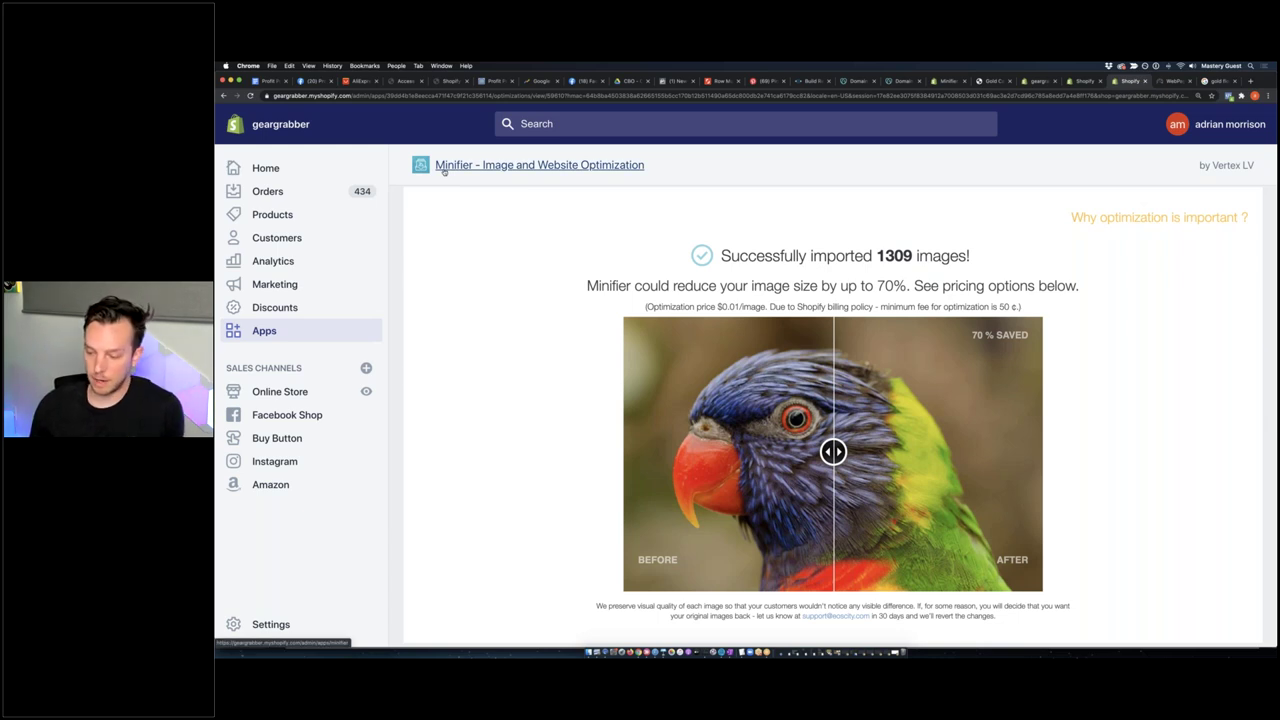
scroll(874, 226, "down", 1)
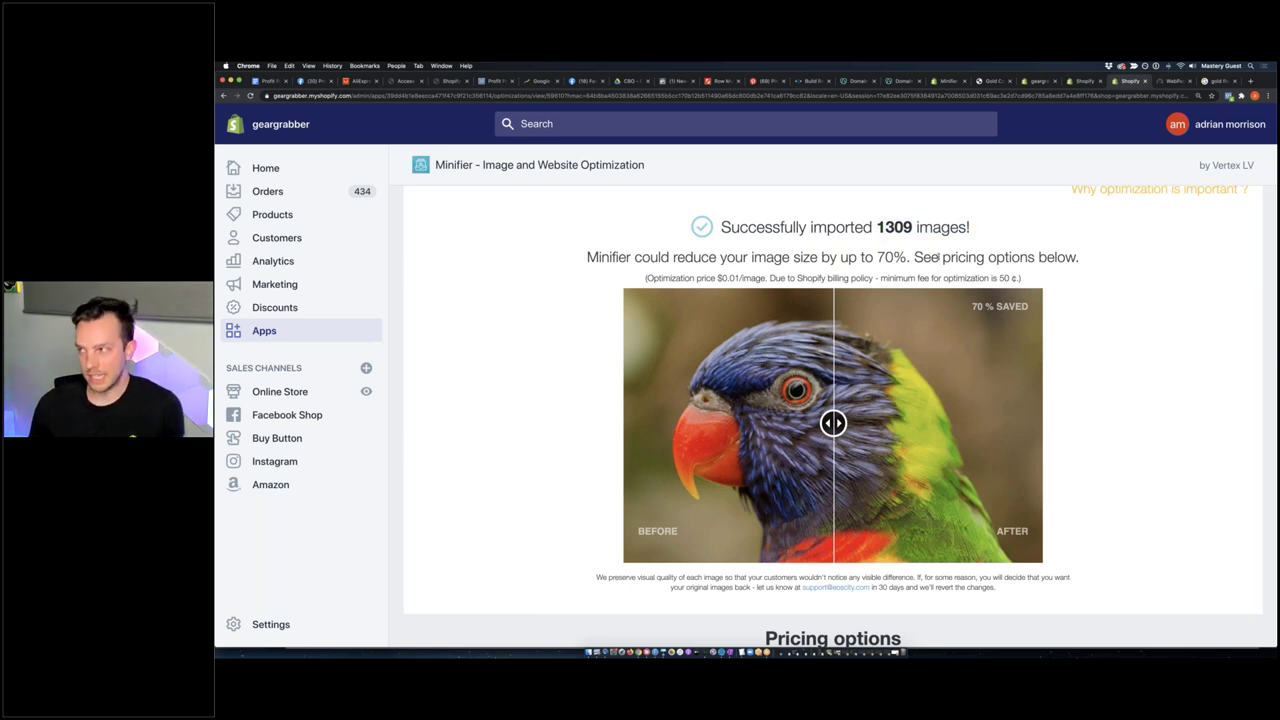
scroll(948, 256, "down", 2)
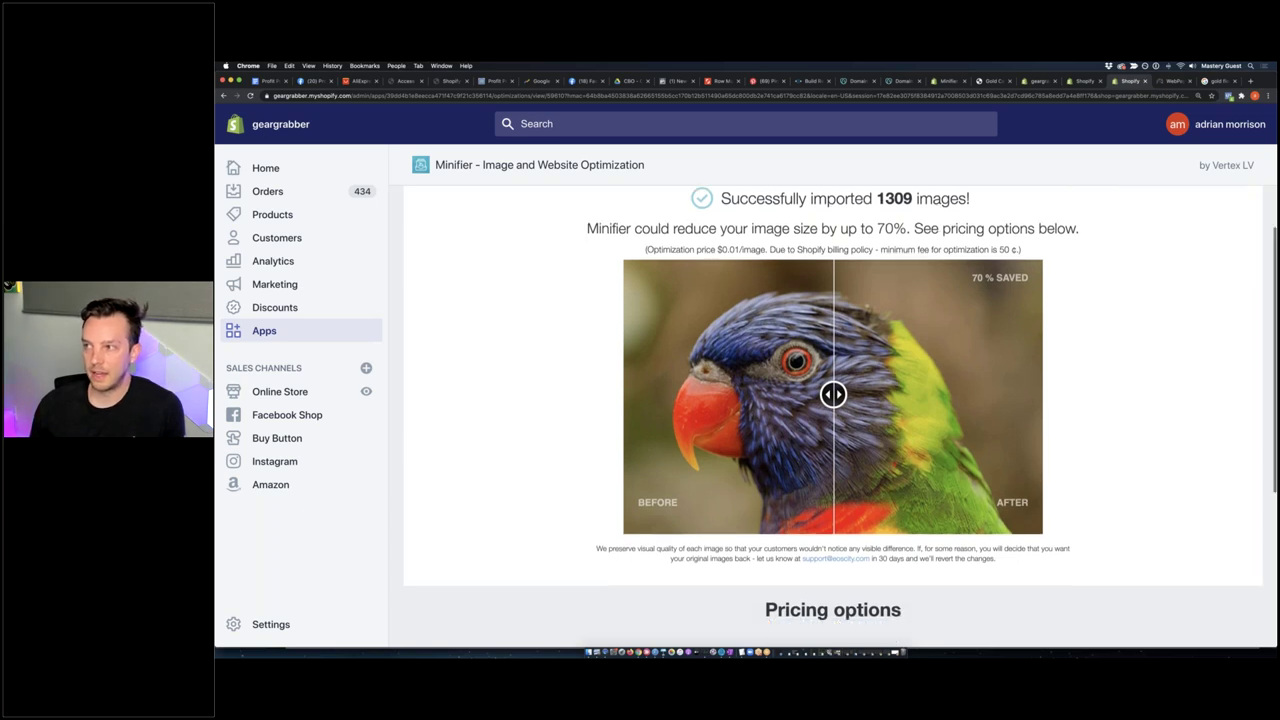
left_click_drag(728, 236, 786, 236)
left_click(786, 236)
scroll(746, 270, "down", 5)
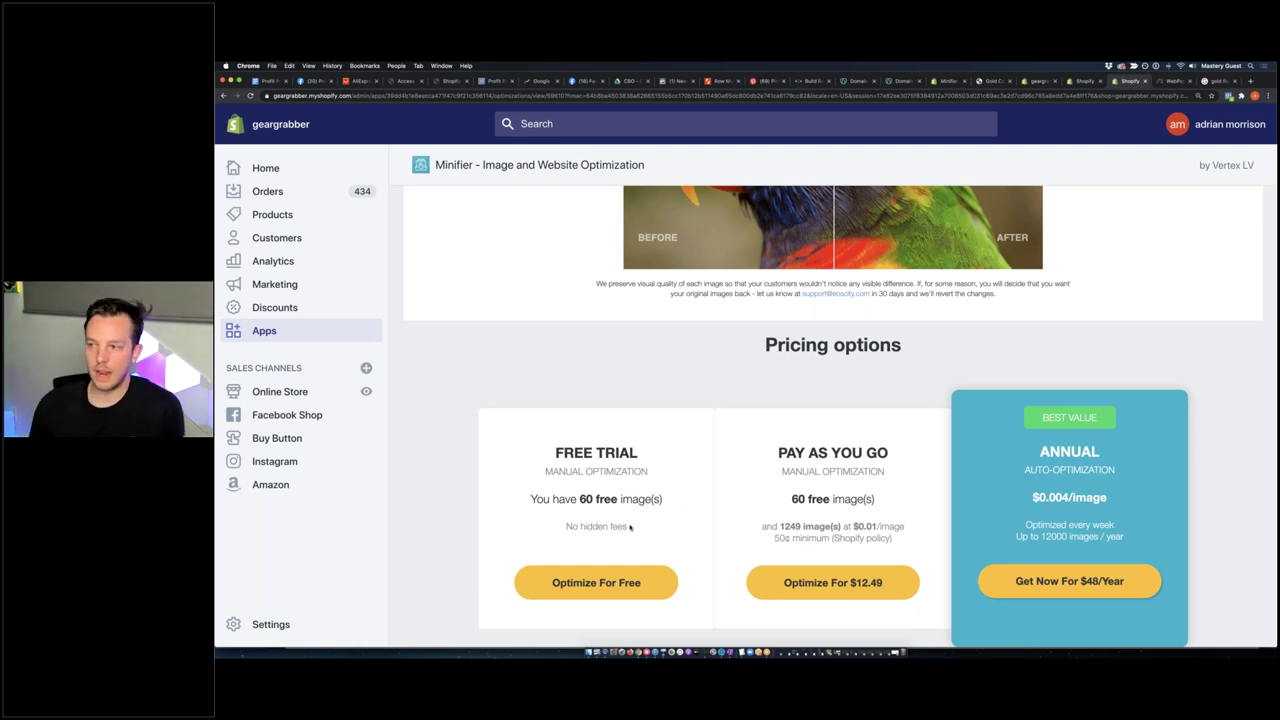
Run Minifier's free image optimization and wait for the review step
left_click(555, 582)
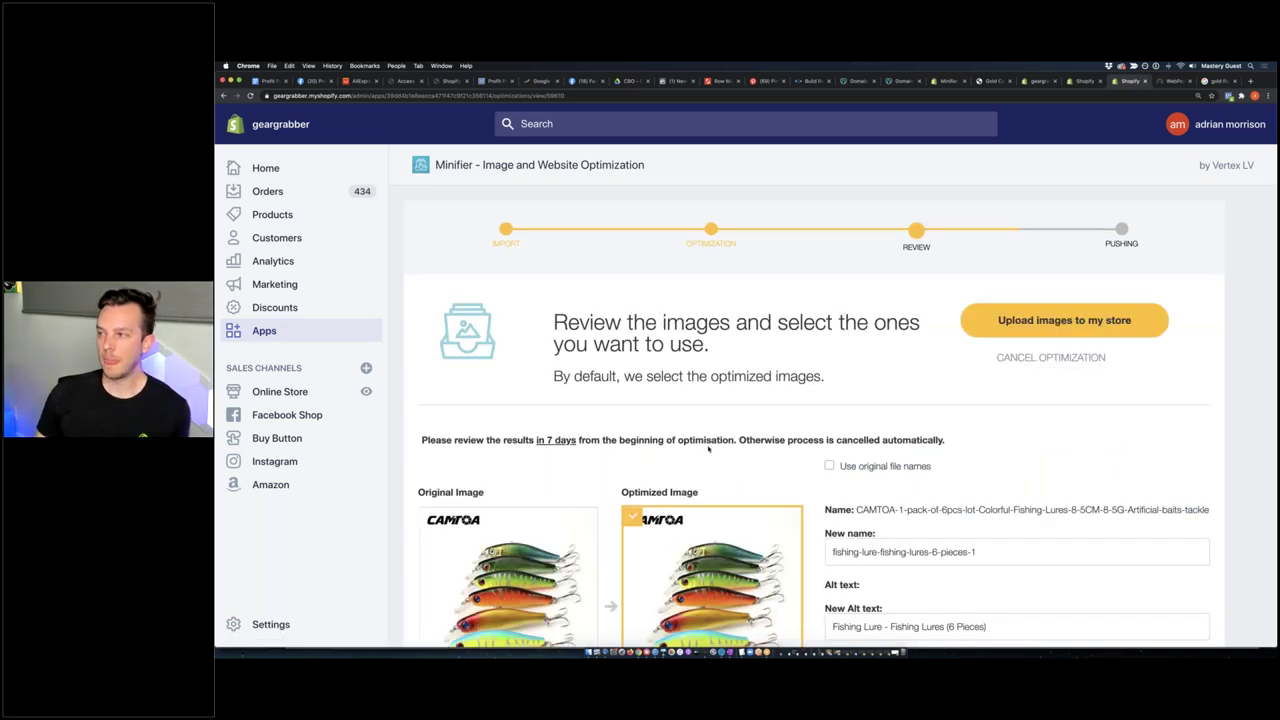
scroll(708, 449, "down", 5)
scroll(648, 432, "down", 1)
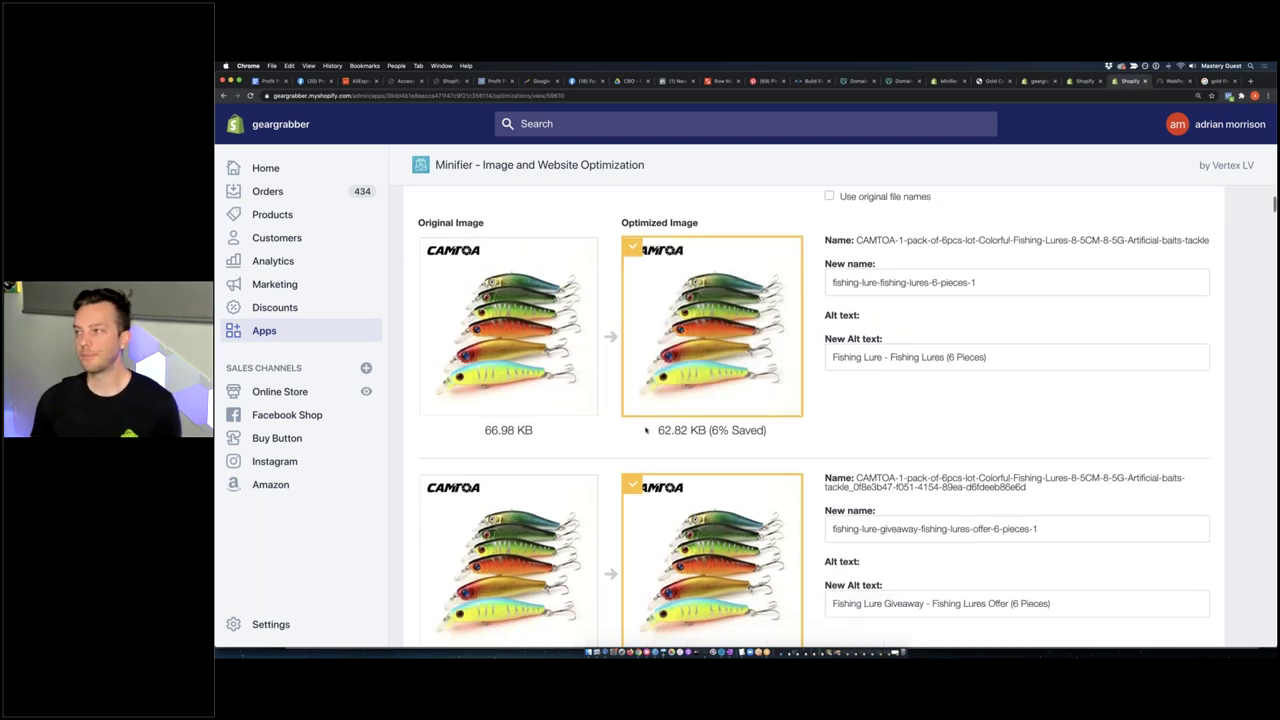
mouse_move(540, 346)
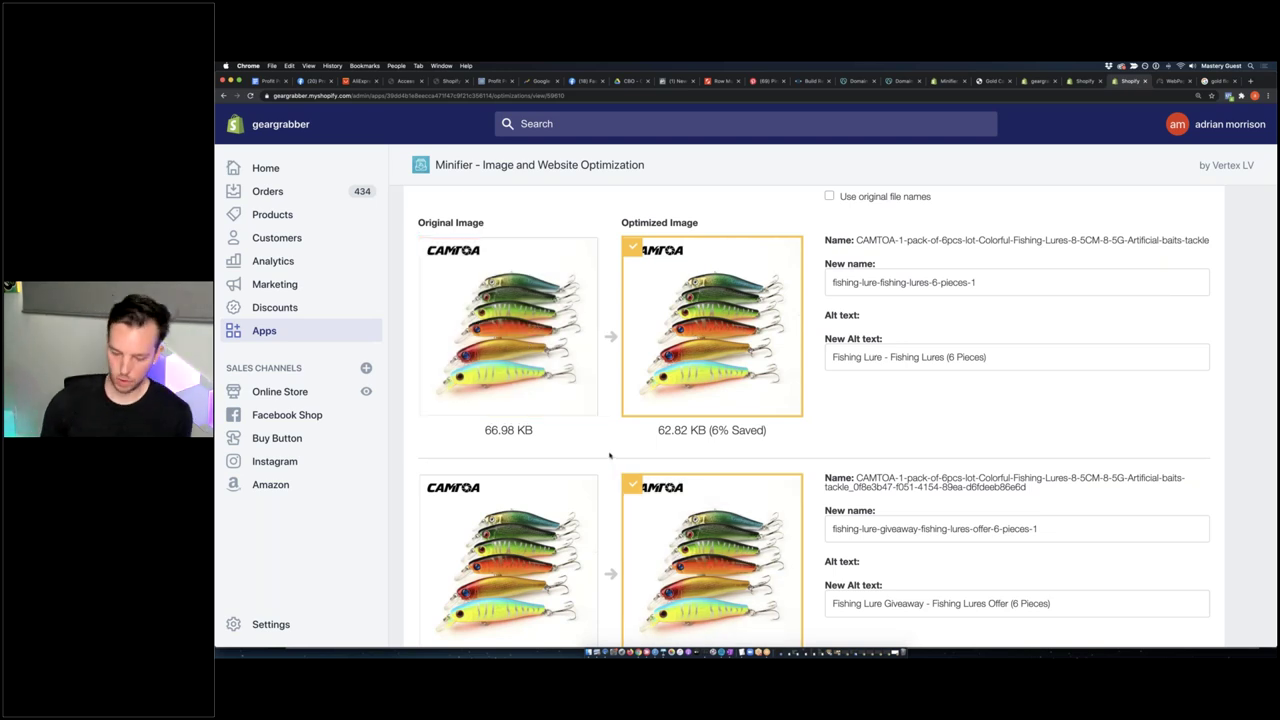
key("super+equal")
key("super+equal")
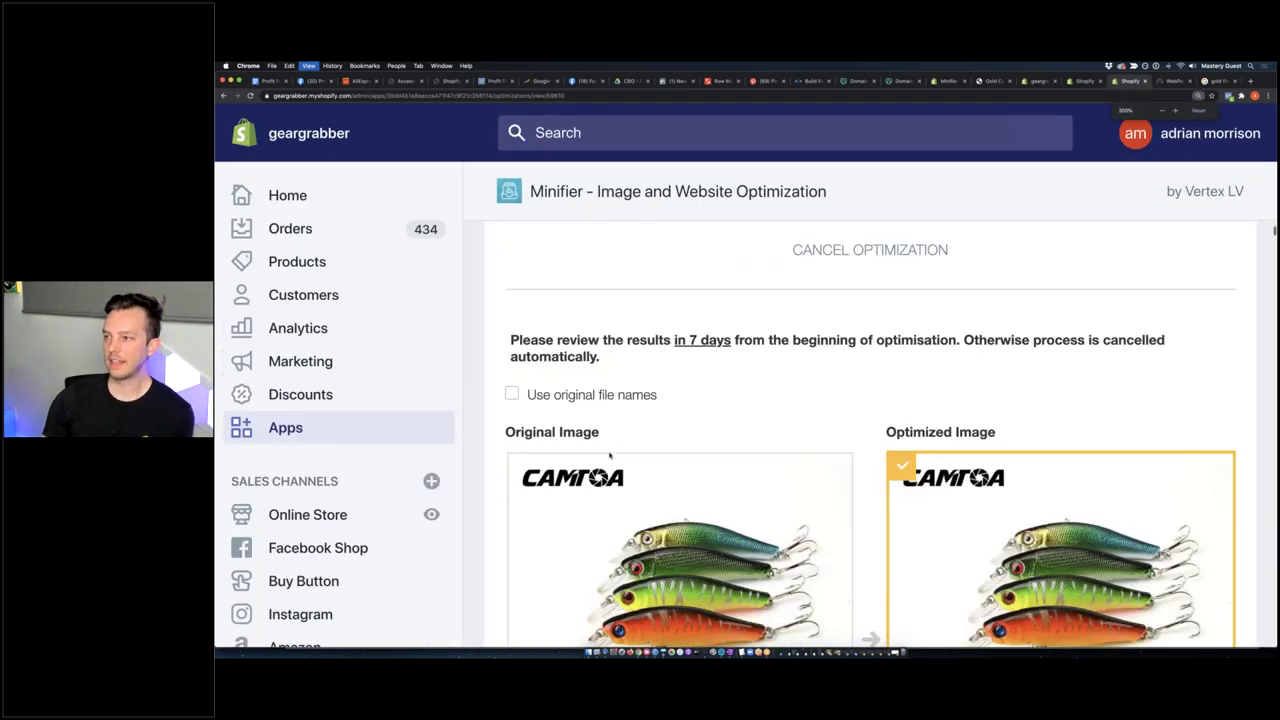
scroll(609, 455, "down", 3)
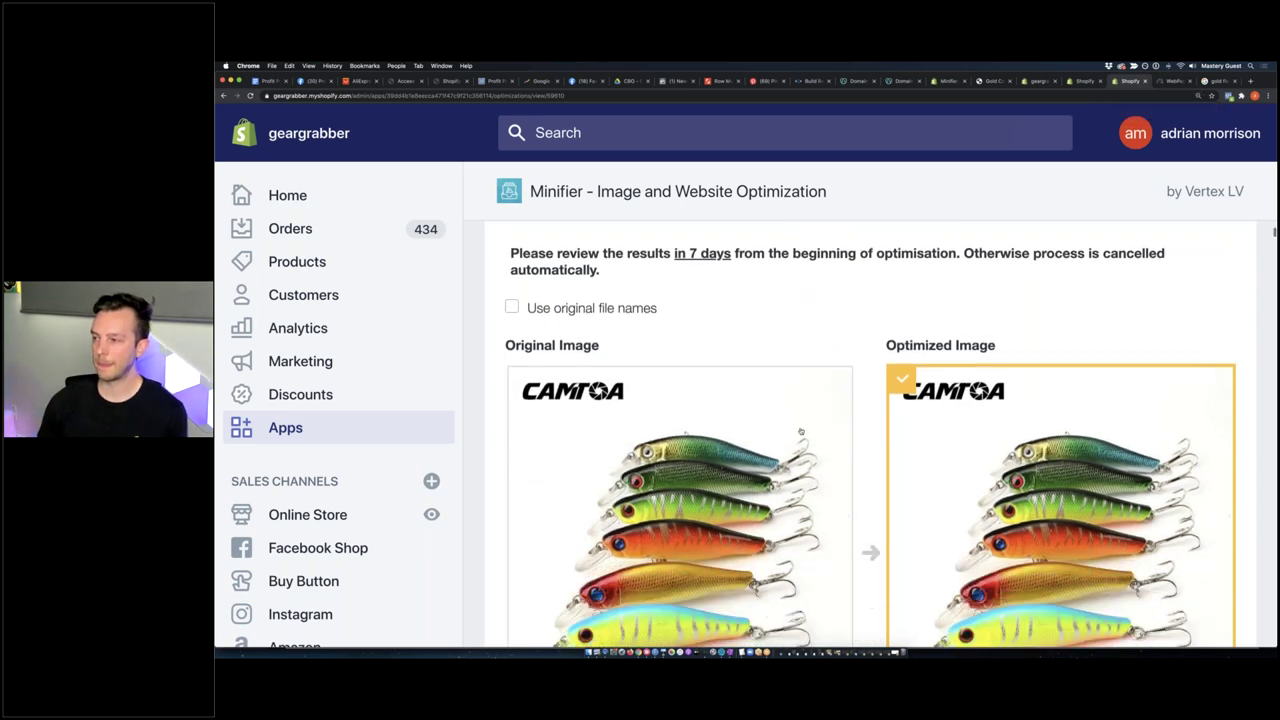
scroll(661, 545, "down", 3)
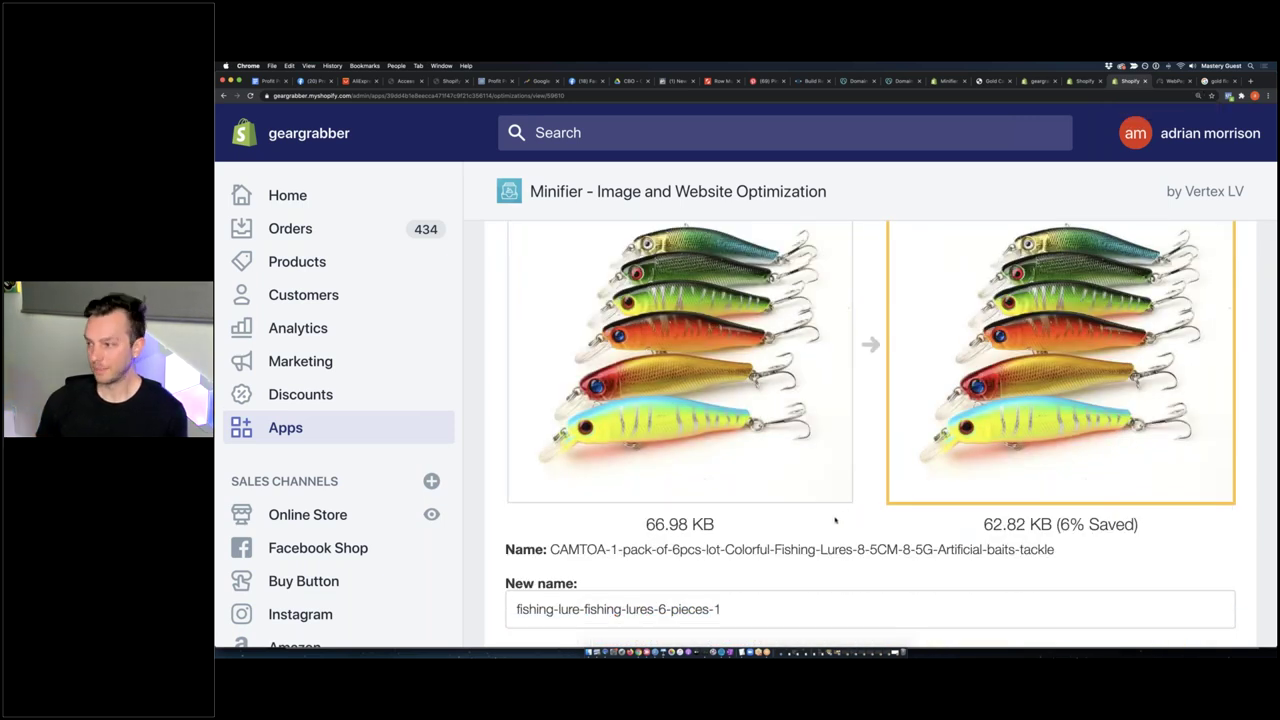
scroll(1020, 354, "down", 7)
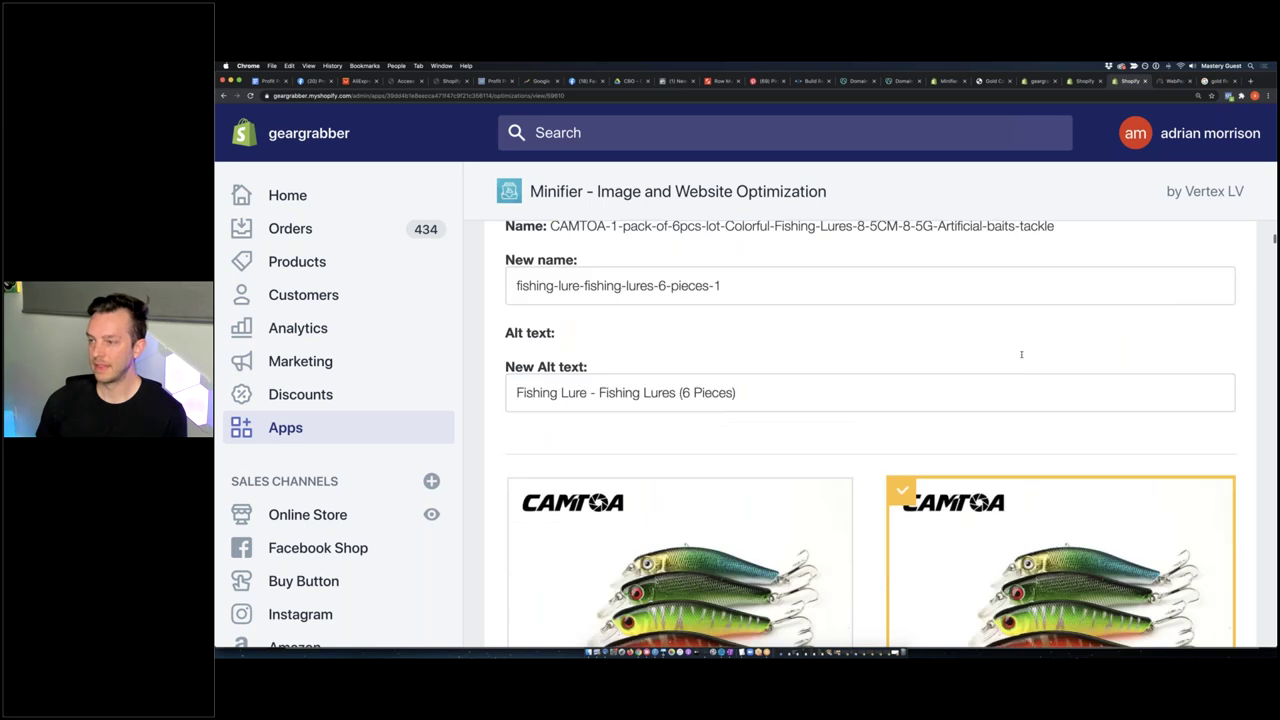
scroll(1020, 354, "up", 4)
scroll(1040, 370, "down", 8)
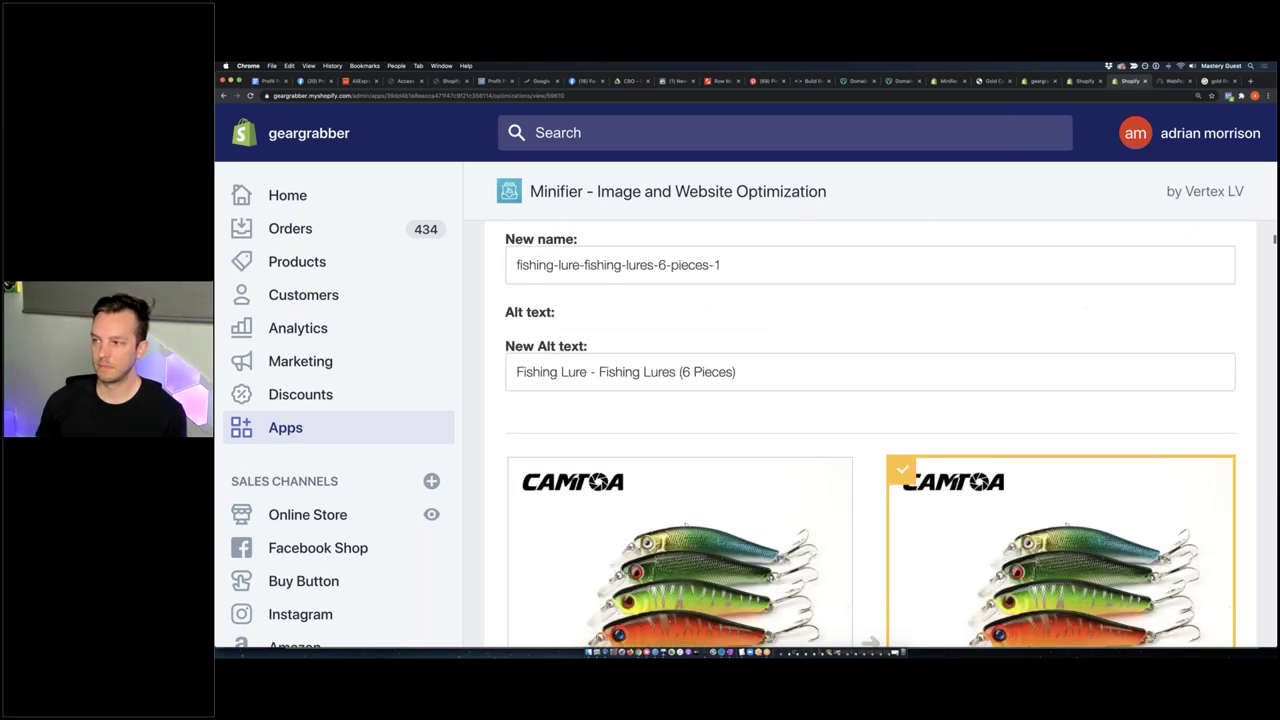
scroll(983, 355, "down", 10)
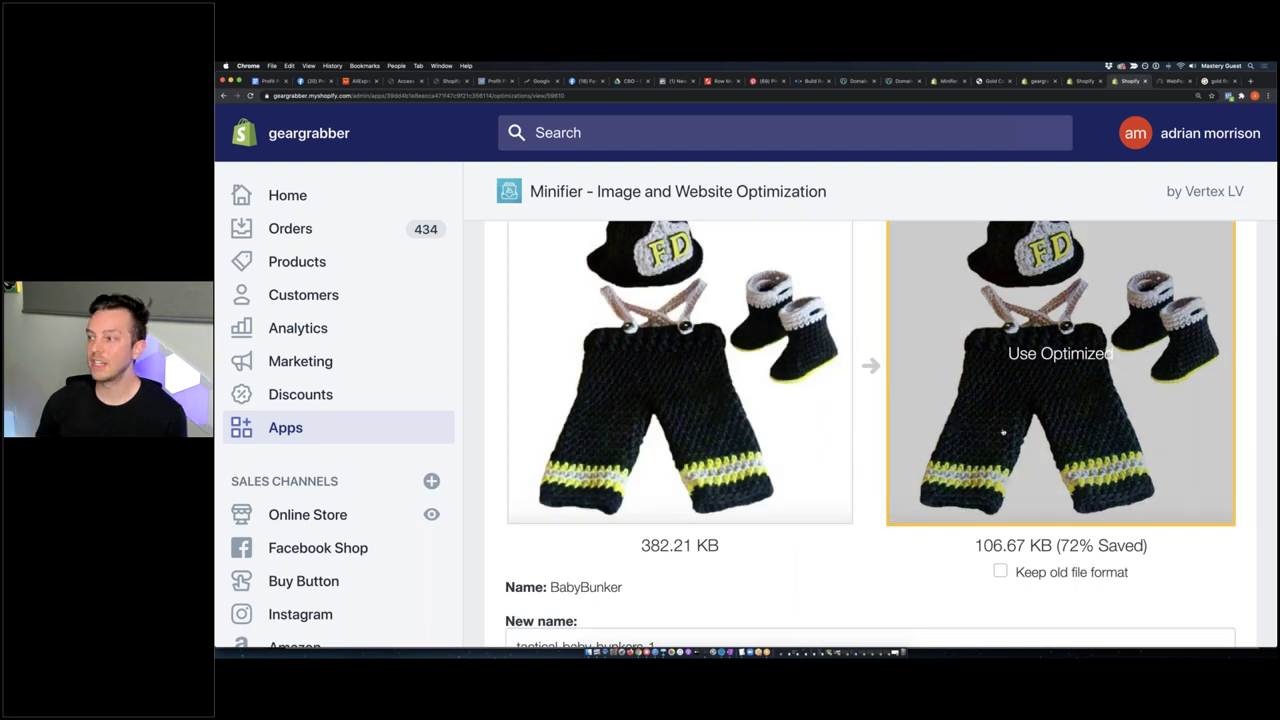
scroll(1003, 432, "up", 10)
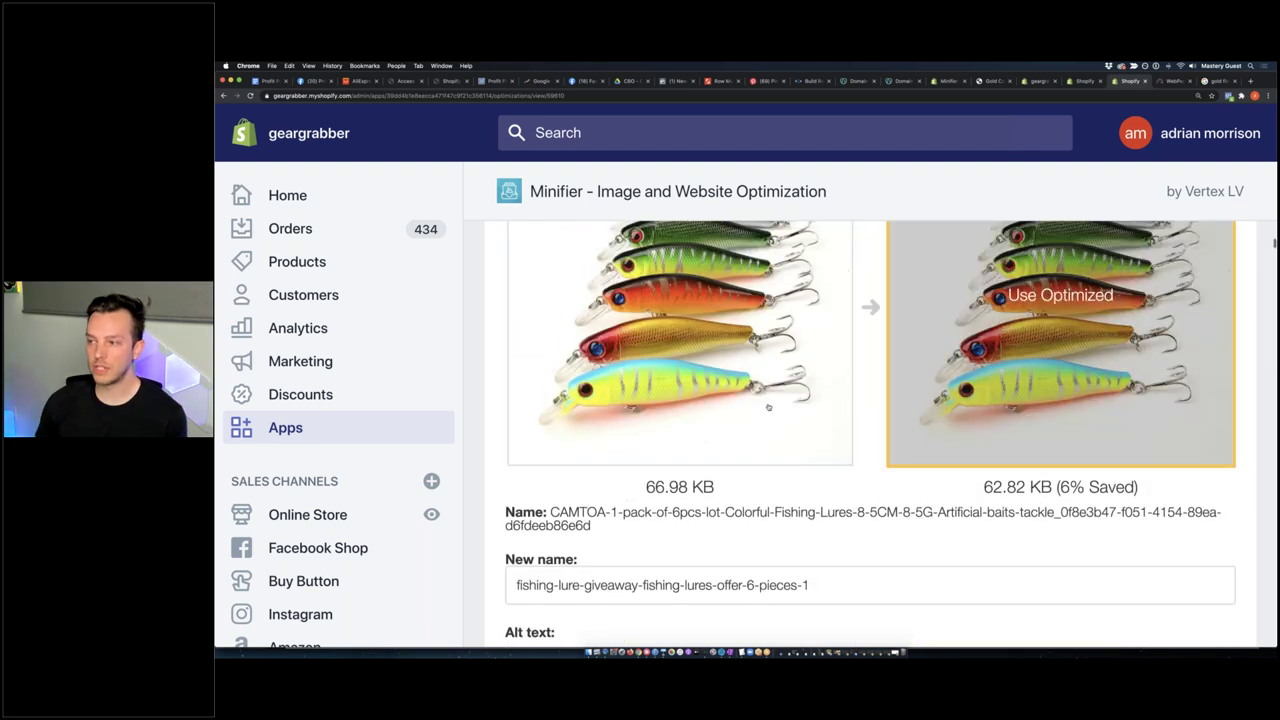
scroll(845, 415, "up", 2)
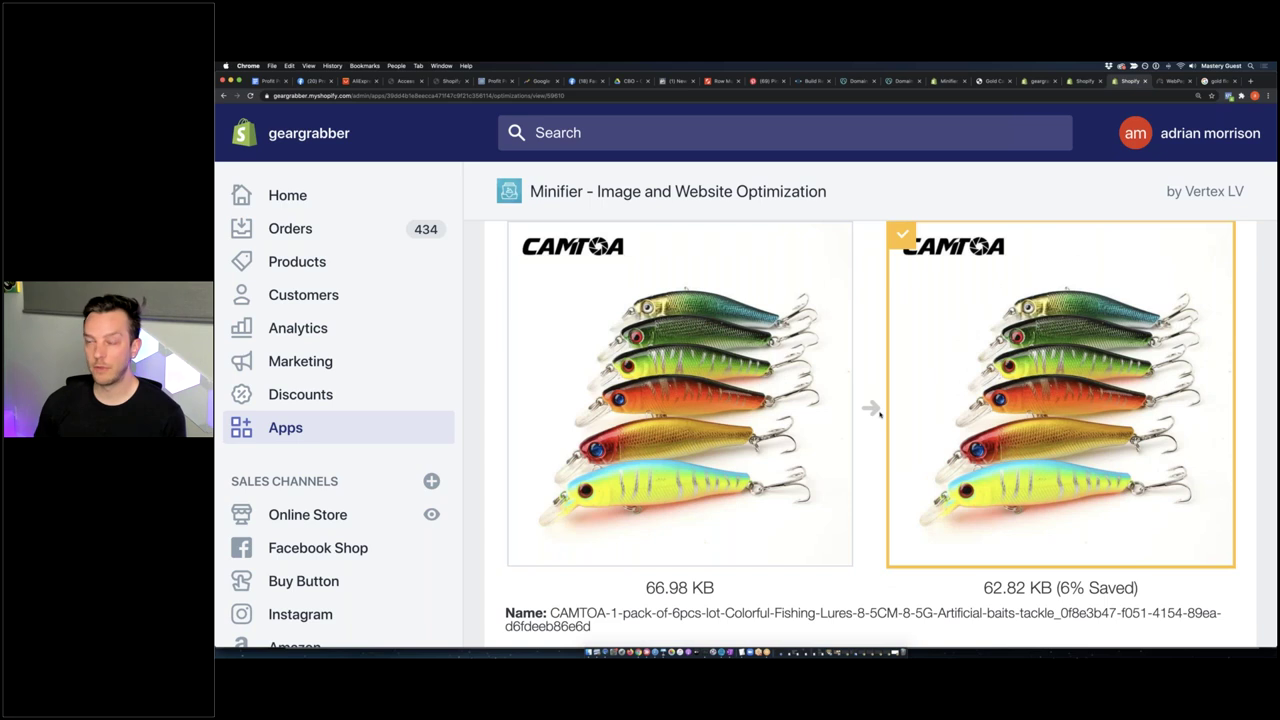
scroll(881, 418, "up", 1)
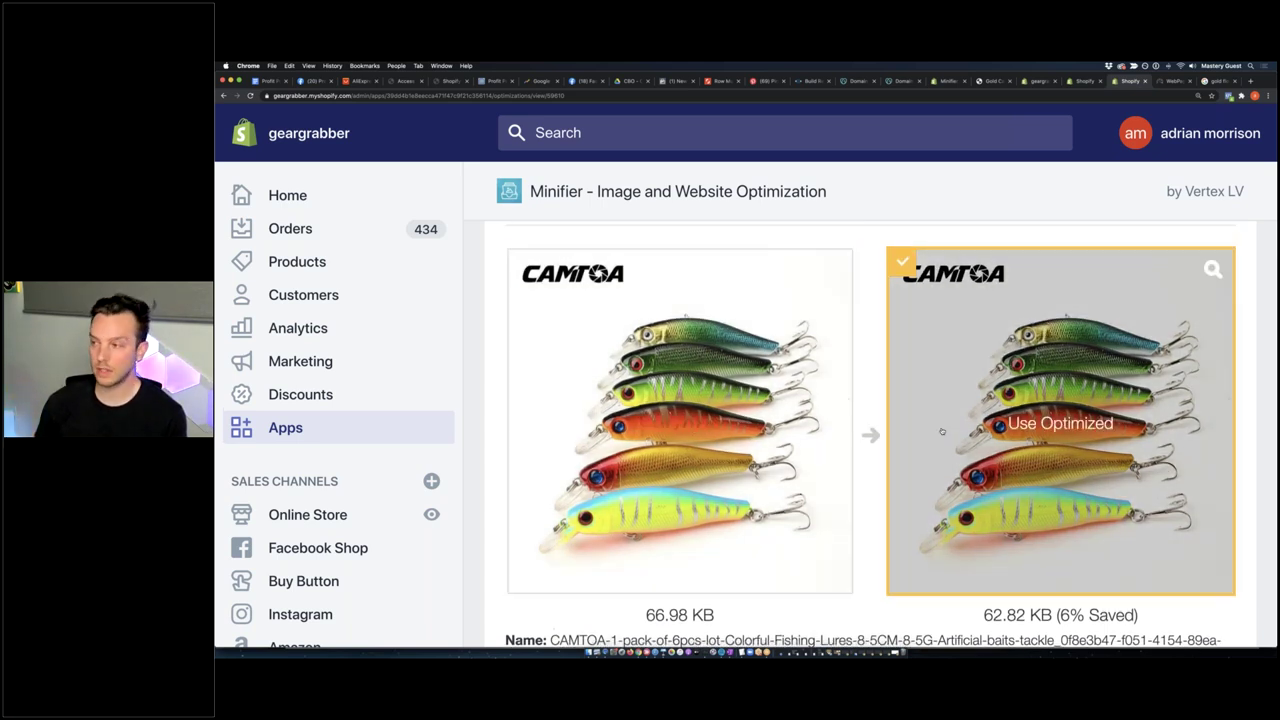
scroll(816, 457, "down", 8)
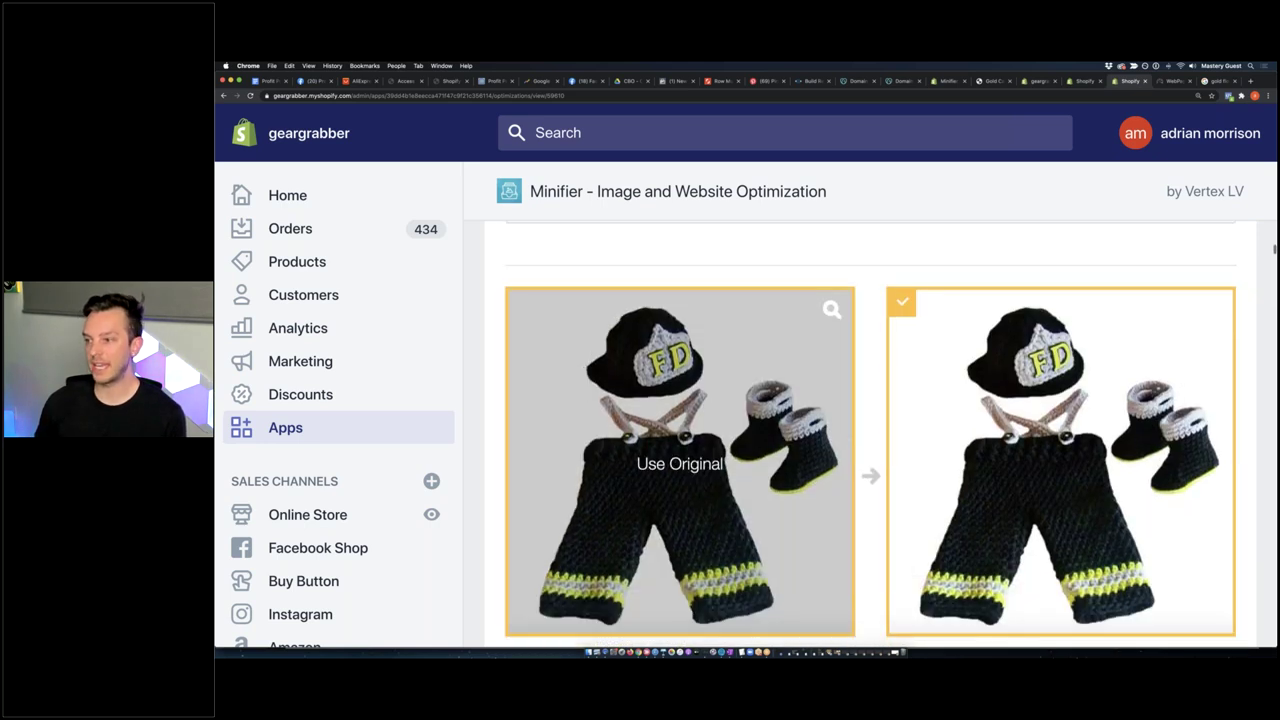
scroll(680, 460, "down", 3)
scroll(680, 430, "up", 1)
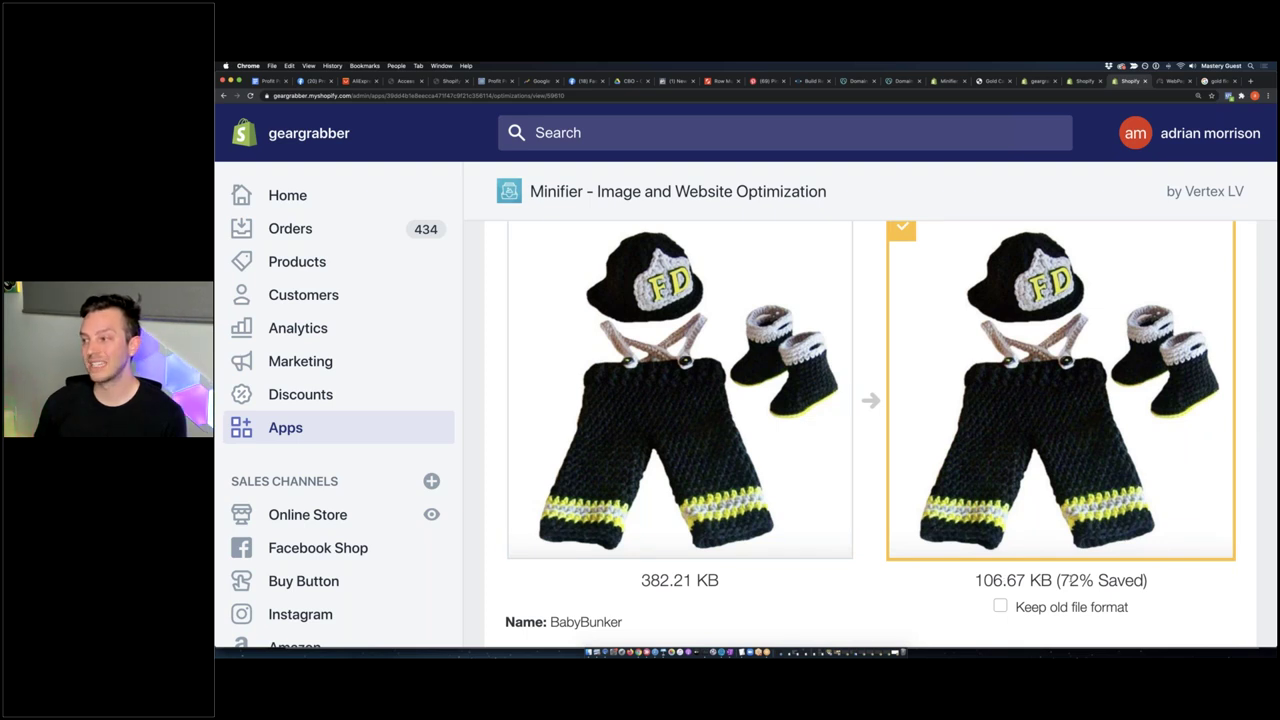
scroll(870, 430, "down", 10)
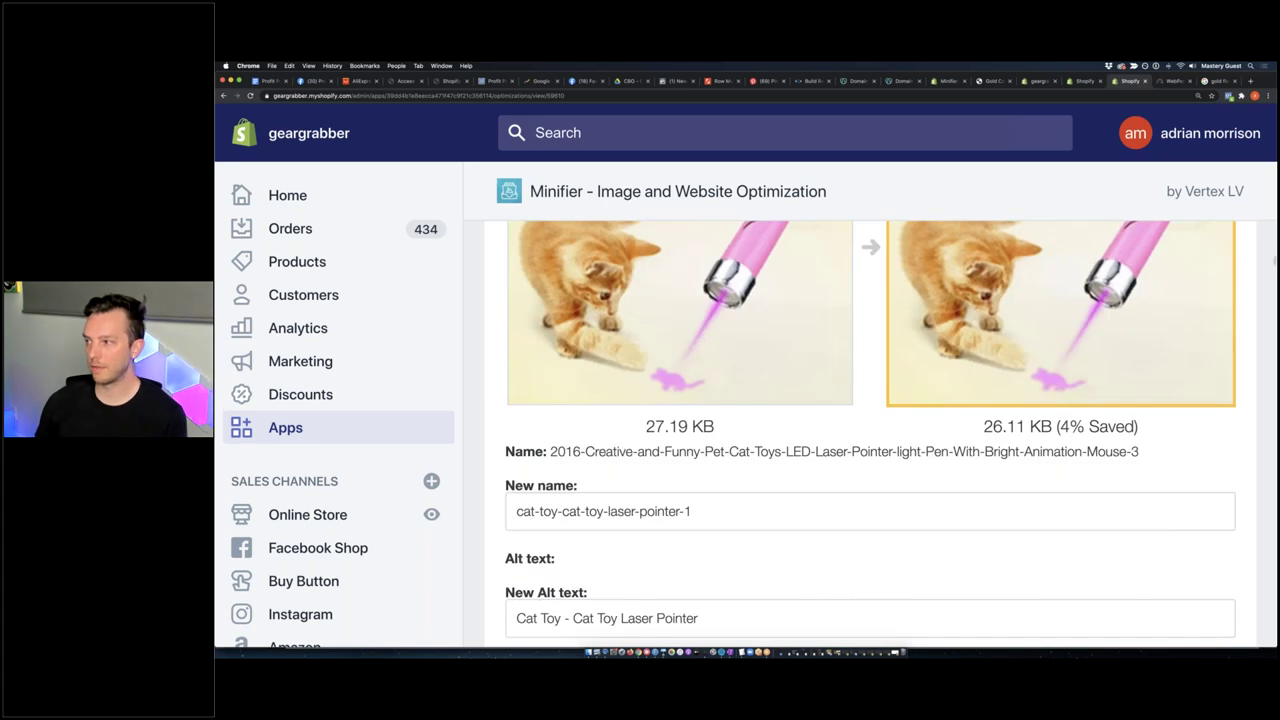
scroll(870, 430, "down", 5)
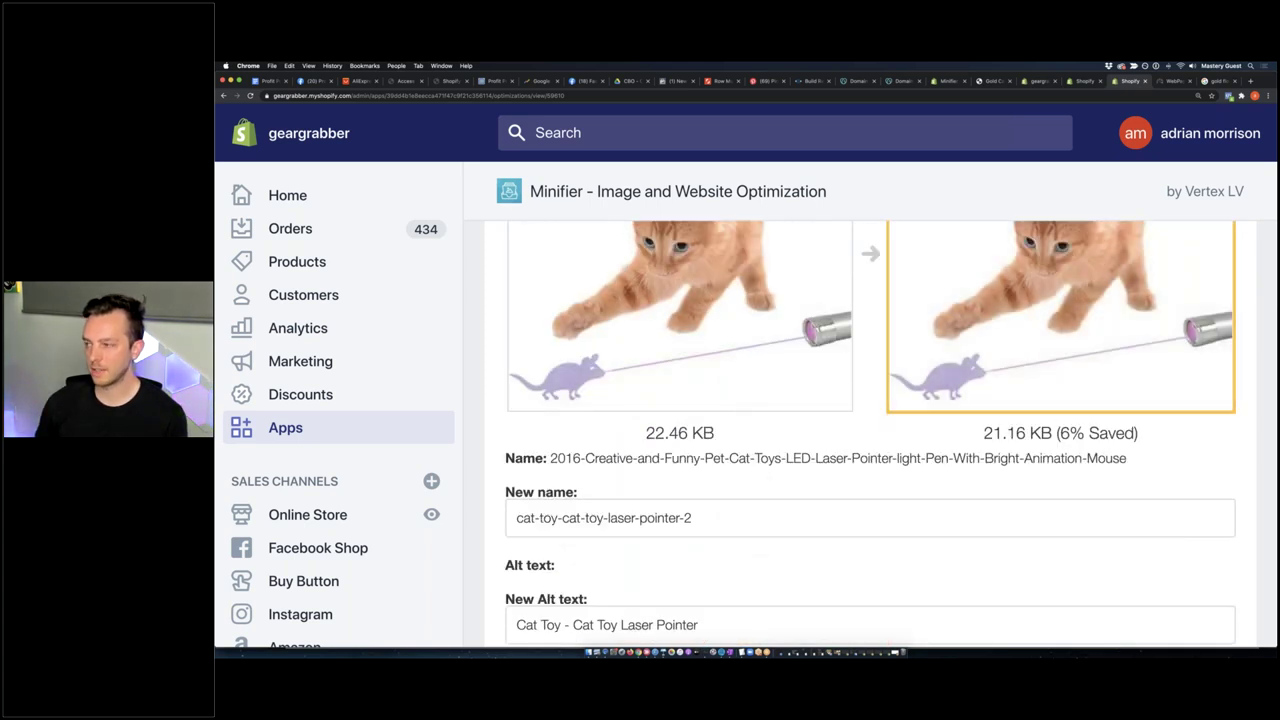
scroll(1060, 320, "down", 10)
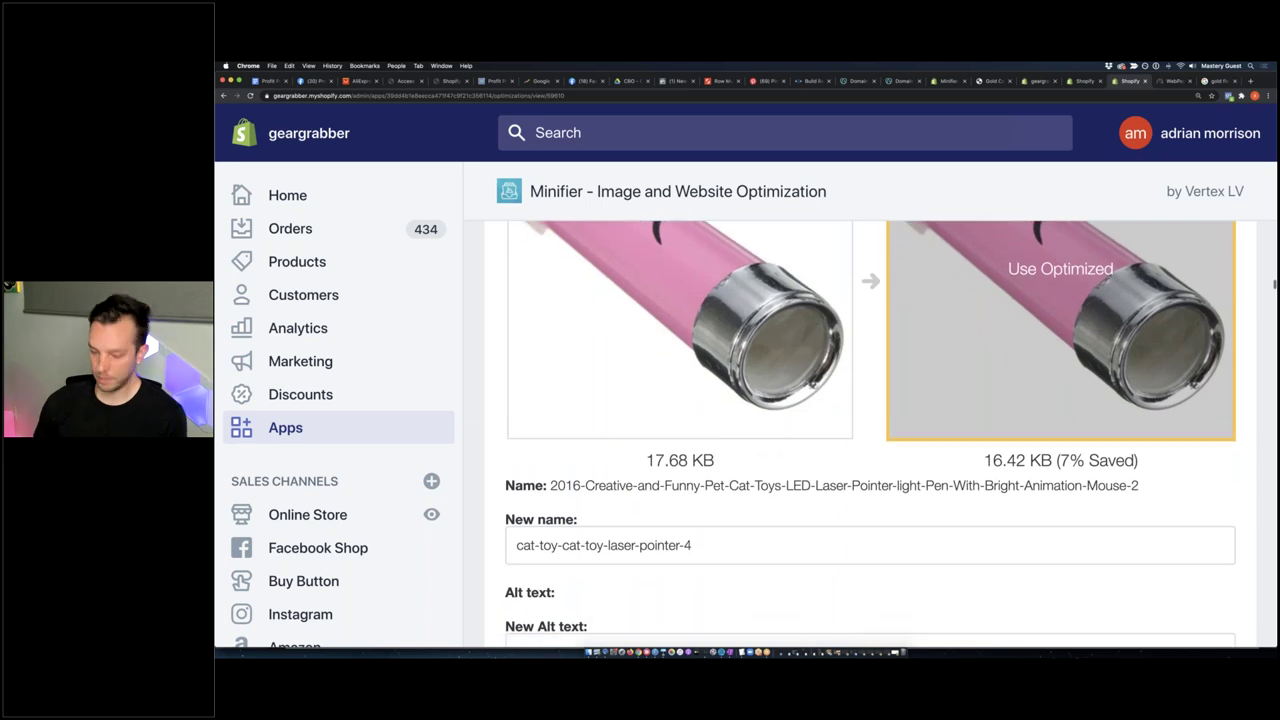
Zoom out and show page 2 of the review list, e.g. cat necklace 45.42 KB to 43.44 KB
key("super+minus")
key("super+minus")
key("super+minus")
key("super+minus")
key("super+minus")
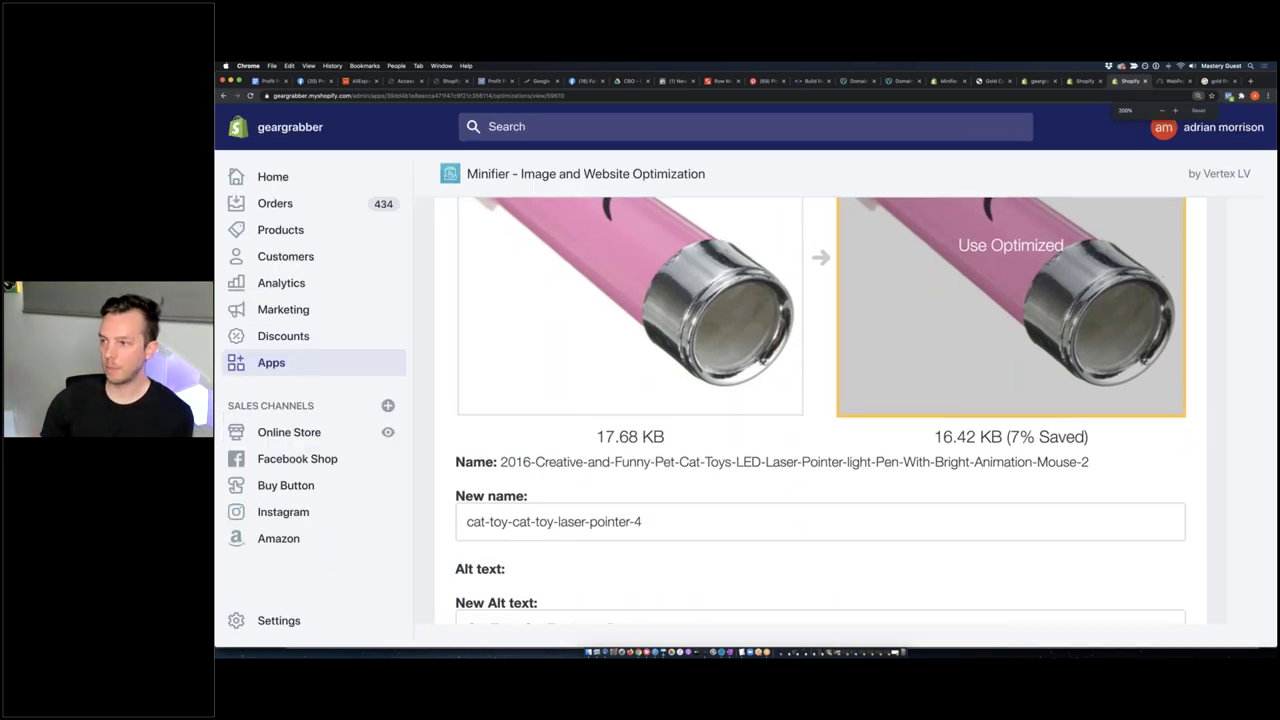
scroll(502, 342, "down", 10)
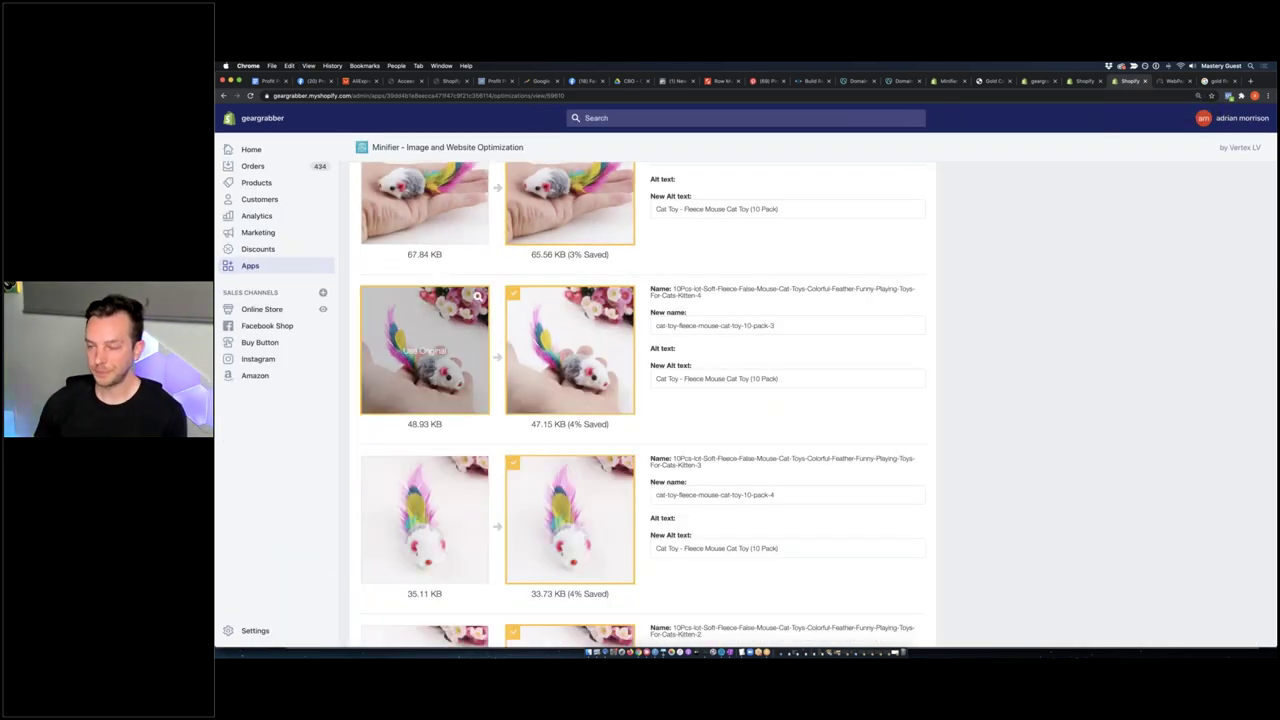
scroll(430, 340, "down", 10)
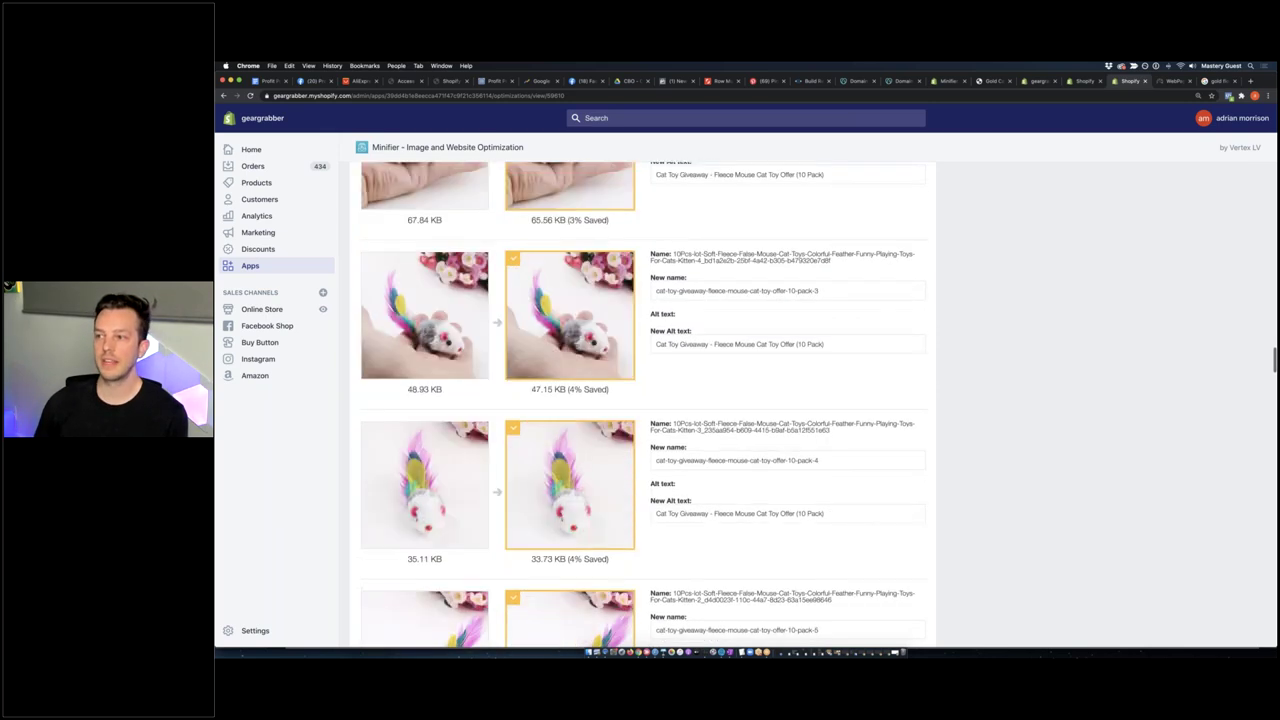
scroll(460, 347, "down", 15)
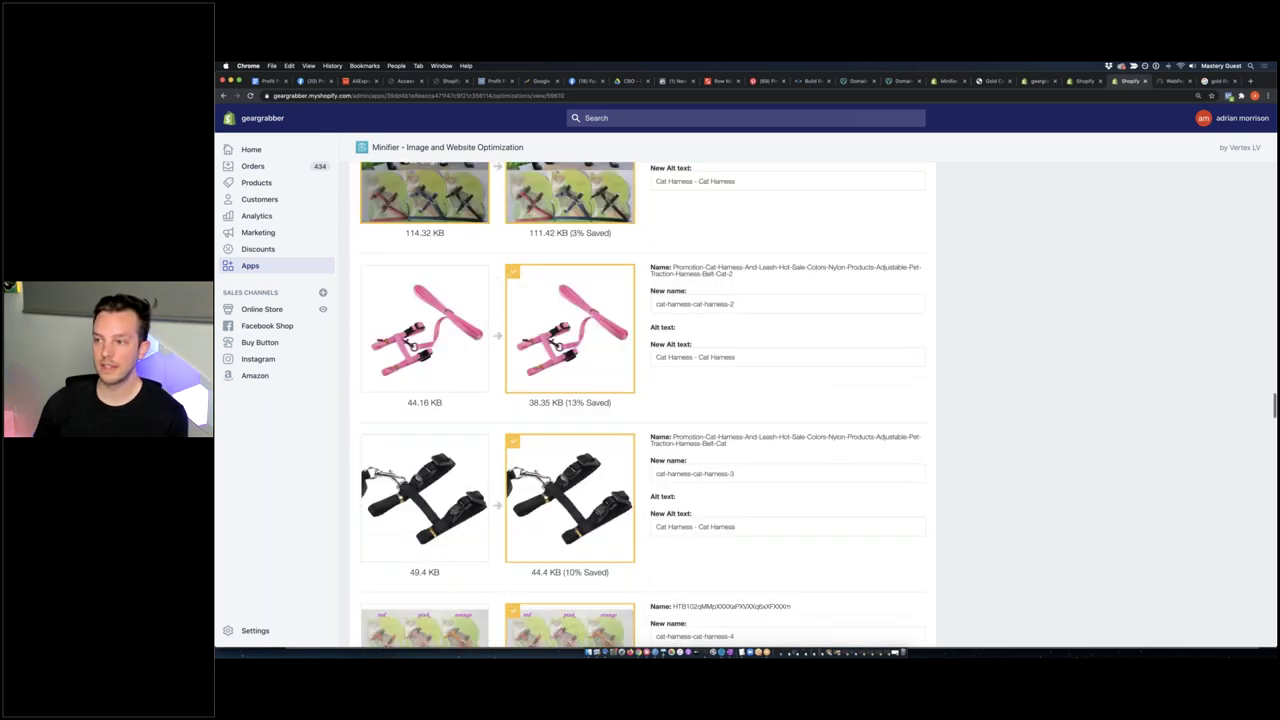
scroll(460, 347, "down", 20)
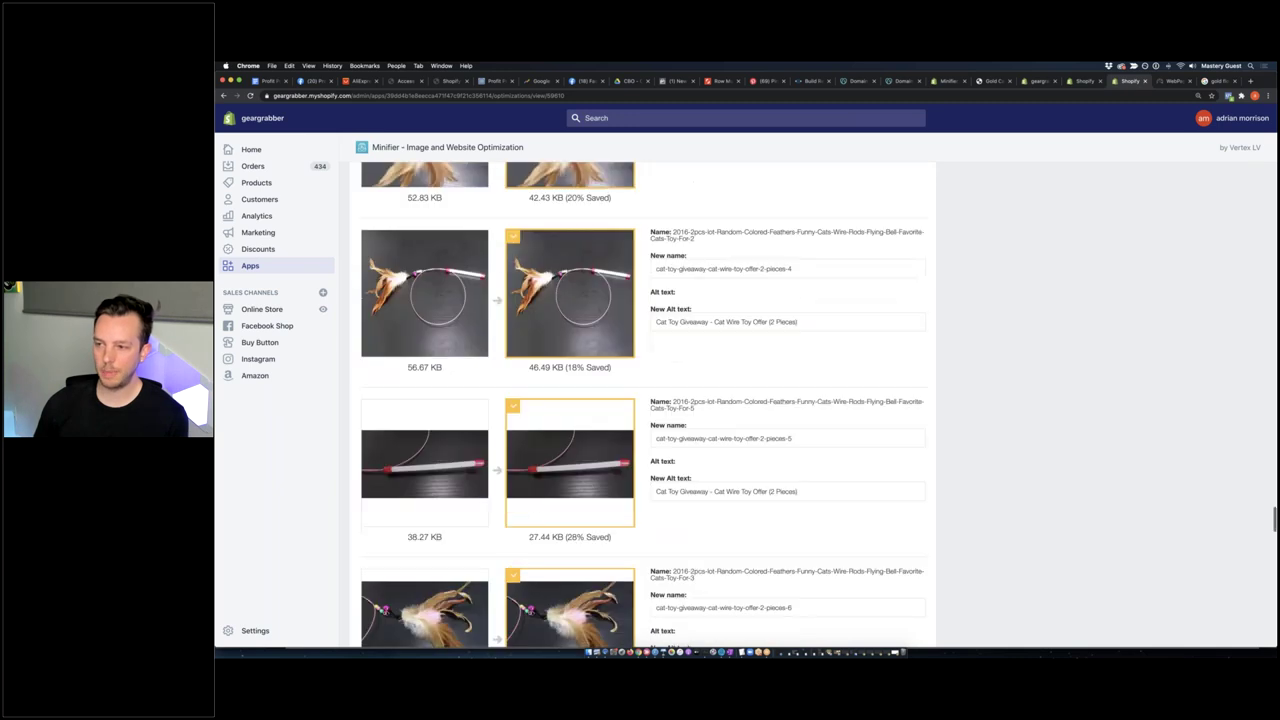
scroll(460, 347, "down", 10)
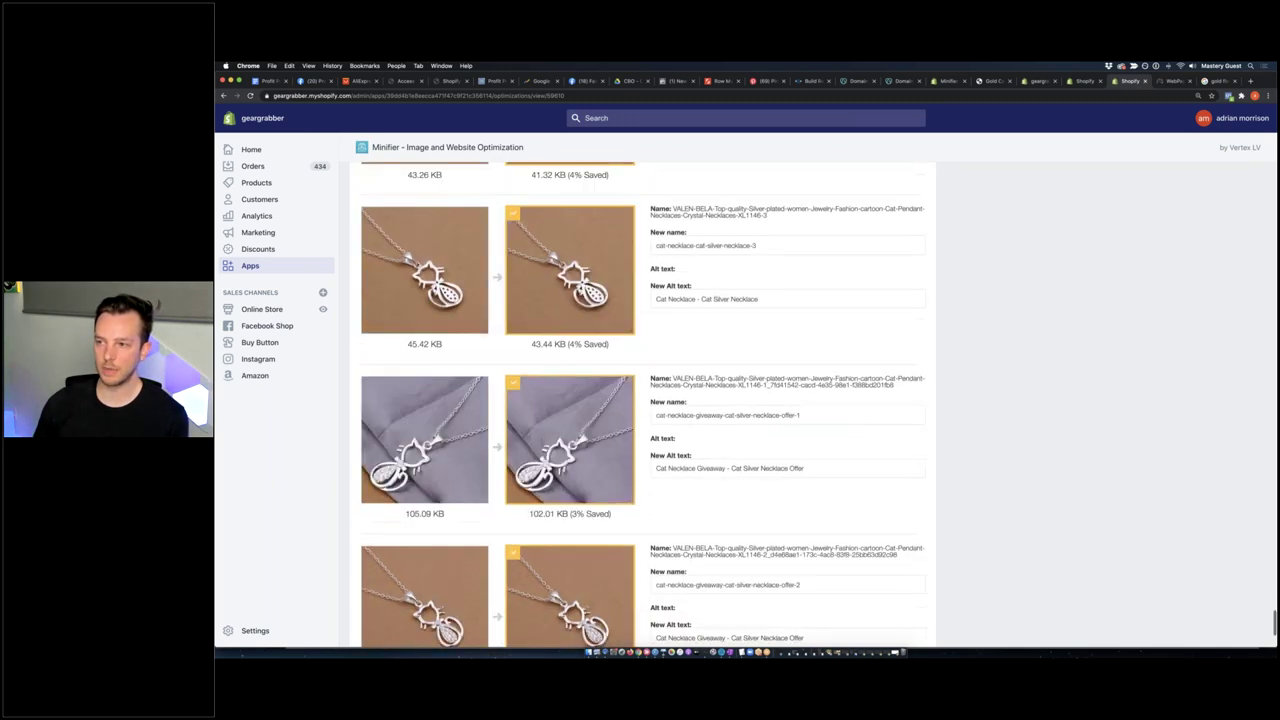
left_click(651, 527)
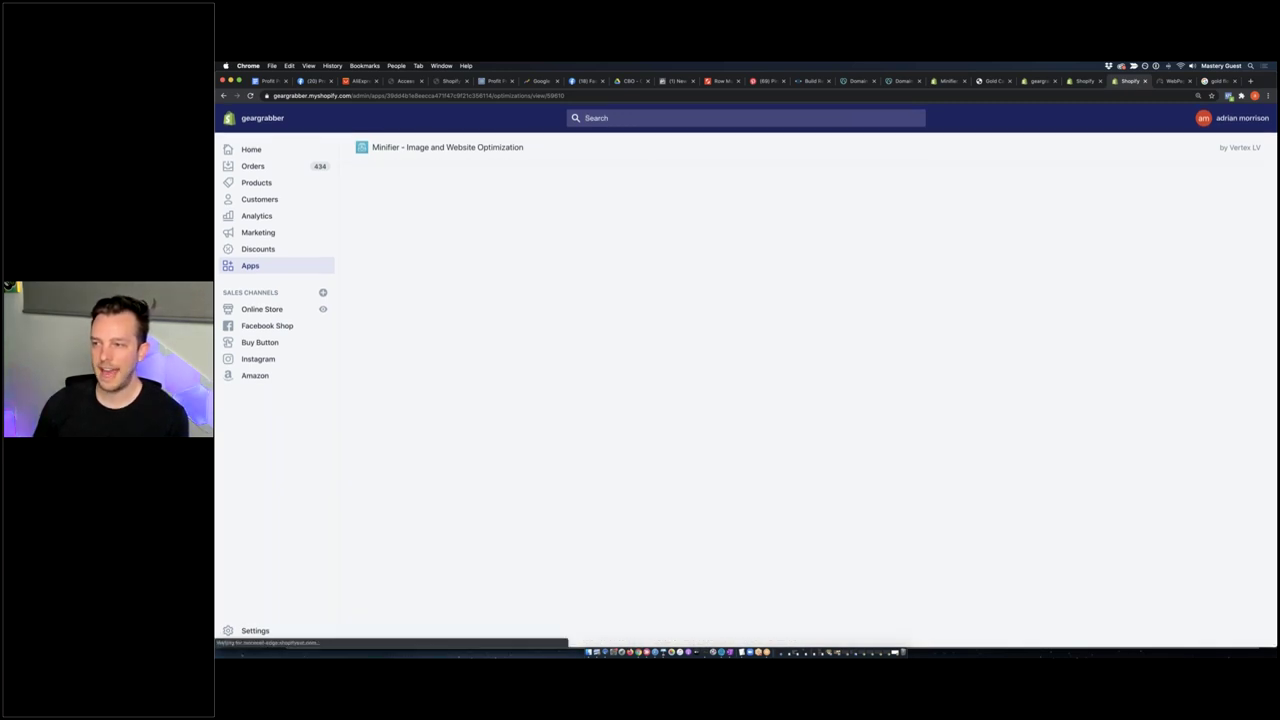
scroll(570, 250, "down", 5)
scroll(570, 250, "down", 10)
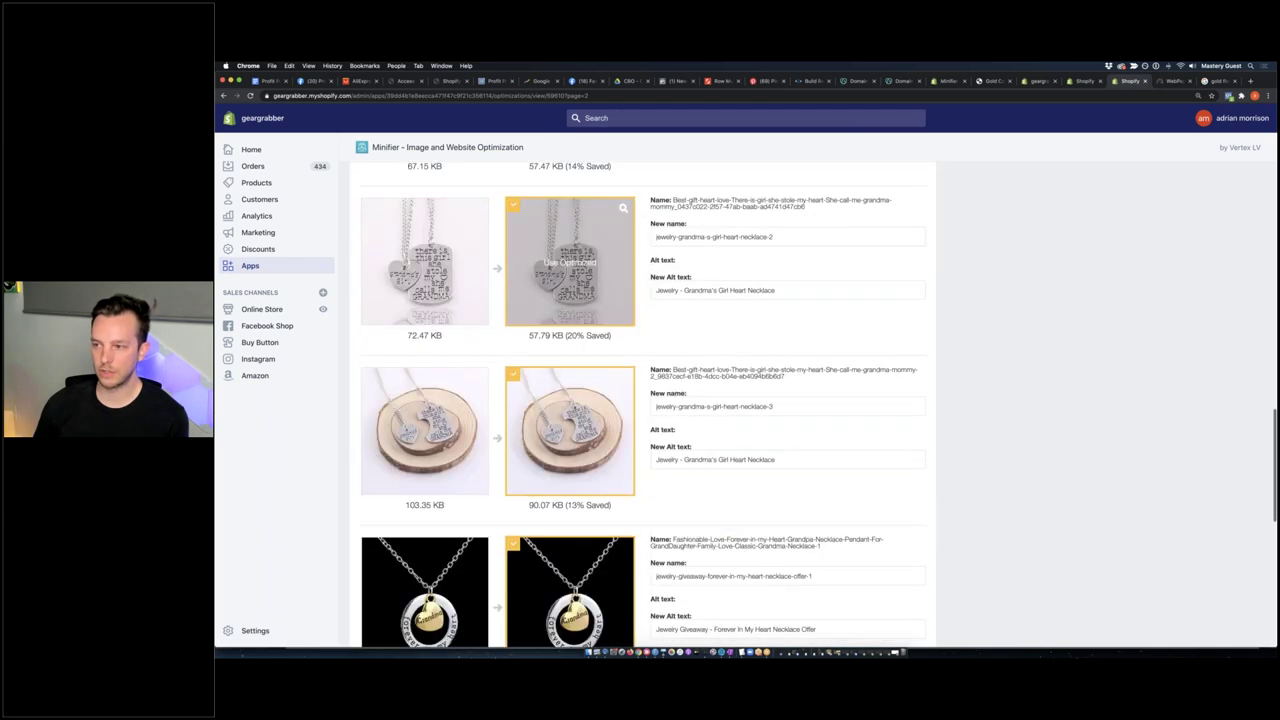
scroll(545, 330, "up", 6)
scroll(537, 349, "up", 10)
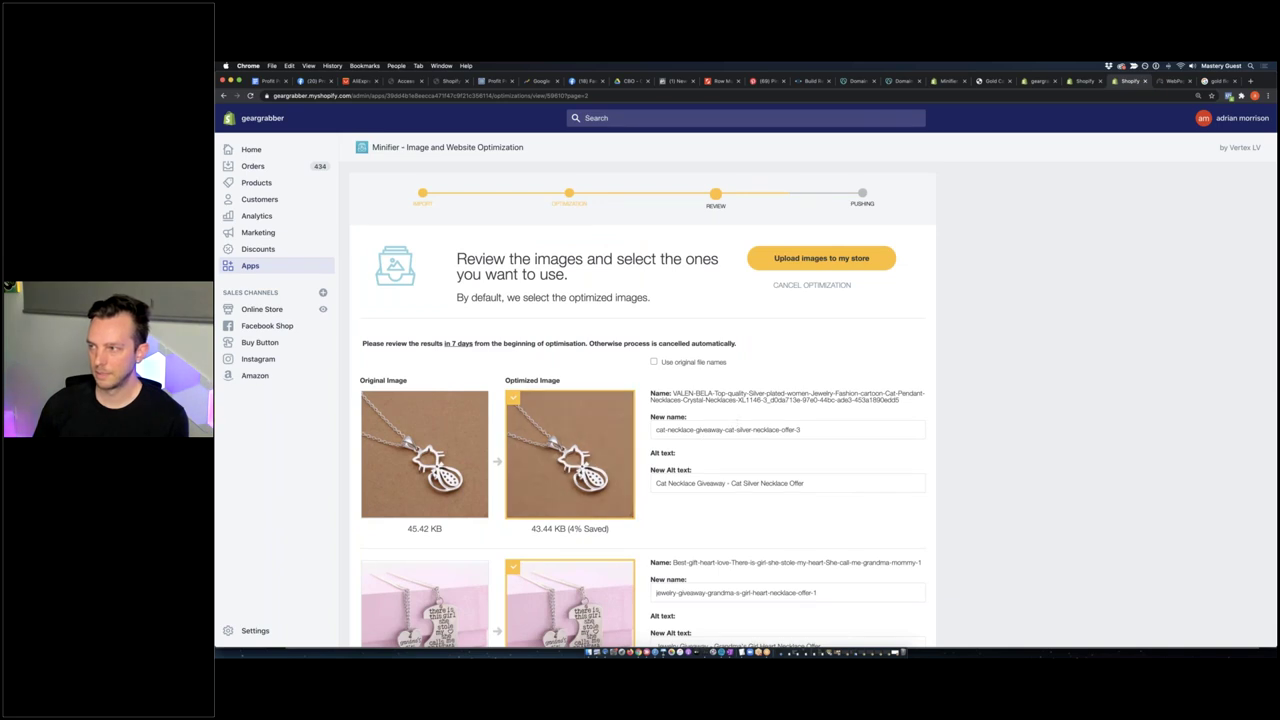
scroll(619, 533, "down", 15)
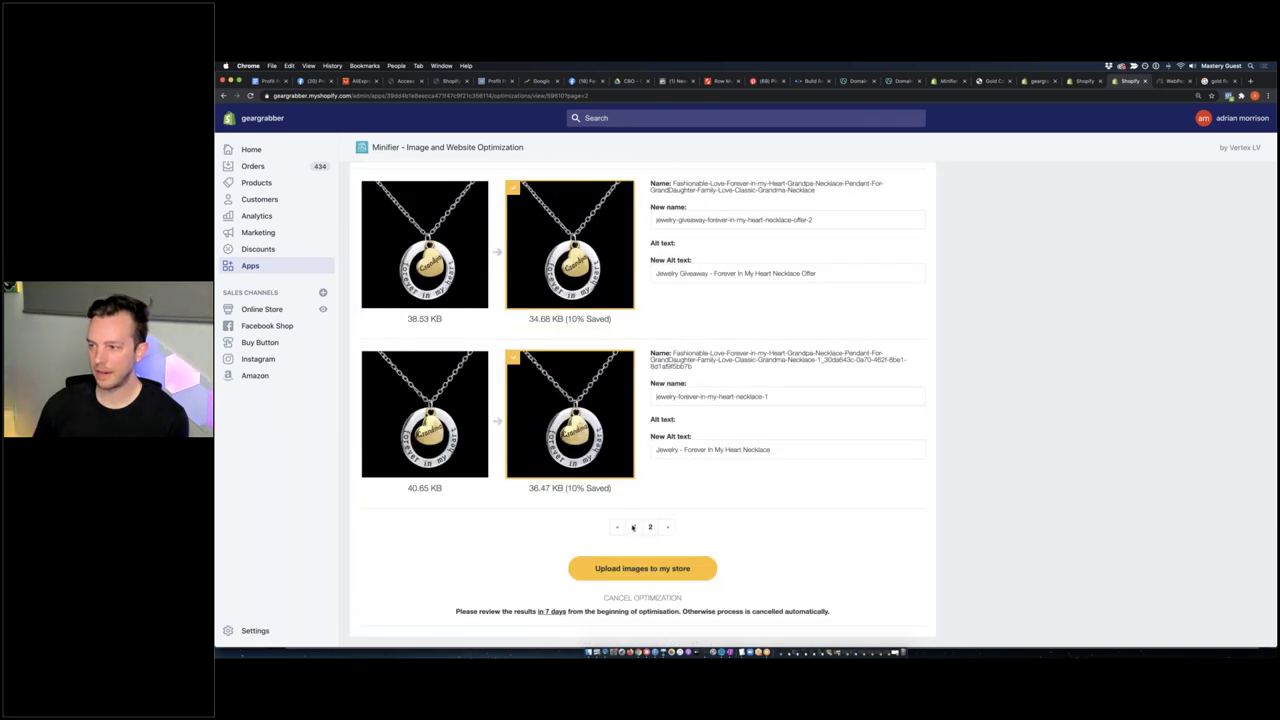
Return to page 1 of the Minifier review list and scroll through the image pairs
left_click(634, 527)
scroll(645, 450, "down", 10)
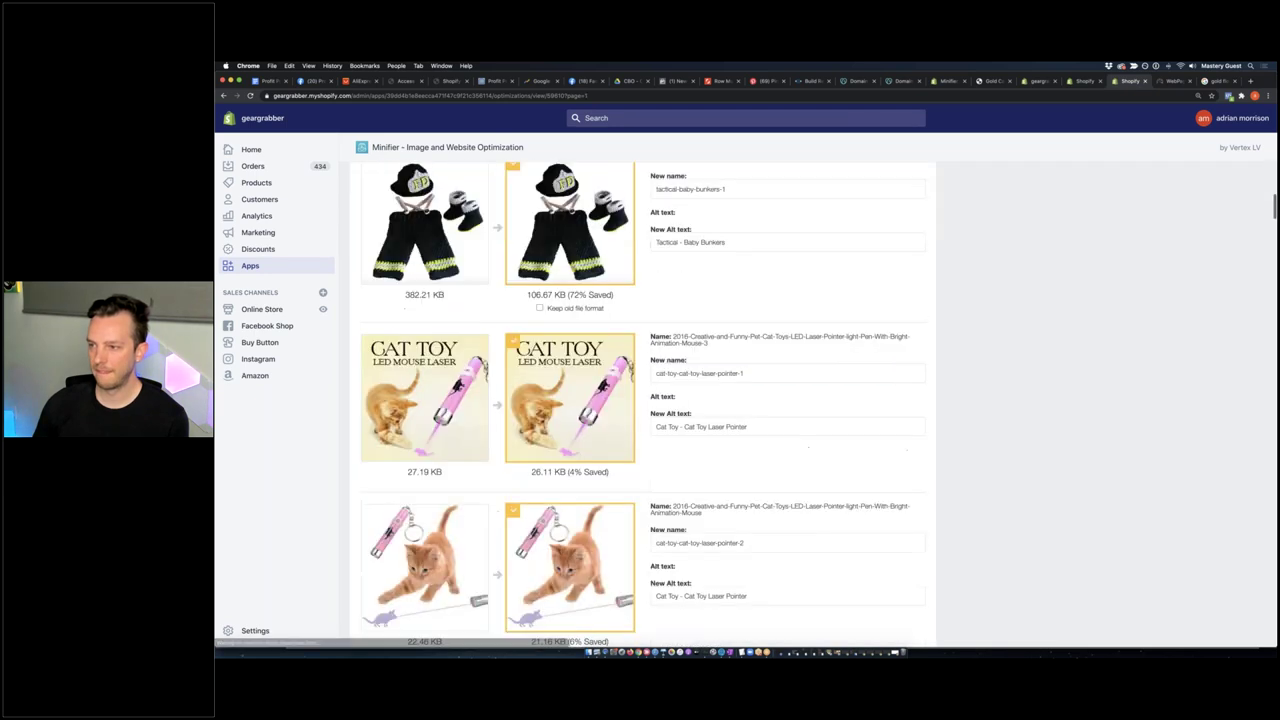
scroll(613, 379, "down", 7)
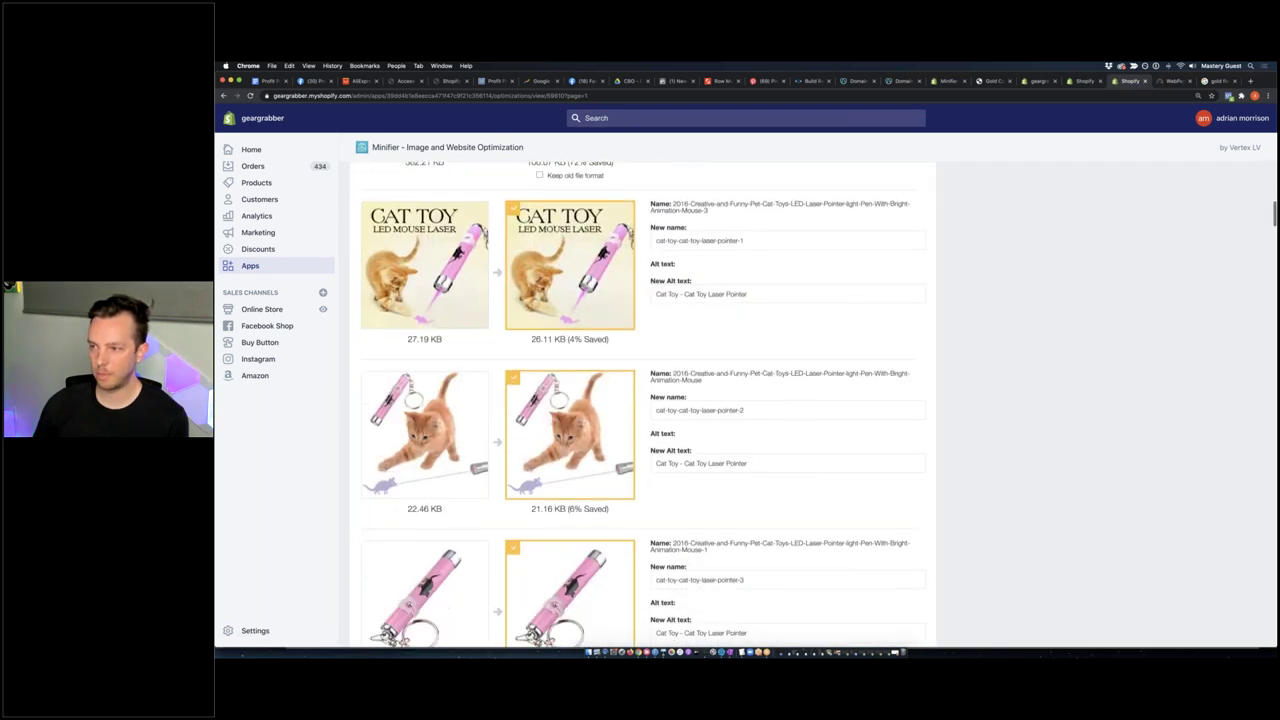
scroll(645, 400, "down", 10)
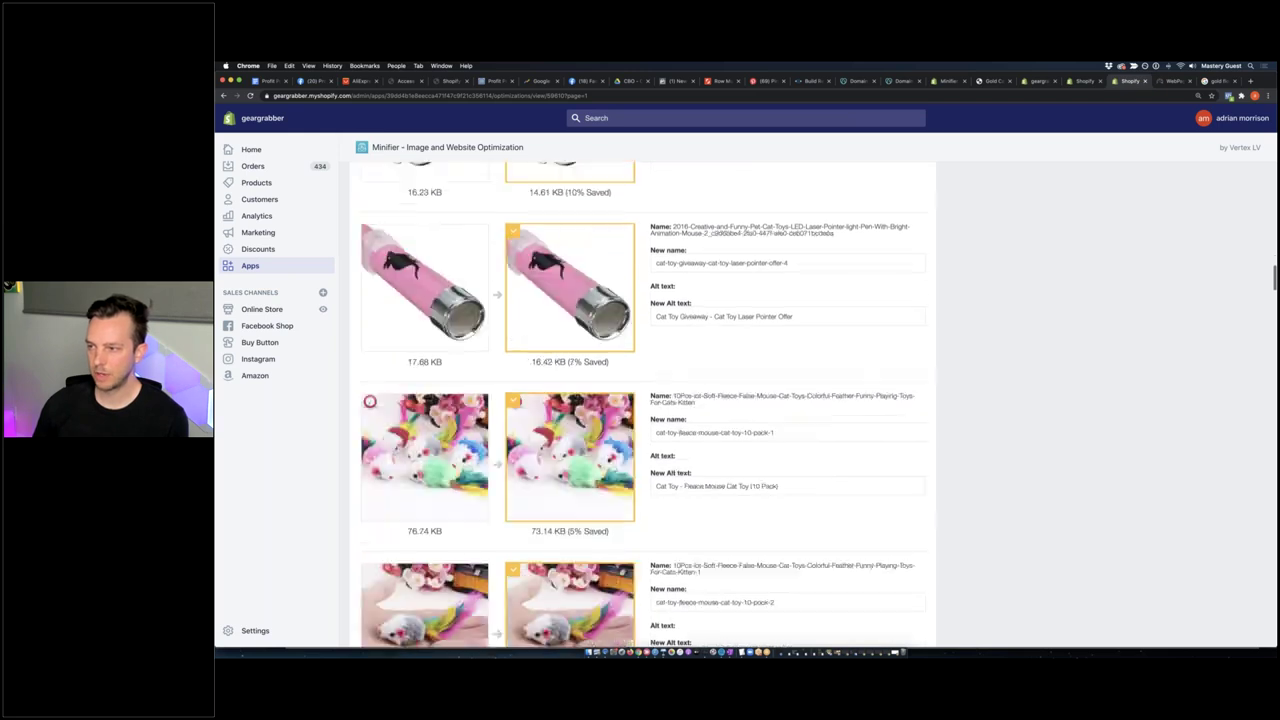
scroll(676, 375, "down", 10)
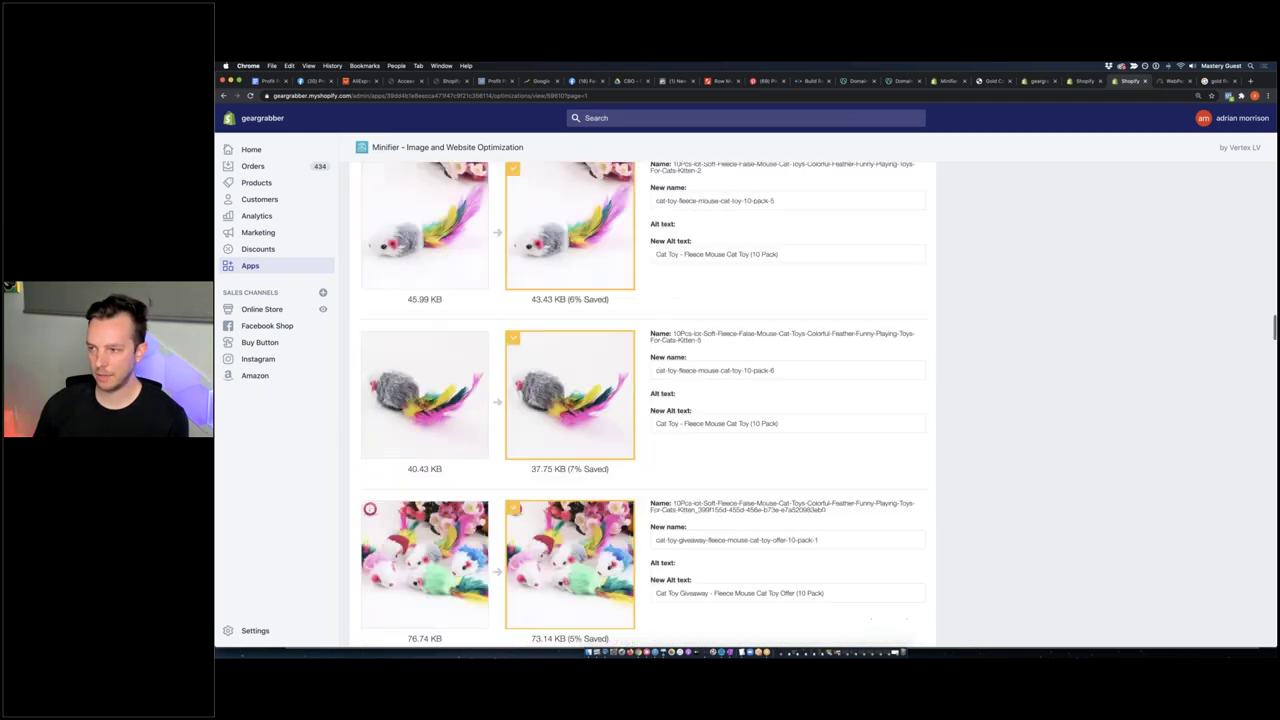
scroll(560, 390, "down", 10)
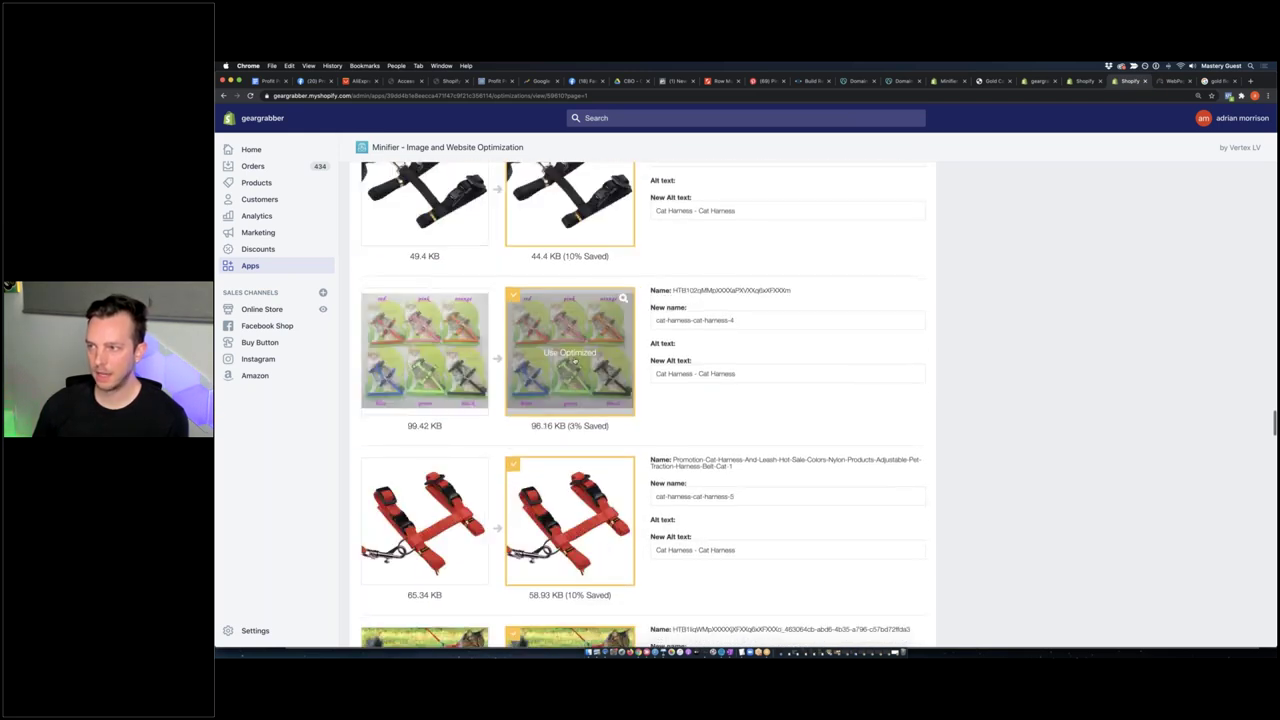
scroll(570, 250, "down", 5)
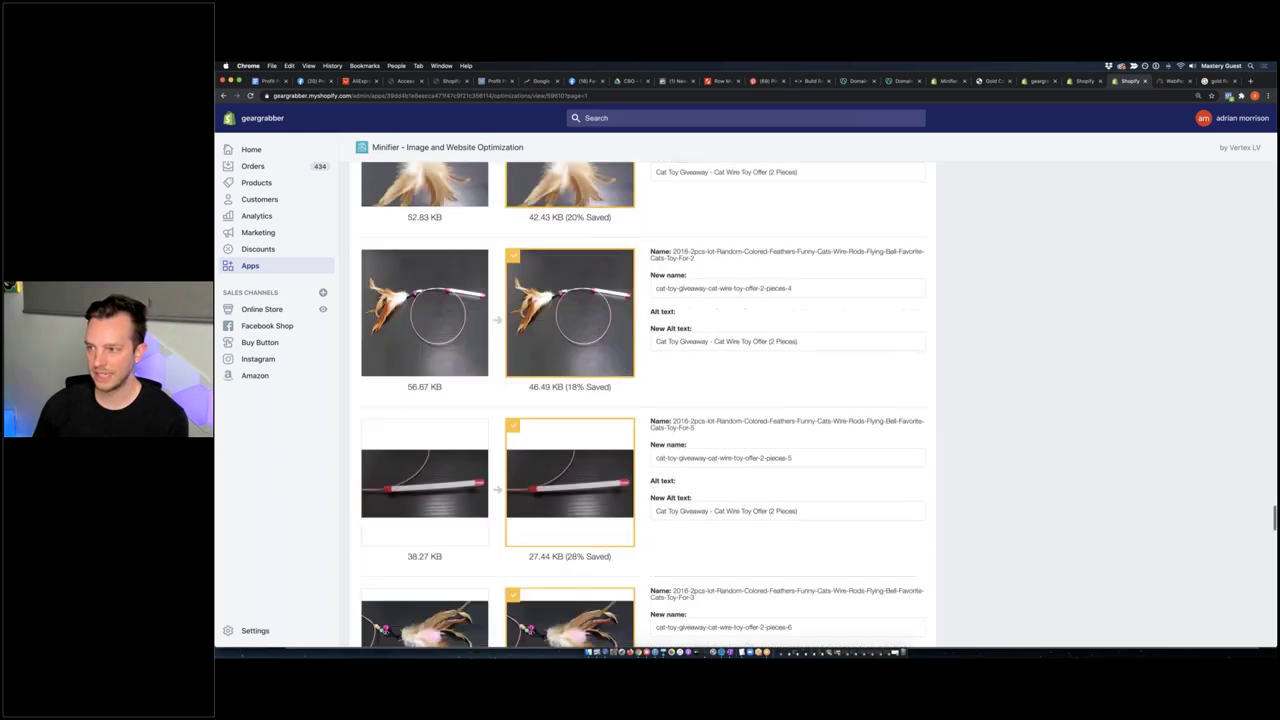
scroll(575, 357, "down", 10)
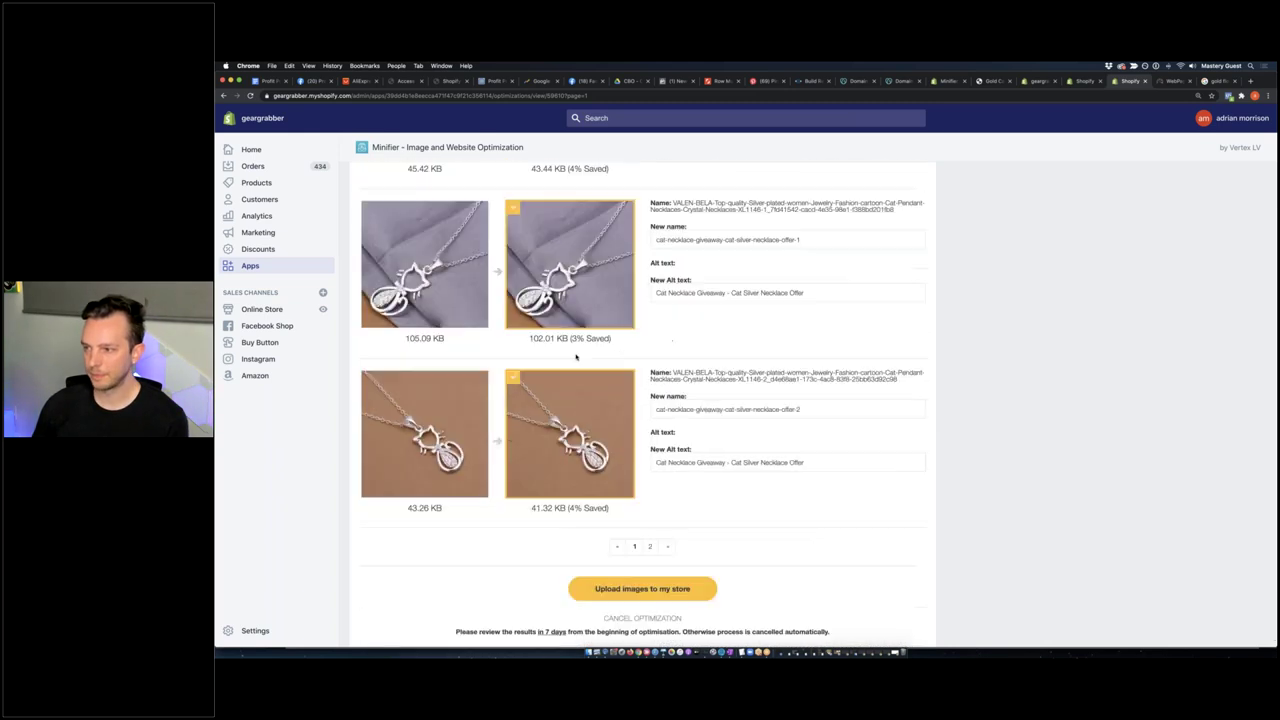
scroll(575, 365, "up", 20)
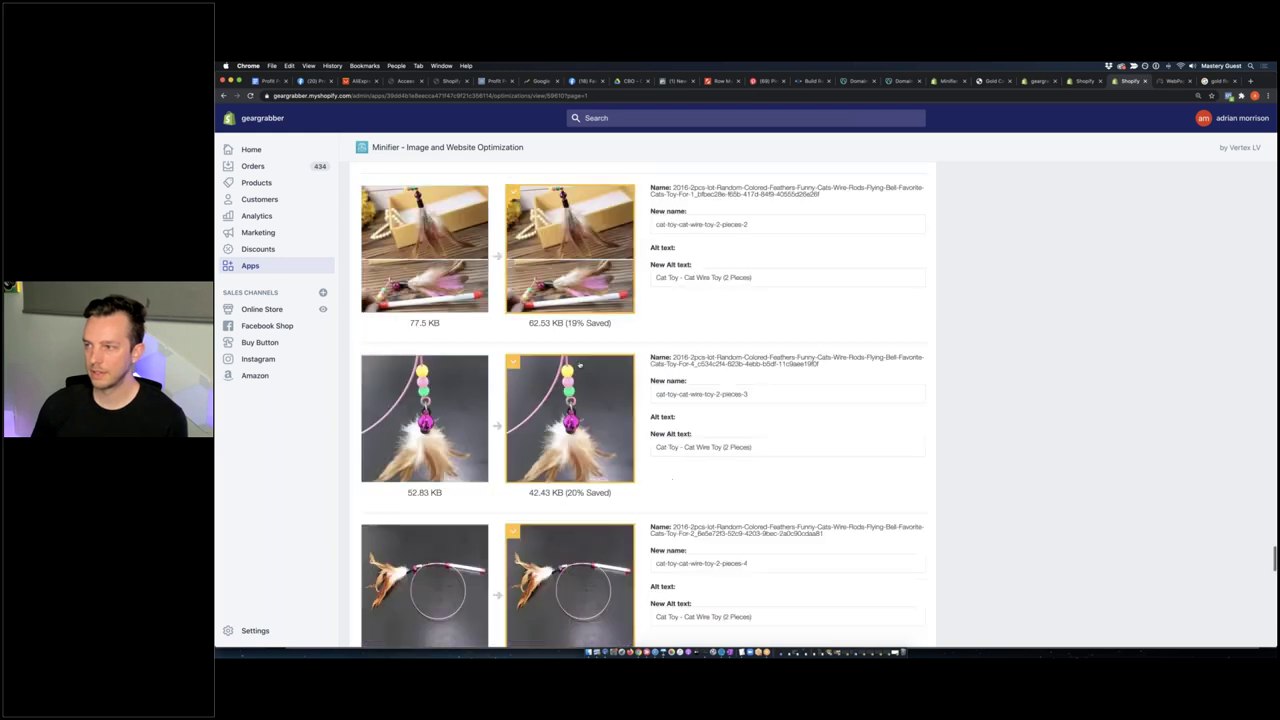
scroll(569, 363, "up", 15)
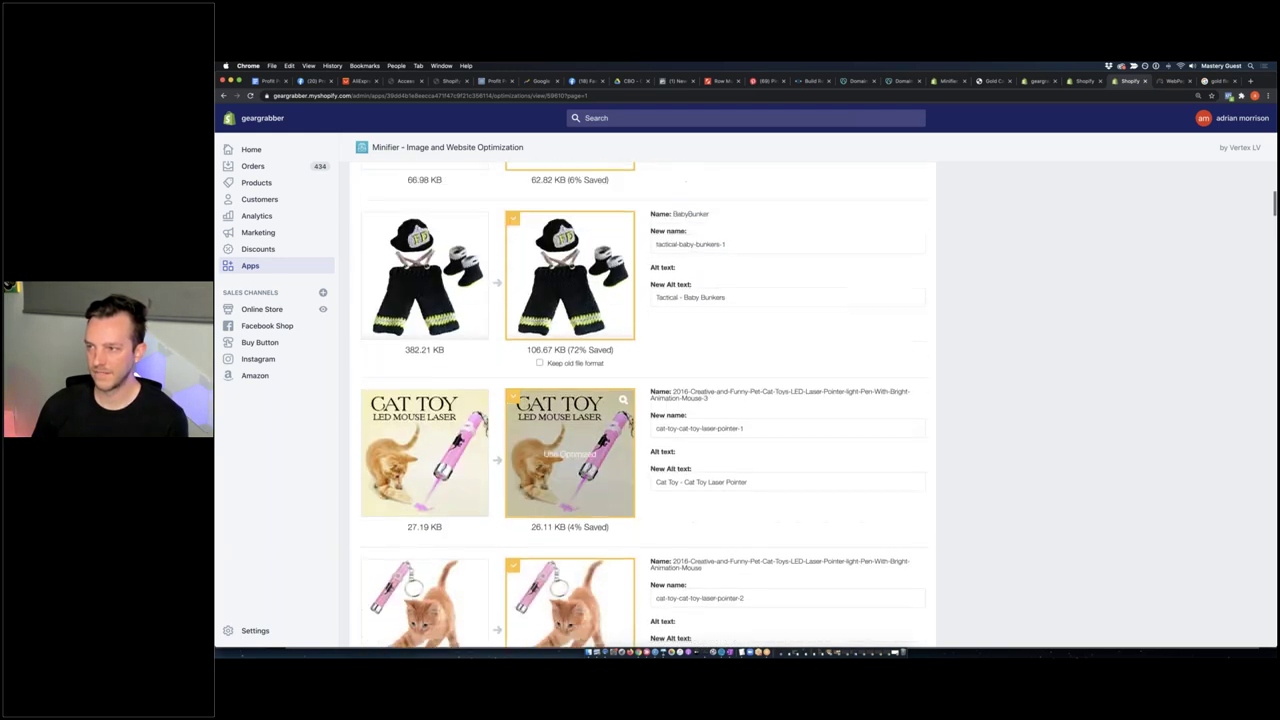
scroll(620, 350, "up", 1)
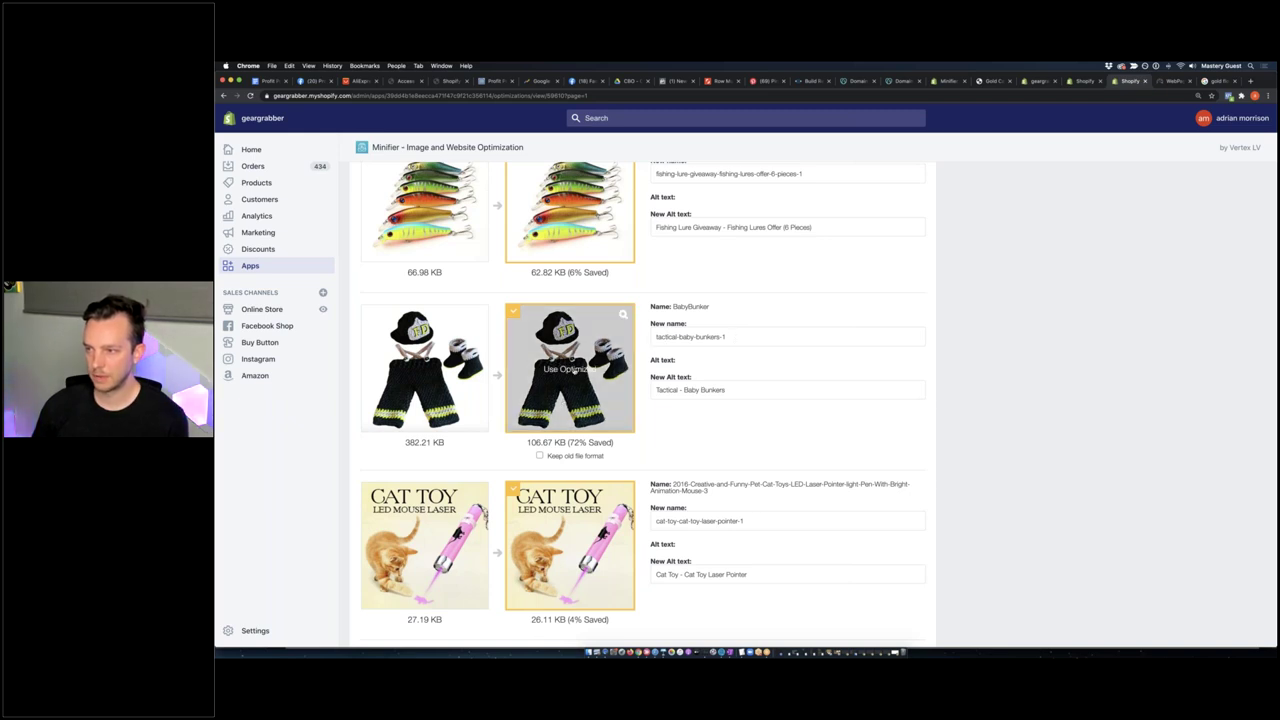
Compare the BabyBunker images (382.21 KB original vs 106.67 KB optimized), then close the comparison
mouse_move(425, 368)
mouse_move(621, 316)
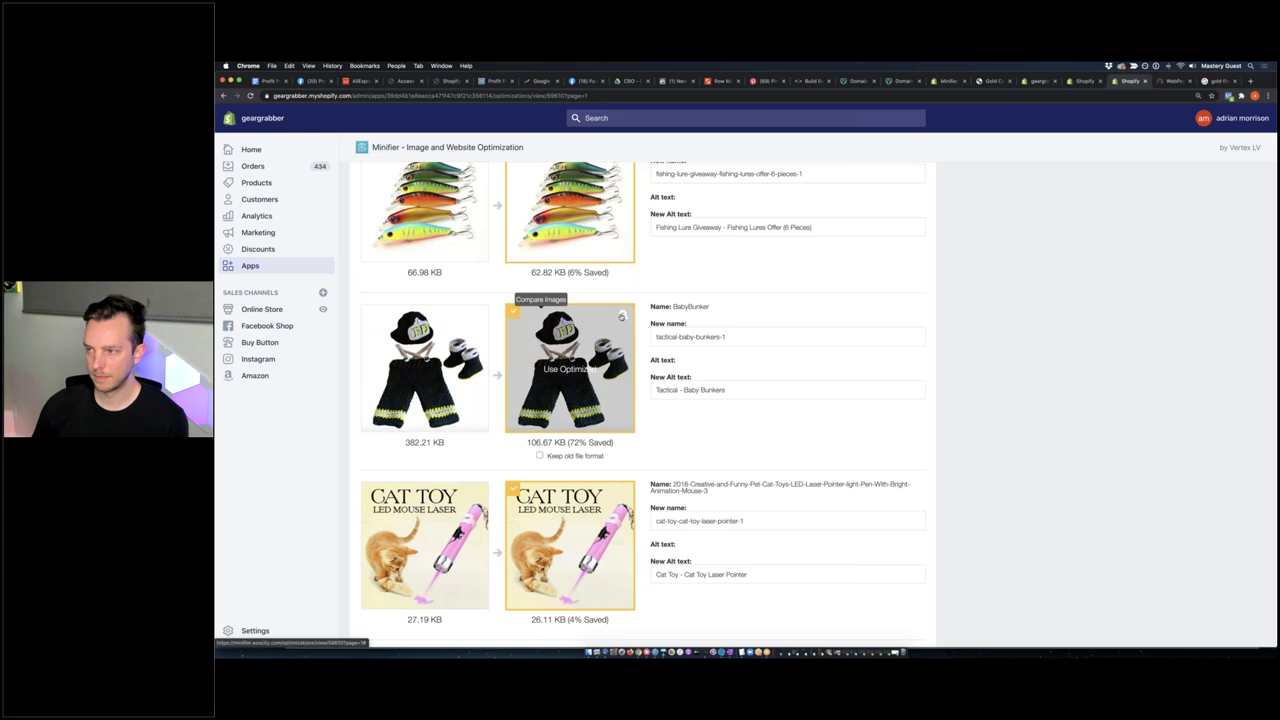
left_click(621, 316)
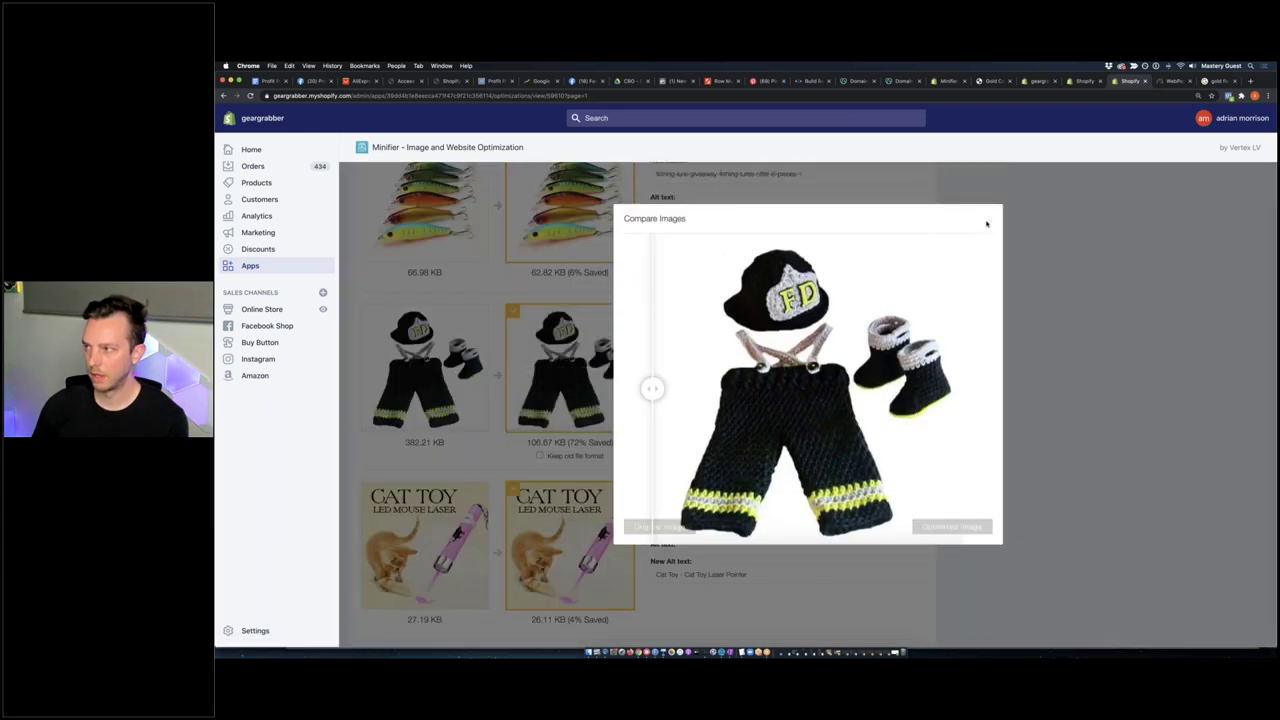
left_click(366, 378)
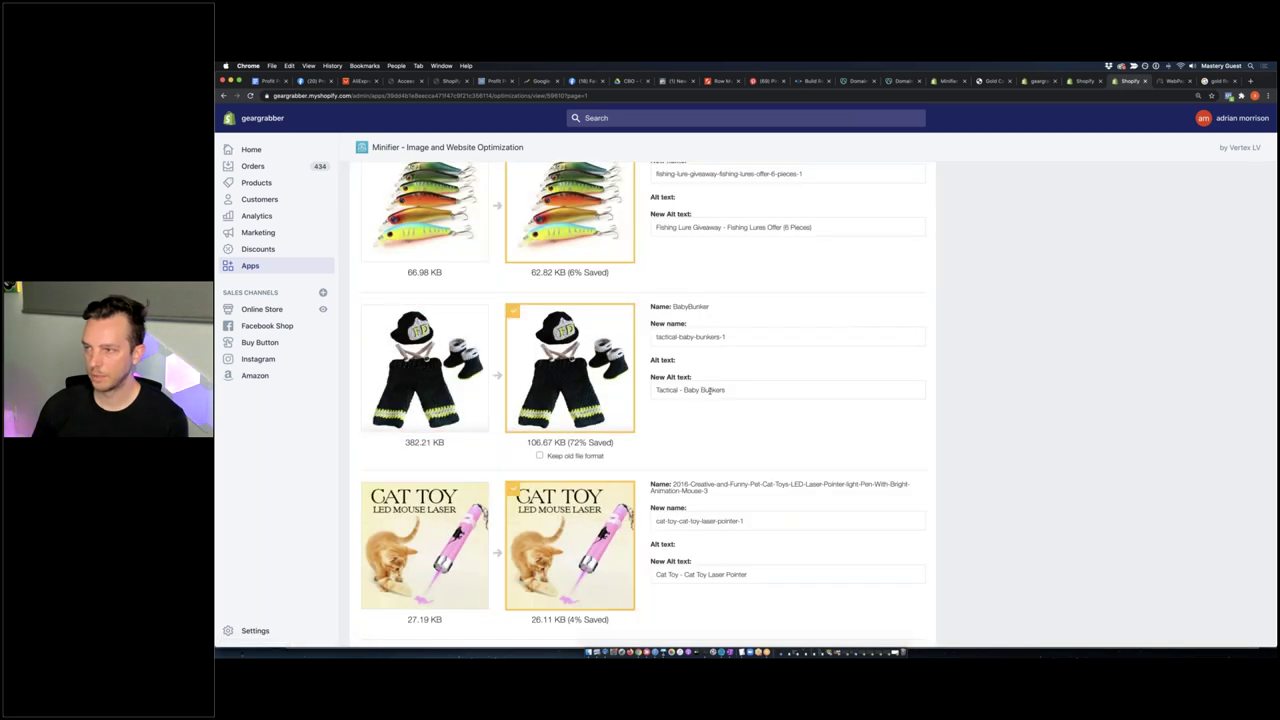
scroll(424, 480, "up", 2)
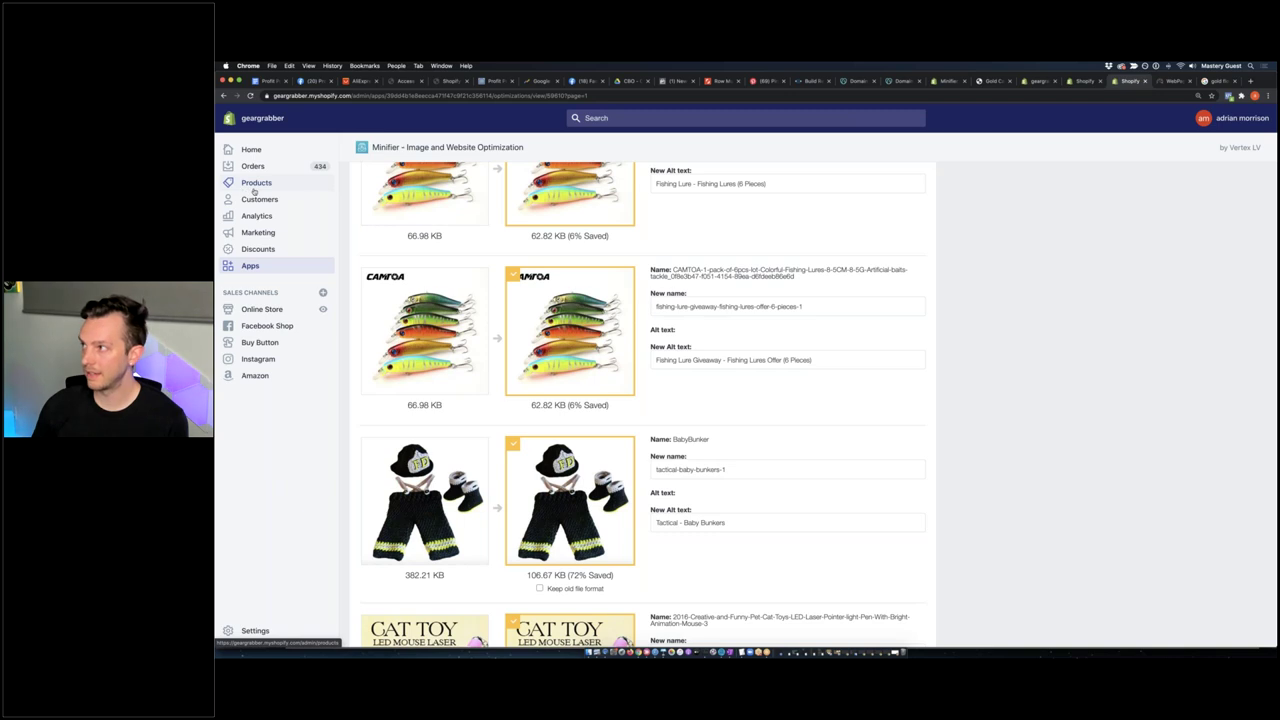
Find the Baby Bunkers product with a 'baby bunker' filter and open its storefront page
left_click(256, 185)
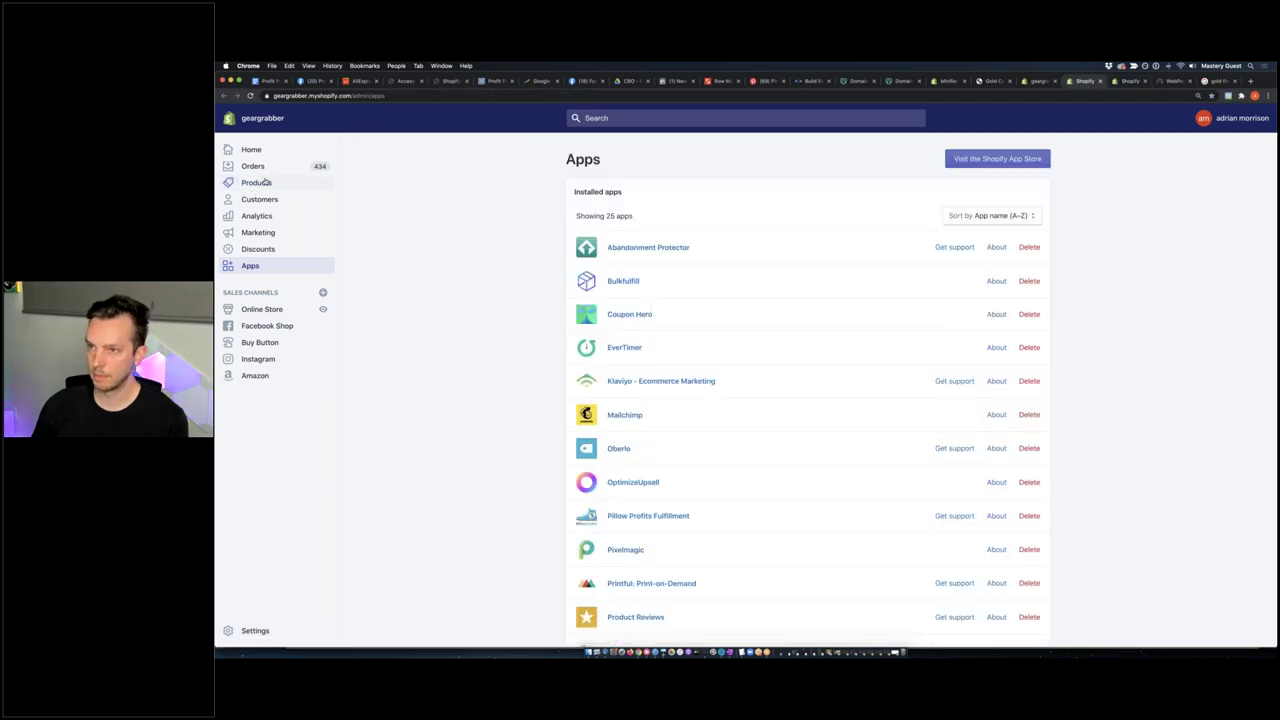
left_click(266, 182)
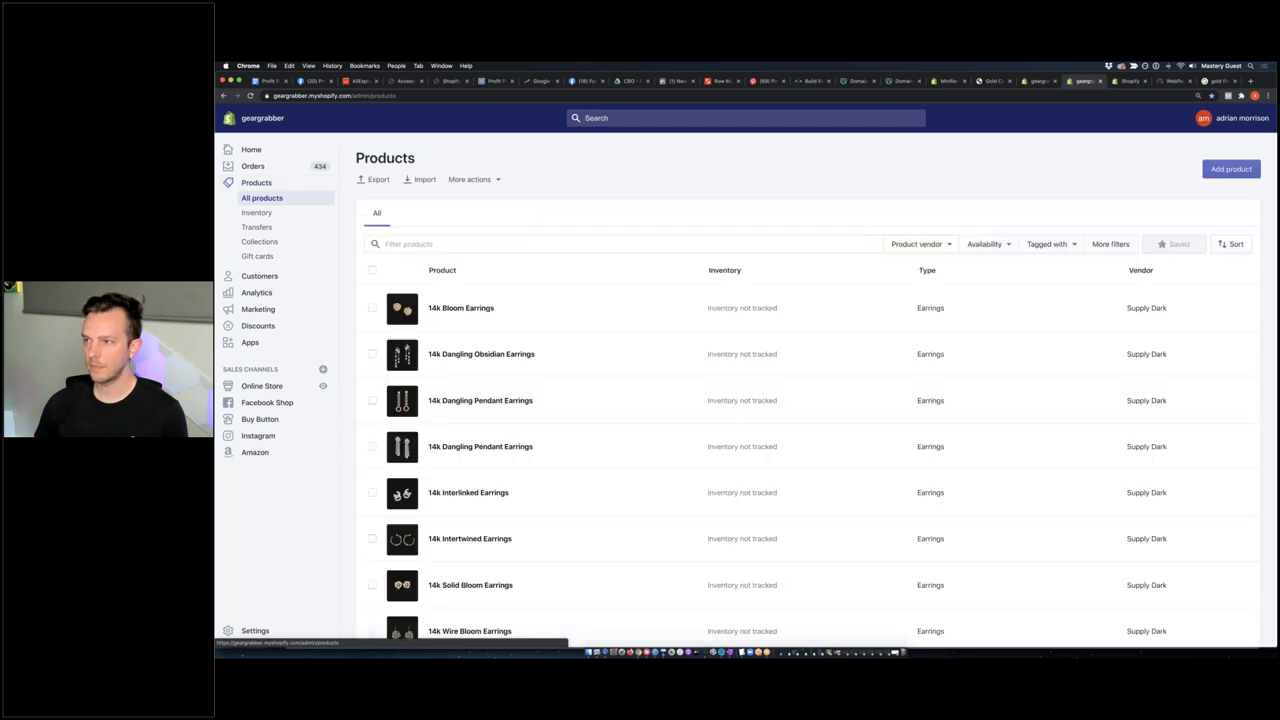
left_click(522, 243)
type("baby bunker")
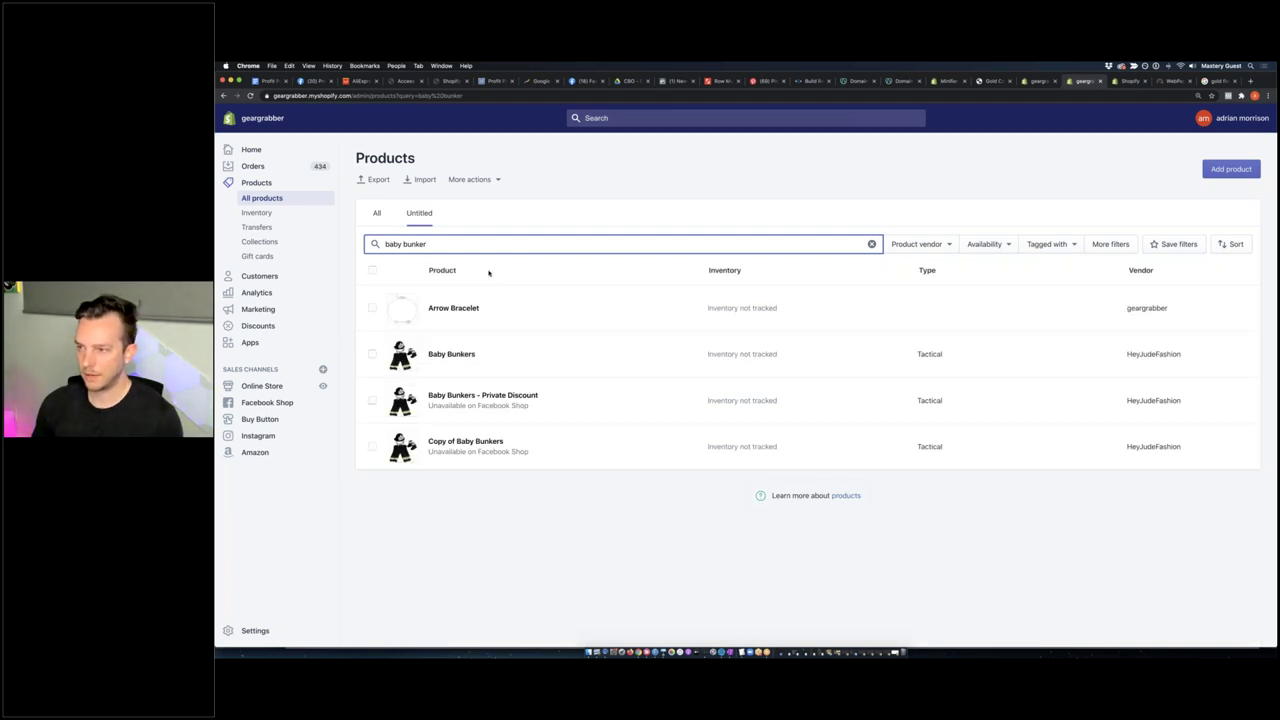
left_click(457, 358)
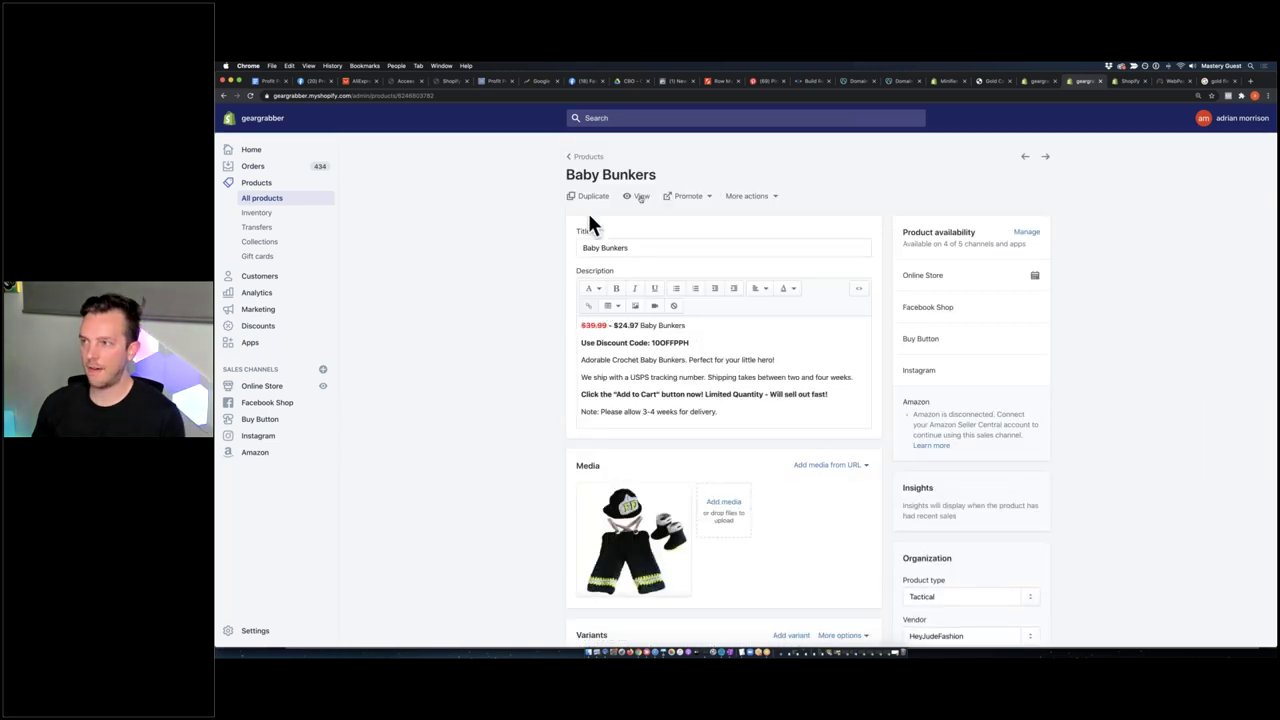
left_click(638, 197)
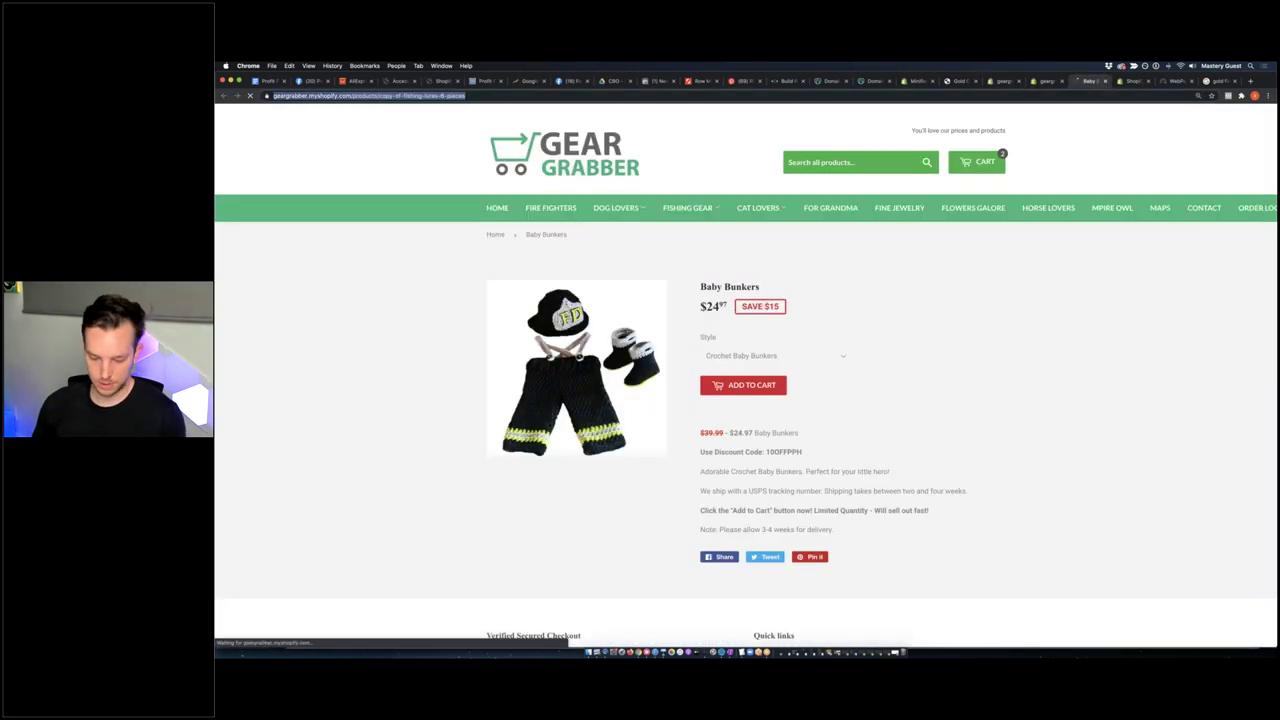
Leave the earlier speed results for the WebPageTest home page to start a new Baby Bunkers test
left_click(1170, 80)
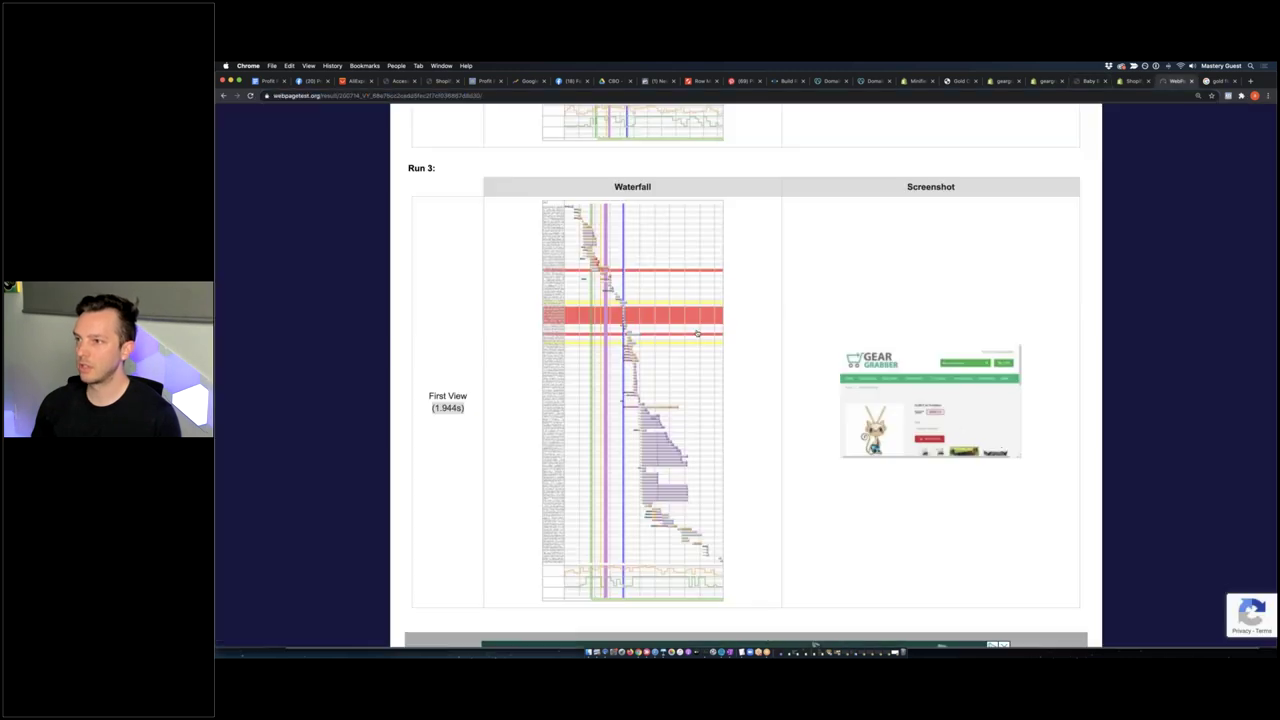
scroll(778, 243, "up", 10)
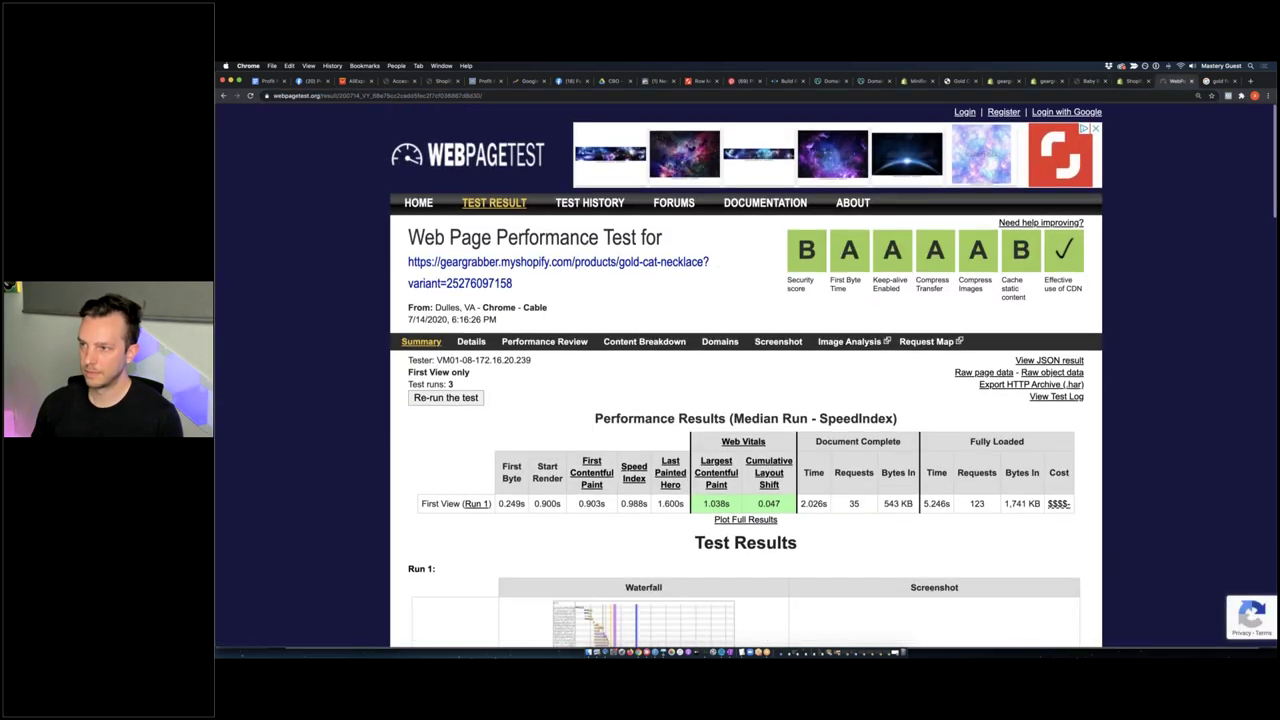
left_click(419, 201)
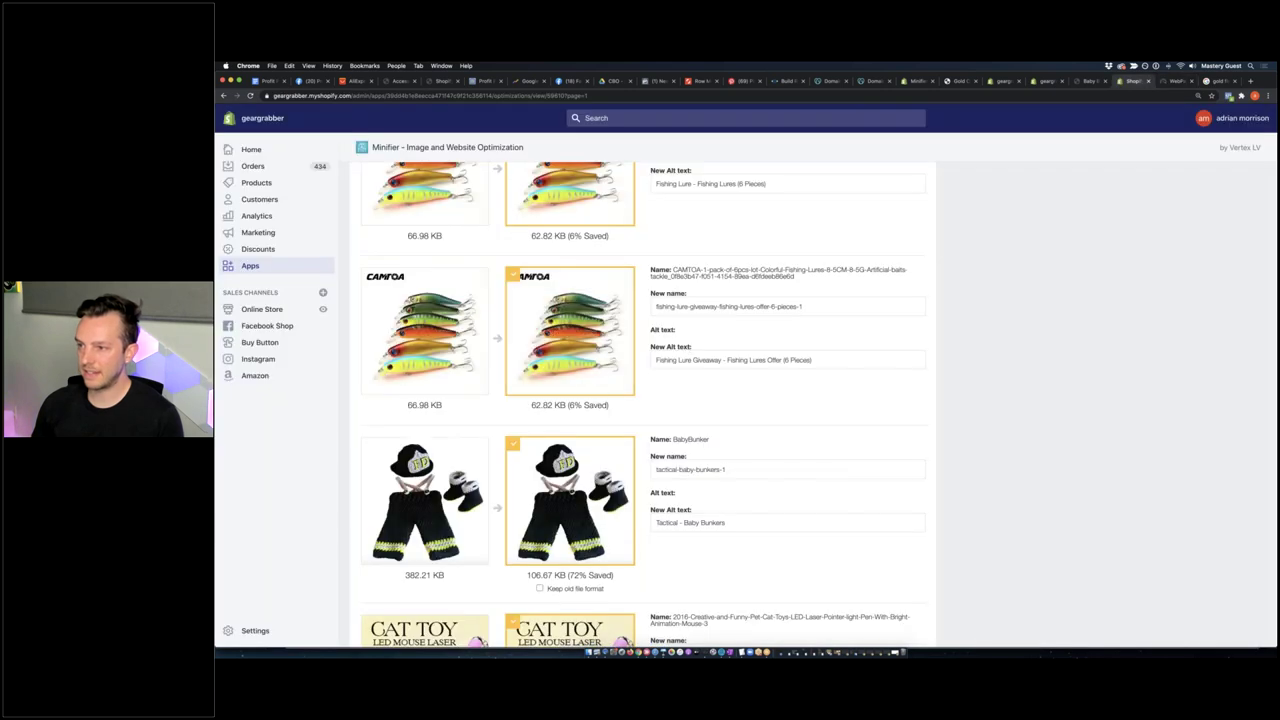
scroll(683, 343, "down", 5)
scroll(683, 343, "down", 20)
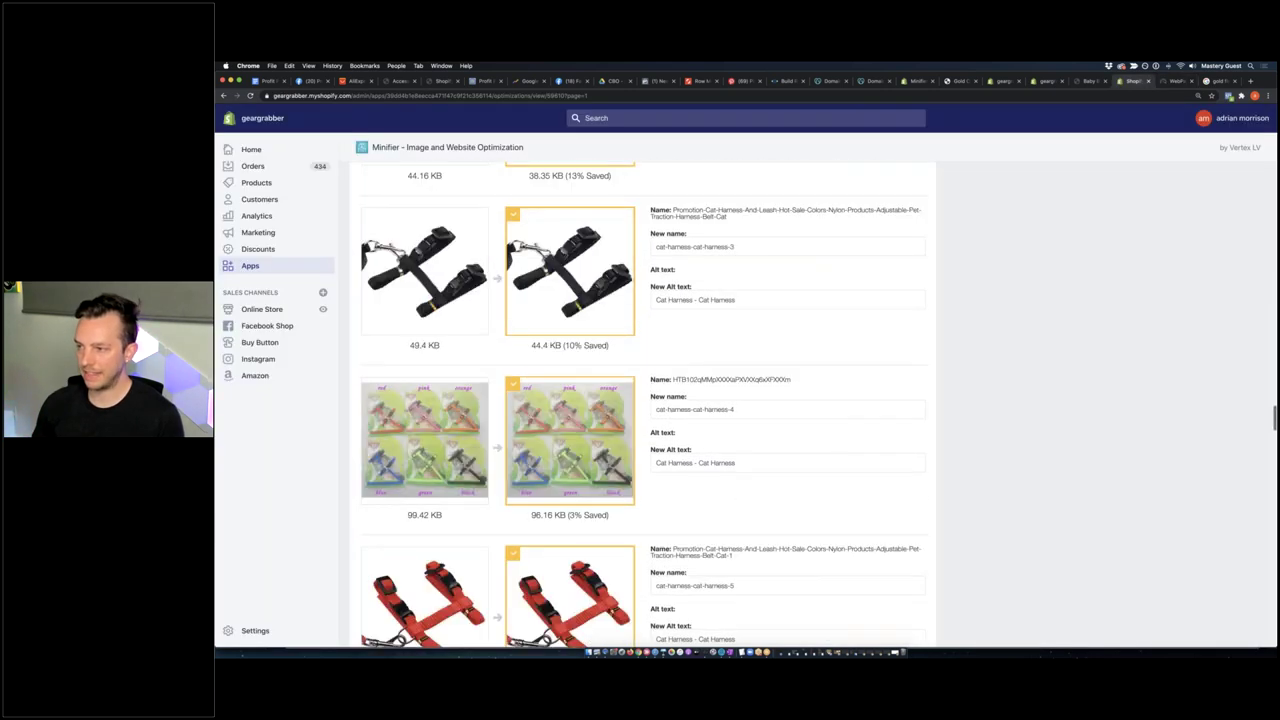
Upload the optimized images to the store from the bottom of the Minifier results
scroll(684, 346, "down", 10)
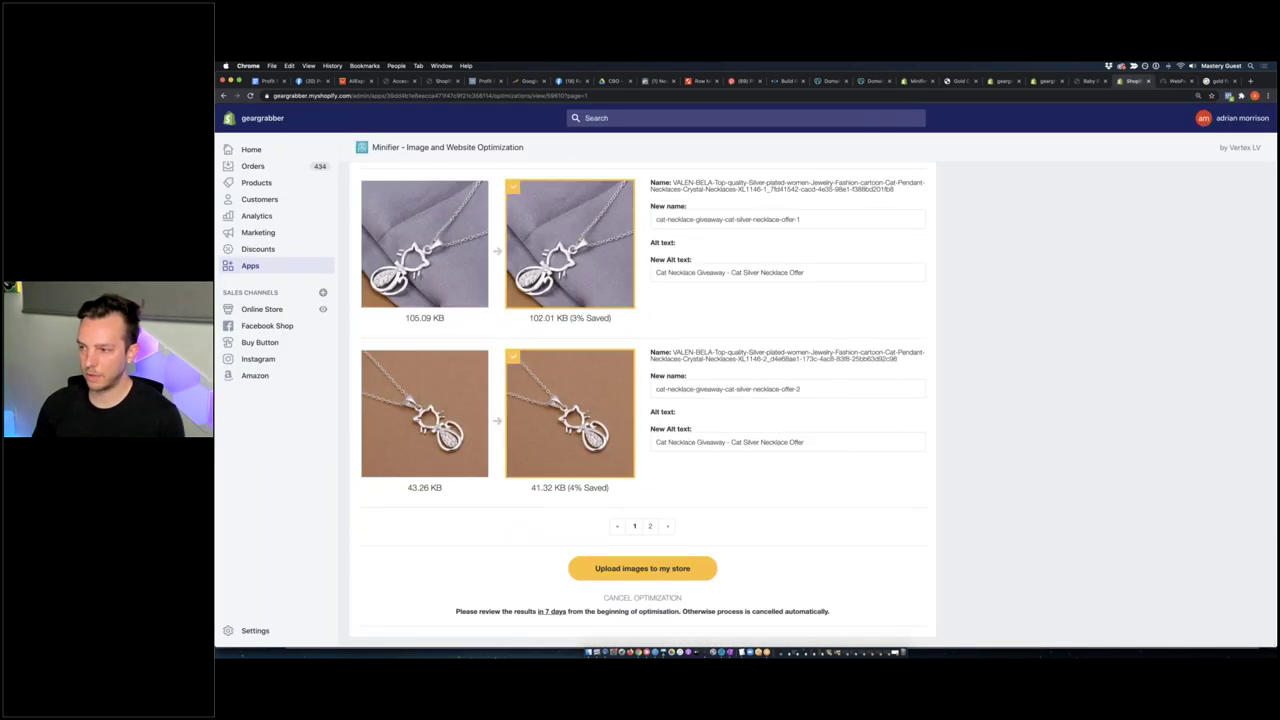
left_click(642, 568)
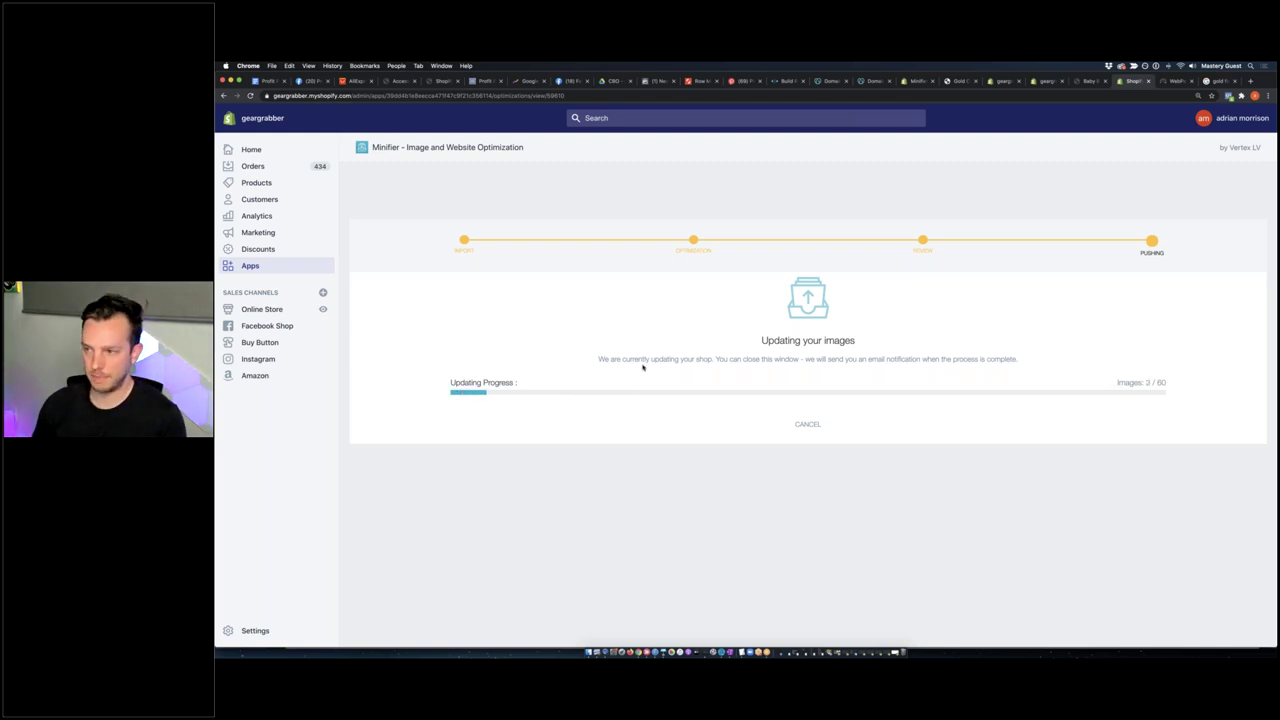
left_click(1177, 81)
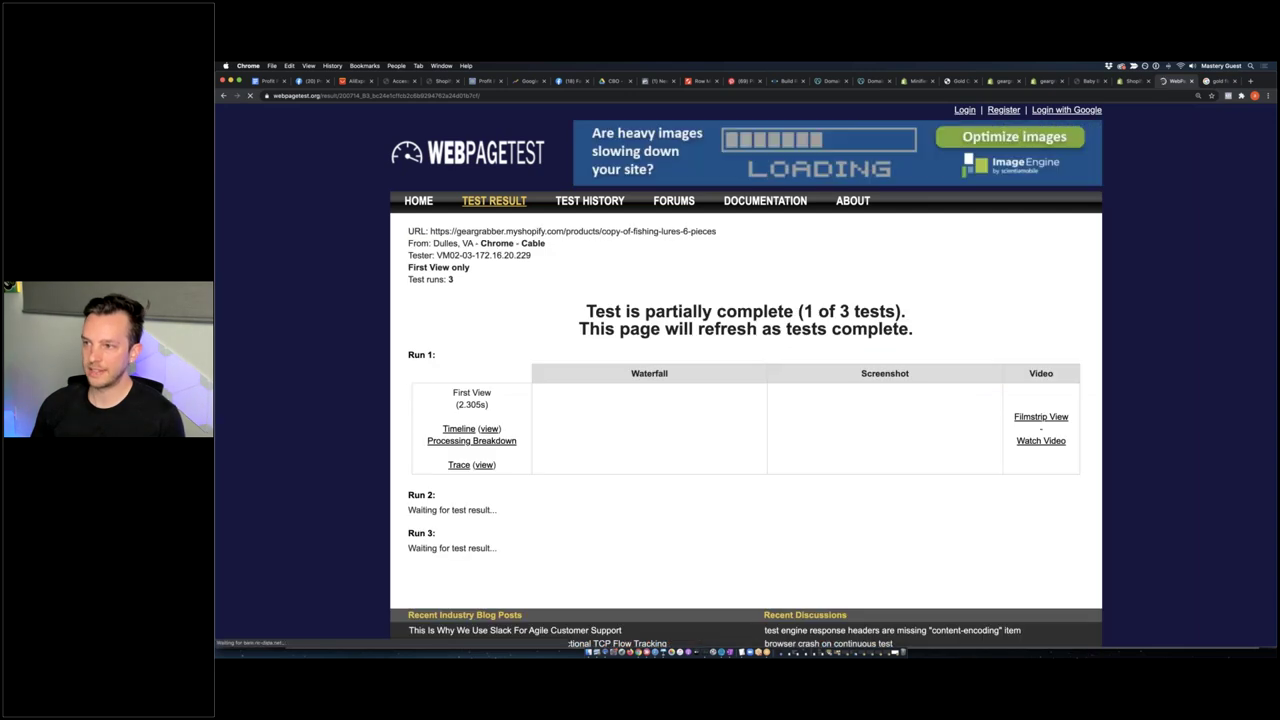
Review the new test's first run, marking its 2.305s load time, and check the image upload
scroll(545, 245, "down", 1)
scroll(545, 245, "down", 5)
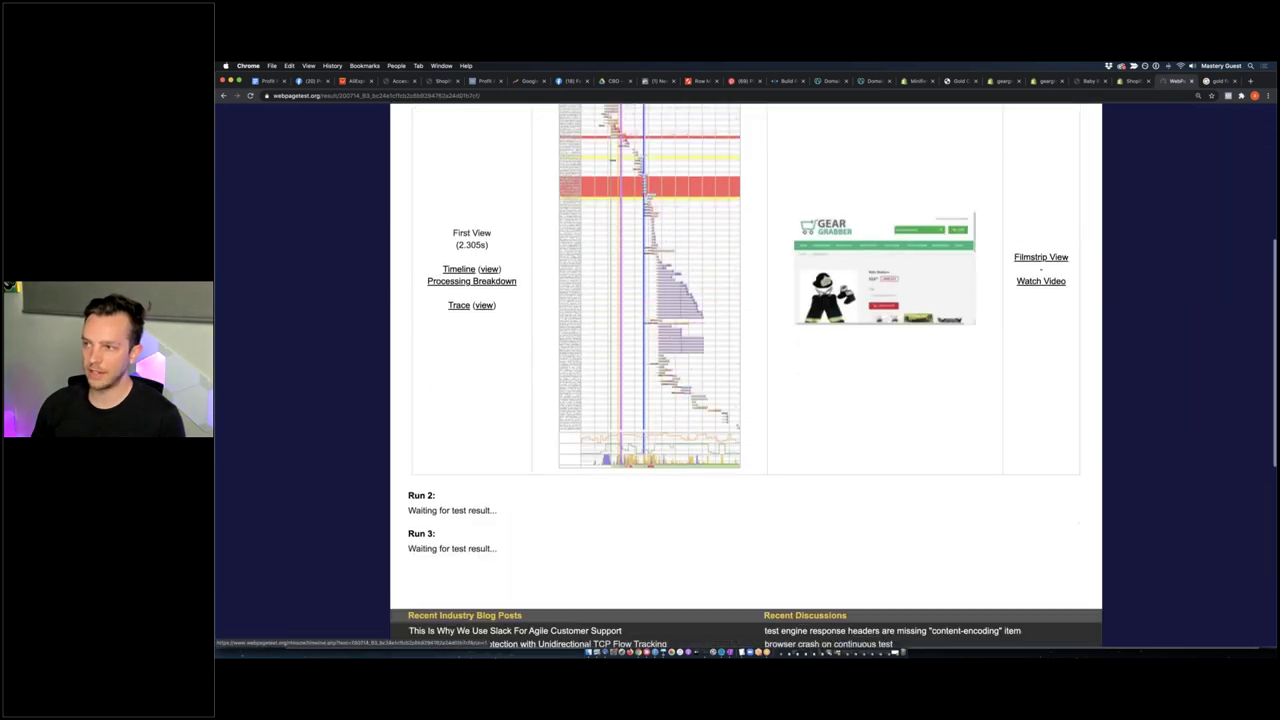
double_click(478, 245)
scroll(478, 245, "up", 1)
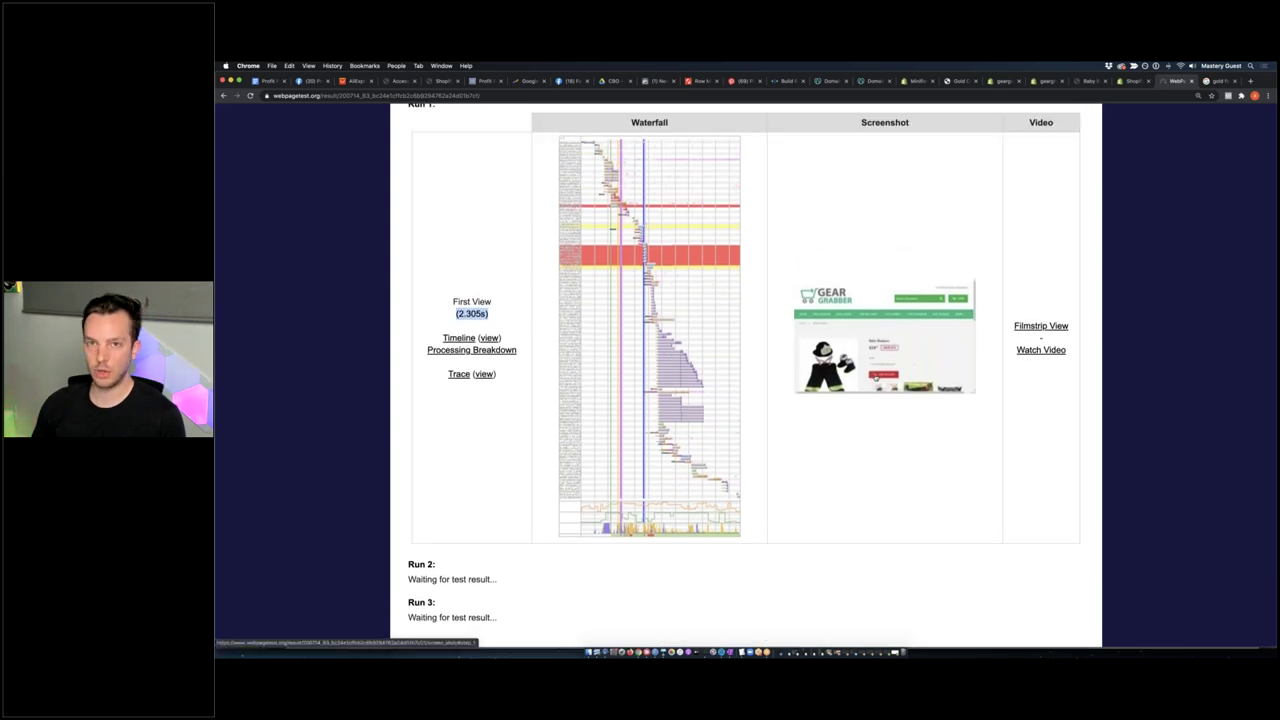
scroll(745, 370, "up", 1)
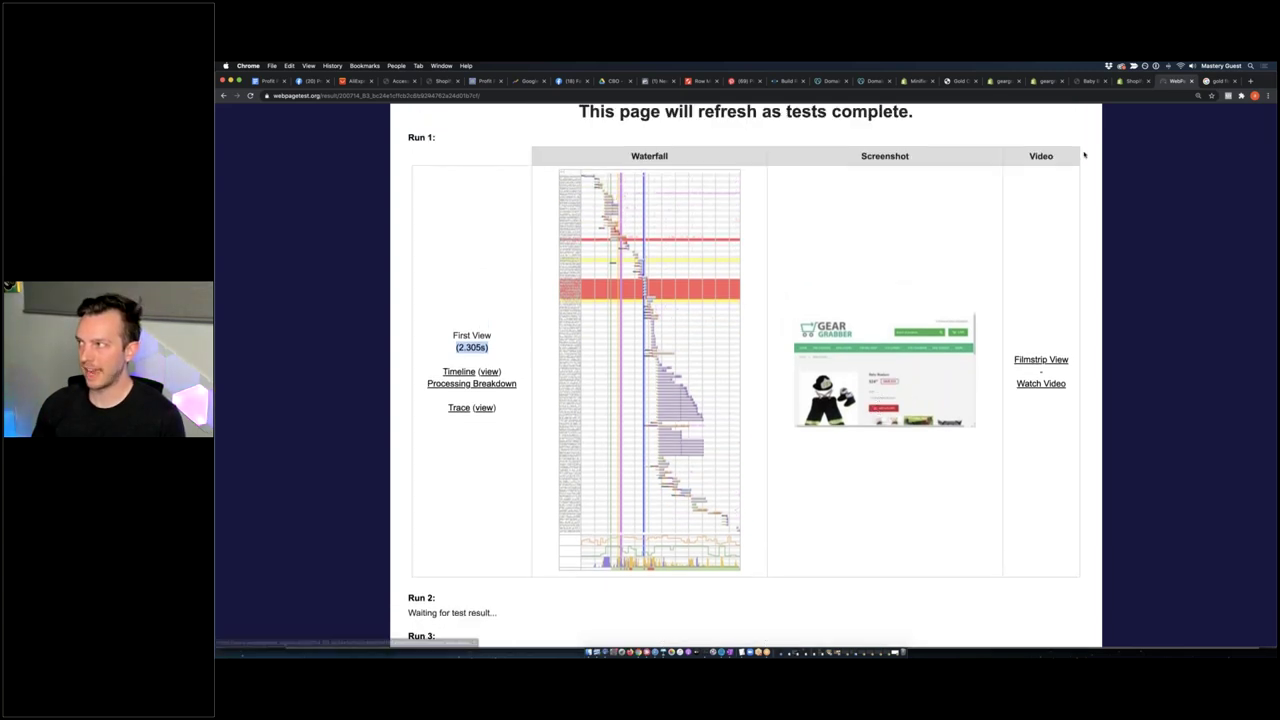
left_click(1130, 81)
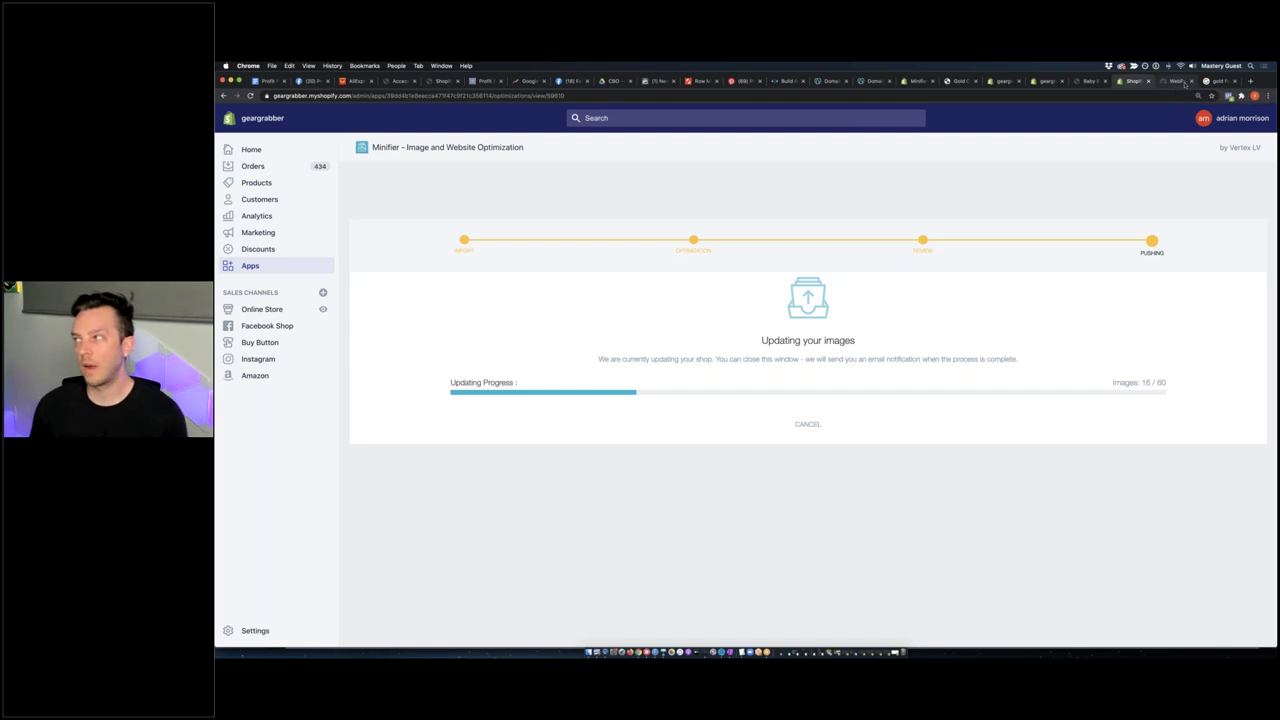
Highlight the 2.305s first view time again and recheck the upload before returning to results
left_click(1172, 80)
scroll(745, 375, "down", 5)
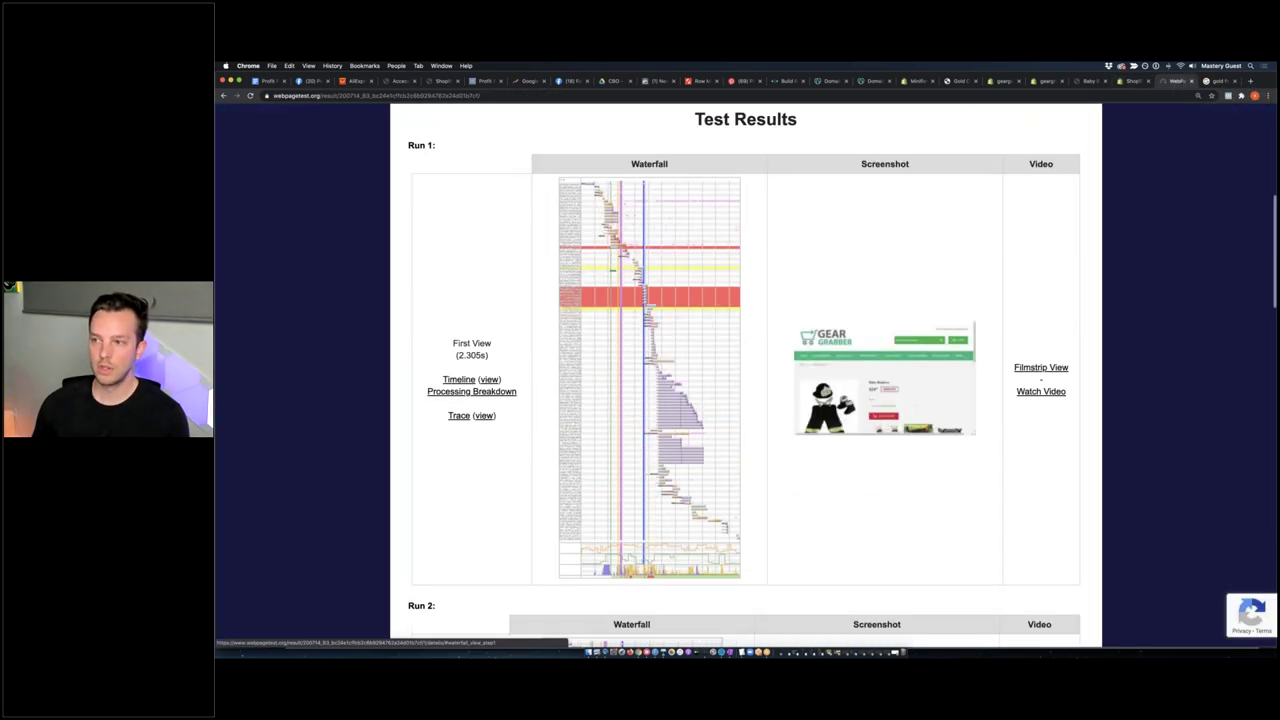
double_click(472, 341)
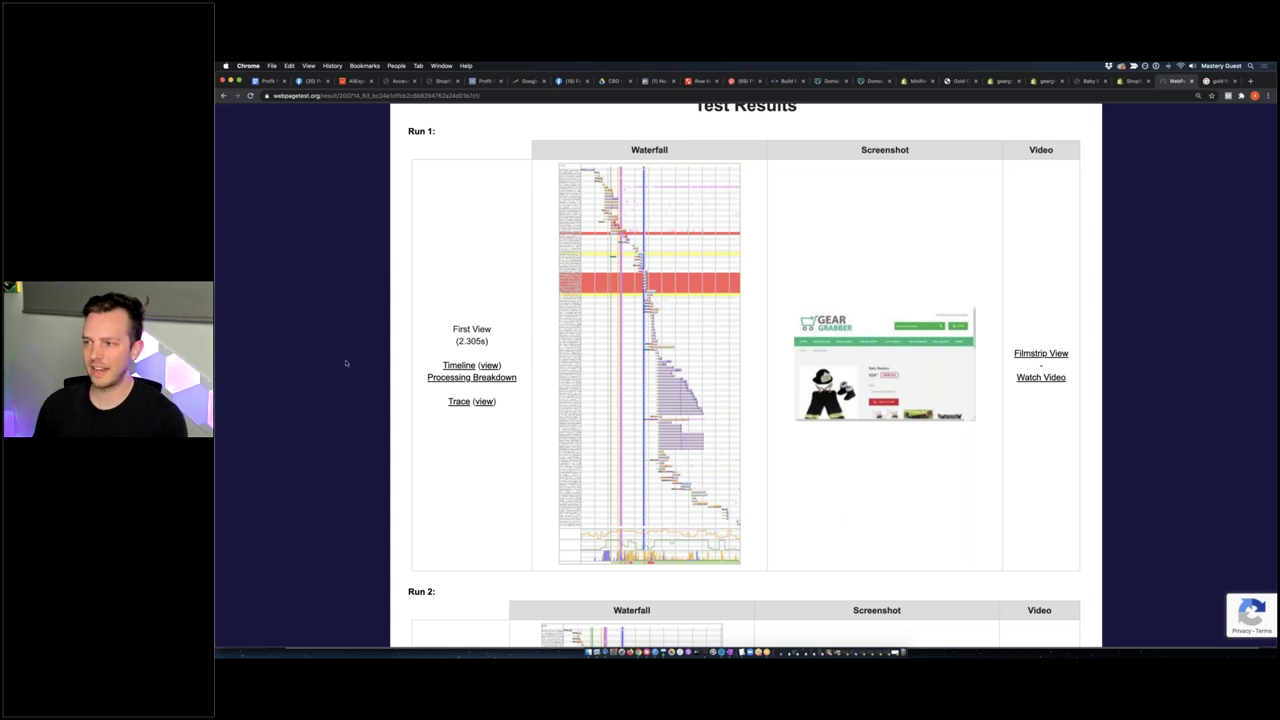
scroll(345, 363, "down", 1)
scroll(345, 363, "up", 2)
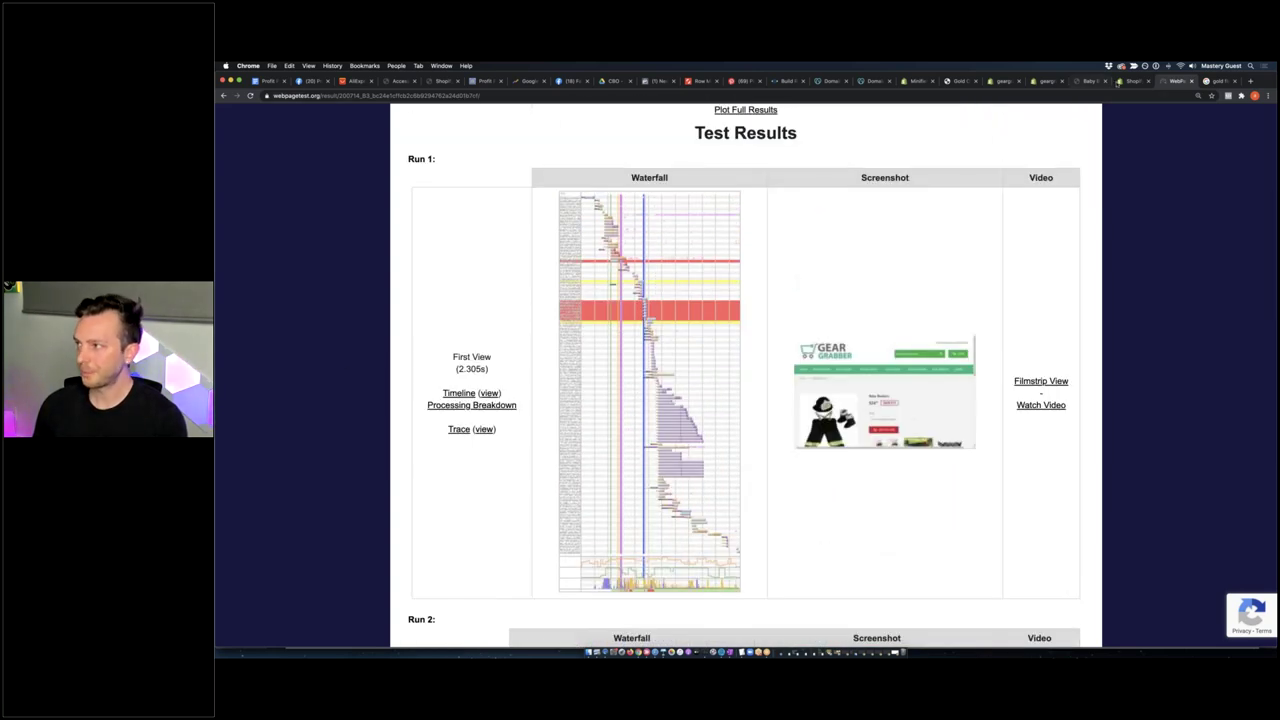
left_click(1120, 81)
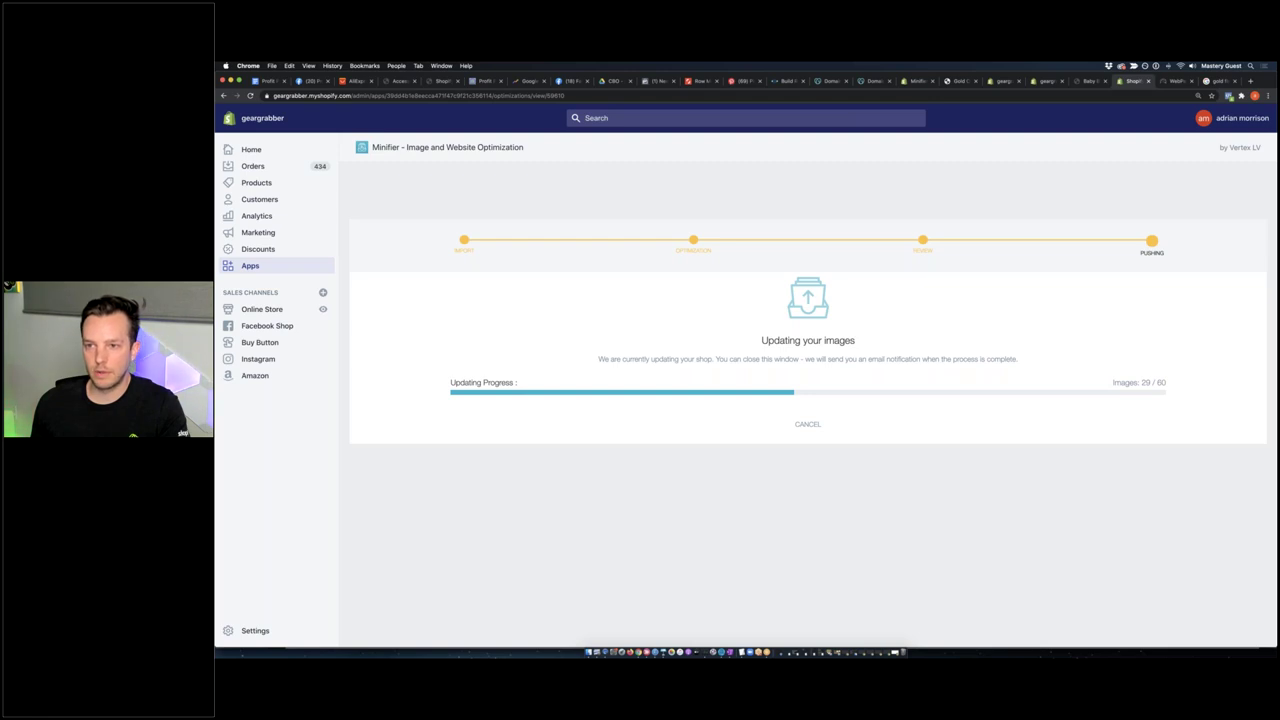
key("ctrl+Tab")
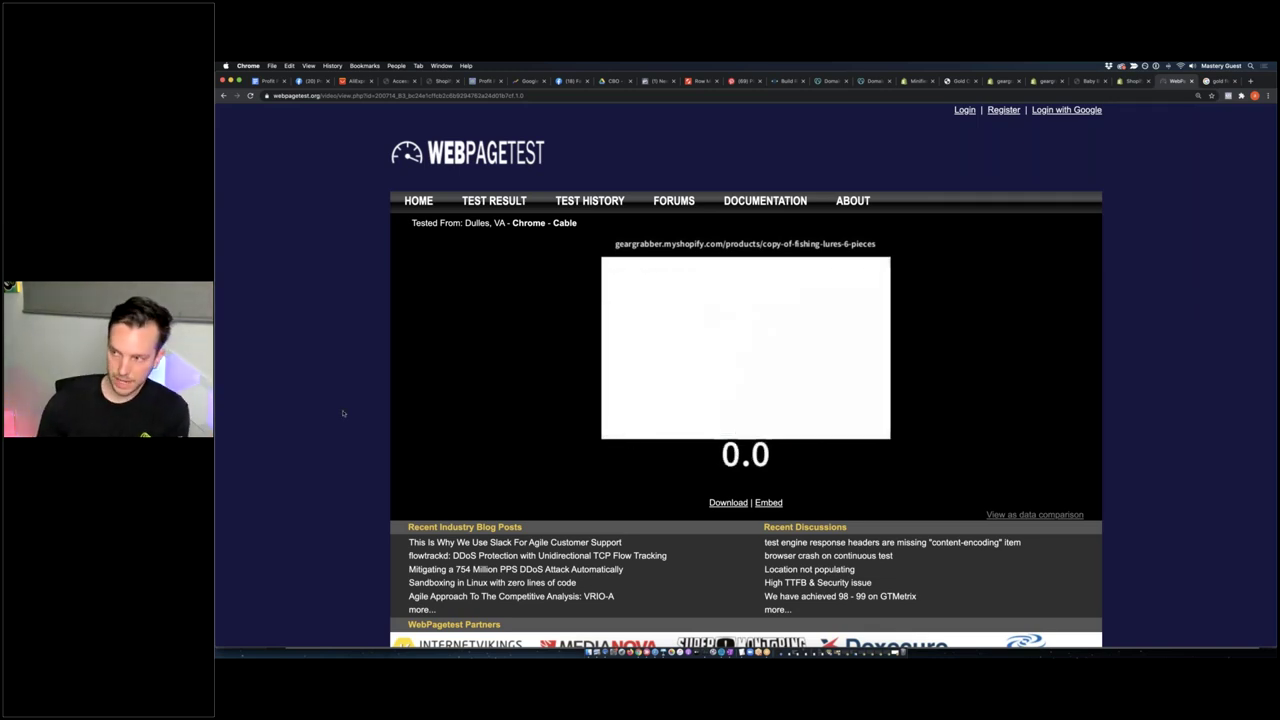
Enlarge the filmstrip page and play the Baby Bunkers page-load video several times
key("super+equal")
key("super+equal")
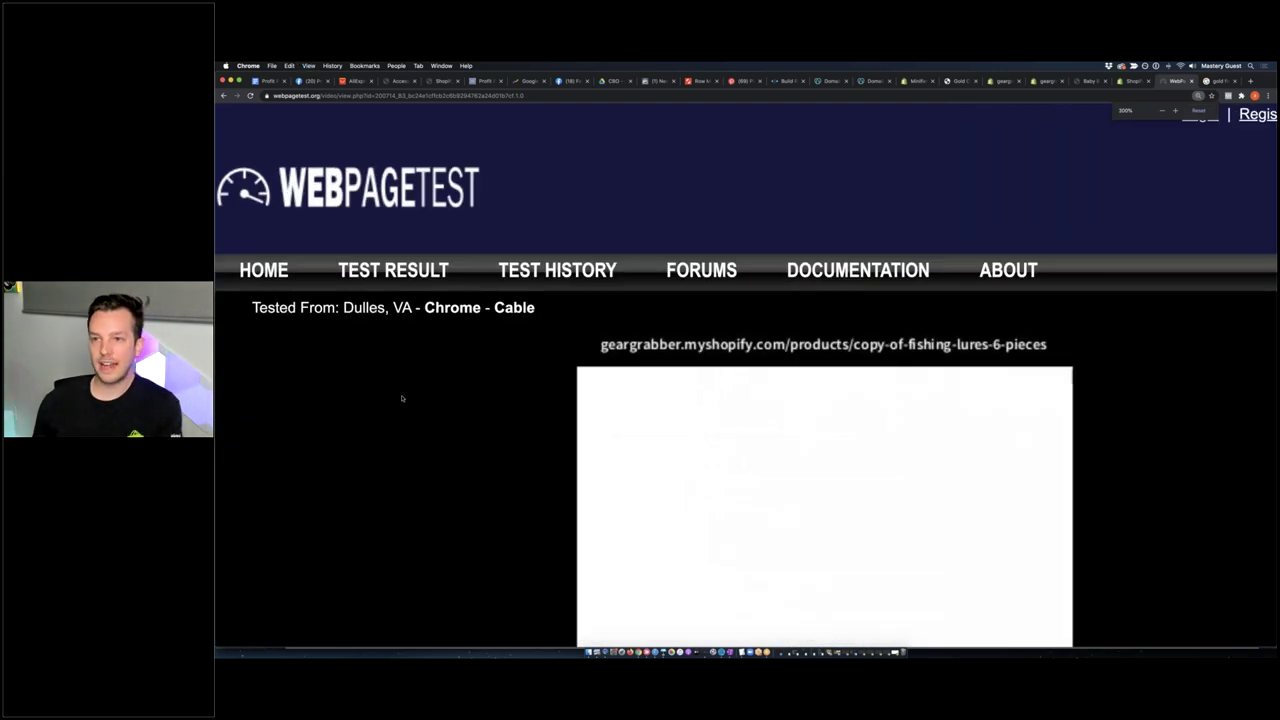
scroll(402, 399, "down", 4)
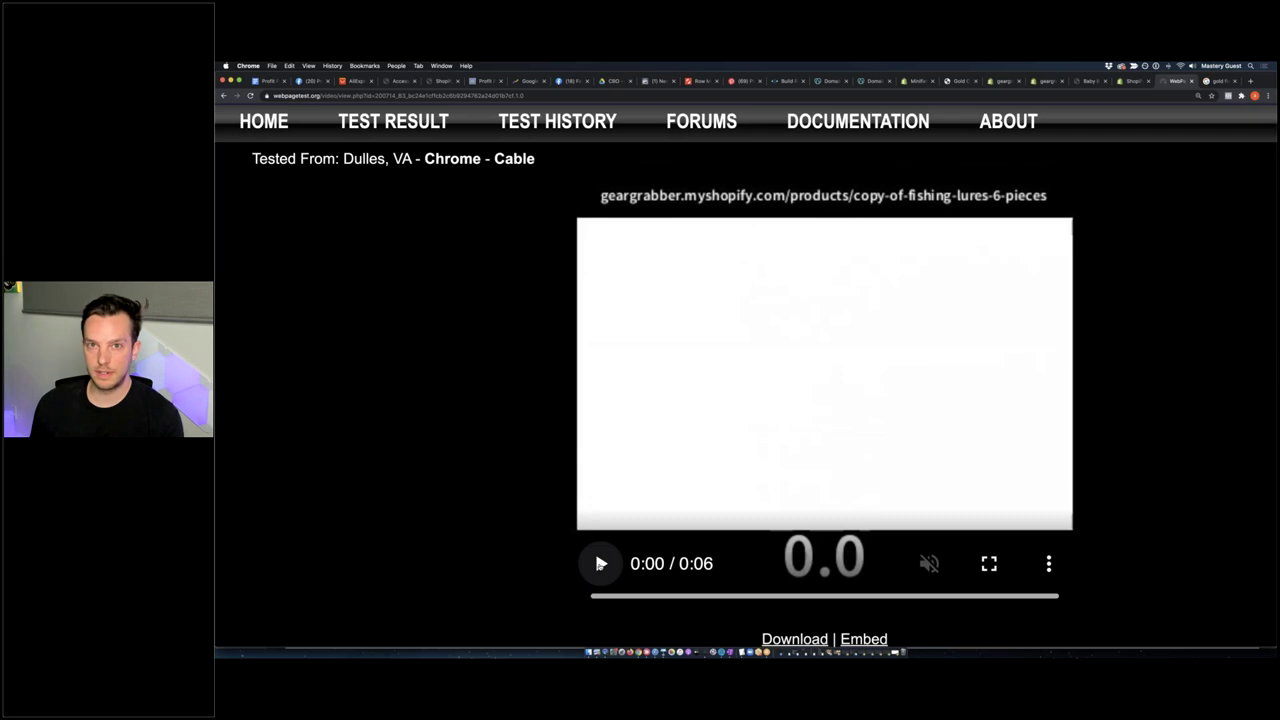
left_click(600, 563)
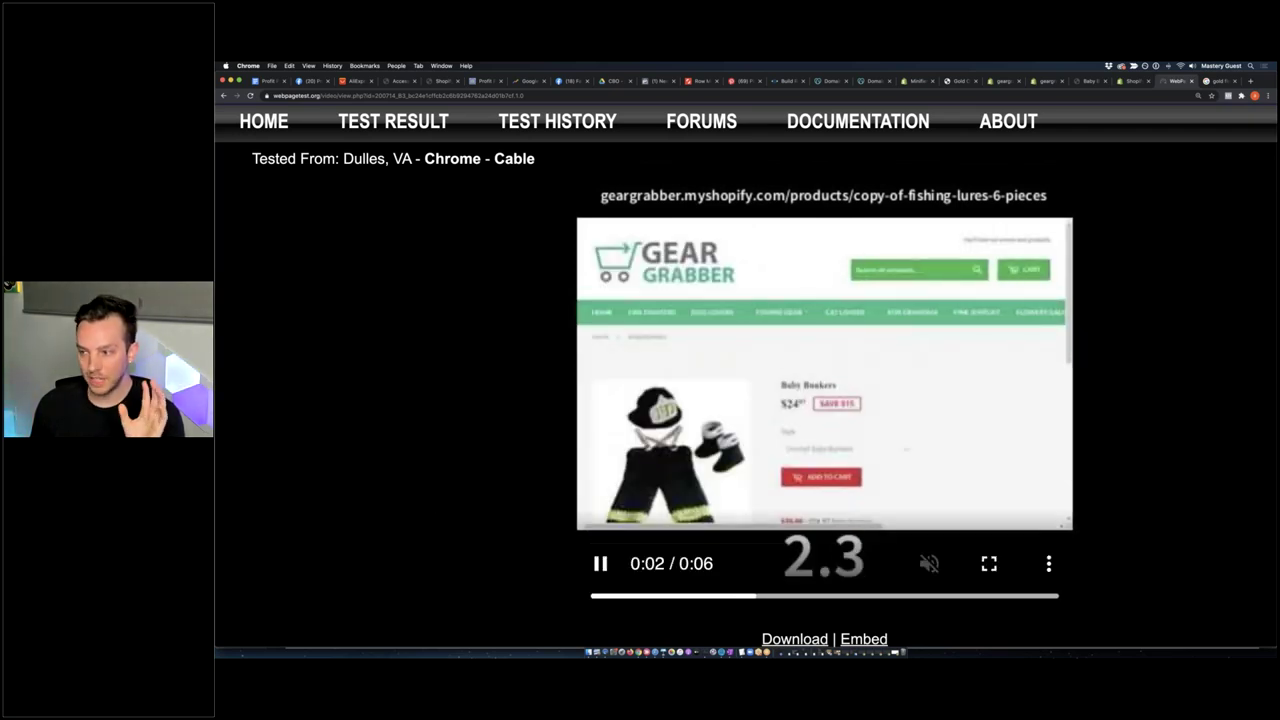
left_click(594, 549)
left_click(594, 596)
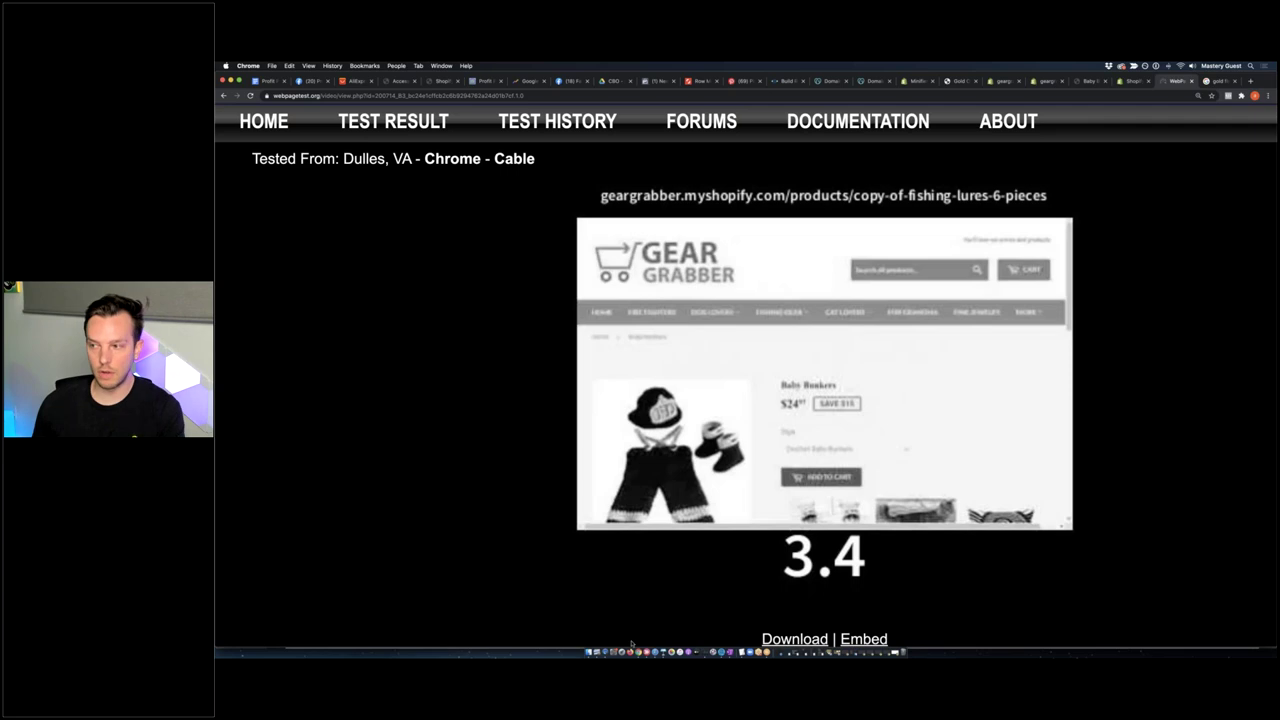
left_click(597, 562)
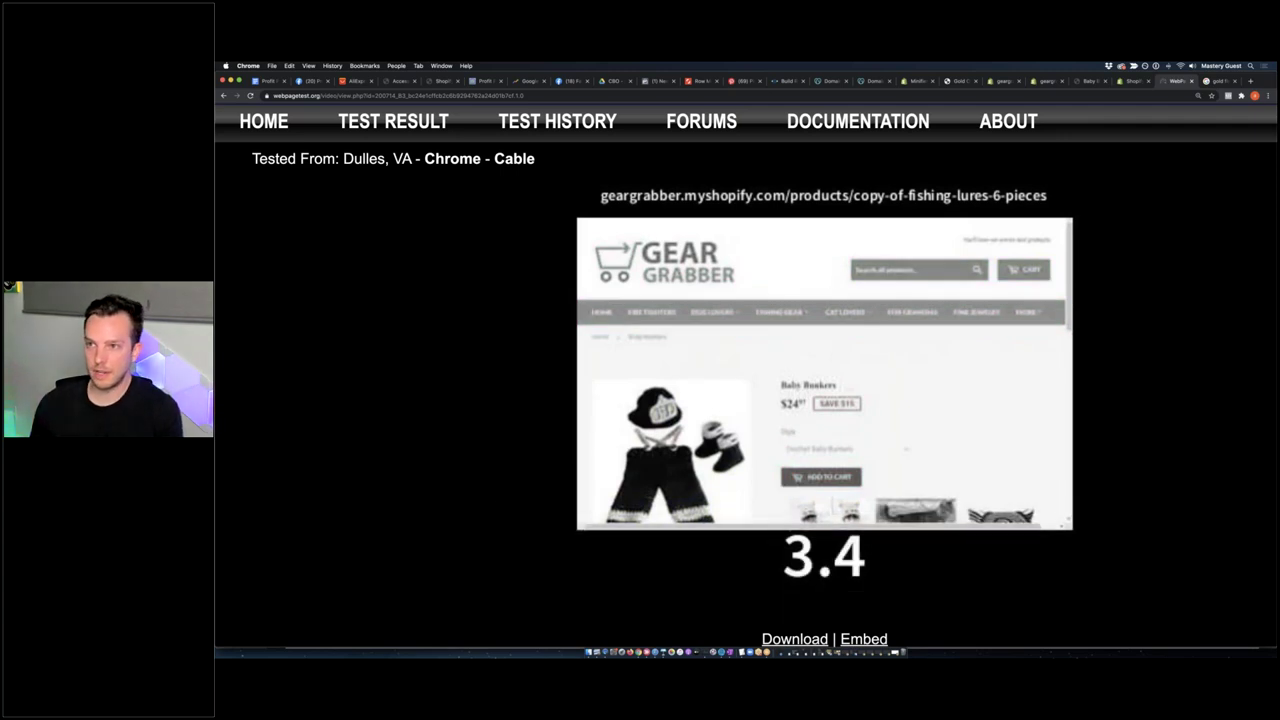
Return to the test results, zoom the page out, and bring up the Minifier report
left_click(224, 95)
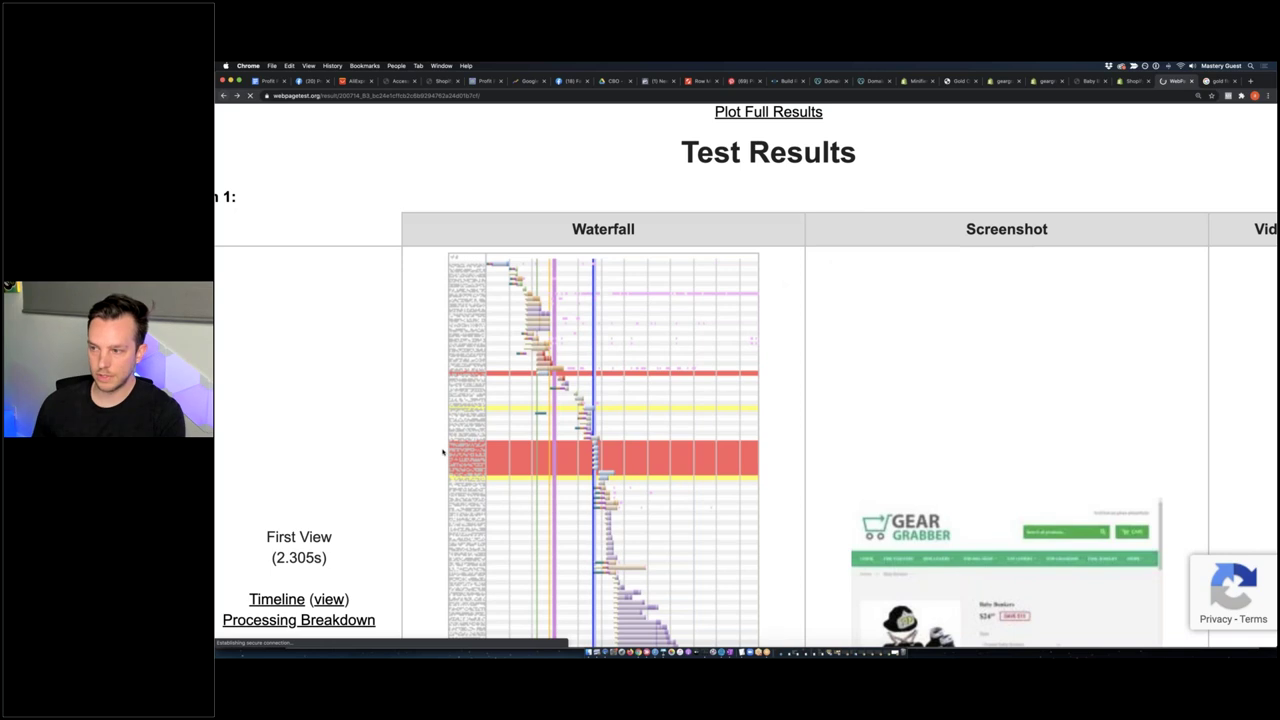
scroll(443, 448, "down", 5)
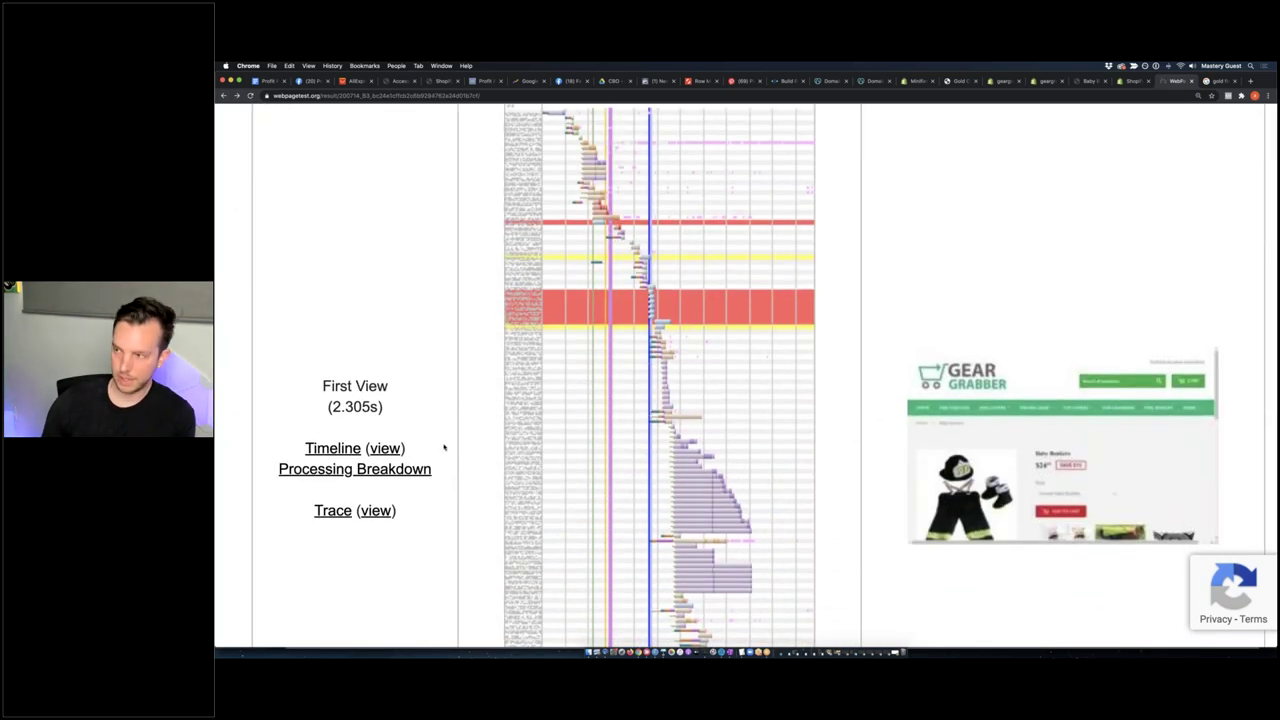
key("super+minus")
key("super+minus")
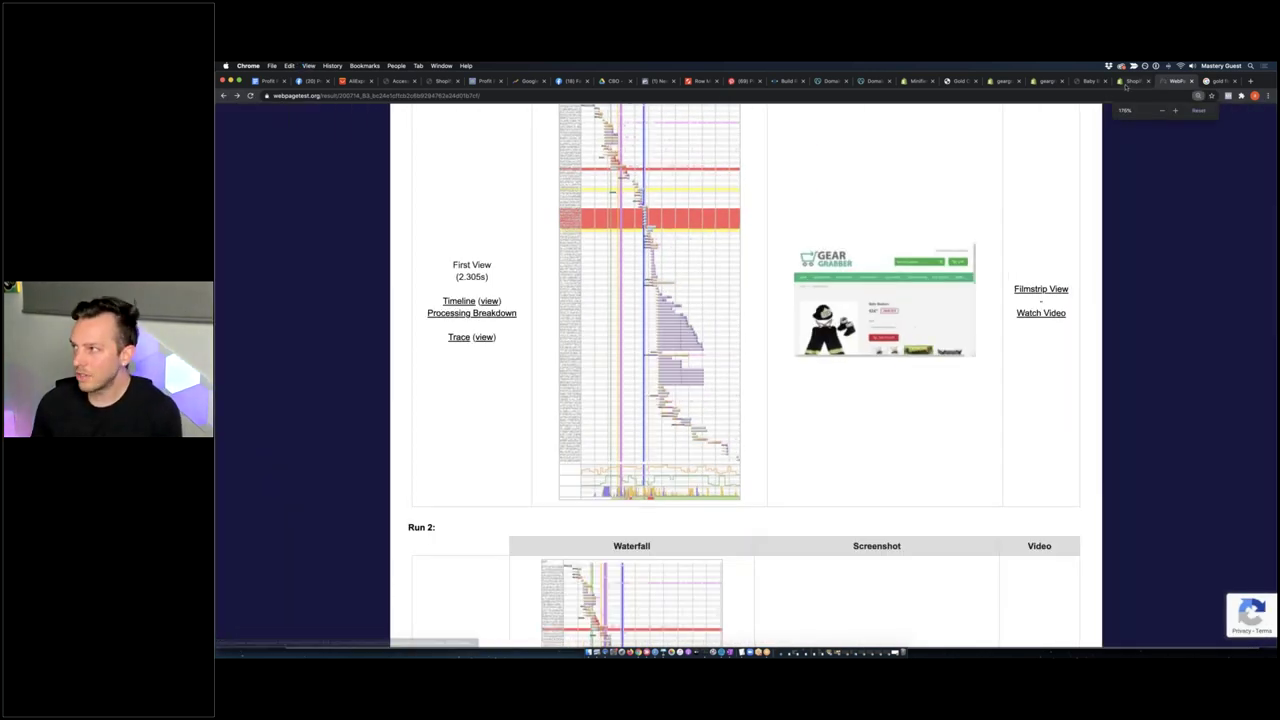
left_click(1128, 81)
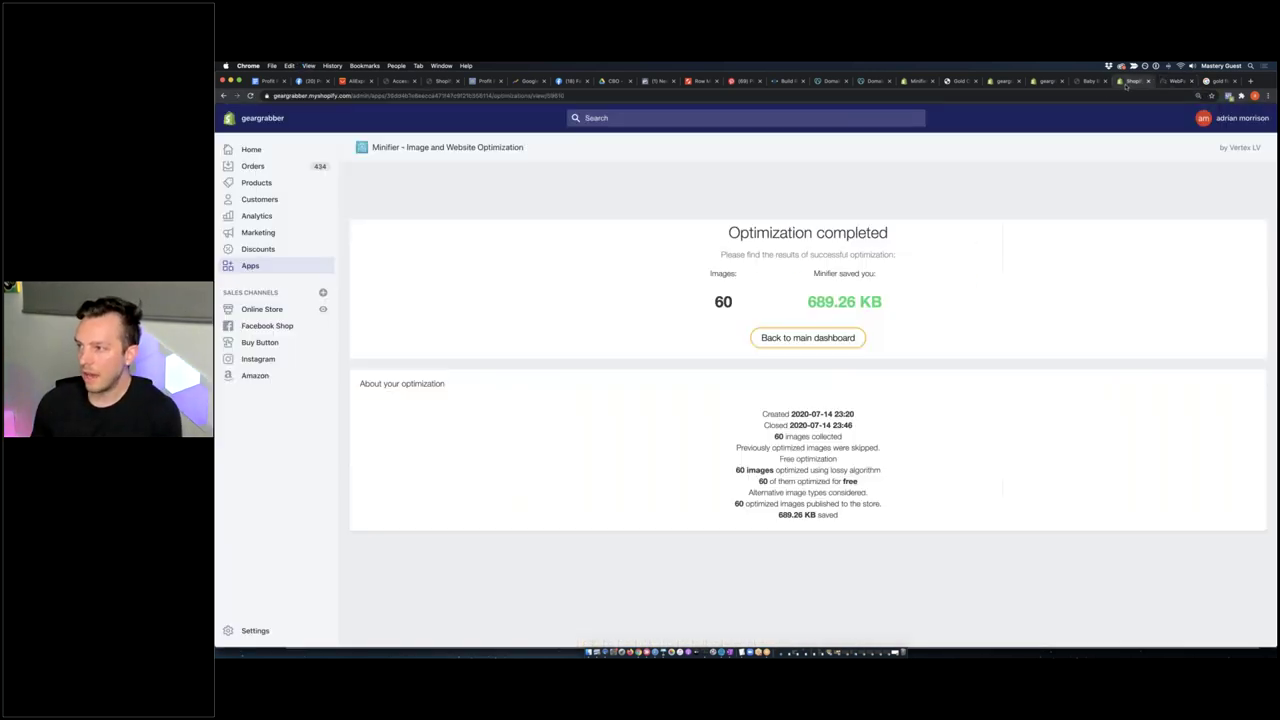
Open the completed Product Images Optimization history entry, then bring up the Baby Bunkers storefront page
left_click(797, 338)
scroll(797, 342, "down", 10)
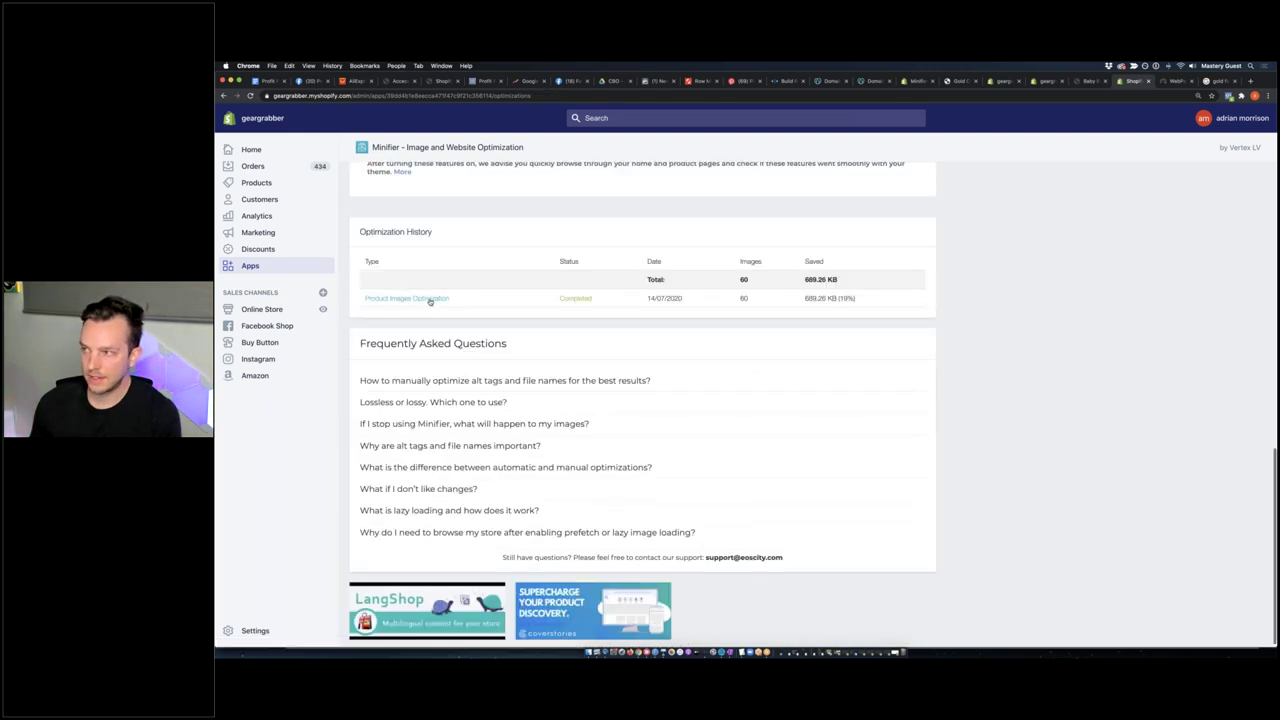
left_click(430, 299)
left_click(808, 338)
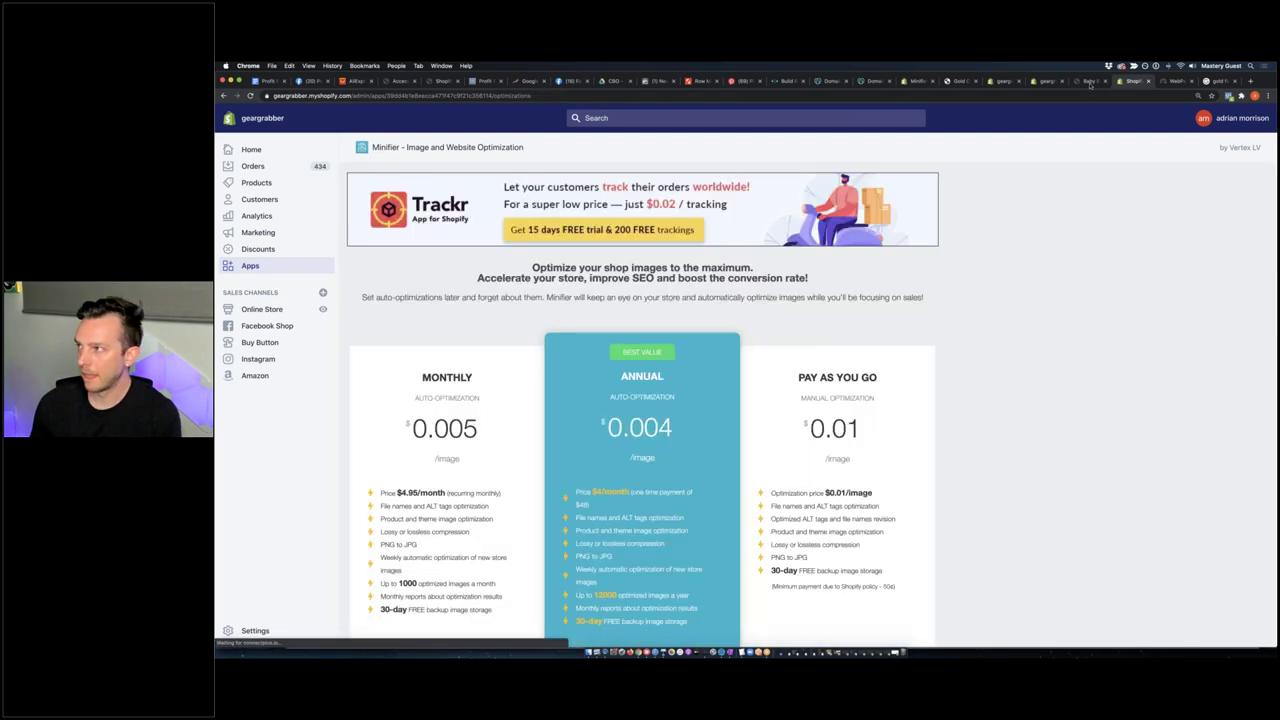
left_click(1090, 81)
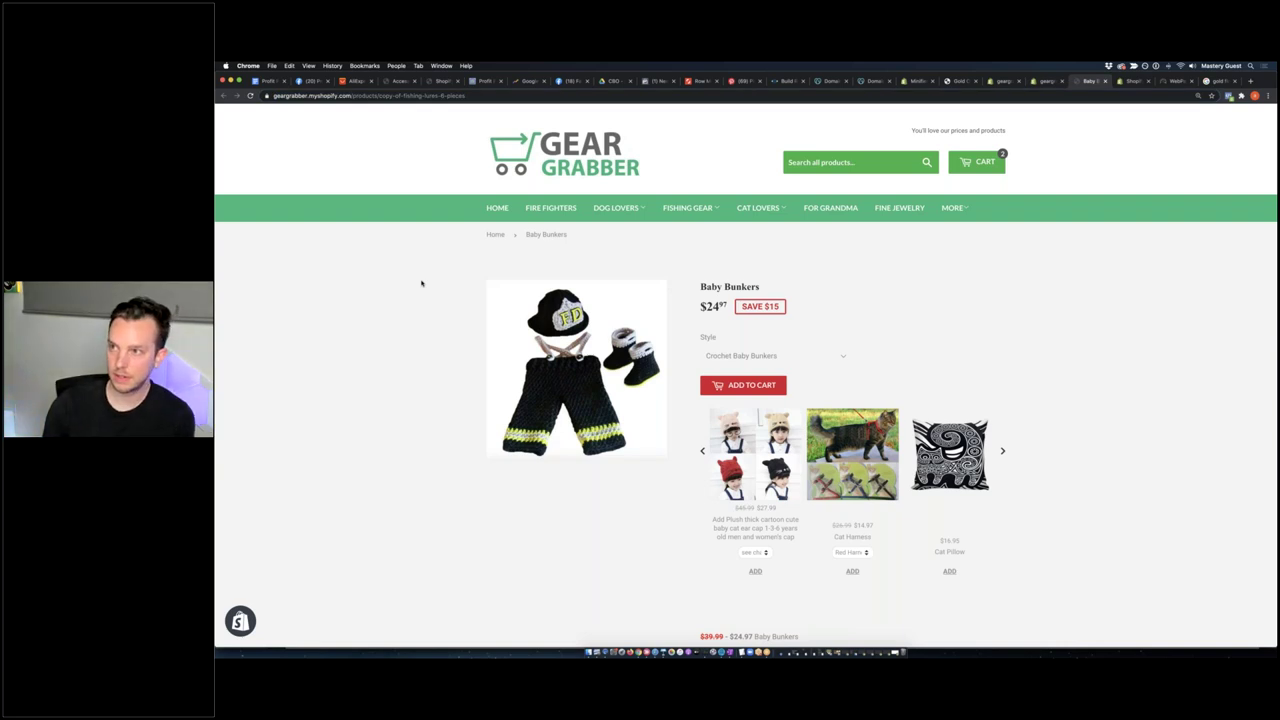
Reload the storefront page, then filter the admin product list by 'baby bunkers'
key("super+r")
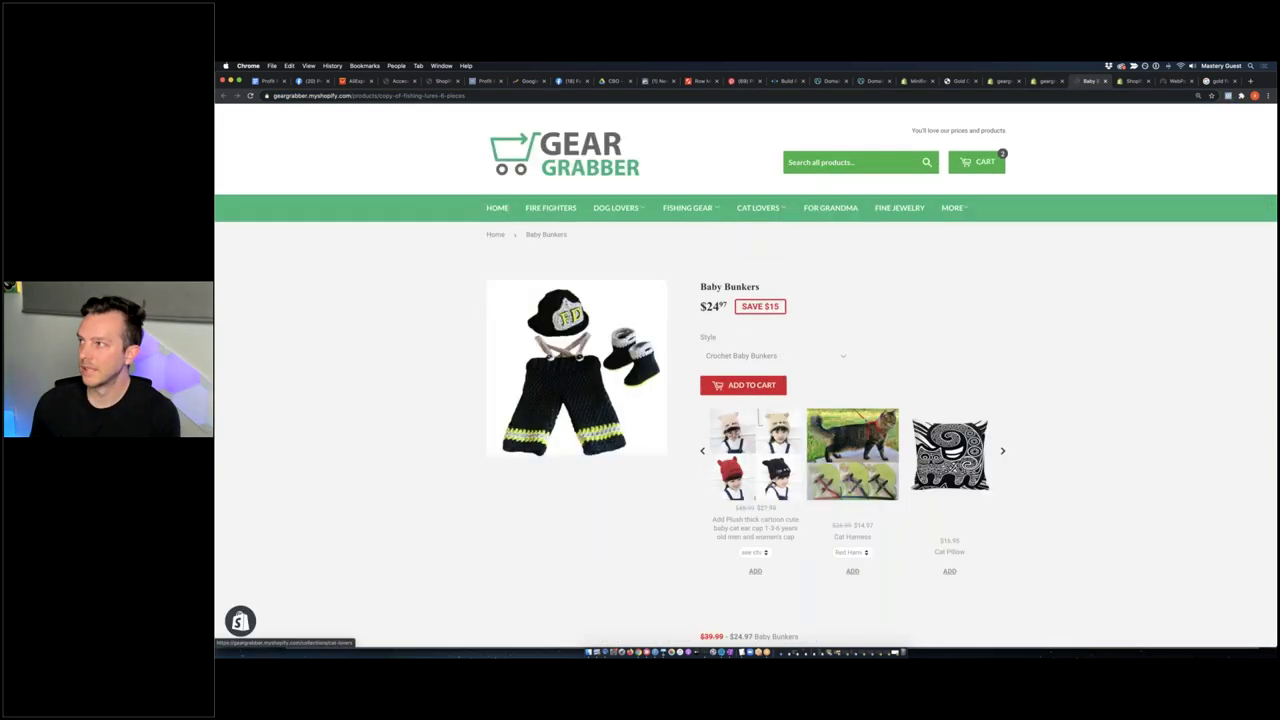
left_click(1048, 80)
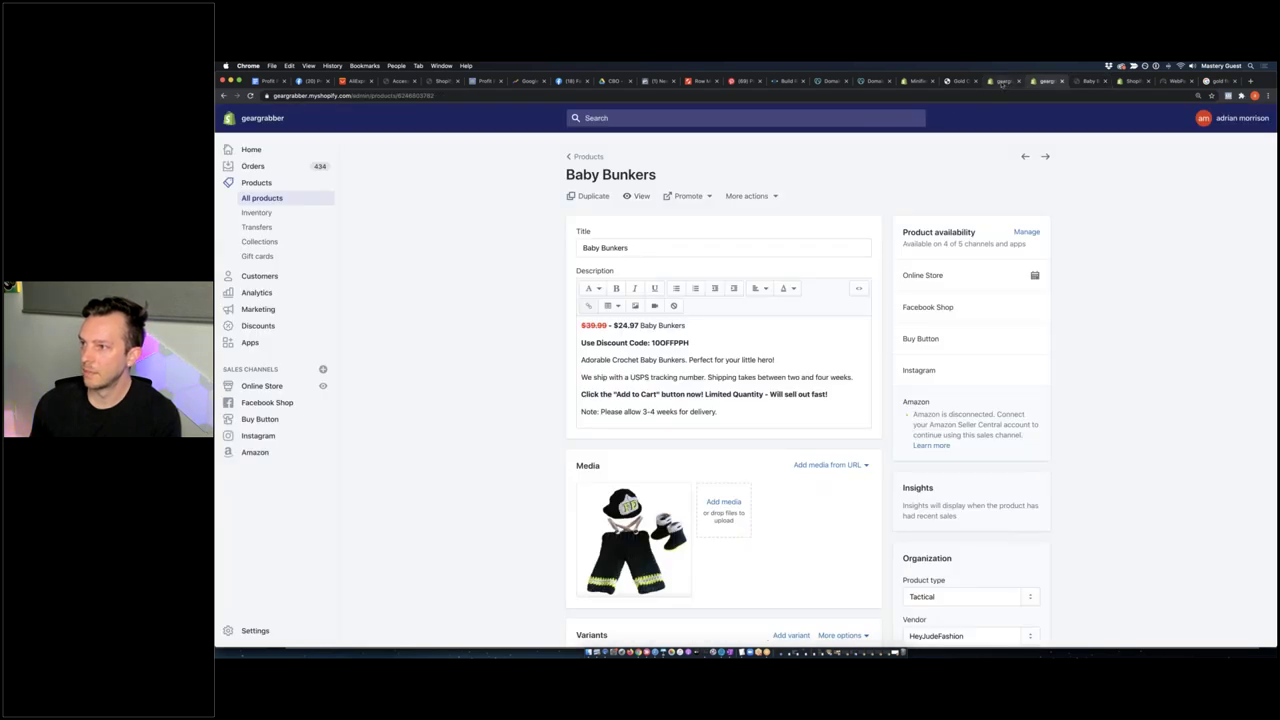
left_click(1001, 81)
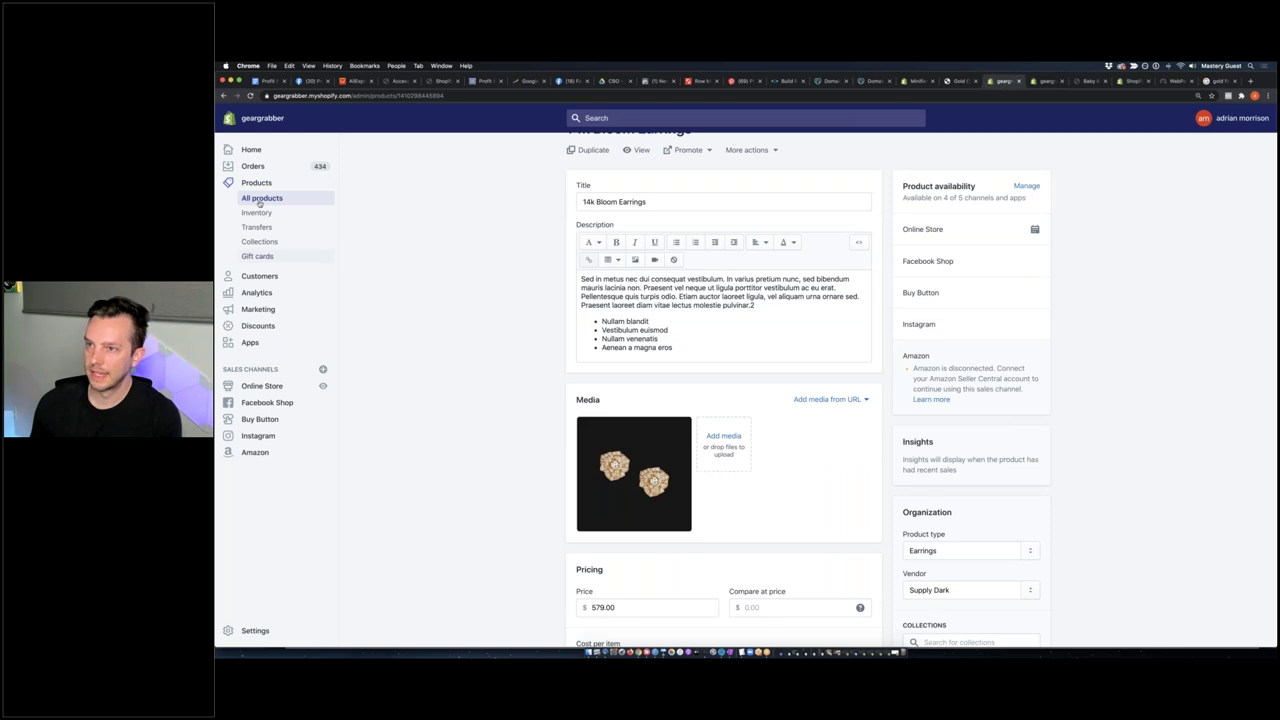
left_click(346, 203)
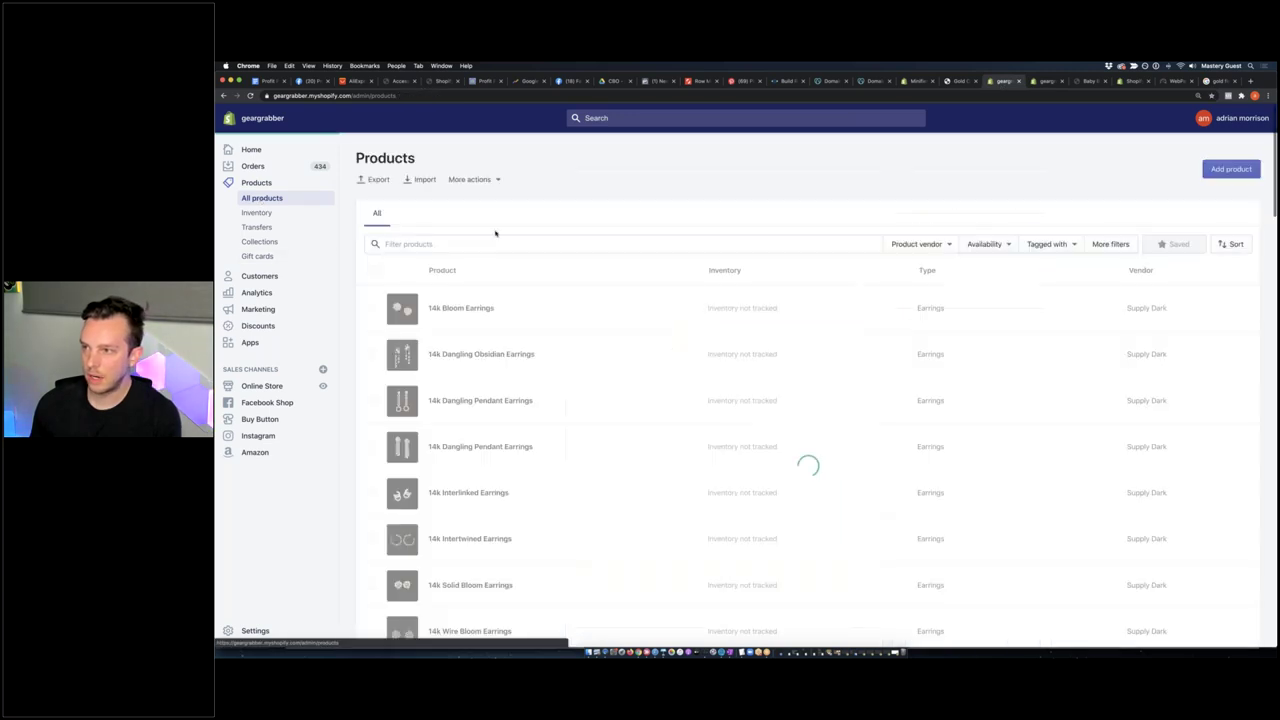
type("baby bunkers")
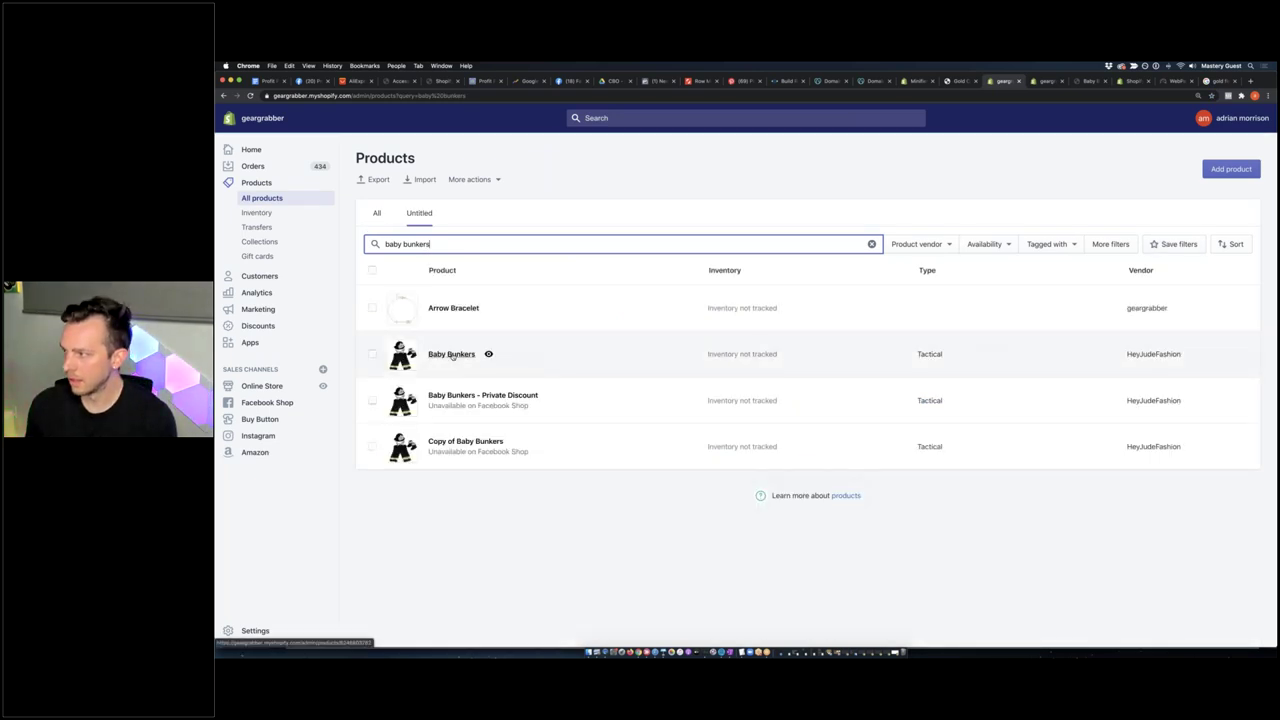
Open the Private Discount and Copy of Baby Bunkers products in separate tabs
right_click(451, 354)
right_click(449, 396)
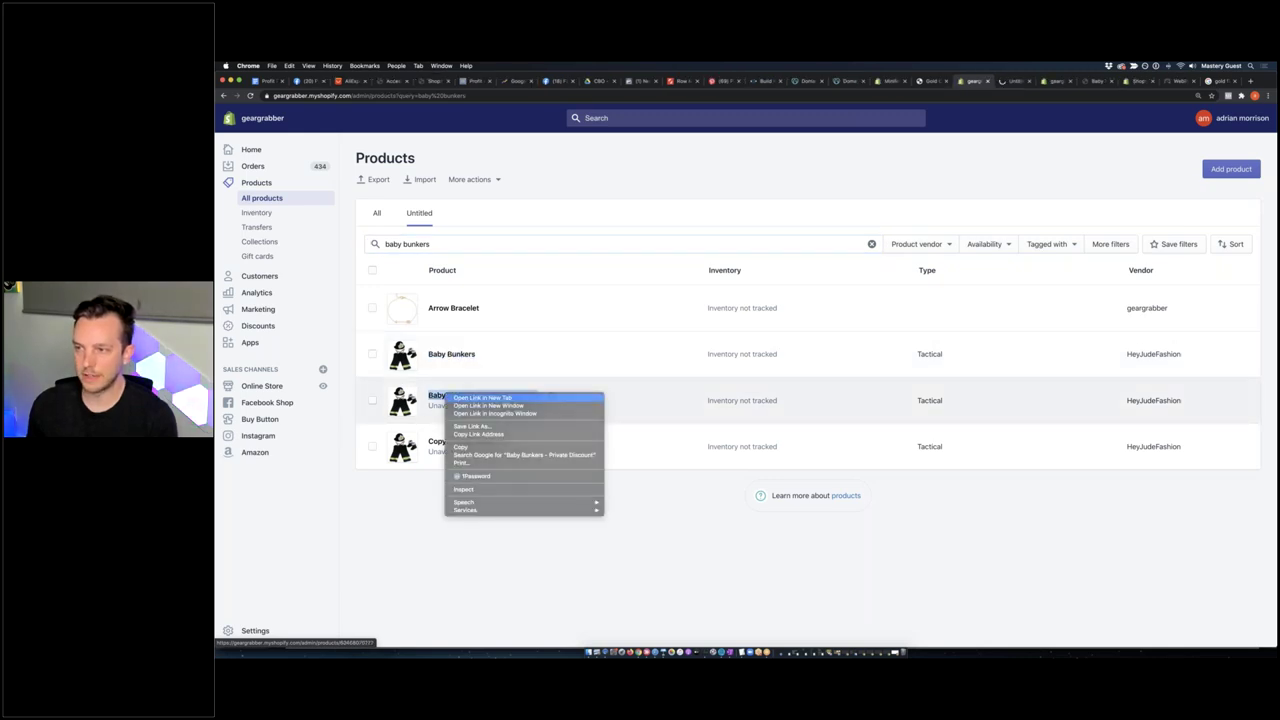
left_click(470, 398)
right_click(456, 441)
left_click(475, 445)
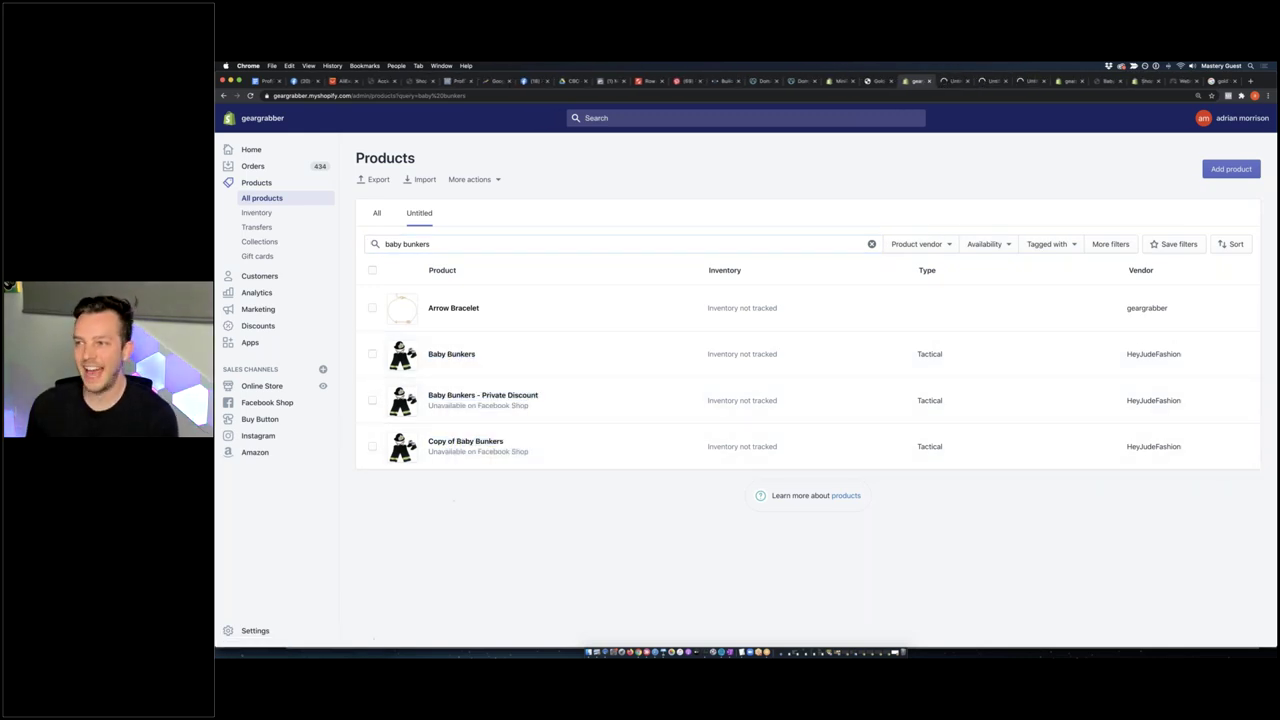
key("ctrl+Tab")
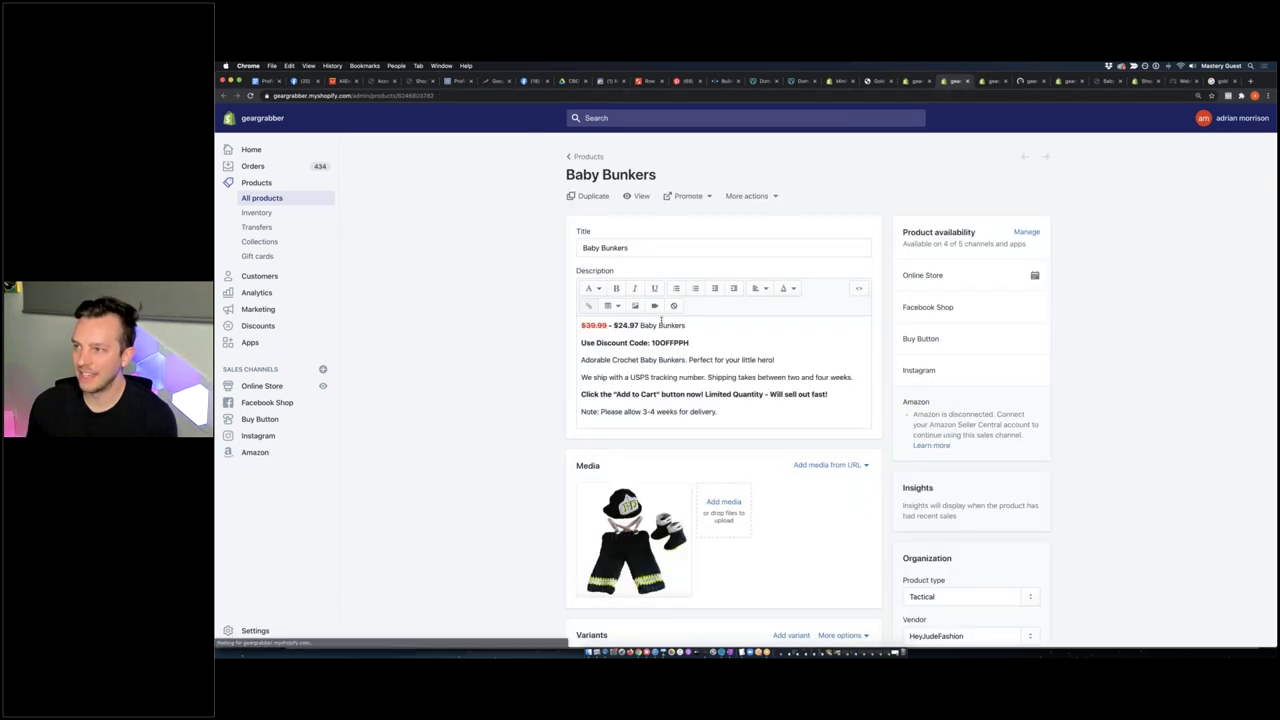
scroll(523, 350, "down", 5)
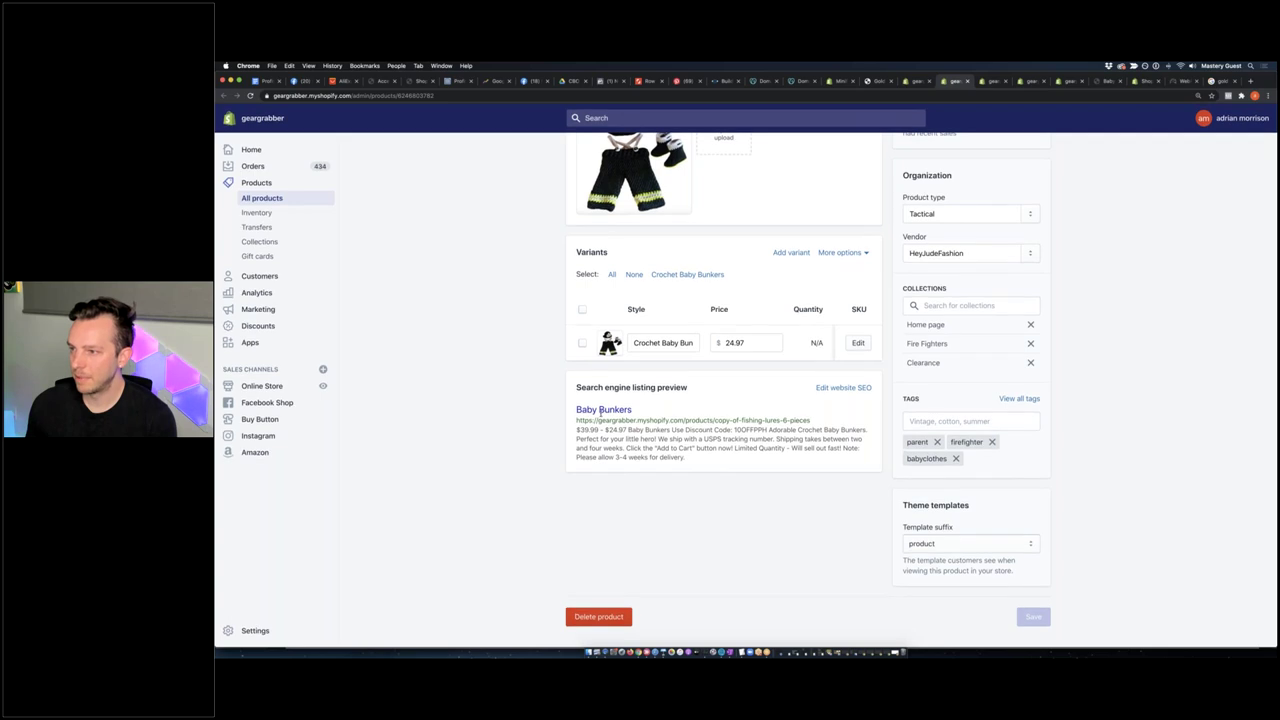
Compare the three listings and select the main Baby Bunkers storefront URL
left_click(995, 81)
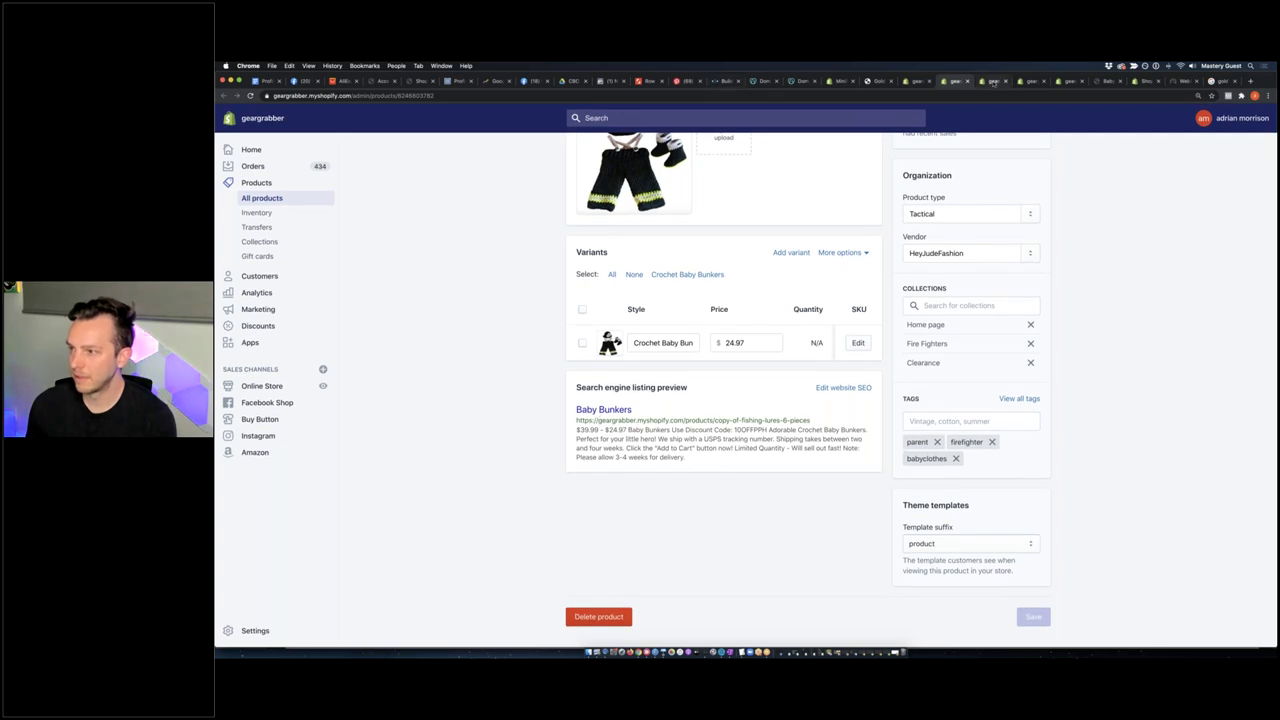
scroll(723, 400, "down", 5)
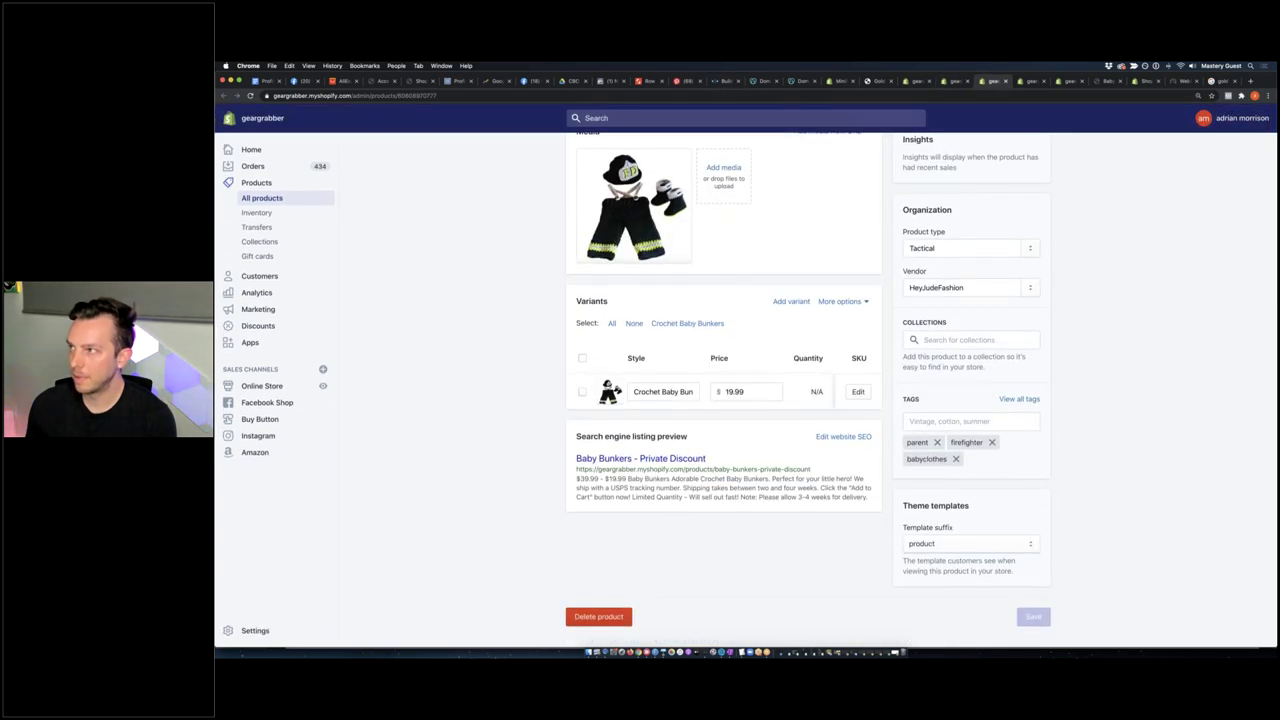
left_click(1030, 81)
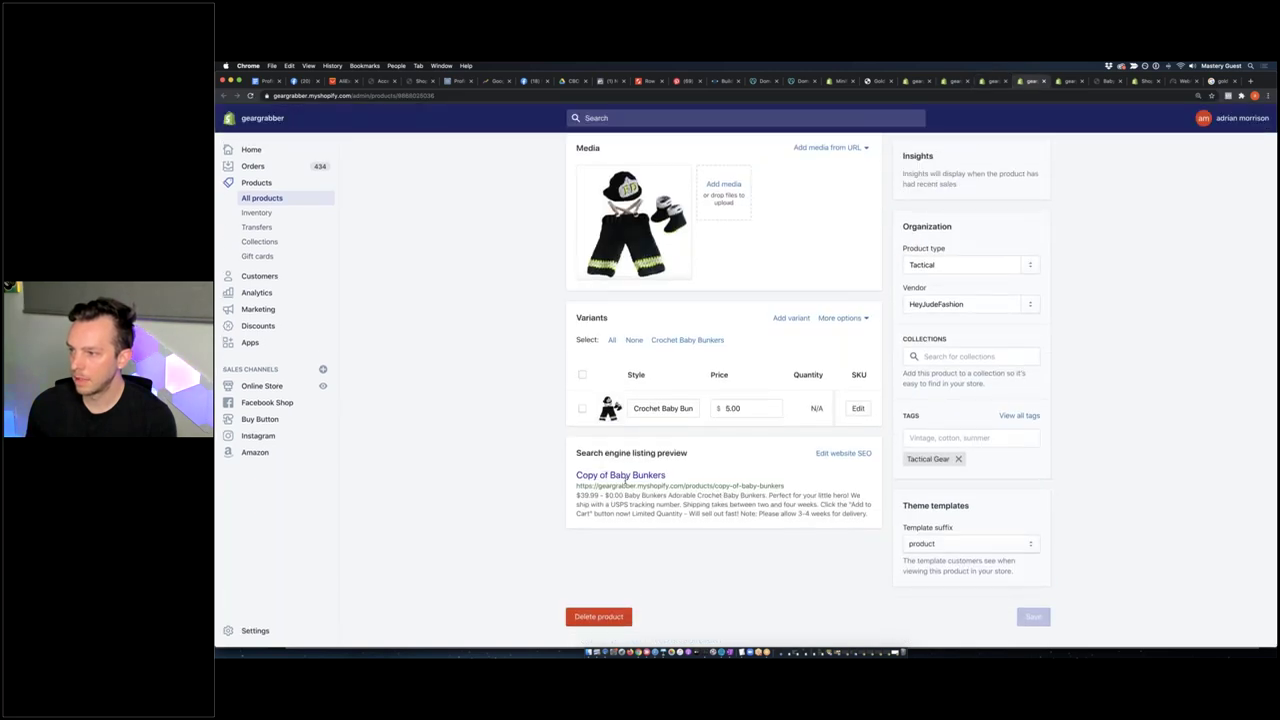
left_click(948, 84)
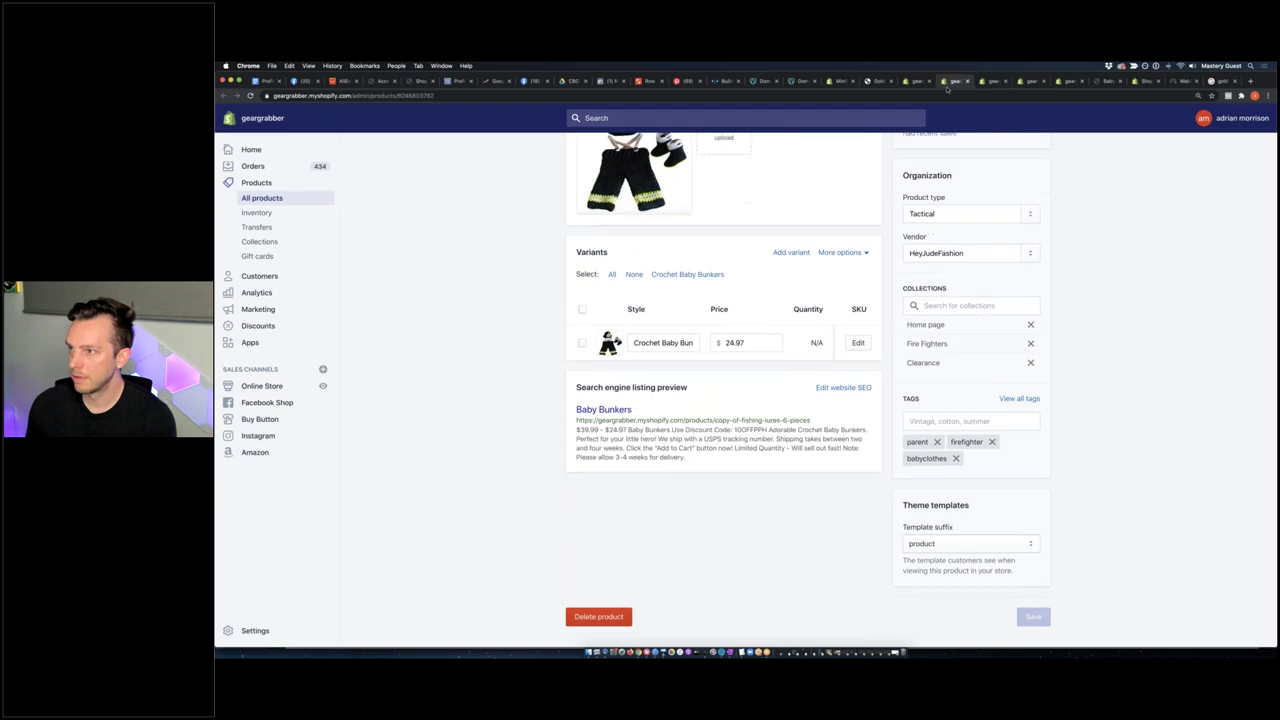
left_click(639, 198)
left_click(467, 96)
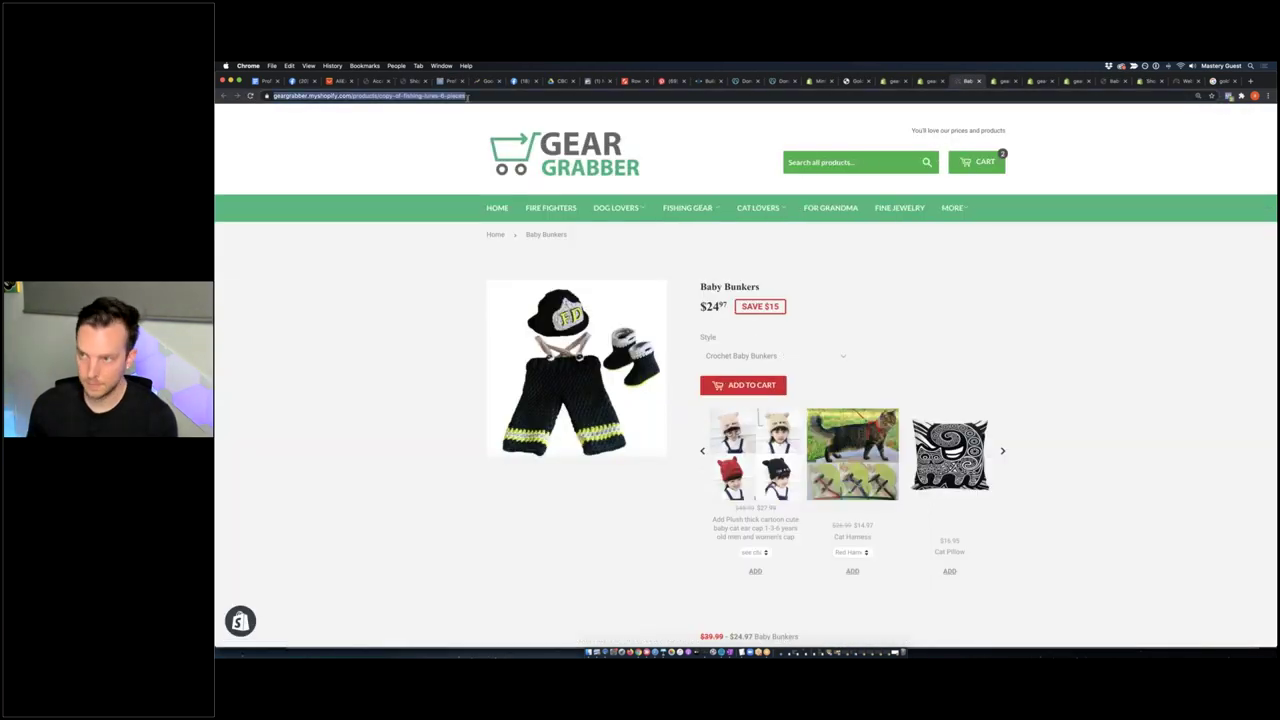
Re-run the WebPageTest speed test on the Baby Bunkers page and review the Run 1 waterfall
left_click(1187, 81)
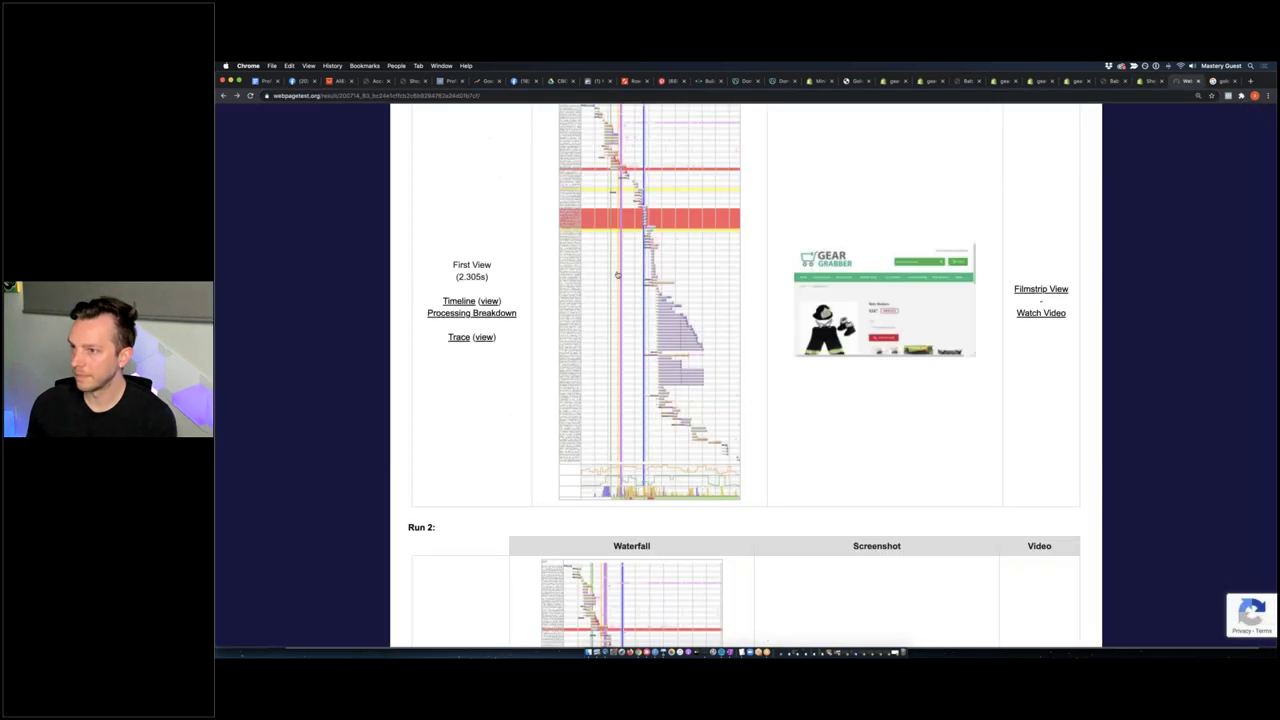
scroll(620, 272, "up", 10)
scroll(745, 380, "down", 1)
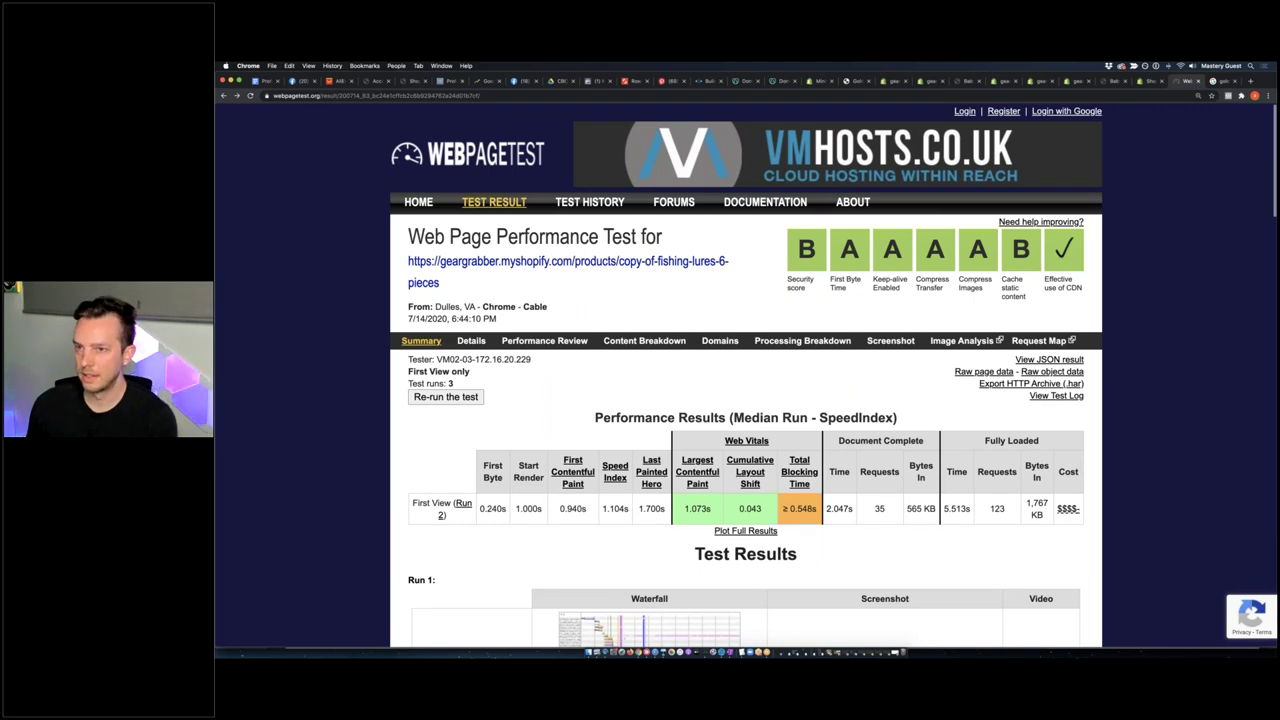
left_click(446, 396)
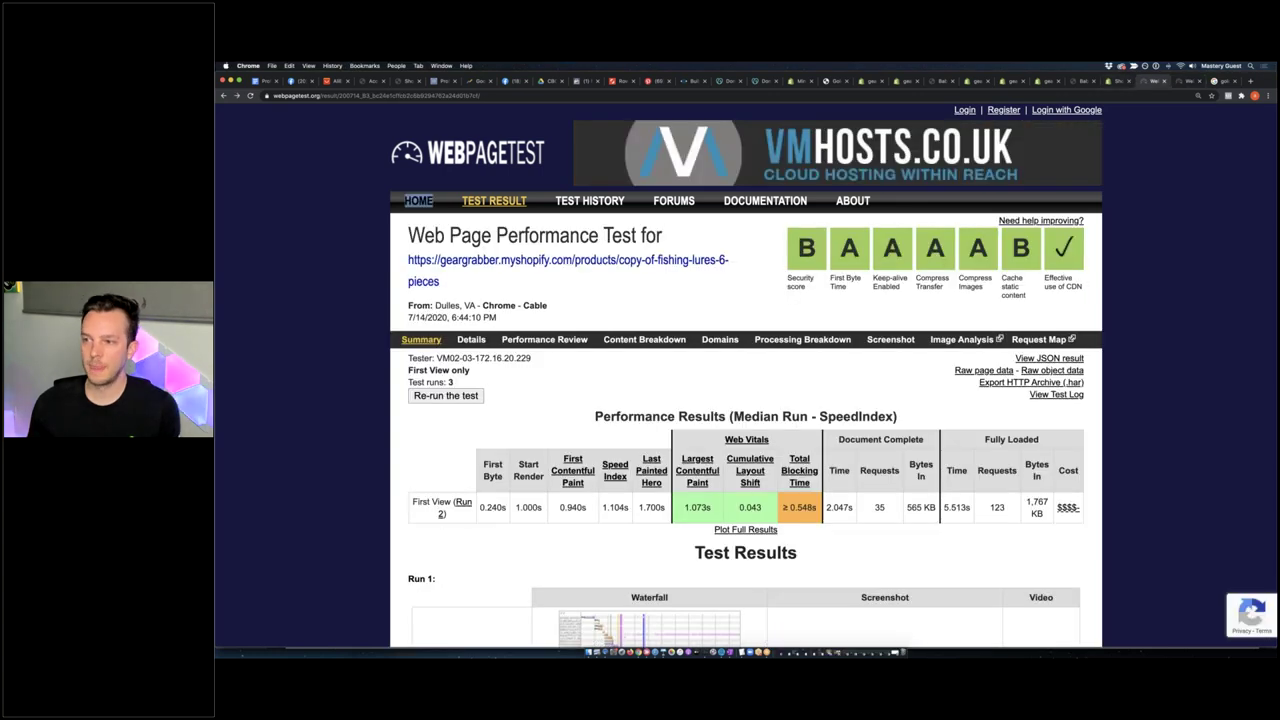
scroll(606, 325, "down", 2)
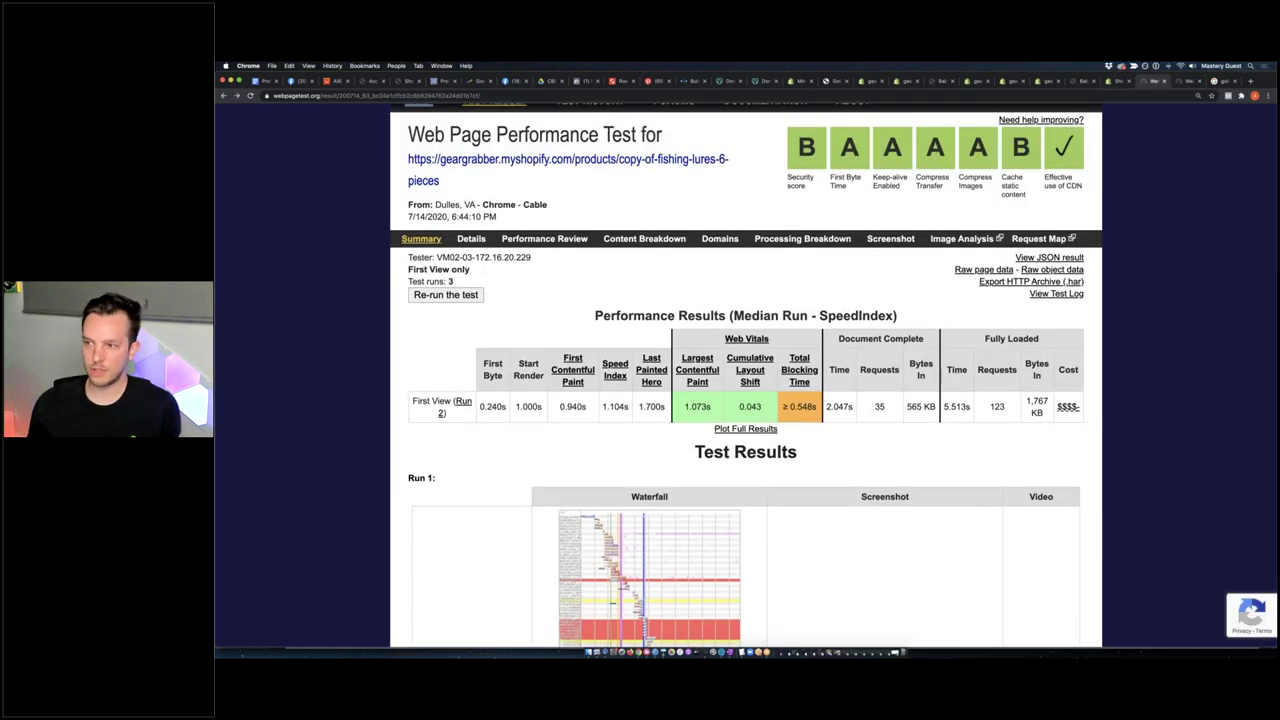
scroll(615, 322, "up", 1)
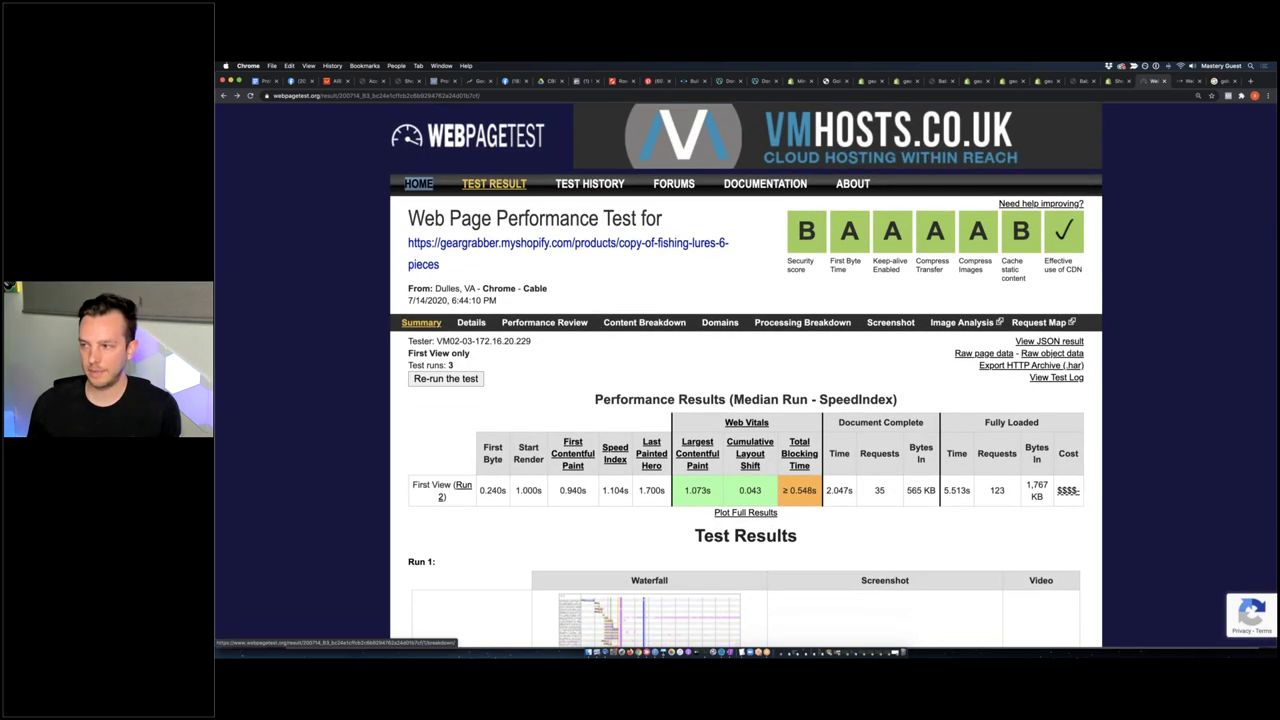
scroll(602, 338, "down", 5)
scroll(745, 375, "down", 1)
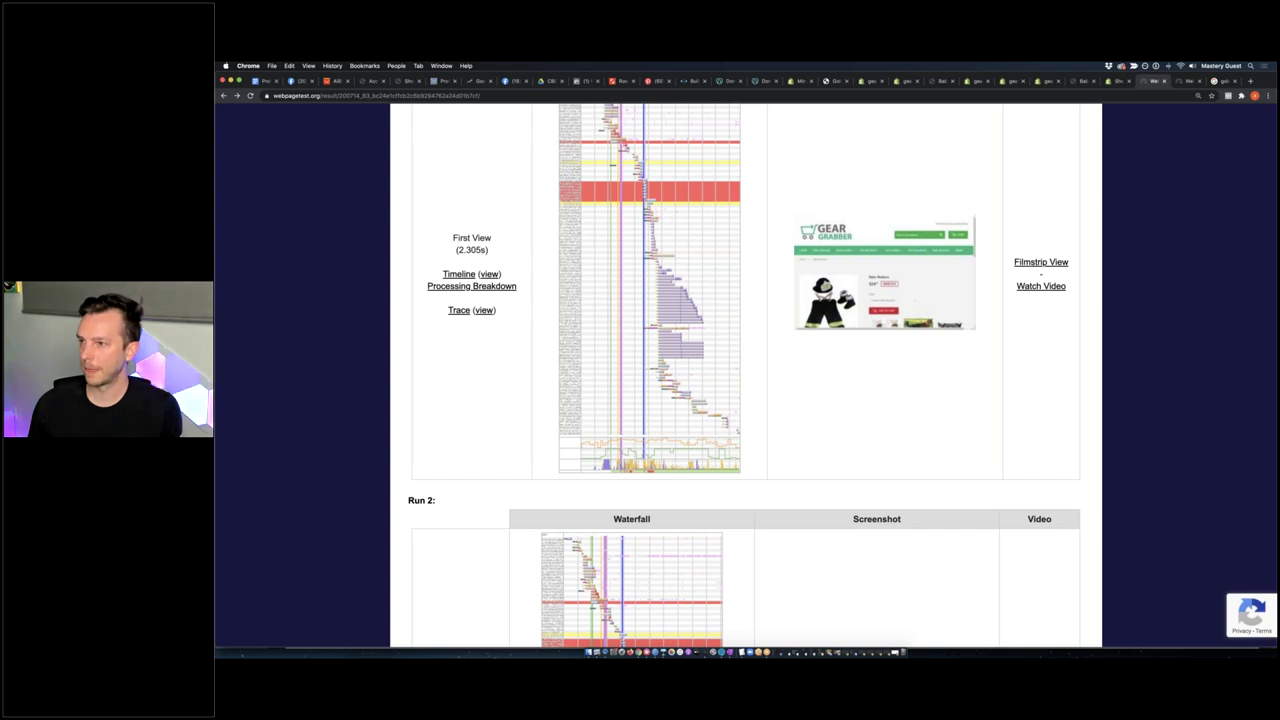
Highlight the re-run's 1.973s Run 1 first view, compare with Run 2, then return to Baby Bunkers admin
key("ctrl+Tab")
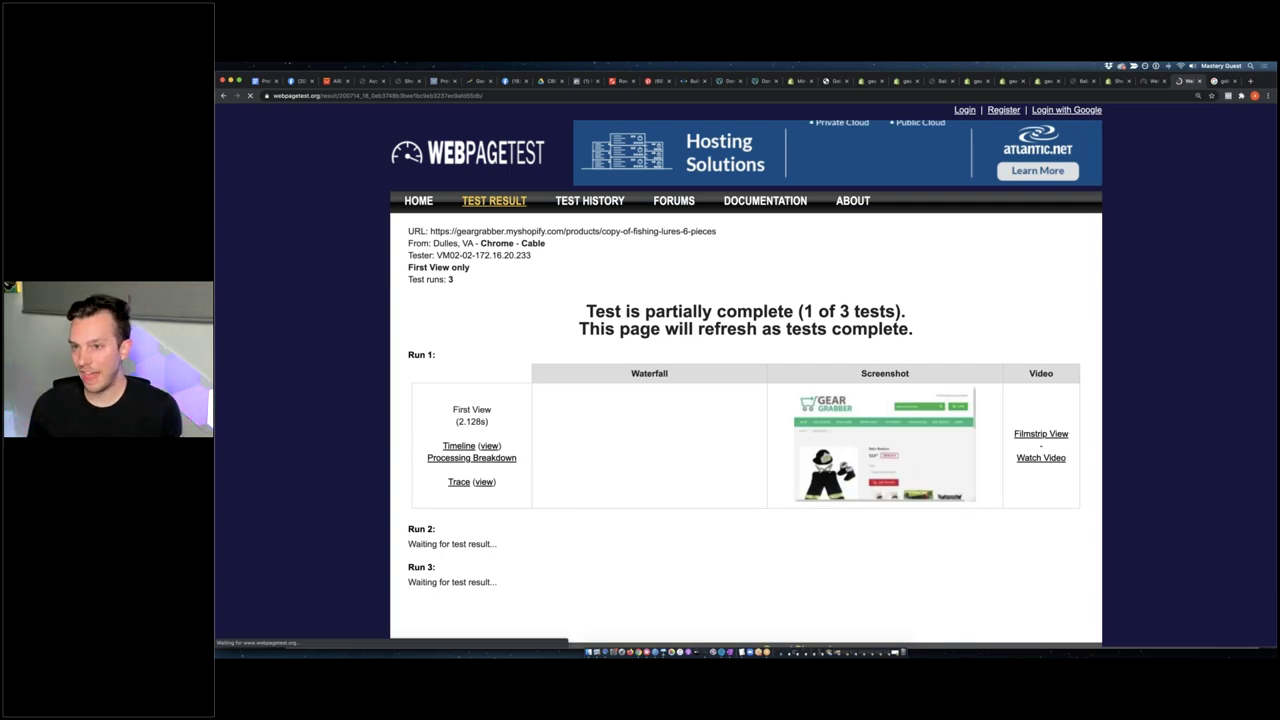
scroll(463, 344, "down", 5)
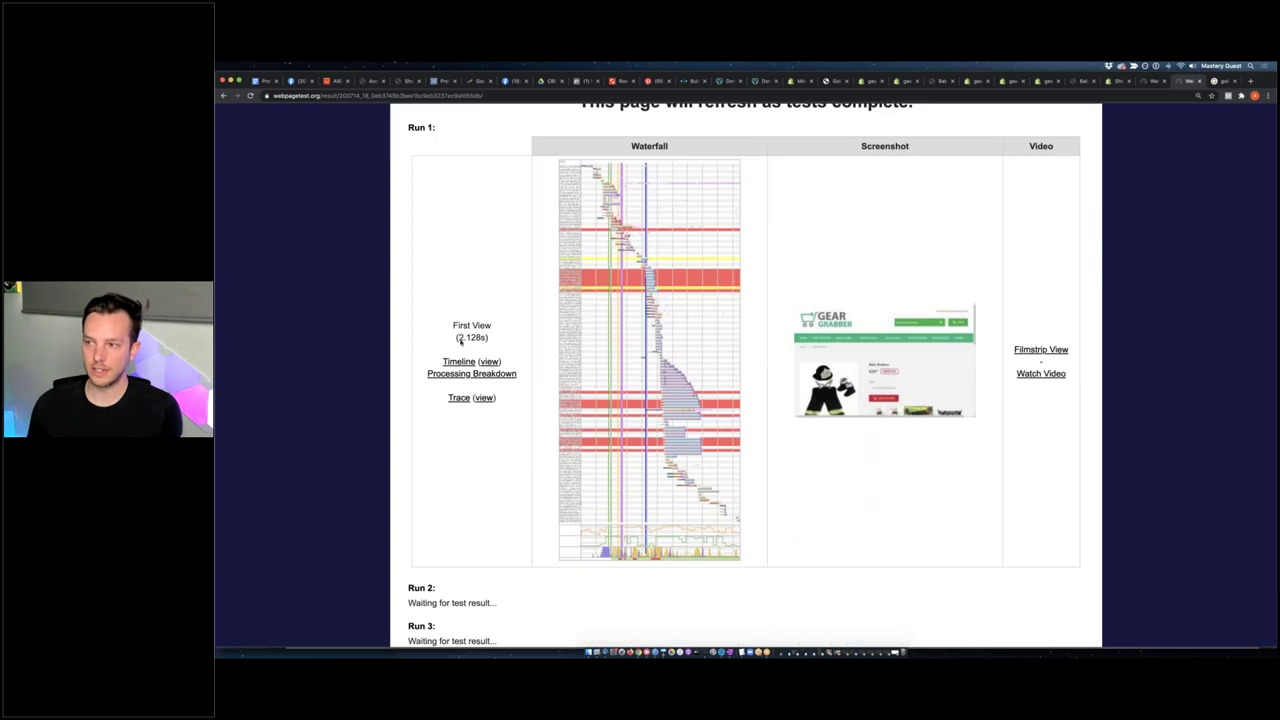
left_click(474, 340)
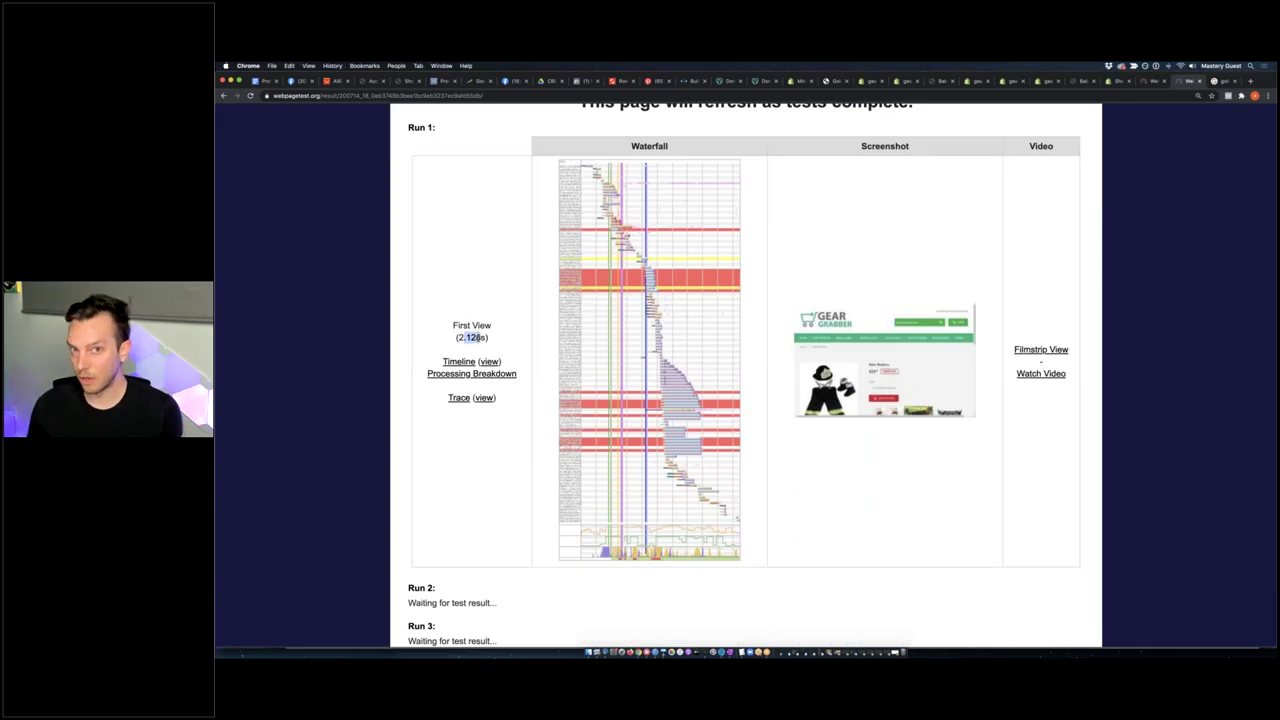
left_click_drag(456, 338, 482, 338)
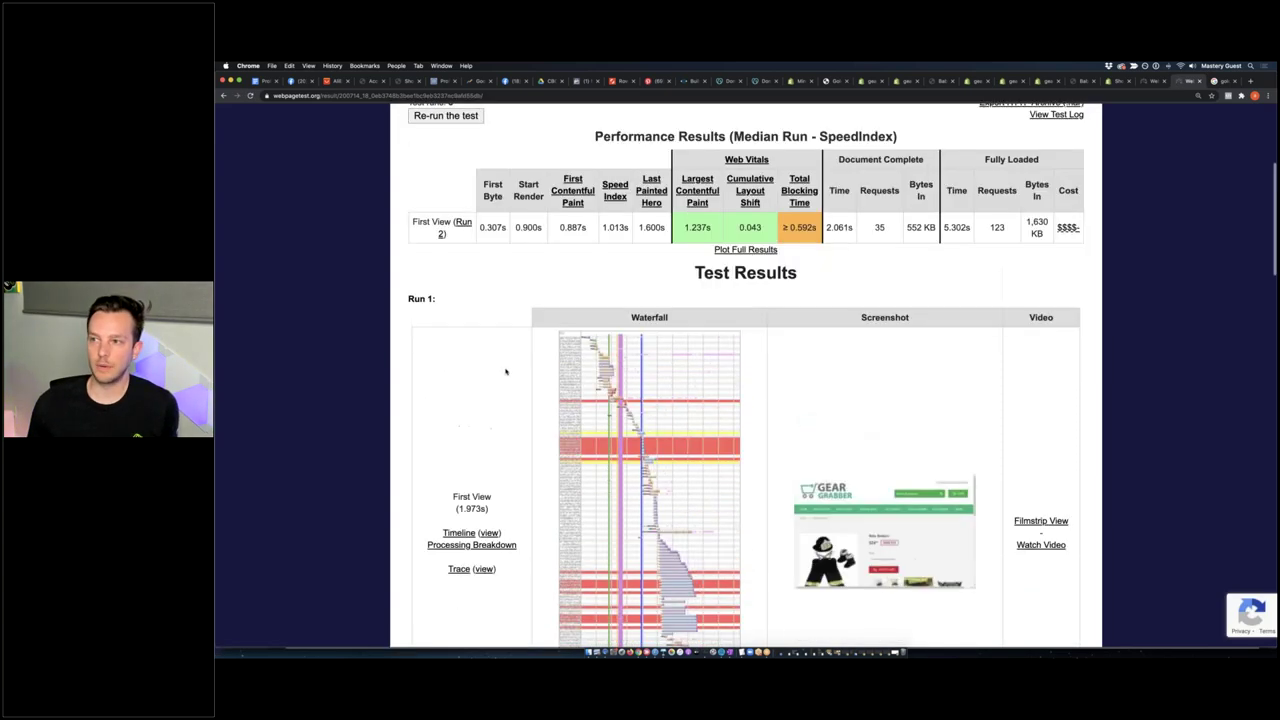
scroll(506, 372, "down", 5)
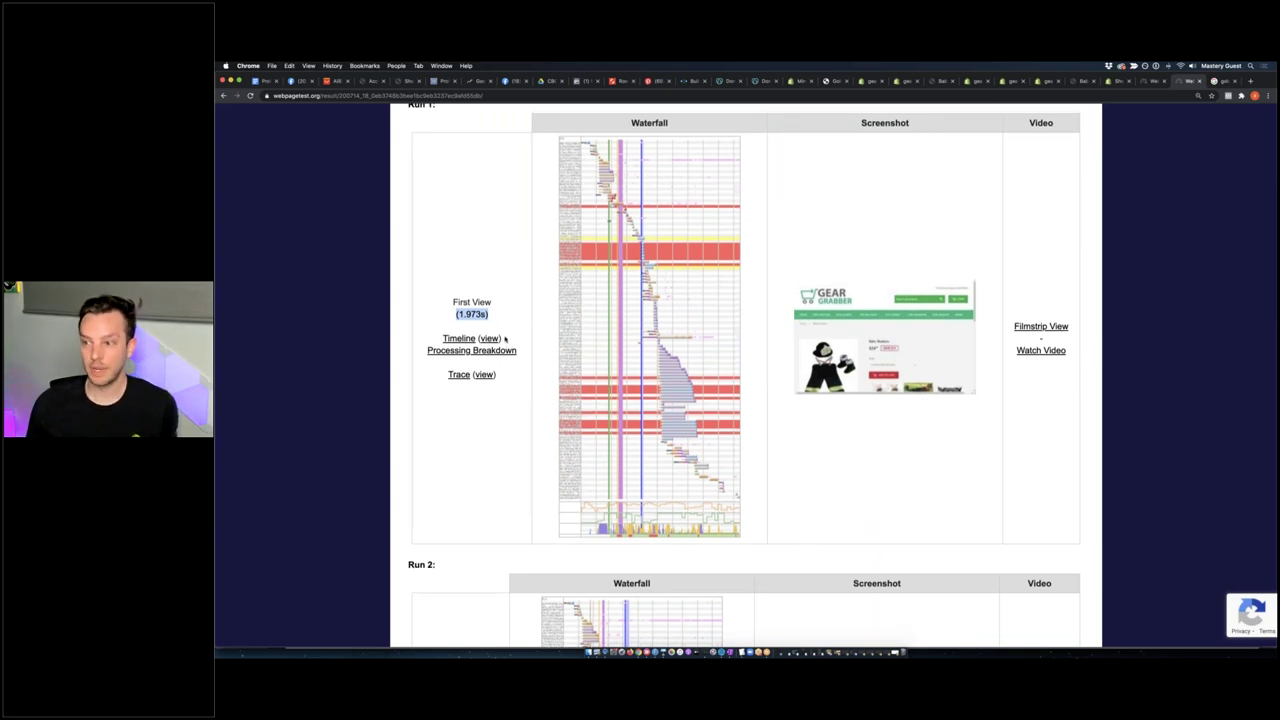
scroll(506, 343, "down", 6)
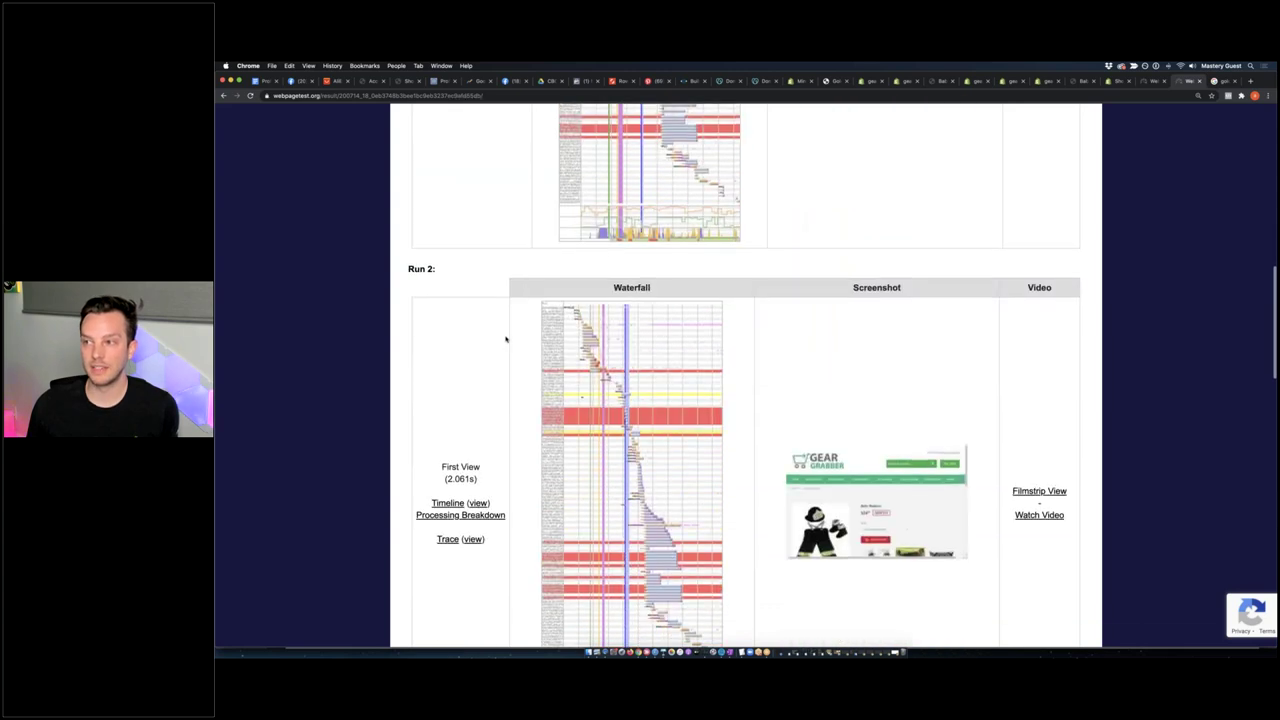
scroll(506, 340, "up", 6)
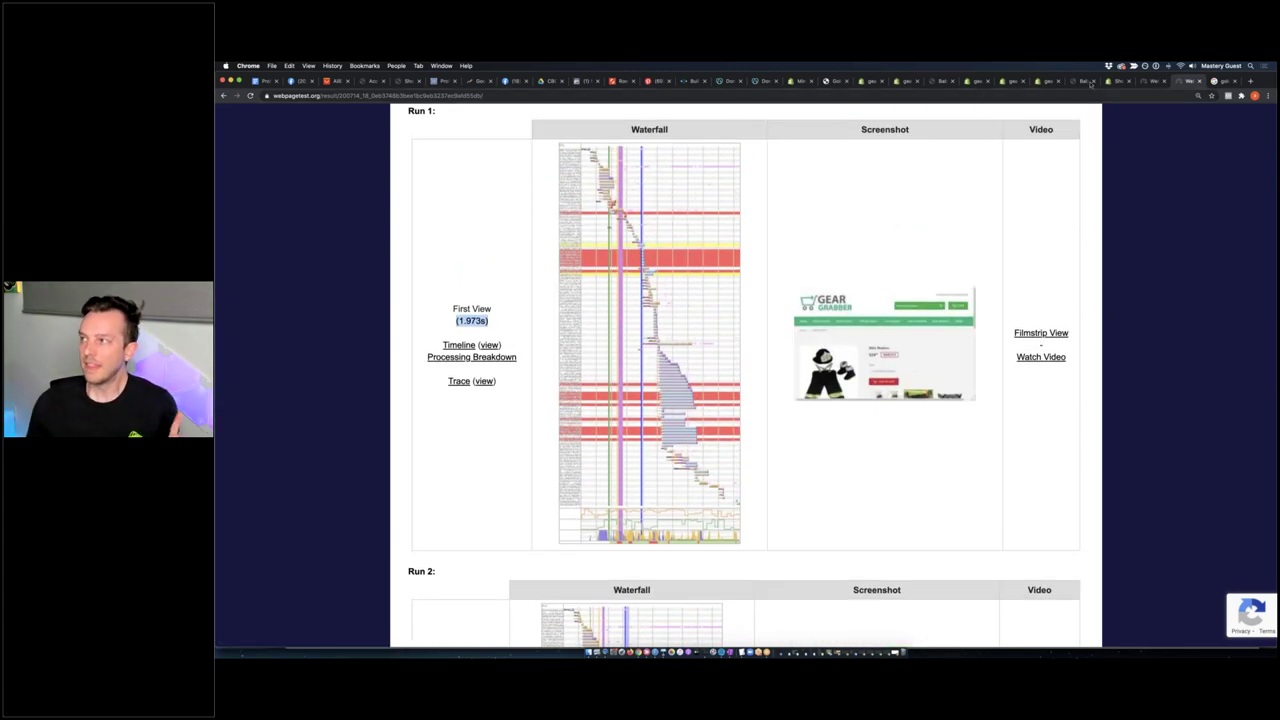
left_click(1024, 82)
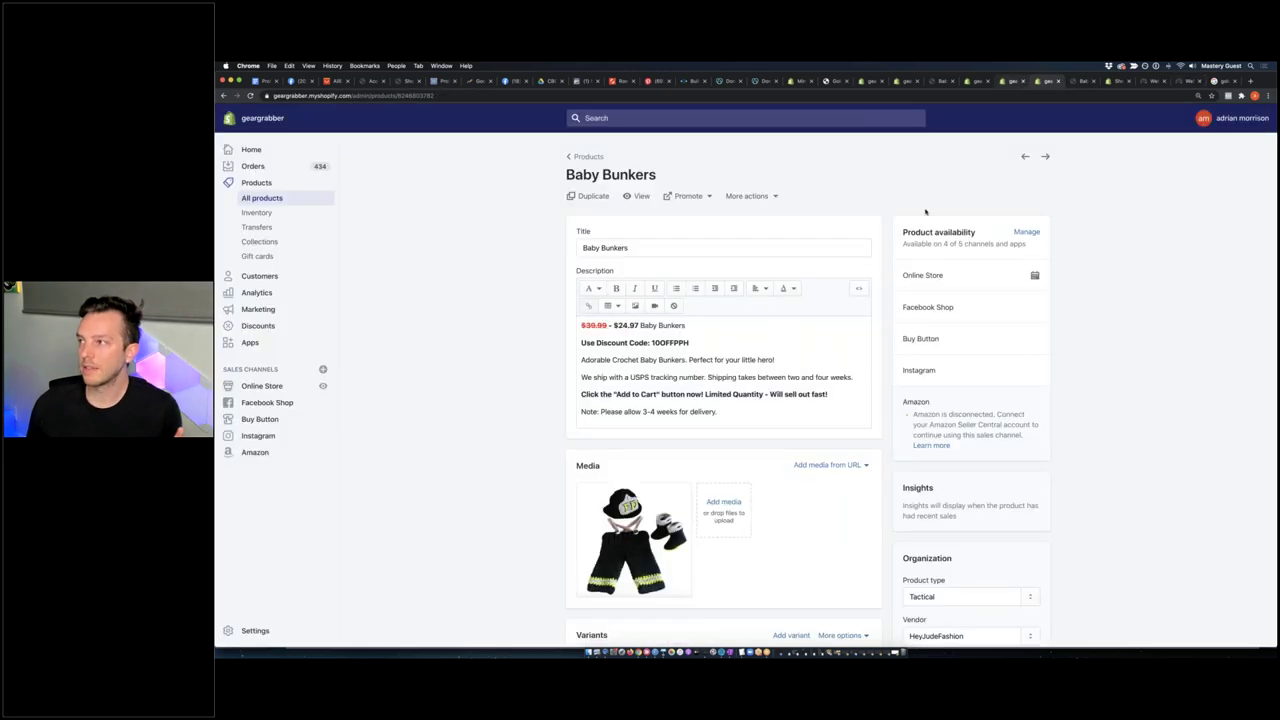
View the Baby Bunkers product on the Gear Grabber storefront, priced $24.97
left_click(640, 196)
scroll(443, 337, "down", 2)
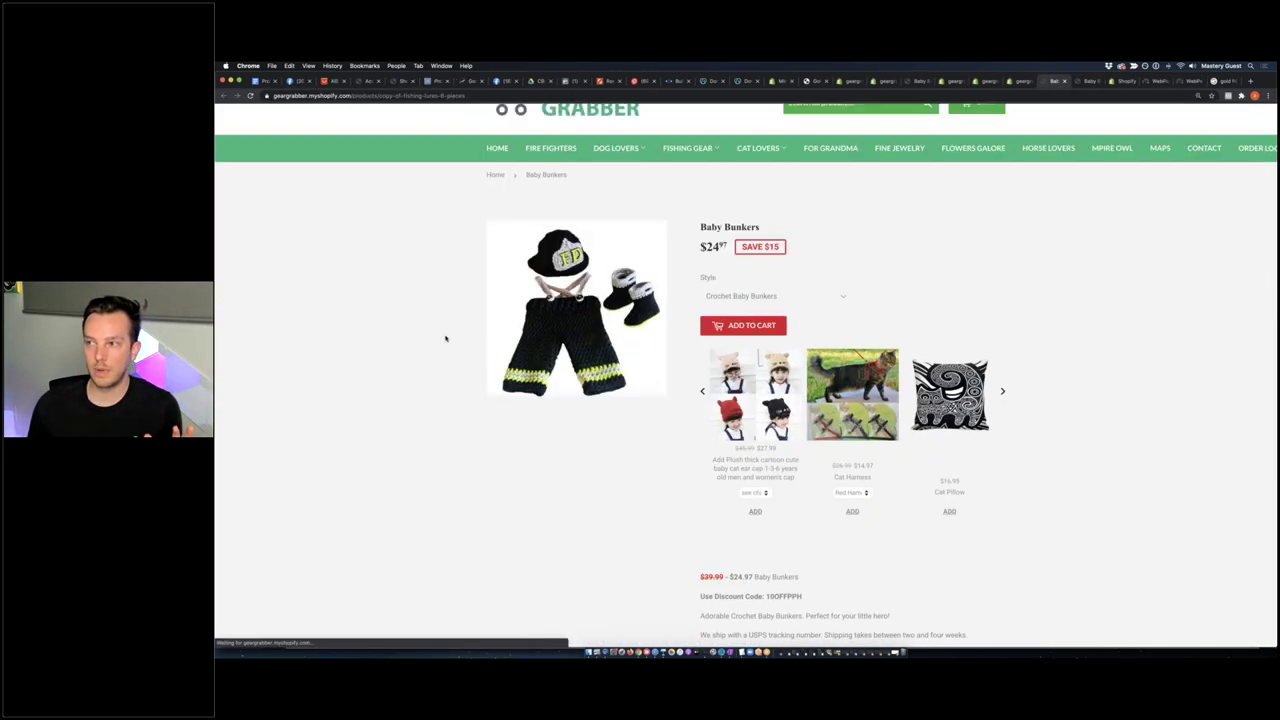
scroll(503, 352, "up", 2)
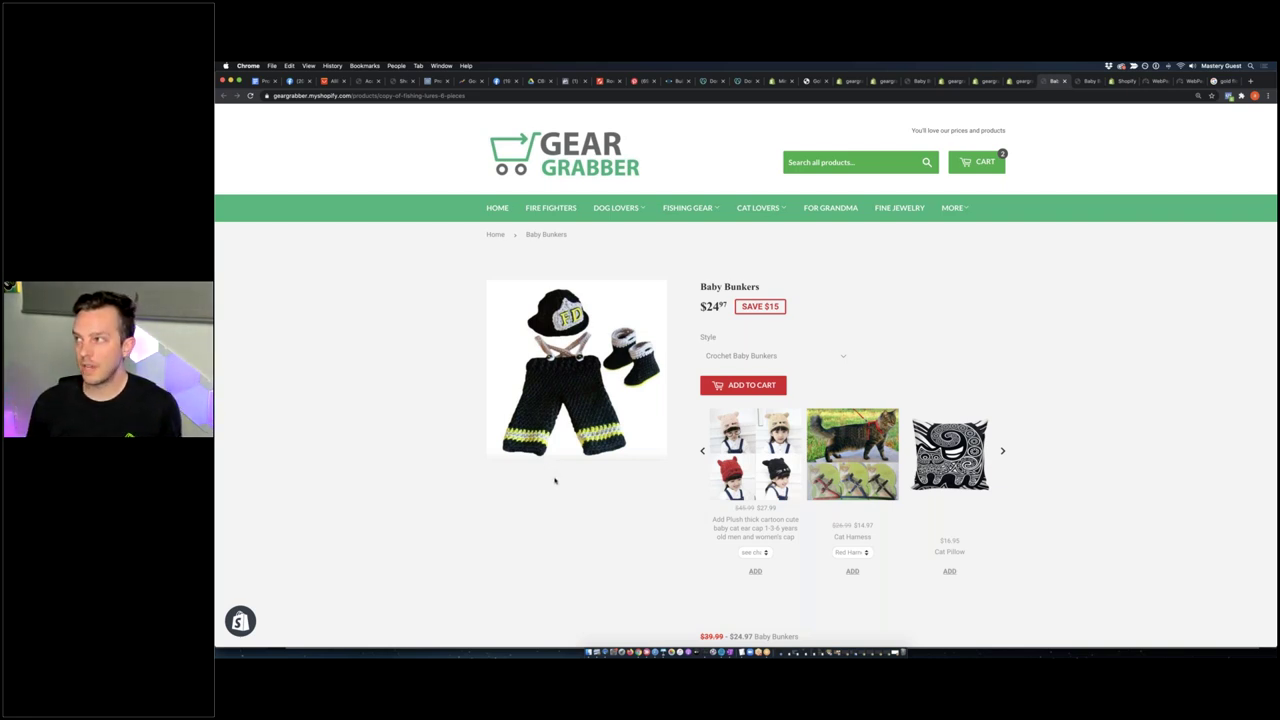
Open Run 1's 0:06 page-load video from the re-run Baby Bunkers test
left_click(1194, 82)
scroll(622, 374, "up", 8)
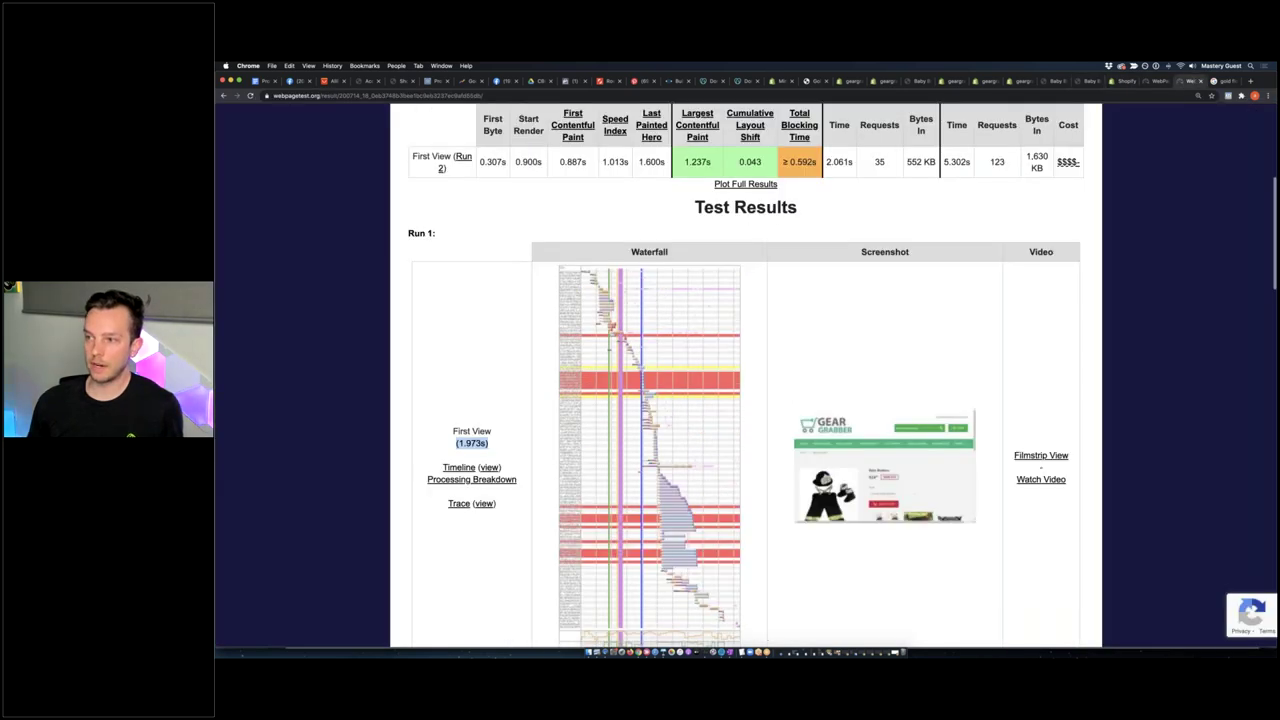
scroll(622, 374, "down", 3)
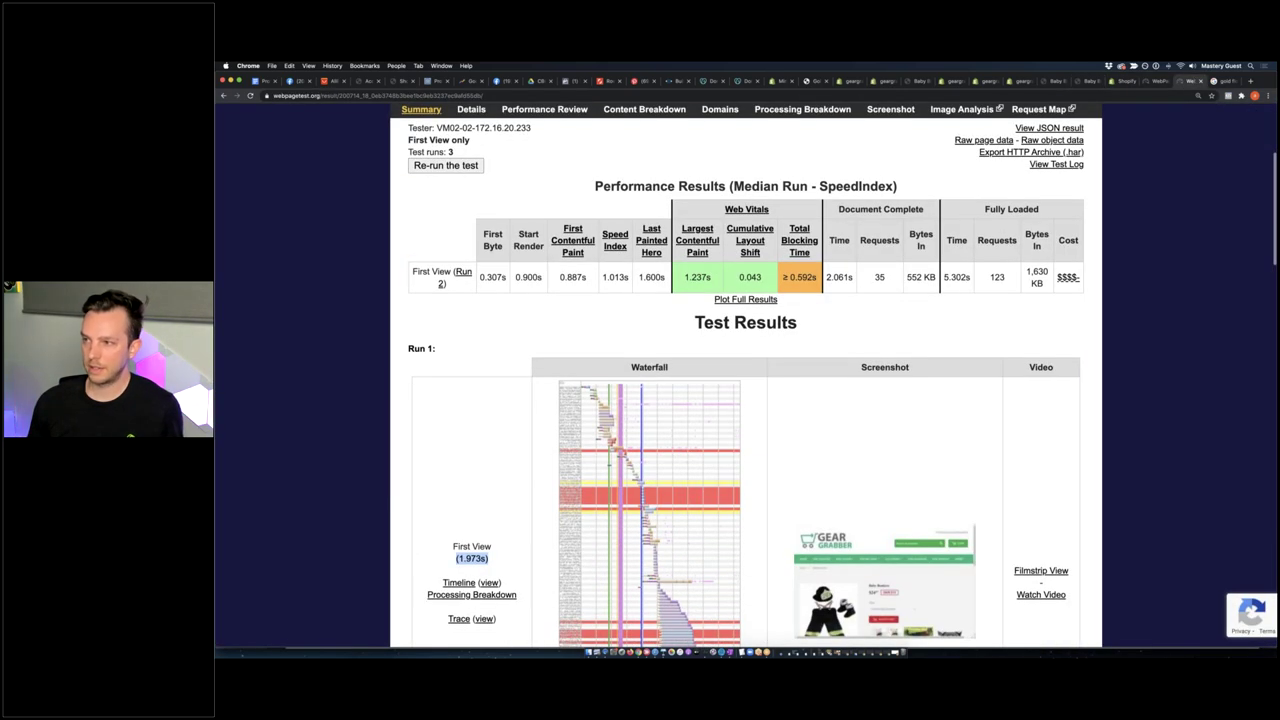
scroll(622, 374, "up", 4)
scroll(1027, 335, "down", 1)
scroll(1027, 335, "down", 5)
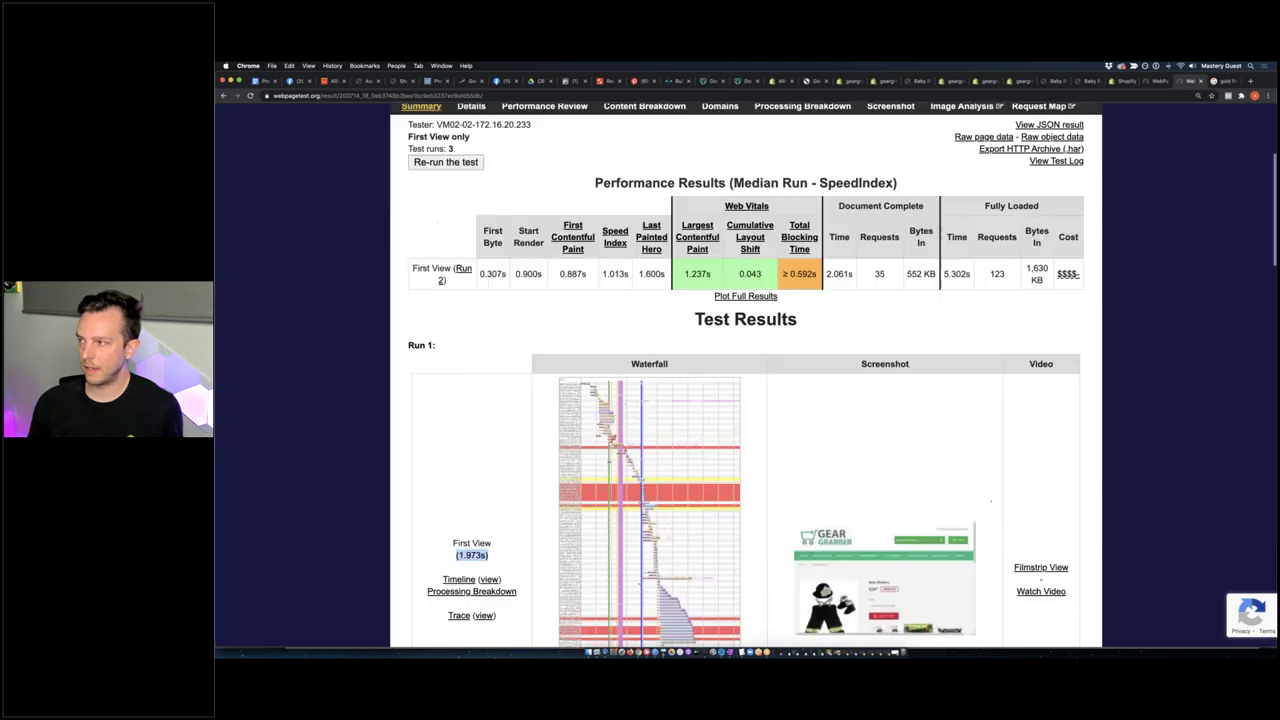
left_click(1027, 333)
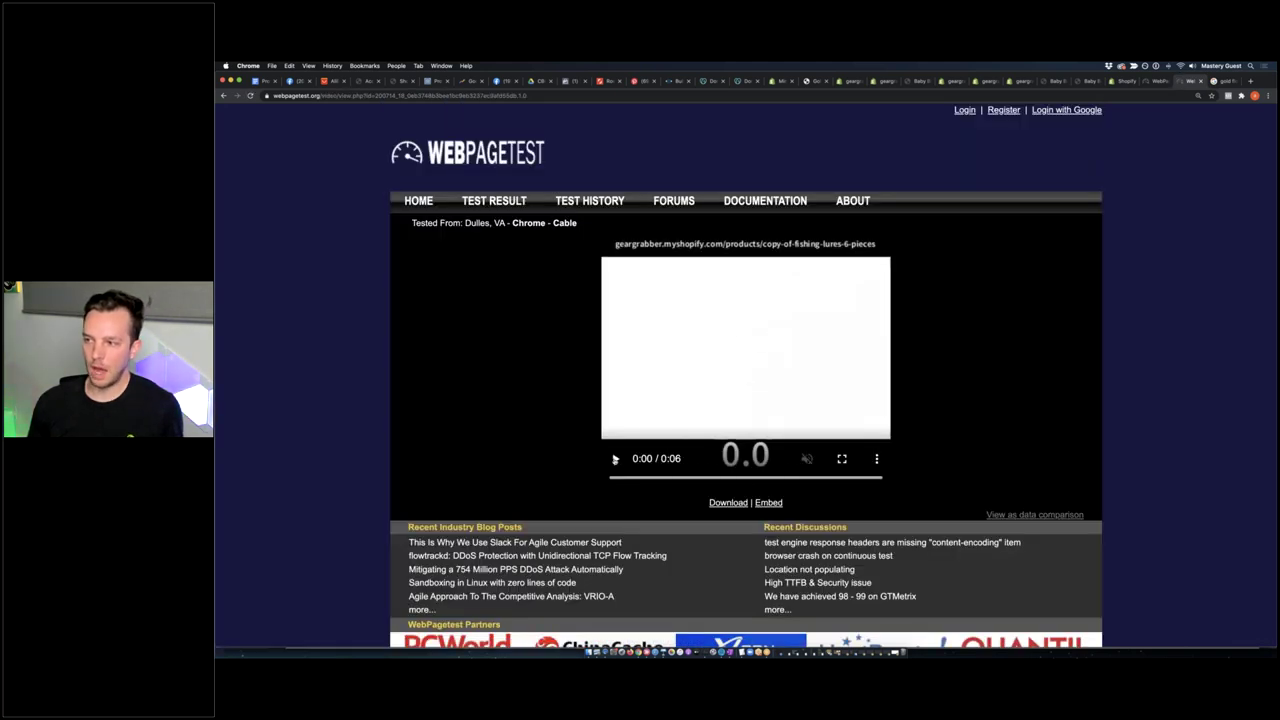
Play the Baby Bunkers page-load video in WebPageTest, then replay it from the start
left_click(616, 458)
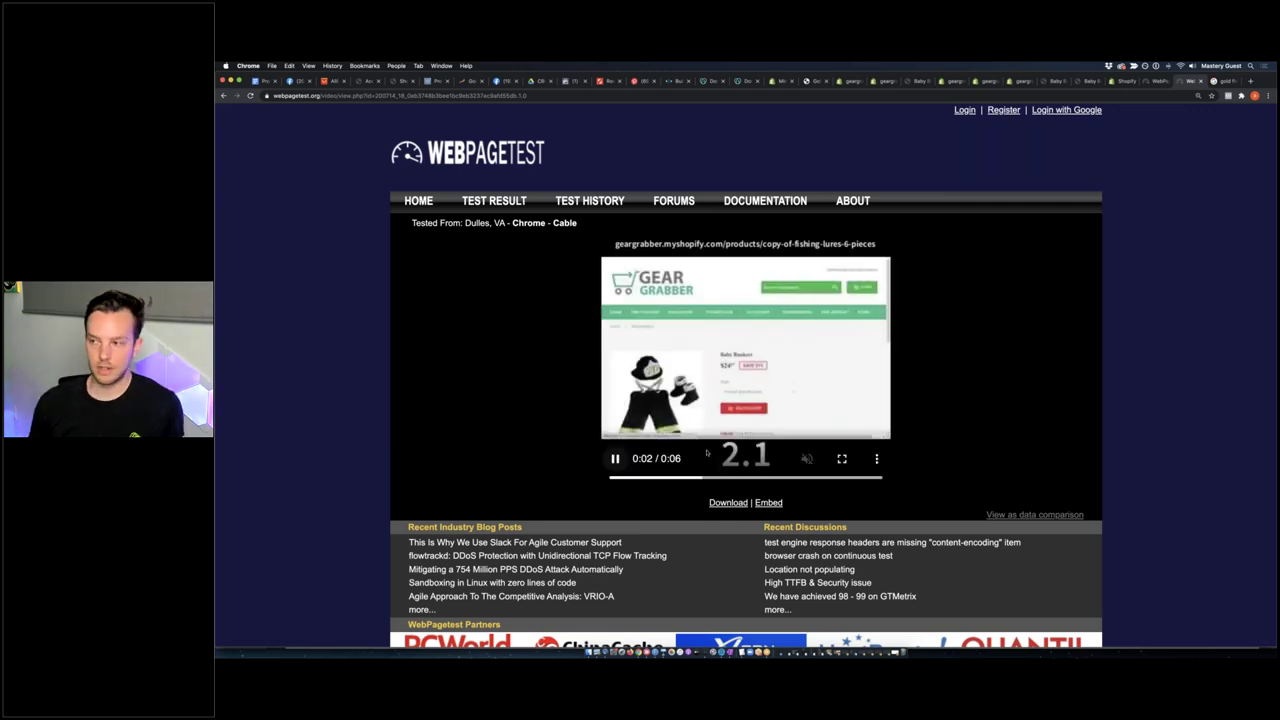
left_click(613, 479)
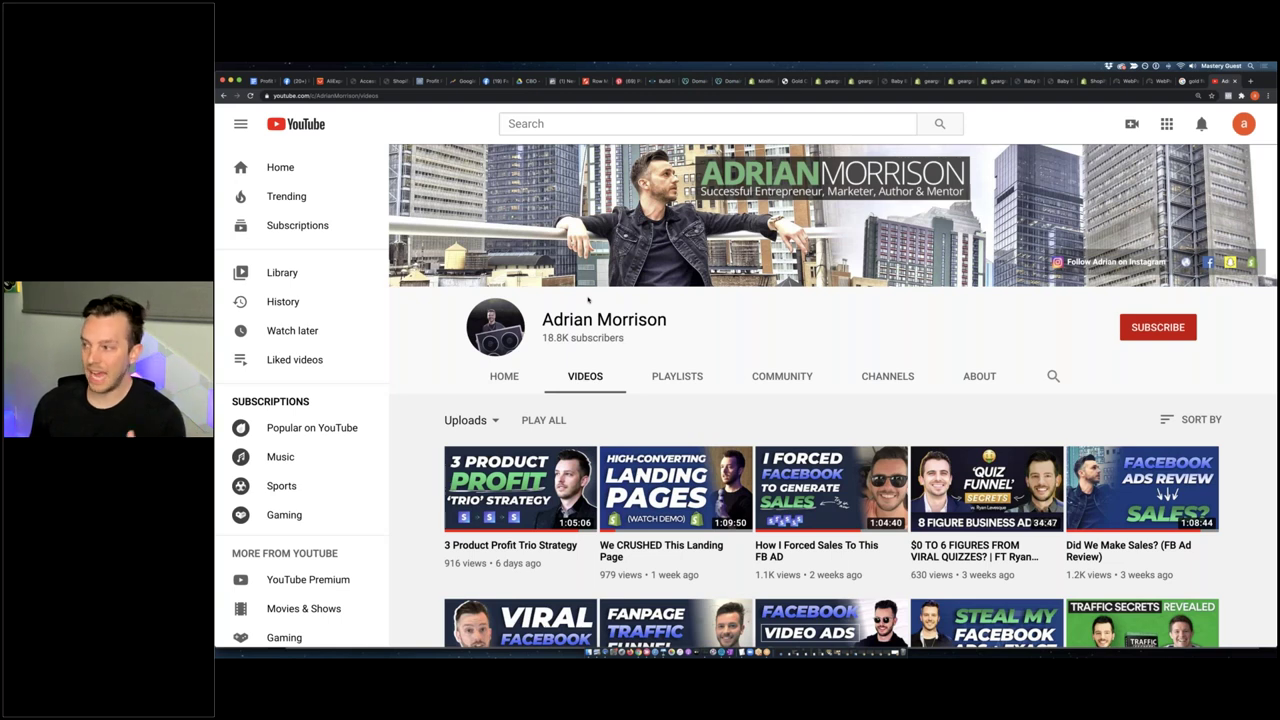
Leave the YouTube videos list, close Bitly's COVID-19 notice, and return to the Baby Bunkers product editor
scroll(588, 298, "down", 1)
scroll(588, 298, "down", 10)
scroll(695, 370, "up", 5)
scroll(695, 370, "up", 5)
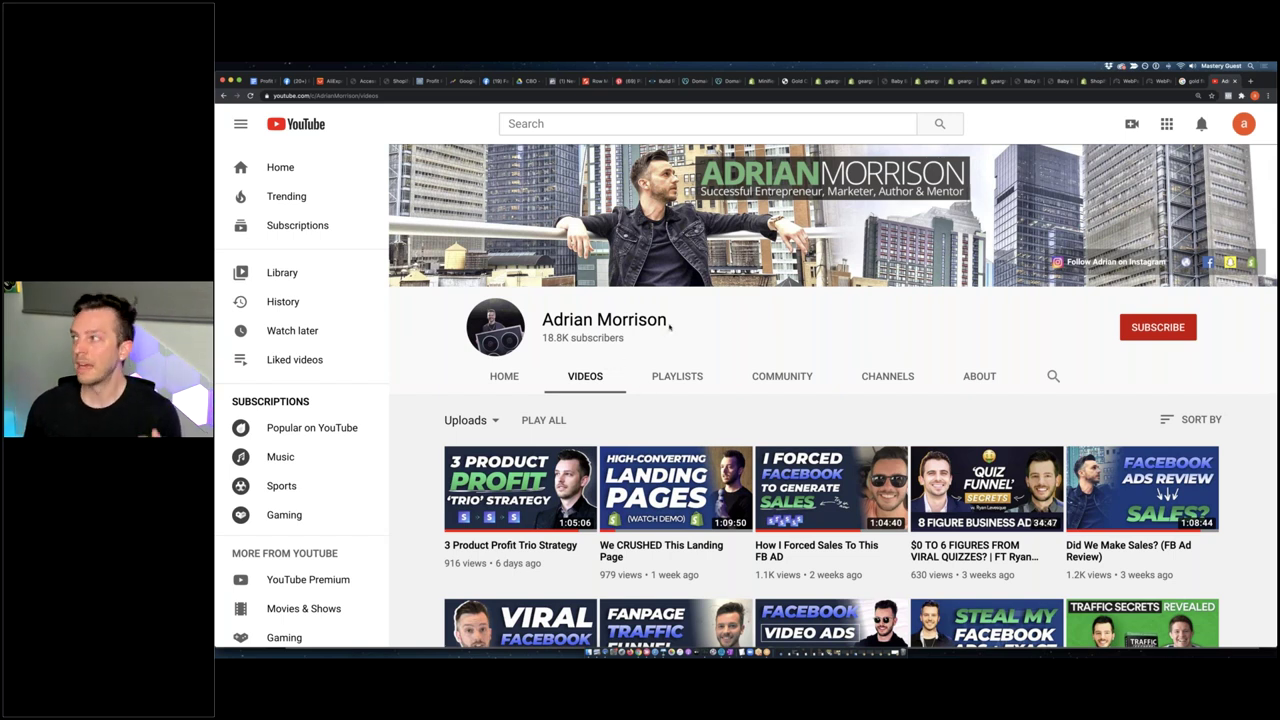
left_click(1160, 81)
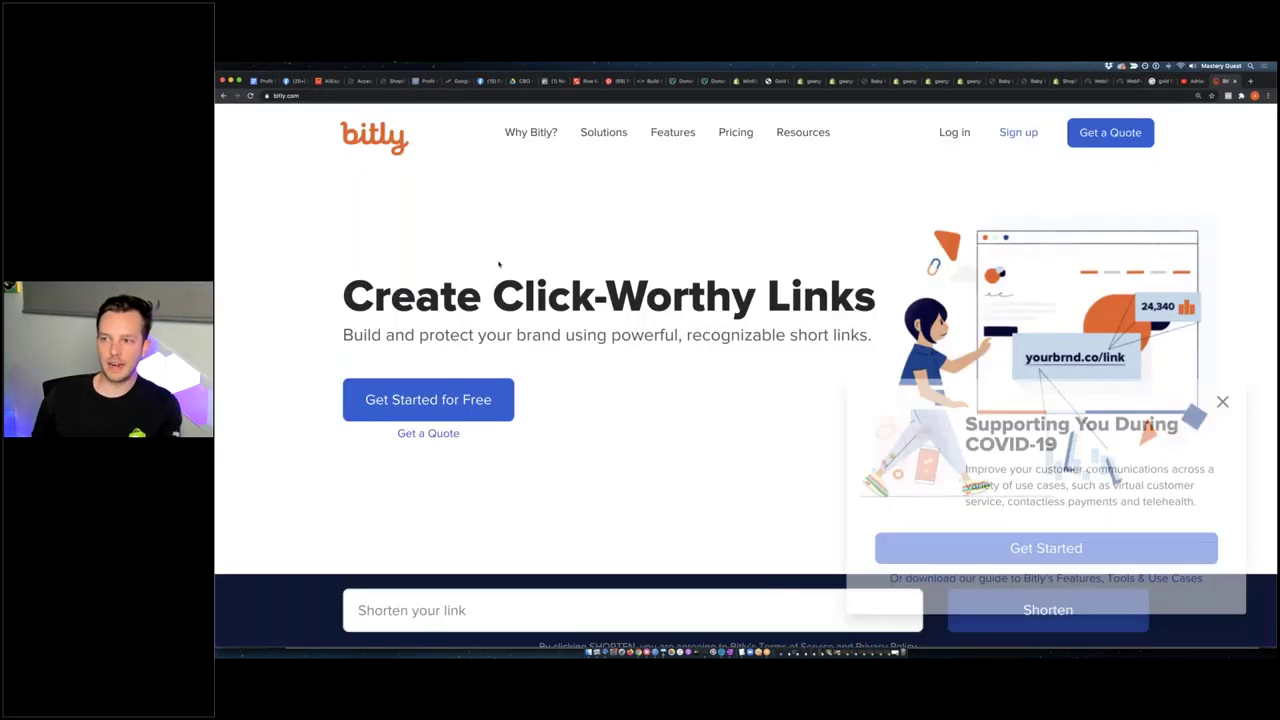
left_click(1222, 403)
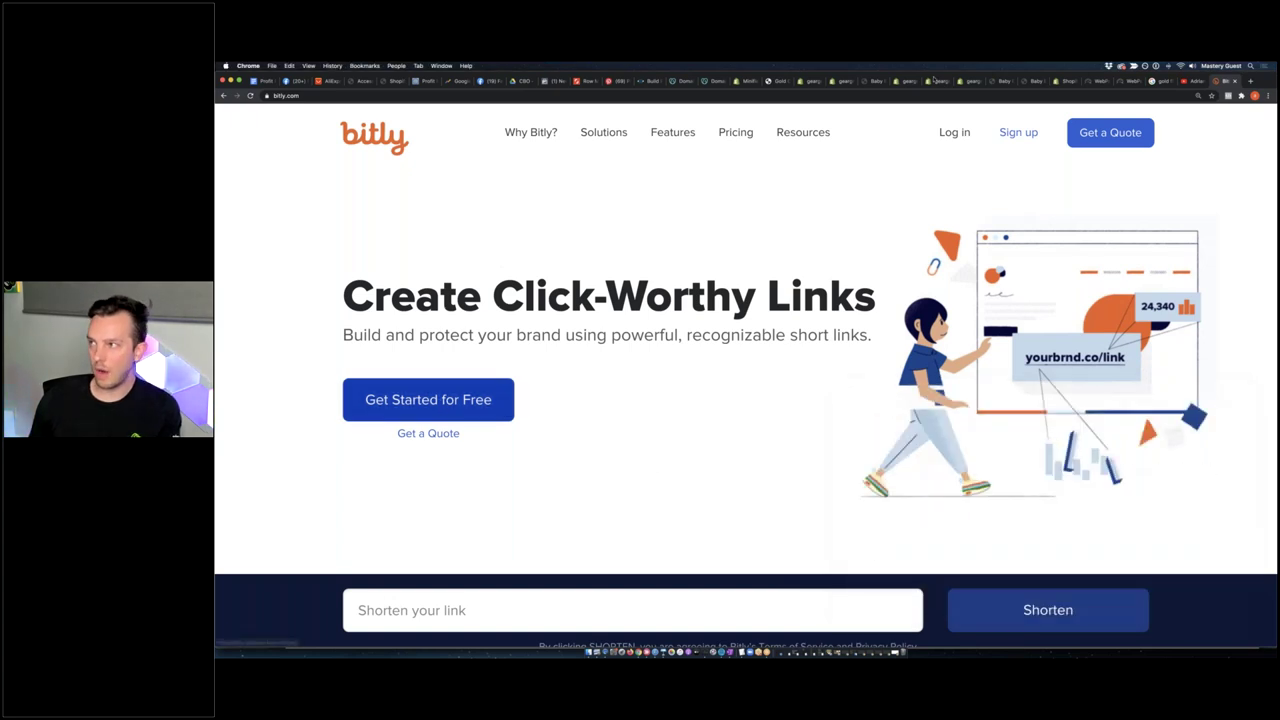
left_click(967, 80)
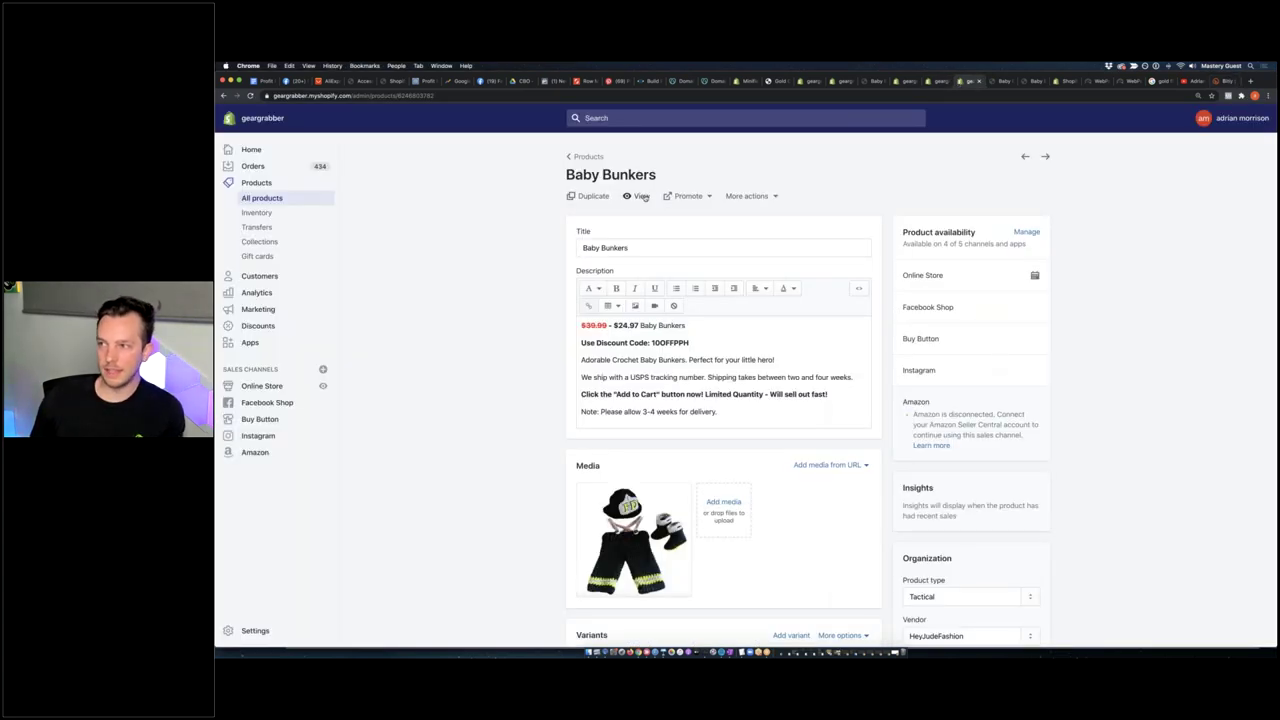
Copy the Baby Bunkers storefront page URL and return to the Bitly homepage
left_click(640, 196)
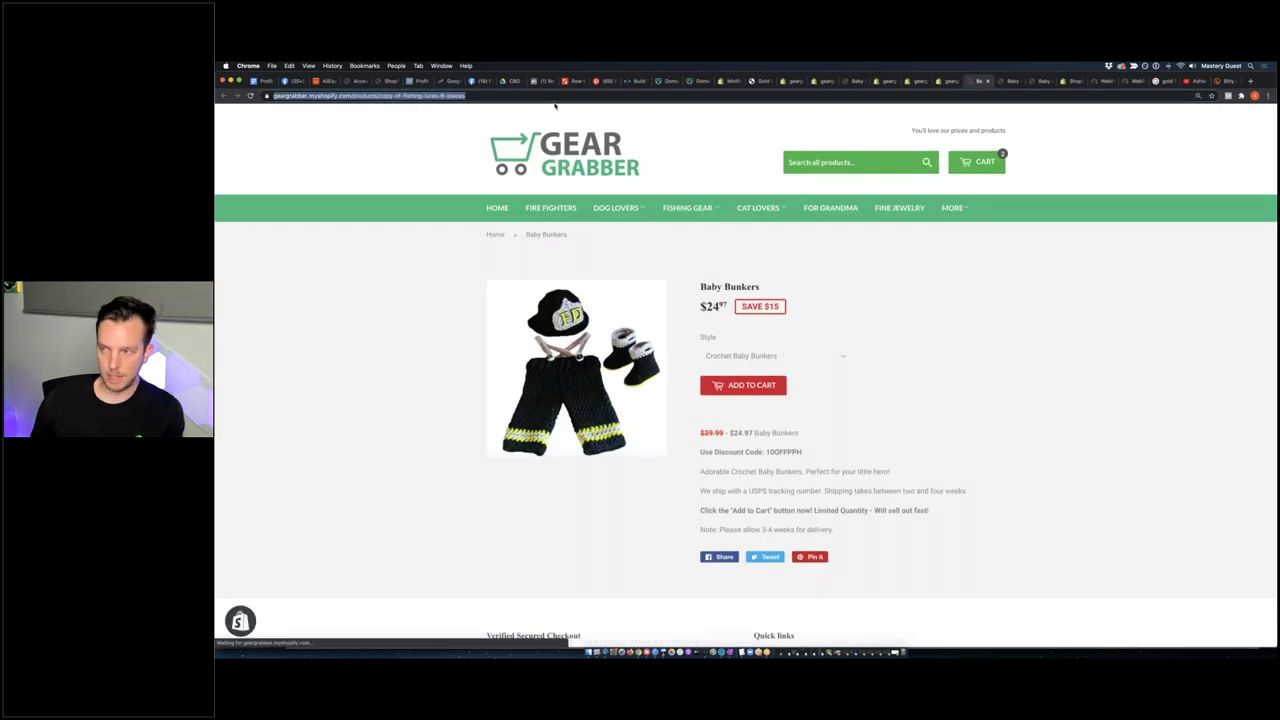
left_click(1224, 80)
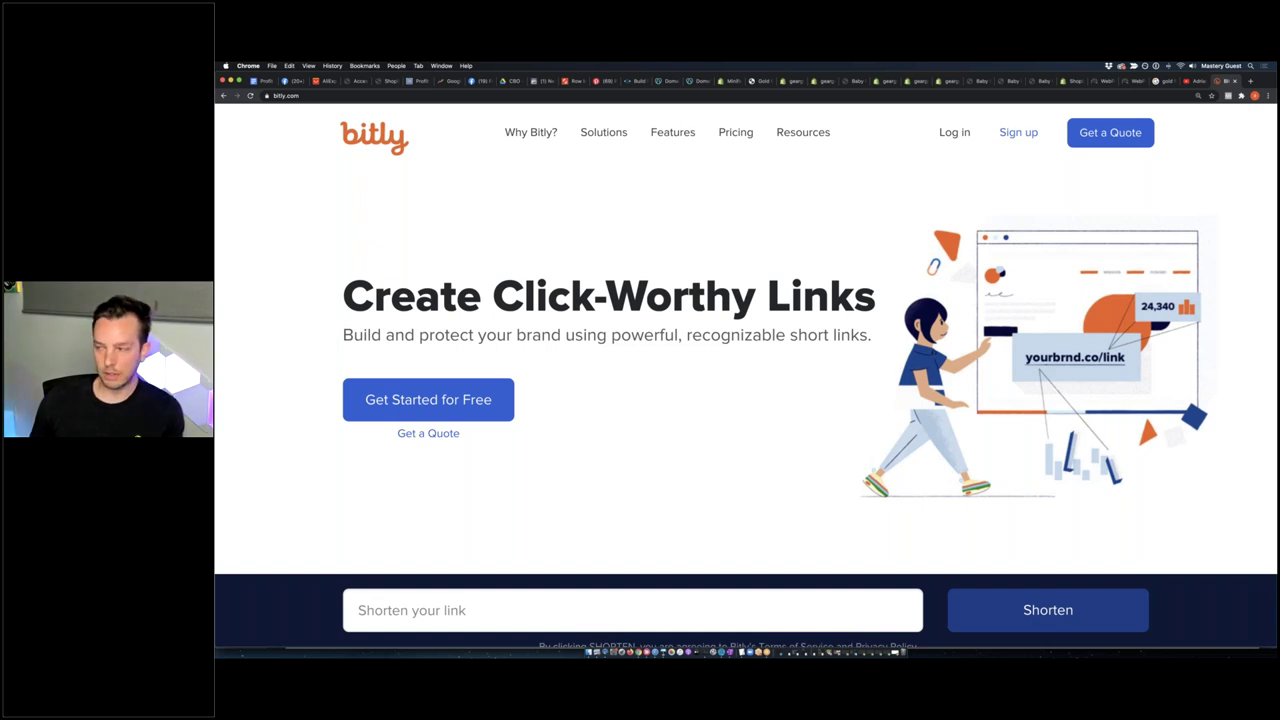
type("https://geargrabber.myshopify.com/products/copy-of-fishing-lures-6-pieces")
scroll(929, 387, "down", 5)
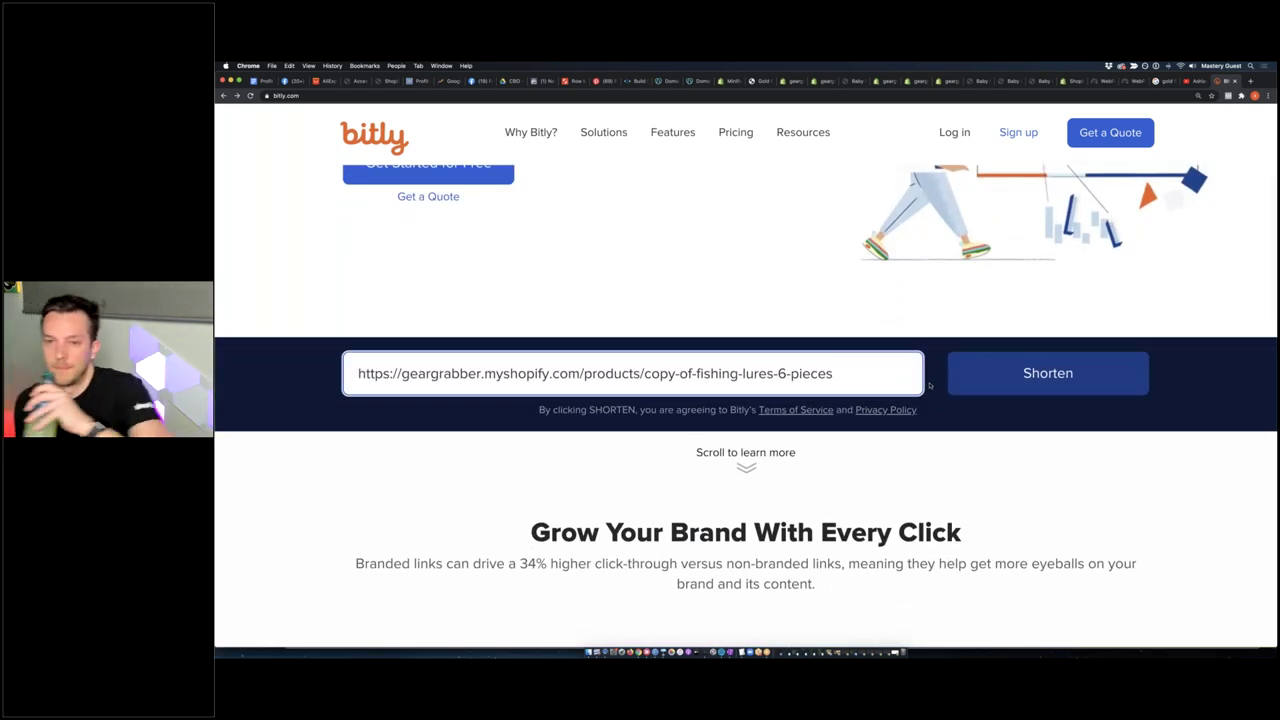
left_click(1016, 375)
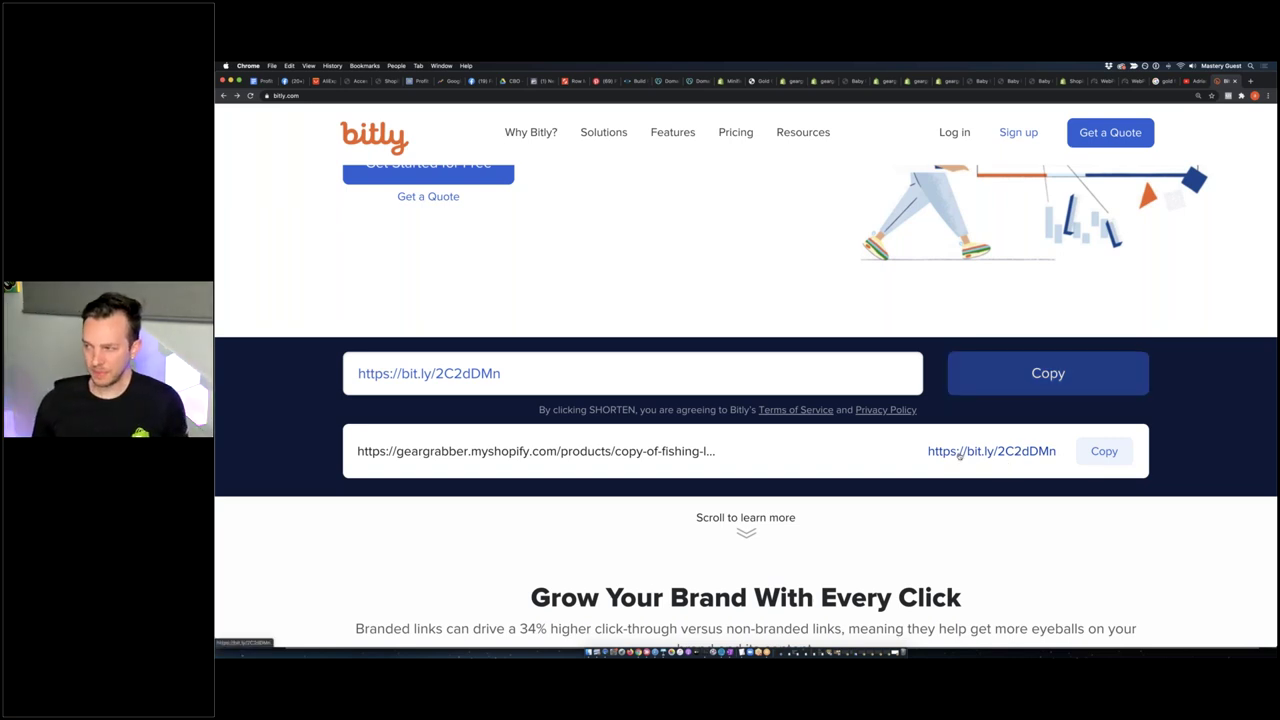
left_click_drag(924, 451, 1056, 453)
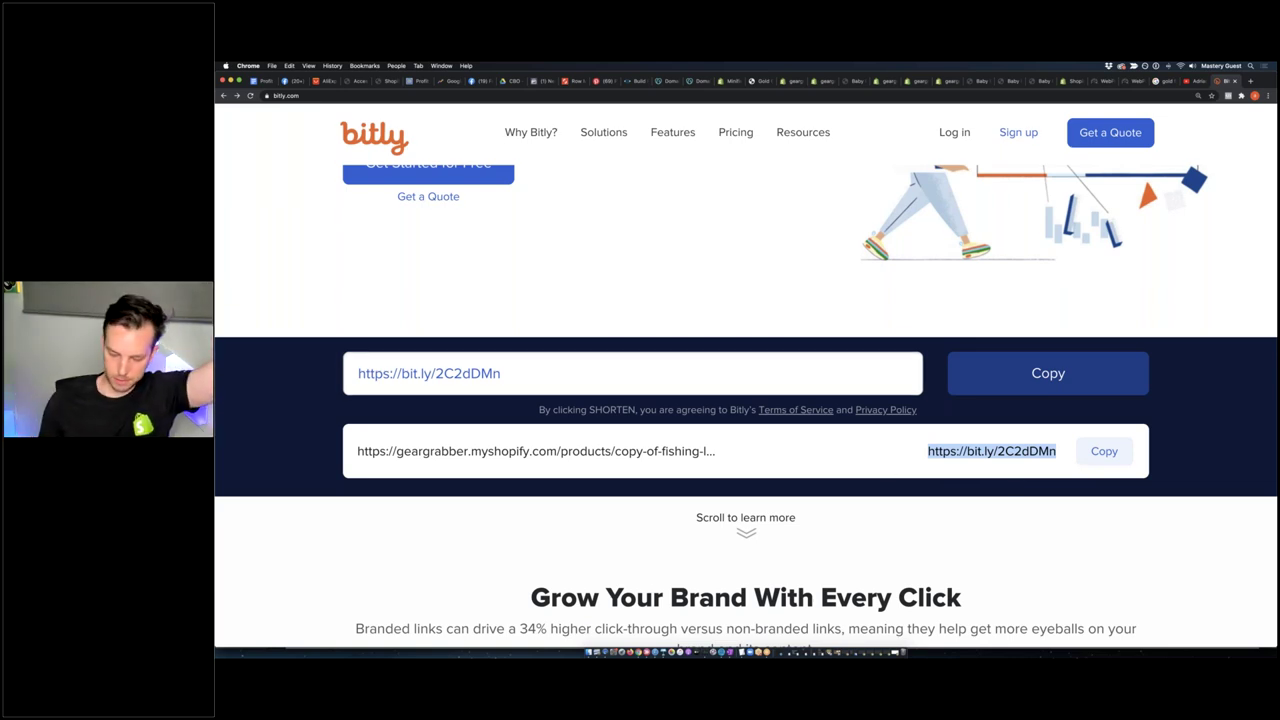
key("super+equal")
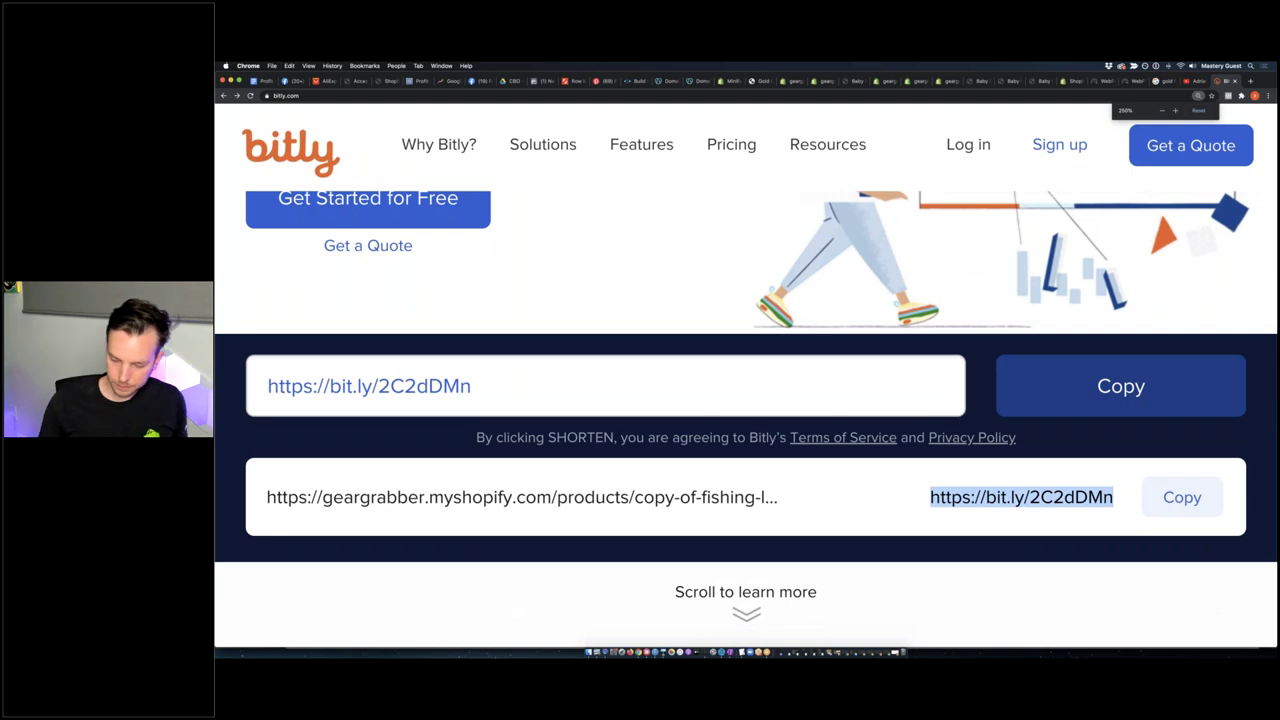
key("super+equal")
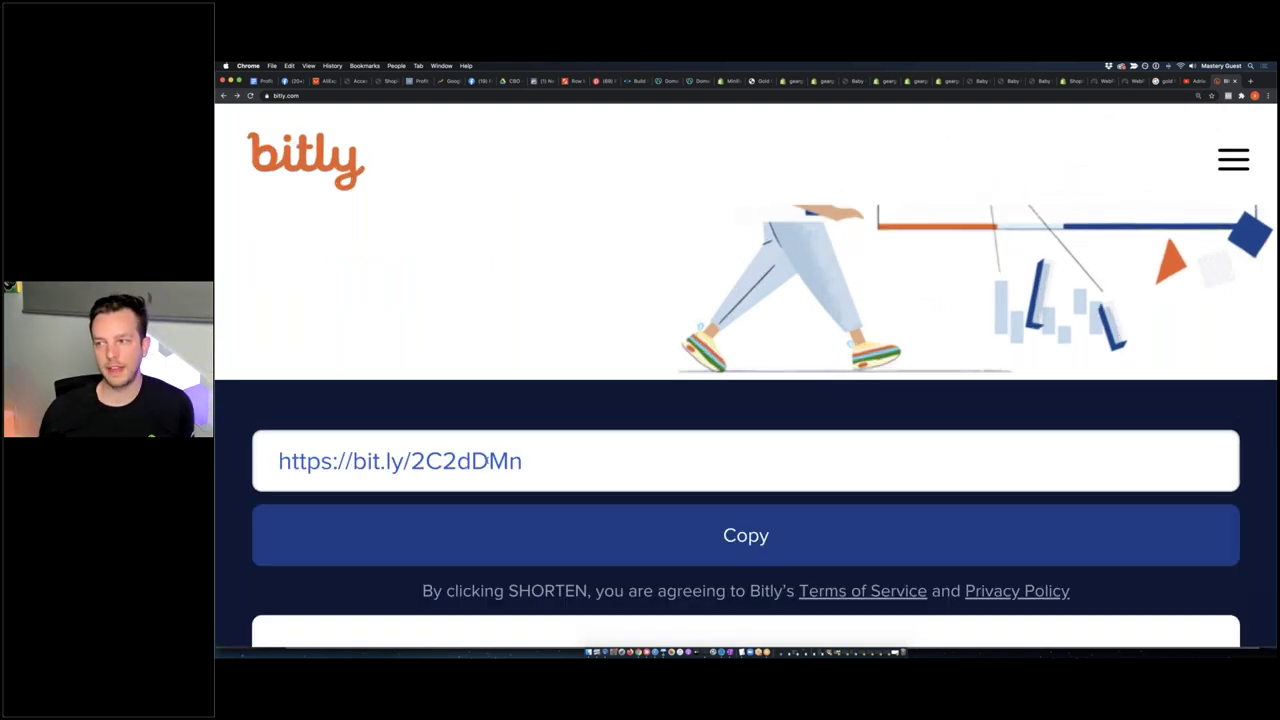
key("Tab")
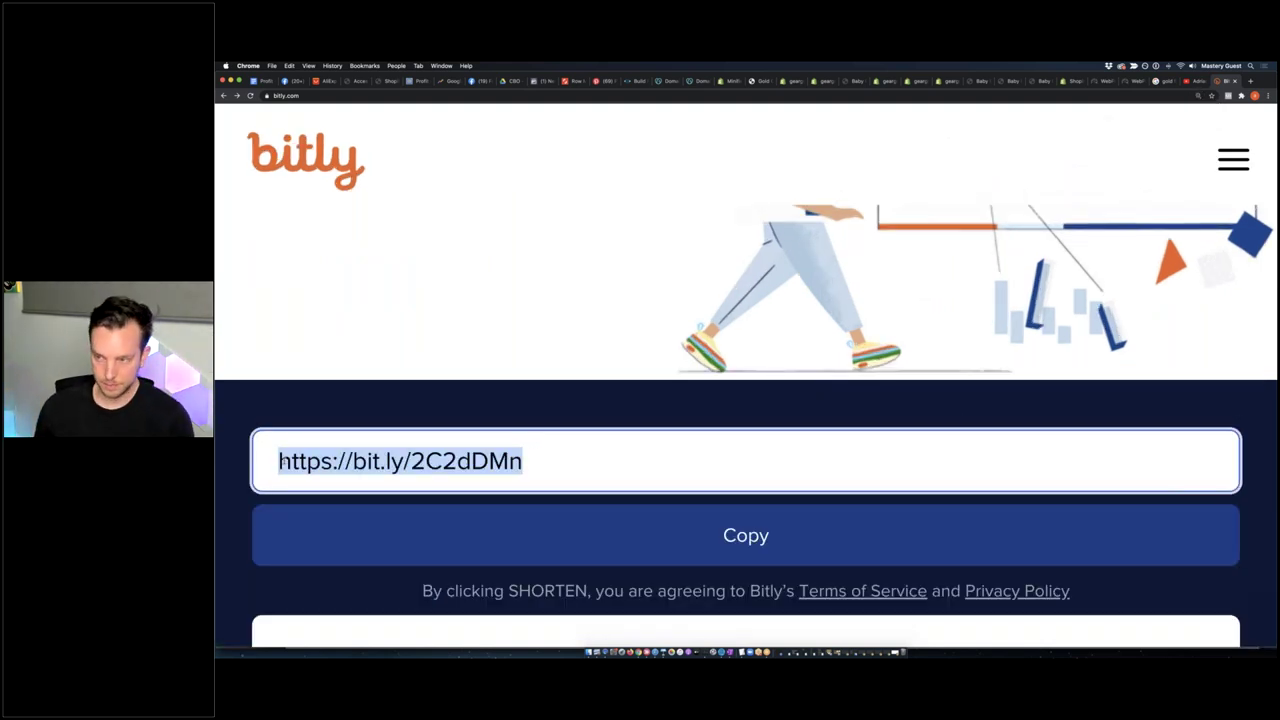
key("Right")
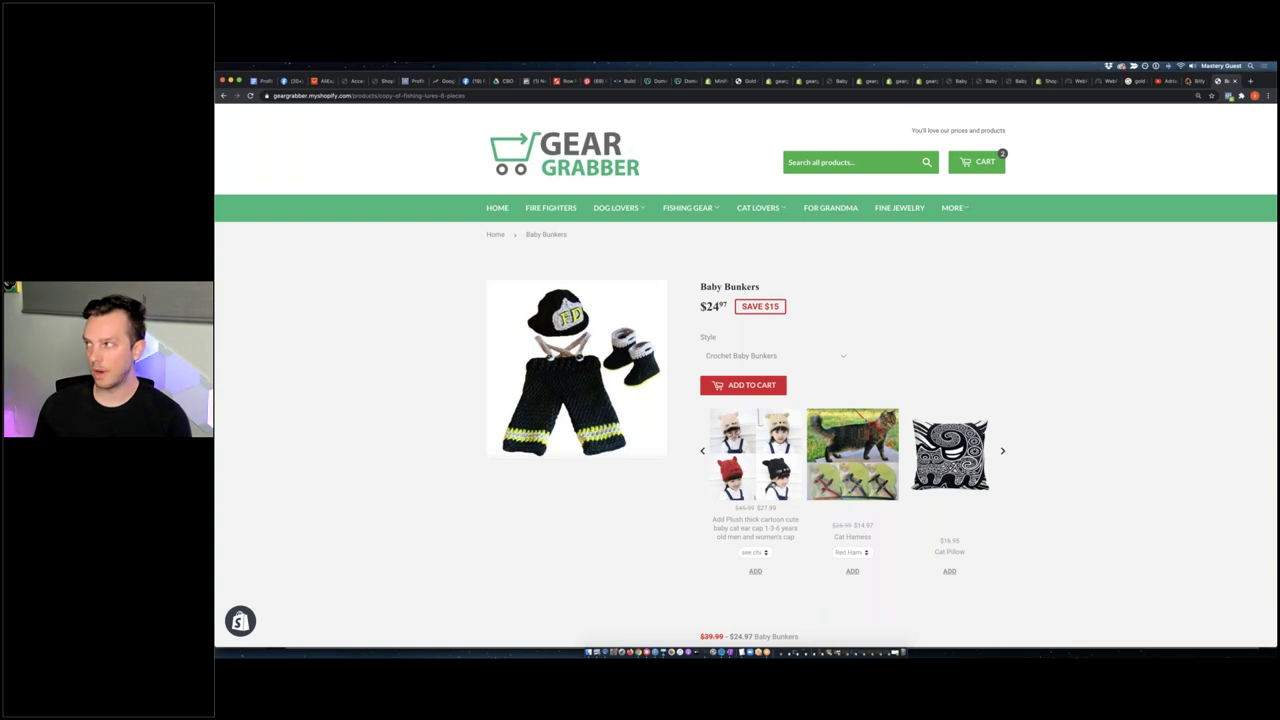
key("super+w")
Scroll back to the top of bitly.com and switch to the Profit Power Hour Google Doc
scroll(745, 420, "down", 2)
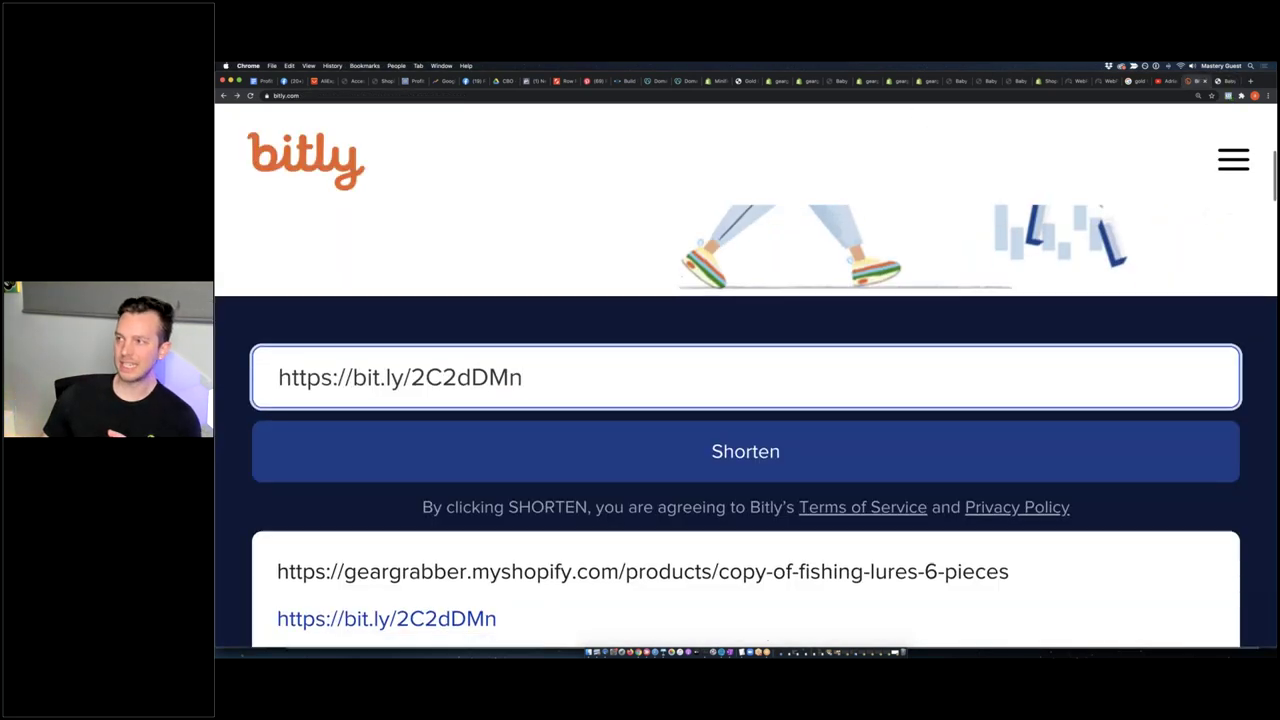
scroll(601, 389, "down", 2)
scroll(601, 389, "up", 1)
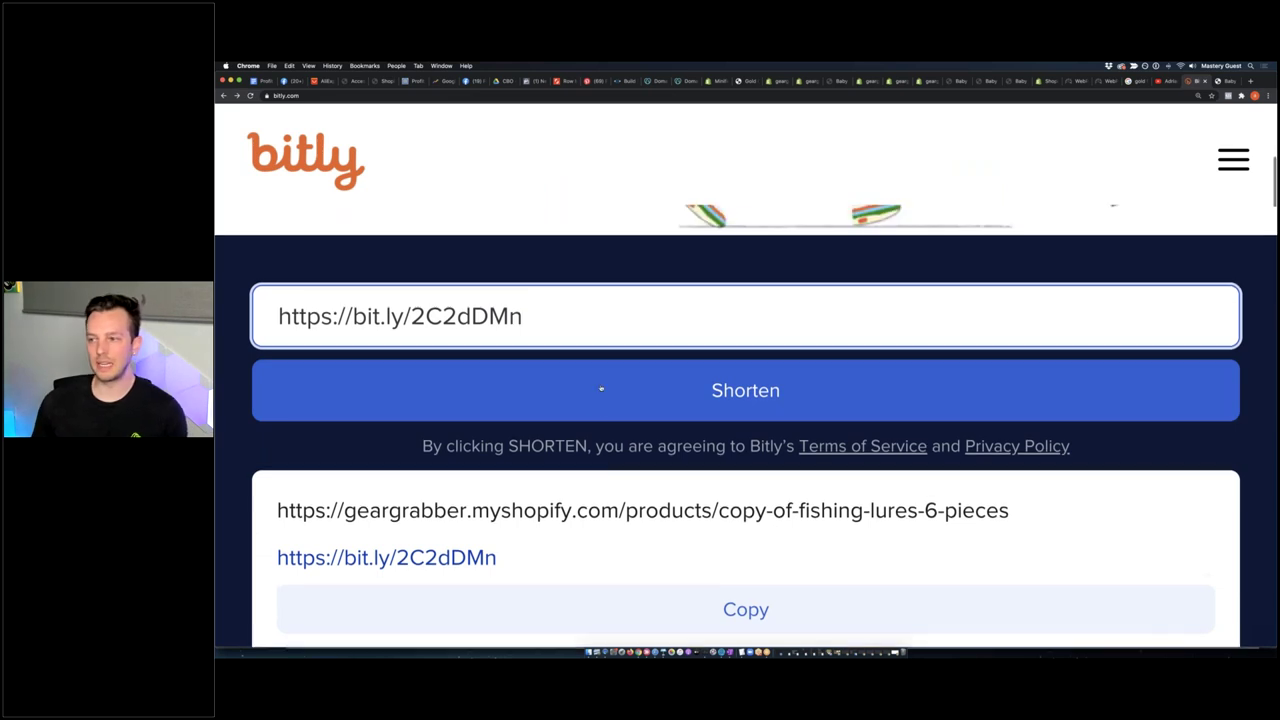
scroll(601, 389, "down", 1)
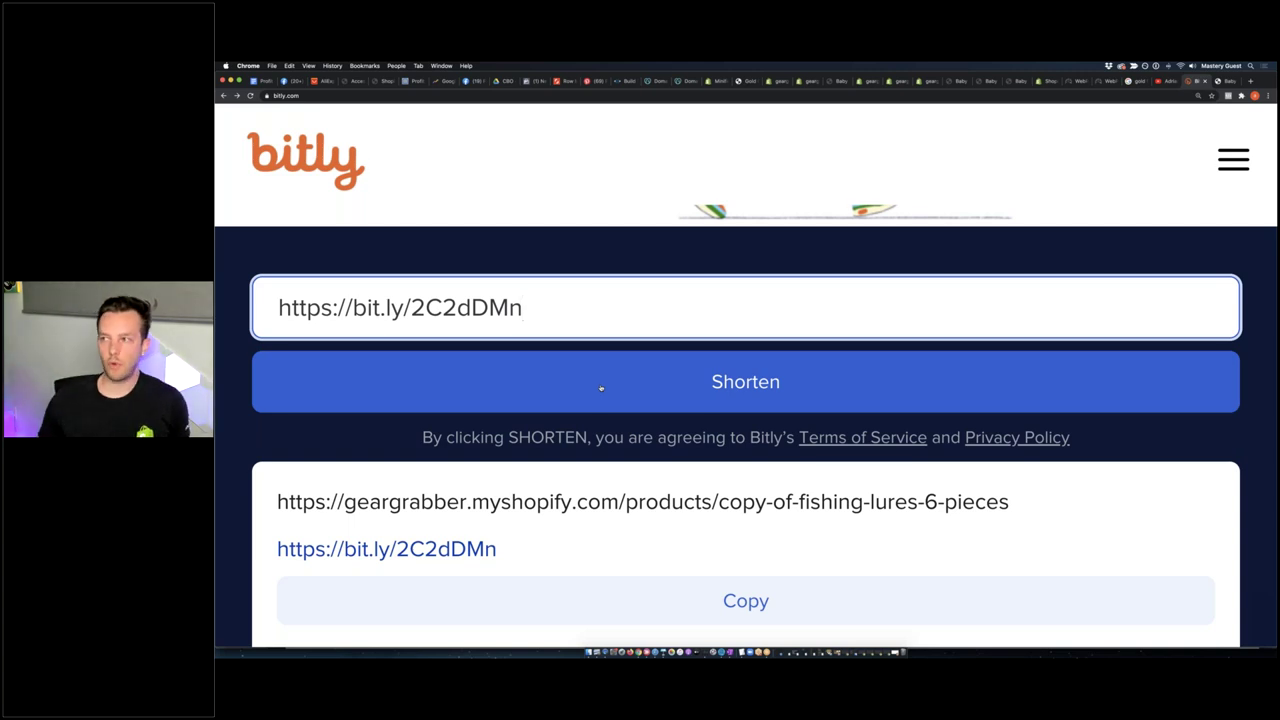
scroll(745, 420, "up", 10)
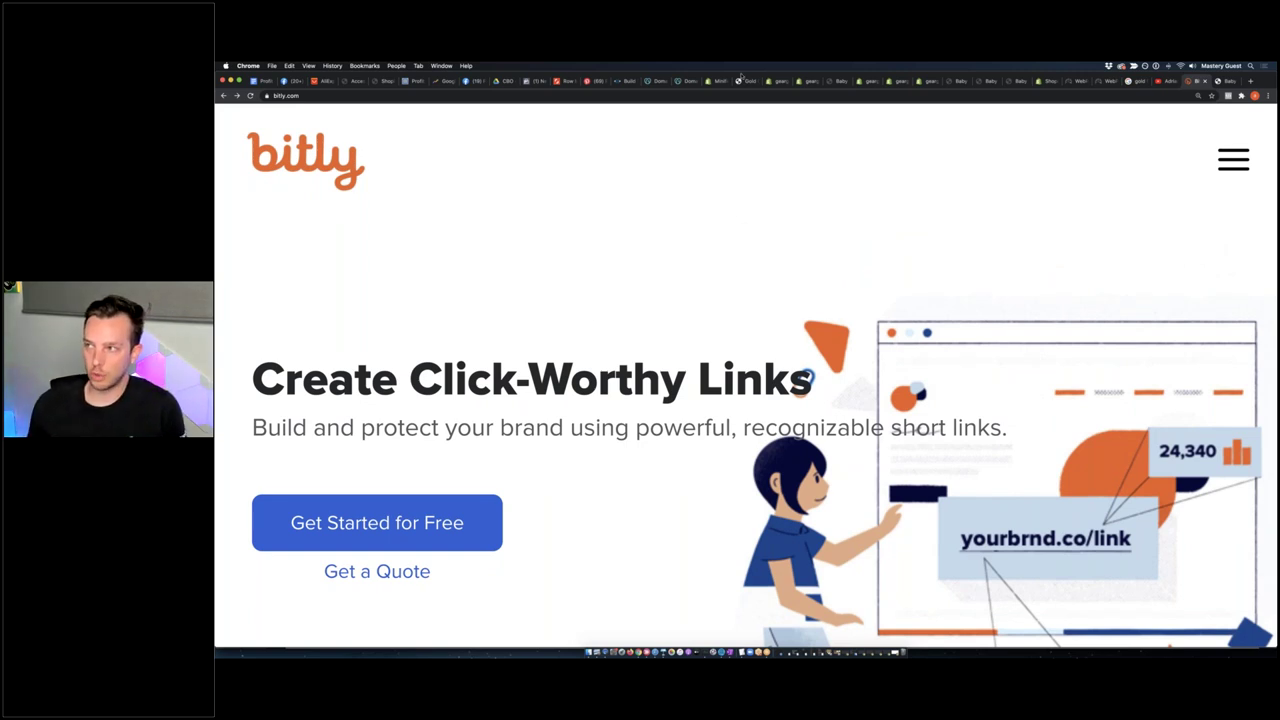
left_click(265, 81)
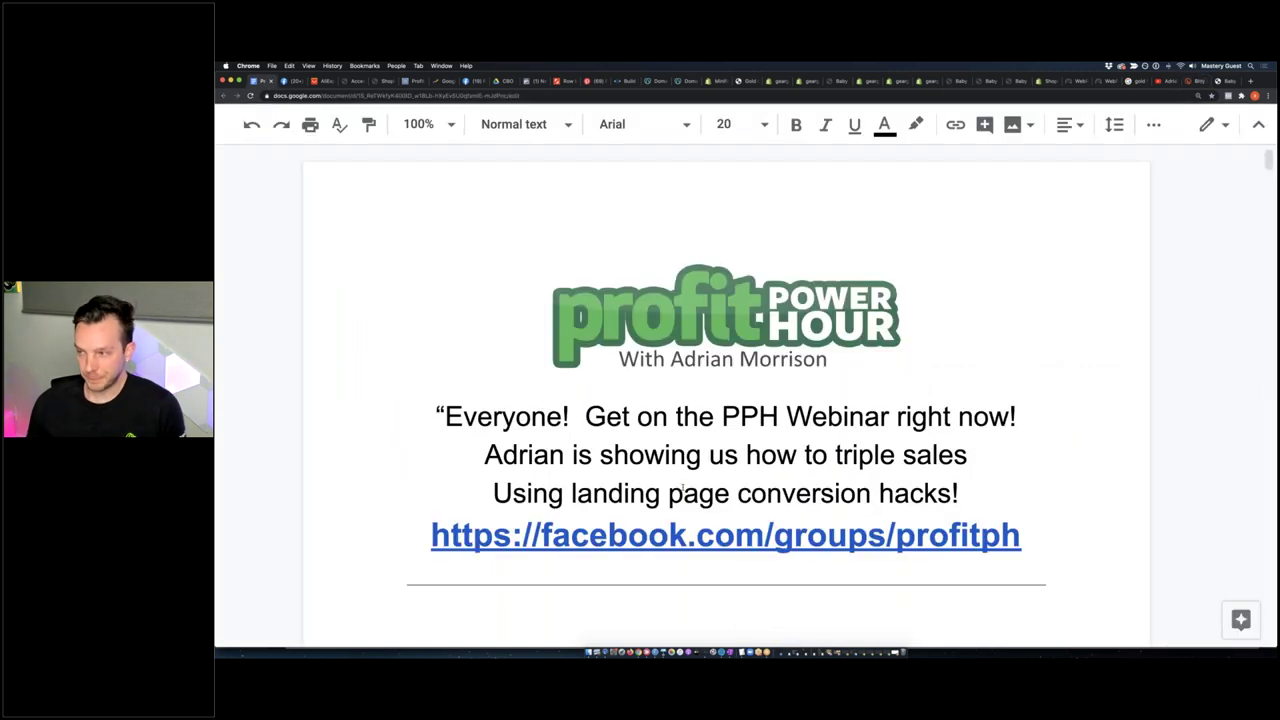